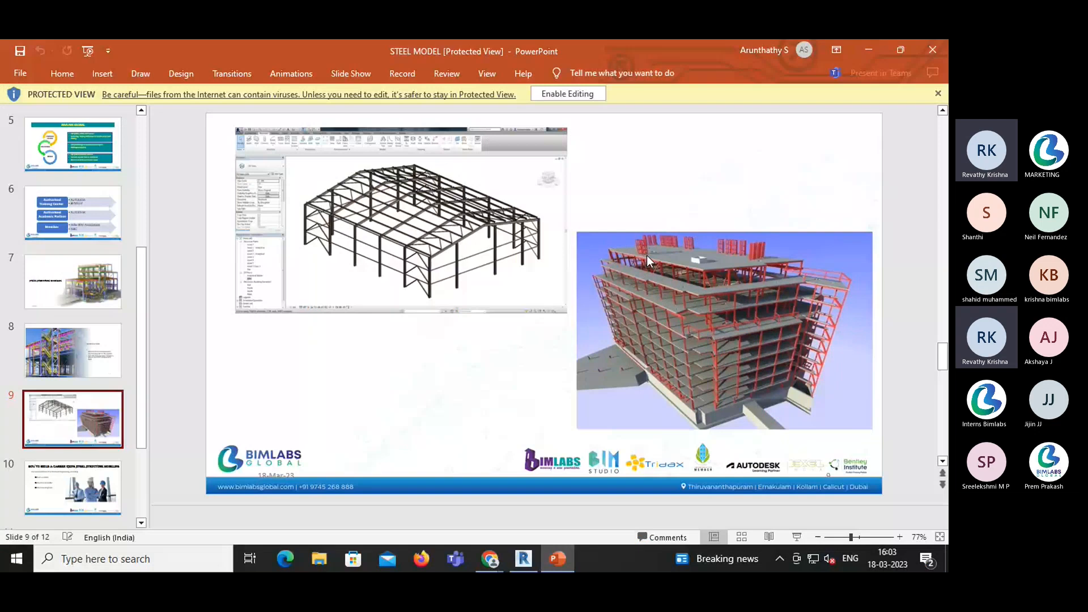
- Switch to Revit and create a new project from the Structural Analysis-DefaultMetric.rte template
{"action": "left_click", "coordinate": [524, 559]}
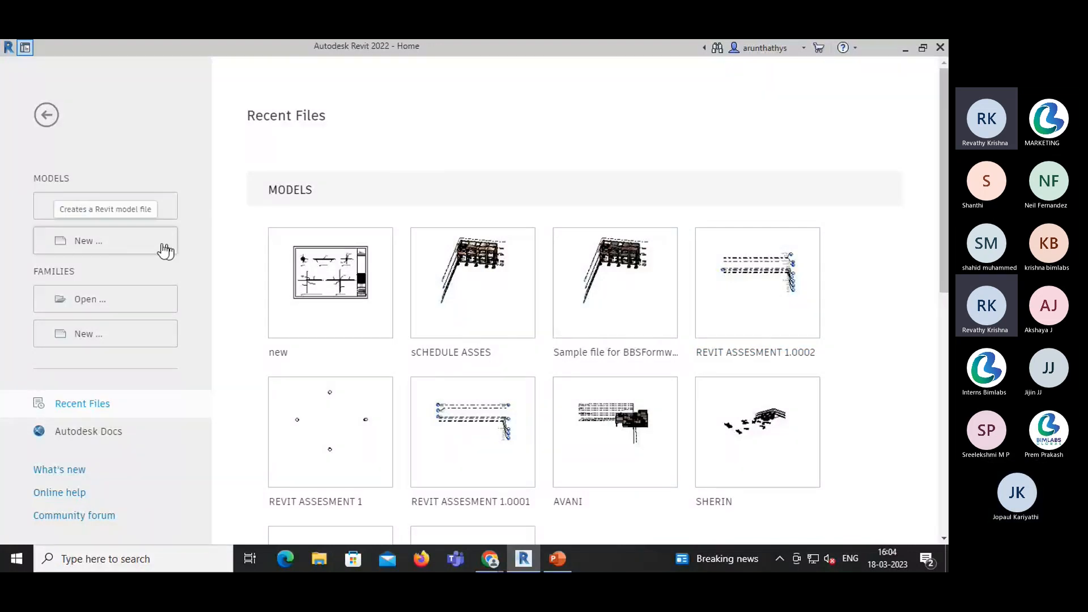
{"action": "left_click", "coordinate": [134, 249]}
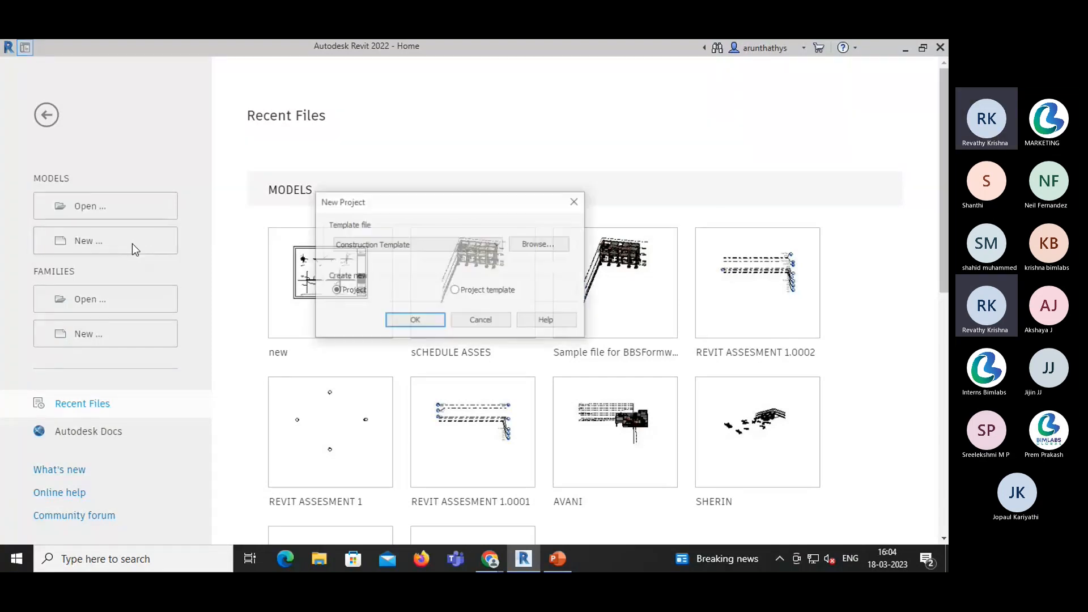
{"action": "left_click", "coordinate": [538, 248]}
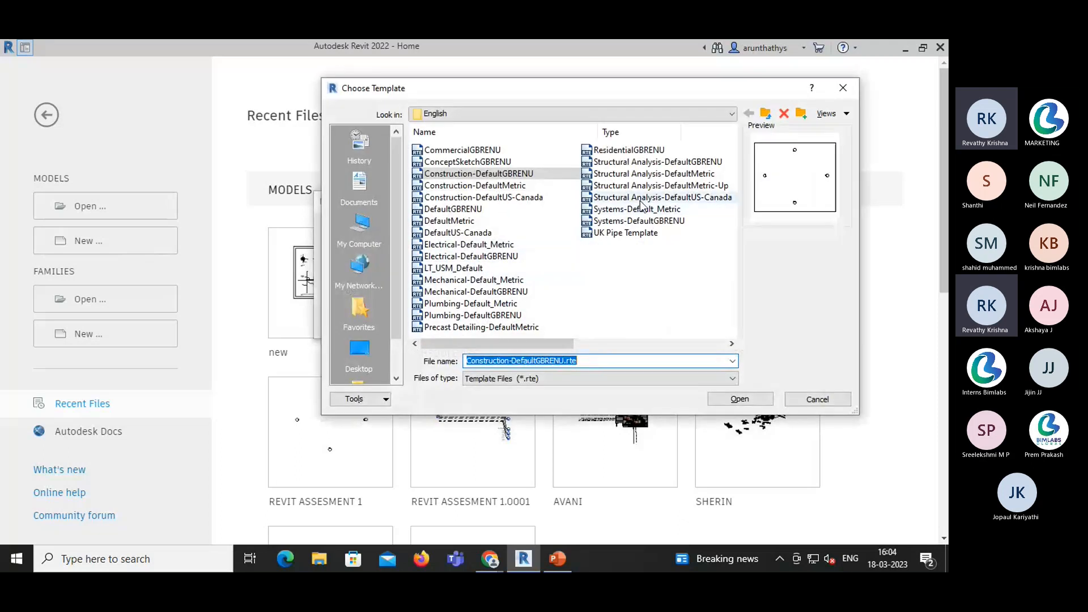
{"action": "left_click", "coordinate": [648, 174]}
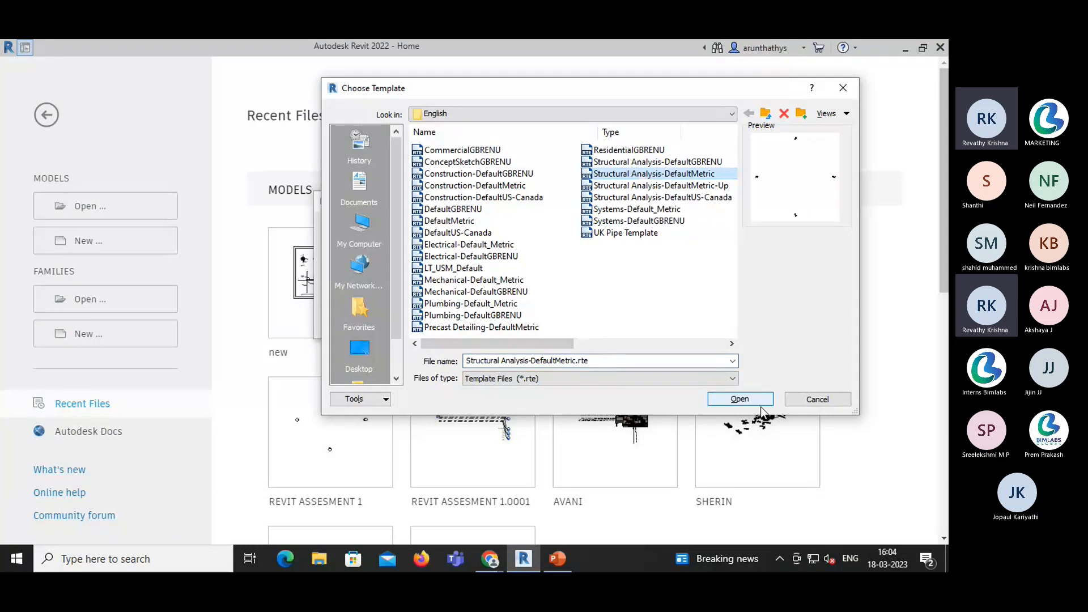
{"action": "left_click", "coordinate": [737, 399]}
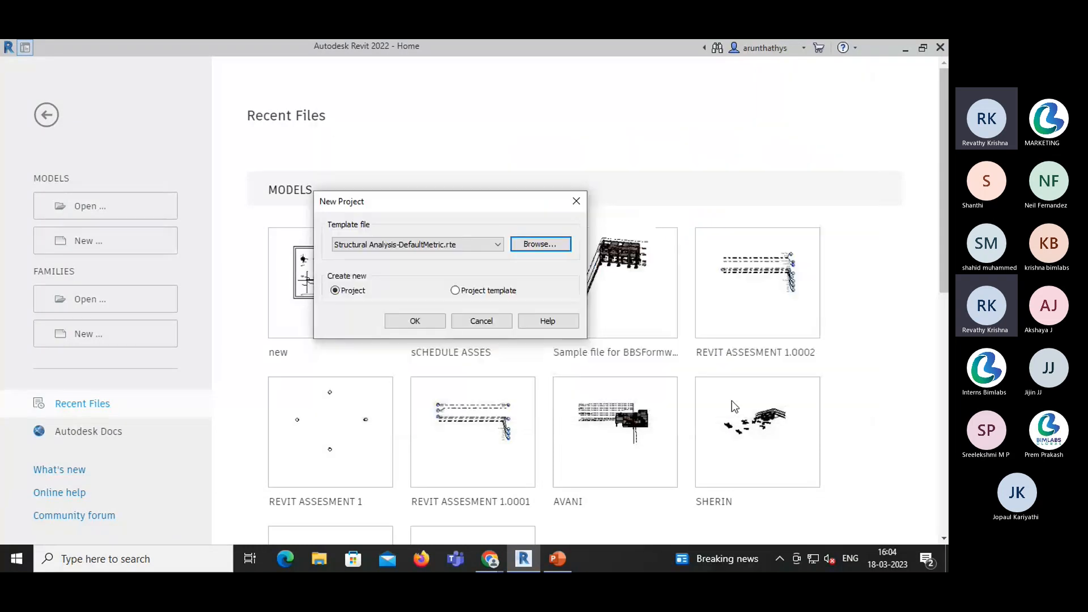
{"action": "left_click", "coordinate": [415, 321]}
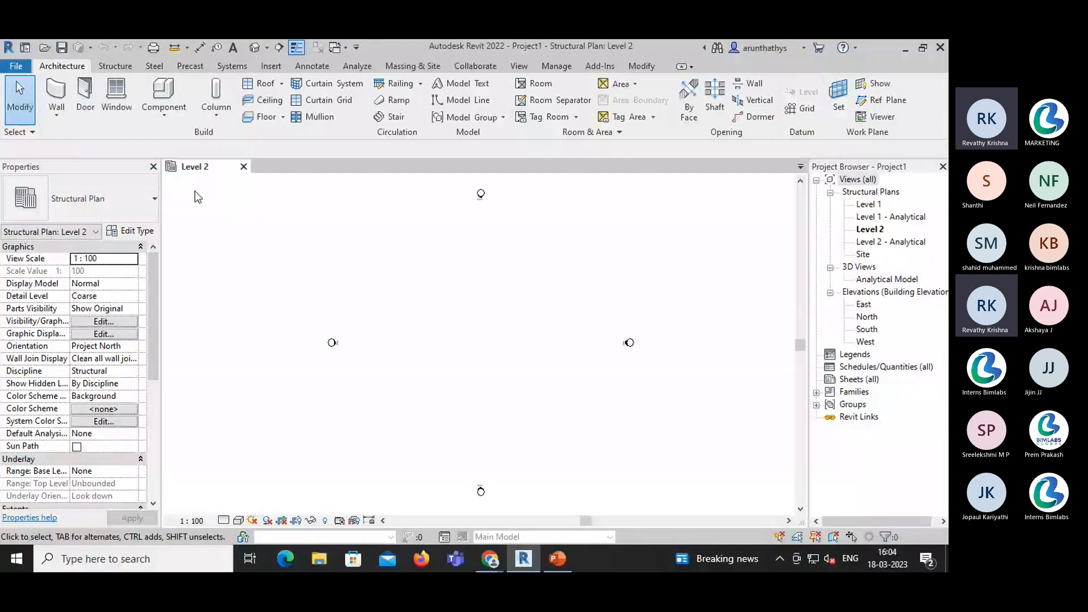
- Adjust the length format in the project units
{"action": "left_click", "coordinate": [153, 66]}
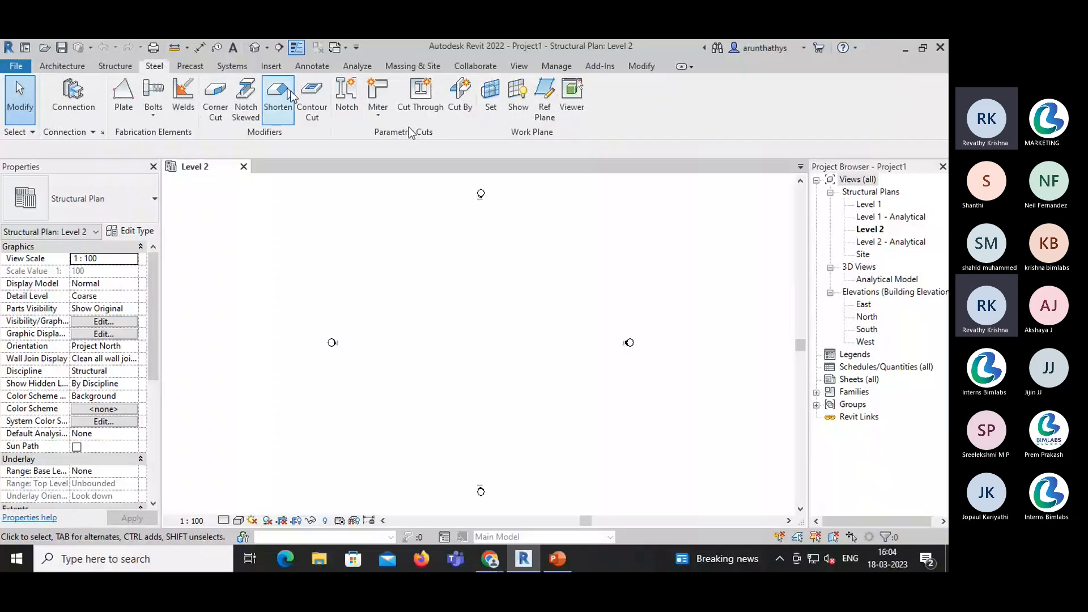
{"action": "left_click", "coordinate": [114, 67]}
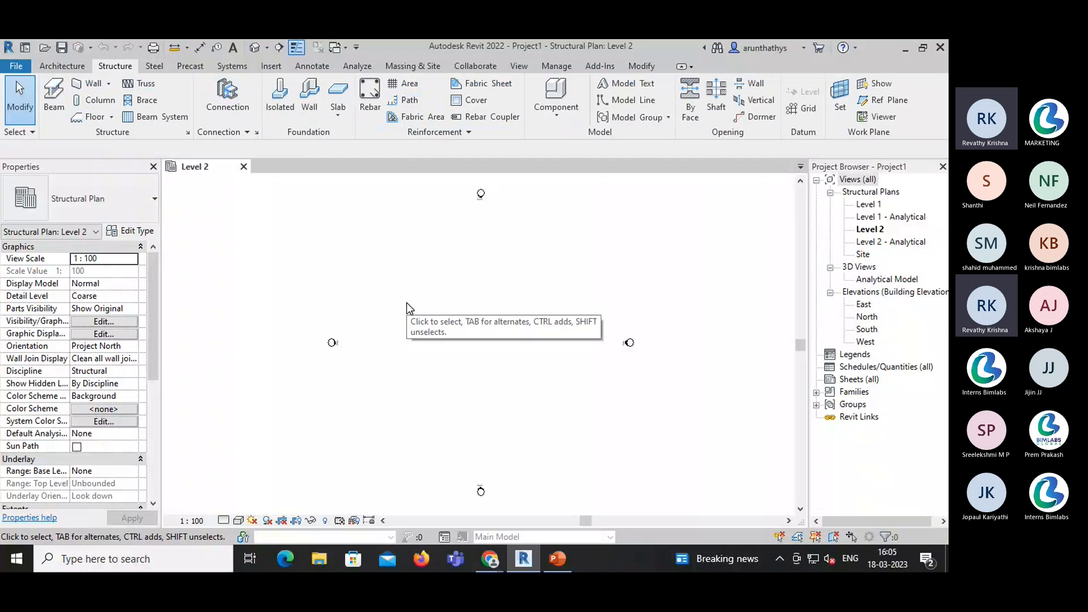
{"action": "key", "text": "u"}
{"action": "key", "text": "n"}
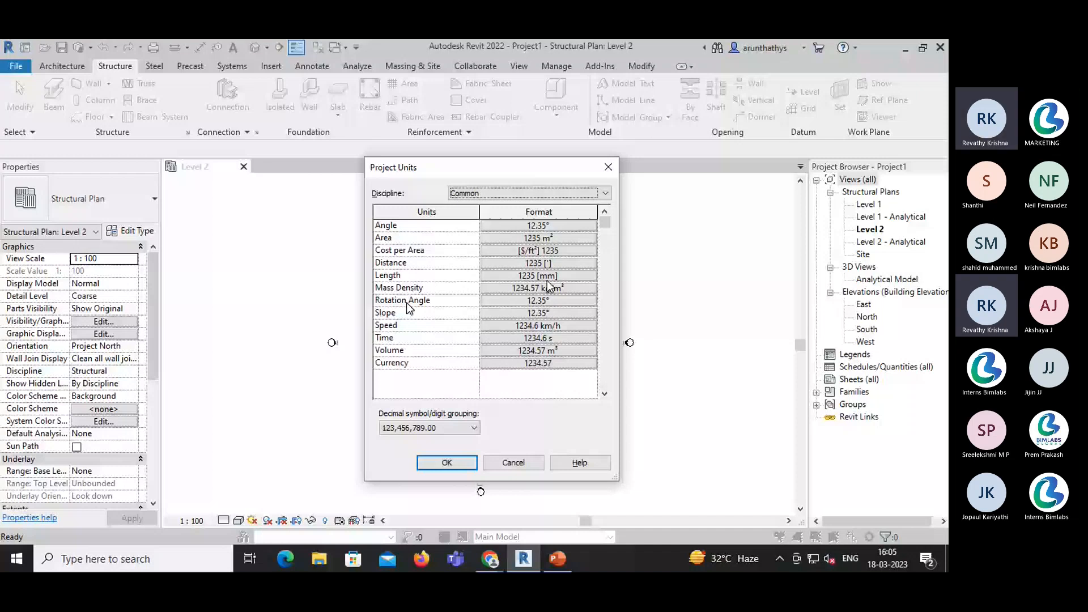
{"action": "left_click", "coordinate": [455, 464]}
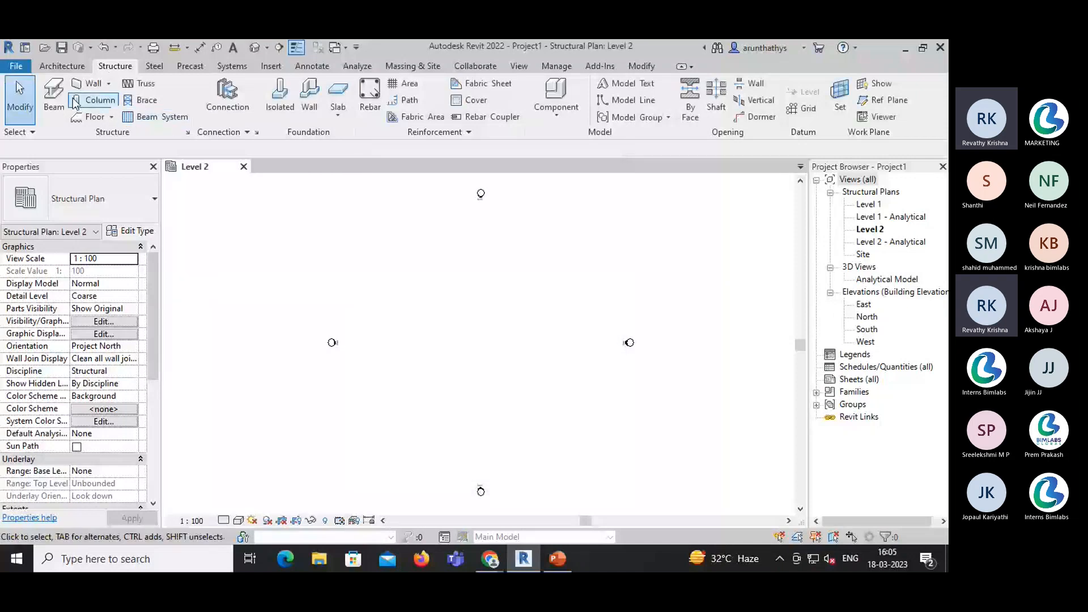
- Draw the first straight vertical grid line just inside the west elevation marker, spanning between the north and south marker heights
{"action": "left_click", "coordinate": [804, 108]}
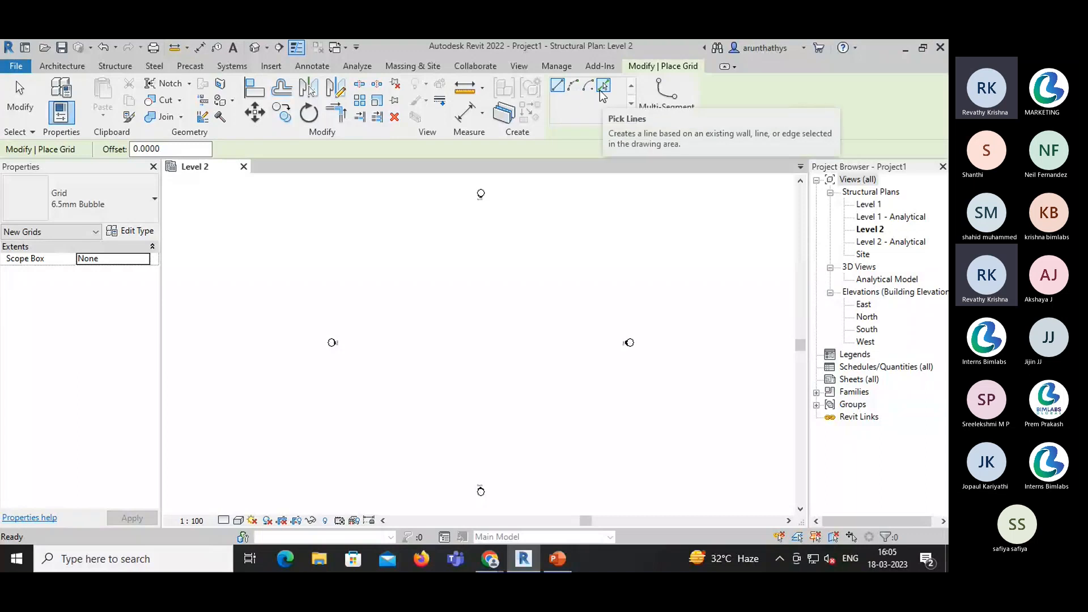
{"action": "left_click", "coordinate": [558, 88]}
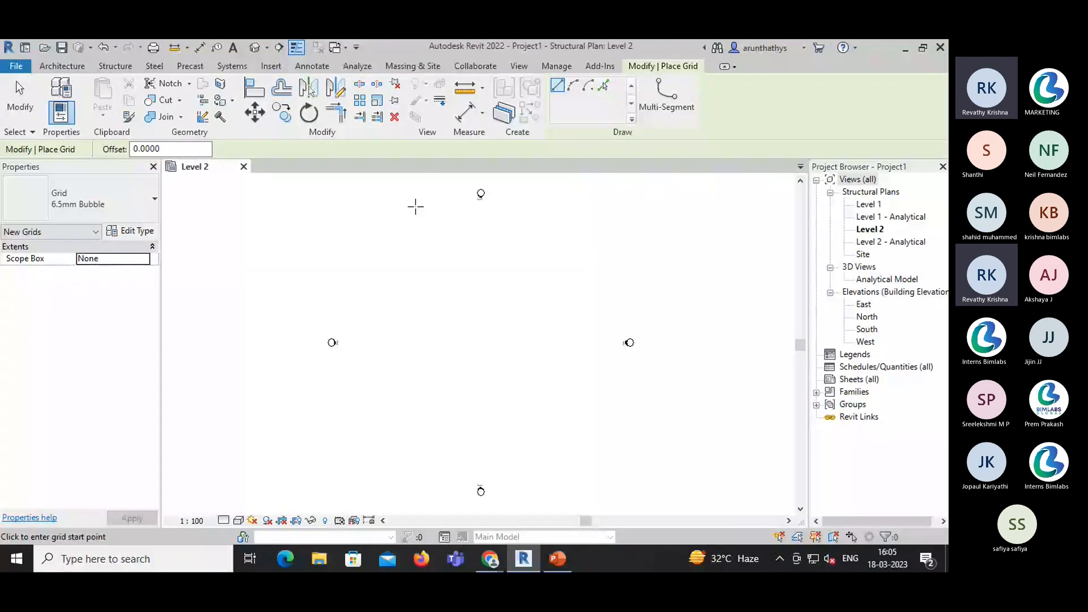
{"action": "left_click", "coordinate": [377, 209]}
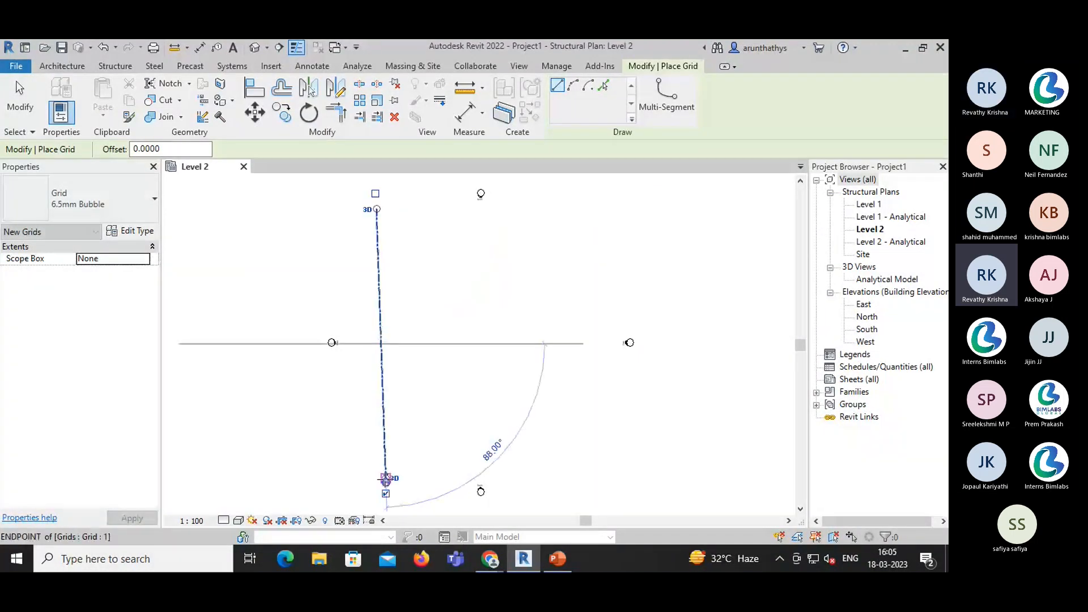
{"action": "left_click", "coordinate": [386, 479]}
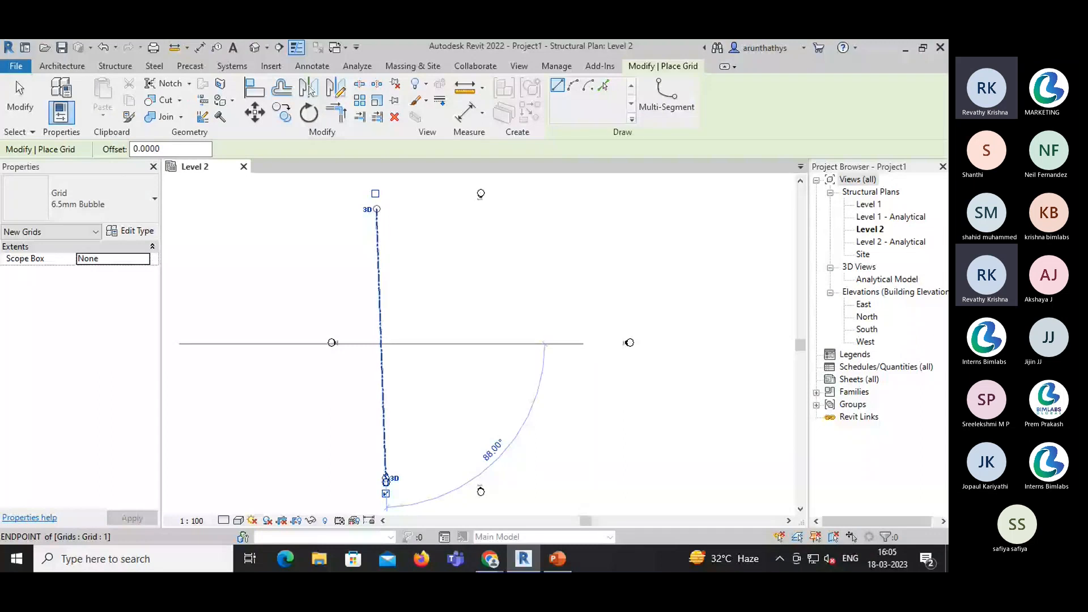
{"action": "key", "text": "ctrl+z"}
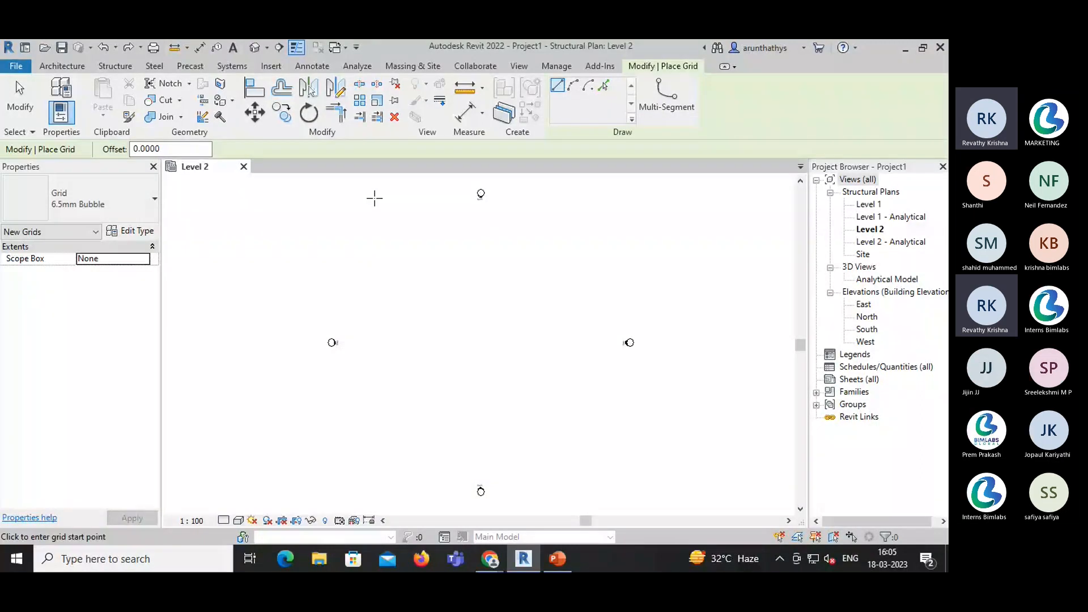
{"action": "left_click", "coordinate": [375, 199]}
{"action": "left_click", "coordinate": [377, 485]}
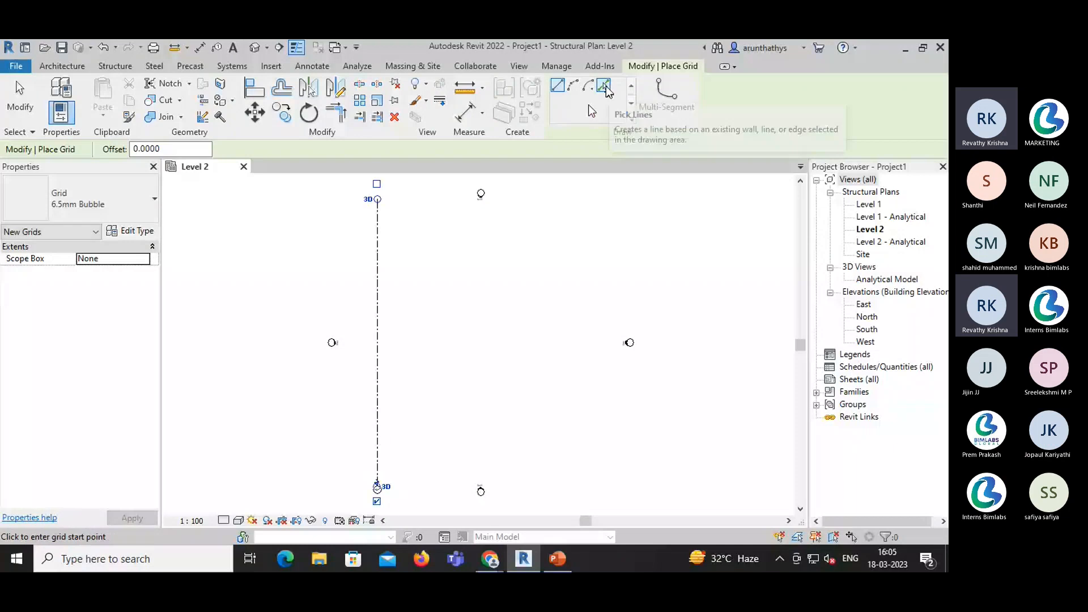
- Add four more vertical grid lines to the east of the first, each picked from the previous one with an offset of 10
{"action": "left_click", "coordinate": [604, 87]}
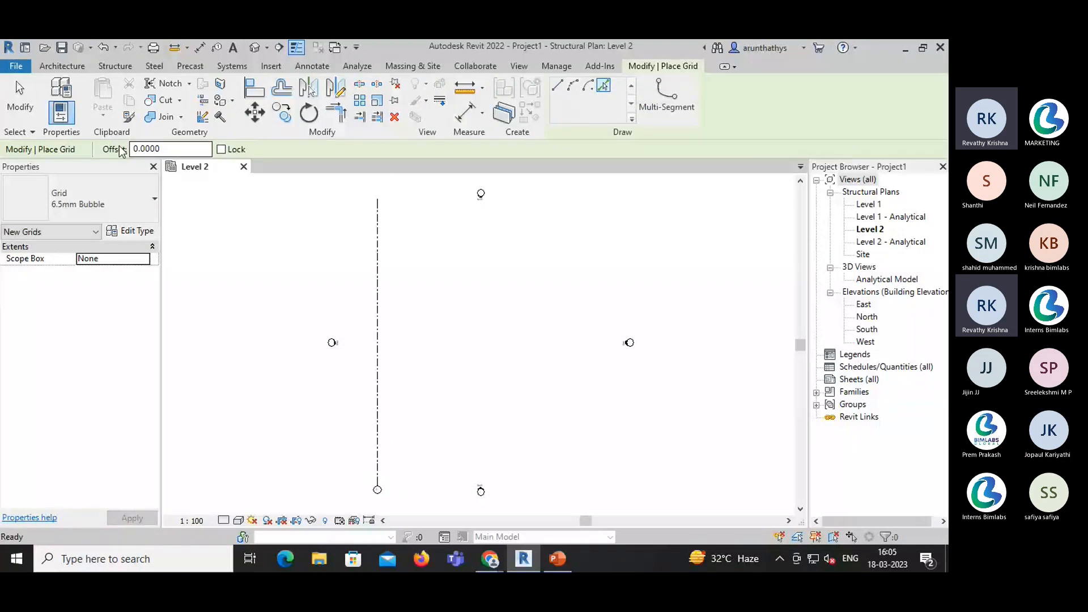
{"action": "left_click_drag", "start_coordinate": [172, 152], "coordinate": [134, 152]}
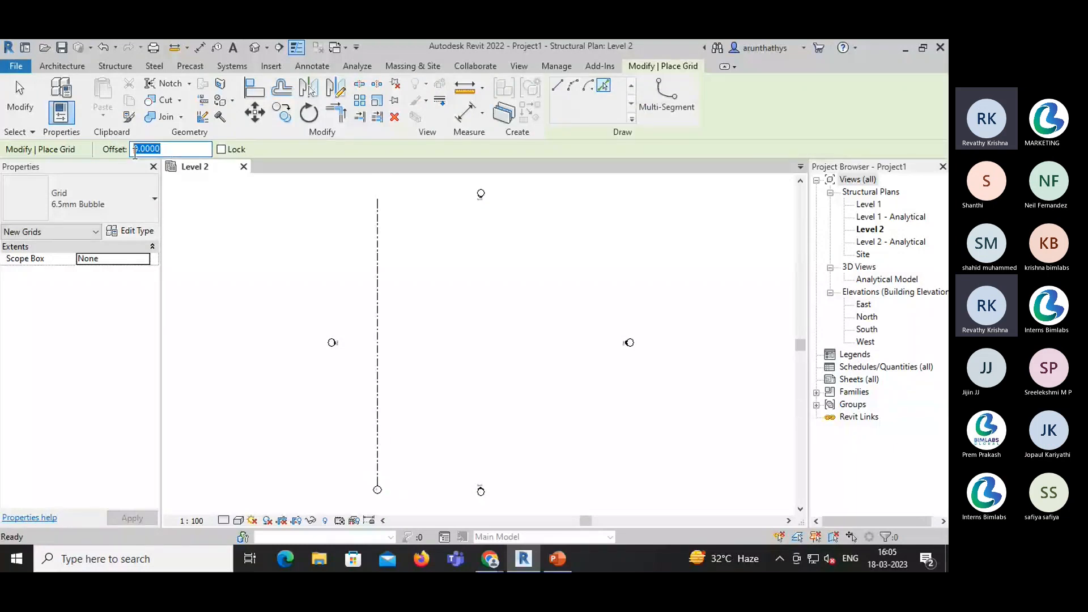
{"action": "type", "text": "10"}
{"action": "left_click", "coordinate": [381, 313]}
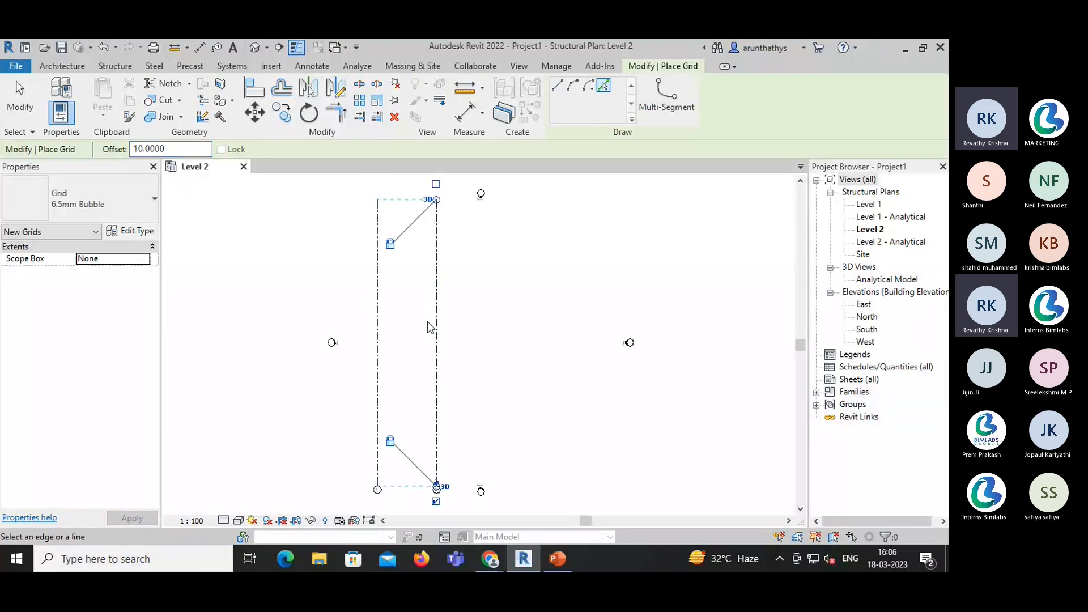
{"action": "left_click", "coordinate": [441, 324]}
{"action": "left_click", "coordinate": [499, 331]}
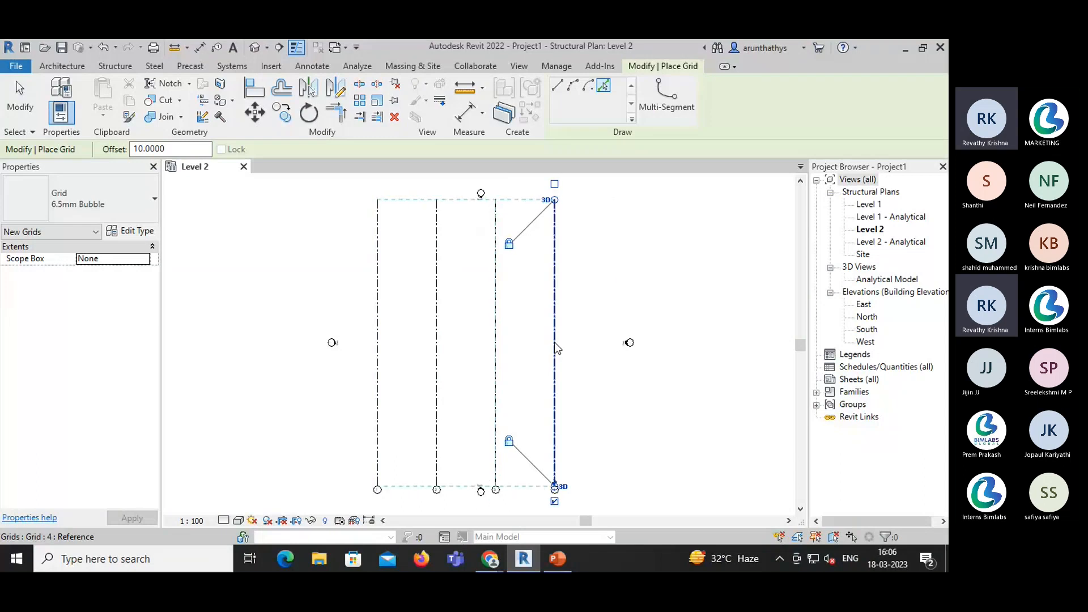
{"action": "left_click", "coordinate": [556, 344]}
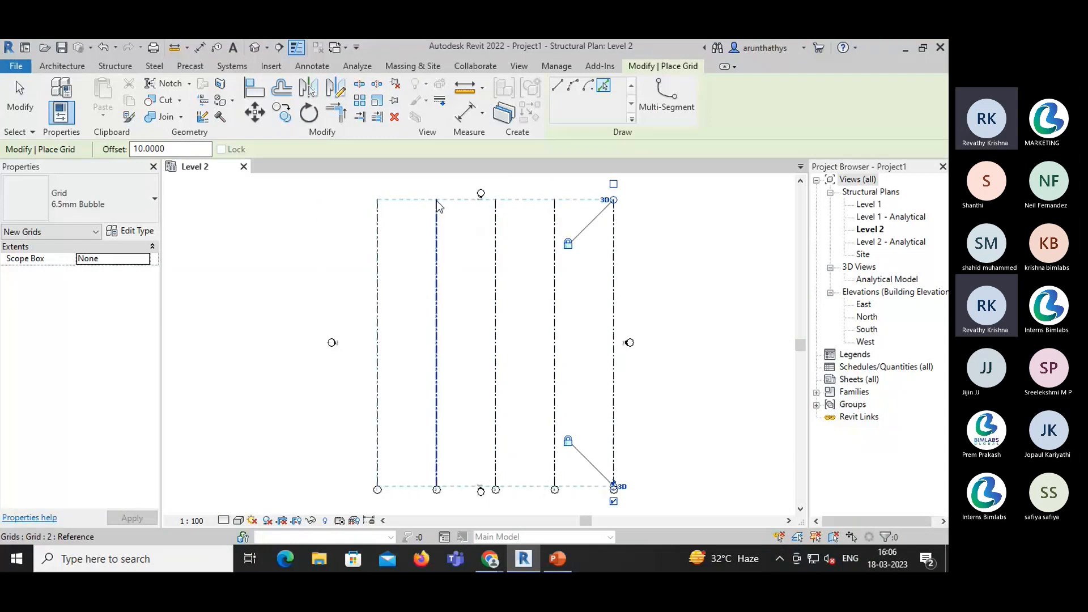
- Reset the grid offset to 0 and draw a horizontal grid line across the lower ends of all five vertical grids
{"action": "left_click", "coordinate": [557, 86]}
{"action": "double_click", "coordinate": [136, 149]}
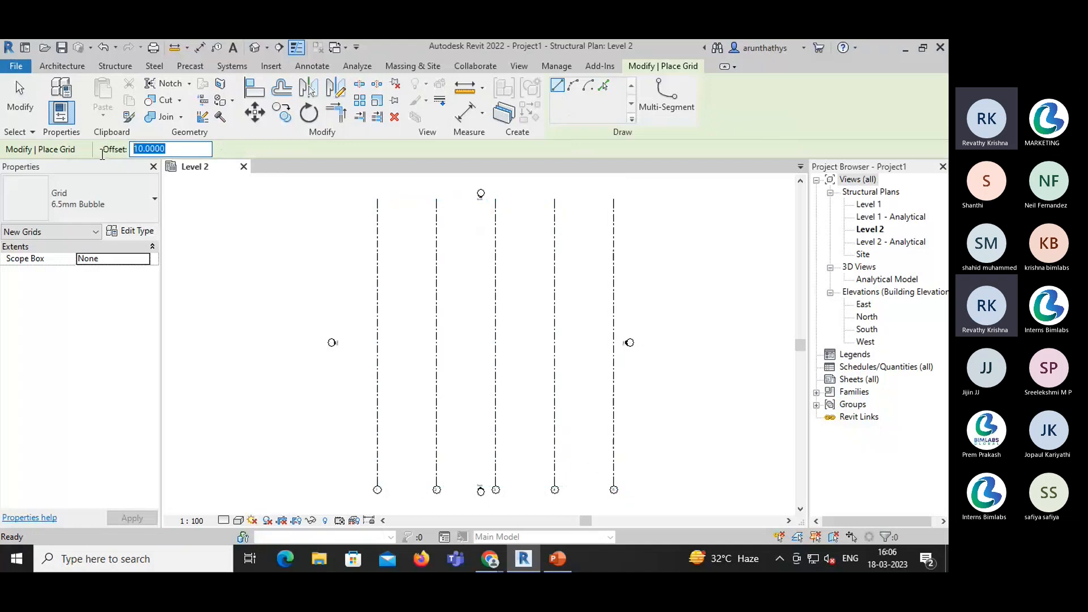
{"action": "type", "text": "0"}
{"action": "key", "text": "Return"}
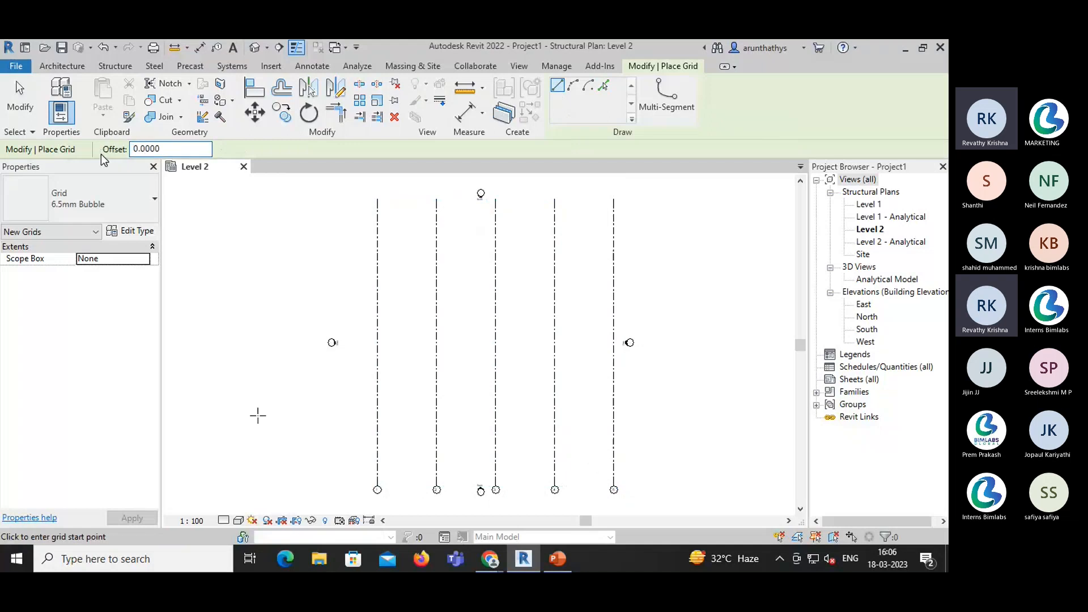
{"action": "left_click", "coordinate": [361, 465]}
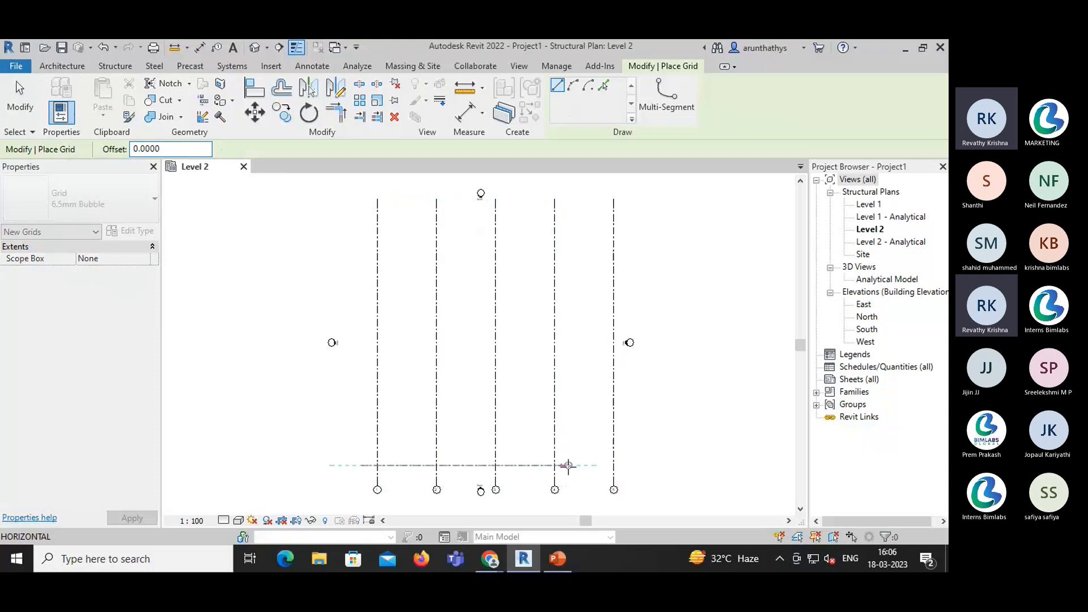
{"action": "left_click", "coordinate": [636, 465]}
- Rename the horizontal grid line's bubble to A
{"action": "scroll", "coordinate": [635, 476], "scroll_direction": "up", "scroll_amount": 2}
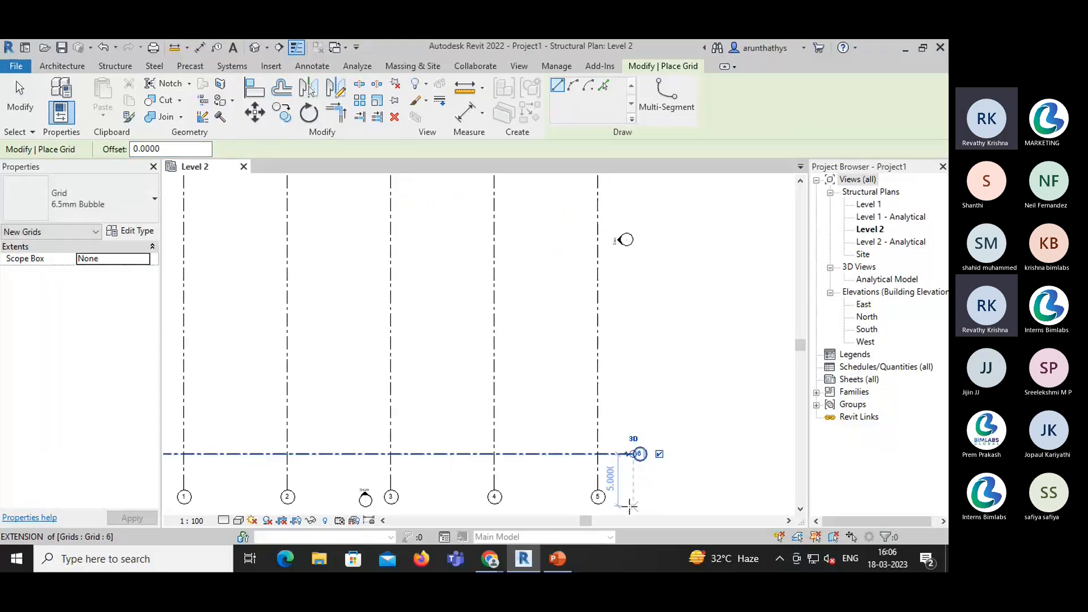
{"action": "scroll", "coordinate": [633, 487], "scroll_direction": "up", "scroll_amount": 2}
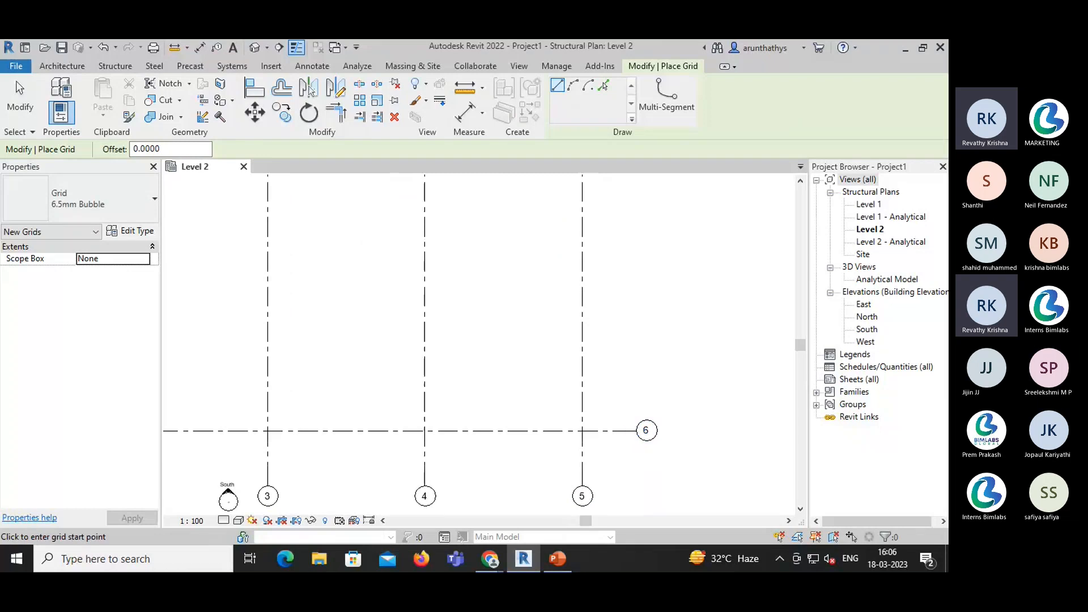
{"action": "key", "text": "Escape"}
{"action": "double_click", "coordinate": [647, 434]}
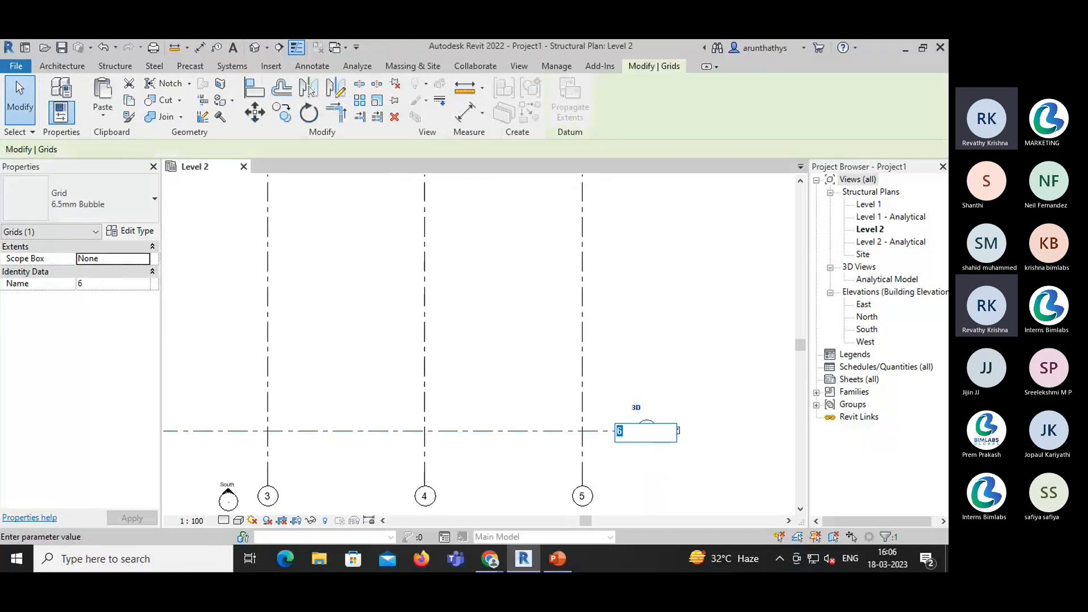
{"action": "key", "text": "Return"}
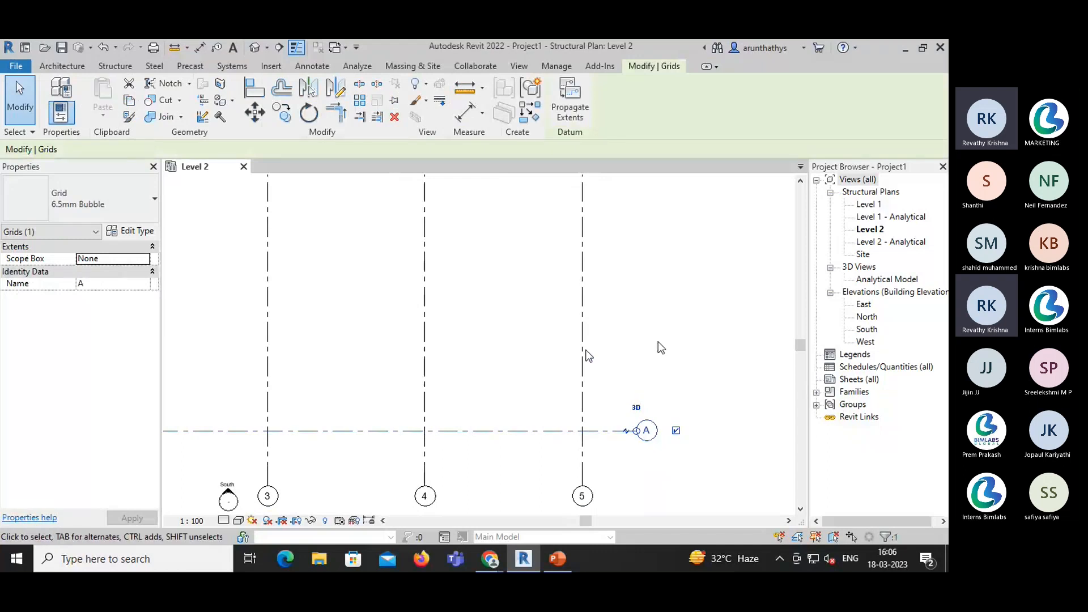
- Add four more horizontal grid lines above grid A, each picked from the previous one with an offset of 10
{"action": "scroll", "coordinate": [528, 431], "scroll_direction": "down", "scroll_amount": 3}
{"action": "scroll", "coordinate": [528, 431], "scroll_direction": "down", "scroll_amount": 2}
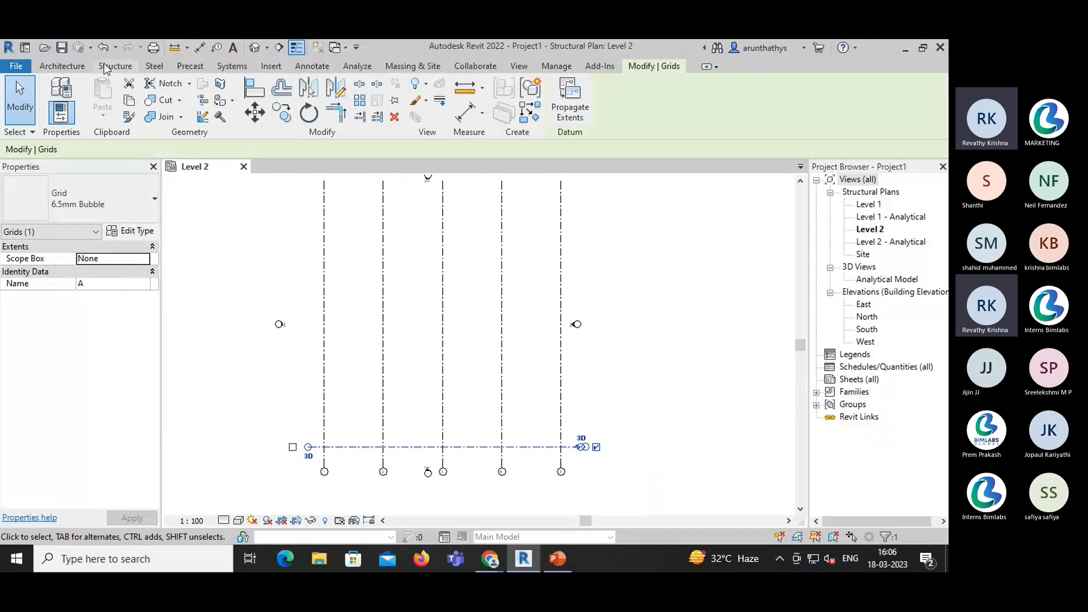
{"action": "left_click", "coordinate": [107, 66]}
{"action": "left_click", "coordinate": [814, 110]}
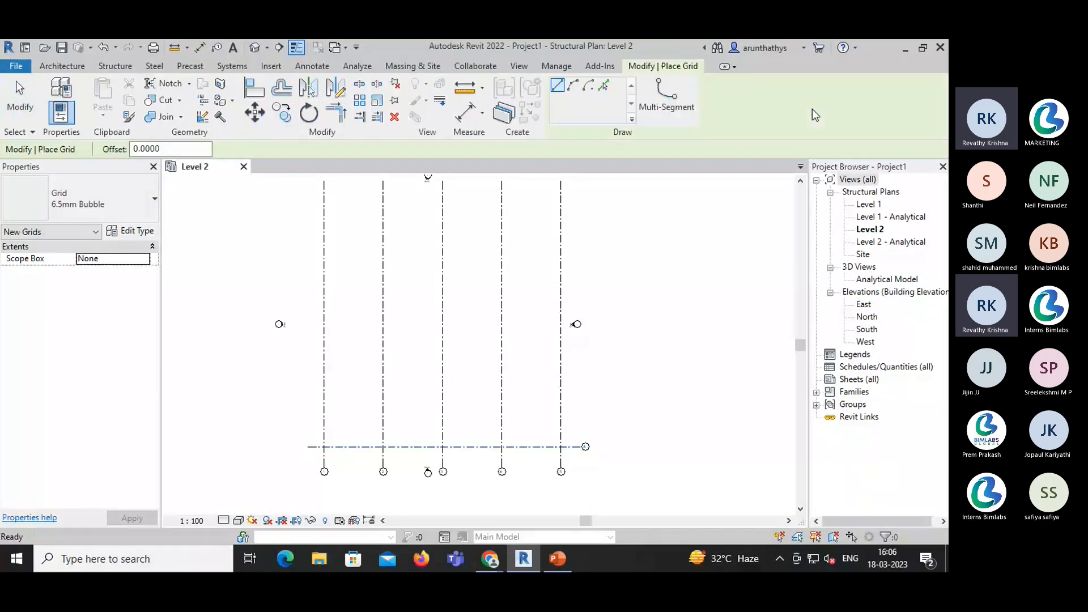
{"action": "left_click", "coordinate": [605, 86]}
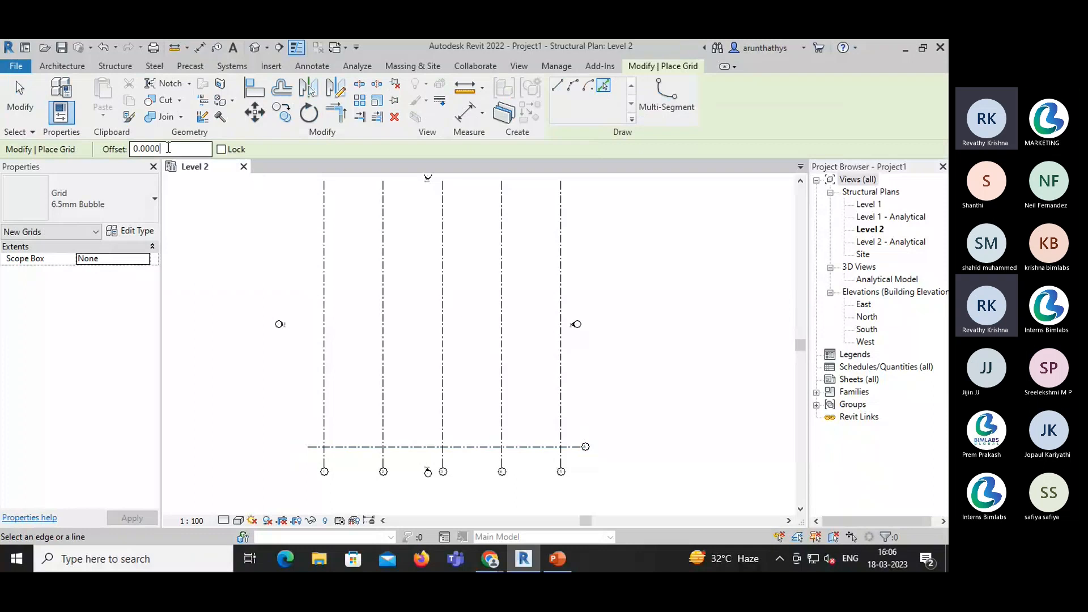
{"action": "type", "text": "10"}
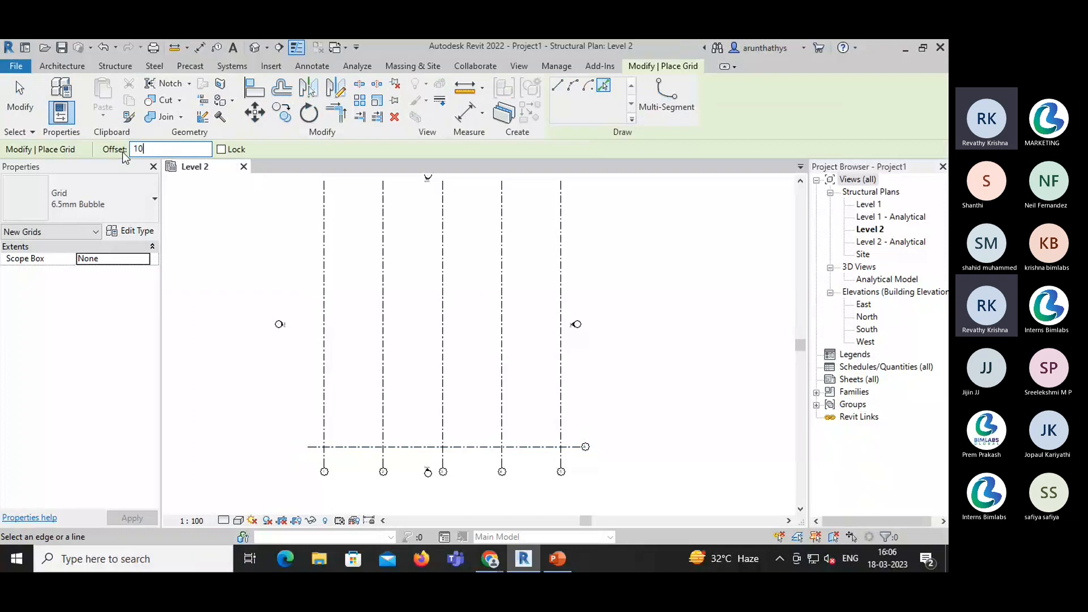
{"action": "left_click", "coordinate": [406, 448]}
{"action": "left_click", "coordinate": [411, 388]}
{"action": "left_click", "coordinate": [431, 329]}
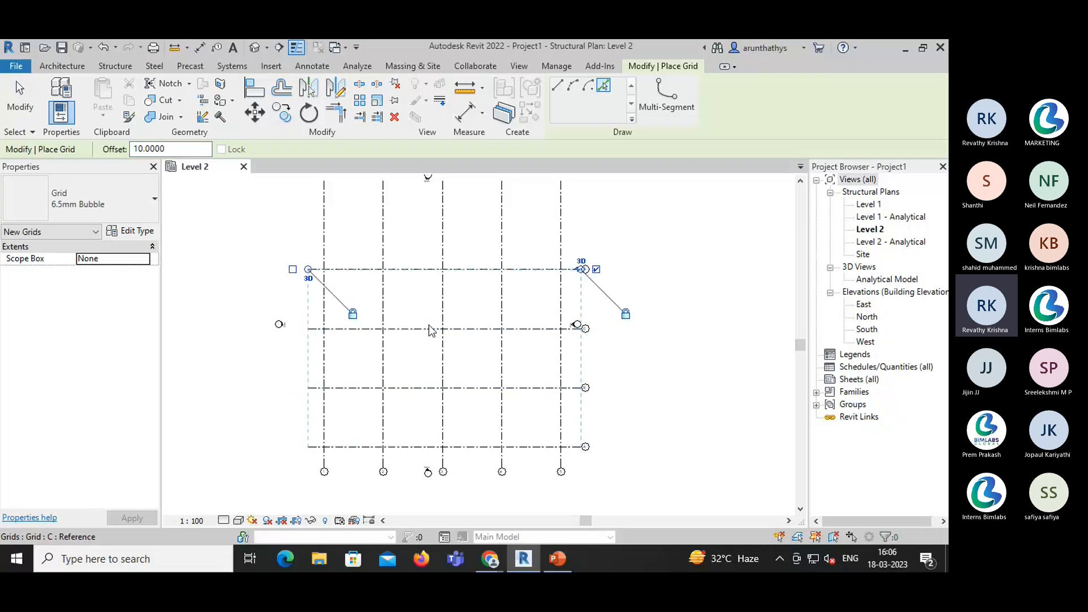
{"action": "middle_click_drag", "start_coordinate": [445, 280], "coordinate": [442, 338]}
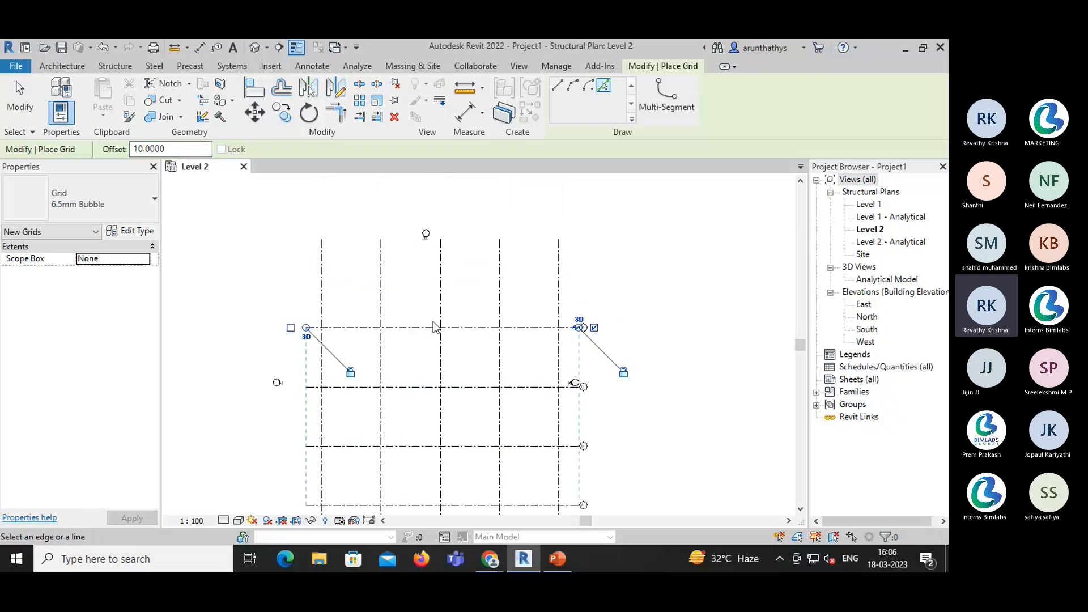
{"action": "left_click", "coordinate": [442, 328]}
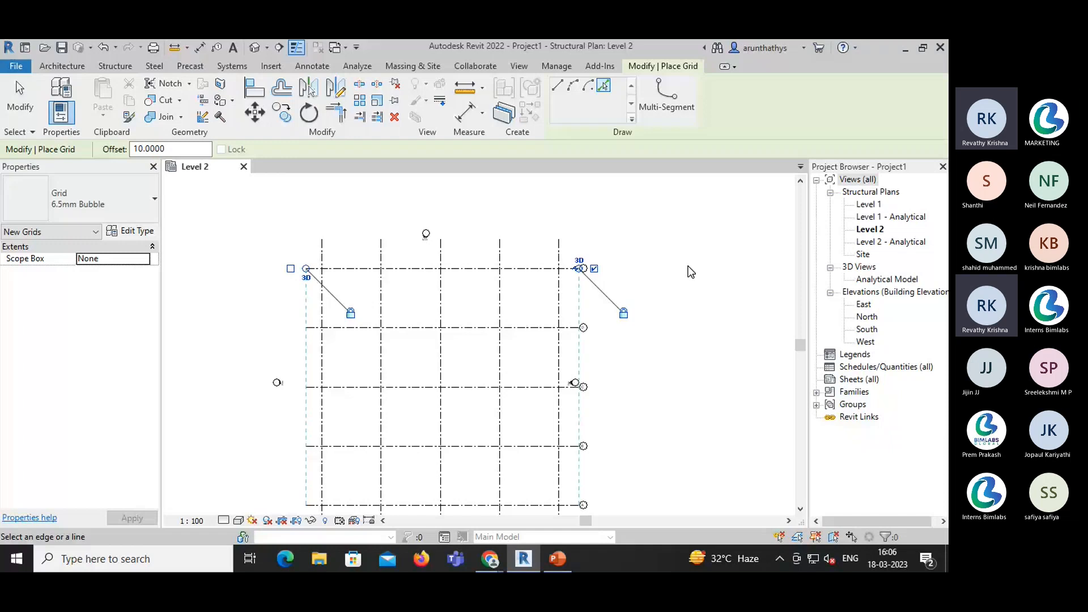
- Finish placing grids, examine the levels and grid lines in the South elevation, and return to the Level 2 structural plan
{"action": "key", "text": "Escape"}
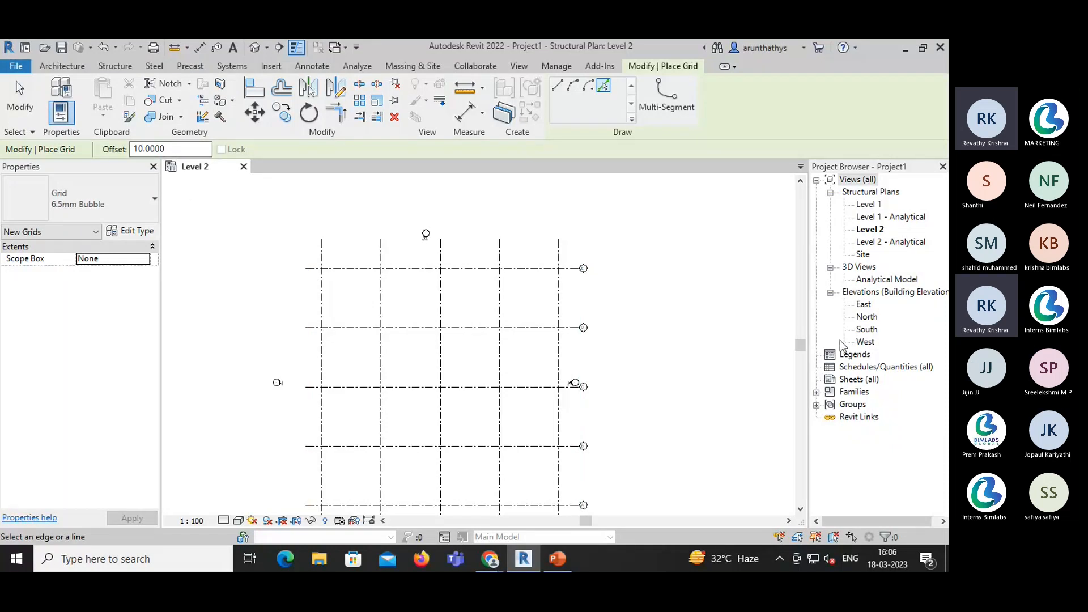
{"action": "left_click", "coordinate": [867, 329]}
{"action": "double_click", "coordinate": [867, 329]}
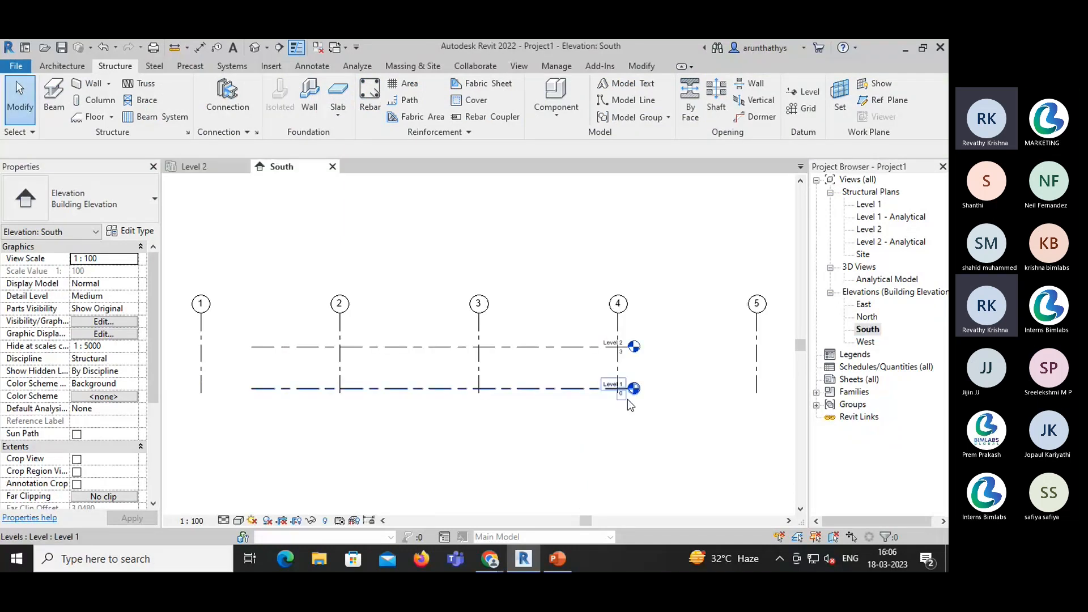
{"action": "scroll", "coordinate": [587, 379], "scroll_direction": "up", "scroll_amount": 2}
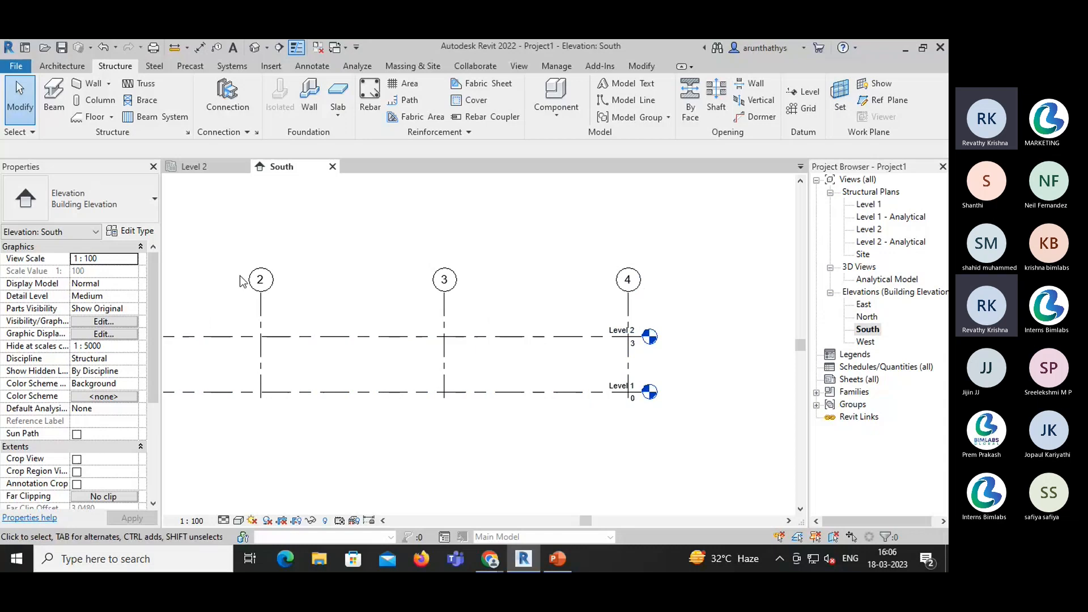
{"action": "left_click", "coordinate": [189, 167]}
{"action": "scroll", "coordinate": [360, 369], "scroll_direction": "down", "scroll_amount": 2}
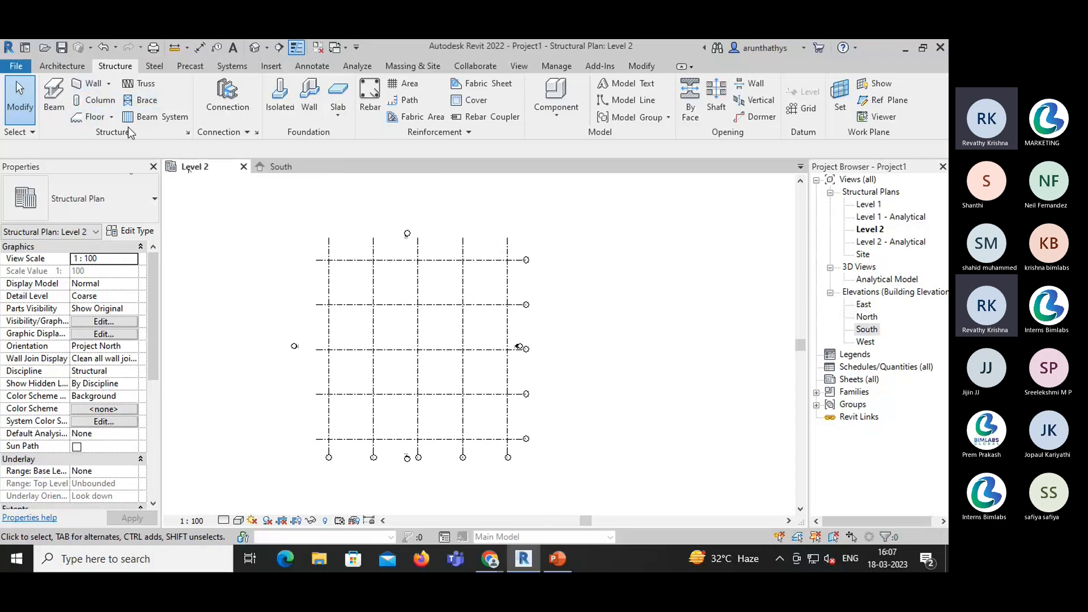
- Start the Structural Column command and review the column types already loaded in the project
{"action": "left_click", "coordinate": [150, 68]}
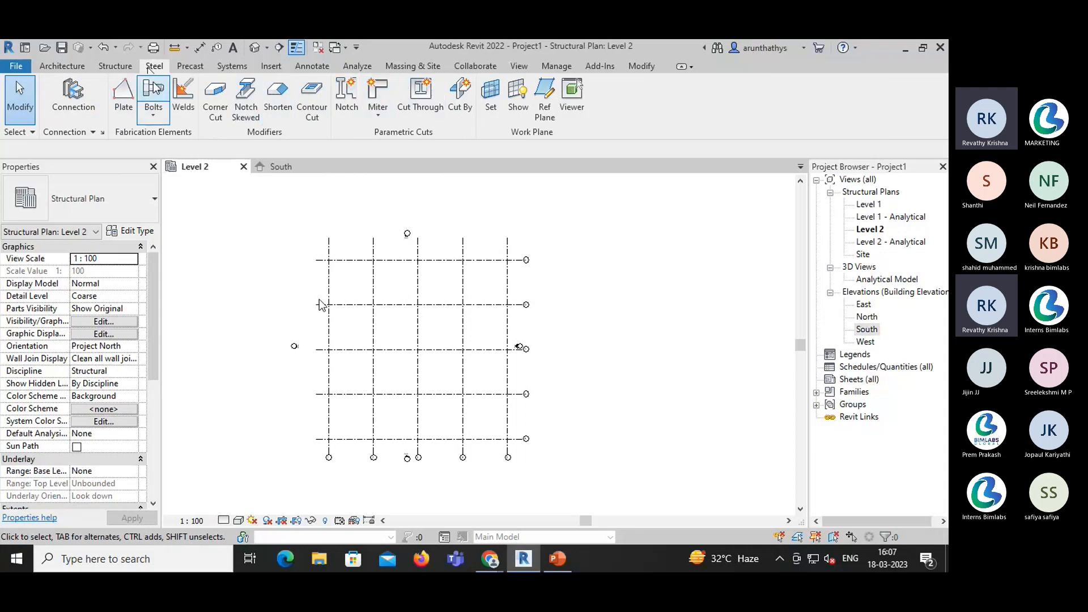
{"action": "left_click", "coordinate": [119, 67]}
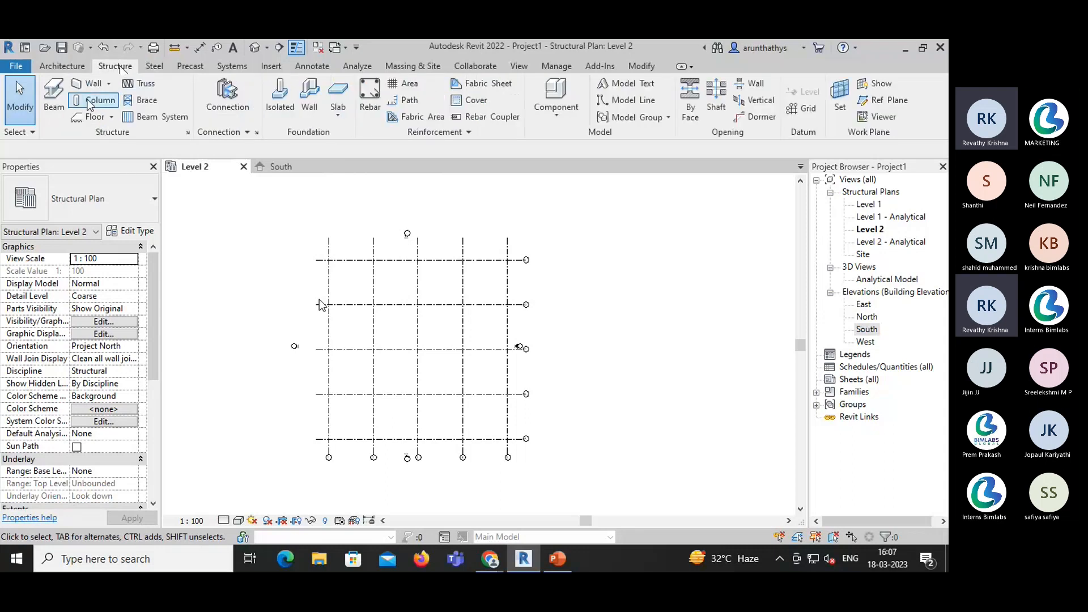
{"action": "left_click", "coordinate": [86, 104]}
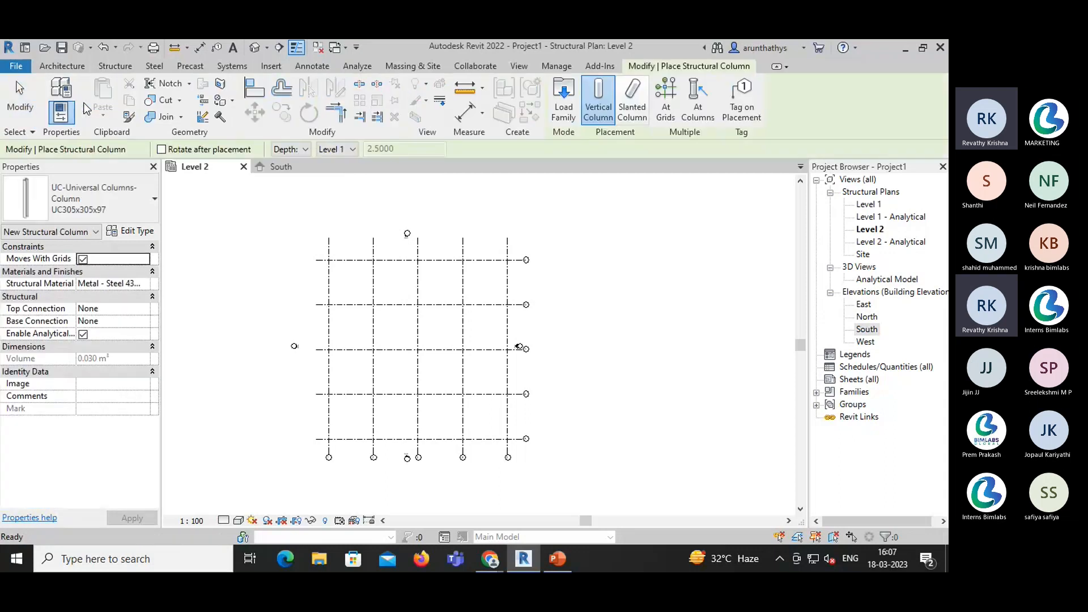
{"action": "left_click", "coordinate": [96, 210]}
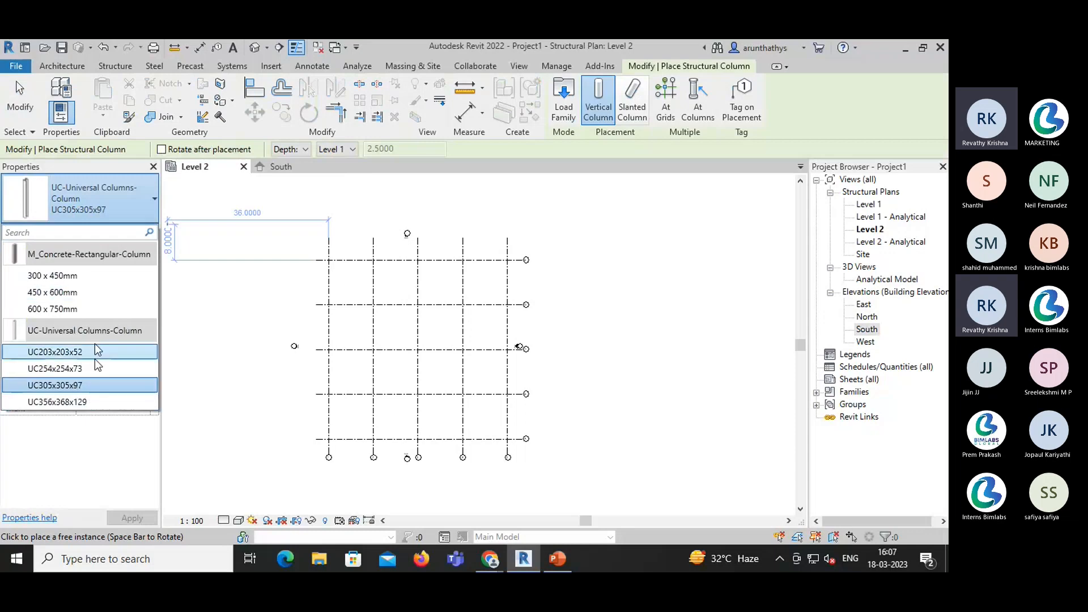
{"action": "left_click", "coordinate": [97, 220]}
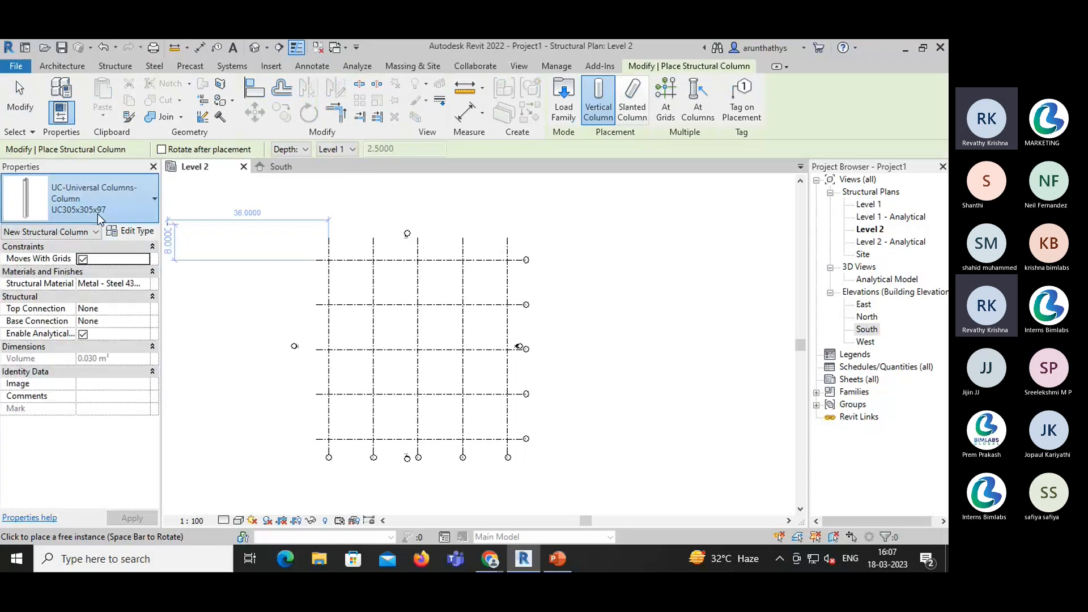
- Start loading a column family and browse the library to the US > Structural Columns > Steel folder
{"action": "left_click", "coordinate": [563, 115]}
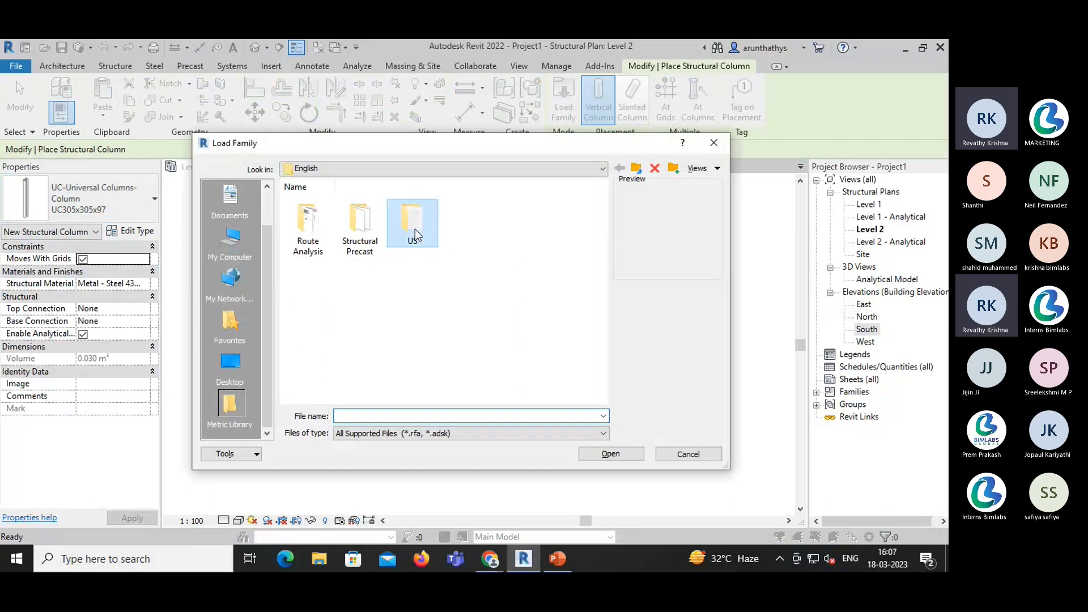
{"action": "double_click", "coordinate": [414, 229]}
{"action": "scroll", "coordinate": [389, 331], "scroll_direction": "down", "scroll_amount": 3}
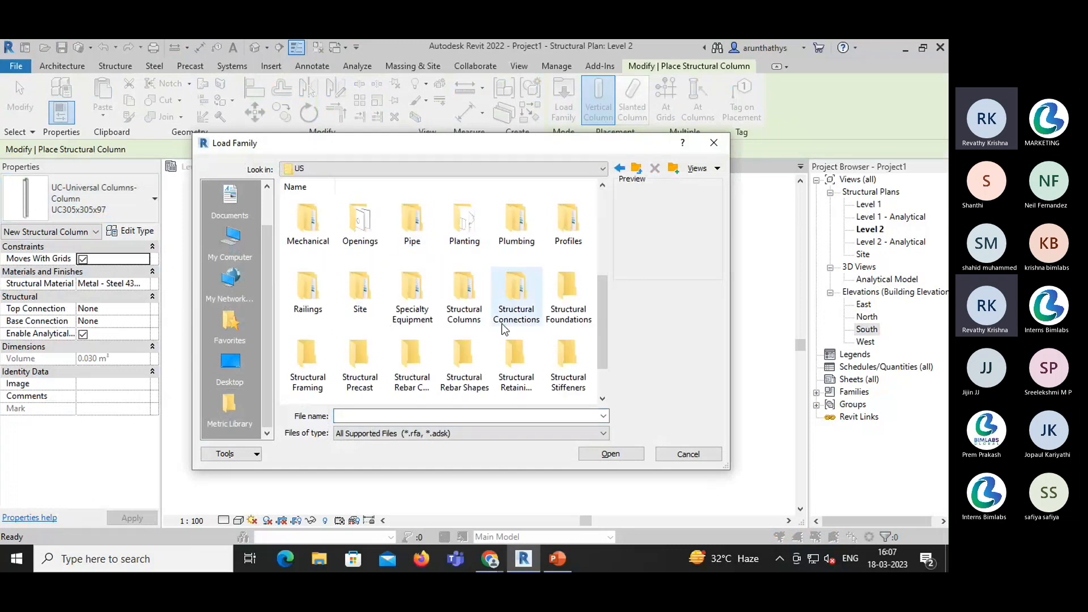
{"action": "double_click", "coordinate": [466, 293]}
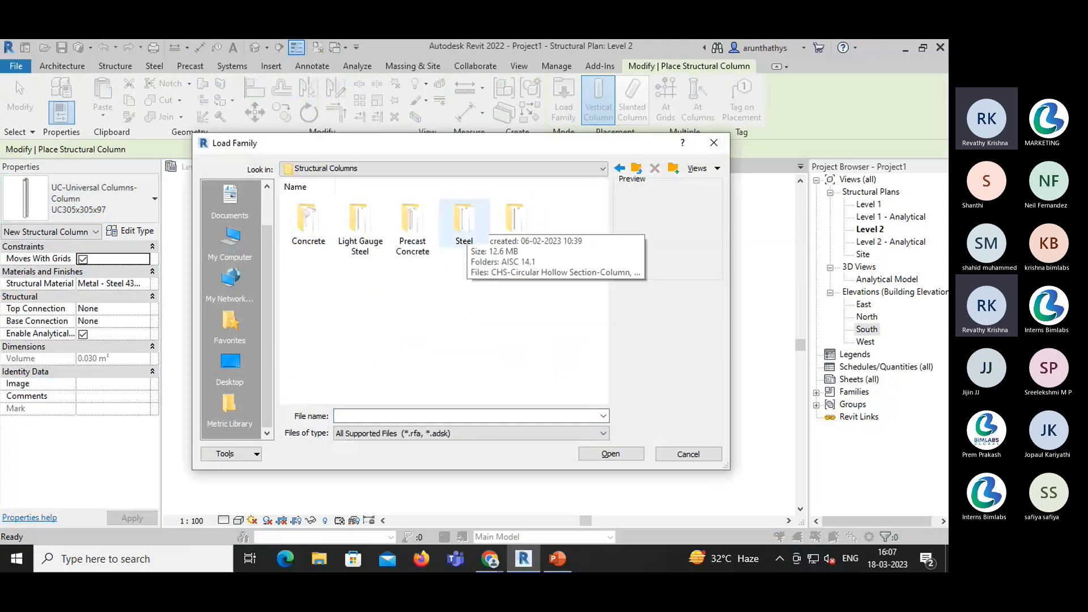
{"action": "double_click", "coordinate": [443, 242]}
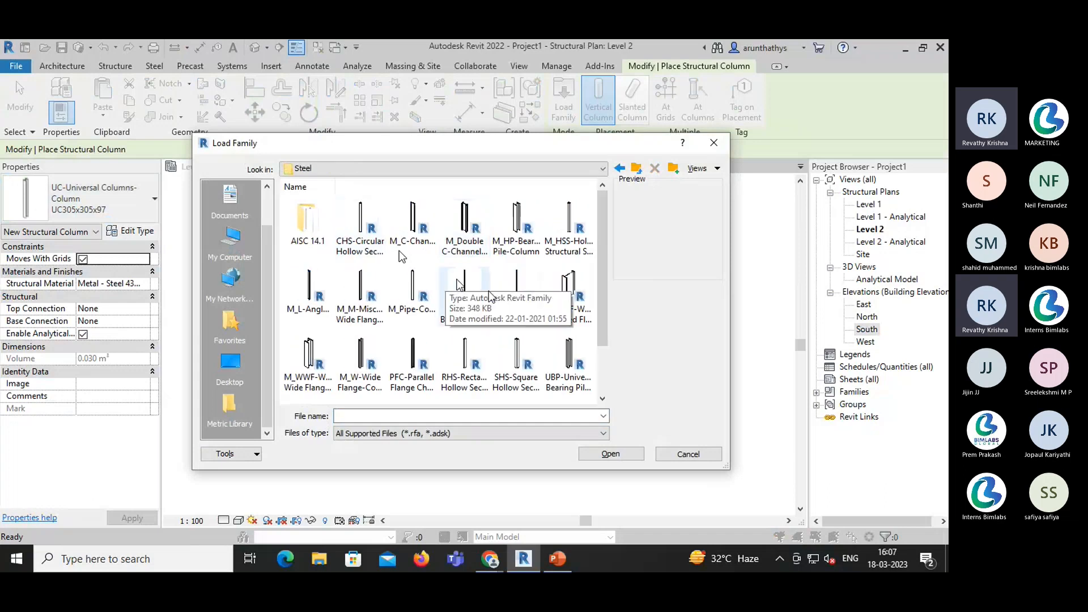
- Load the UC-Universal Column-Column family with the type 356x406x551UC
{"action": "scroll", "coordinate": [414, 340], "scroll_direction": "down", "scroll_amount": 1}
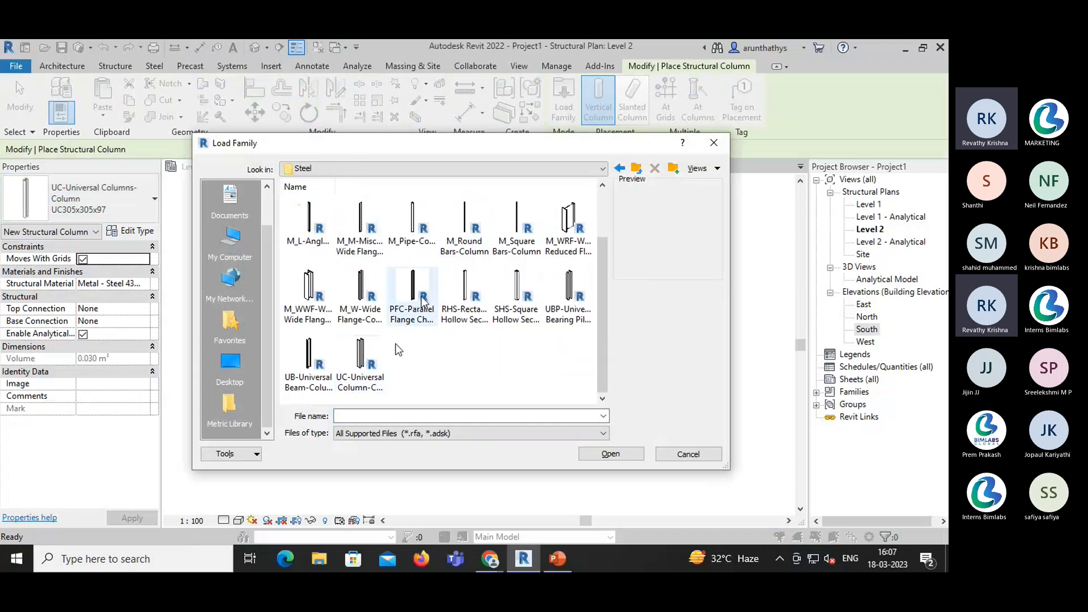
{"action": "scroll", "coordinate": [399, 350], "scroll_direction": "up", "scroll_amount": 1}
{"action": "scroll", "coordinate": [396, 348], "scroll_direction": "down", "scroll_amount": 1}
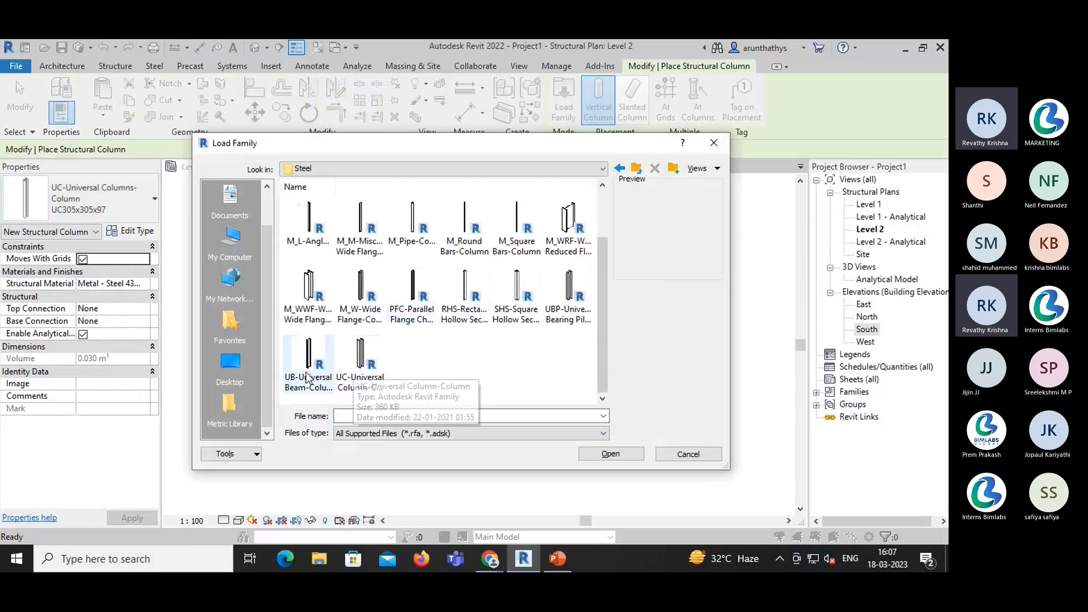
{"action": "left_click", "coordinate": [361, 359]}
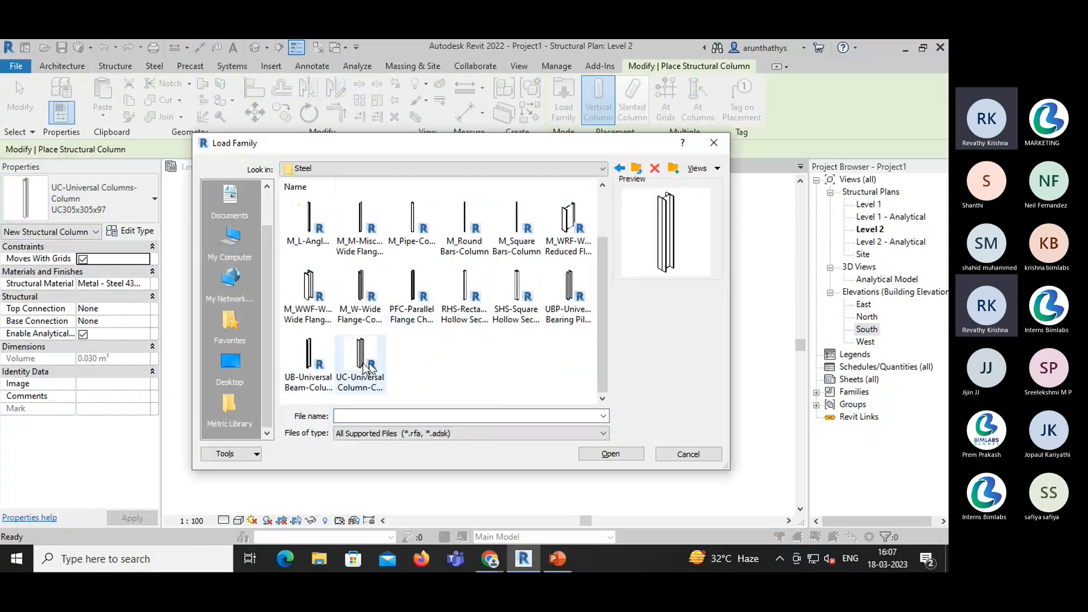
{"action": "left_click", "coordinate": [619, 457]}
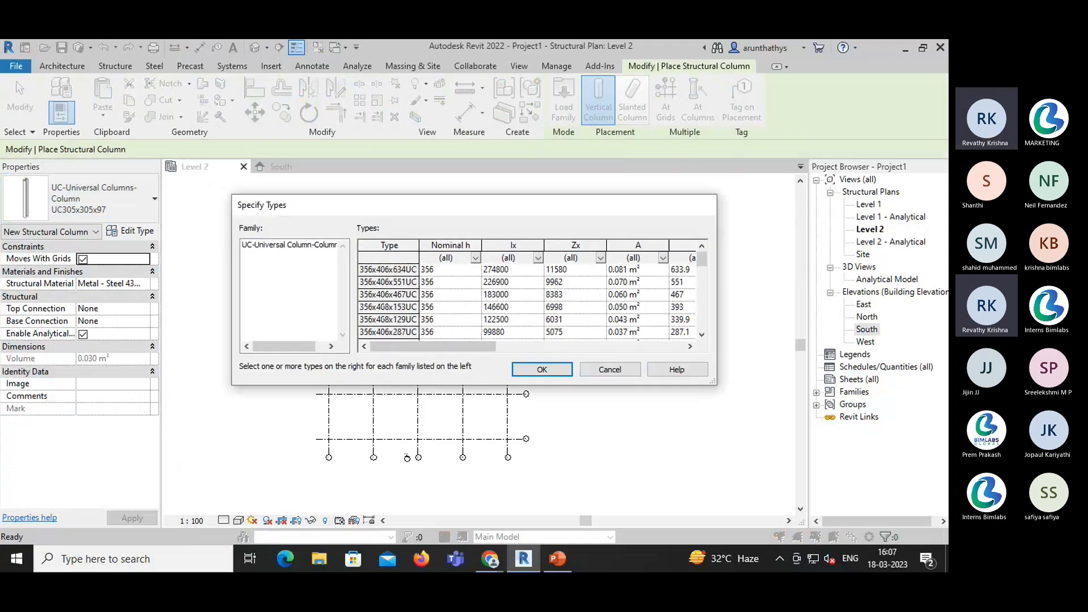
{"action": "scroll", "coordinate": [385, 319], "scroll_direction": "up", "scroll_amount": 2}
{"action": "left_click", "coordinate": [377, 282]}
{"action": "left_click", "coordinate": [542, 370]}
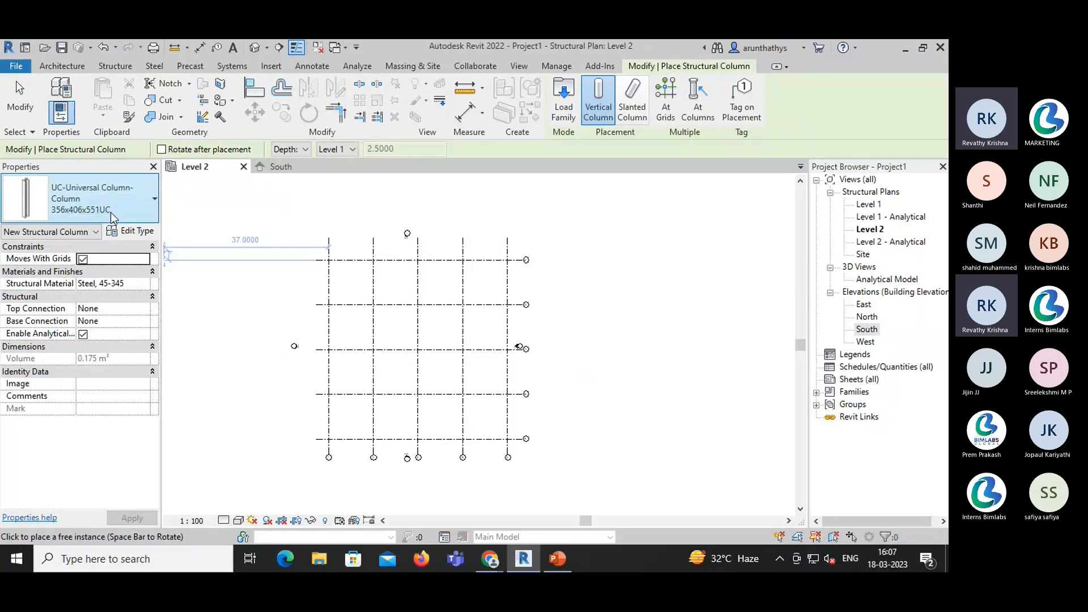
- Place vertical 356x406x551UC columns, Depth to Level 1, at the intersections of grid A with grids 1 to 5
{"action": "scroll", "coordinate": [327, 447], "scroll_direction": "up", "scroll_amount": 5}
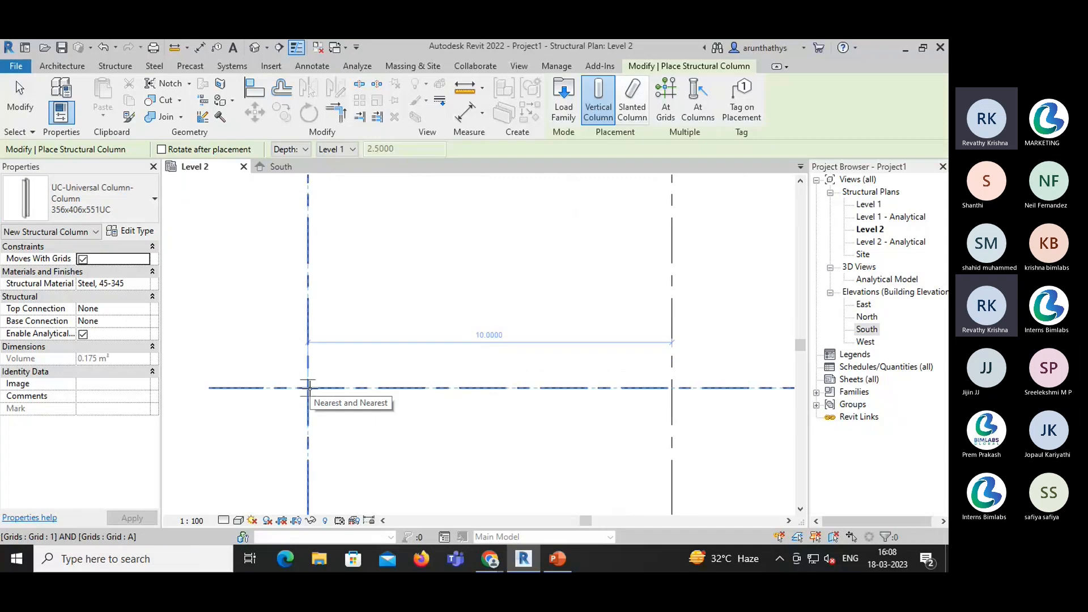
{"action": "left_click", "coordinate": [310, 388]}
{"action": "middle_click_drag", "start_coordinate": [551, 440], "coordinate": [333, 453]}
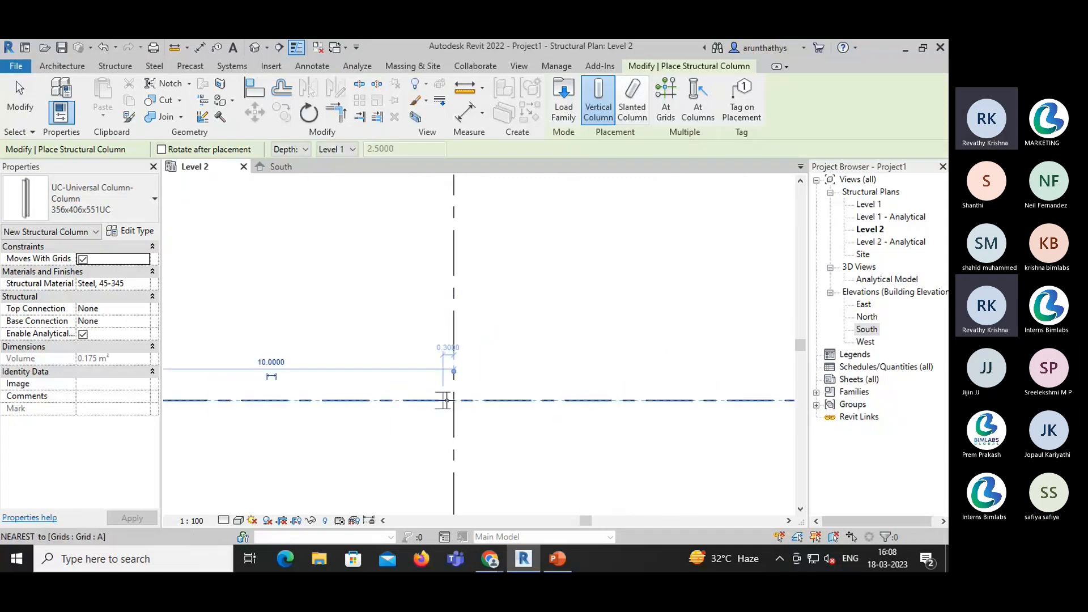
{"action": "left_click", "coordinate": [454, 401]}
{"action": "scroll", "coordinate": [626, 472], "scroll_direction": "down", "scroll_amount": 1}
{"action": "scroll", "coordinate": [631, 476], "scroll_direction": "down", "scroll_amount": 1}
{"action": "middle_click_drag", "start_coordinate": [647, 468], "coordinate": [305, 464]}
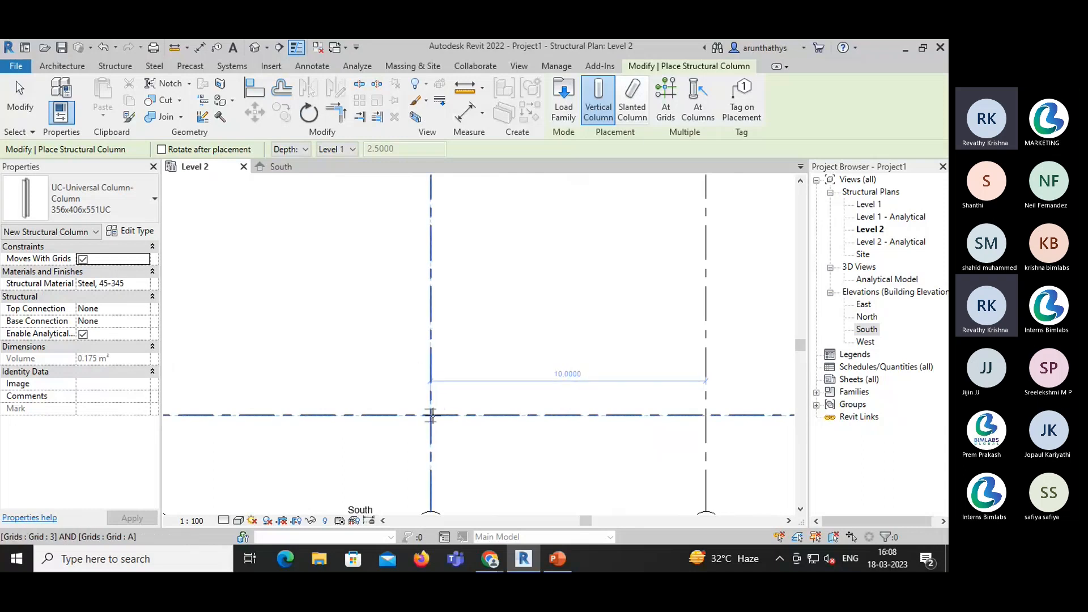
{"action": "left_click", "coordinate": [432, 416]}
{"action": "middle_click_drag", "start_coordinate": [515, 444], "coordinate": [244, 415]}
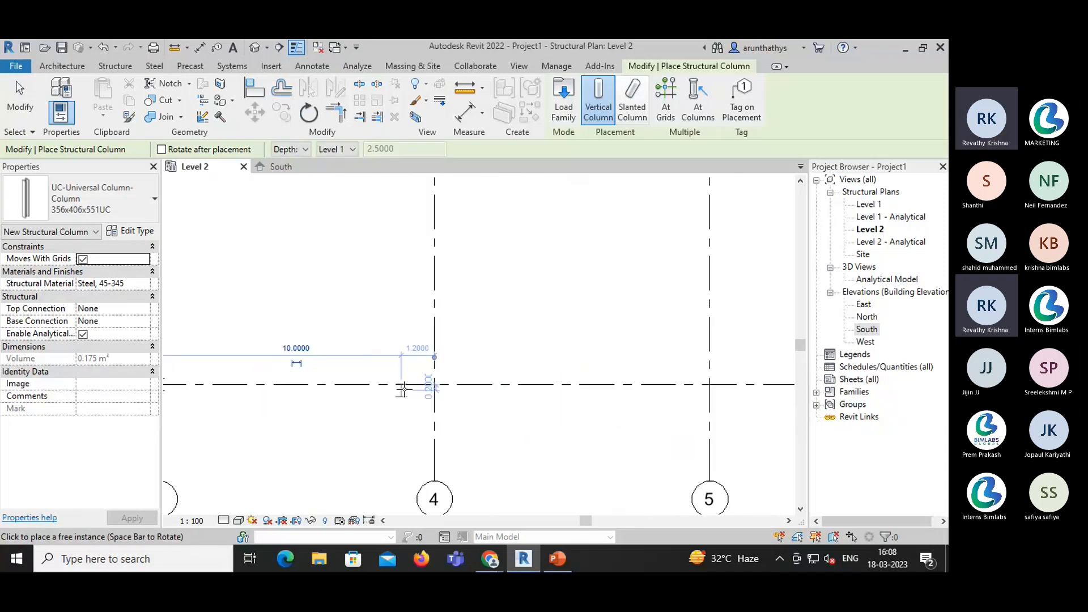
{"action": "left_click", "coordinate": [433, 387]}
{"action": "middle_click_drag", "start_coordinate": [626, 404], "coordinate": [510, 419]}
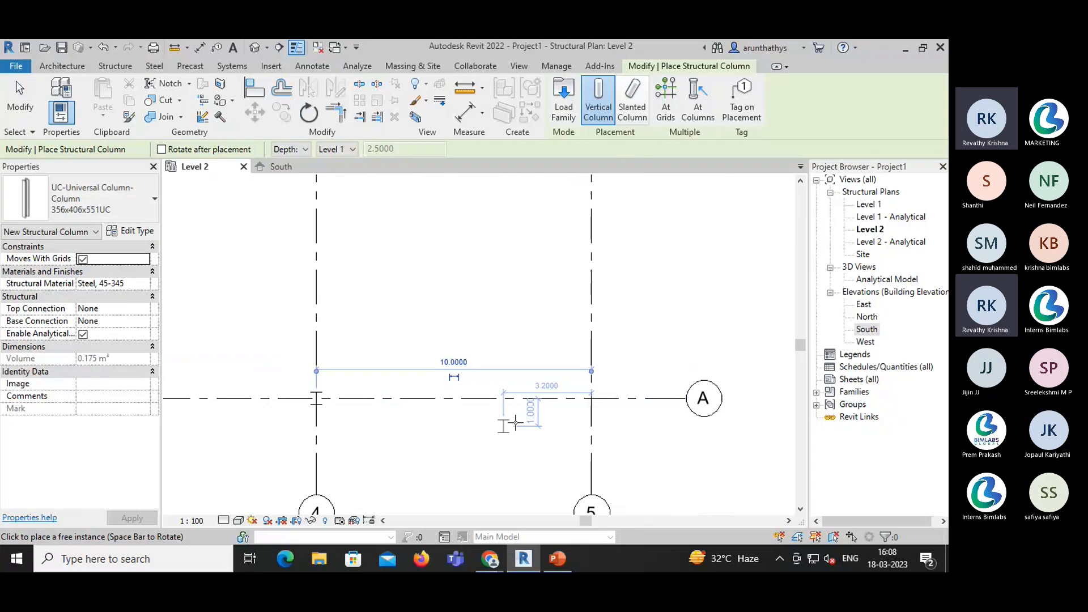
{"action": "left_click", "coordinate": [592, 399]}
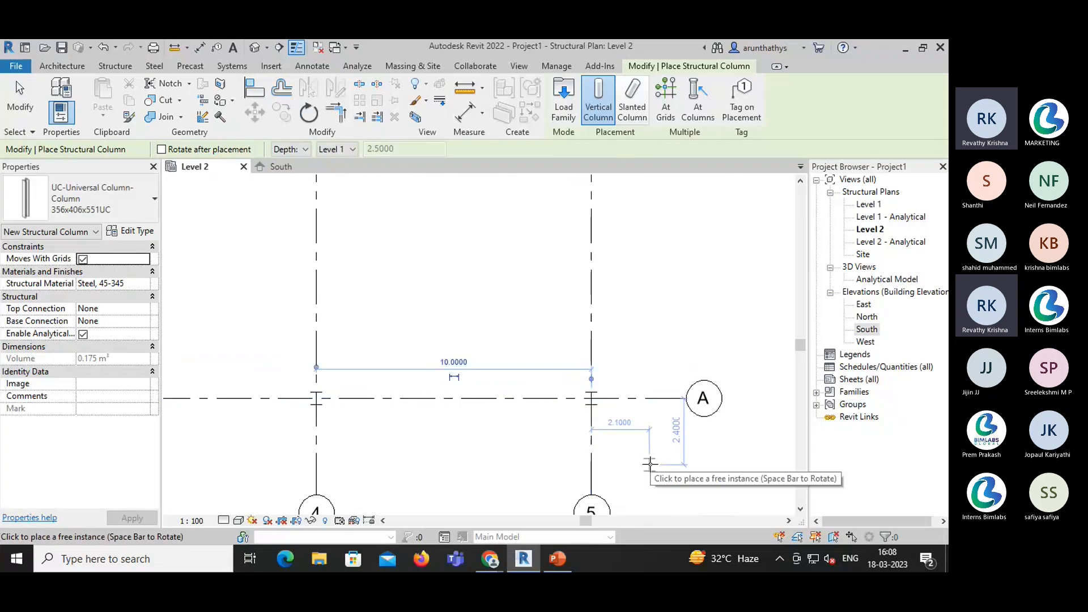
{"action": "key", "text": "Escape"}
{"action": "key", "text": "Escape"}
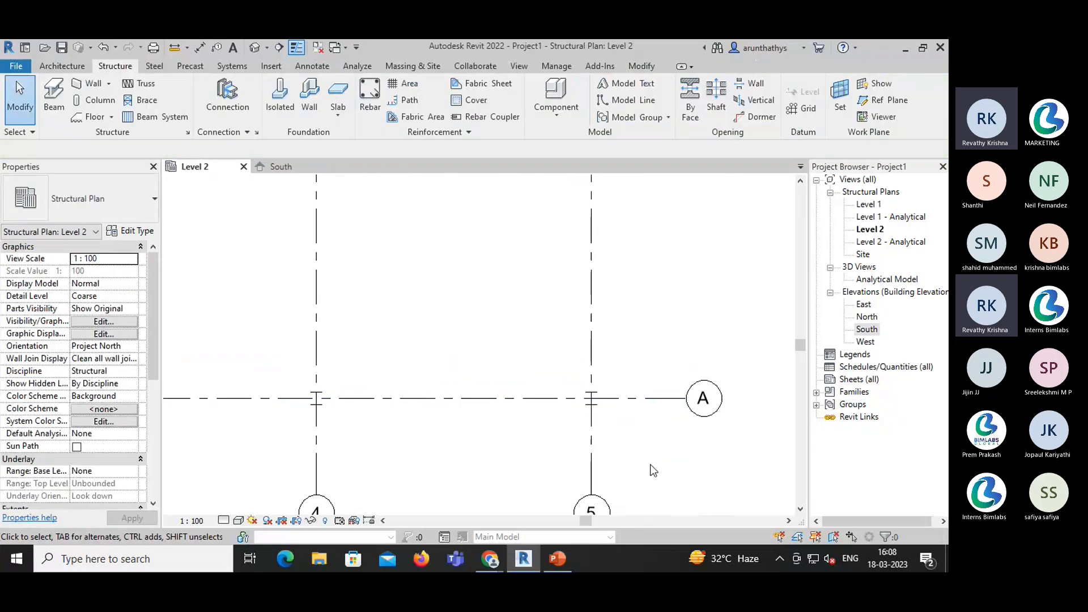
- Set the Level 2 plan's detail level to Fine and inspect the column profiles along grid A
{"action": "left_click", "coordinate": [223, 519]}
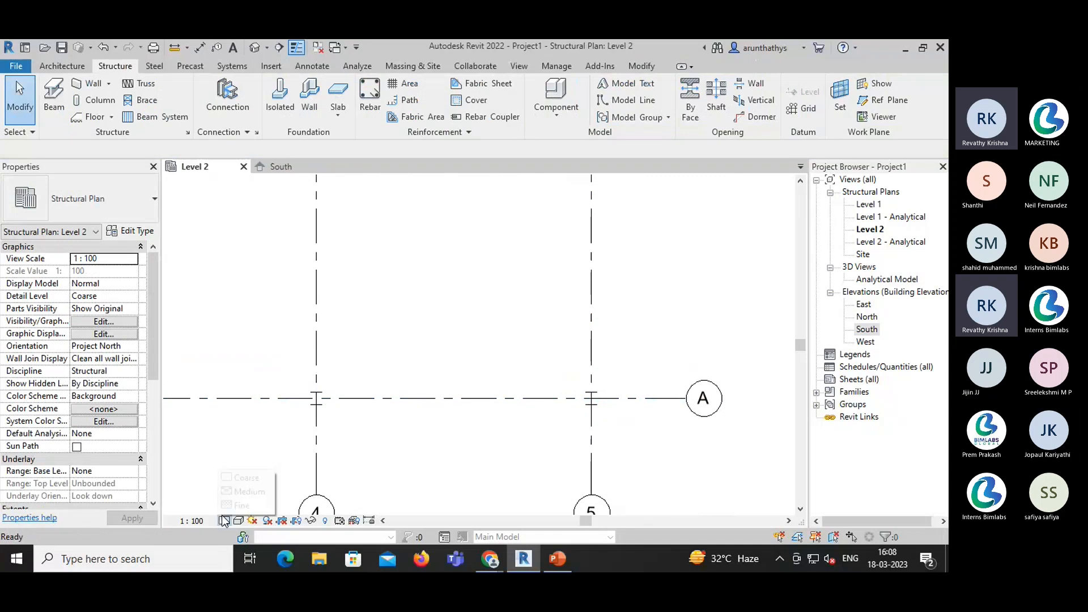
{"action": "left_click", "coordinate": [241, 504]}
{"action": "scroll", "coordinate": [318, 454], "scroll_direction": "down", "scroll_amount": 2}
{"action": "scroll", "coordinate": [429, 439], "scroll_direction": "up", "scroll_amount": 5}
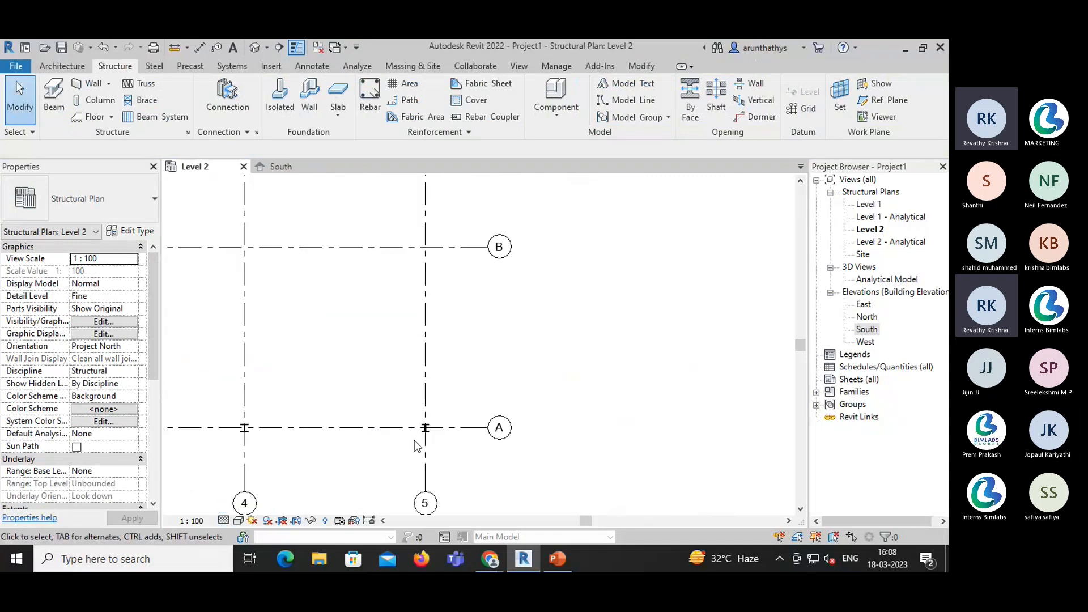
{"action": "scroll", "coordinate": [430, 440], "scroll_direction": "up", "scroll_amount": 2}
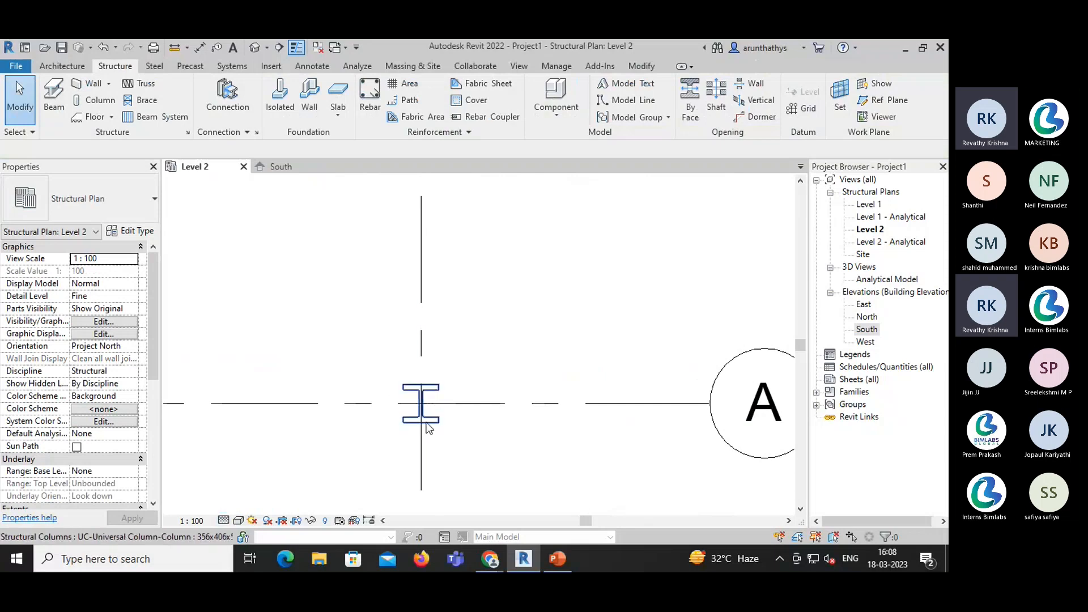
{"action": "scroll", "coordinate": [383, 428], "scroll_direction": "down", "scroll_amount": 2}
{"action": "scroll", "coordinate": [369, 433], "scroll_direction": "down", "scroll_amount": 4}
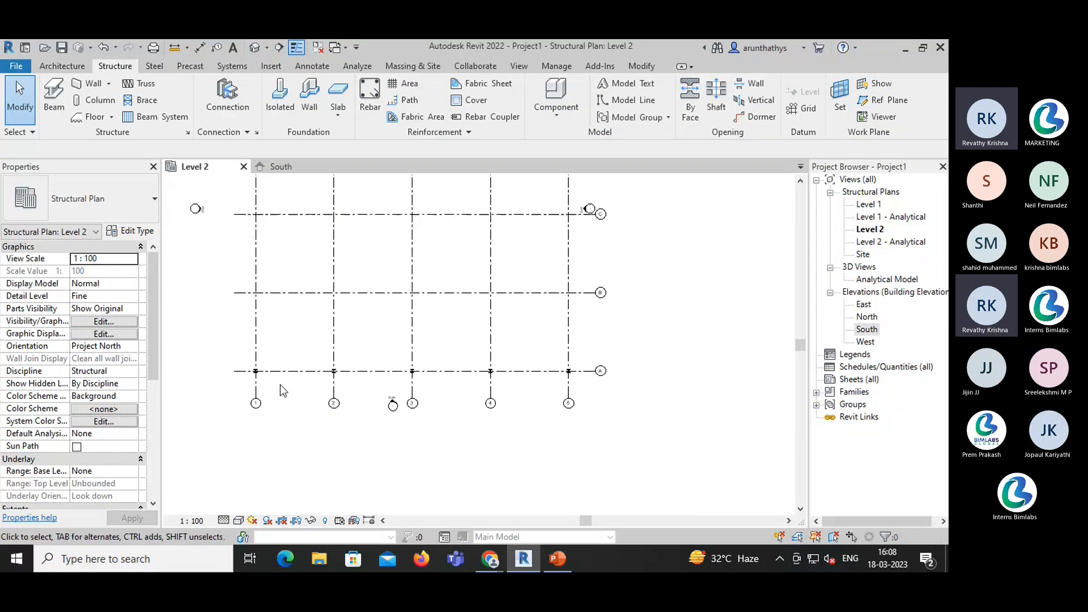
{"action": "scroll", "coordinate": [280, 385], "scroll_direction": "up", "scroll_amount": 5}
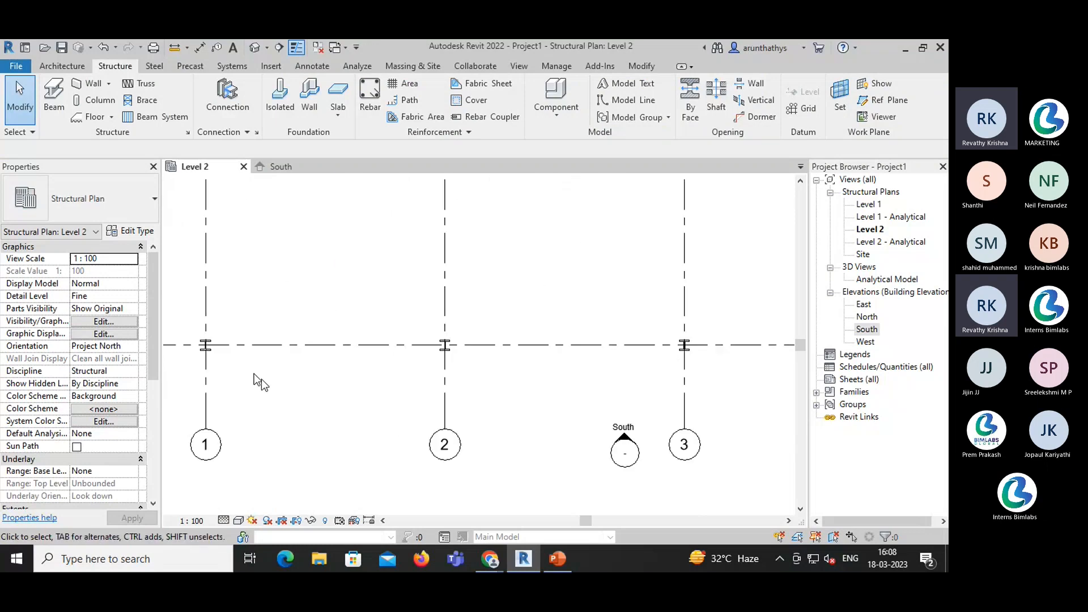
- Review the structural column's Depth and Height placement options and examine the columns along grid A in the default 3D view
{"action": "left_click", "coordinate": [94, 101]}
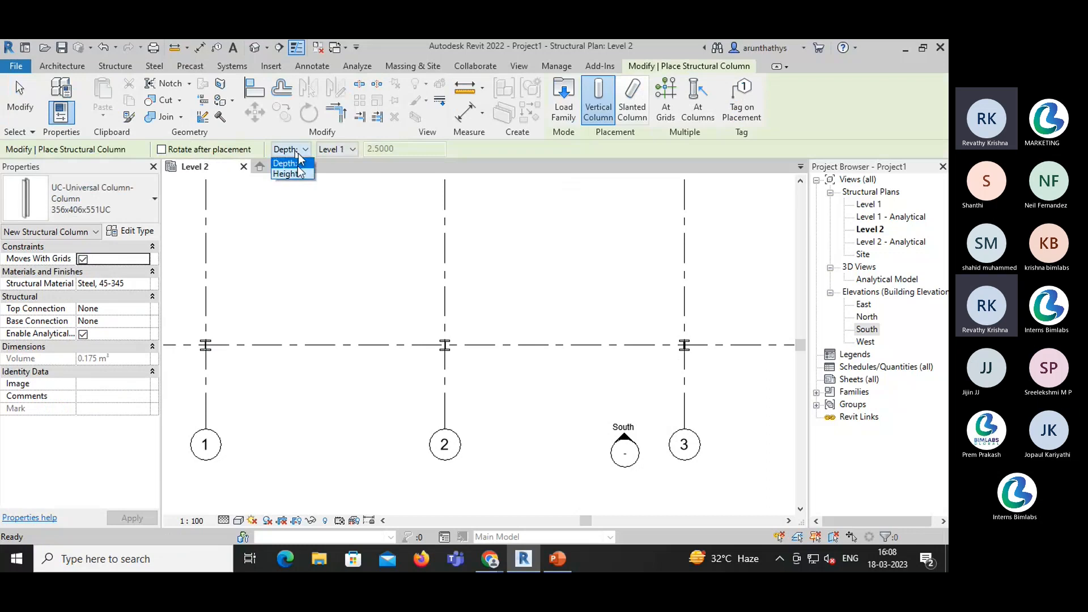
{"action": "left_click", "coordinate": [292, 163]}
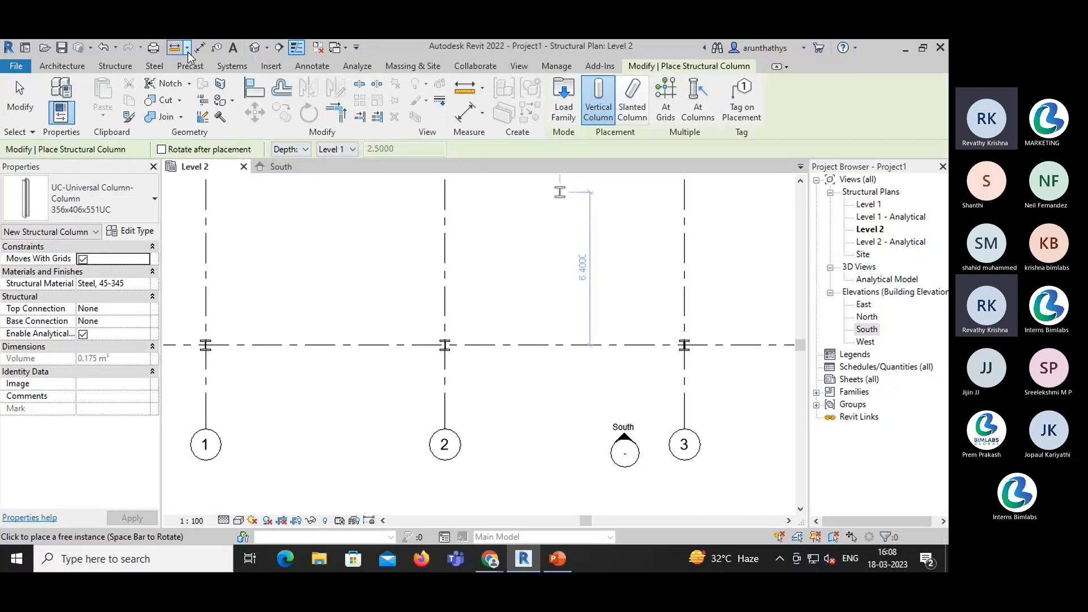
{"action": "left_click", "coordinate": [255, 49]}
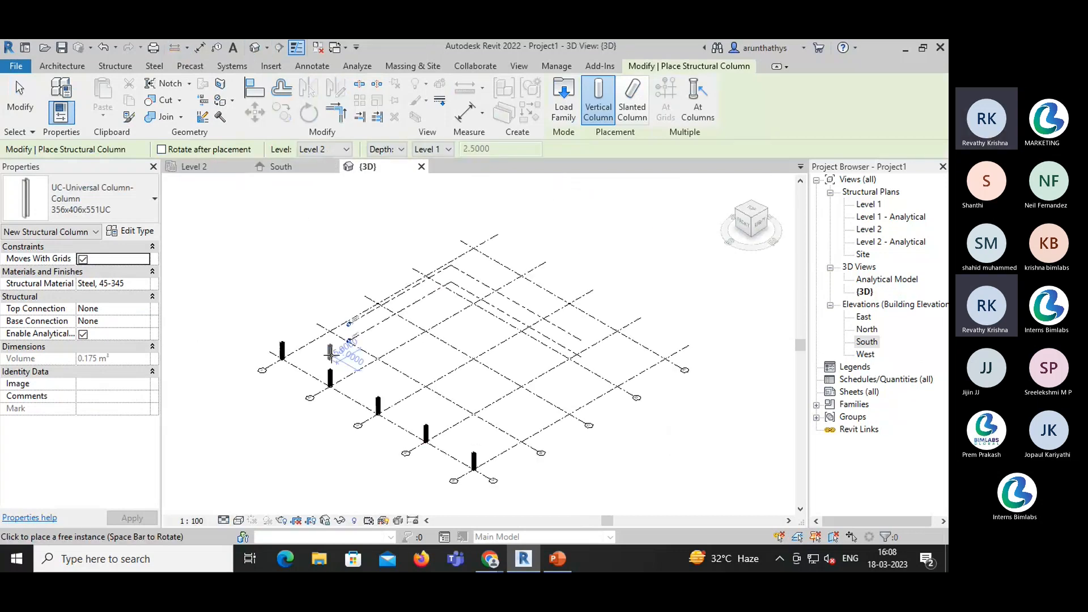
{"action": "key", "text": "Escape"}
{"action": "key", "text": "Escape"}
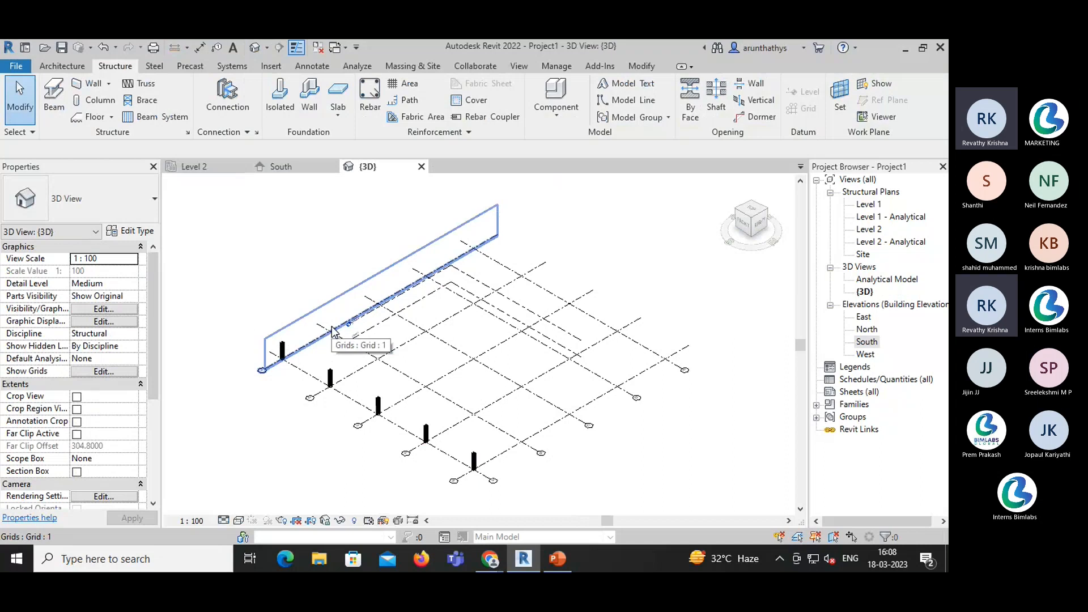
{"action": "middle_click_drag", "start_coordinate": [275, 338], "coordinate": [291, 367], "text": "shift"}
{"action": "scroll", "coordinate": [286, 354], "scroll_direction": "up", "scroll_amount": 3}
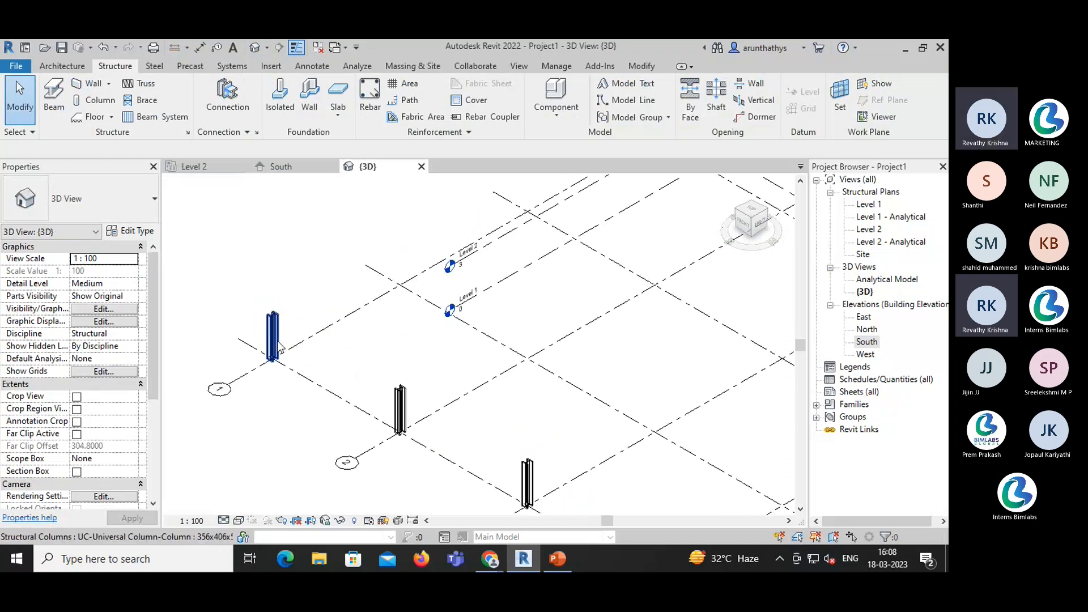
- In the Level 2 plan, place a UB305x165x40 beam along grid A between the columns at grids 1 and 2
{"action": "scroll", "coordinate": [278, 366], "scroll_direction": "down", "scroll_amount": 5}
{"action": "scroll", "coordinate": [259, 380], "scroll_direction": "up", "scroll_amount": 2}
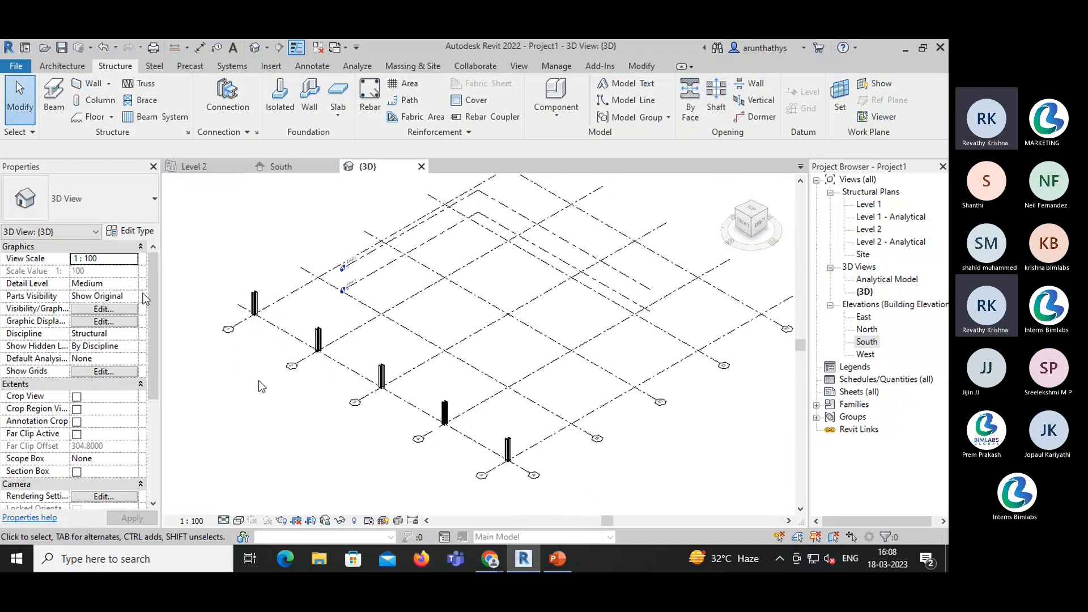
{"action": "left_click", "coordinate": [193, 166]}
{"action": "scroll", "coordinate": [328, 386], "scroll_direction": "down", "scroll_amount": 4}
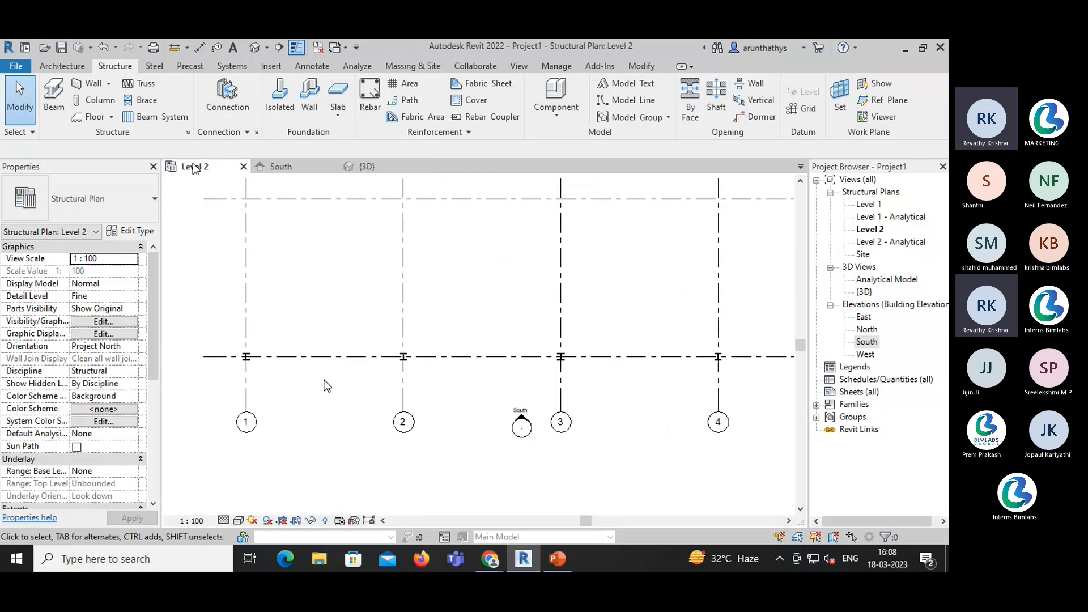
{"action": "middle_click_drag", "start_coordinate": [328, 386], "coordinate": [291, 389]}
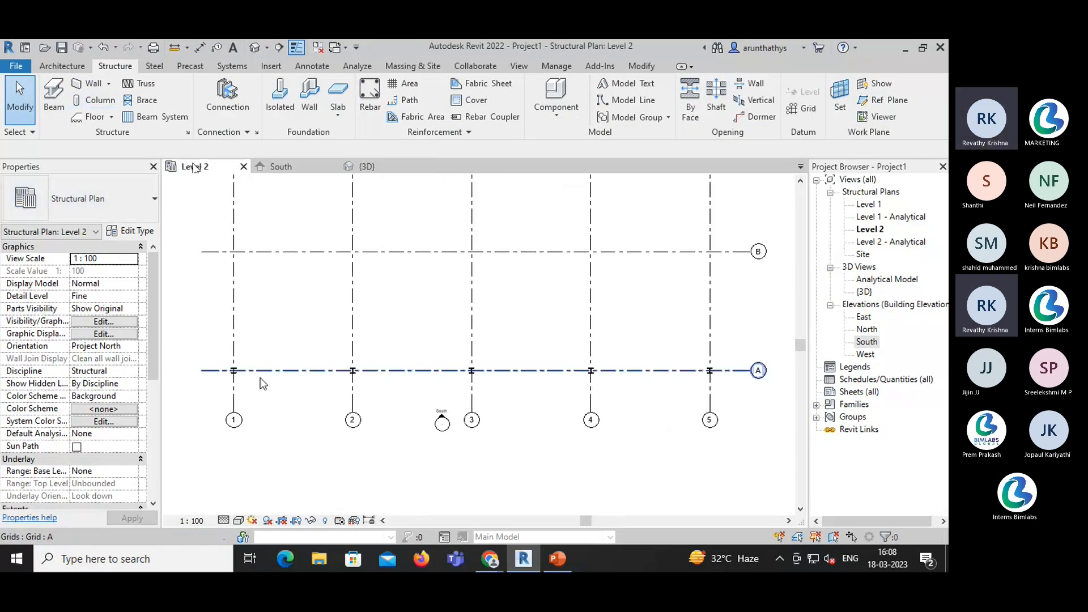
{"action": "left_click", "coordinate": [54, 98]}
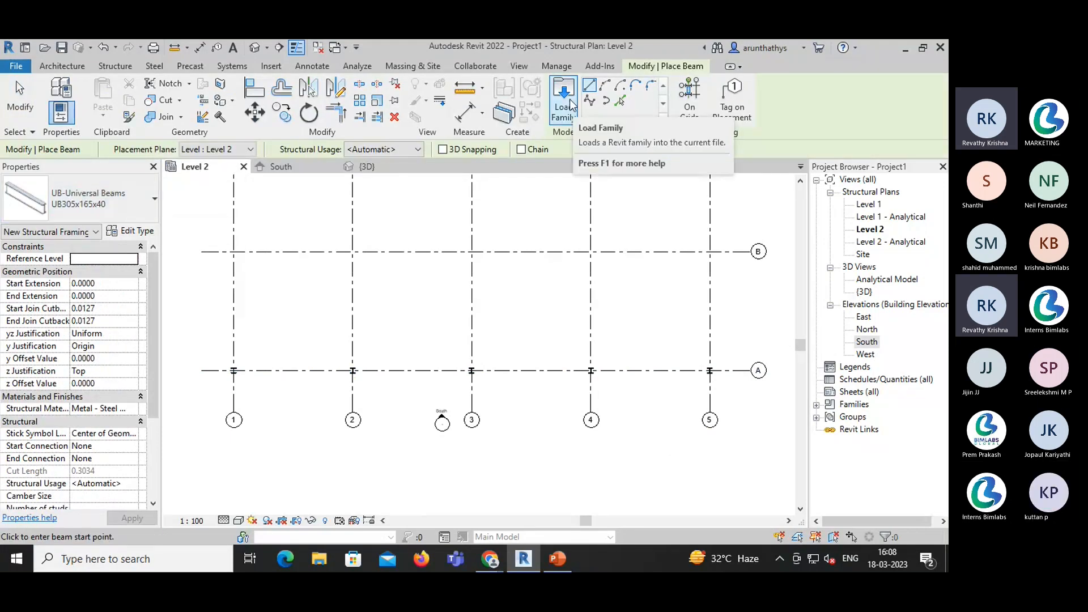
{"action": "scroll", "coordinate": [227, 374], "scroll_direction": "up", "scroll_amount": 5}
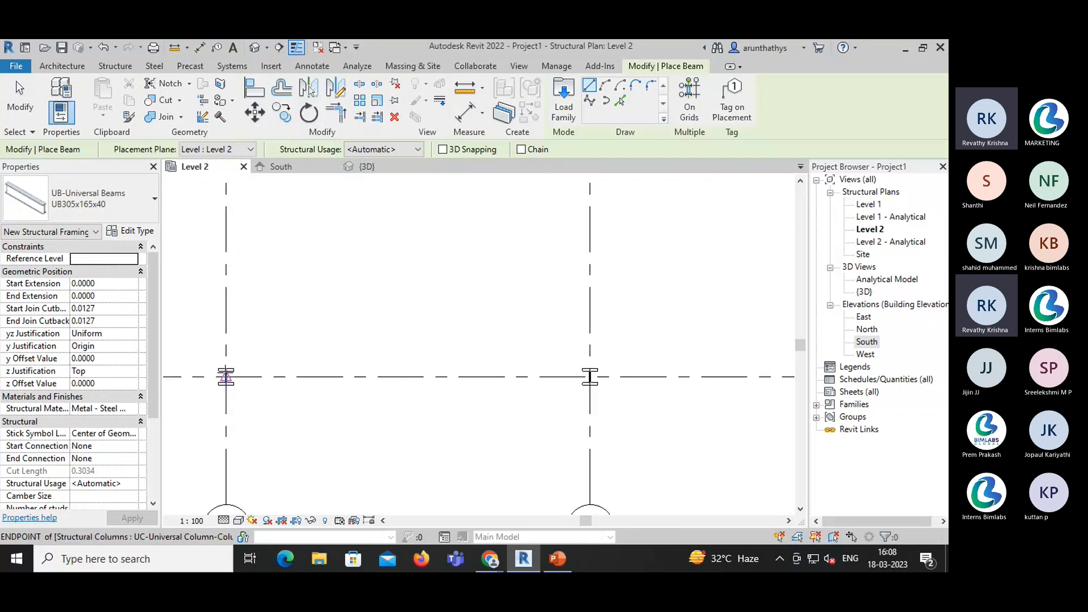
{"action": "left_click", "coordinate": [226, 377]}
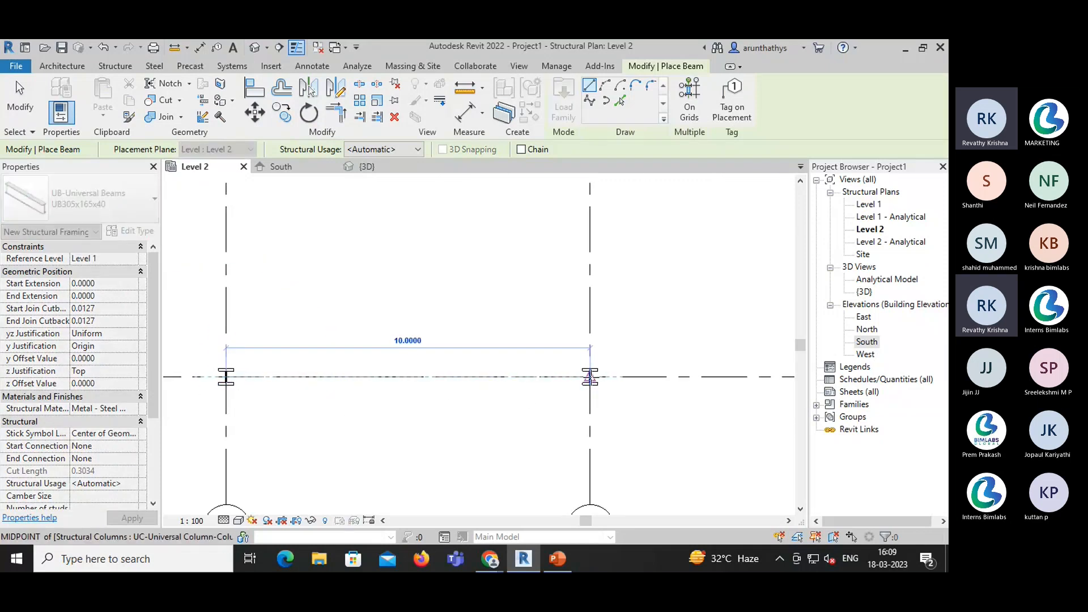
{"action": "left_click", "coordinate": [590, 377]}
- Place UB305x165x40 beams along grid A from the grid 2 column to grid 3 and from grid 3 to grid 4
{"action": "middle_click_drag", "start_coordinate": [654, 452], "coordinate": [487, 426]}
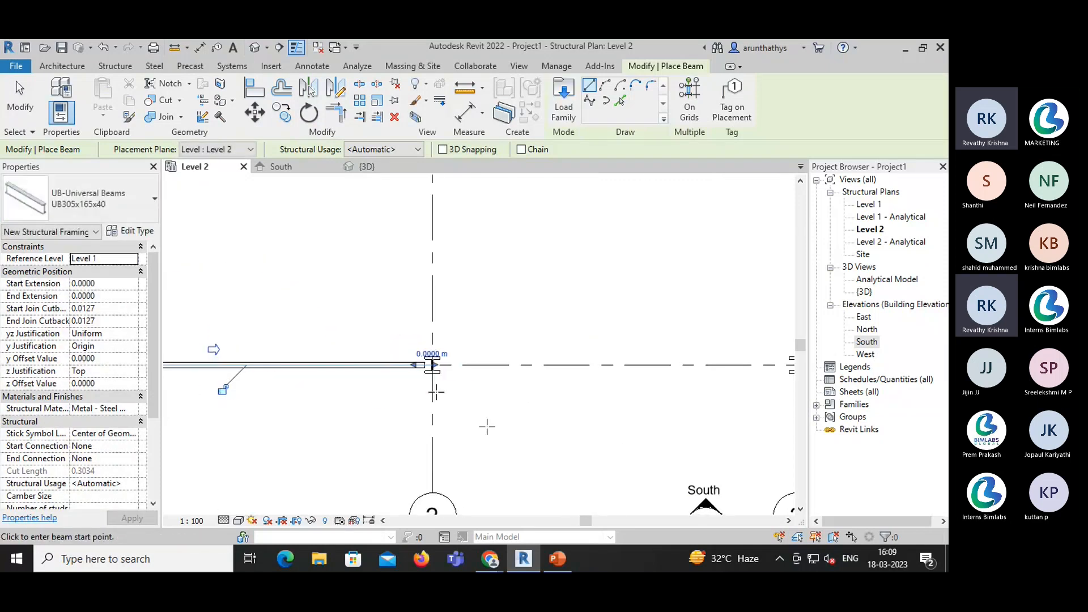
{"action": "left_click", "coordinate": [433, 366]}
{"action": "middle_click_drag", "start_coordinate": [579, 400], "coordinate": [474, 408]}
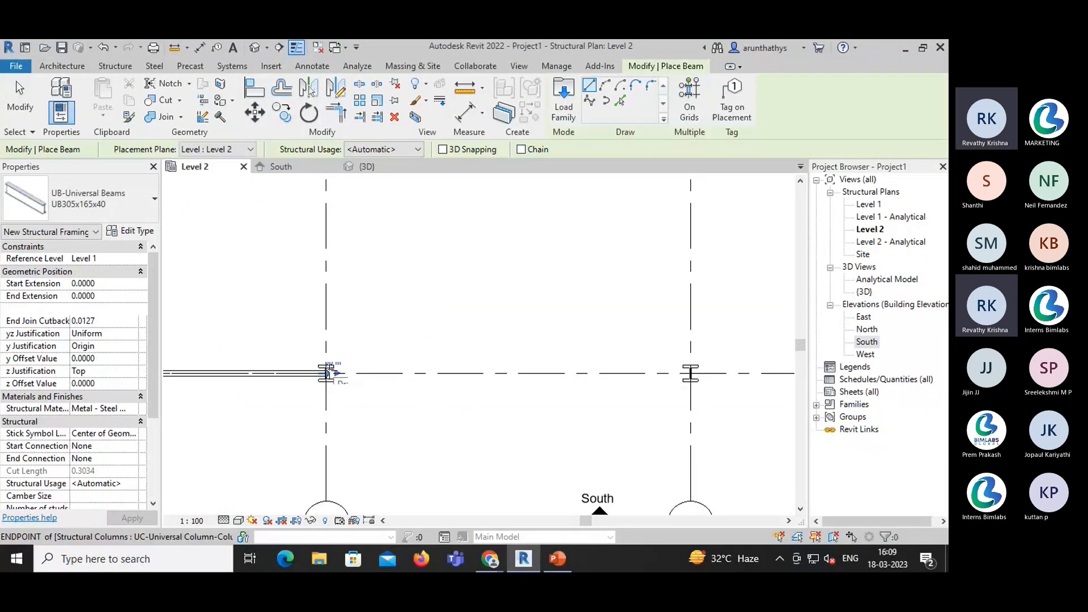
{"action": "left_click", "coordinate": [326, 373]}
{"action": "left_click", "coordinate": [690, 373]}
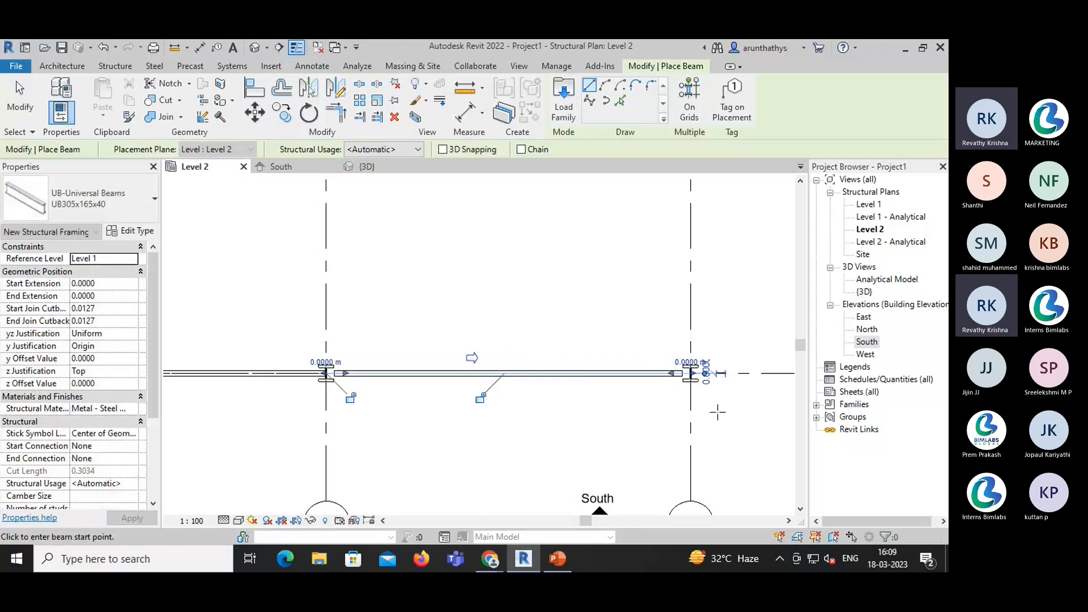
{"action": "middle_click_drag", "start_coordinate": [717, 408], "coordinate": [488, 403]}
{"action": "left_click", "coordinate": [461, 365]}
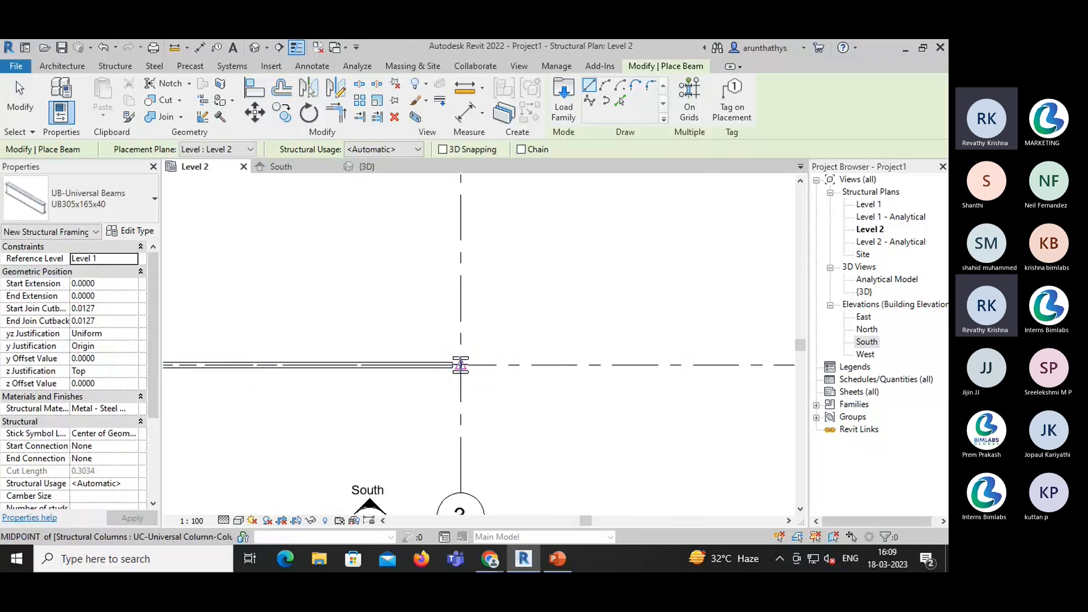
{"action": "middle_click_drag", "start_coordinate": [602, 402], "coordinate": [357, 393]}
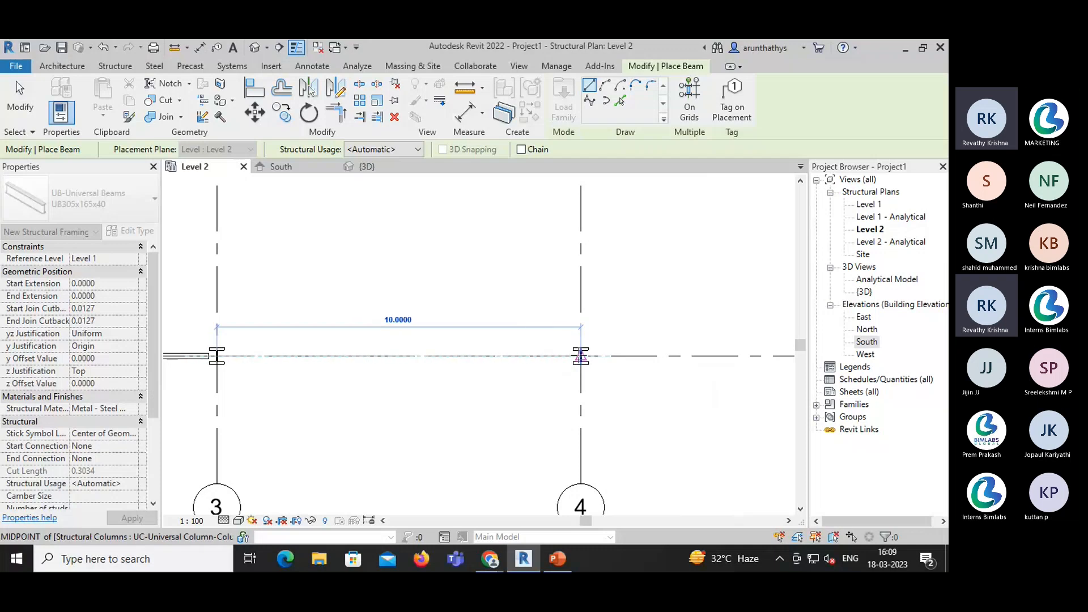
{"action": "left_click", "coordinate": [580, 356]}
- Place the last UB305x165x40 beam on grid A between the columns at grids 4 and 5 and end beam placement
{"action": "middle_click_drag", "start_coordinate": [631, 424], "coordinate": [365, 396]}
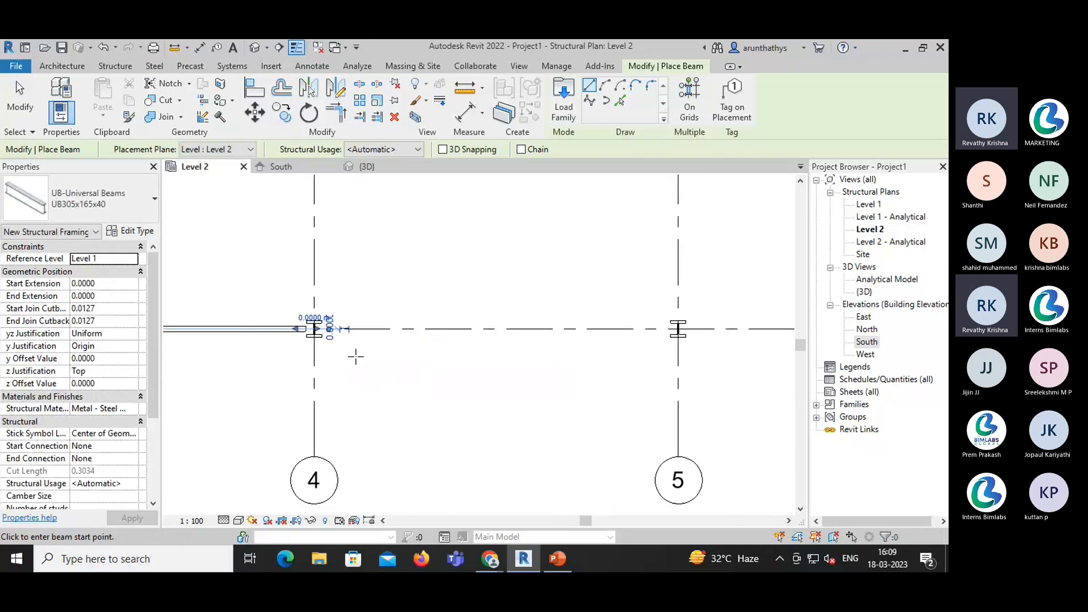
{"action": "left_click", "coordinate": [314, 328]}
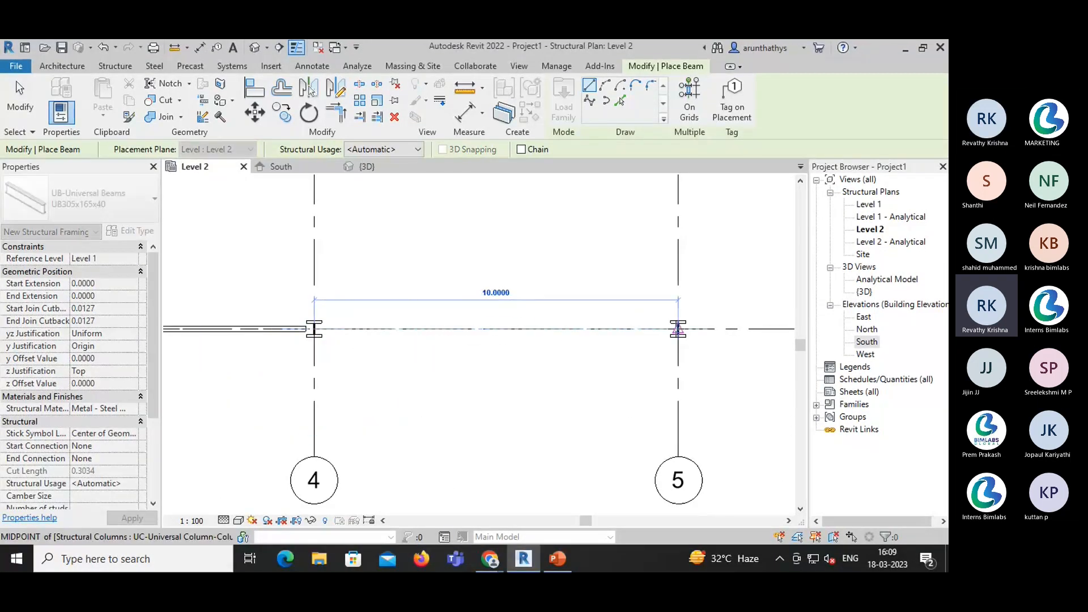
{"action": "left_click", "coordinate": [678, 329]}
{"action": "scroll", "coordinate": [515, 420], "scroll_direction": "down", "scroll_amount": 4}
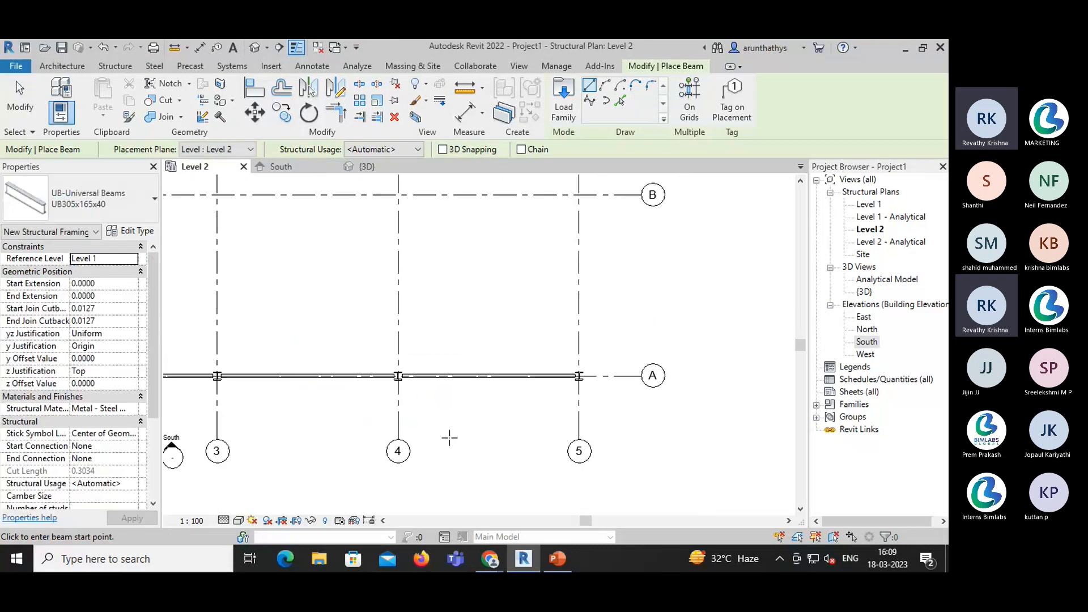
{"action": "middle_click_drag", "start_coordinate": [450, 437], "coordinate": [536, 402]}
{"action": "key", "text": "Escape"}
{"action": "key", "text": "Escape"}
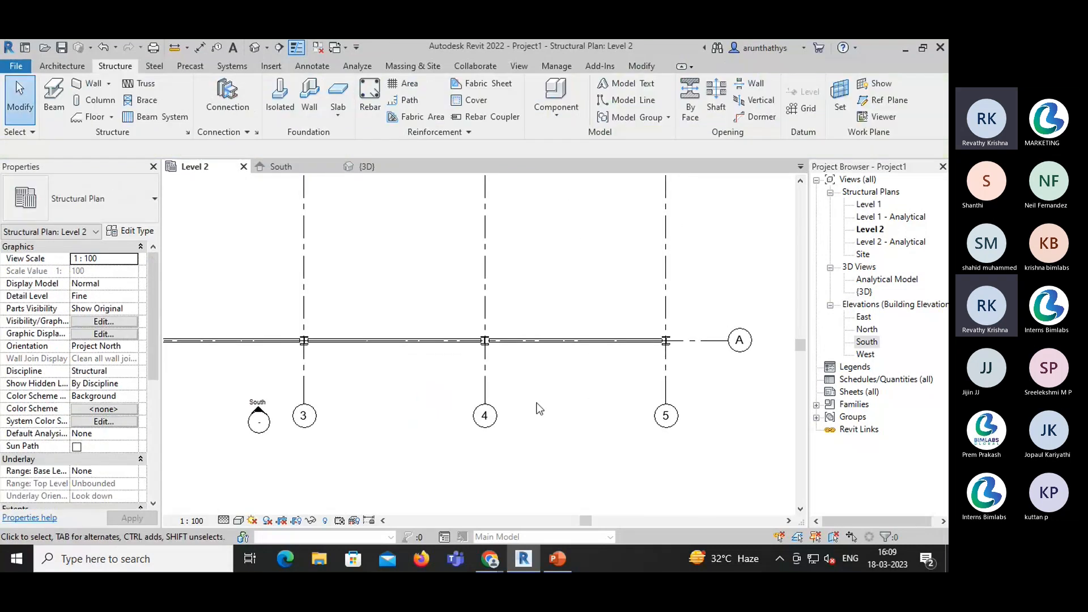
- Split the grid A beam between grids 1 and 2 at its midpoint, 5 m along, with Split Element
{"action": "scroll", "coordinate": [385, 400], "scroll_direction": "down", "scroll_amount": 5}
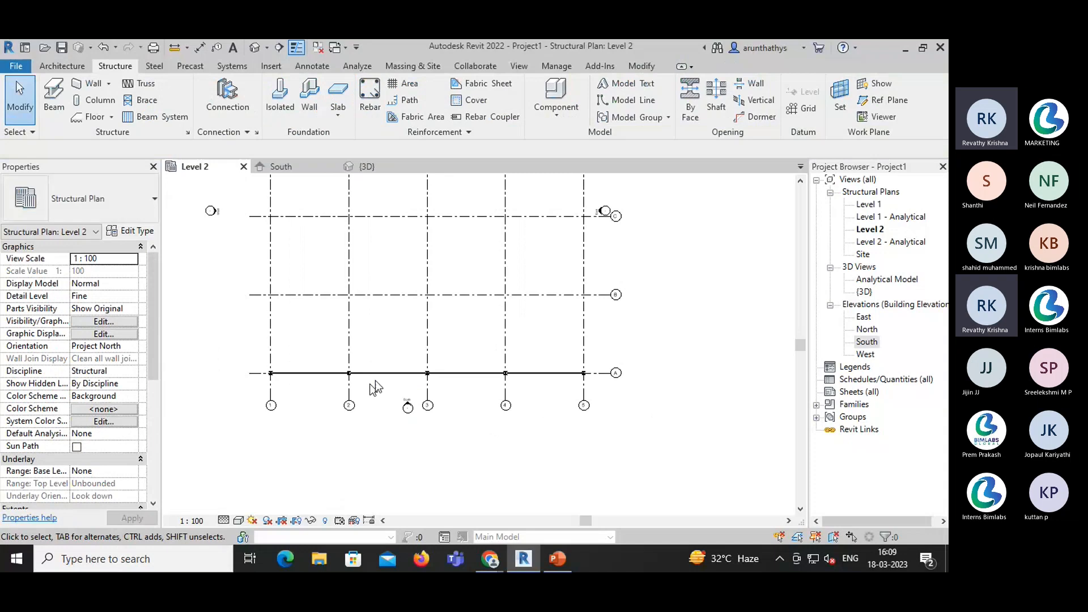
{"action": "scroll", "coordinate": [375, 386], "scroll_direction": "up", "scroll_amount": 3}
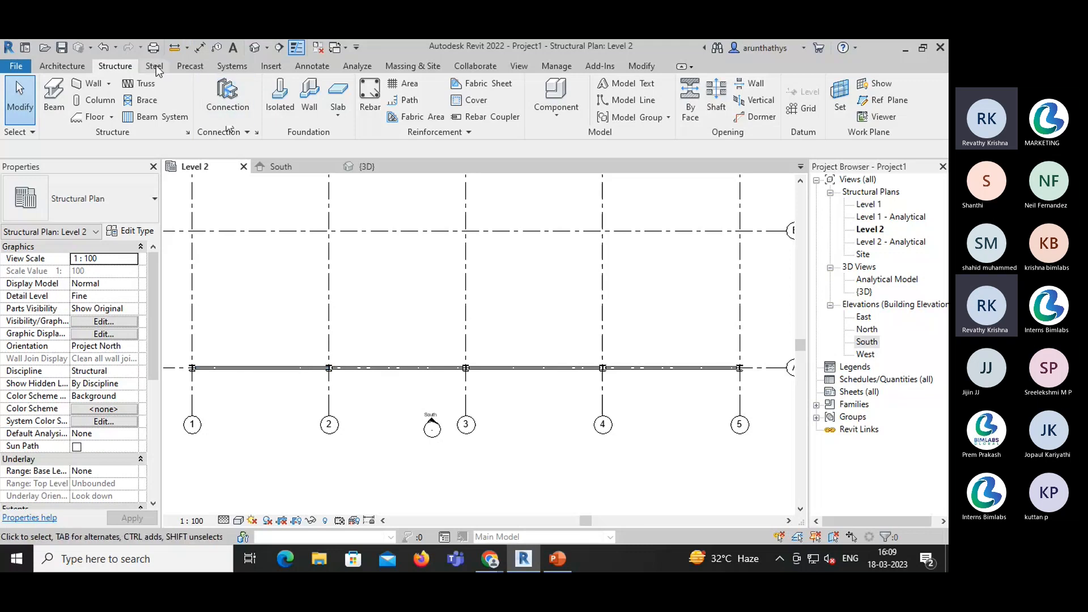
{"action": "left_click", "coordinate": [646, 66]}
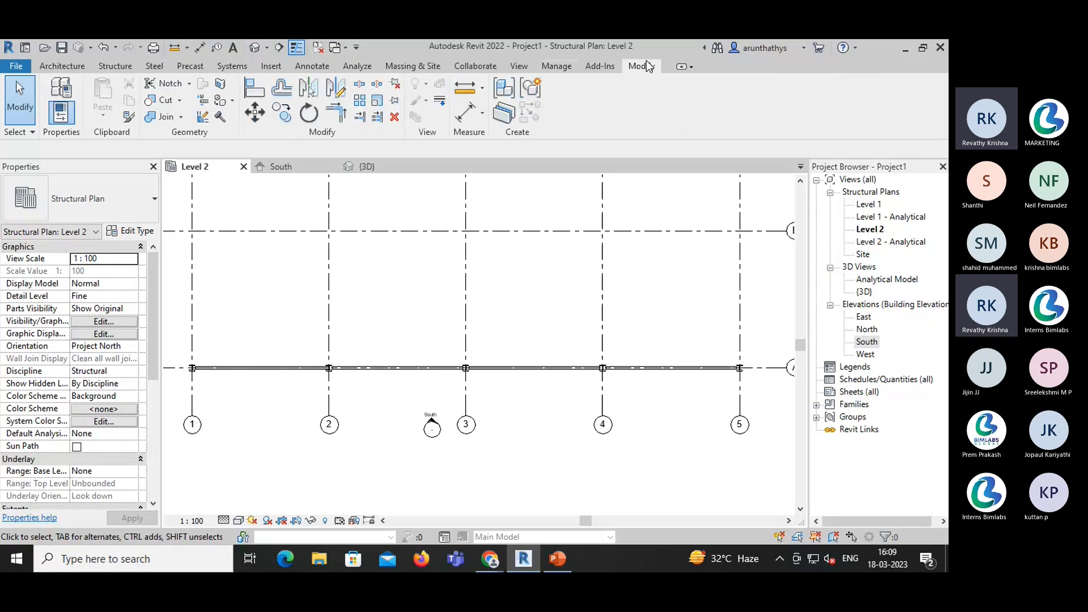
{"action": "left_click", "coordinate": [359, 85]}
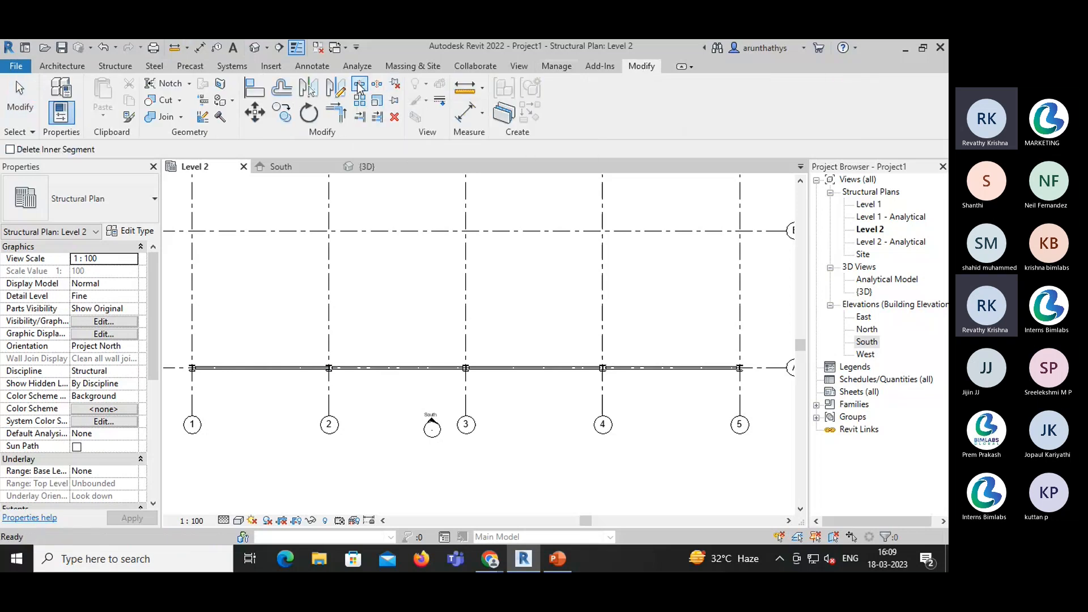
{"action": "scroll", "coordinate": [266, 362], "scroll_direction": "up", "scroll_amount": 3}
{"action": "scroll", "coordinate": [272, 361], "scroll_direction": "up", "scroll_amount": 1}
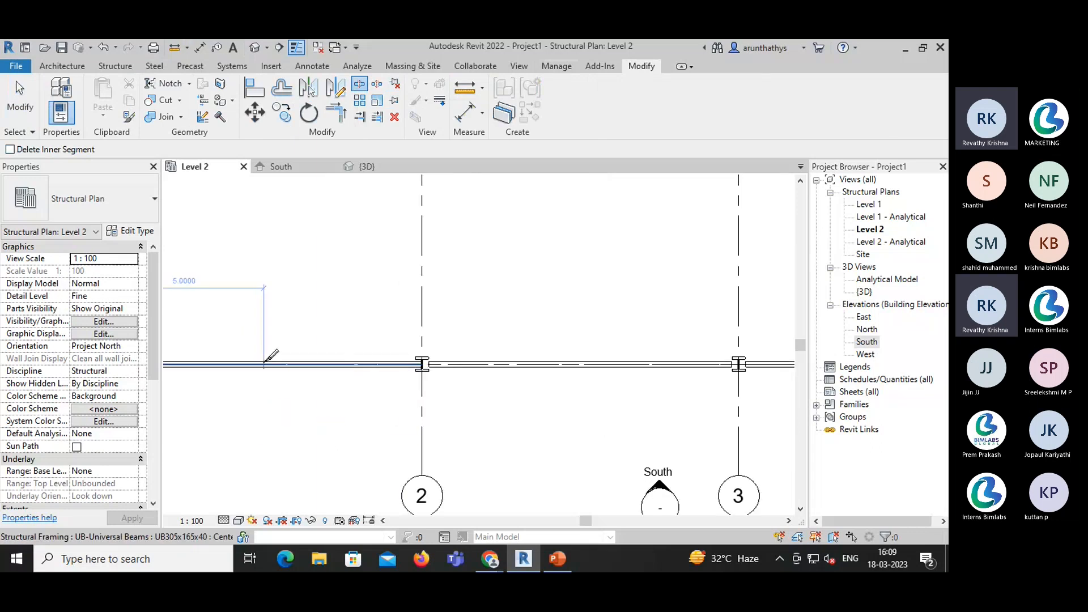
{"action": "left_click", "coordinate": [265, 363]}
- Split the three remaining grid A beams, between grids 2-3, 3-4 and 4-5, at their midpoints
{"action": "scroll", "coordinate": [352, 402], "scroll_direction": "down", "scroll_amount": 1}
{"action": "middle_click_drag", "start_coordinate": [489, 444], "coordinate": [374, 423]}
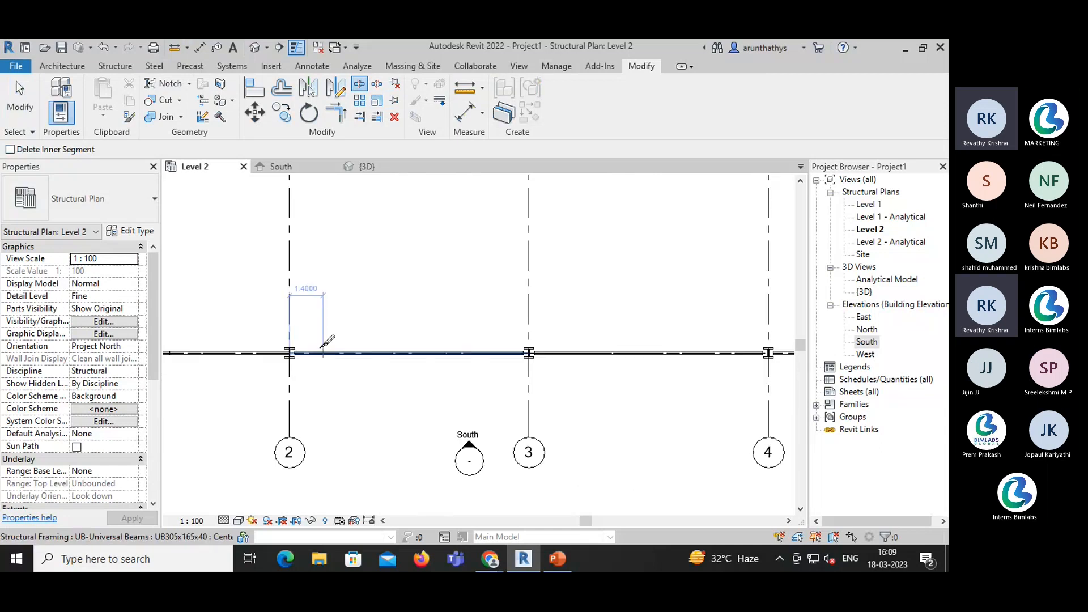
{"action": "left_click", "coordinate": [410, 352]}
{"action": "middle_click_drag", "start_coordinate": [641, 439], "coordinate": [461, 437]}
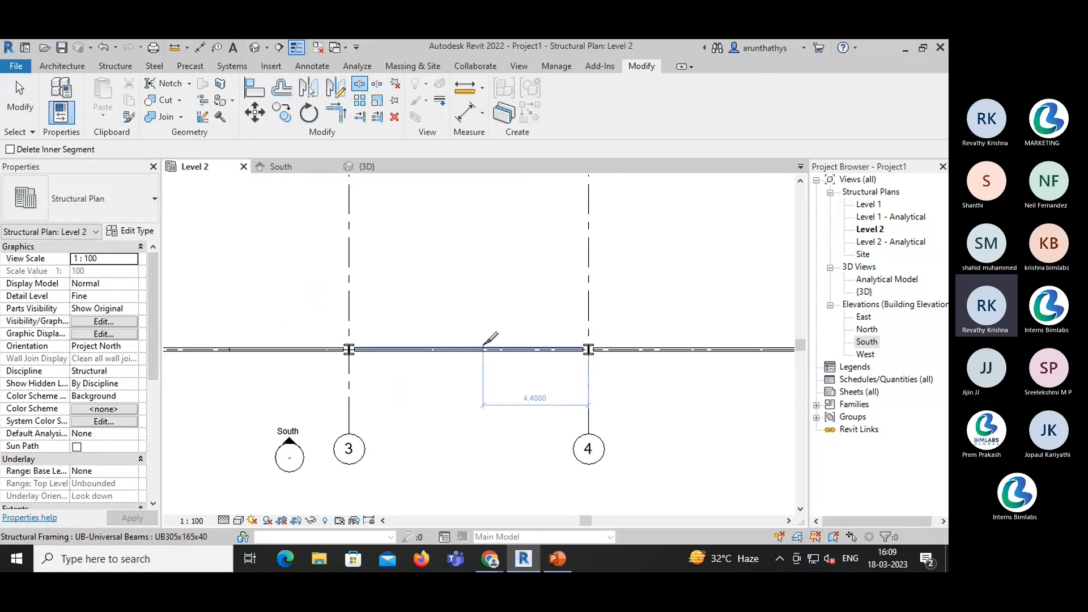
{"action": "left_click", "coordinate": [468, 350]}
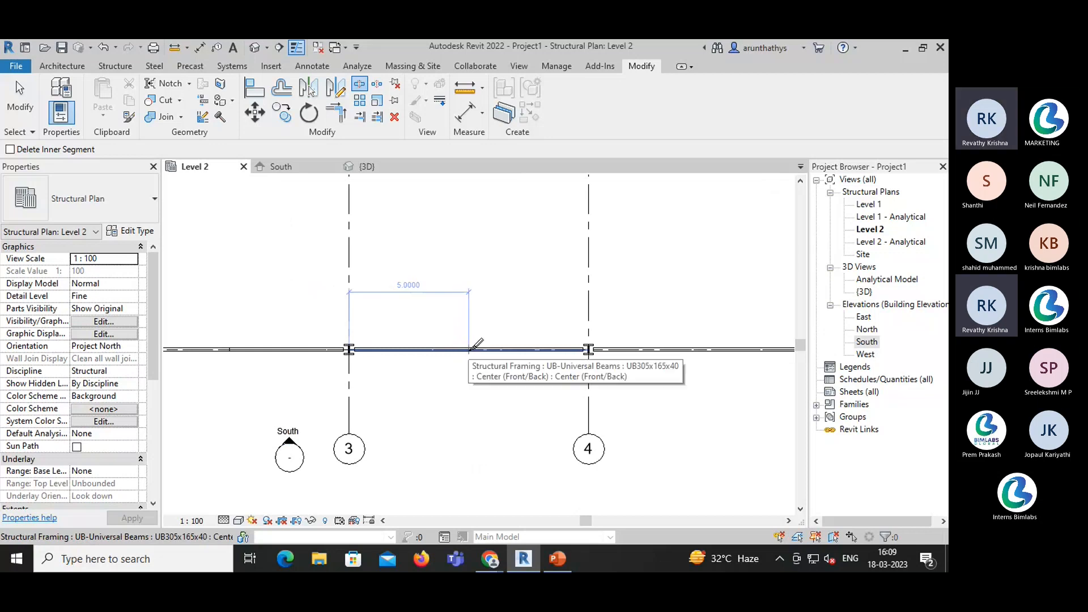
{"action": "middle_click_drag", "start_coordinate": [533, 415], "coordinate": [330, 405]}
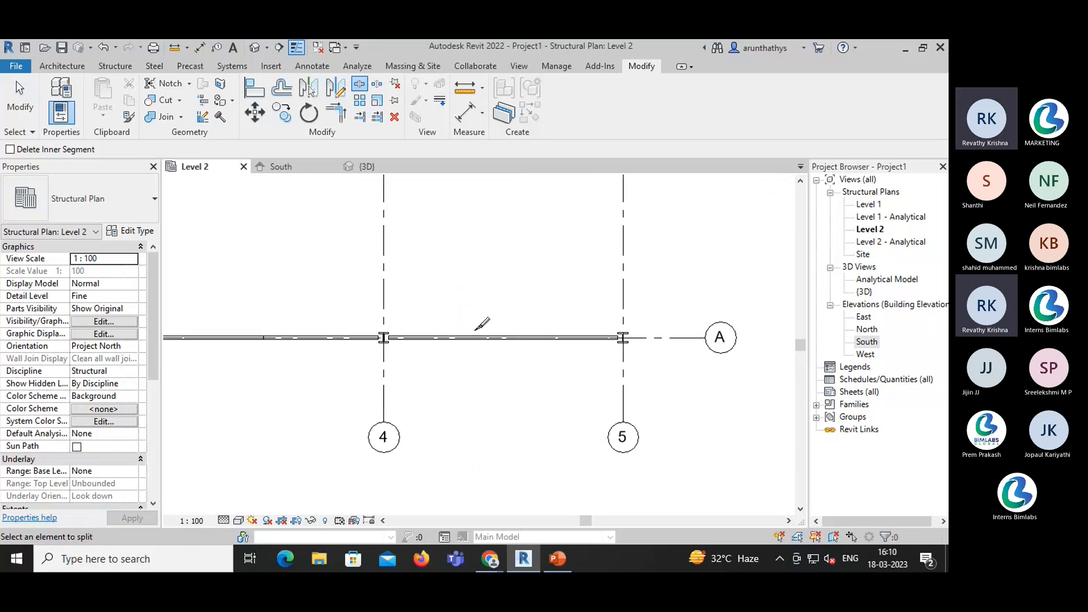
{"action": "left_click", "coordinate": [504, 336]}
{"action": "key", "text": "Escape"}
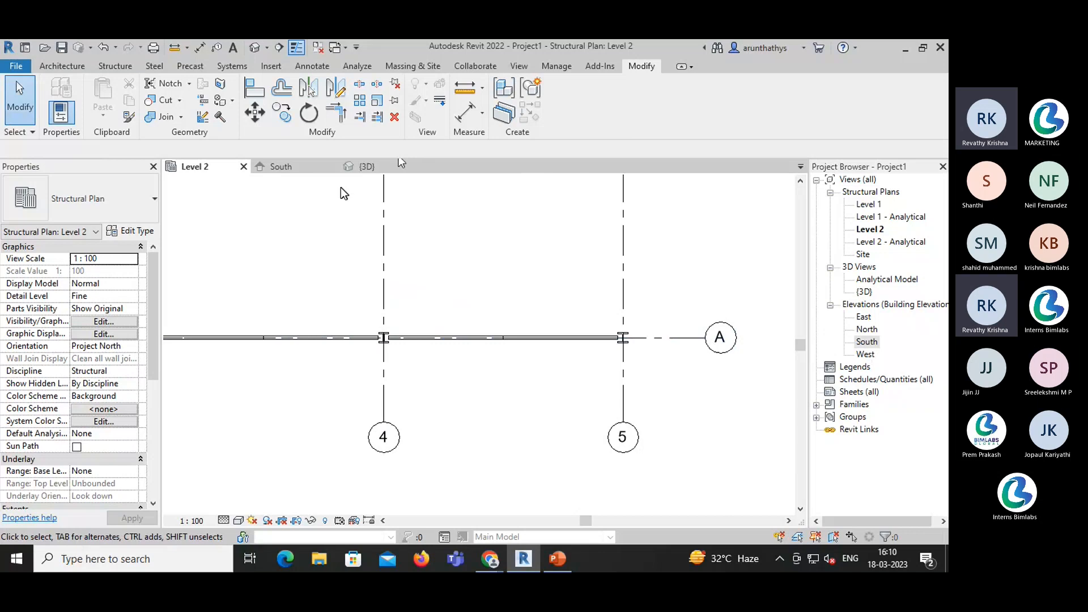
- In the South elevation, set the End Level Offset to 1 for the first half of the split beam in all four bays
{"action": "left_click", "coordinate": [298, 167]}
{"action": "scroll", "coordinate": [338, 403], "scroll_direction": "down", "scroll_amount": 5}
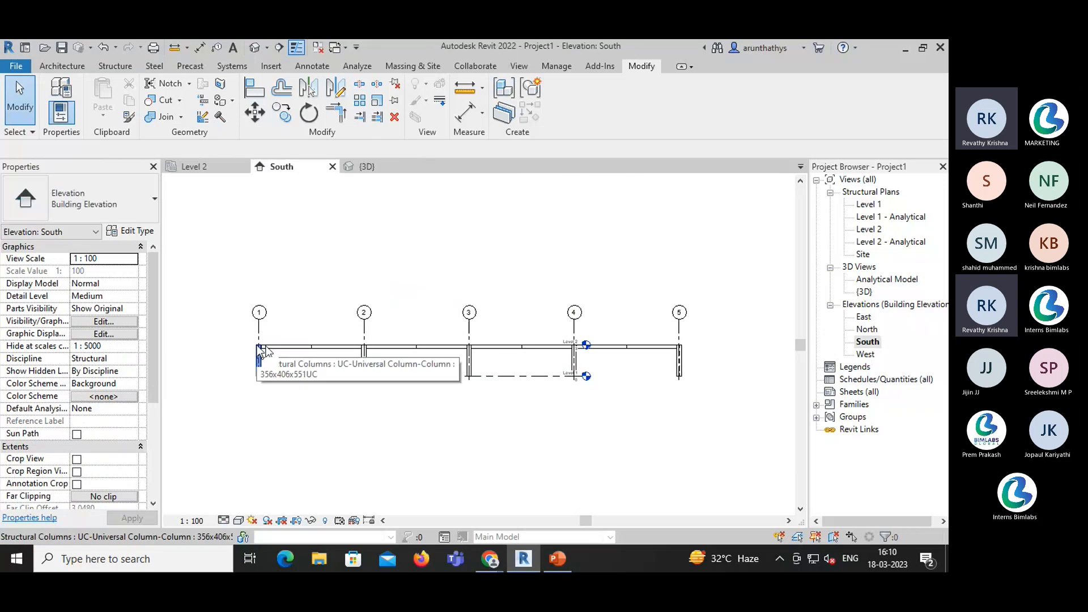
{"action": "left_click", "coordinate": [296, 353]}
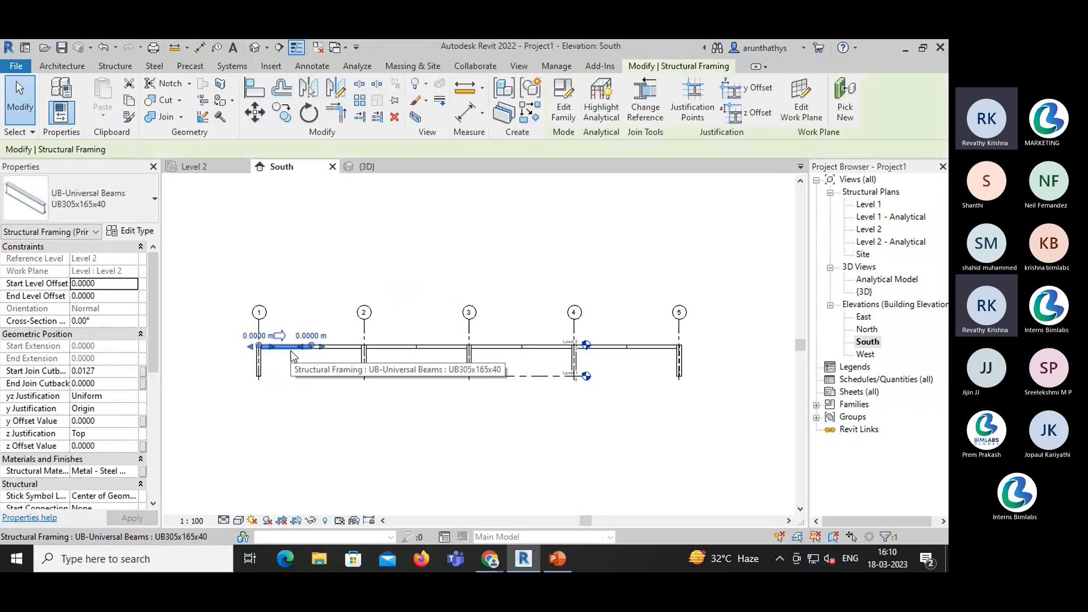
{"action": "left_click", "coordinate": [386, 347], "text": "ctrl"}
{"action": "left_click", "coordinate": [532, 361], "text": "ctrl"}
{"action": "left_click", "coordinate": [592, 356], "text": "ctrl"}
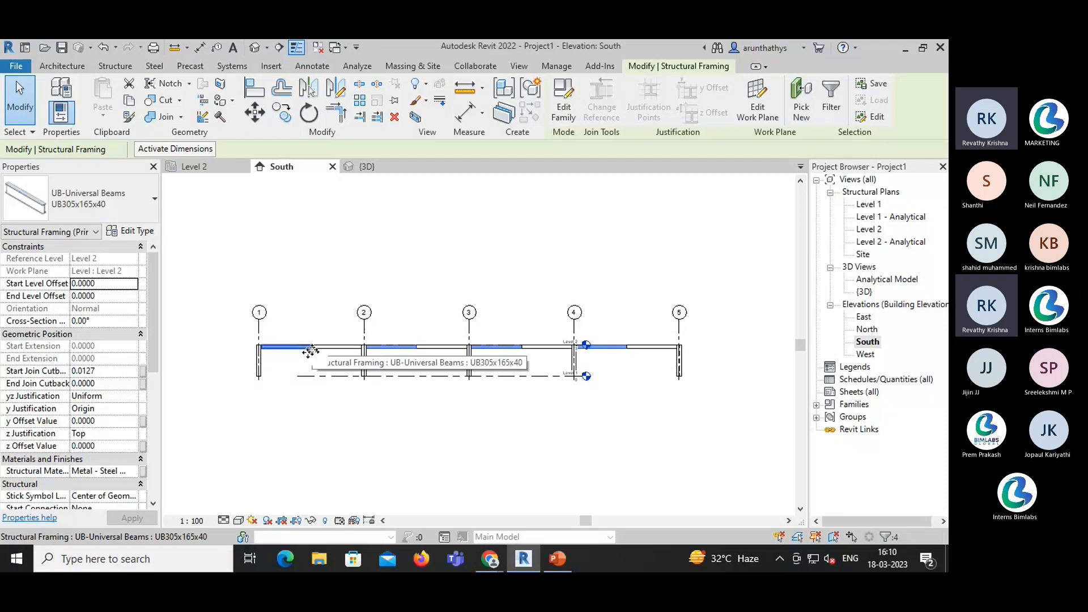
{"action": "left_click", "coordinate": [112, 296]}
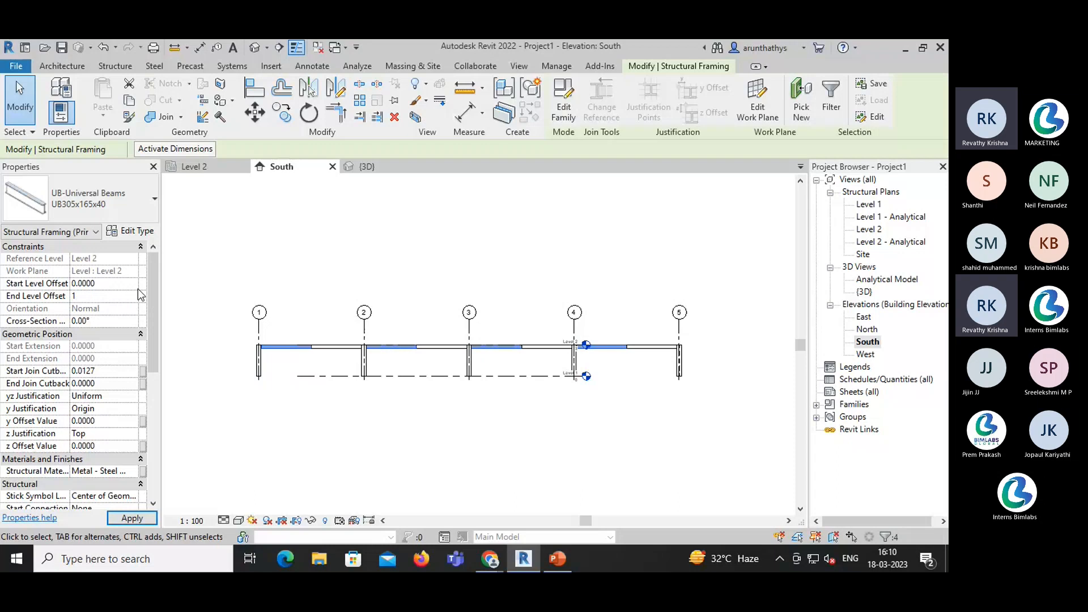
{"action": "key", "text": "Return"}
{"action": "left_click", "coordinate": [414, 305]}
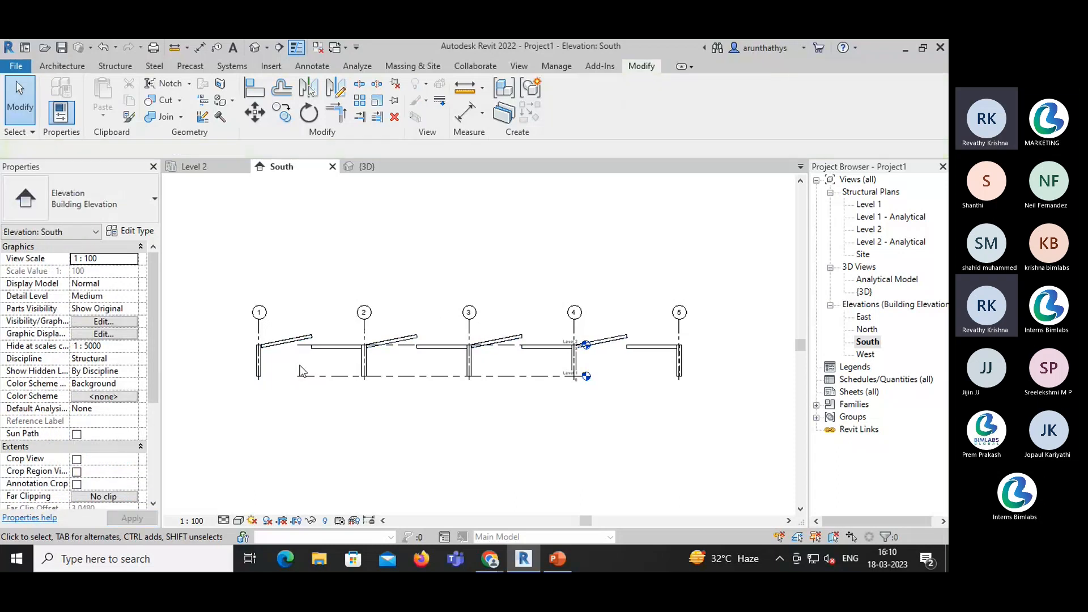
- Set the Start Level Offset to 1 for the second half of the split beam in all four bays
{"action": "scroll", "coordinate": [315, 348], "scroll_direction": "up", "scroll_amount": 2}
{"action": "middle_click_drag", "start_coordinate": [316, 362], "coordinate": [266, 318]}
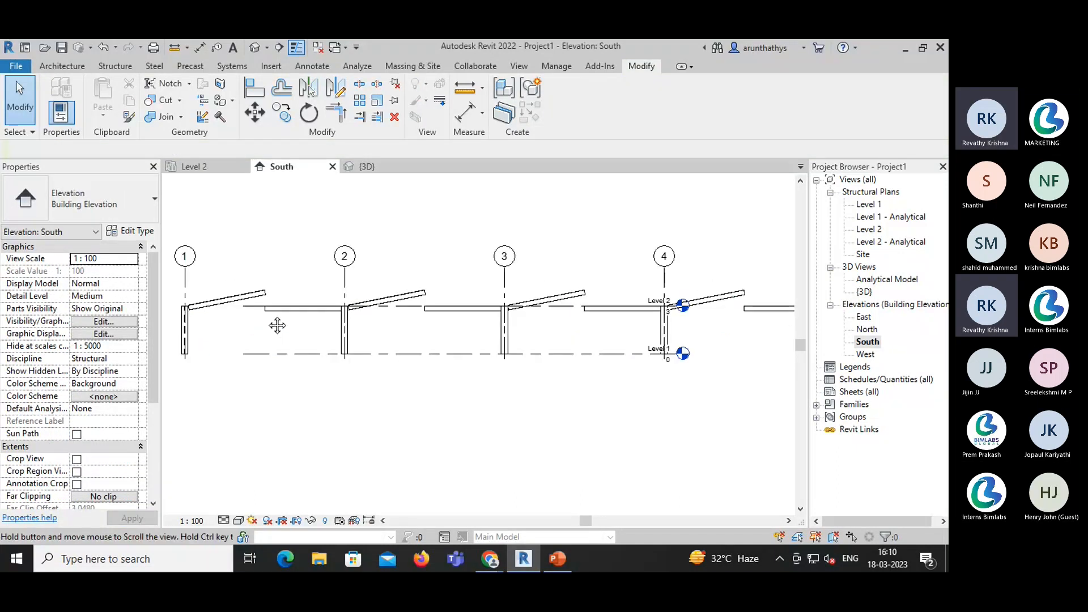
{"action": "left_click", "coordinate": [288, 300]}
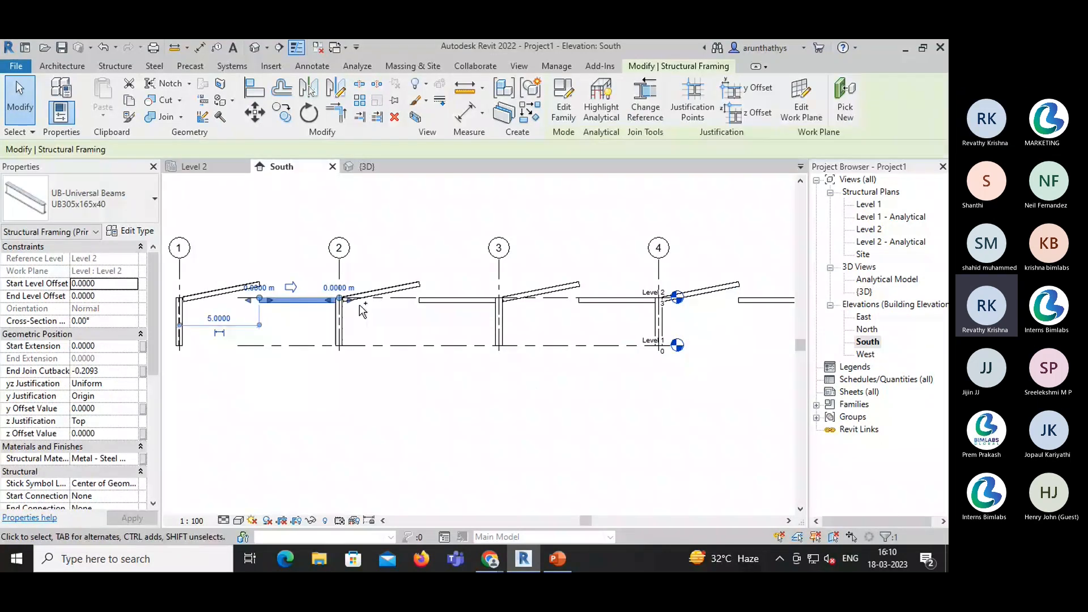
{"action": "left_click", "coordinate": [456, 300], "text": "ctrl"}
{"action": "left_click", "coordinate": [598, 301], "text": "ctrl"}
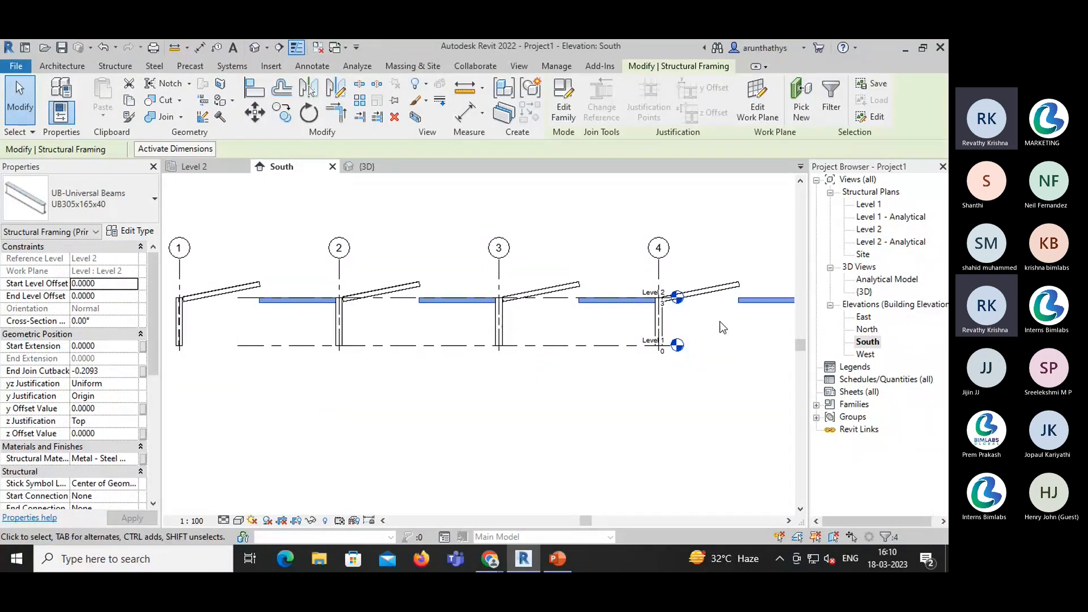
{"action": "left_click", "coordinate": [754, 300], "text": "ctrl"}
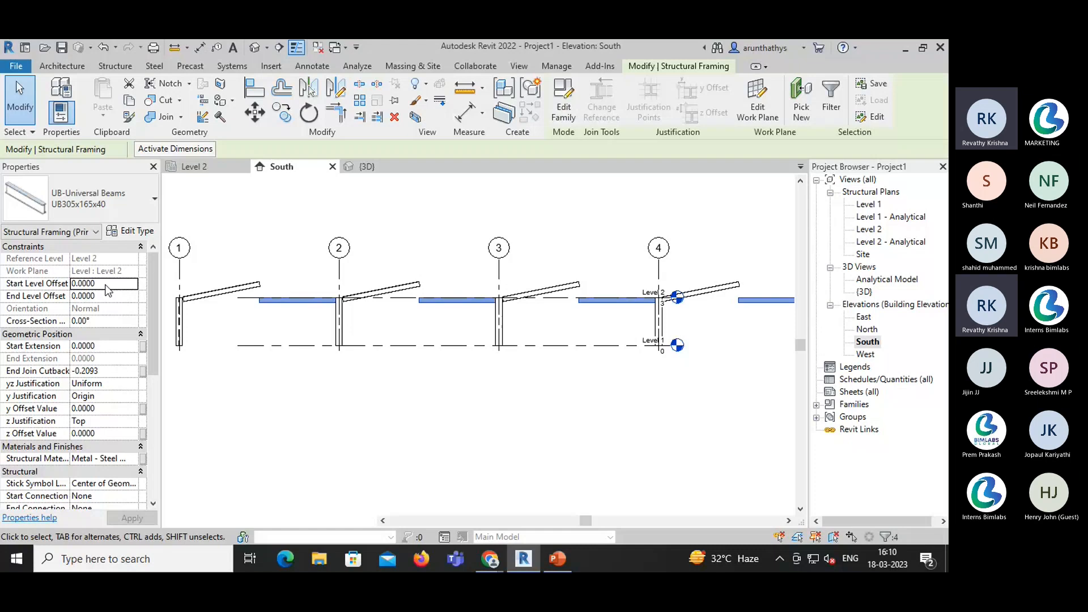
{"action": "type", "text": "1"}
{"action": "key", "text": "Tab"}
{"action": "left_click", "coordinate": [291, 225]}
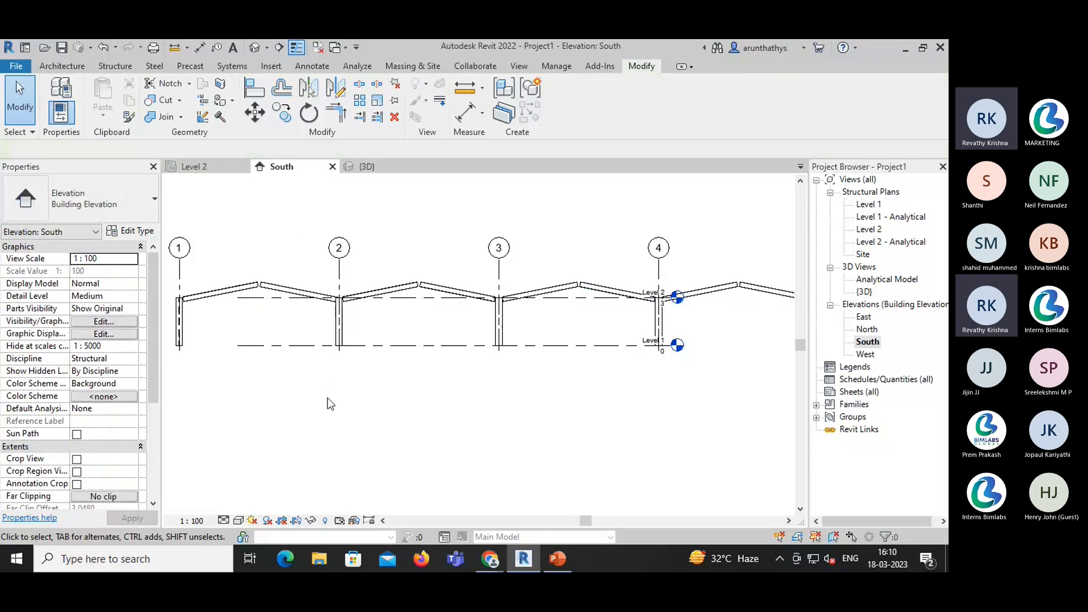
- Trim the two sloping beam halves between grids 1 and 2 to a corner at the apex with Trim/Extend to Corner
{"action": "scroll", "coordinate": [322, 386], "scroll_direction": "down", "scroll_amount": 2}
{"action": "middle_click_drag", "start_coordinate": [322, 386], "coordinate": [339, 428]}
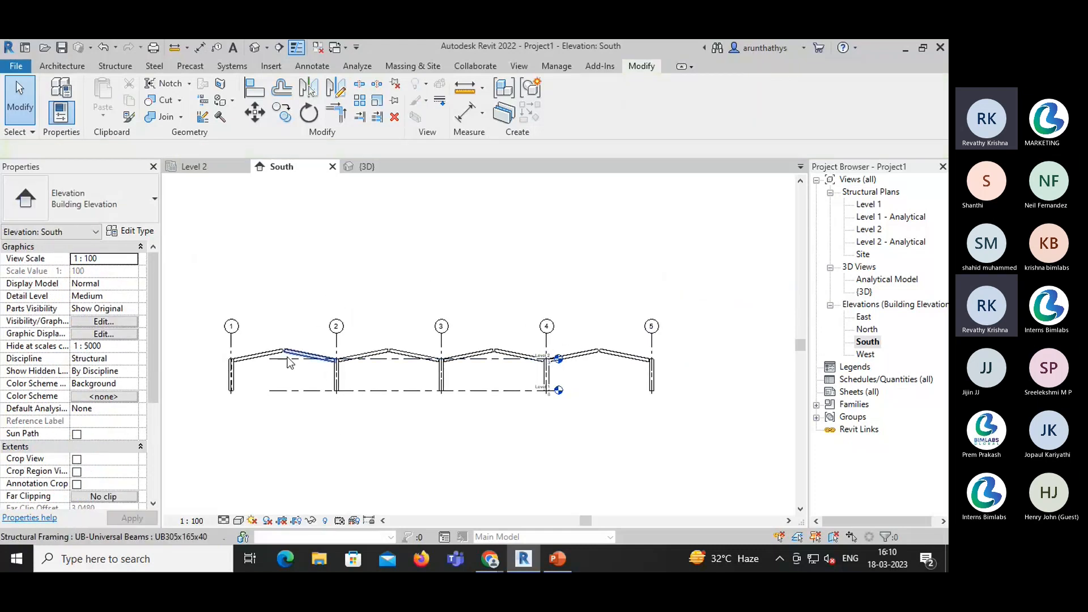
{"action": "scroll", "coordinate": [287, 359], "scroll_direction": "up", "scroll_amount": 2}
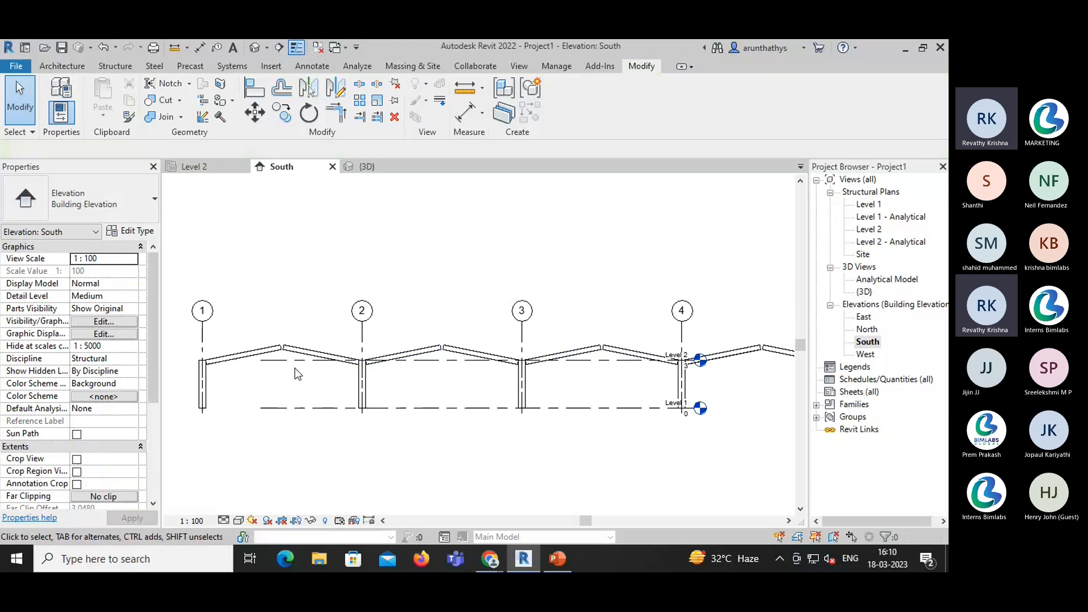
{"action": "scroll", "coordinate": [278, 363], "scroll_direction": "up", "scroll_amount": 1}
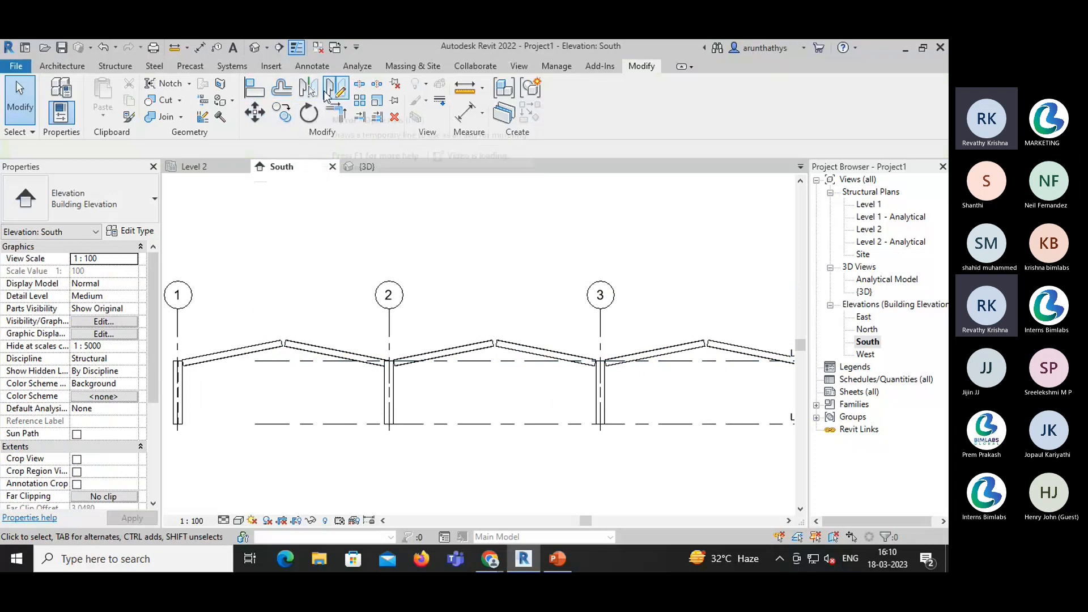
{"action": "left_click", "coordinate": [340, 111]}
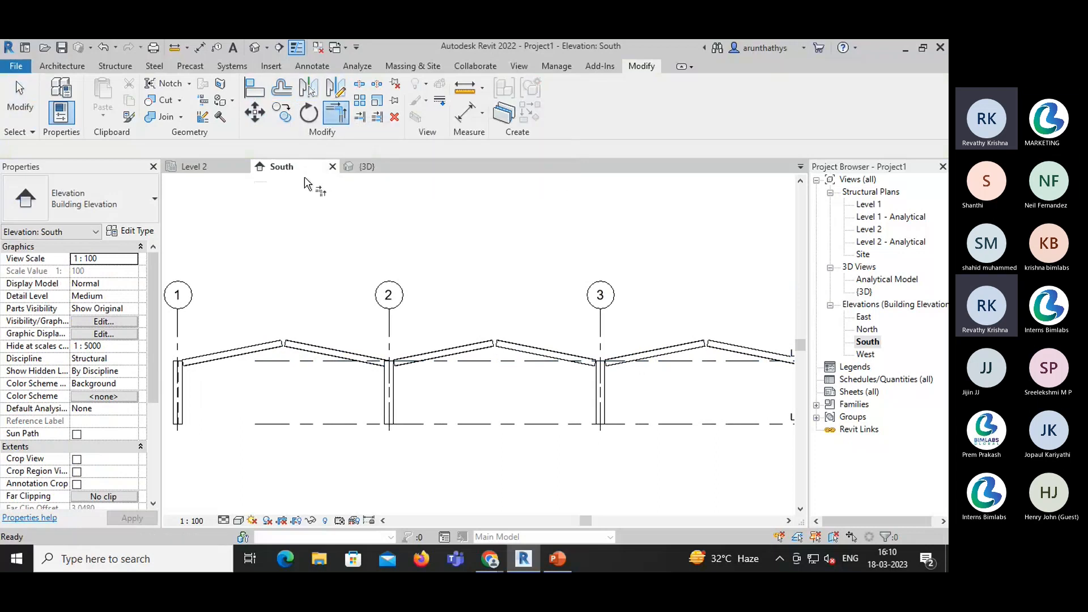
{"action": "left_click", "coordinate": [262, 357]}
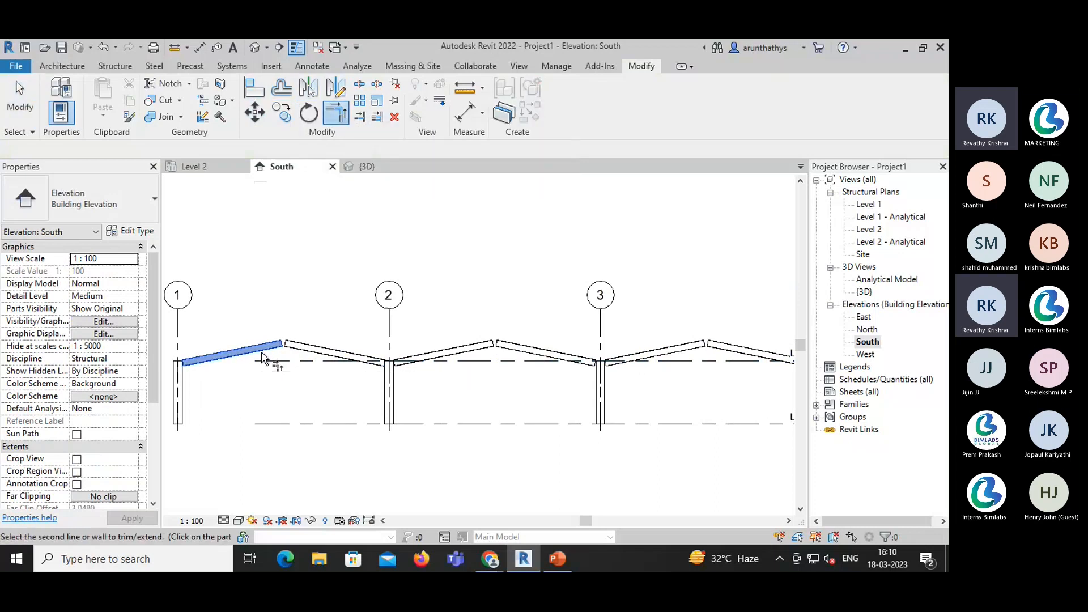
{"action": "left_click", "coordinate": [294, 353]}
{"action": "scroll", "coordinate": [287, 358], "scroll_direction": "up", "scroll_amount": 2}
{"action": "scroll", "coordinate": [287, 358], "scroll_direction": "up", "scroll_amount": 2}
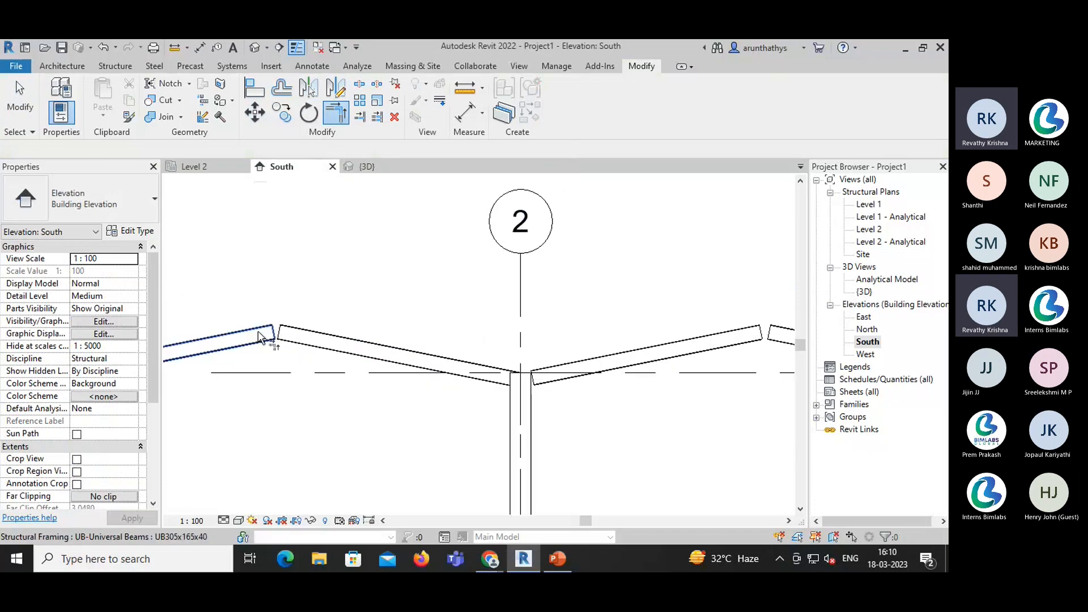
- Trim the two beam halves between grids 2 and 3 to a corner at their apex
{"action": "scroll", "coordinate": [284, 357], "scroll_direction": "down", "scroll_amount": 3}
{"action": "middle_click_drag", "start_coordinate": [445, 416], "coordinate": [331, 414]}
{"action": "scroll", "coordinate": [415, 359], "scroll_direction": "up", "scroll_amount": 4}
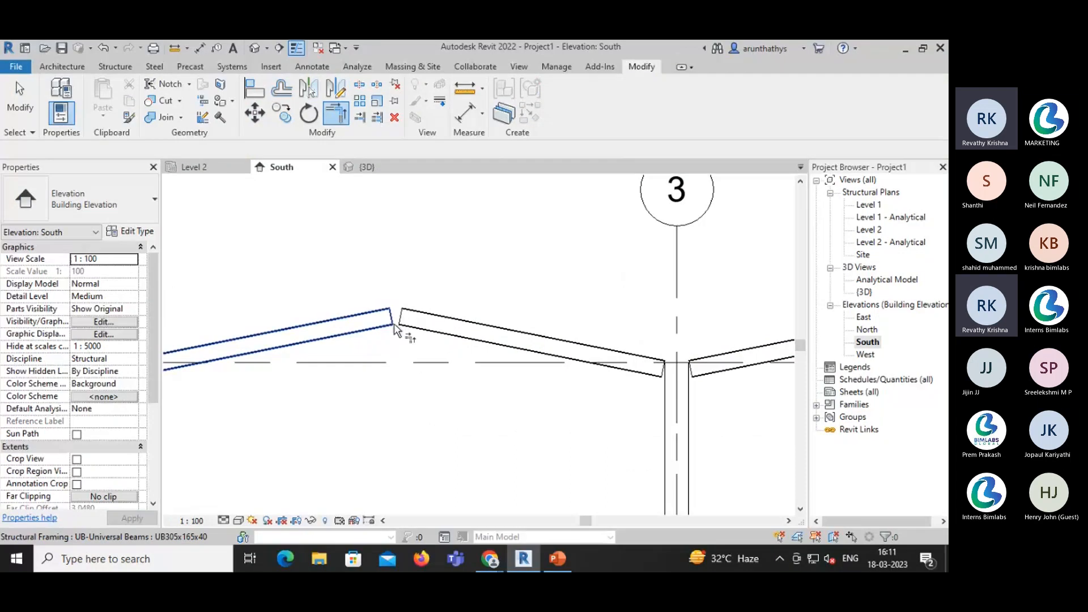
{"action": "left_click", "coordinate": [384, 328]}
{"action": "left_click", "coordinate": [429, 333]}
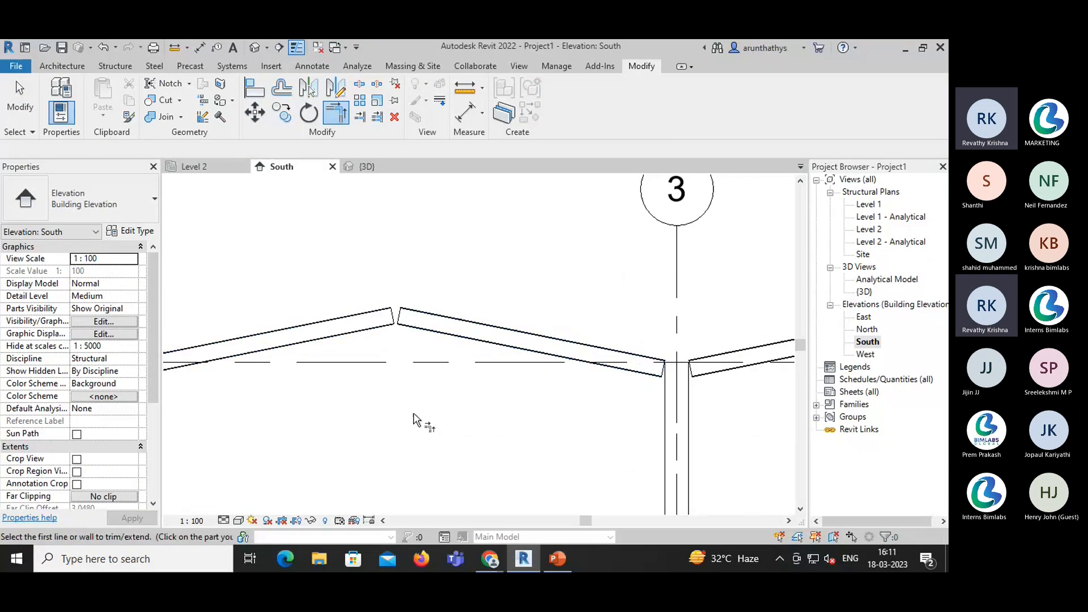
- Trim the beam halves between grids 3-4 and 4-5 to corners at their apexes, and end the trim command
{"action": "scroll", "coordinate": [425, 430], "scroll_direction": "down", "scroll_amount": 2}
{"action": "middle_click_drag", "start_coordinate": [426, 431], "coordinate": [371, 409]}
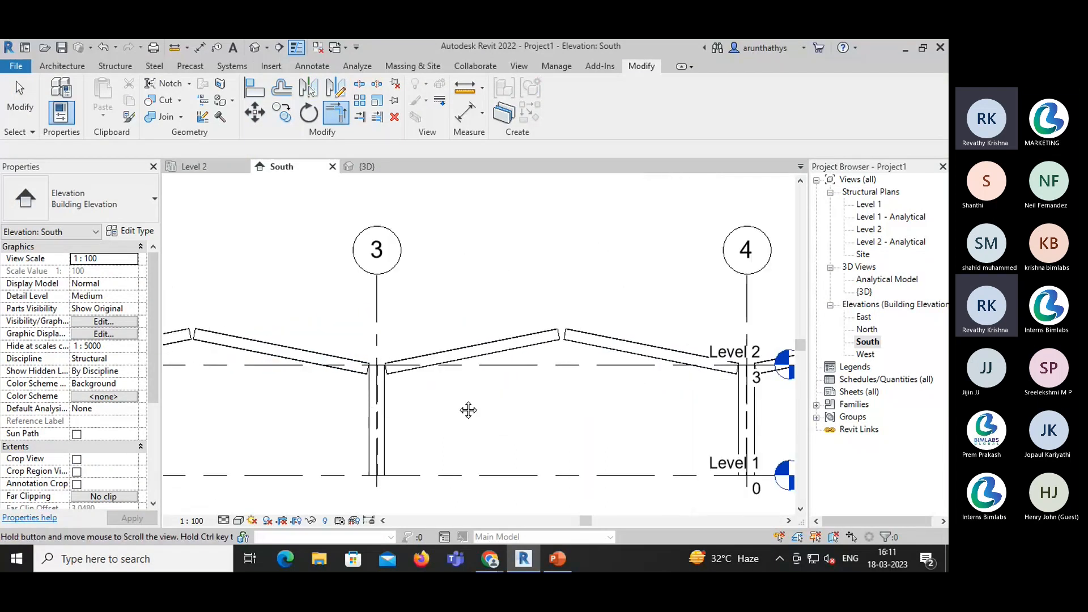
{"action": "middle_click_drag", "start_coordinate": [468, 409], "coordinate": [332, 406]}
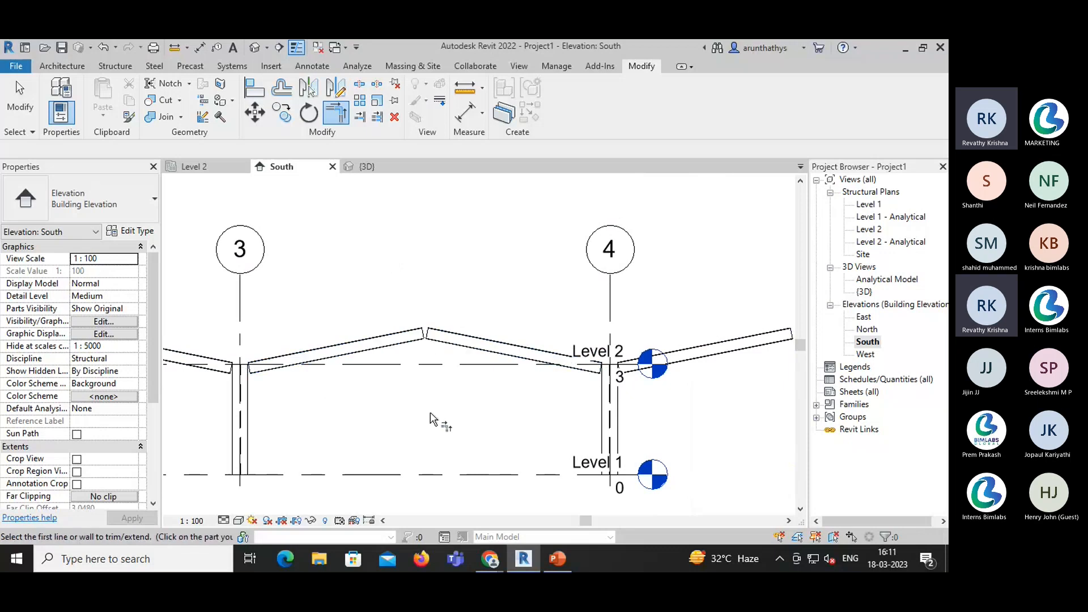
{"action": "scroll", "coordinate": [436, 417], "scroll_direction": "down", "scroll_amount": 2}
{"action": "middle_click_drag", "start_coordinate": [435, 417], "coordinate": [232, 377]}
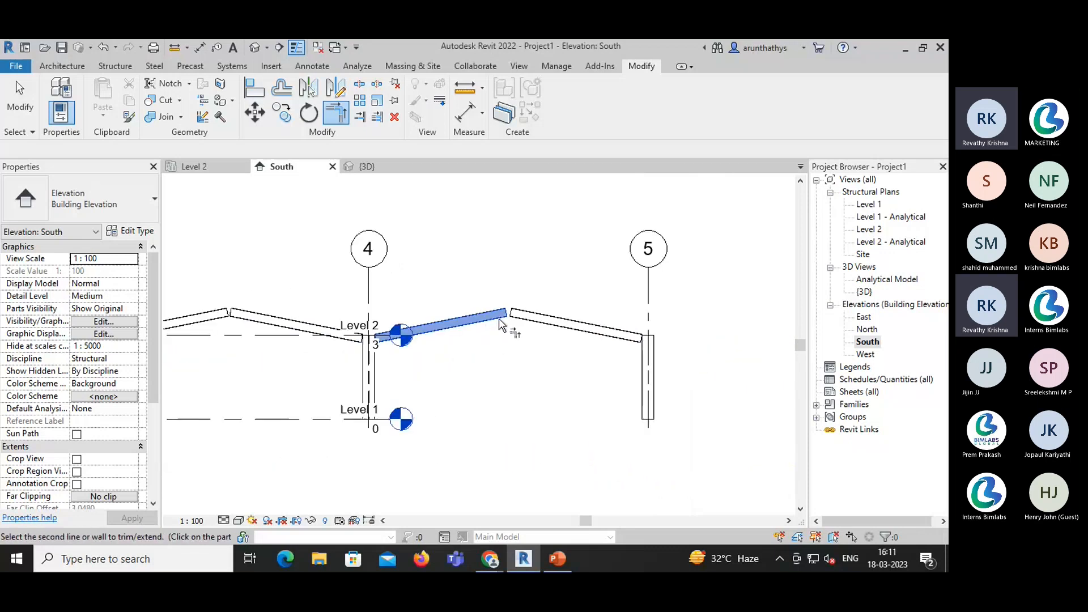
{"action": "key", "text": "Escape"}
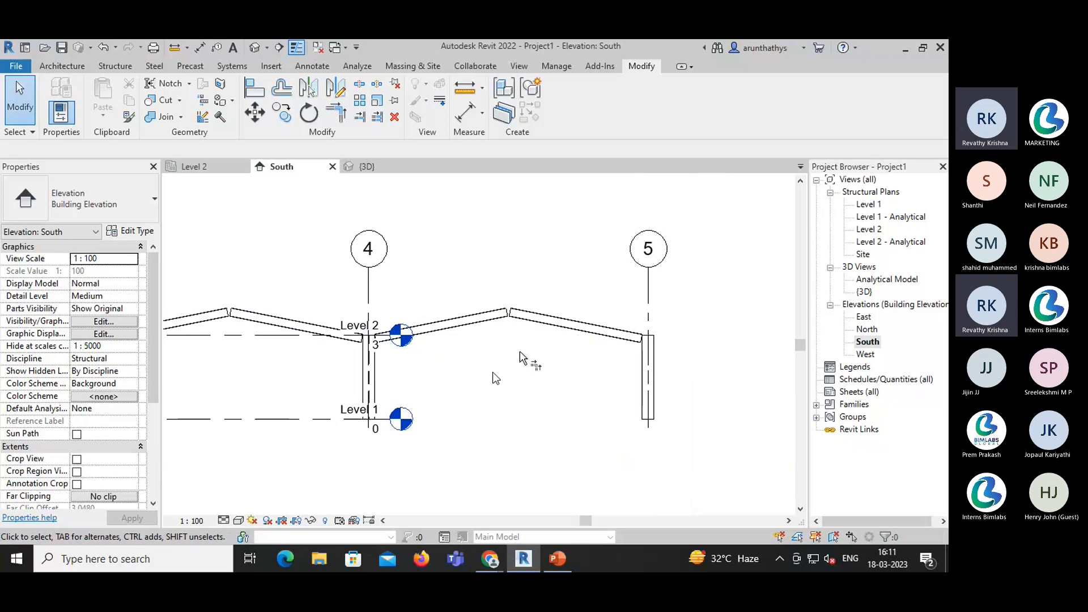
{"action": "scroll", "coordinate": [490, 374], "scroll_direction": "down", "scroll_amount": 4}
{"action": "middle_click_drag", "start_coordinate": [367, 449], "coordinate": [480, 424]}
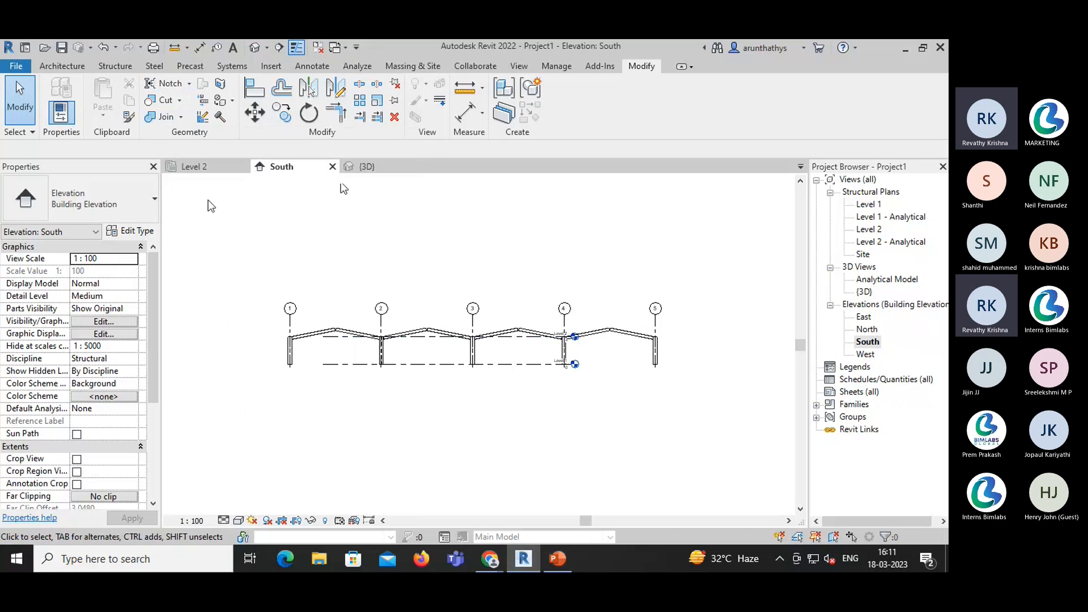
{"action": "scroll", "coordinate": [311, 367], "scroll_direction": "up", "scroll_amount": 1}
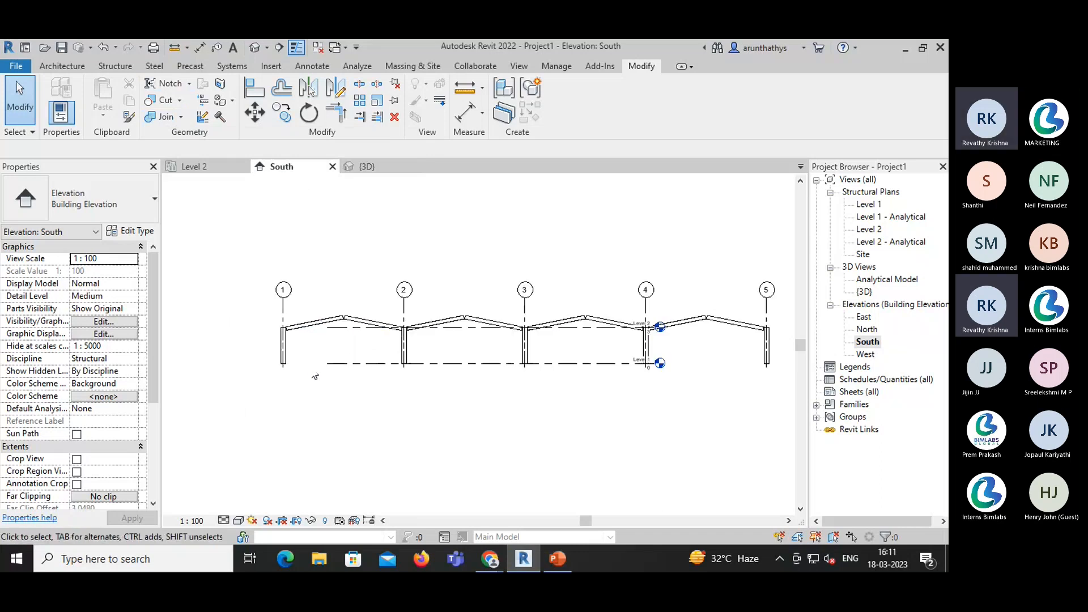
{"action": "middle_click_drag", "start_coordinate": [322, 384], "coordinate": [282, 372]}
{"action": "scroll", "coordinate": [256, 323], "scroll_direction": "up", "scroll_amount": 1}
{"action": "scroll", "coordinate": [245, 326], "scroll_direction": "up", "scroll_amount": 3}
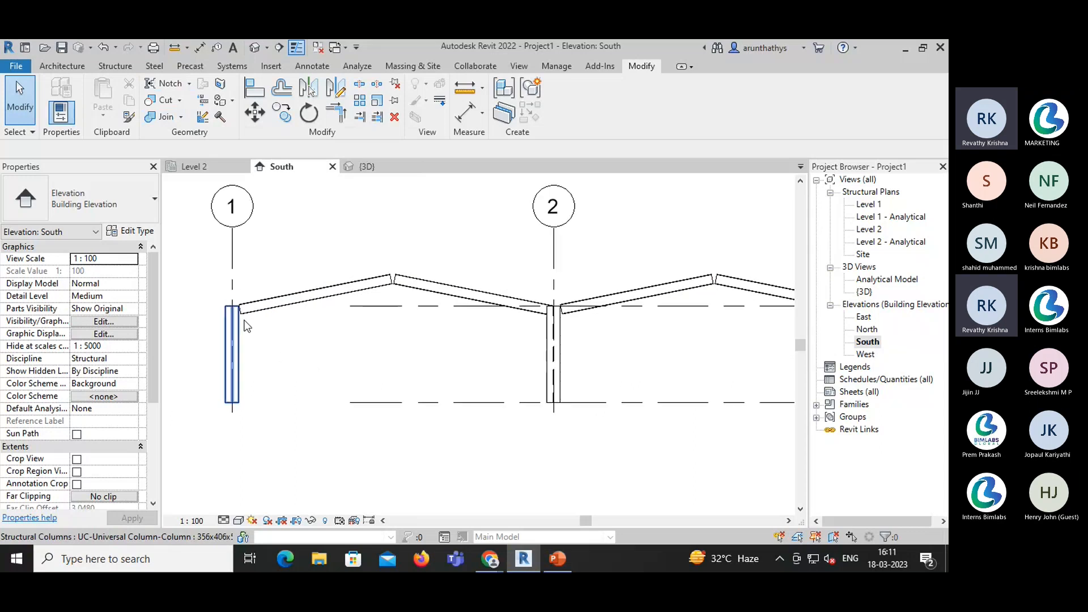
{"action": "scroll", "coordinate": [245, 326], "scroll_direction": "down", "scroll_amount": 2}
- Start the steel Connection command and check which connection types are available for placement
{"action": "left_click", "coordinate": [154, 67]}
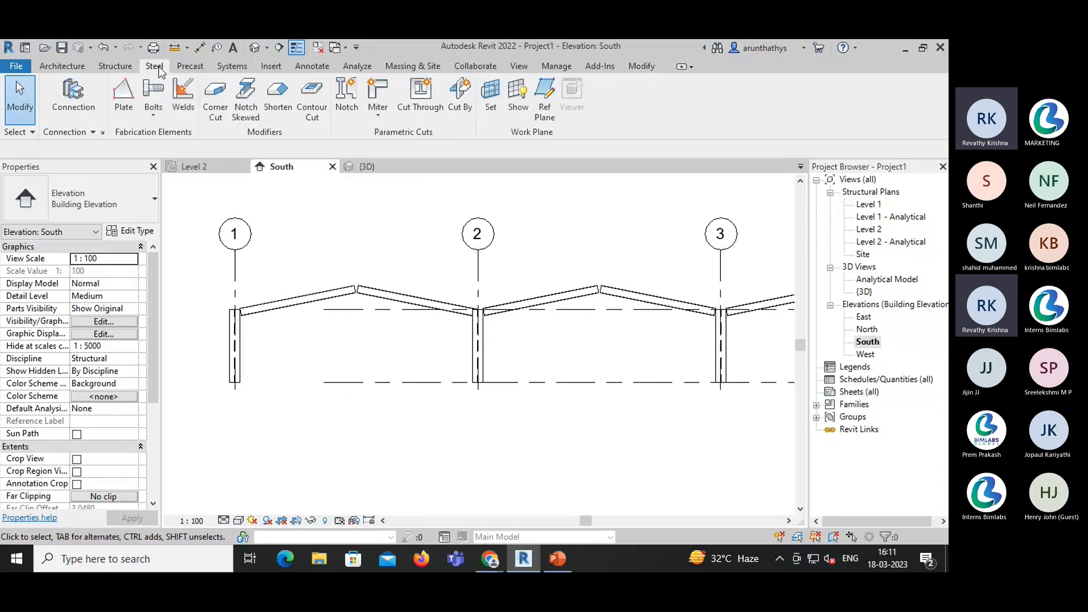
{"action": "left_click", "coordinate": [77, 111]}
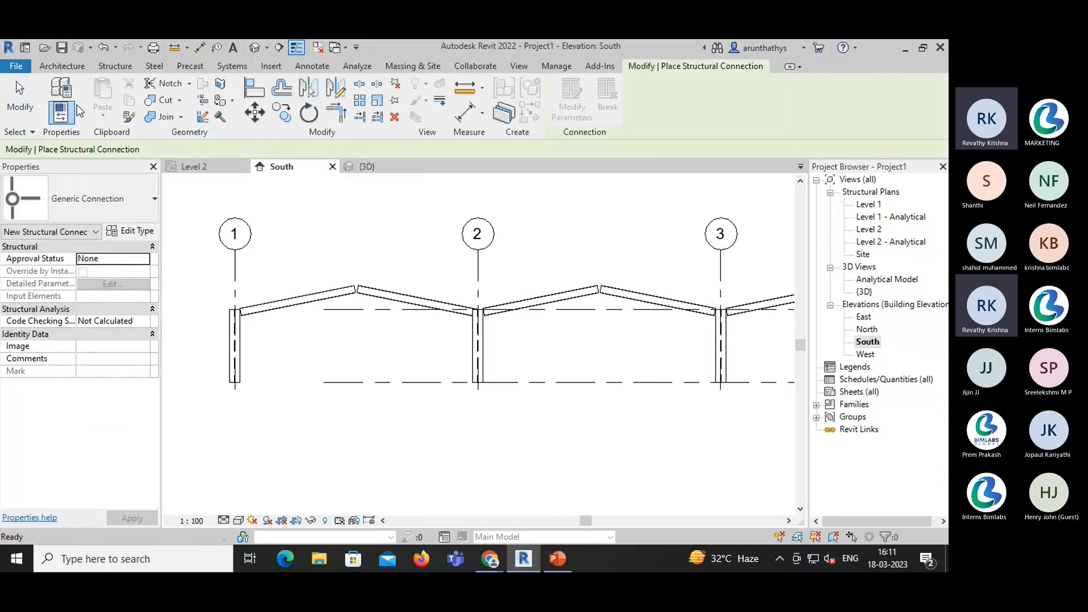
{"action": "left_click", "coordinate": [118, 209]}
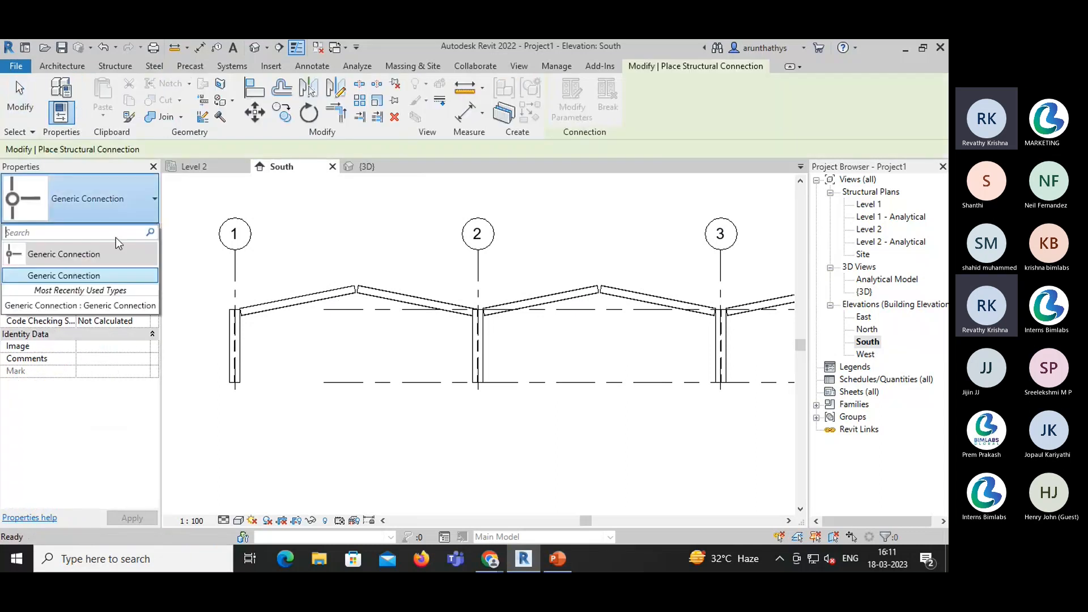
{"action": "left_click", "coordinate": [110, 206]}
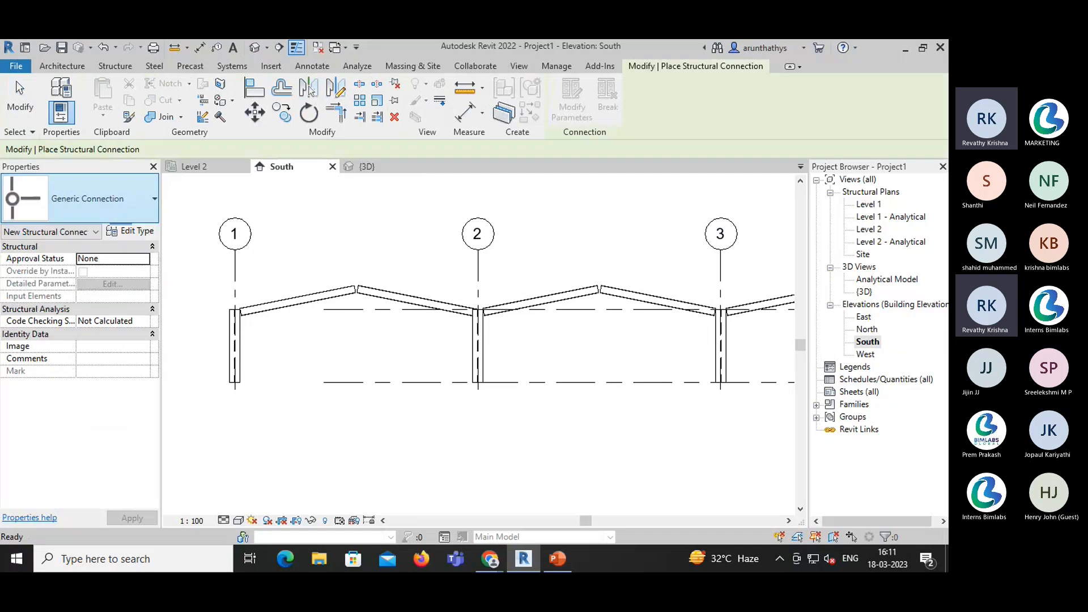
- Load every available connection of the All Connections group through the Structural Connection Settings
{"action": "left_click", "coordinate": [154, 65]}
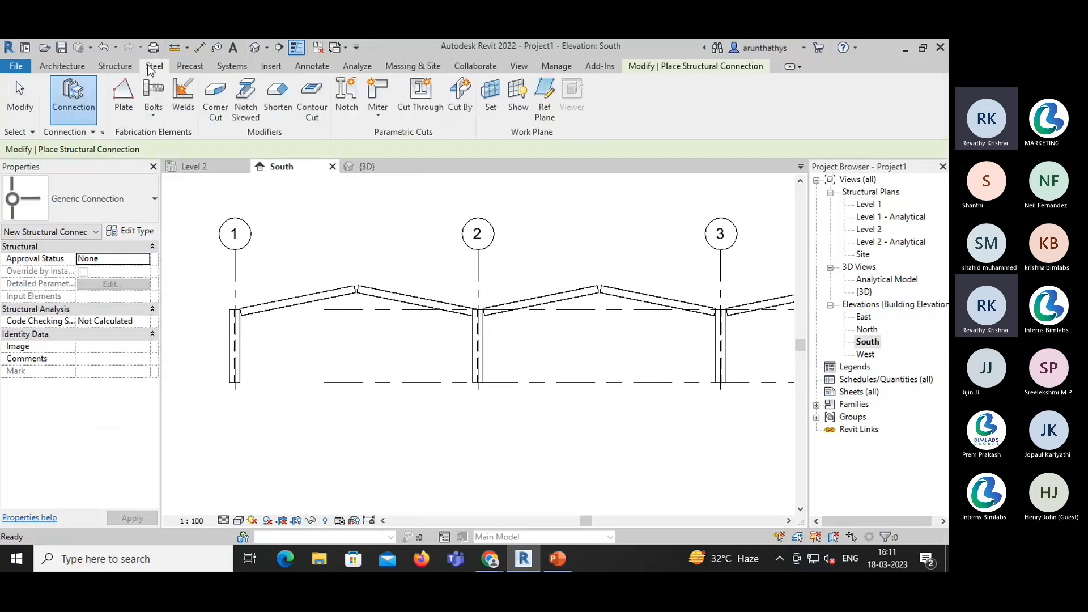
{"action": "left_click", "coordinate": [103, 133]}
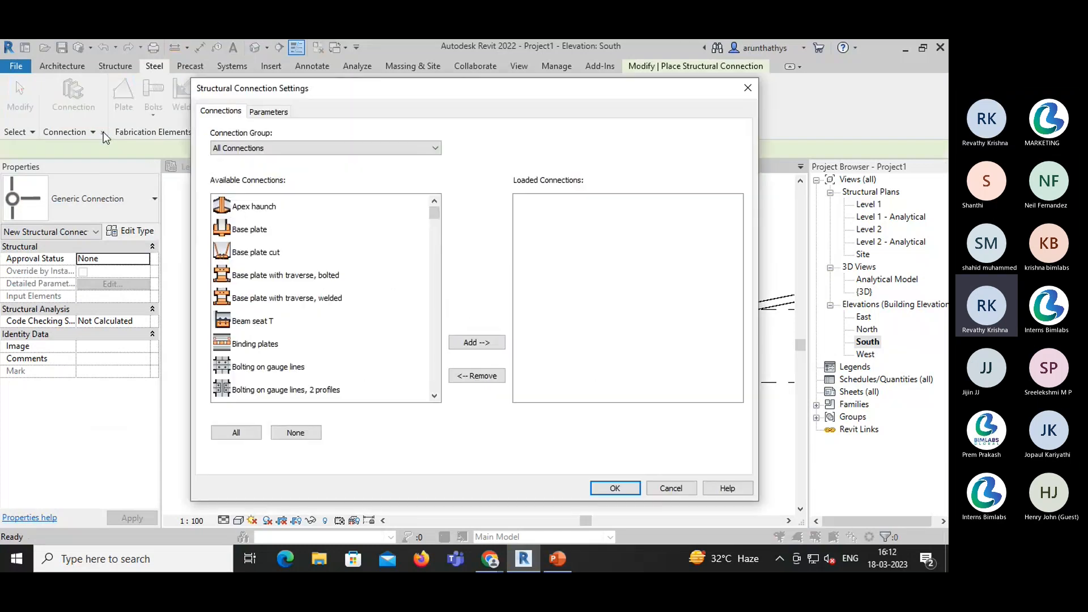
{"action": "scroll", "coordinate": [280, 349], "scroll_direction": "down", "scroll_amount": 4}
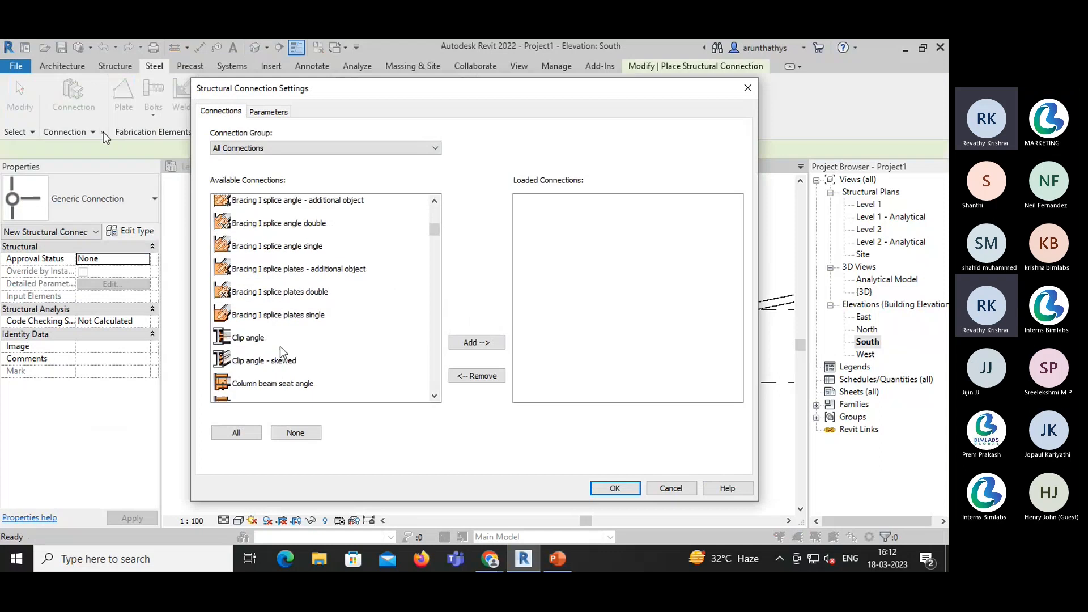
{"action": "scroll", "coordinate": [280, 348], "scroll_direction": "up", "scroll_amount": 4}
{"action": "scroll", "coordinate": [280, 346], "scroll_direction": "down", "scroll_amount": 6}
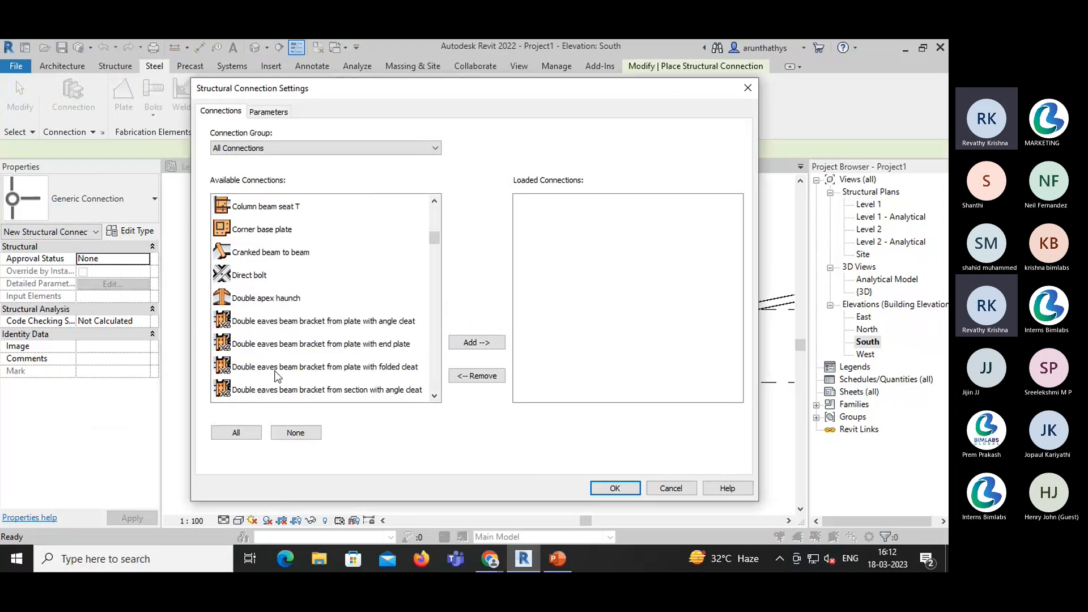
{"action": "left_click", "coordinate": [237, 433]}
{"action": "left_click", "coordinate": [477, 343]}
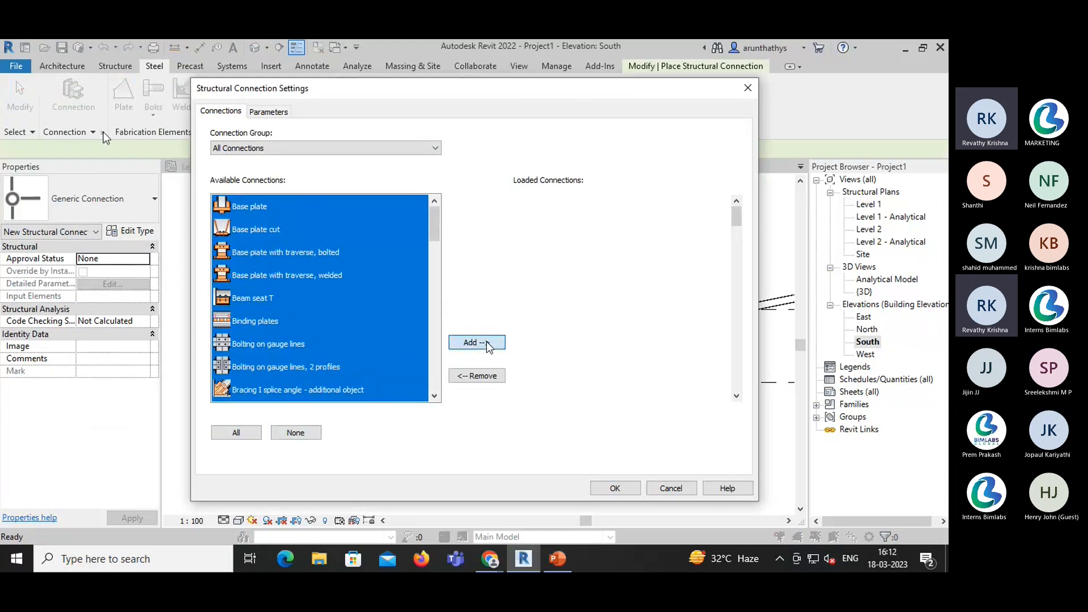
{"action": "left_click", "coordinate": [615, 488]}
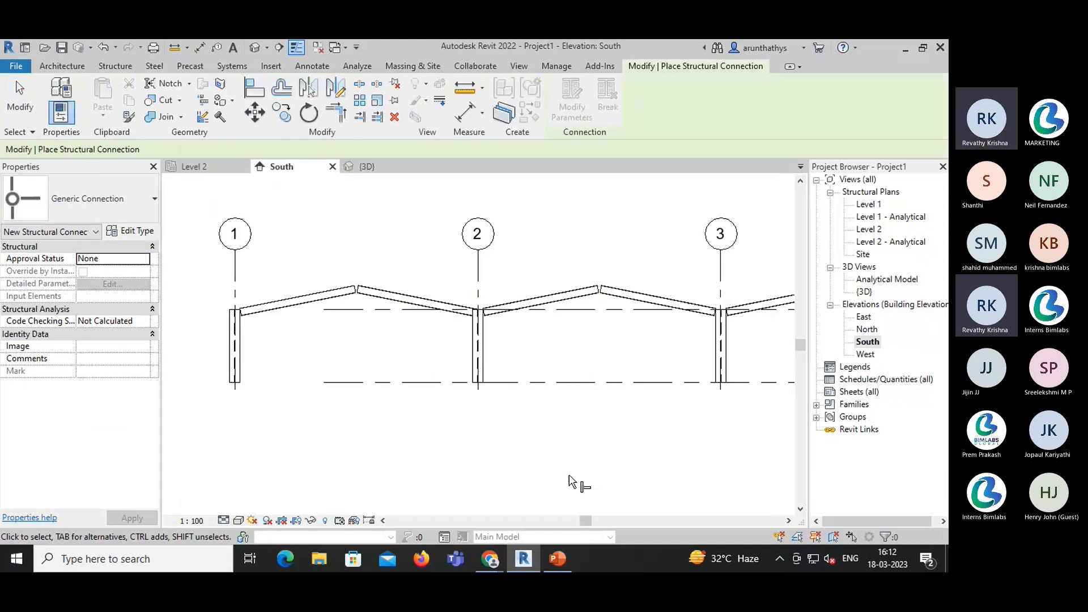
- Place an Apex haunch connection between the two sloping beam halves in the bay between grids 1 and 2
{"action": "left_click", "coordinate": [134, 213]}
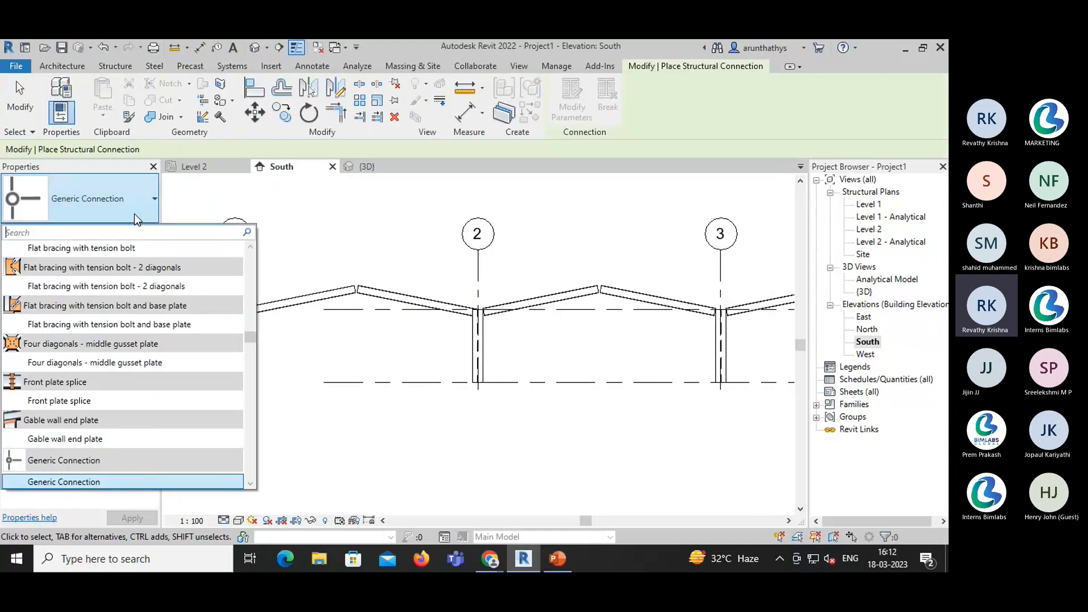
{"action": "scroll", "coordinate": [121, 343], "scroll_direction": "up", "scroll_amount": 15}
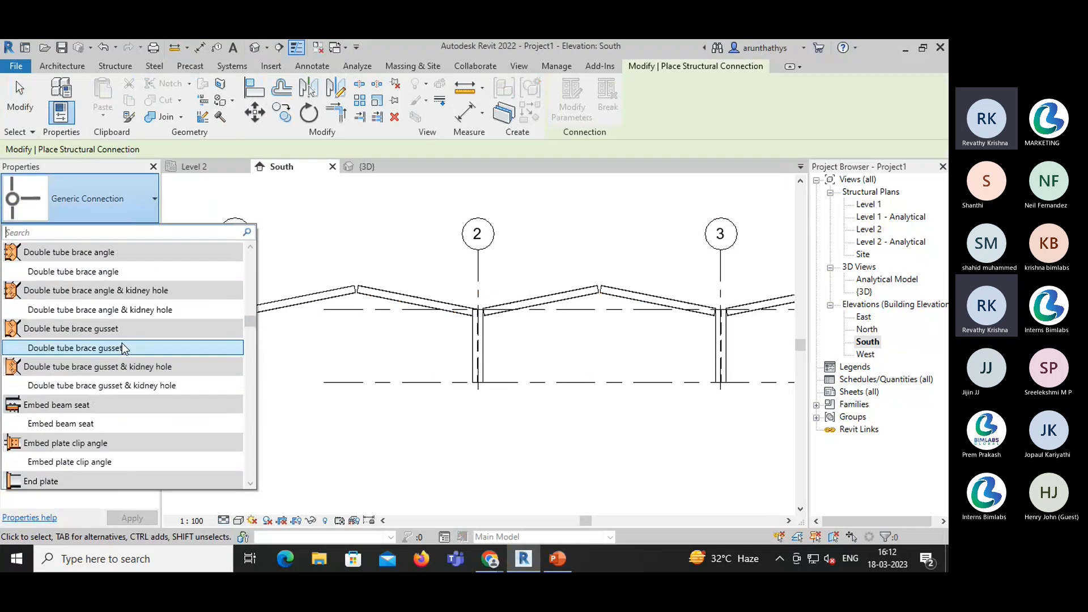
{"action": "scroll", "coordinate": [125, 347], "scroll_direction": "up", "scroll_amount": 2}
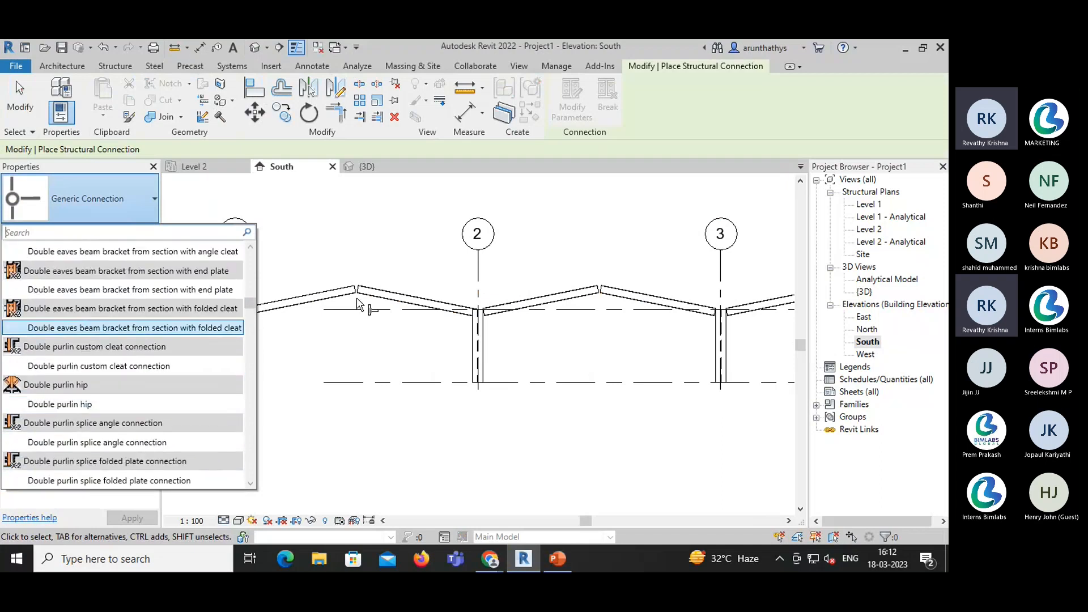
{"action": "scroll", "coordinate": [120, 335], "scroll_direction": "up", "scroll_amount": 12}
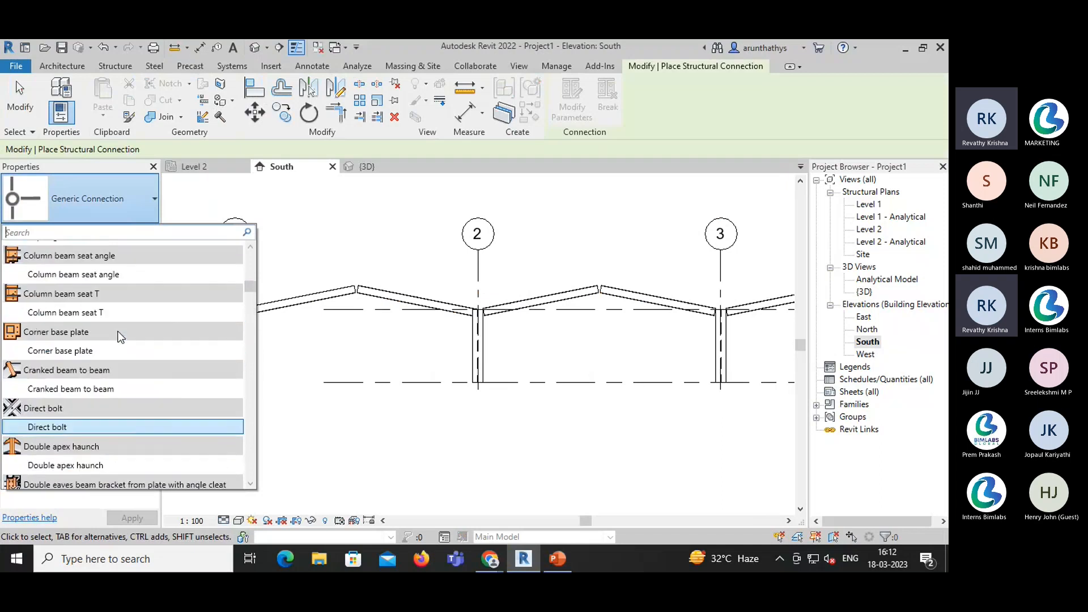
{"action": "scroll", "coordinate": [117, 332], "scroll_direction": "up", "scroll_amount": 8}
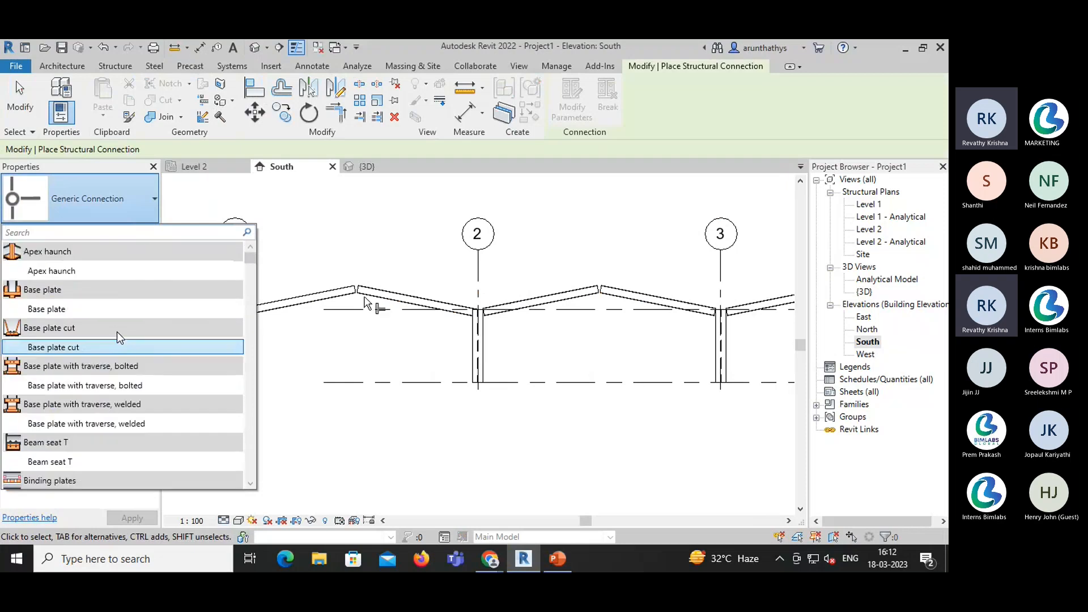
{"action": "mouse_move", "coordinate": [106, 281]}
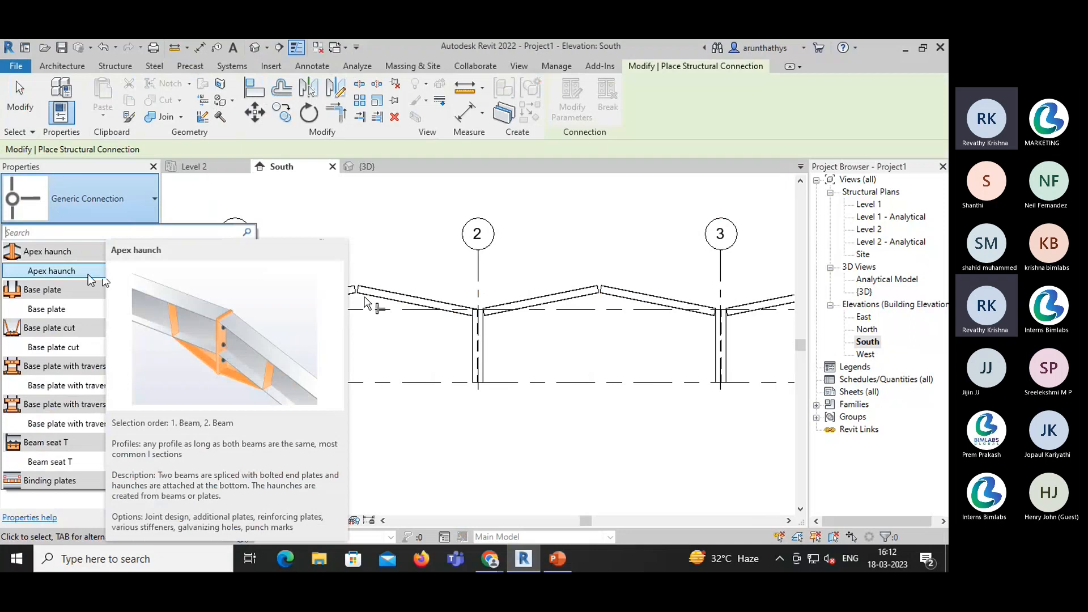
{"action": "left_click", "coordinate": [87, 275]}
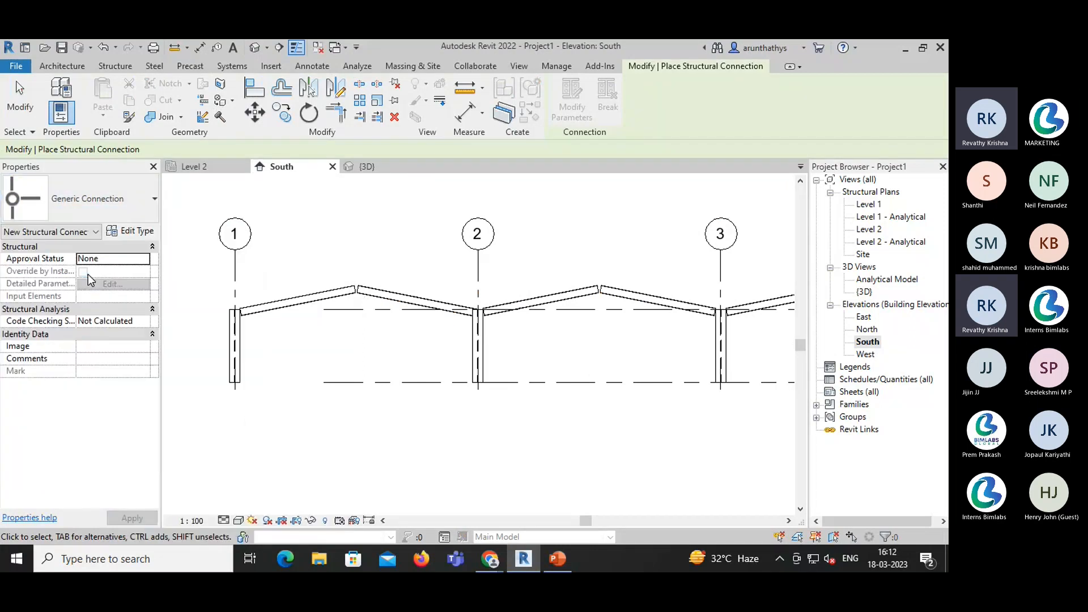
{"action": "left_click", "coordinate": [313, 306]}
{"action": "left_click", "coordinate": [371, 304]}
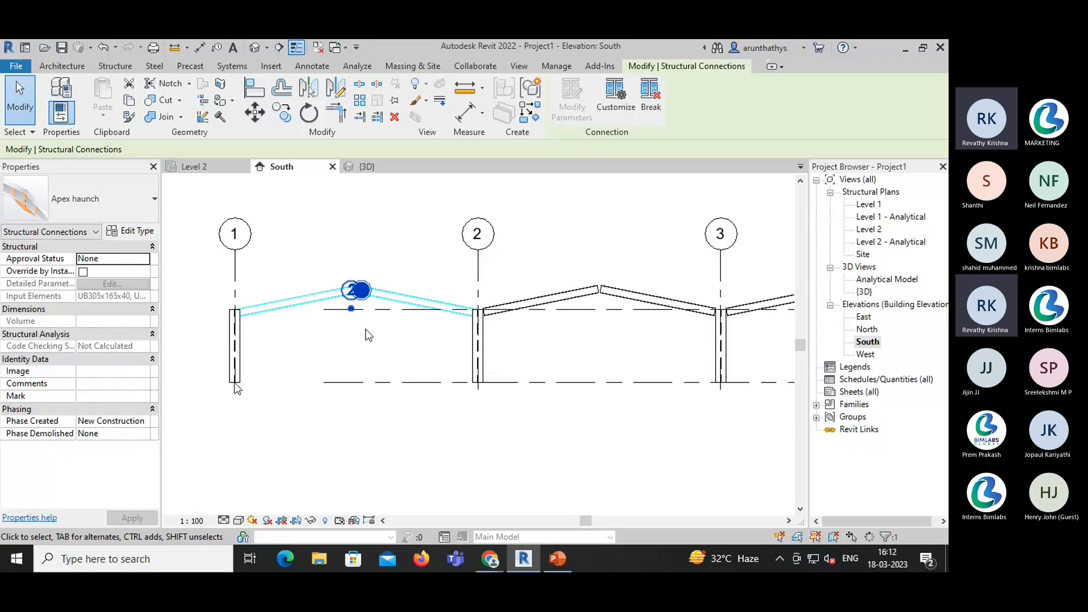
- Set the South elevation's detail level to Fine and inspect the apex haunch between grids 1 and 2
{"action": "left_click", "coordinate": [224, 520]}
{"action": "left_click", "coordinate": [241, 505]}
{"action": "left_click", "coordinate": [309, 434]}
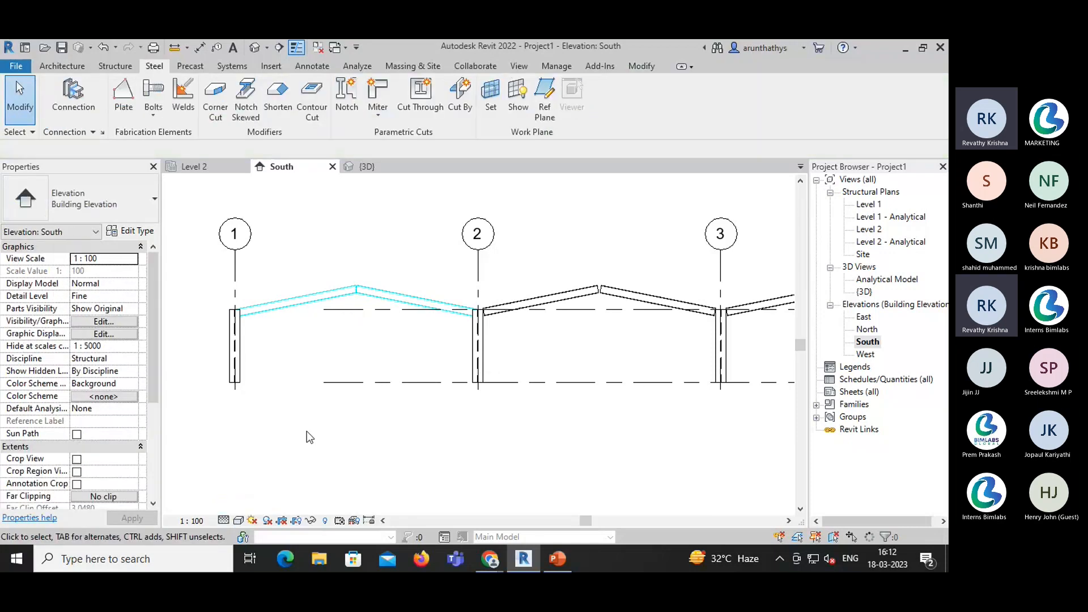
{"action": "scroll", "coordinate": [360, 309], "scroll_direction": "up", "scroll_amount": 5}
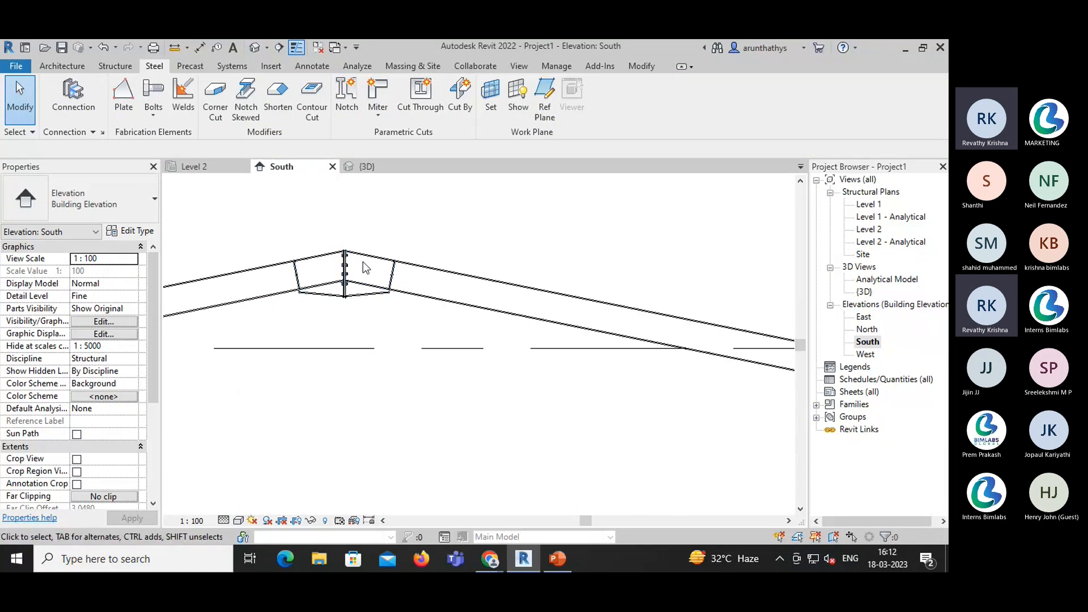
- Set the South elevation's visual style to Realistic and switch to the 3D view
{"action": "left_click", "coordinate": [239, 522]}
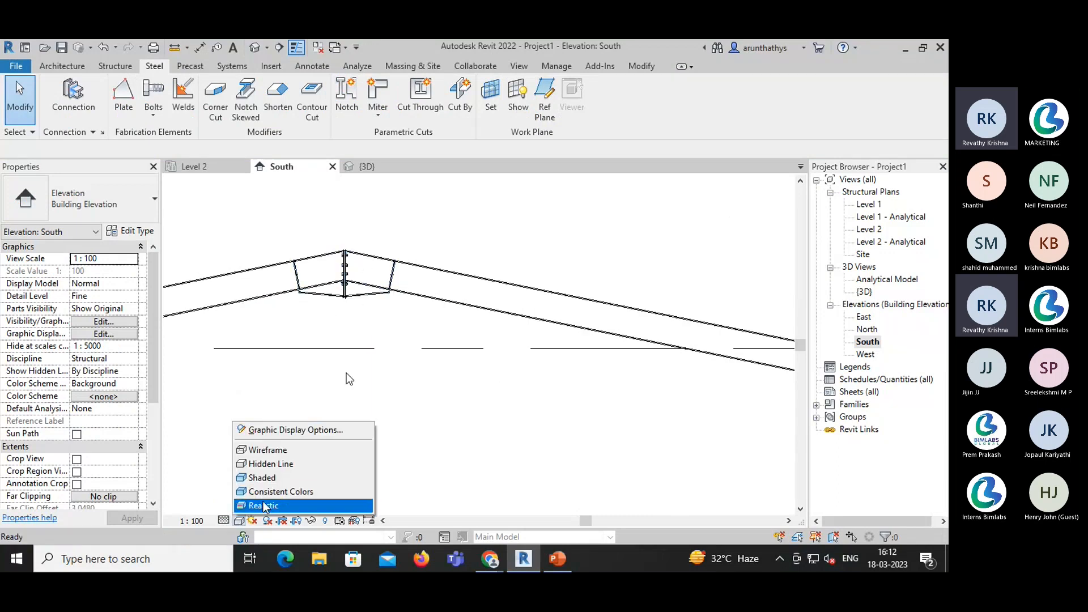
{"action": "left_click", "coordinate": [350, 379]}
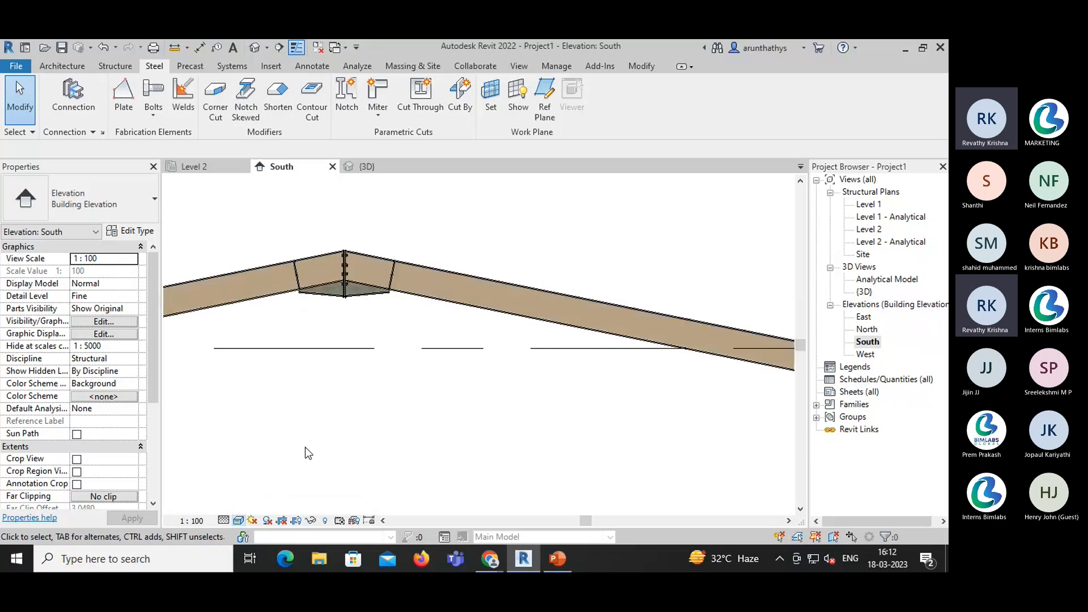
{"action": "left_click", "coordinate": [376, 168]}
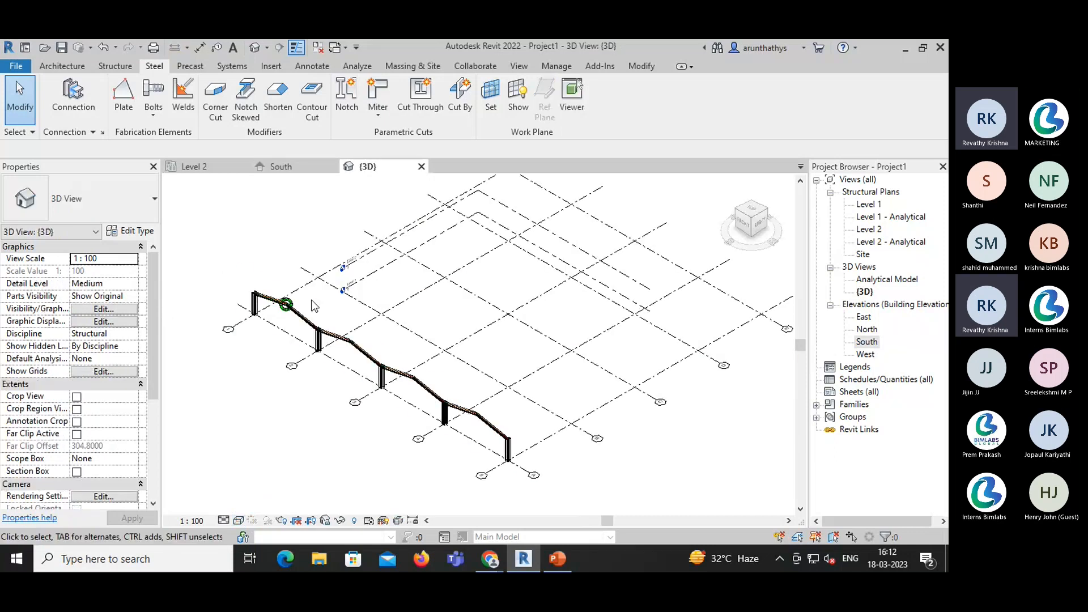
- Set the 3D view's detail level to Fine and visual style to Realistic, and inspect the apex haunch closely
{"action": "scroll", "coordinate": [306, 297], "scroll_direction": "up", "scroll_amount": 5}
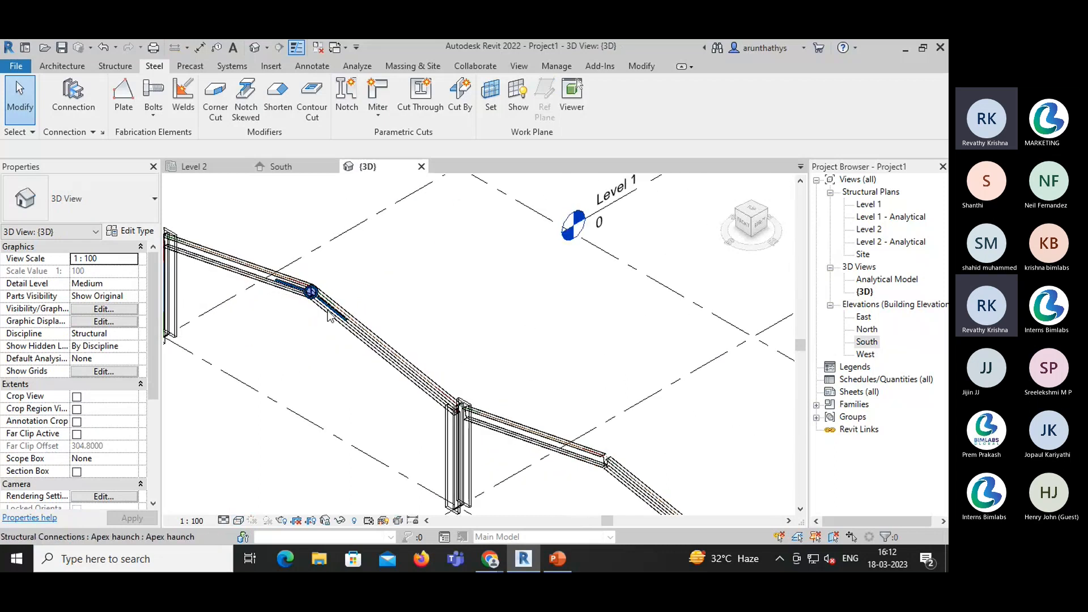
{"action": "left_click", "coordinate": [224, 520]}
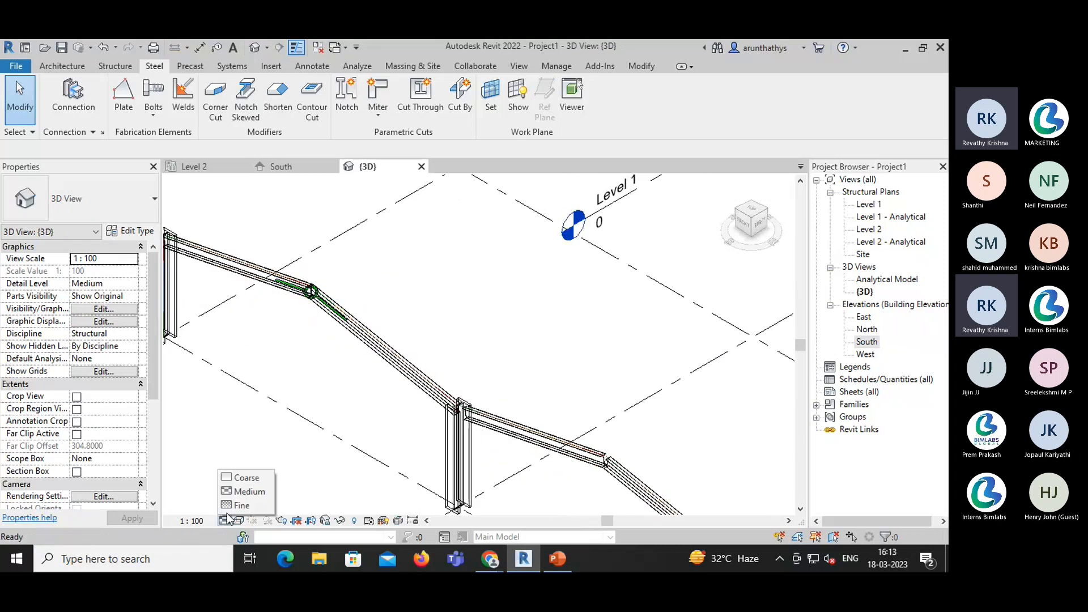
{"action": "left_click", "coordinate": [241, 505]}
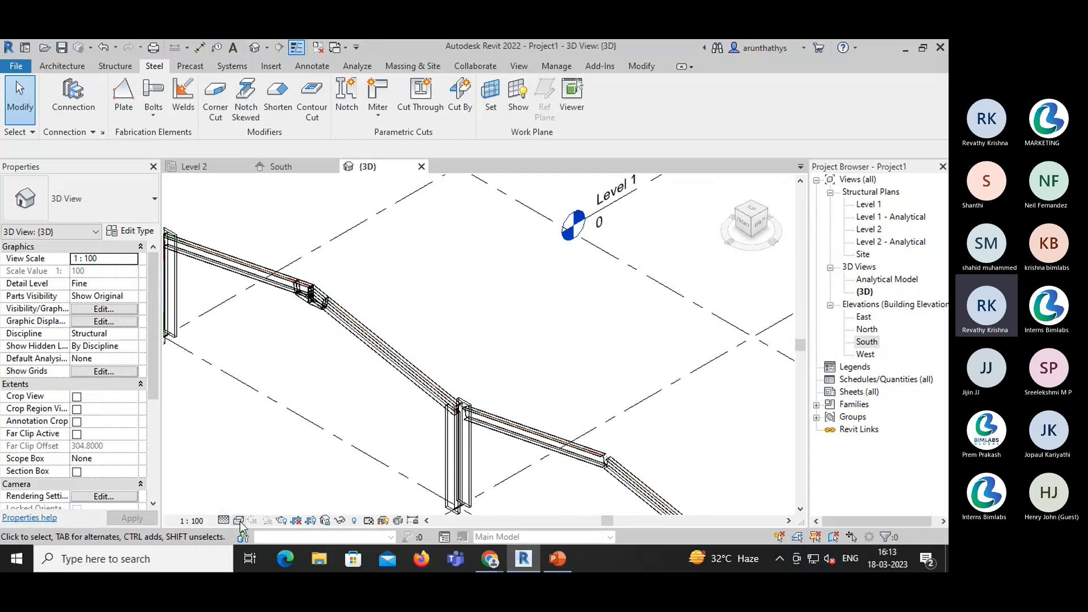
{"action": "left_click", "coordinate": [239, 520]}
{"action": "left_click", "coordinate": [259, 506]}
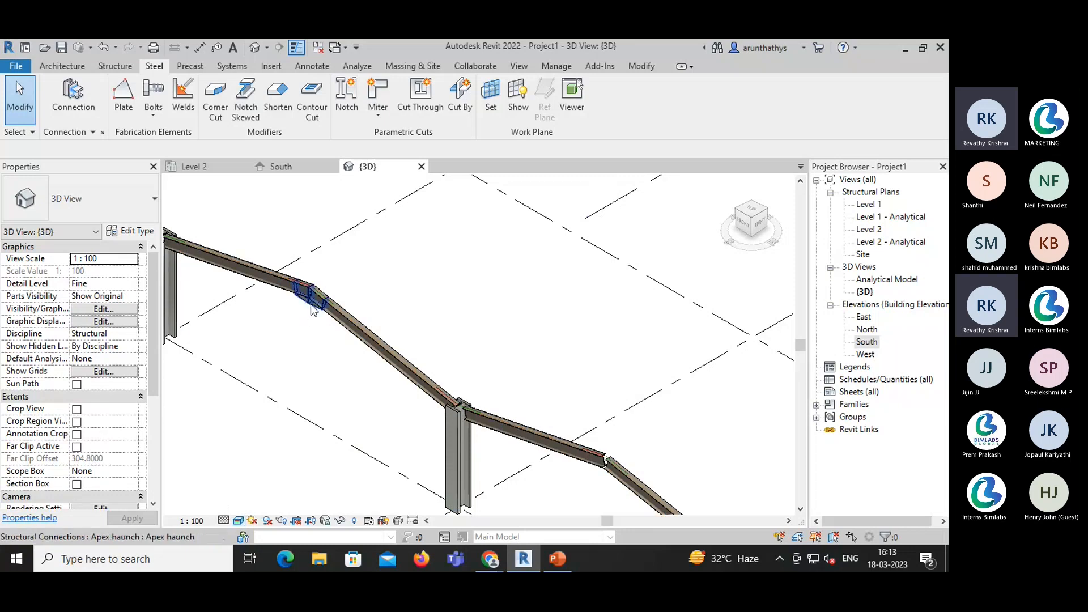
{"action": "scroll", "coordinate": [311, 307], "scroll_direction": "up", "scroll_amount": 3}
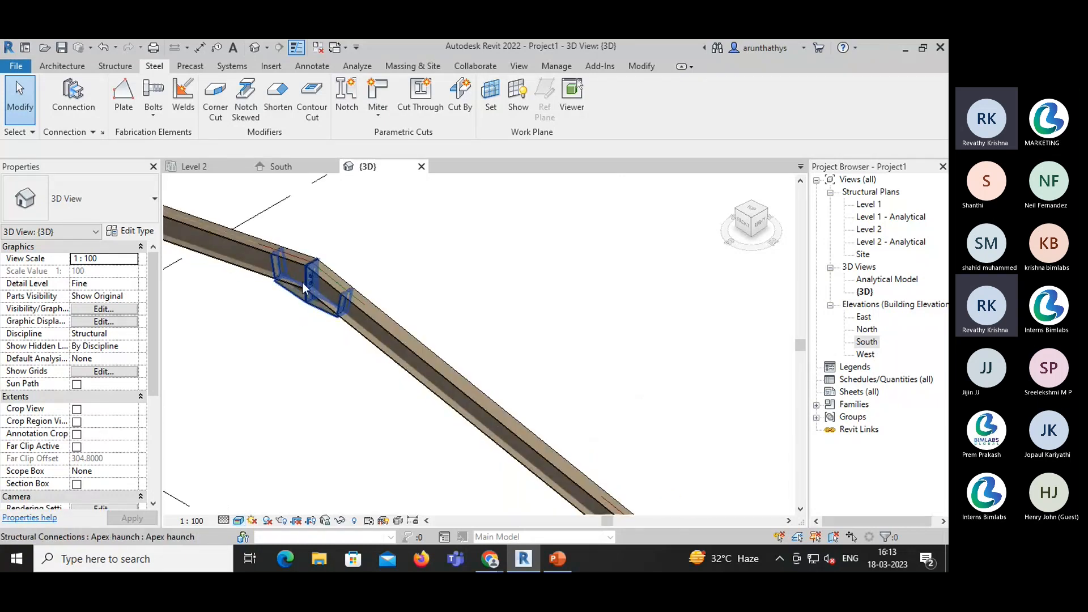
{"action": "scroll", "coordinate": [326, 319], "scroll_direction": "up", "scroll_amount": 1}
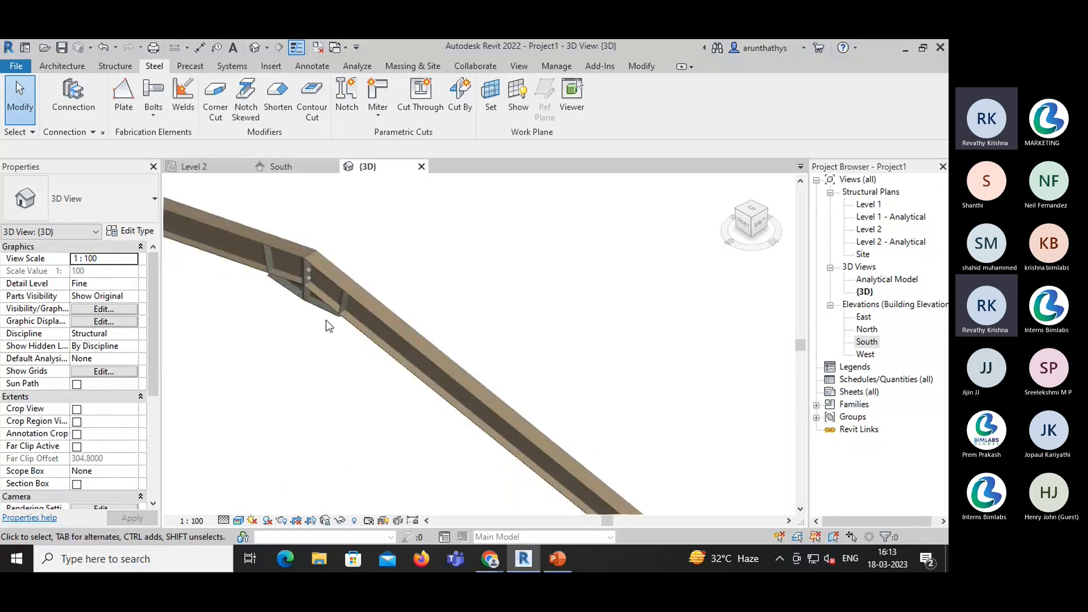
- Duplicate the placed apex haunch's connection type under the name AH
{"action": "left_click", "coordinate": [313, 298]}
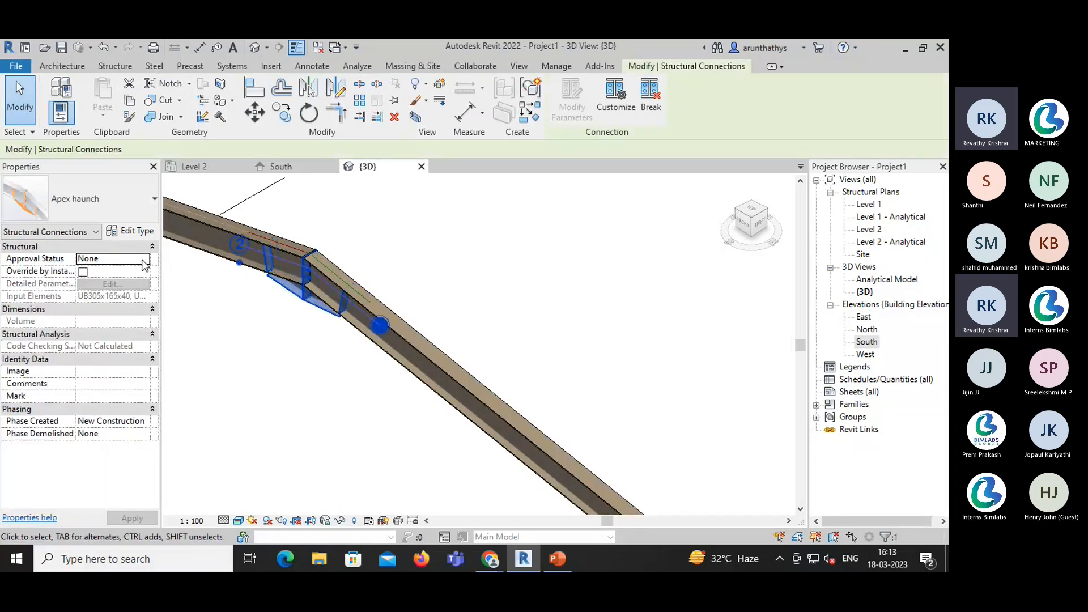
{"action": "left_click", "coordinate": [129, 231]}
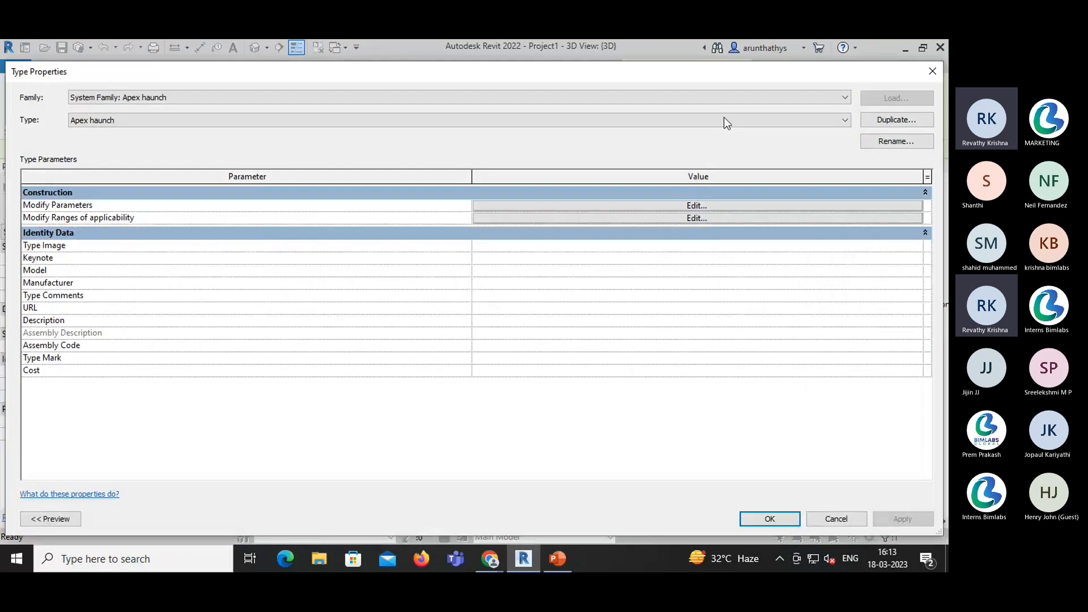
{"action": "left_click", "coordinate": [876, 120]}
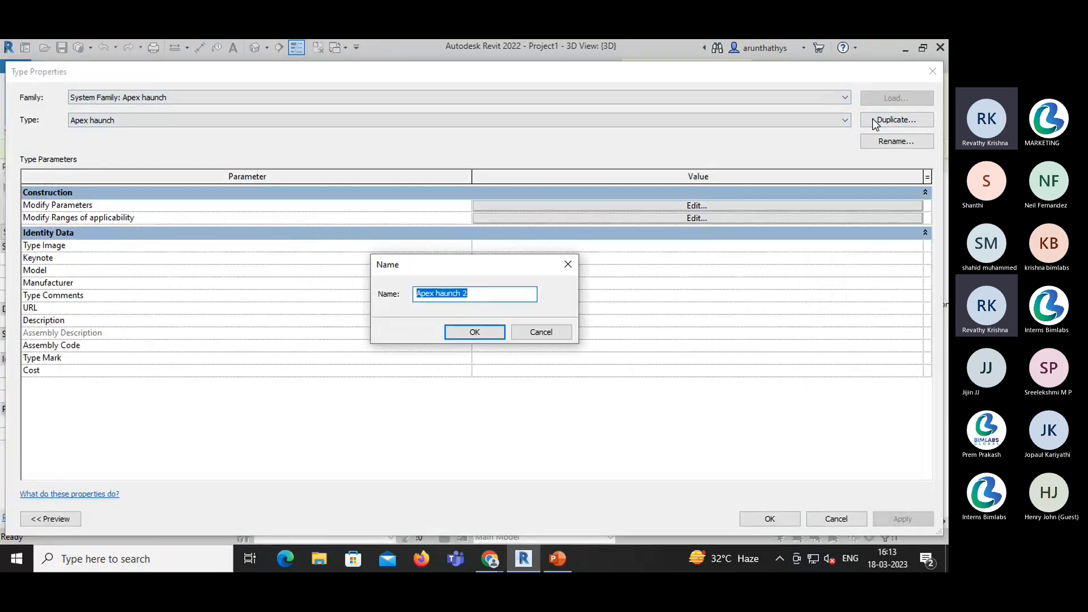
{"action": "type", "text": "AH"}
{"action": "left_click", "coordinate": [496, 333]}
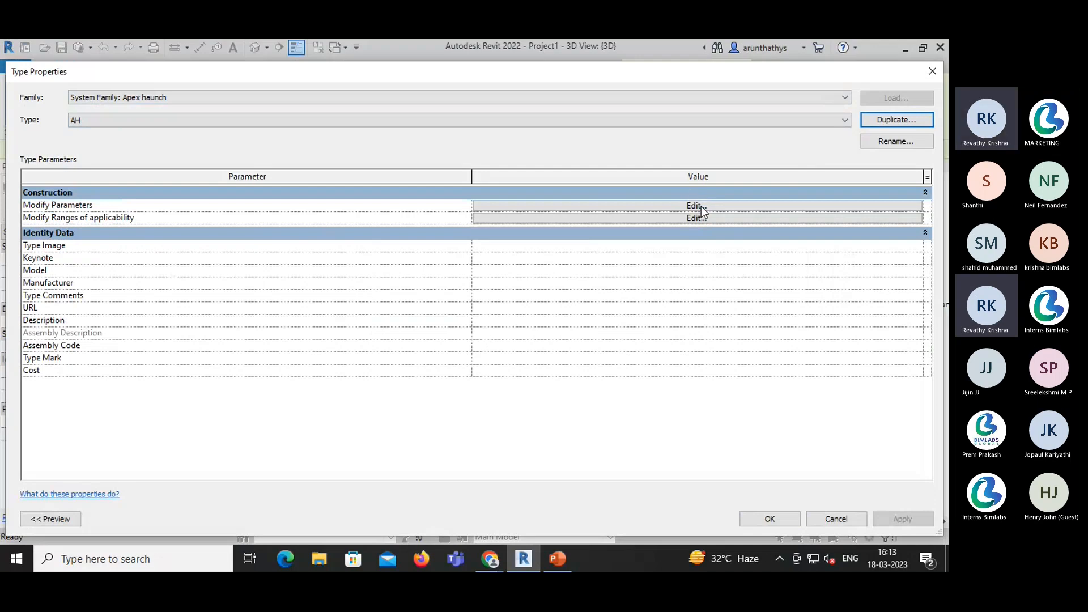
- Set the end plate thickness to 0.05 in the AH connection type's parameters
{"action": "left_click", "coordinate": [702, 207]}
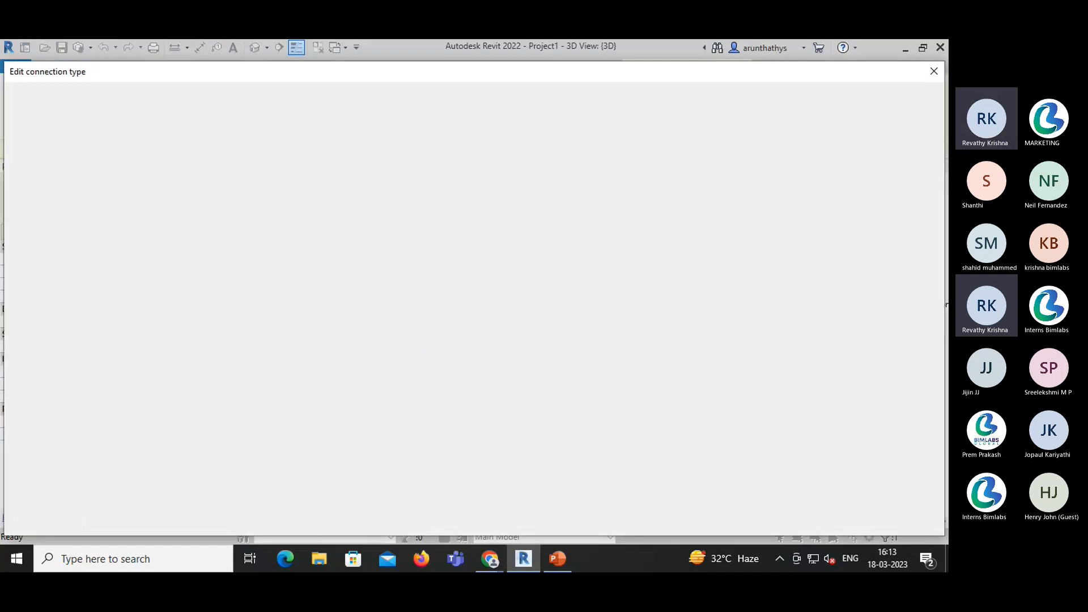
{"action": "scroll", "coordinate": [144, 278], "scroll_direction": "up", "scroll_amount": 5}
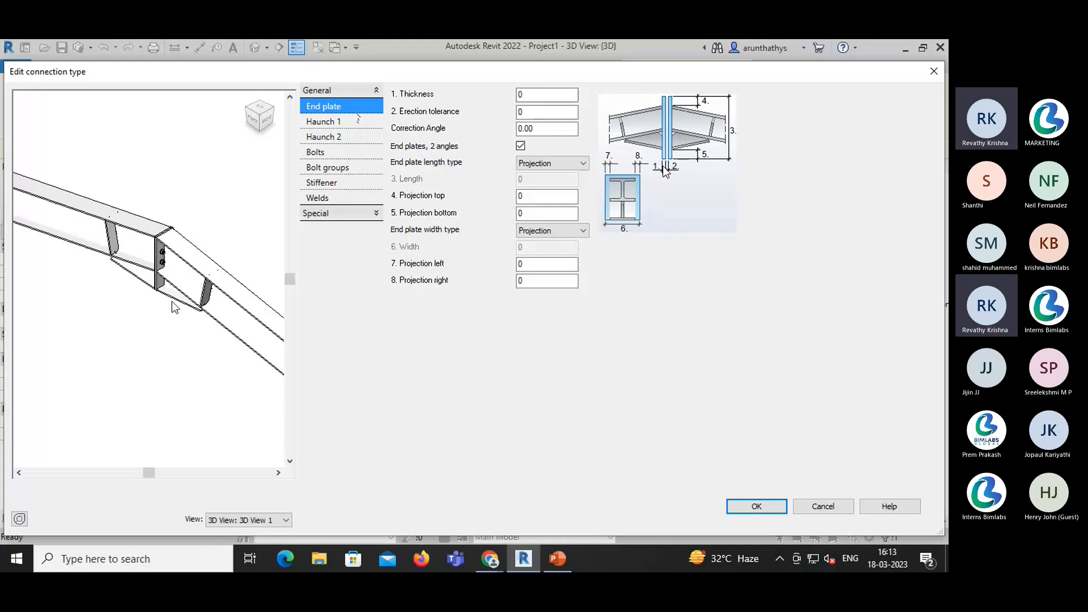
{"action": "scroll", "coordinate": [142, 289], "scroll_direction": "up", "scroll_amount": 5}
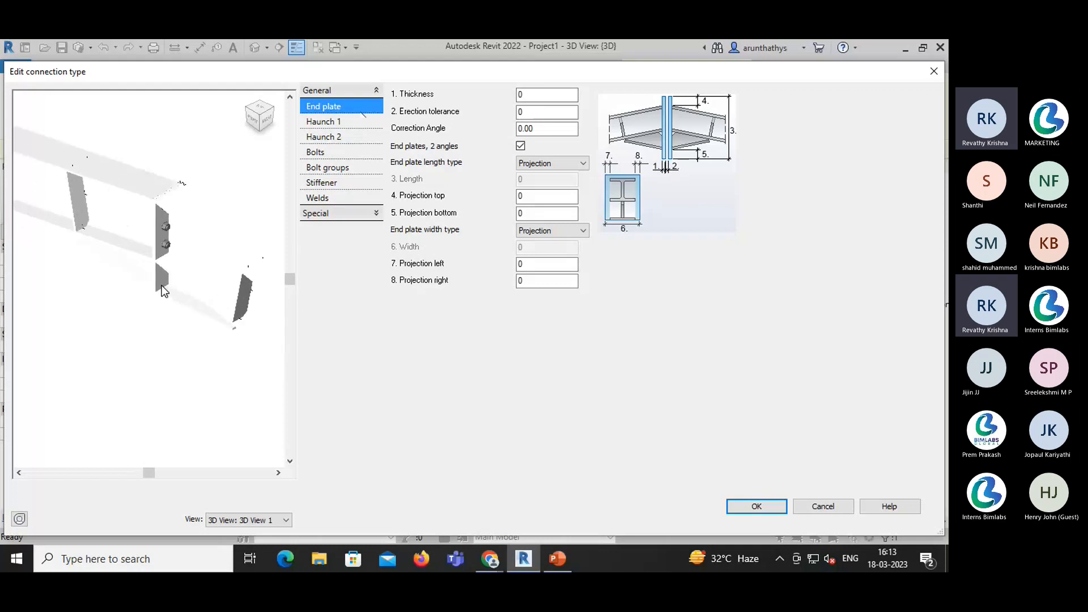
{"action": "left_click", "coordinate": [540, 96]}
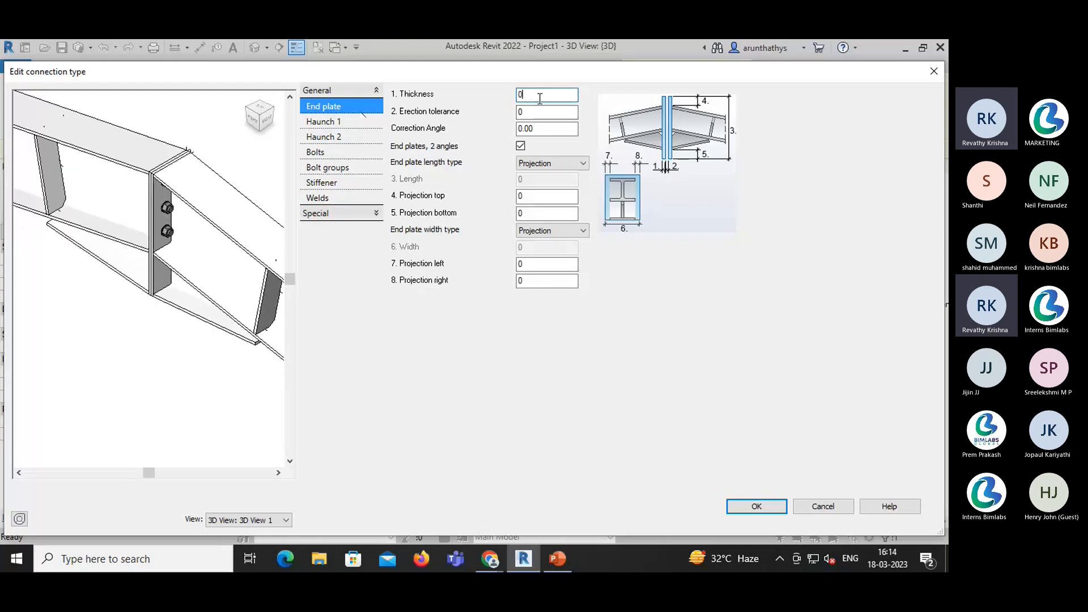
{"action": "type", "text": ".05"}
{"action": "key", "text": "Return"}
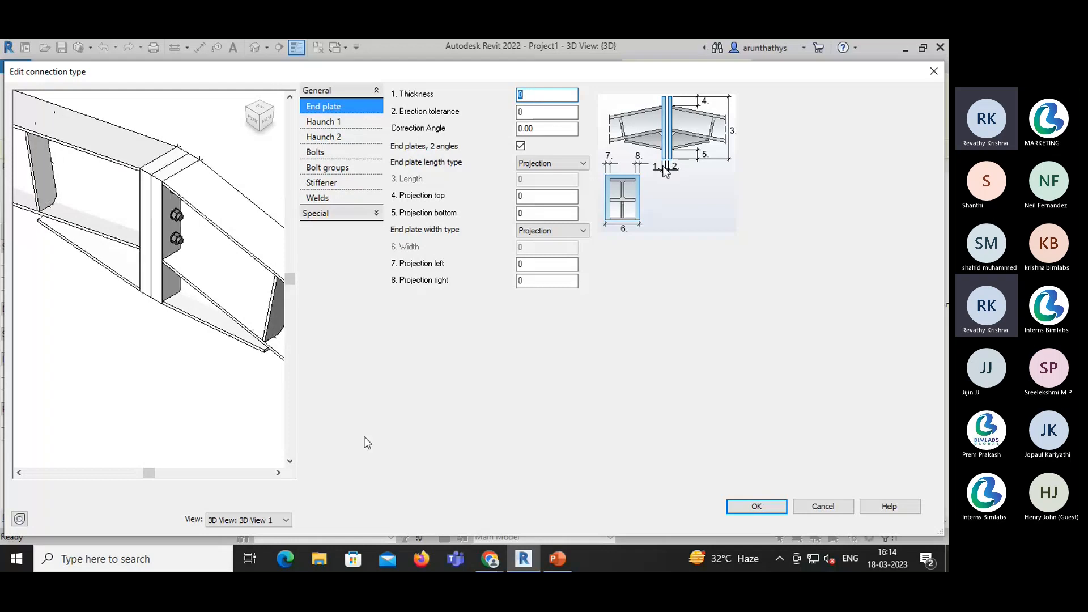
{"action": "scroll", "coordinate": [147, 250], "scroll_direction": "up", "scroll_amount": 3}
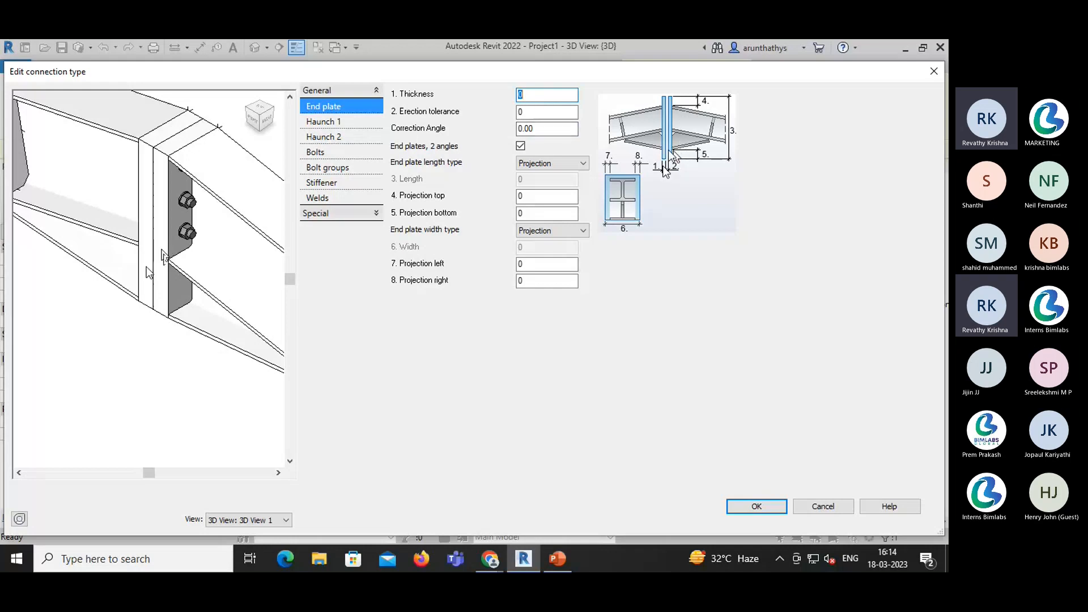
- Set the end plates' erection tolerance to 0.01 and check the gap in the connection preview
{"action": "left_click", "coordinate": [541, 115]}
{"action": "type", "text": ".0"}
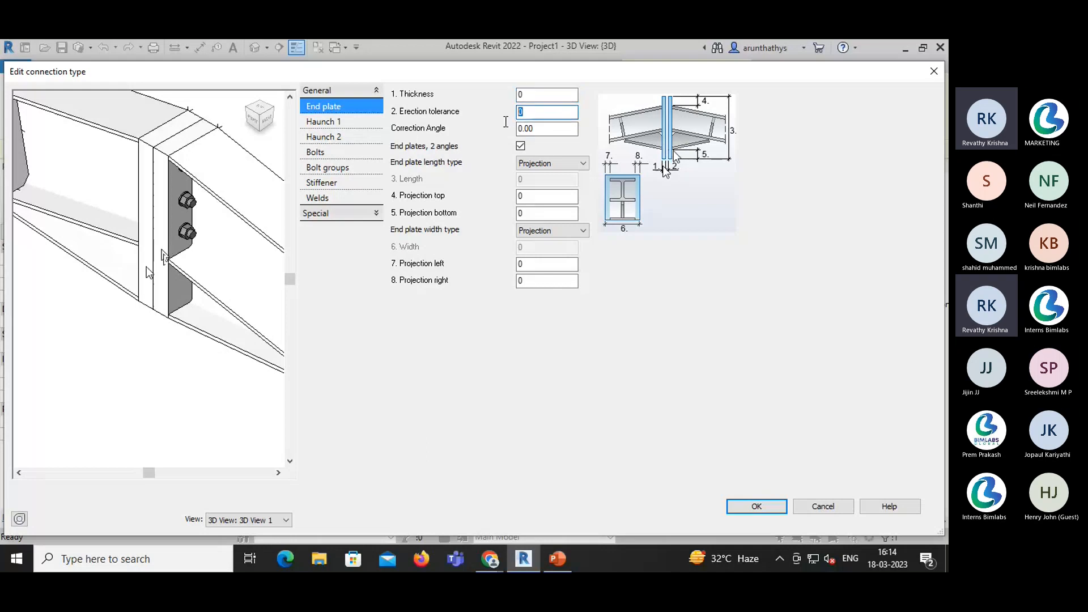
{"action": "type", "text": "1"}
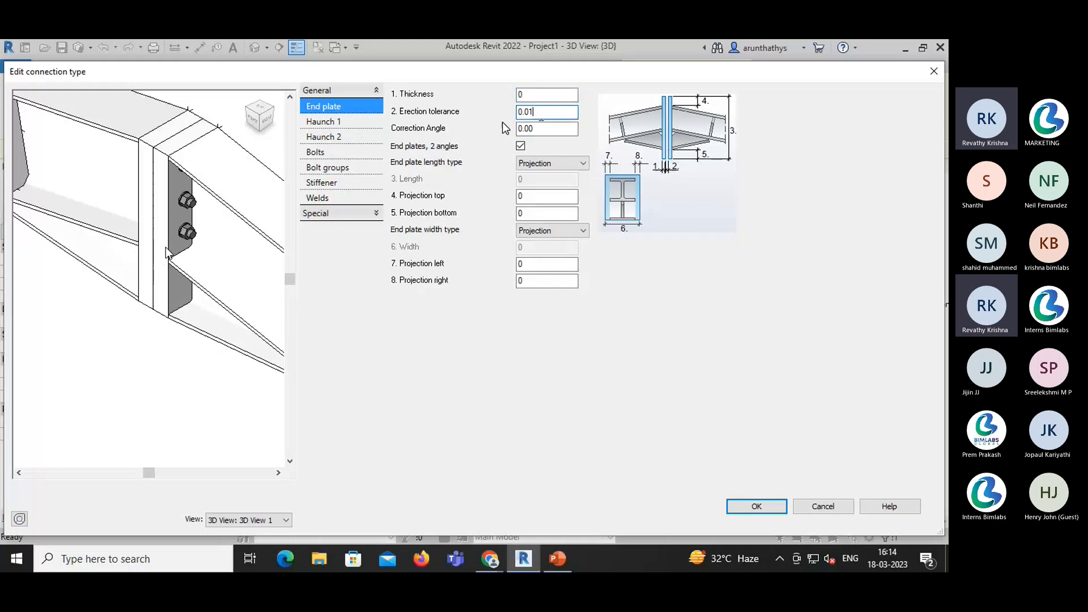
{"action": "key", "text": "Return"}
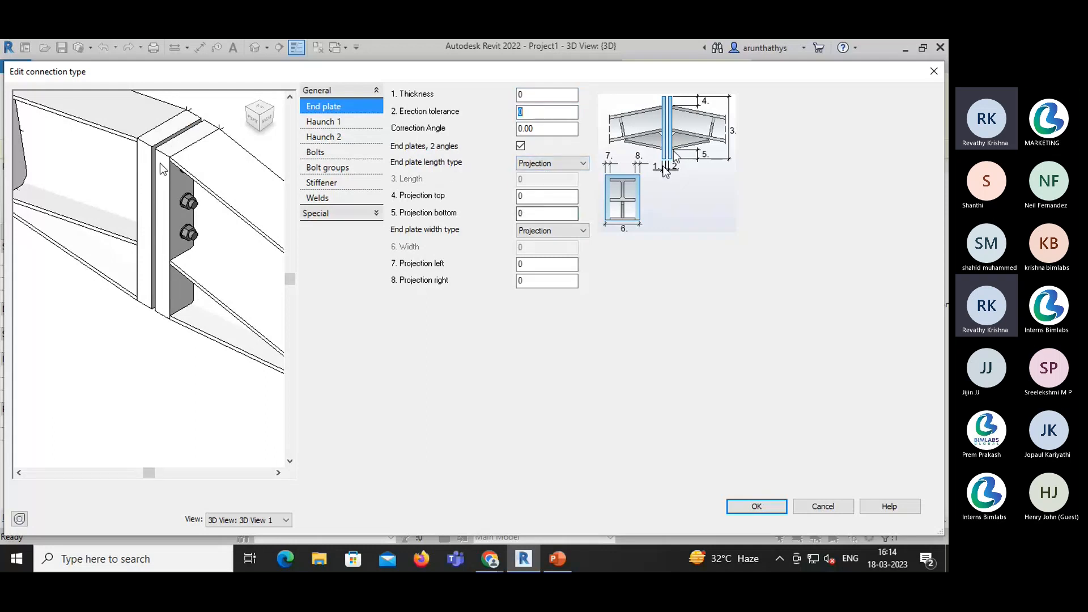
{"action": "scroll", "coordinate": [158, 207], "scroll_direction": "down", "scroll_amount": 2}
{"action": "middle_click_drag", "start_coordinate": [144, 266], "coordinate": [144, 288]}
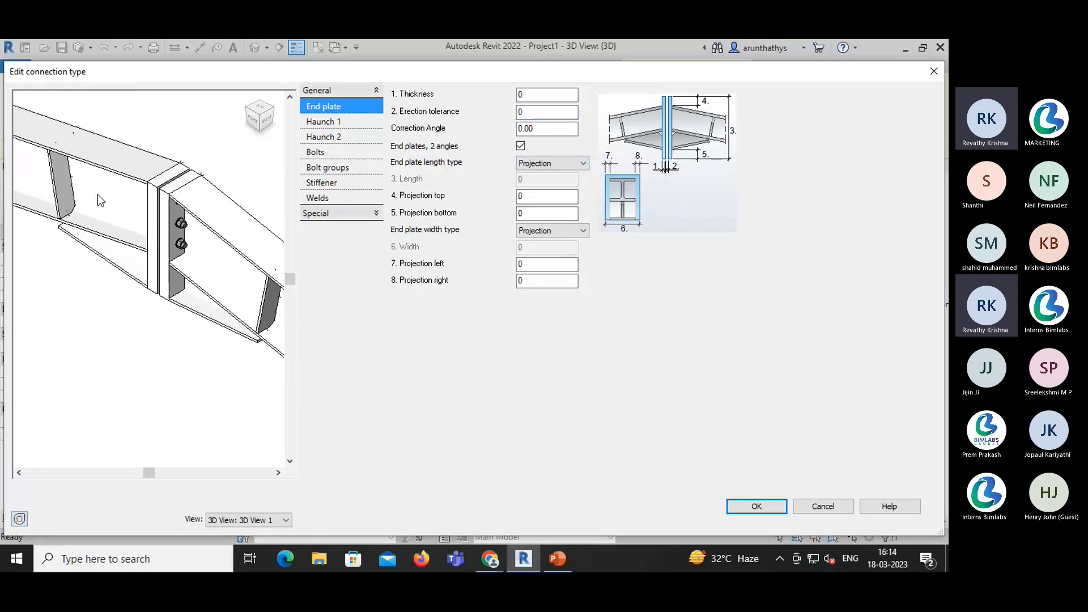
- Turn off Same for both sides for Haunch 1 so that Haunch 2 can be edited separately
{"action": "left_click", "coordinate": [322, 121]}
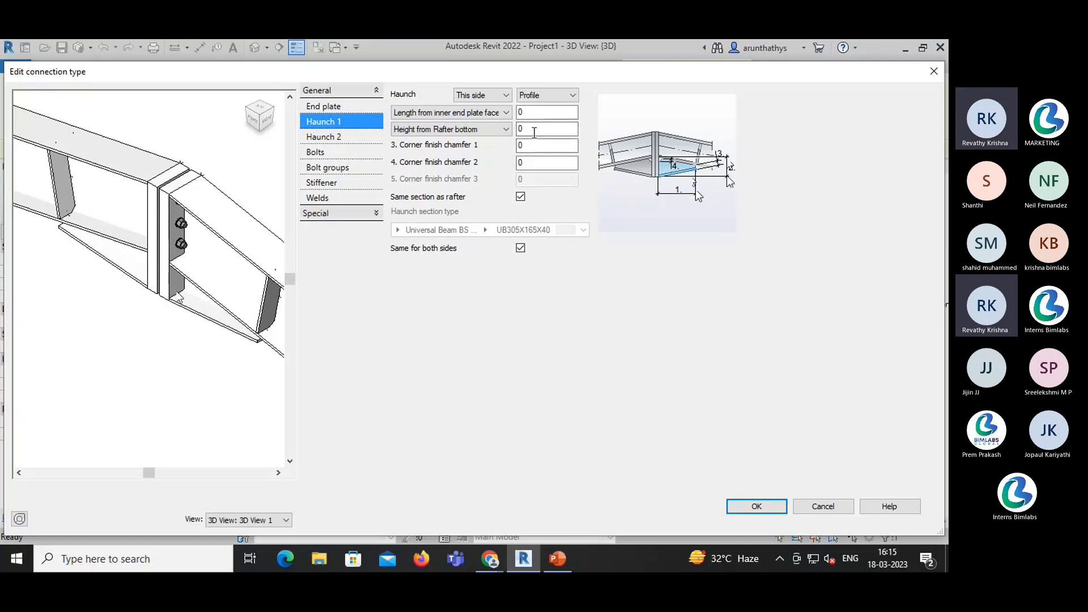
{"action": "left_click", "coordinate": [325, 137]}
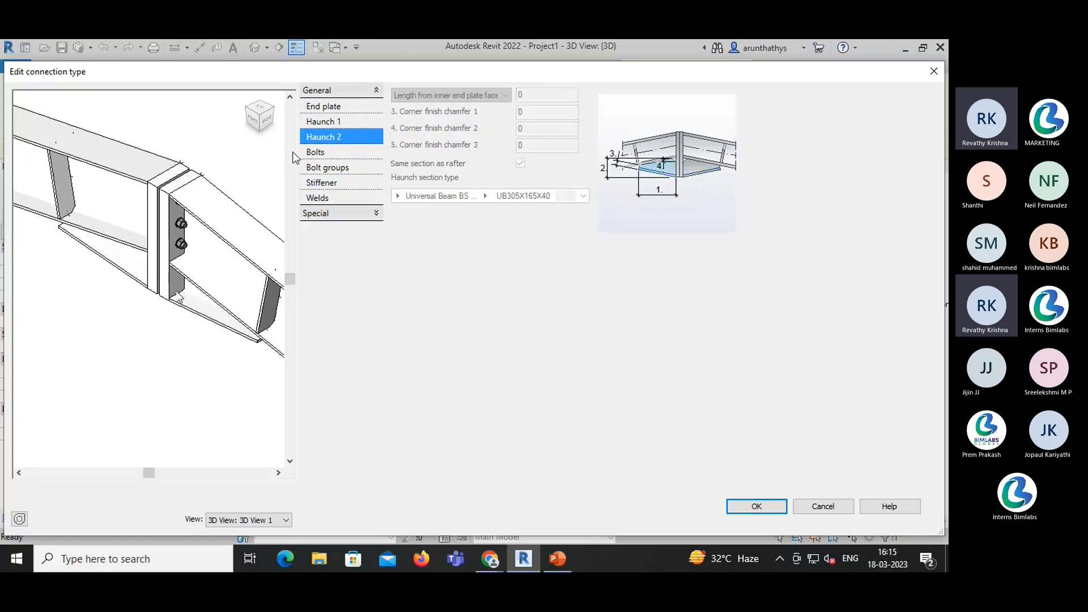
{"action": "left_click", "coordinate": [331, 122]}
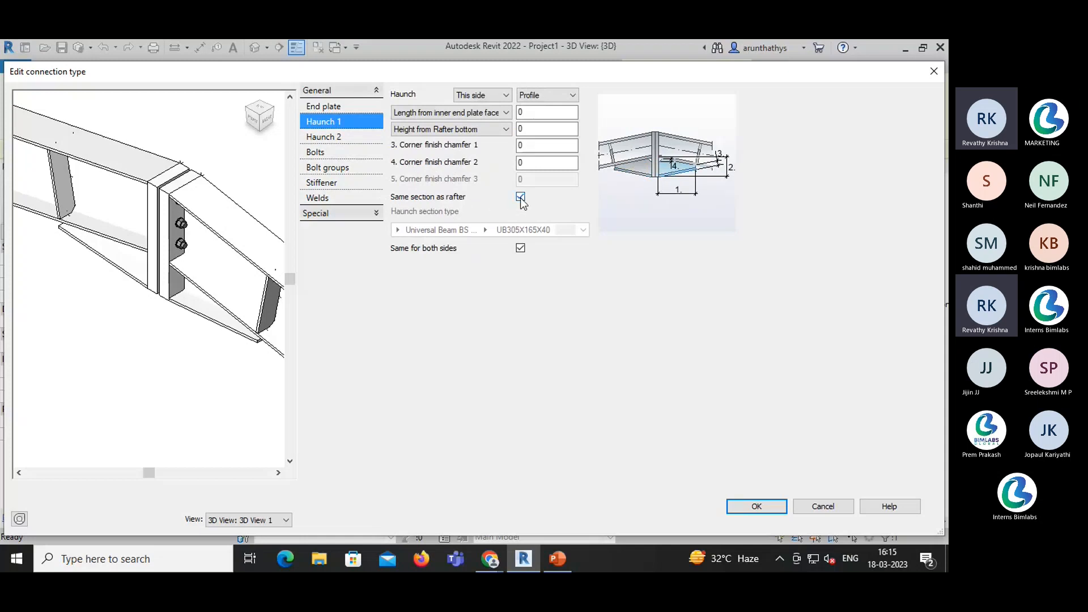
{"action": "left_click", "coordinate": [520, 249]}
{"action": "left_click", "coordinate": [322, 137]}
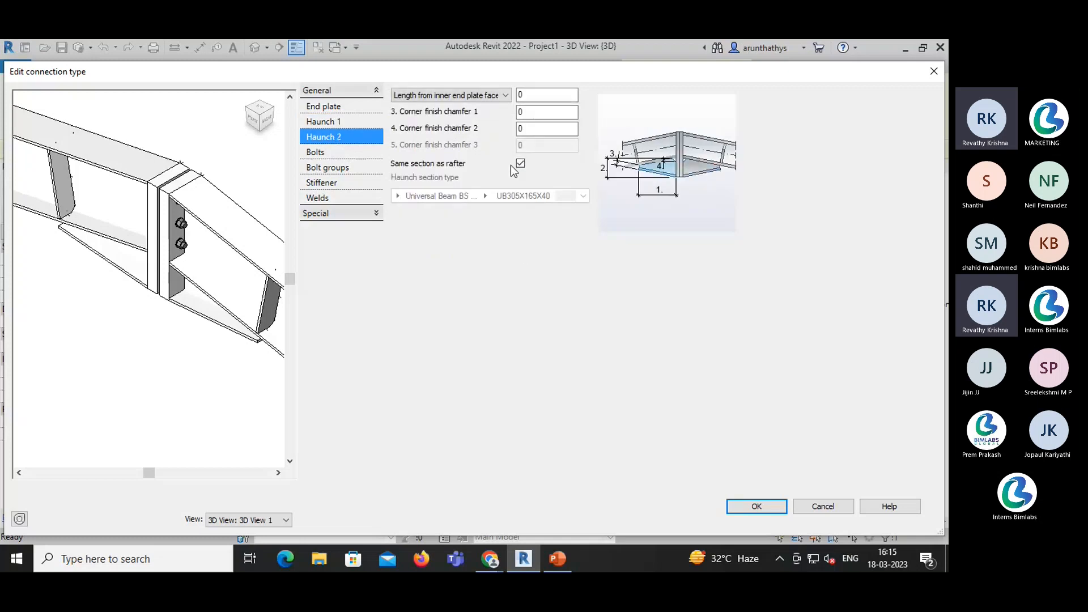
- Review the available bolt diameters and bolt types, and open the bolt group settings of the connection type
{"action": "left_click", "coordinate": [315, 153]}
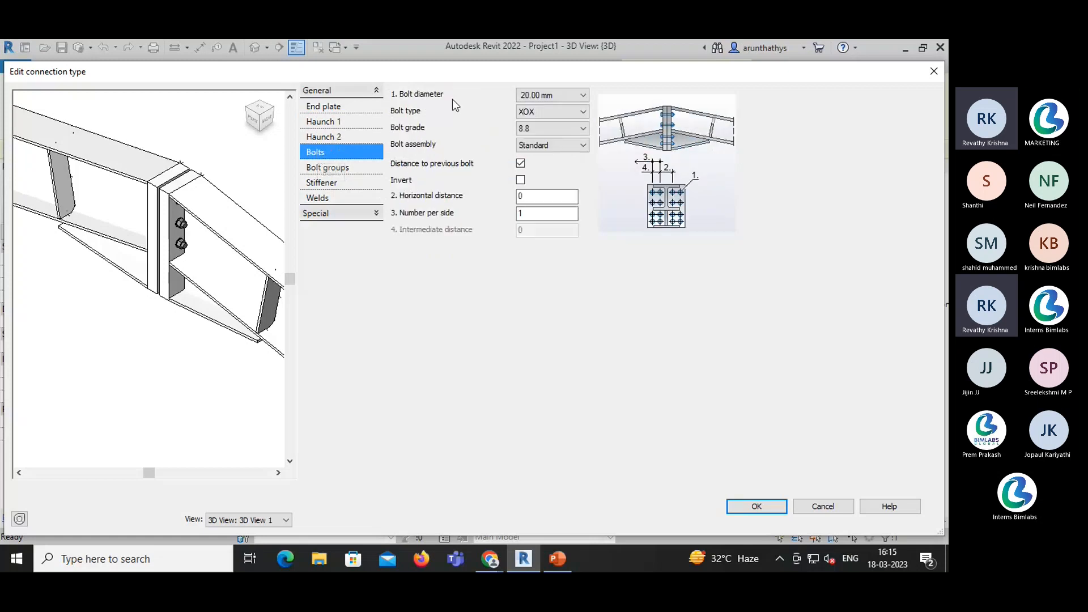
{"action": "left_click", "coordinate": [552, 94]}
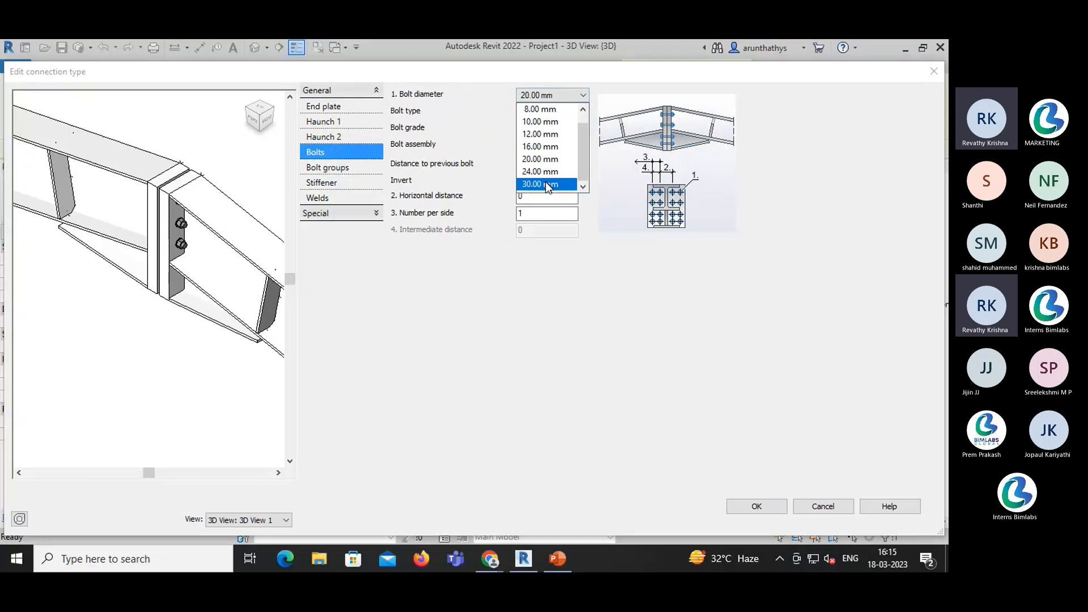
{"action": "scroll", "coordinate": [546, 182], "scroll_direction": "up", "scroll_amount": 1}
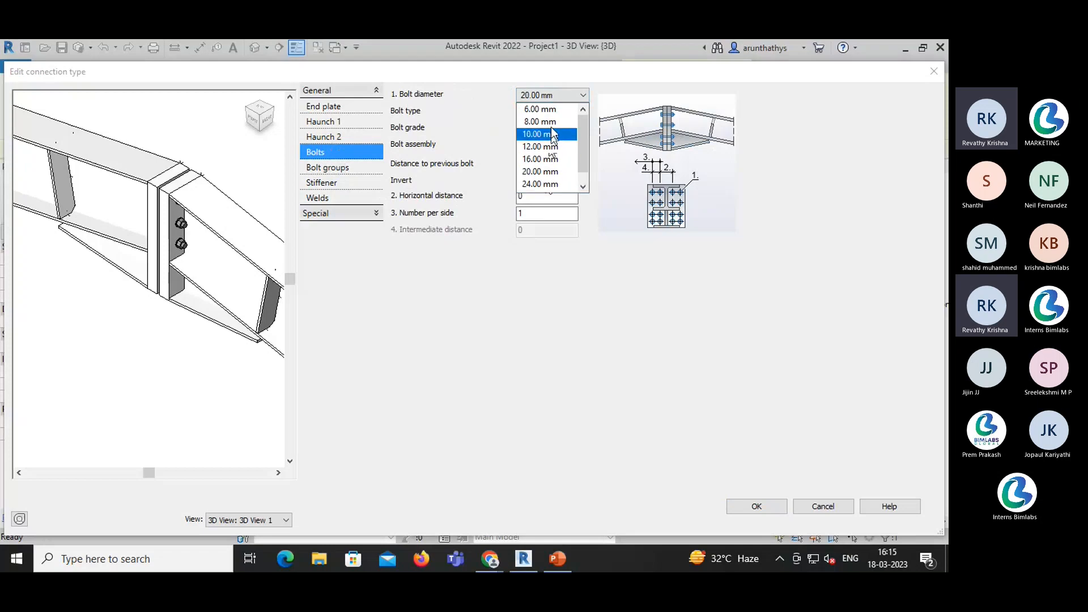
{"action": "left_click", "coordinate": [486, 128]}
{"action": "left_click", "coordinate": [539, 111]}
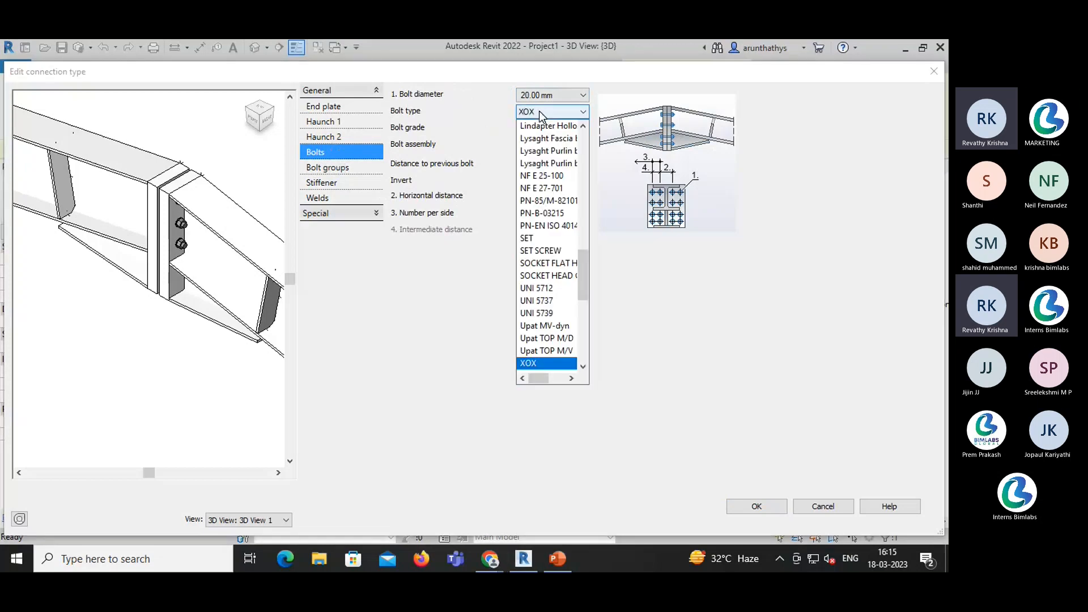
{"action": "scroll", "coordinate": [533, 312], "scroll_direction": "down", "scroll_amount": 5}
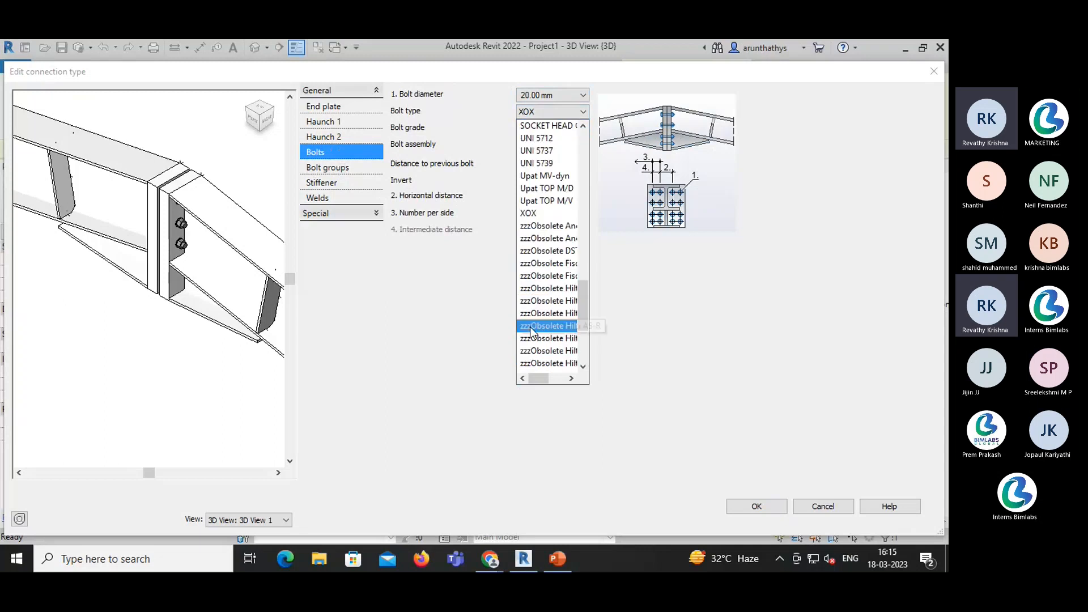
{"action": "scroll", "coordinate": [533, 311], "scroll_direction": "up", "scroll_amount": 12}
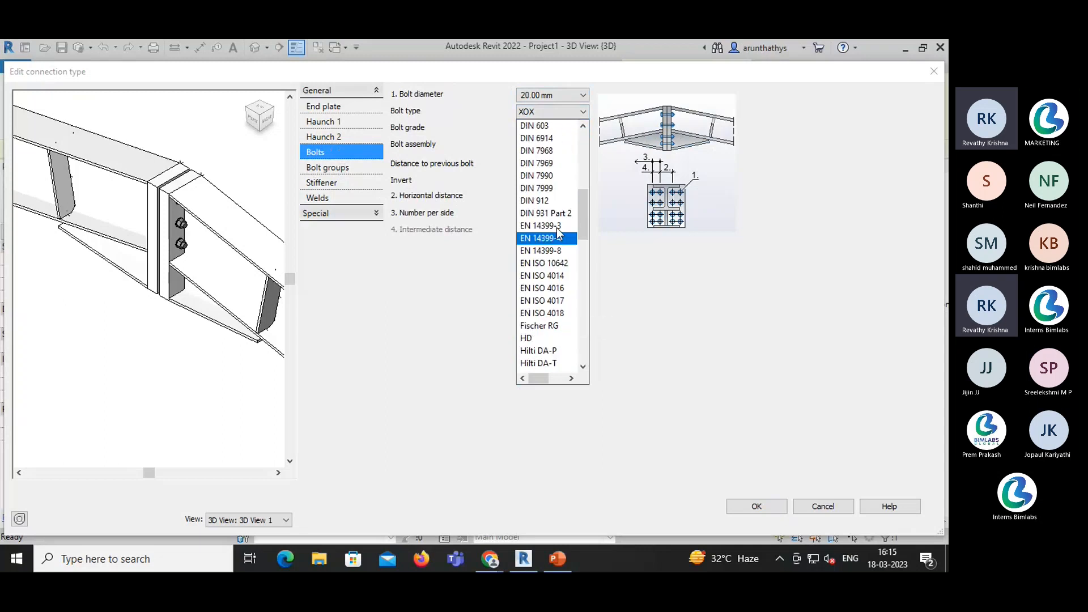
{"action": "left_click", "coordinate": [474, 152]}
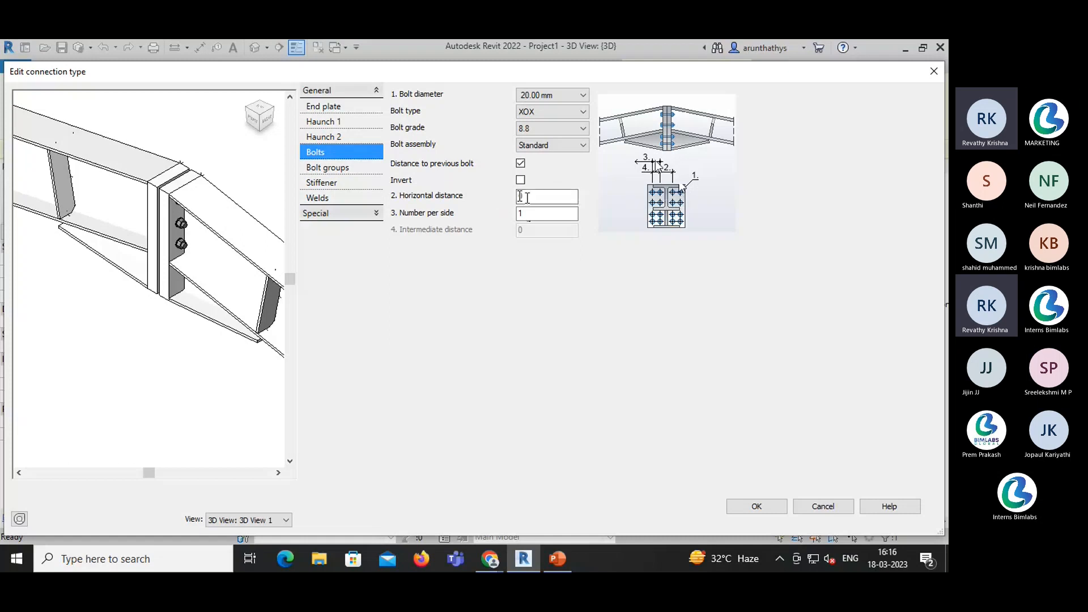
{"action": "left_click", "coordinate": [337, 170]}
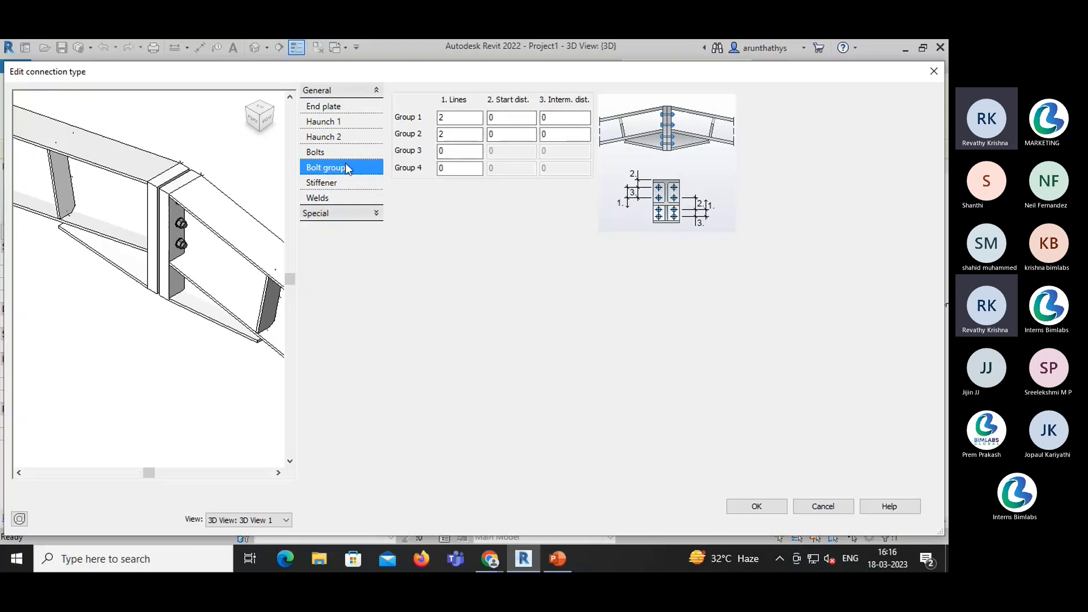
- Set Stiffener 1 and Stiffener 2 to half in the connection type's stiffener settings
{"action": "left_click", "coordinate": [321, 183]}
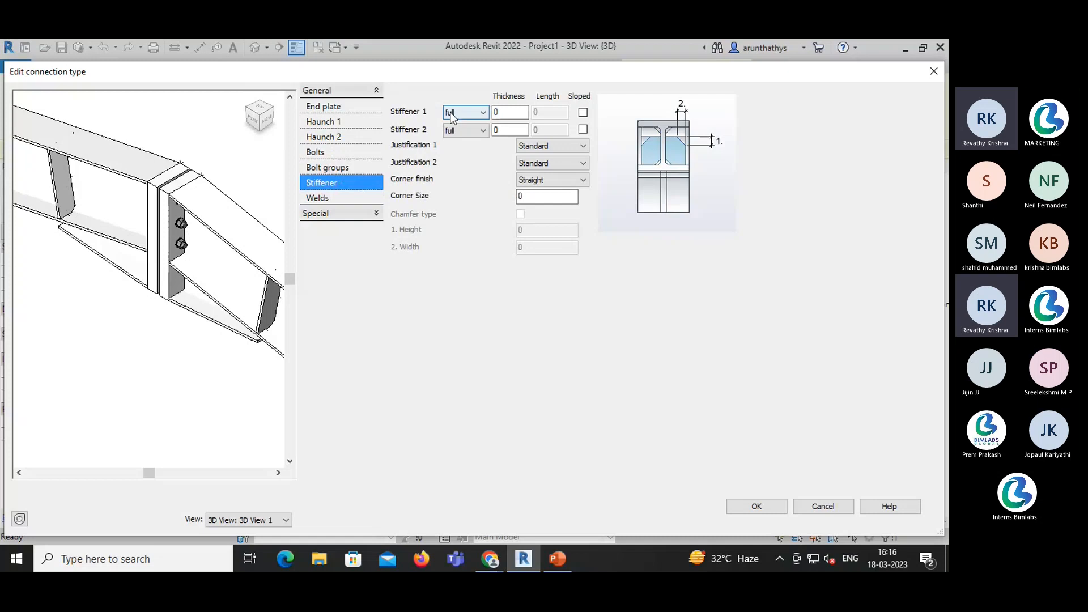
{"action": "left_click", "coordinate": [467, 113]}
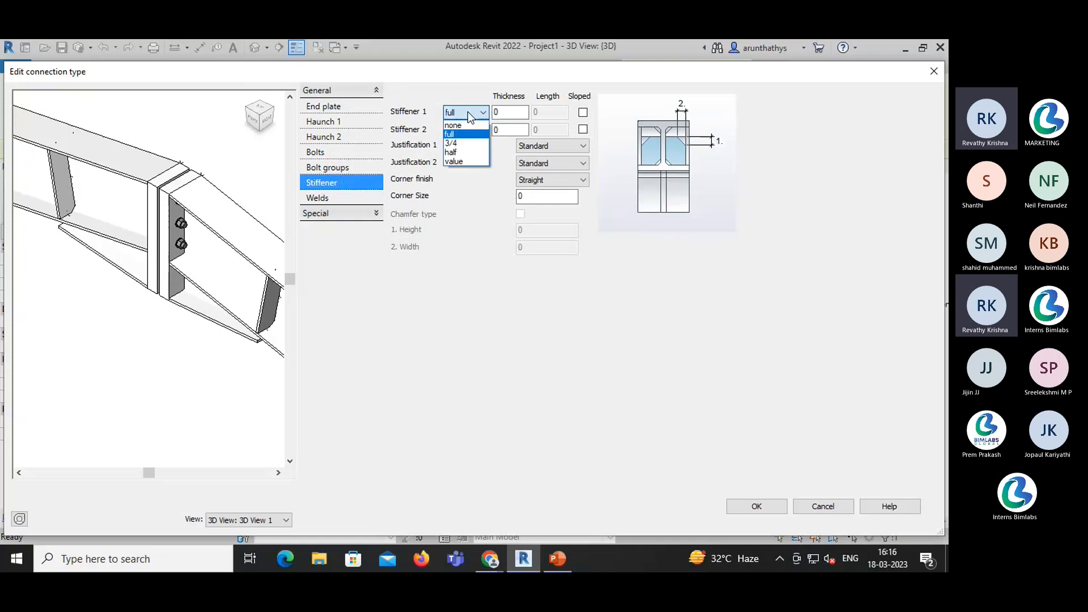
{"action": "left_click", "coordinate": [460, 152]}
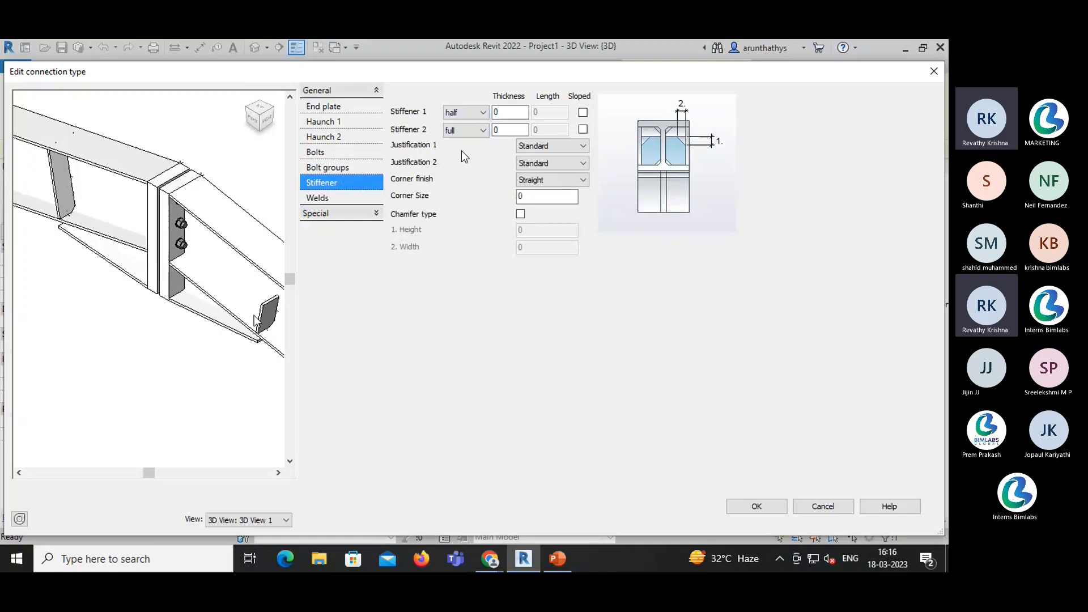
{"action": "left_click", "coordinate": [474, 128]}
{"action": "left_click", "coordinate": [464, 168]}
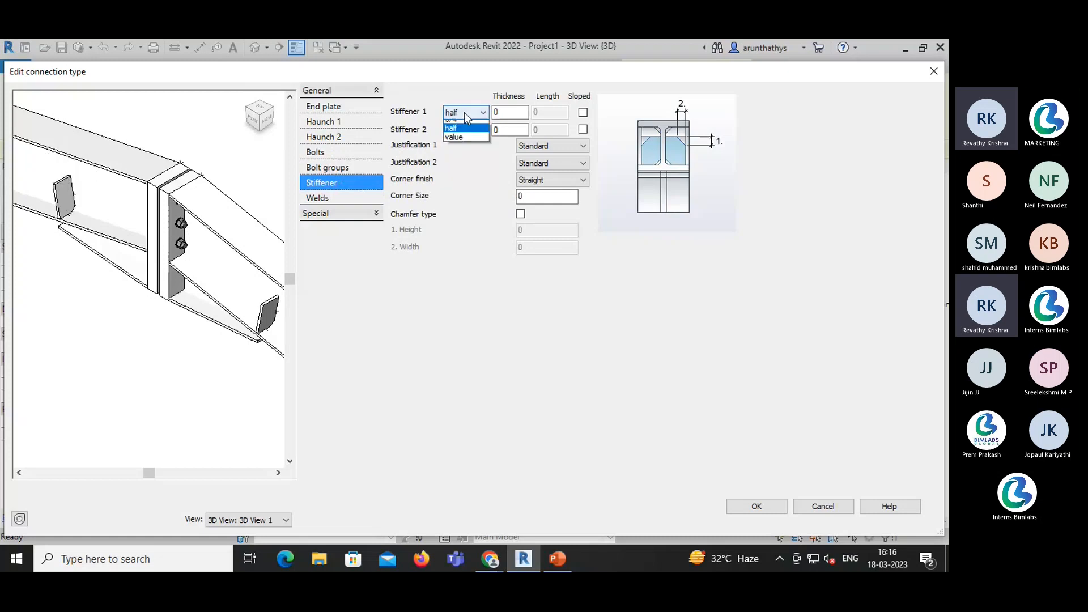
- Restore Stiffener 1 and Stiffener 2 to full
{"action": "left_click", "coordinate": [467, 134]}
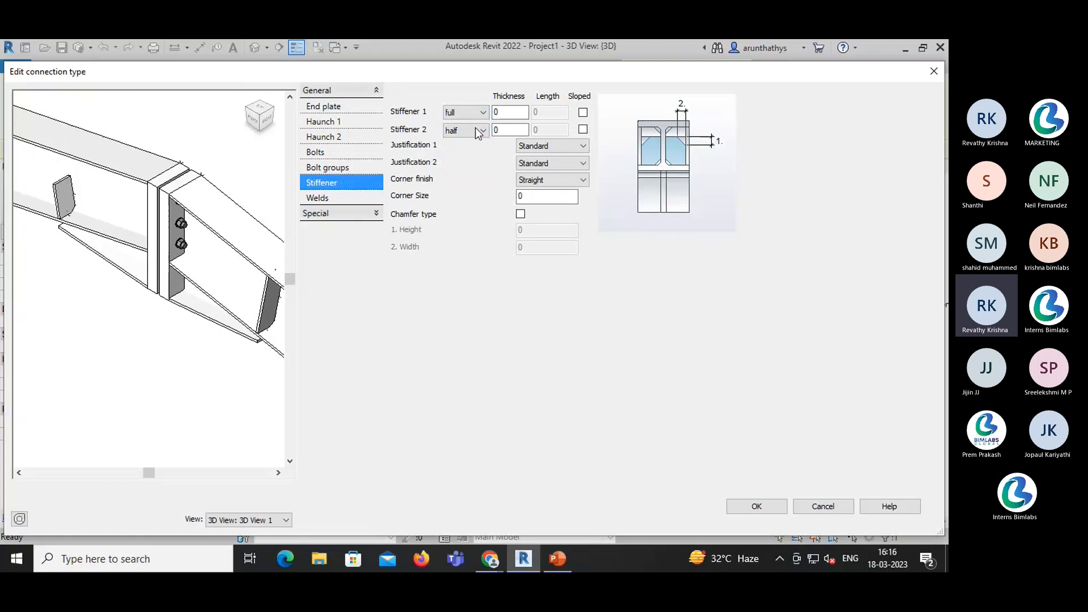
{"action": "left_click", "coordinate": [474, 130]}
{"action": "left_click", "coordinate": [465, 153]}
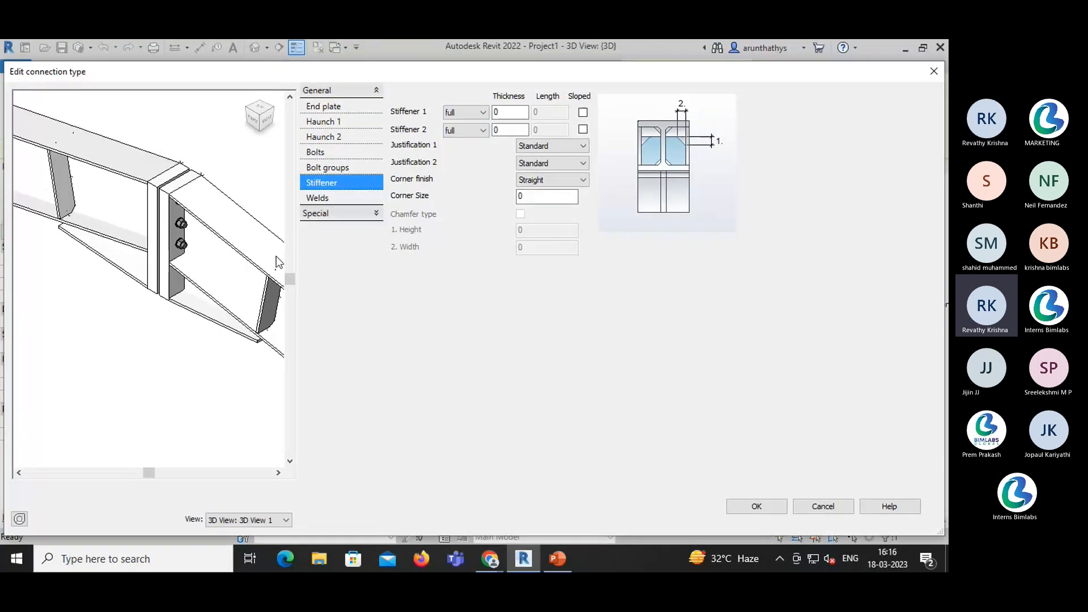
- Review the connection type's weld settings and the weld types available for the end plate at web
{"action": "left_click", "coordinate": [320, 199]}
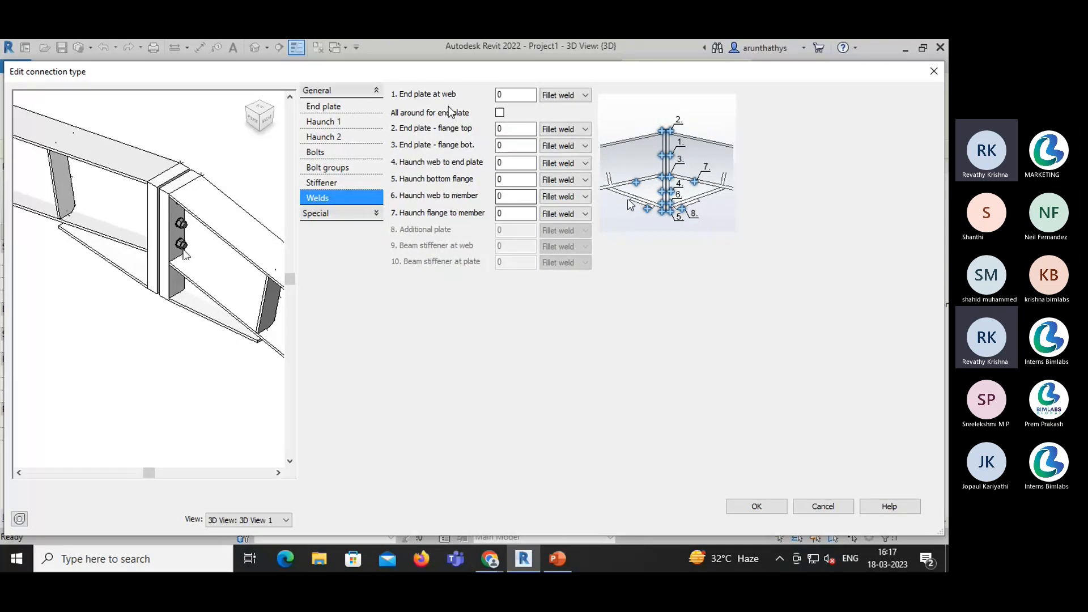
{"action": "left_click", "coordinate": [566, 92]}
{"action": "left_click", "coordinate": [519, 114]}
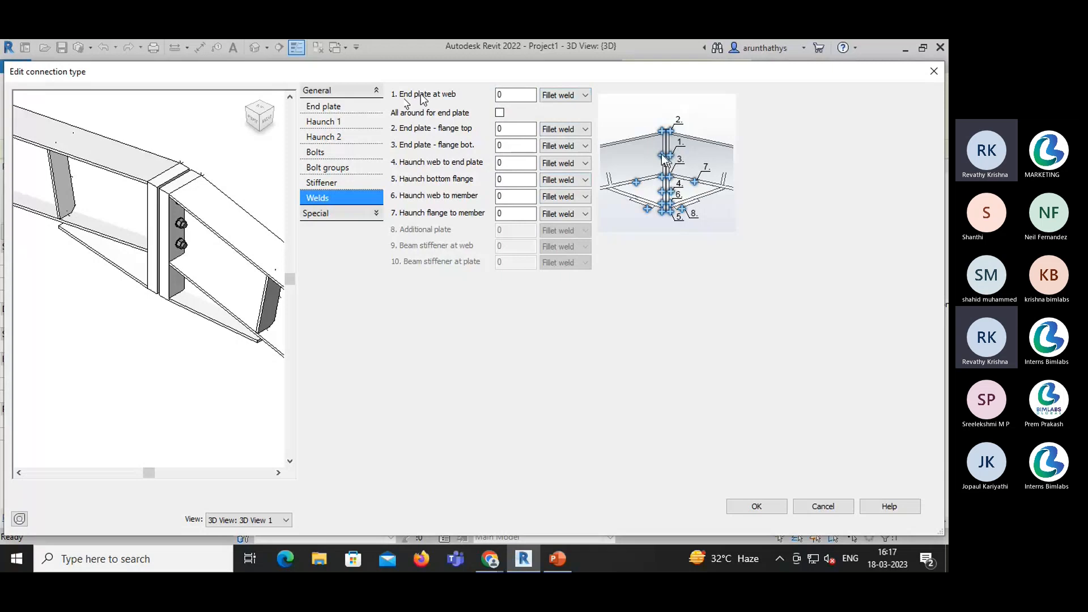
{"action": "left_click", "coordinate": [564, 94]}
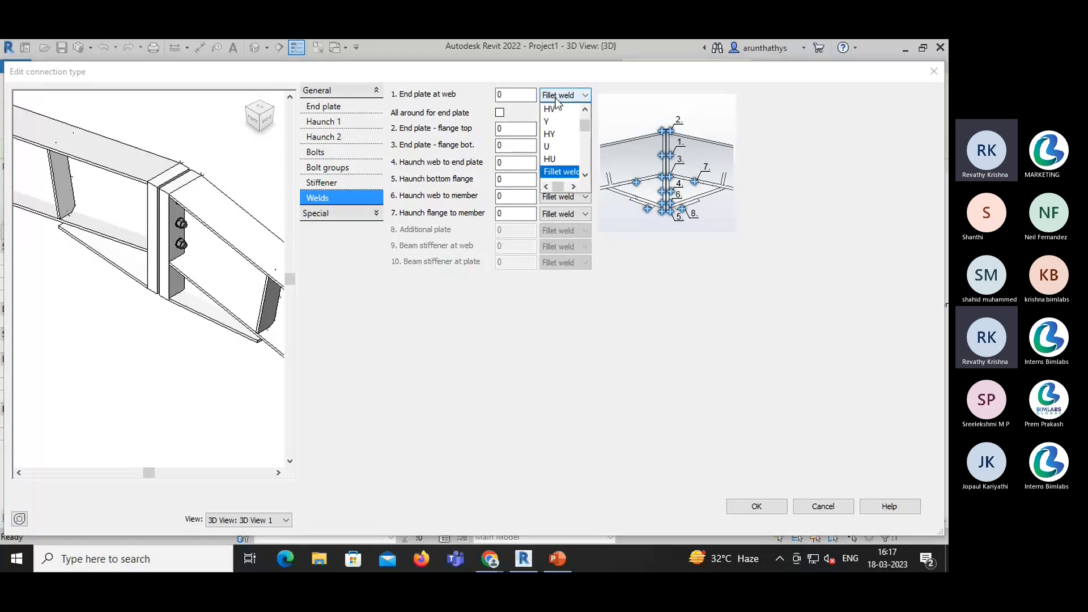
{"action": "scroll", "coordinate": [554, 148], "scroll_direction": "down", "scroll_amount": 3}
{"action": "scroll", "coordinate": [554, 154], "scroll_direction": "up", "scroll_amount": 5}
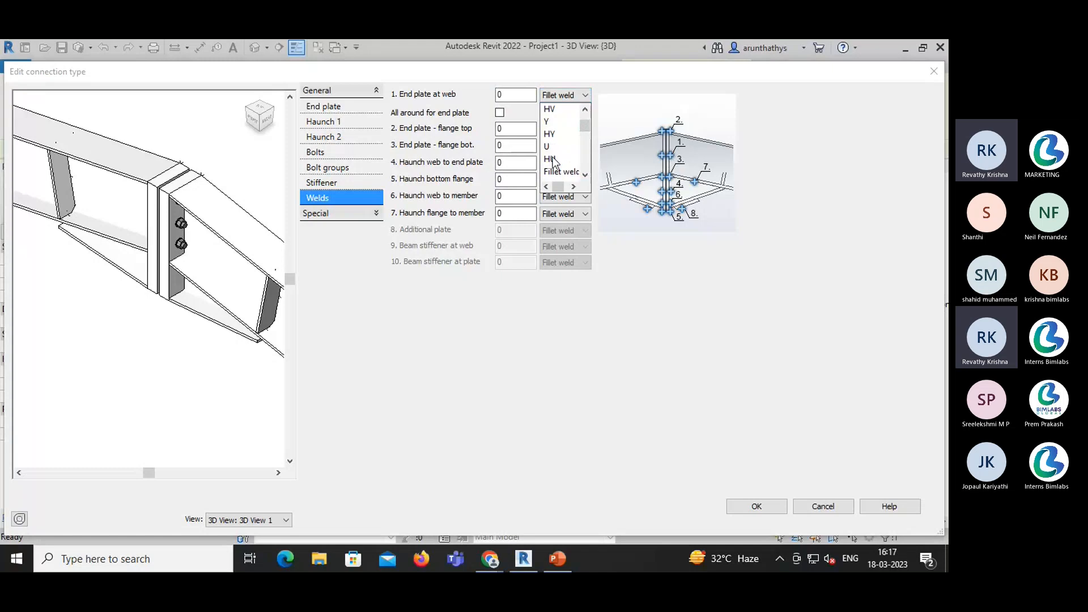
{"action": "left_click", "coordinate": [515, 95]}
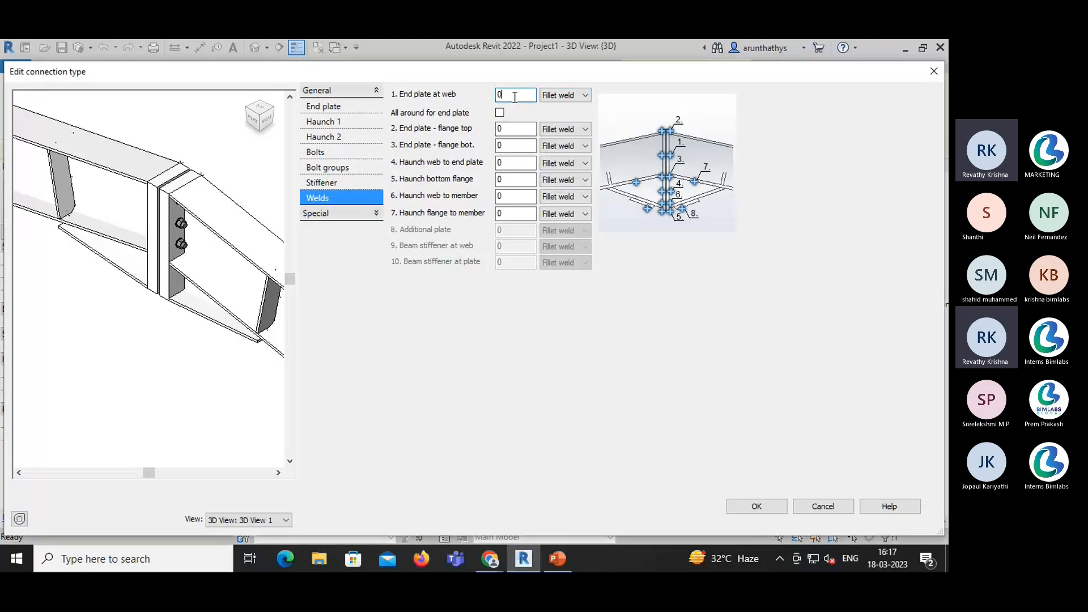
- Review the special settings for additional plates, reinforcing plates, galvanising holes, centre marks and beam stiffeners
{"action": "left_click", "coordinate": [335, 213]}
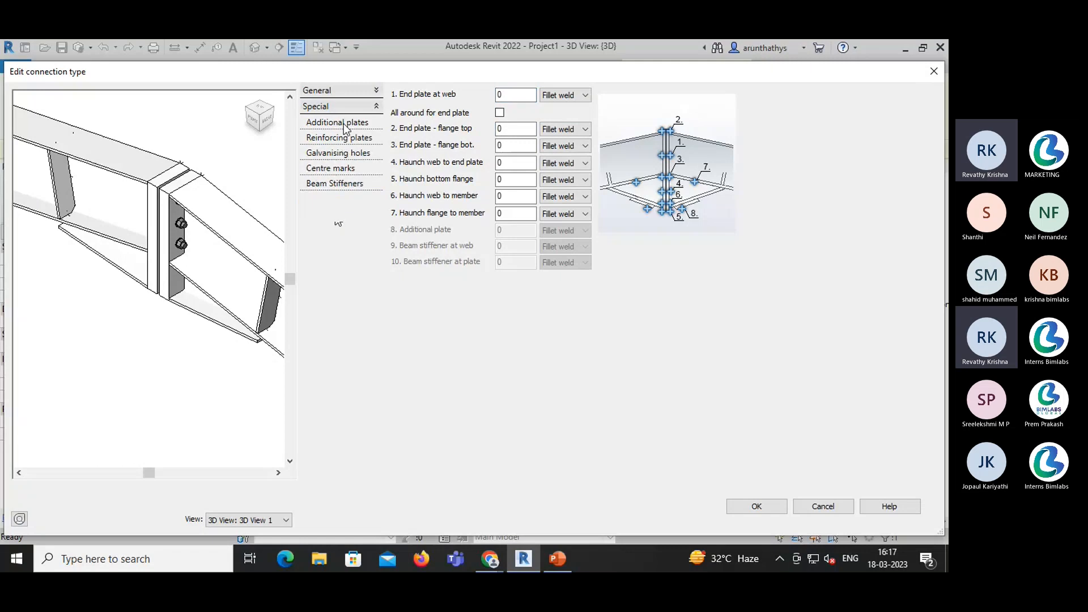
{"action": "left_click", "coordinate": [346, 125]}
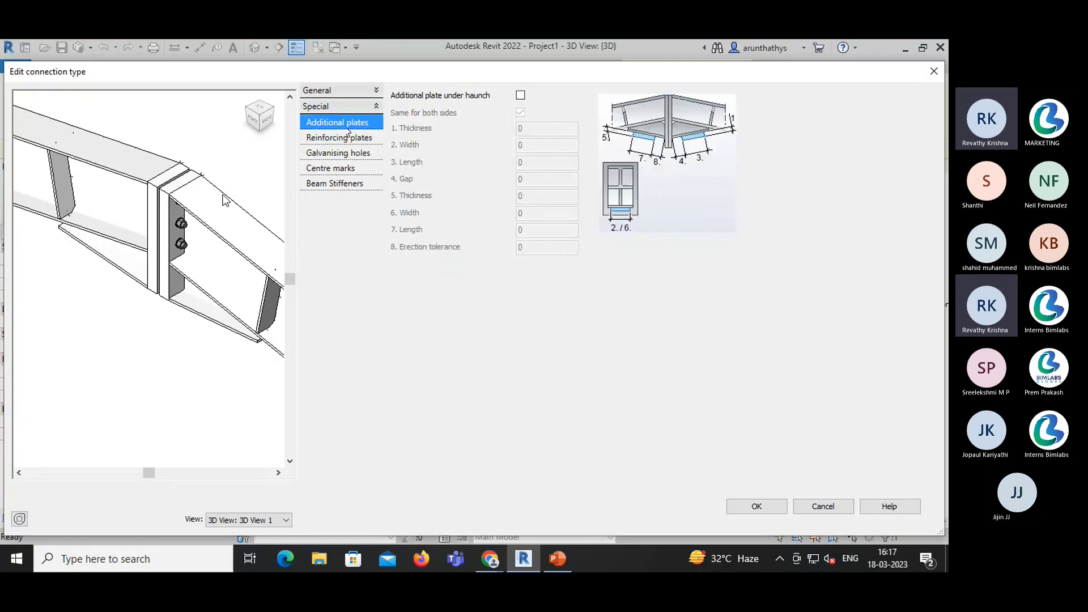
{"action": "left_click", "coordinate": [346, 140]}
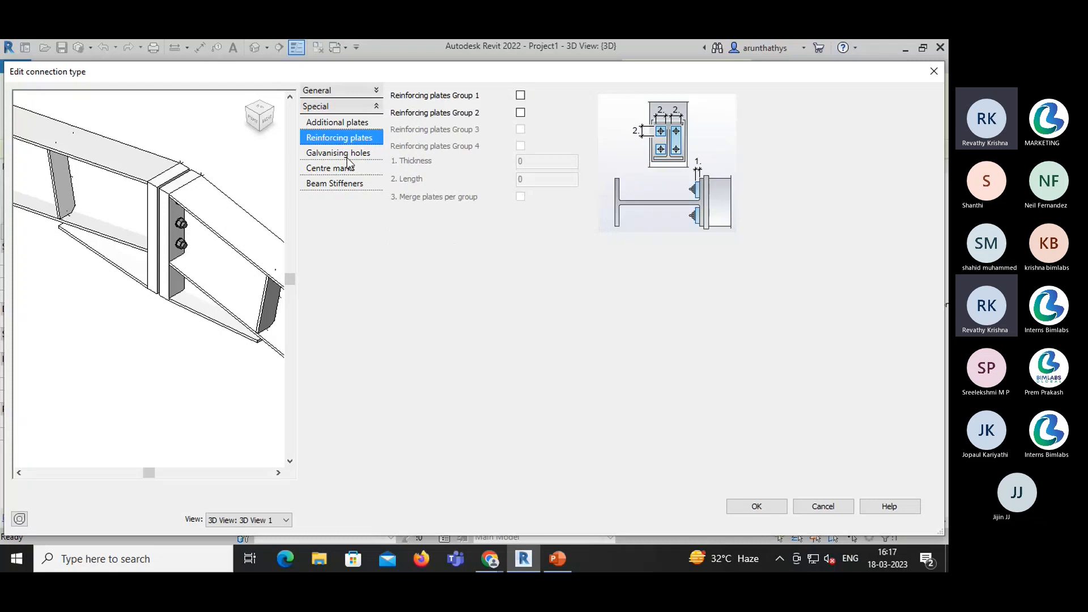
{"action": "left_click", "coordinate": [347, 154]}
{"action": "left_click", "coordinate": [344, 168]}
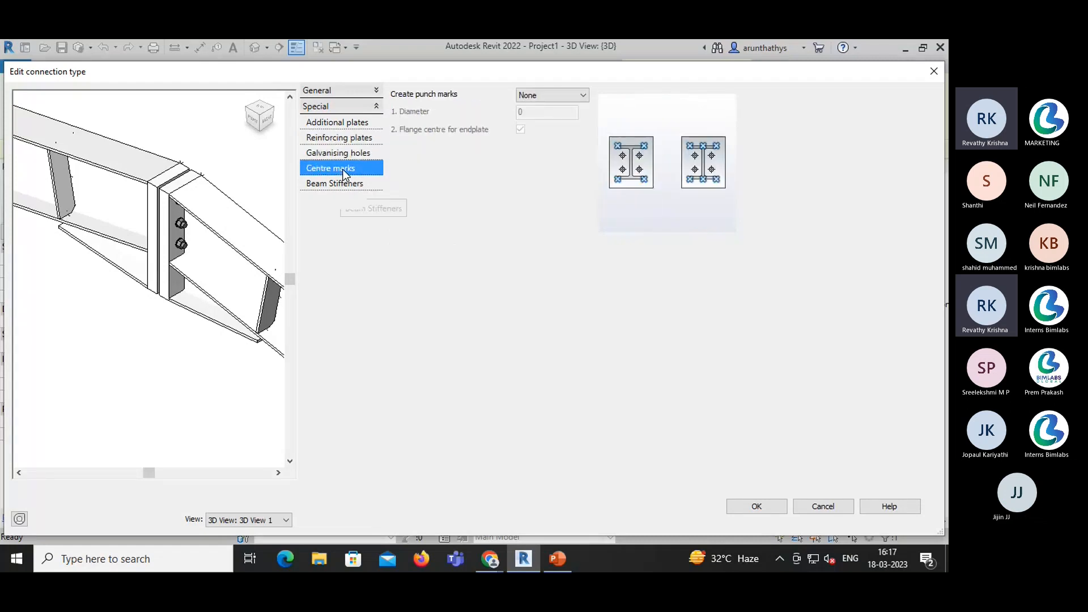
{"action": "left_click", "coordinate": [341, 184]}
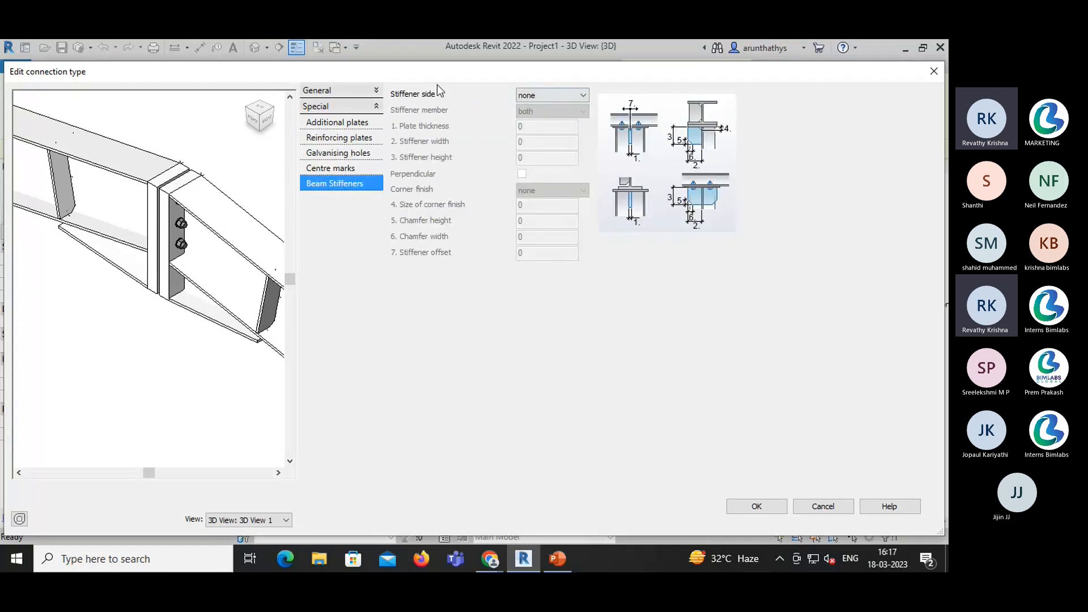
{"action": "left_click", "coordinate": [338, 123]}
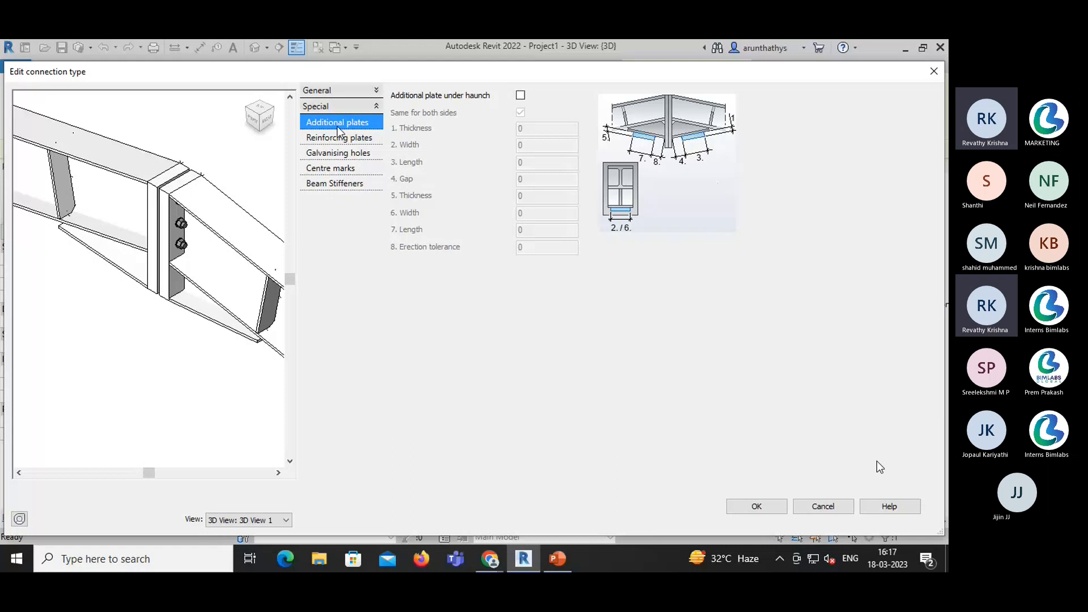
- Accept the edited parameters of the AH connection type and examine the apex haunch in the 3D model
{"action": "left_click", "coordinate": [763, 508]}
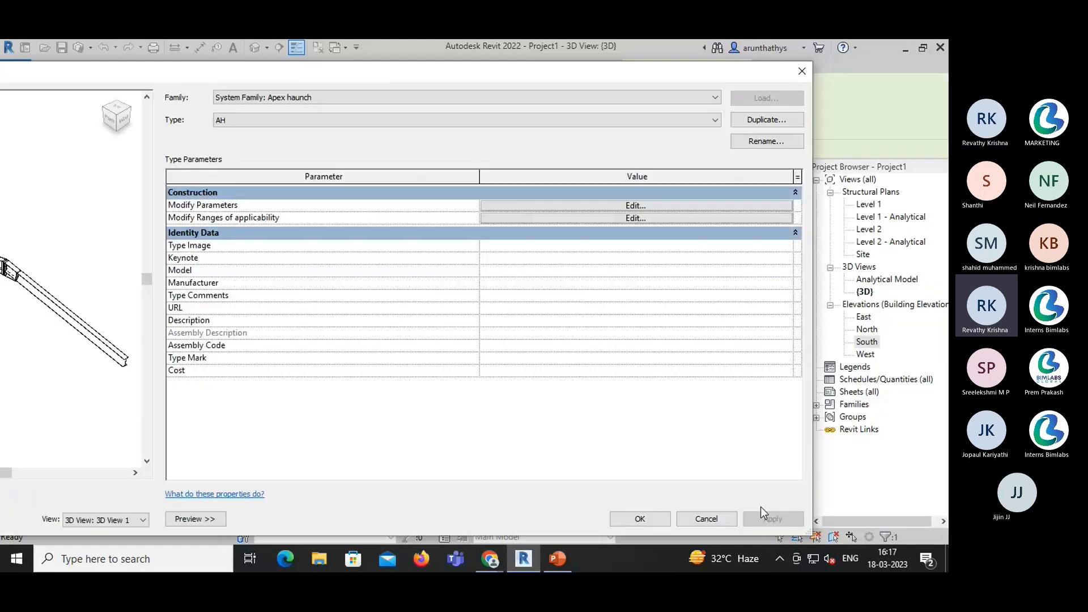
{"action": "left_click", "coordinate": [651, 519]}
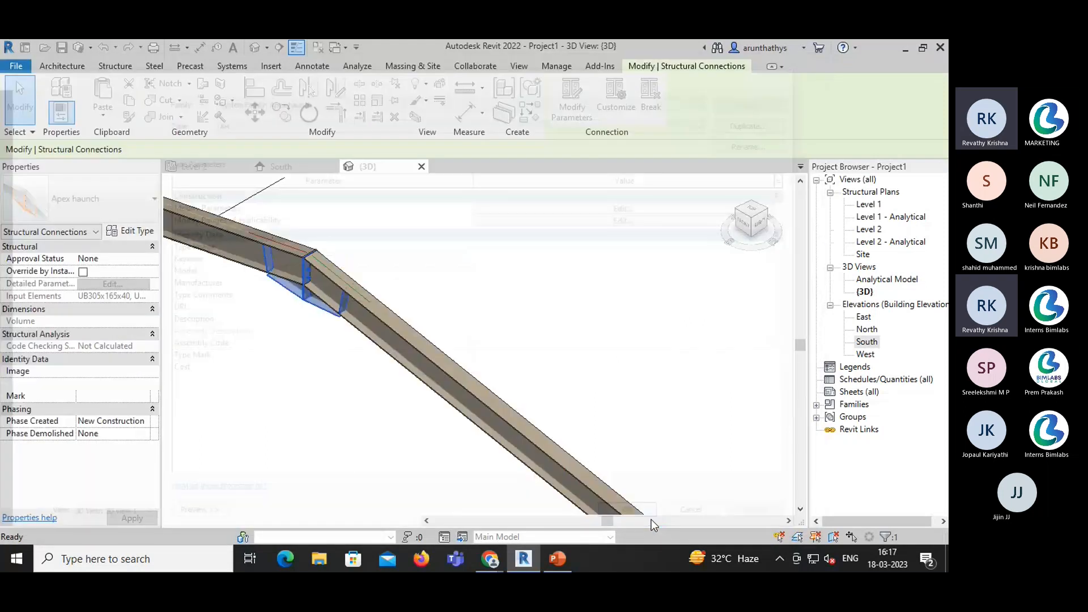
{"action": "left_click", "coordinate": [531, 290]}
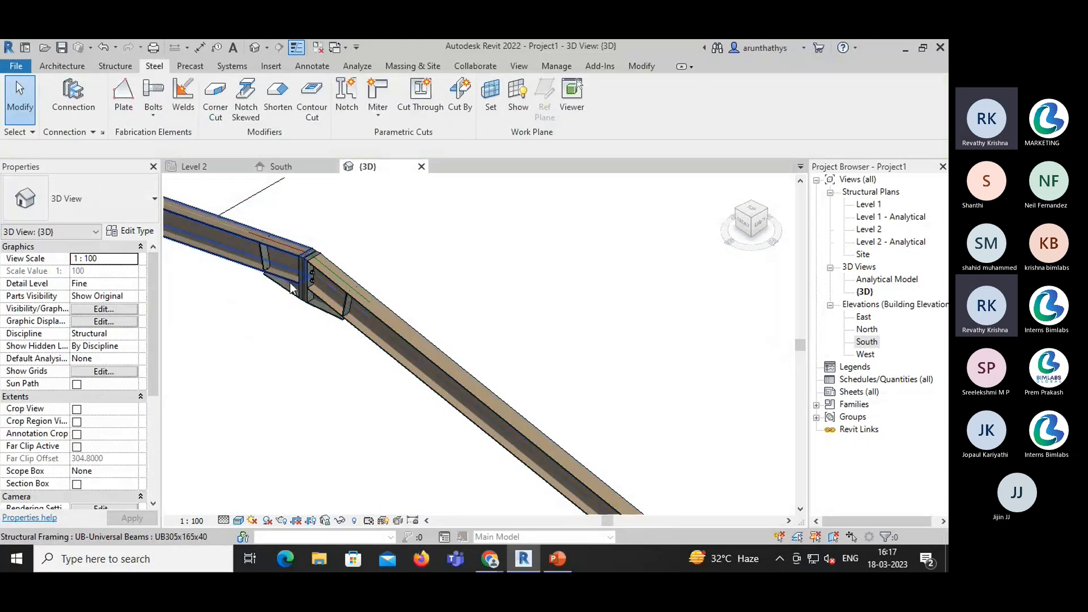
{"action": "scroll", "coordinate": [302, 277], "scroll_direction": "up", "scroll_amount": 3}
{"action": "scroll", "coordinate": [310, 266], "scroll_direction": "up", "scroll_amount": 3}
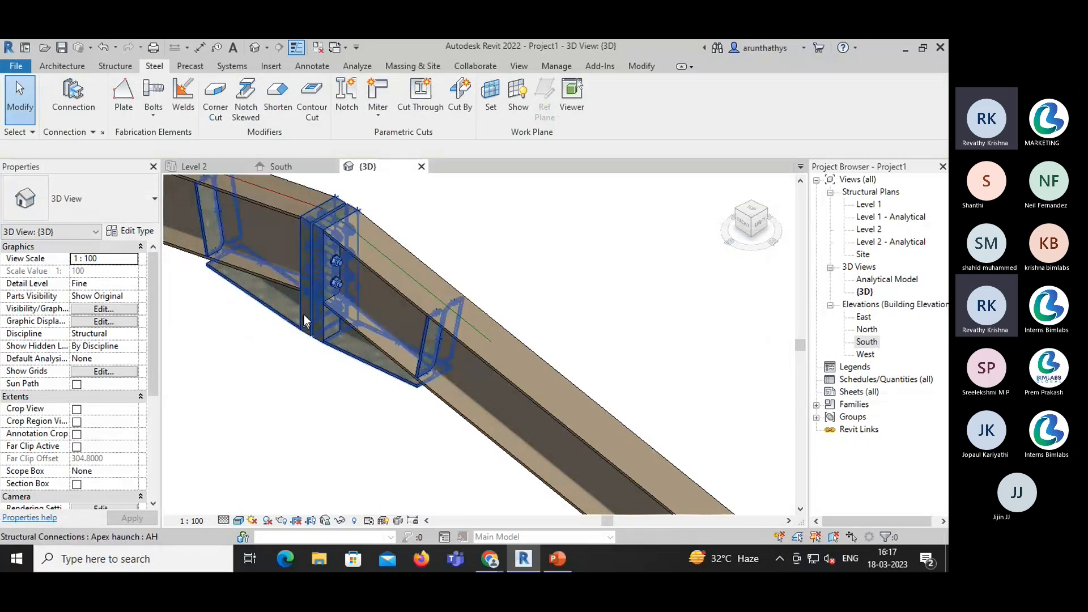
{"action": "scroll", "coordinate": [300, 328], "scroll_direction": "down", "scroll_amount": 4}
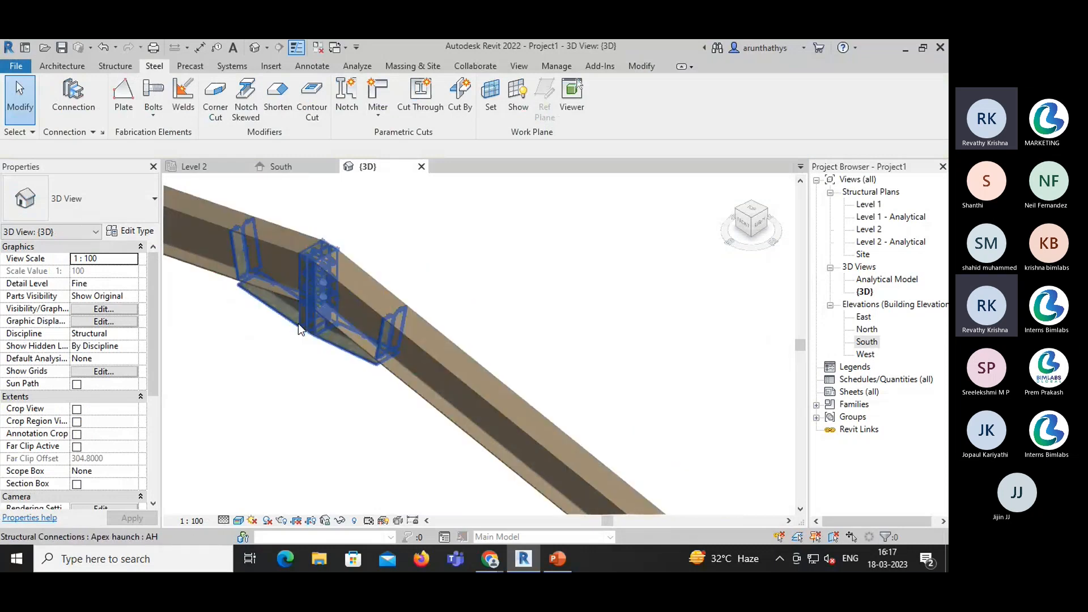
{"action": "scroll", "coordinate": [298, 377], "scroll_direction": "down", "scroll_amount": 5}
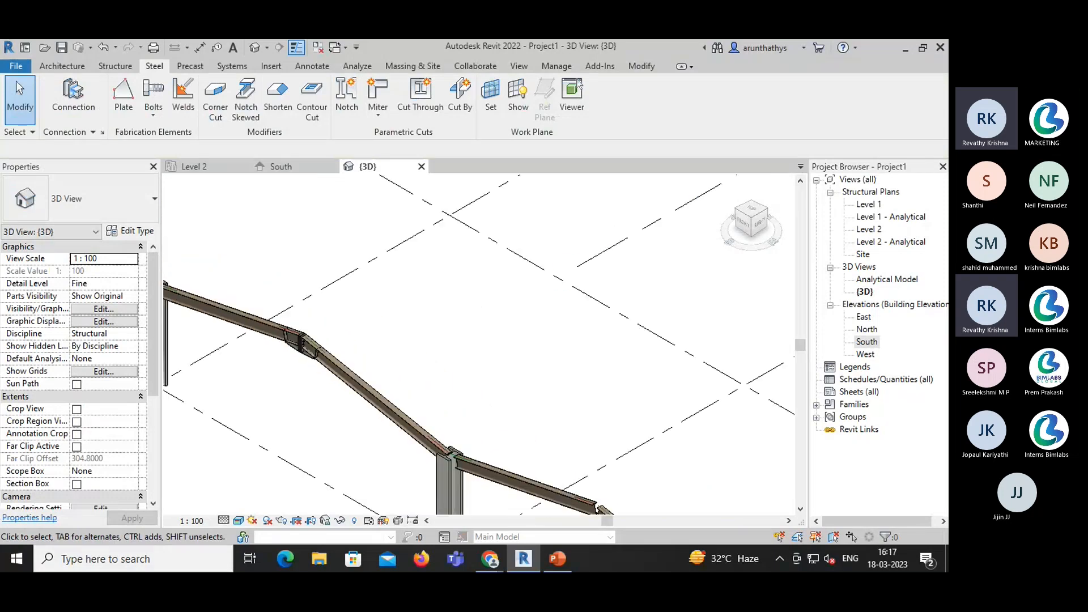
- Place a Clip angle structural connection between the end column and the pitched beam that meets its top
{"action": "middle_click_drag", "start_coordinate": [310, 418], "coordinate": [379, 334]}
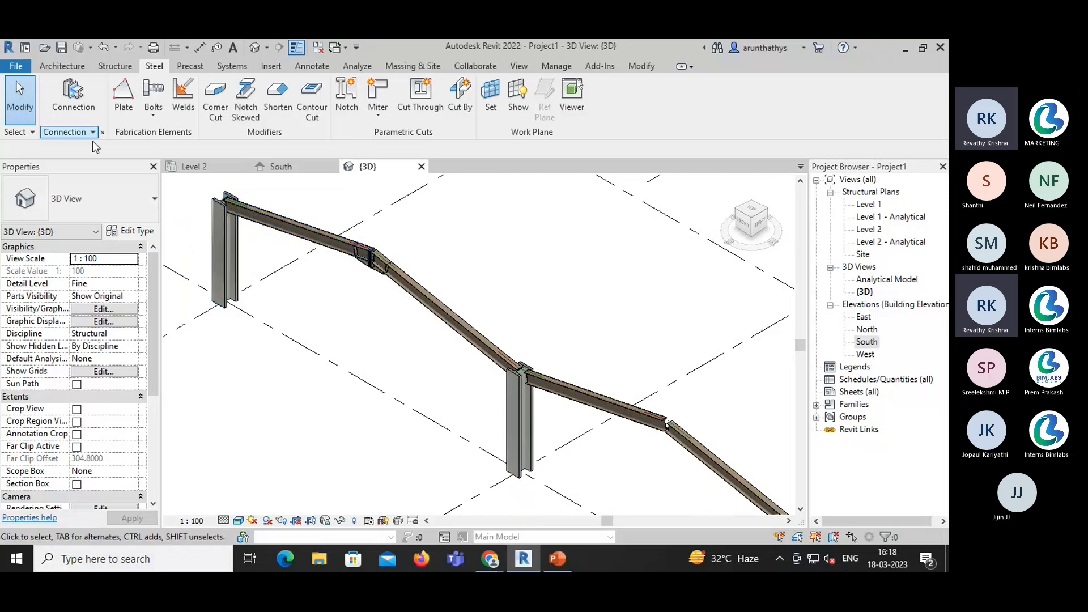
{"action": "left_click", "coordinate": [84, 103]}
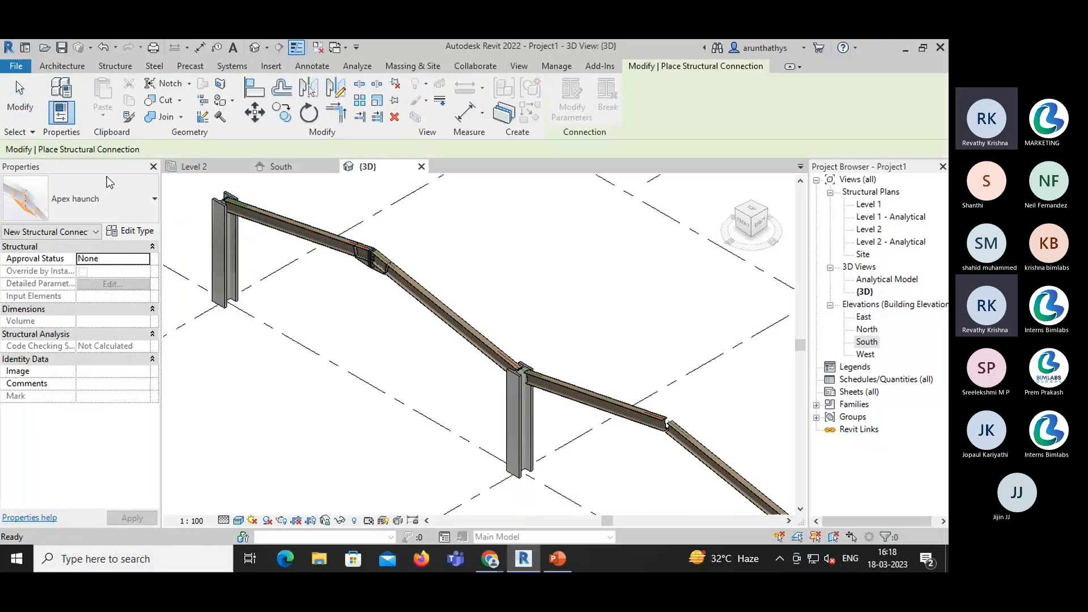
{"action": "left_click", "coordinate": [115, 206]}
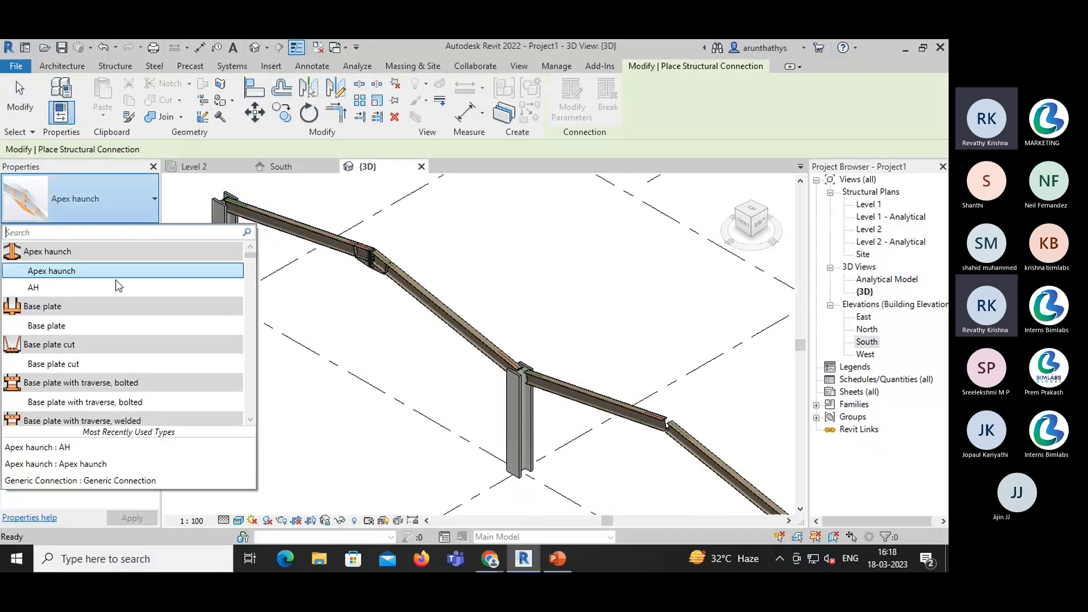
{"action": "scroll", "coordinate": [123, 352], "scroll_direction": "down", "scroll_amount": 5}
{"action": "scroll", "coordinate": [122, 390], "scroll_direction": "down", "scroll_amount": 5}
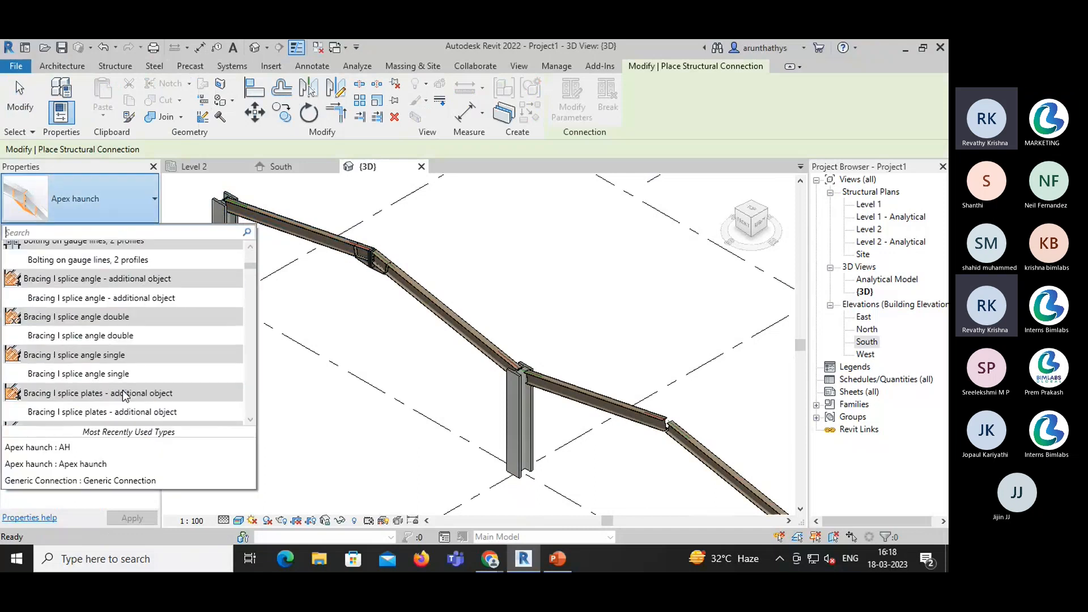
{"action": "scroll", "coordinate": [123, 391], "scroll_direction": "down", "scroll_amount": 5}
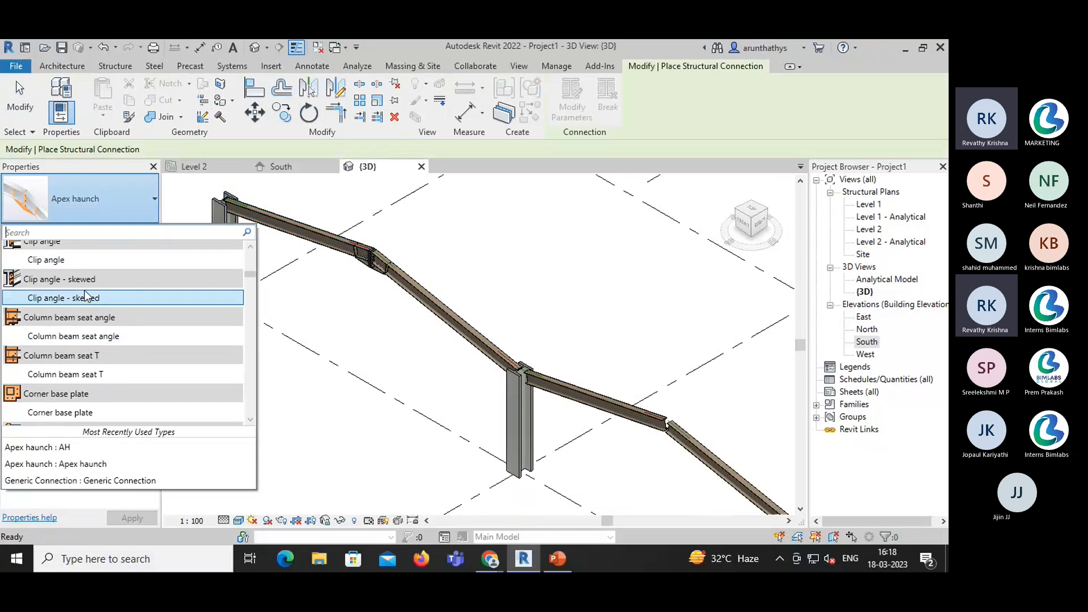
{"action": "mouse_move", "coordinate": [97, 260]}
{"action": "left_click", "coordinate": [107, 262]}
{"action": "left_click", "coordinate": [229, 266]}
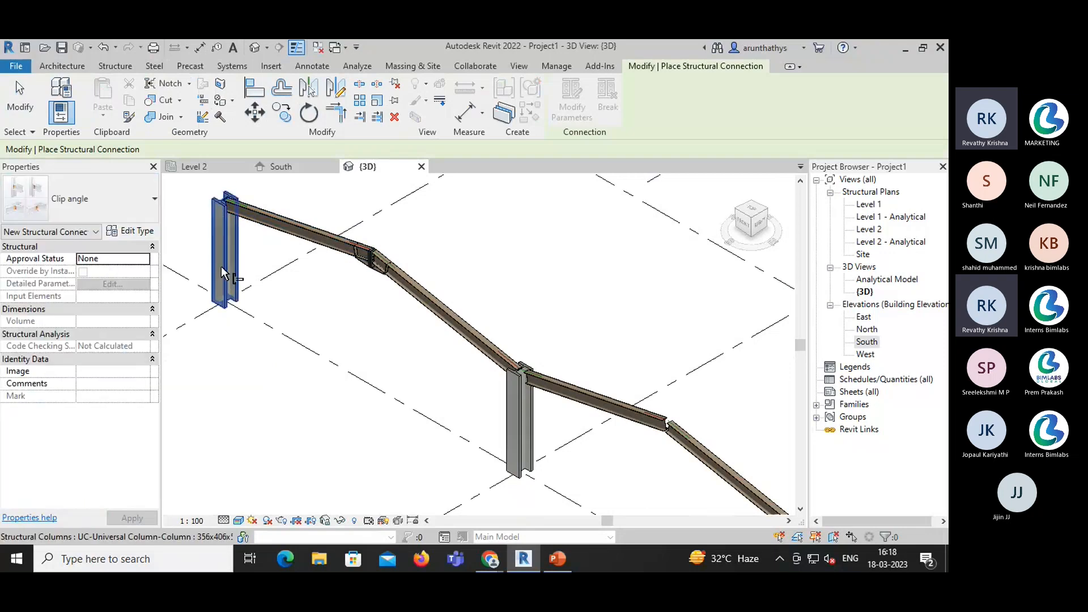
{"action": "left_click", "coordinate": [270, 228]}
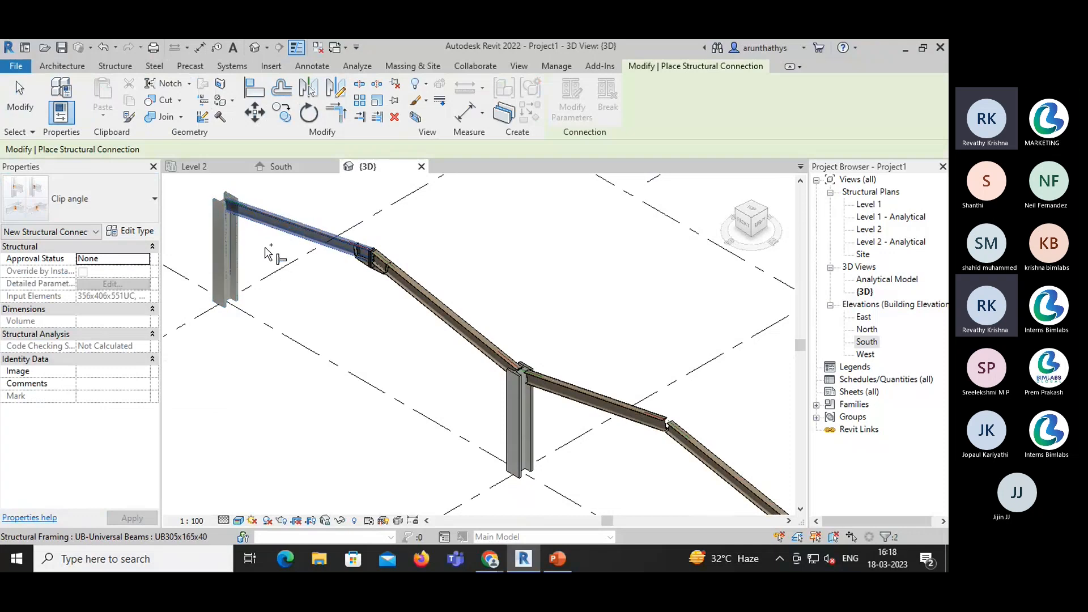
{"action": "key", "text": "Return"}
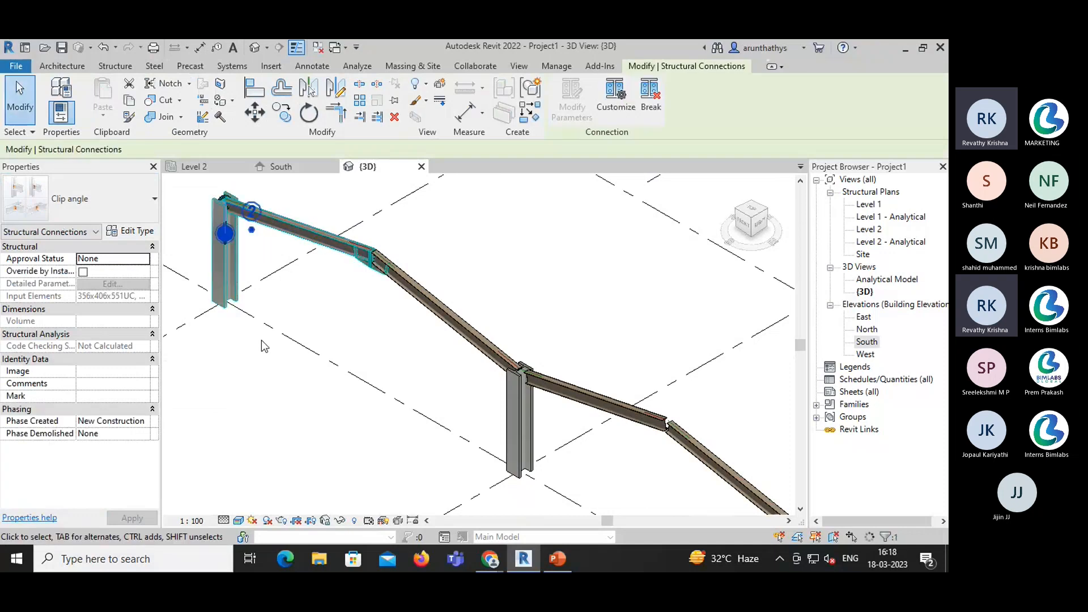
{"action": "key", "text": "Escape"}
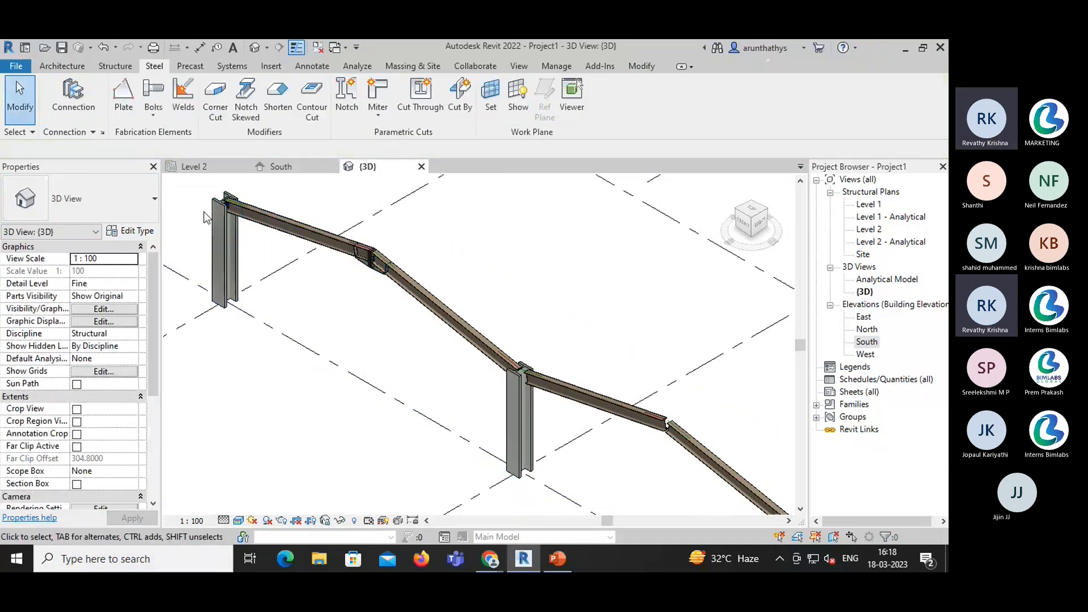
- Examine the clip angle connection at the end column up close, including its input elements, and return to the overall frame
{"action": "scroll", "coordinate": [229, 207], "scroll_direction": "up", "scroll_amount": 2}
{"action": "scroll", "coordinate": [229, 206], "scroll_direction": "up", "scroll_amount": 5}
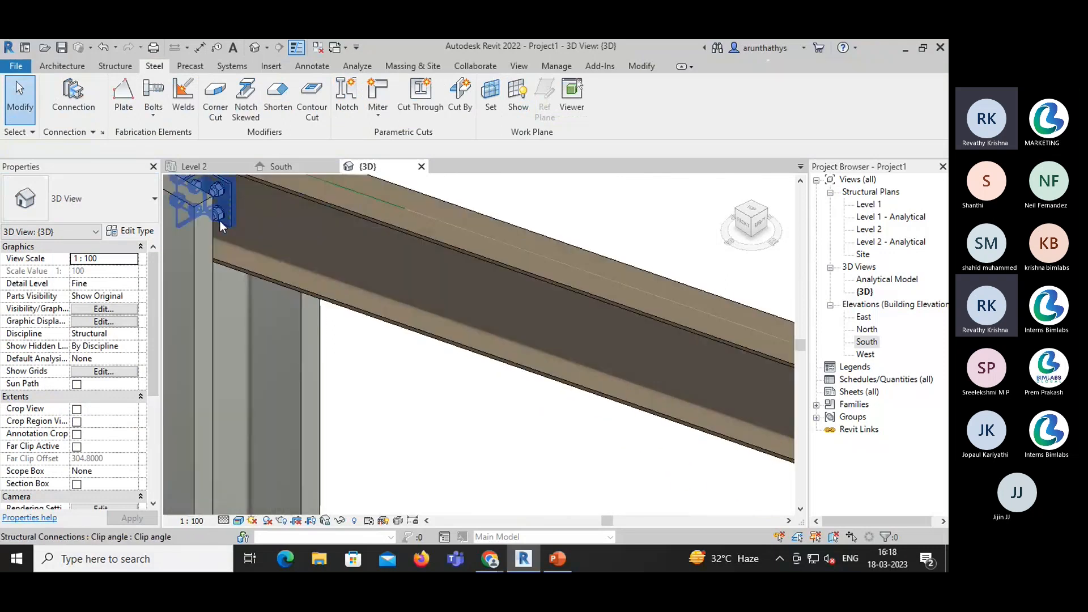
{"action": "scroll", "coordinate": [217, 221], "scroll_direction": "down", "scroll_amount": 3}
{"action": "left_click", "coordinate": [216, 212]}
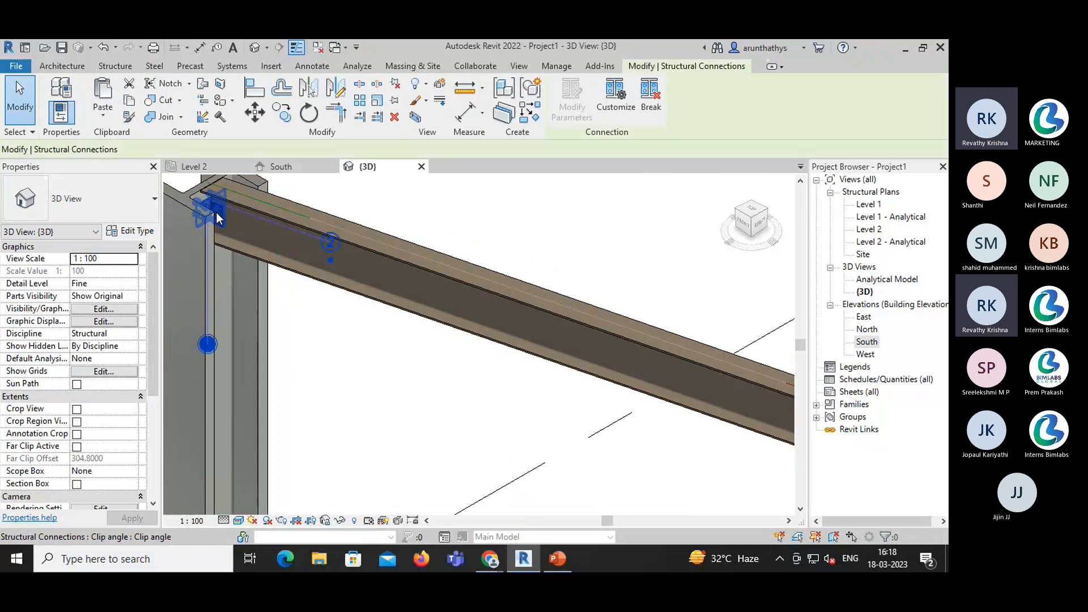
{"action": "left_click", "coordinate": [366, 376]}
{"action": "scroll", "coordinate": [341, 389], "scroll_direction": "down", "scroll_amount": 4}
{"action": "middle_click_drag", "start_coordinate": [387, 430], "coordinate": [273, 298]}
{"action": "scroll", "coordinate": [323, 362], "scroll_direction": "down", "scroll_amount": 4}
{"action": "scroll", "coordinate": [323, 362], "scroll_direction": "down", "scroll_amount": 2}
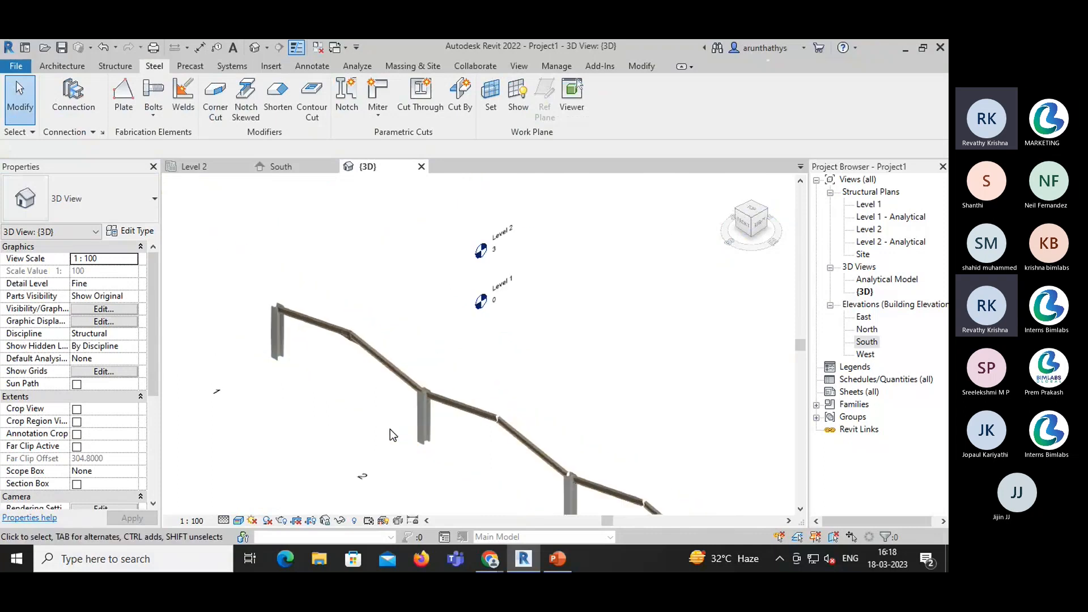
- Place a Clip angle structural connection between the grid 5 end column and the pitched beam meeting its top
{"action": "middle_click_drag", "start_coordinate": [390, 429], "coordinate": [271, 304]}
{"action": "key", "text": "Return"}
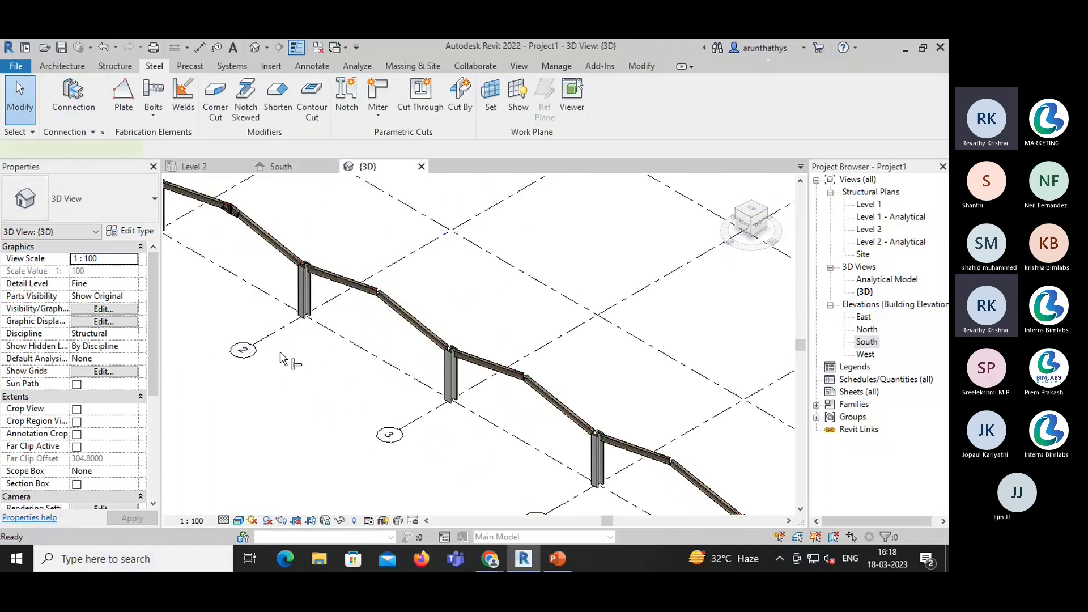
{"action": "scroll", "coordinate": [418, 462], "scroll_direction": "down", "scroll_amount": 4}
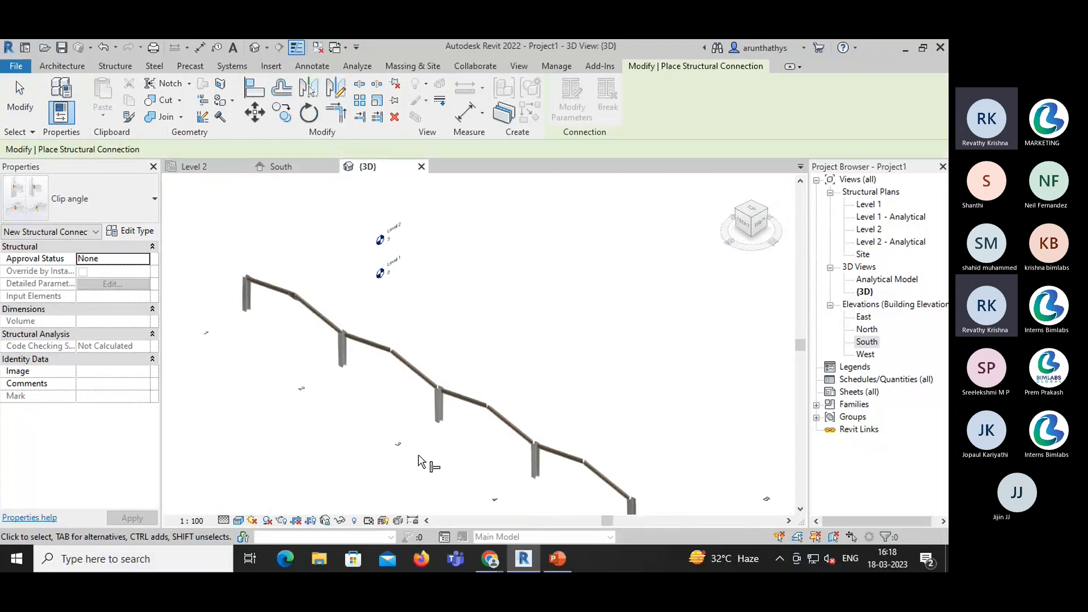
{"action": "middle_click_drag", "start_coordinate": [489, 471], "coordinate": [325, 361]}
{"action": "scroll", "coordinate": [453, 397], "scroll_direction": "up", "scroll_amount": 5}
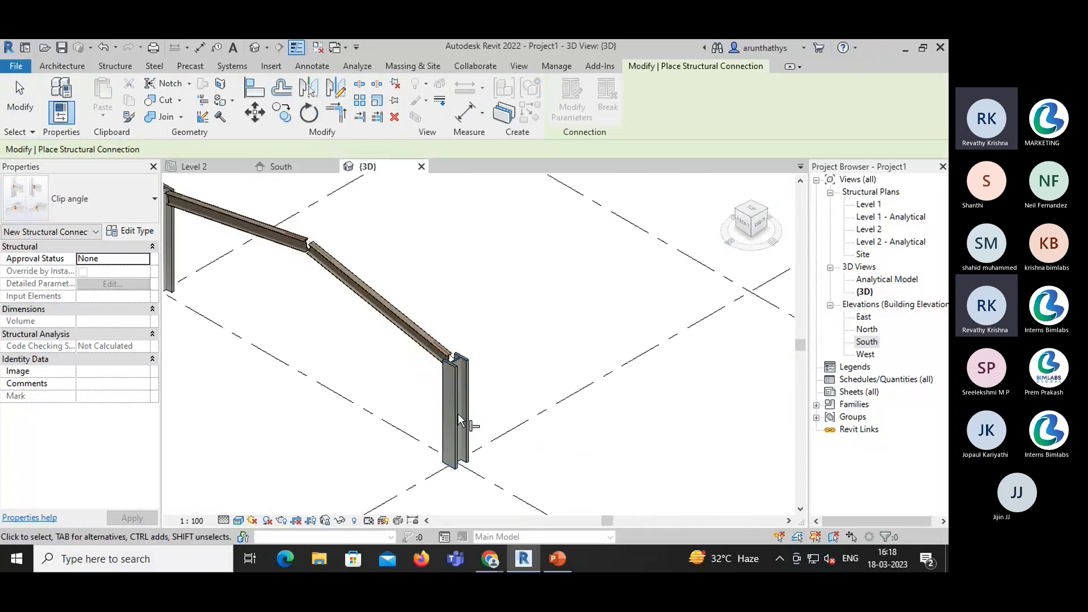
{"action": "left_click", "coordinate": [455, 415]}
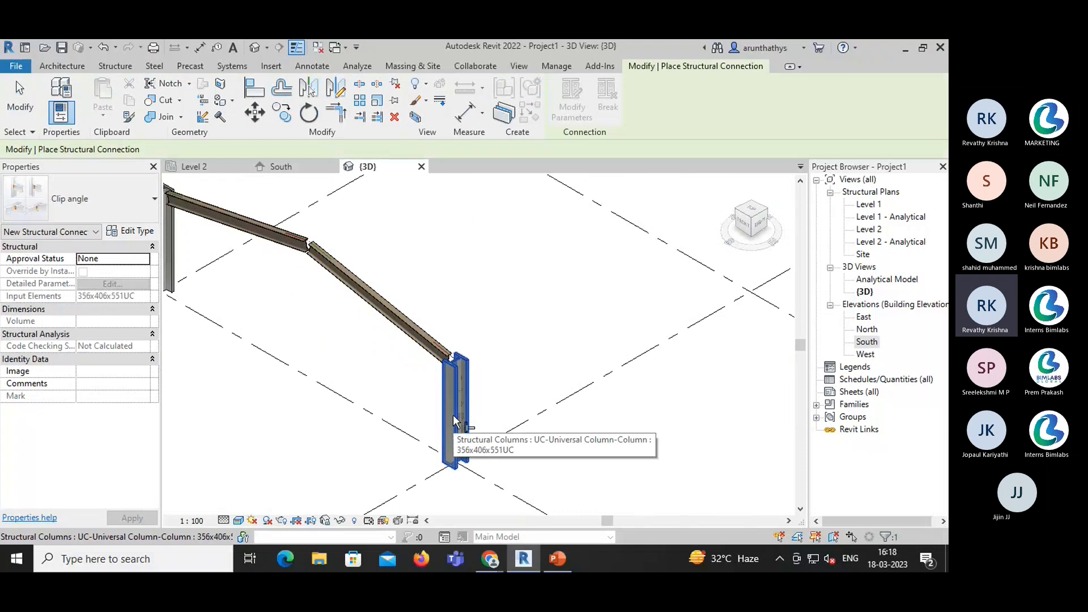
{"action": "left_click", "coordinate": [434, 342]}
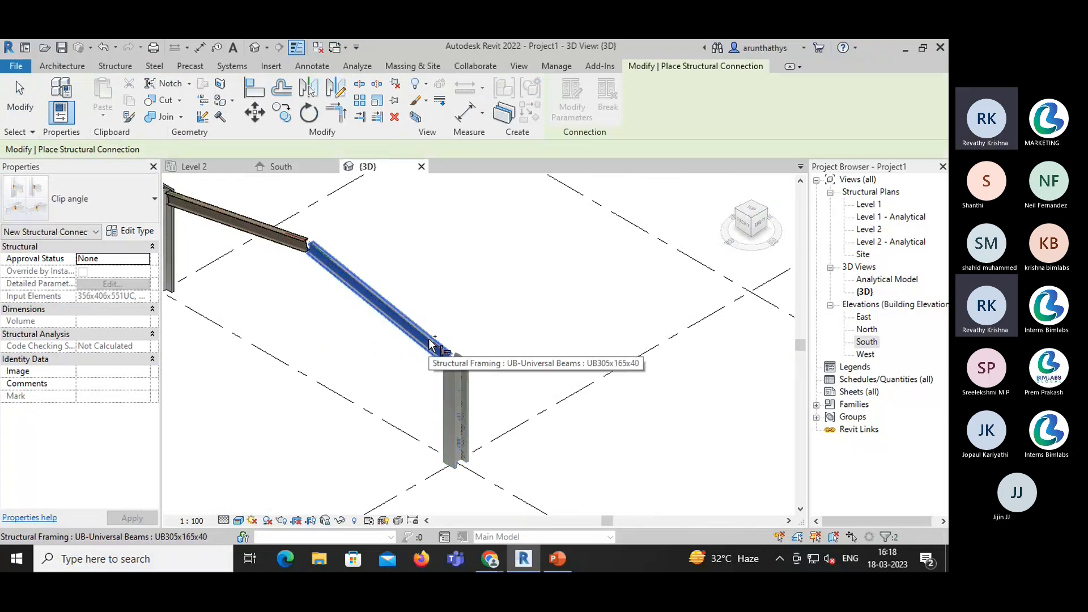
{"action": "key", "text": "Return"}
{"action": "left_click", "coordinate": [494, 323]}
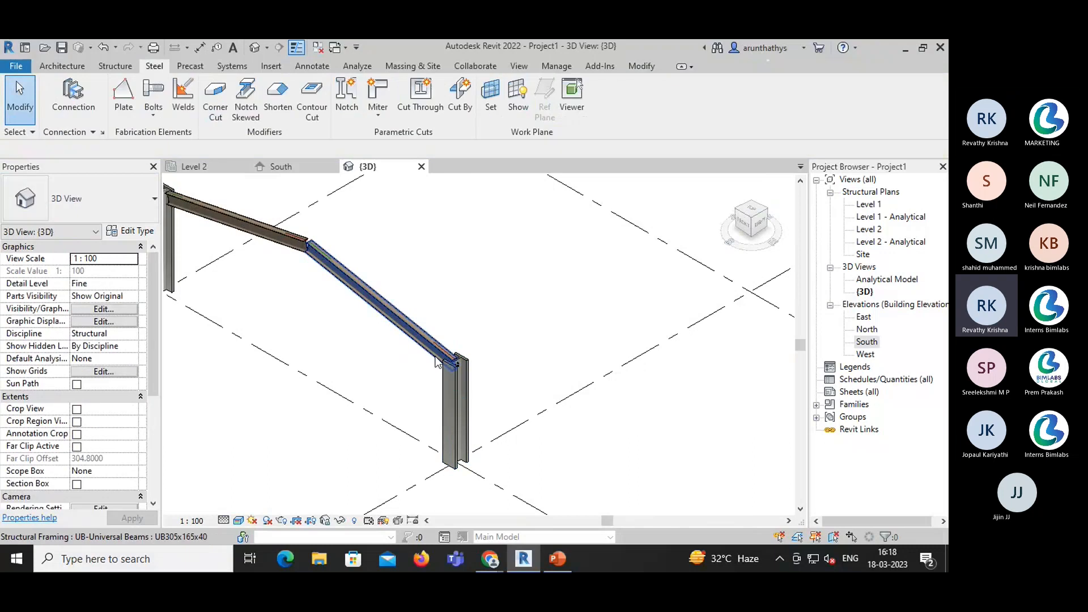
{"action": "scroll", "coordinate": [439, 364], "scroll_direction": "up", "scroll_amount": 4}
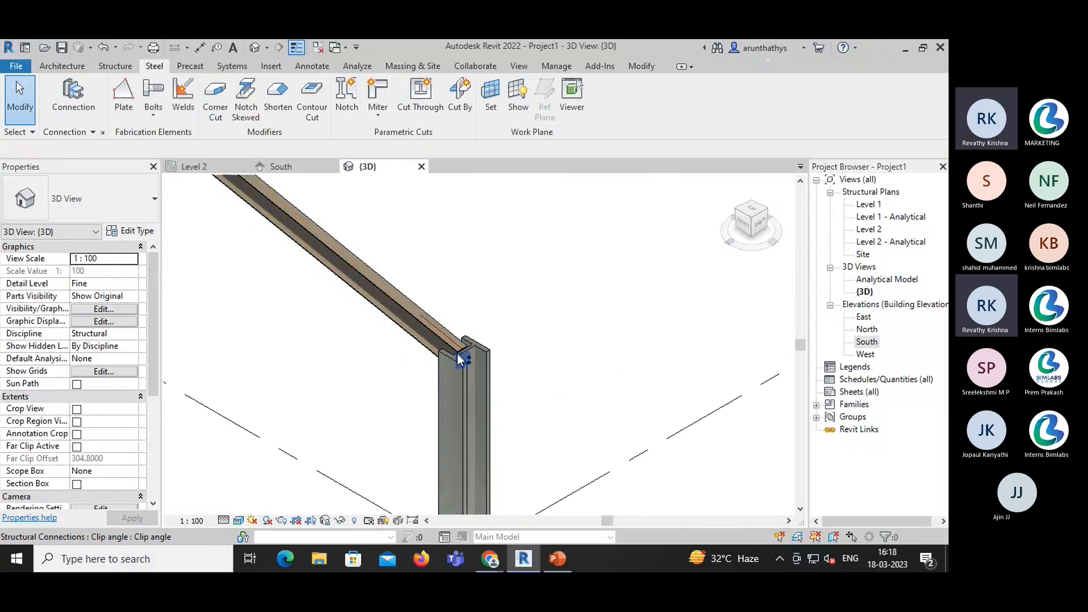
{"action": "scroll", "coordinate": [405, 376], "scroll_direction": "down", "scroll_amount": 5}
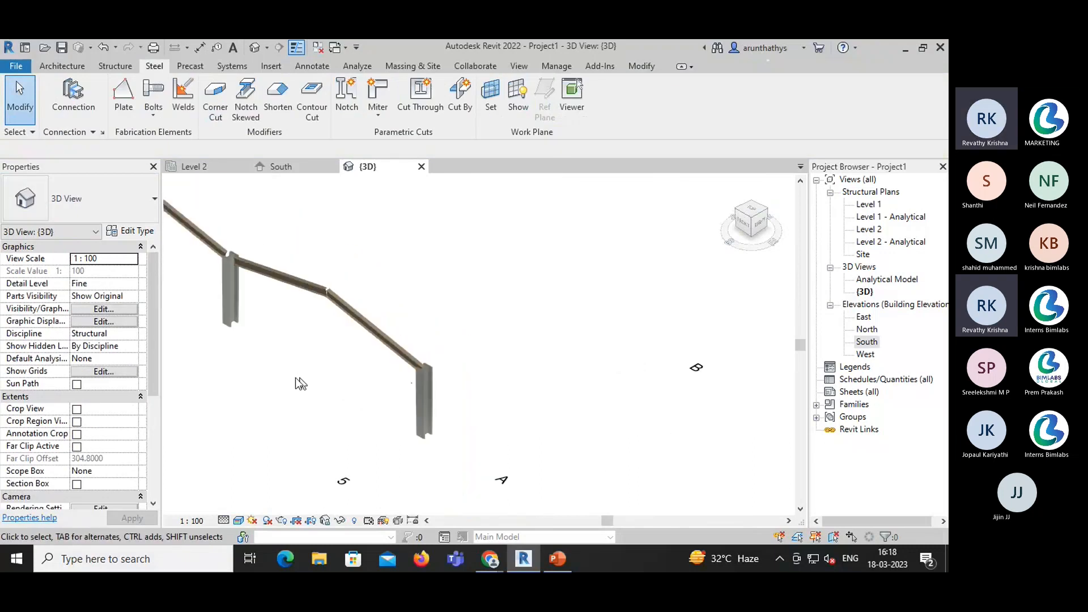
- Place an Apex haunch connection of type AH where the two pitched beams meet between grids 2 and 3
{"action": "scroll", "coordinate": [300, 383], "scroll_direction": "down", "scroll_amount": 4}
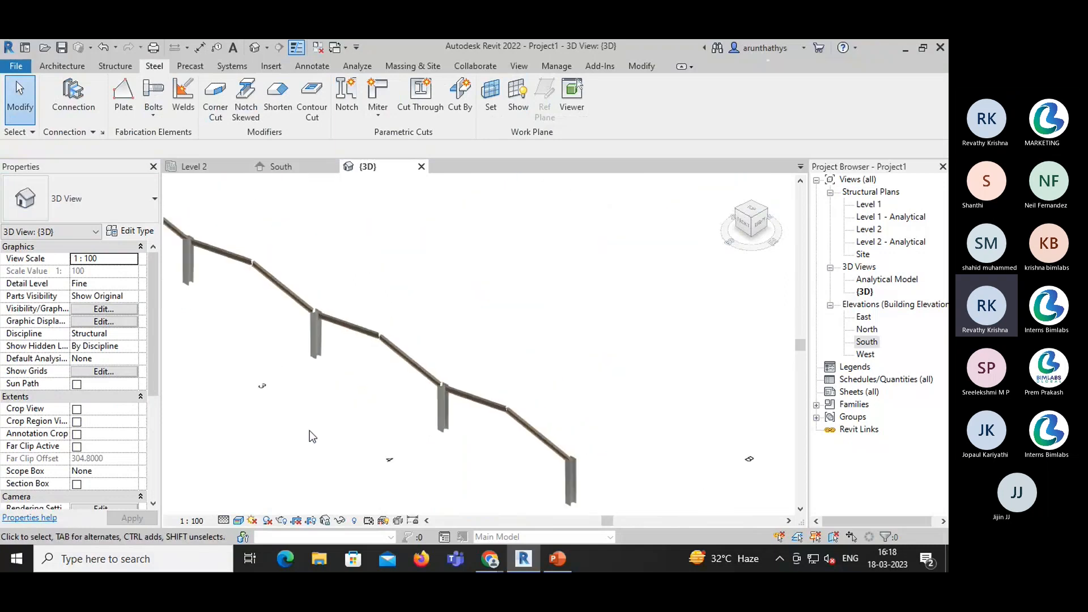
{"action": "middle_click_drag", "start_coordinate": [292, 418], "coordinate": [316, 347]}
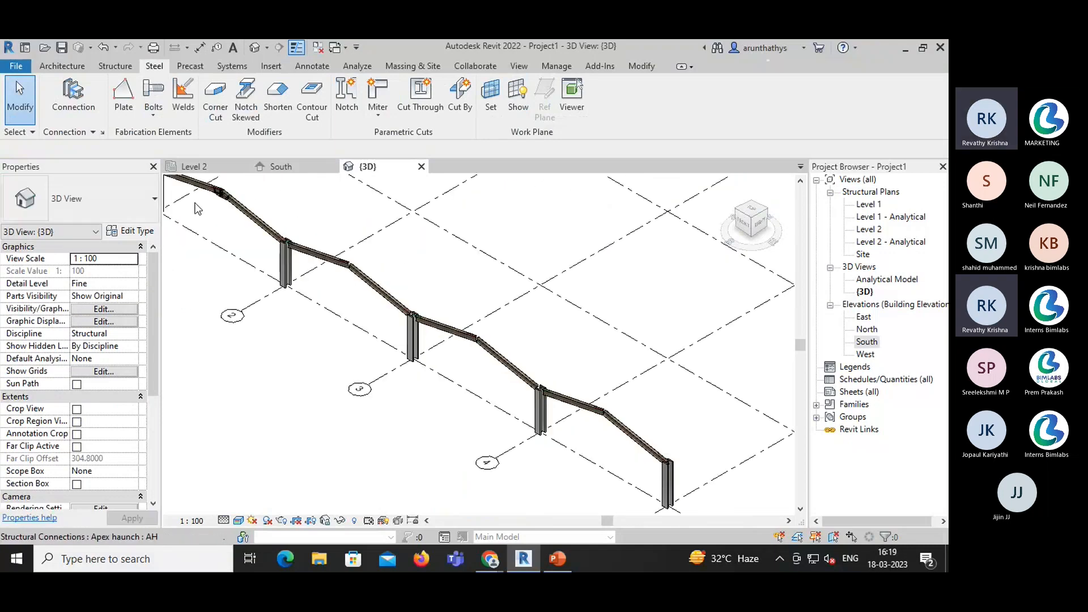
{"action": "left_click", "coordinate": [73, 96]}
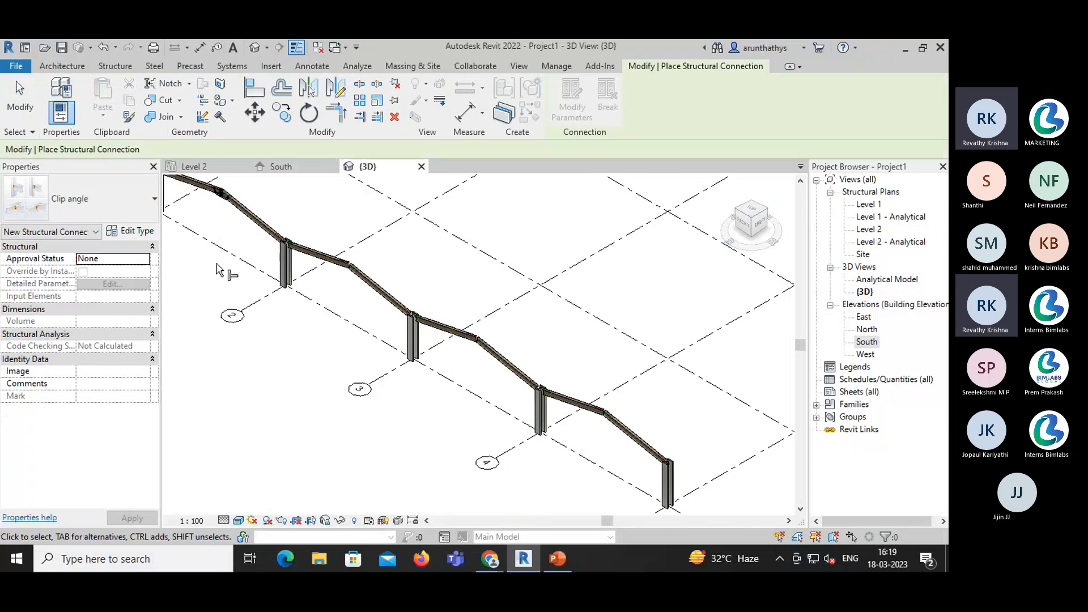
{"action": "left_click", "coordinate": [153, 201]}
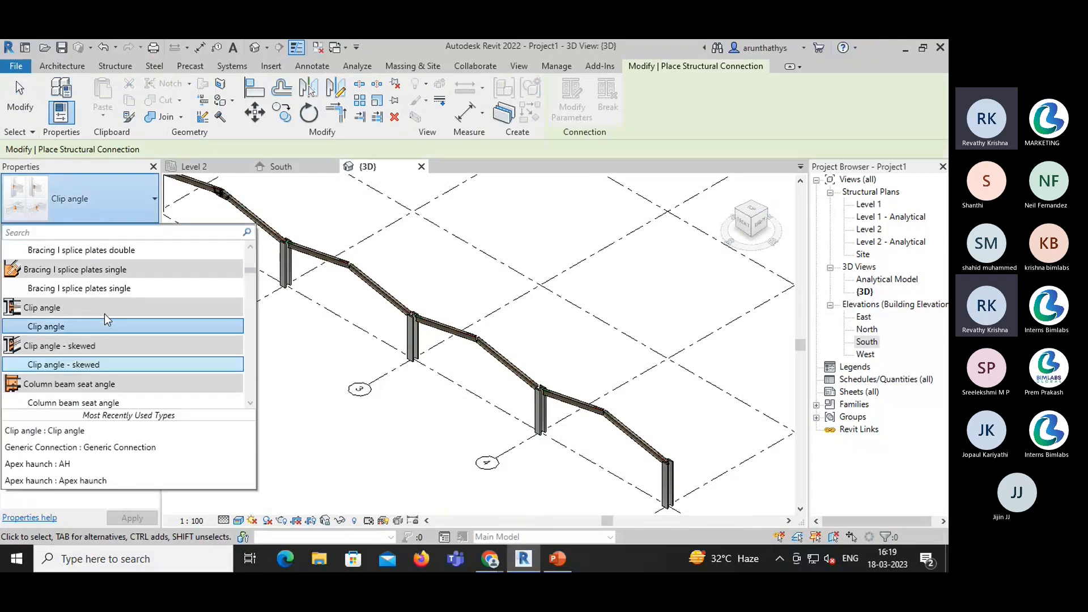
{"action": "scroll", "coordinate": [104, 314], "scroll_direction": "up", "scroll_amount": 1}
{"action": "scroll", "coordinate": [107, 309], "scroll_direction": "up", "scroll_amount": 3}
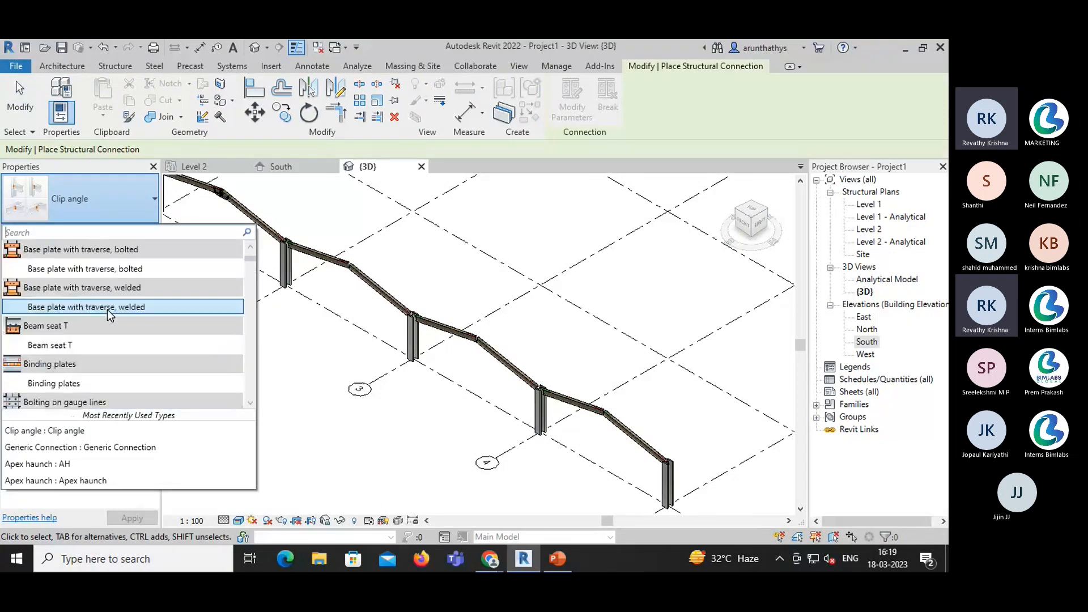
{"action": "scroll", "coordinate": [107, 309], "scroll_direction": "up", "scroll_amount": 2}
{"action": "left_click", "coordinate": [107, 309]}
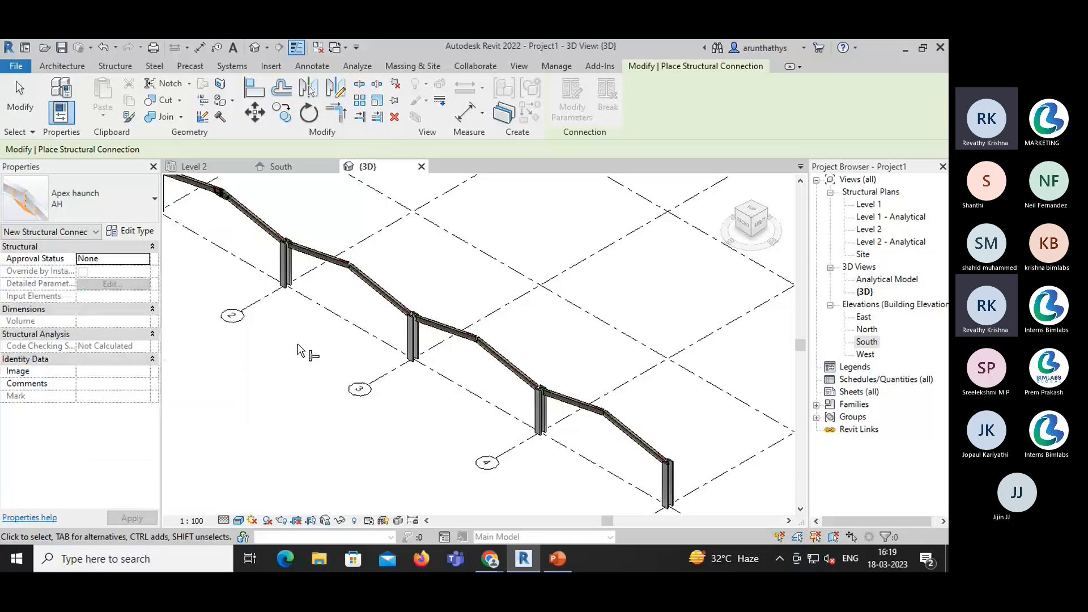
{"action": "left_click", "coordinate": [326, 257]}
{"action": "left_click", "coordinate": [358, 272]}
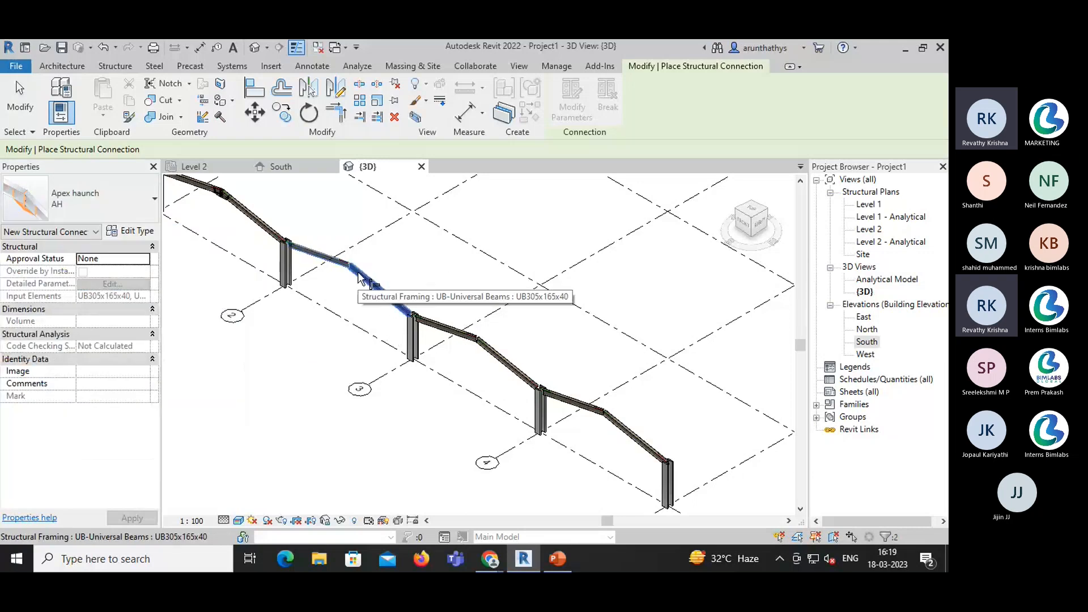
{"action": "key", "text": "Return"}
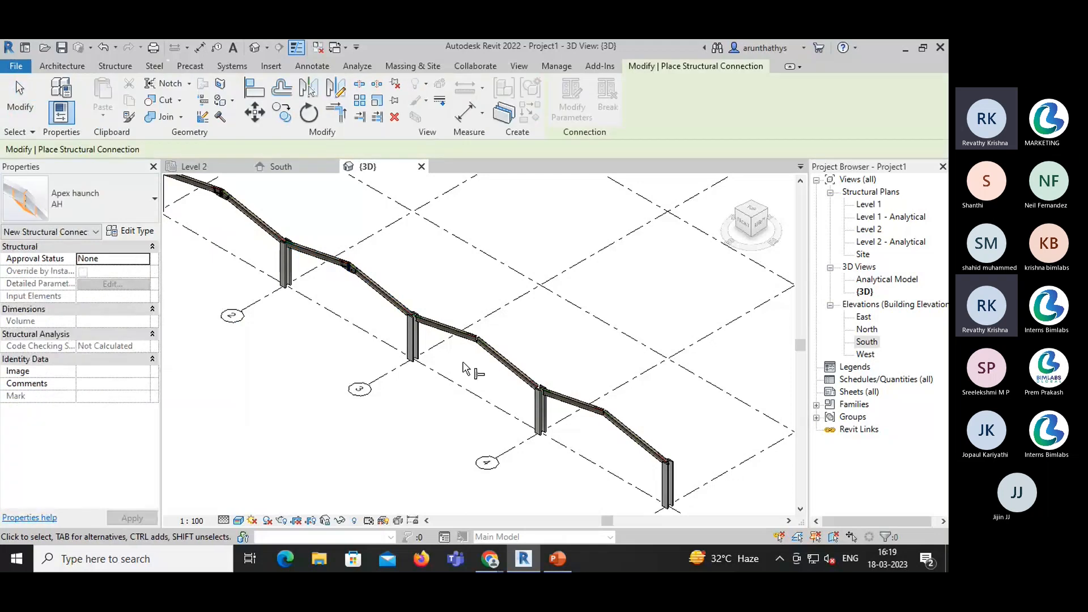
- Place AH apex haunch connections at the beam ridges between grids 3 and 4 and between grids 4 and 5
{"action": "left_click", "coordinate": [450, 330]}
{"action": "left_click", "coordinate": [488, 352]}
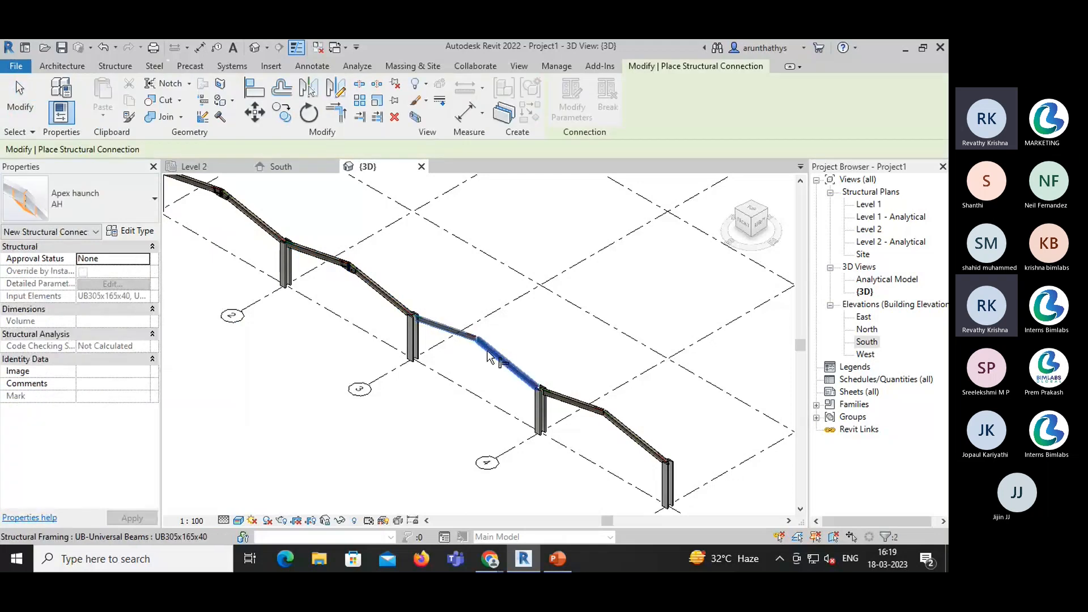
{"action": "key", "text": "Return"}
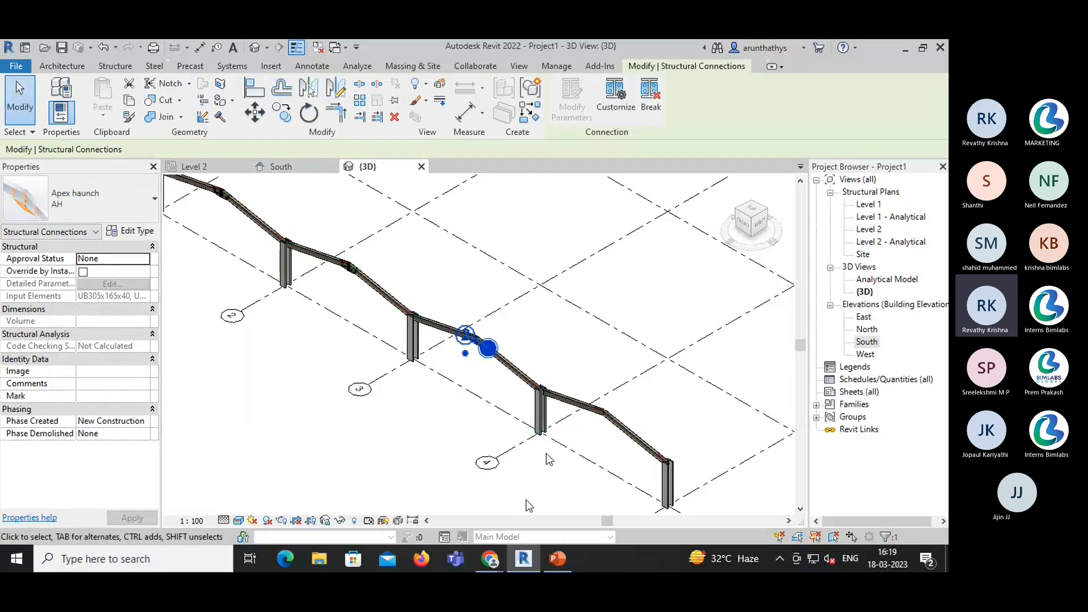
{"action": "middle_click_drag", "start_coordinate": [547, 457], "coordinate": [451, 464]}
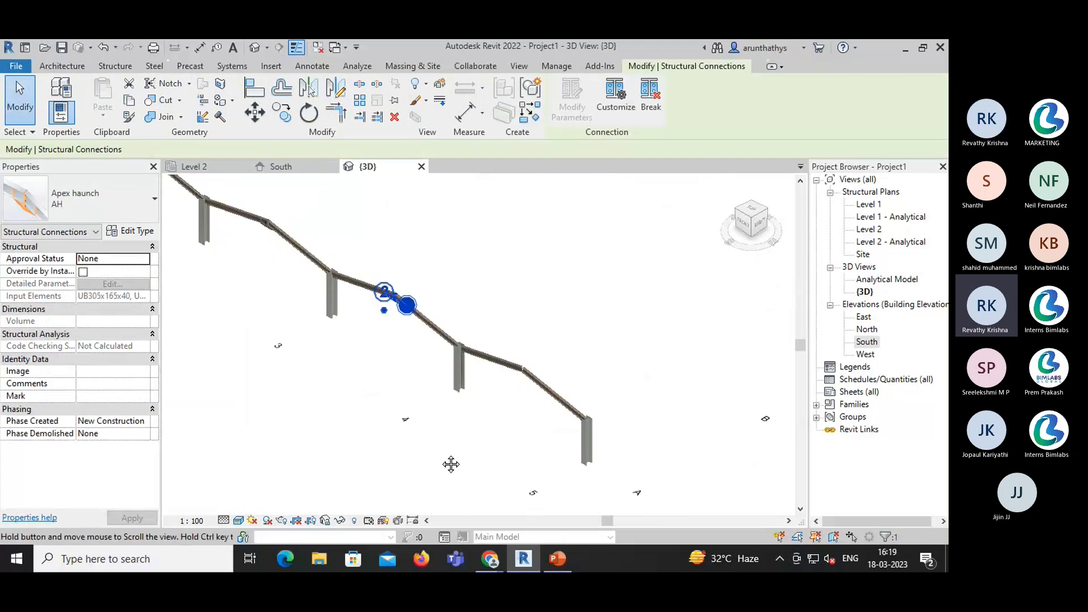
{"action": "left_click", "coordinate": [473, 361]}
{"action": "left_click", "coordinate": [525, 375]}
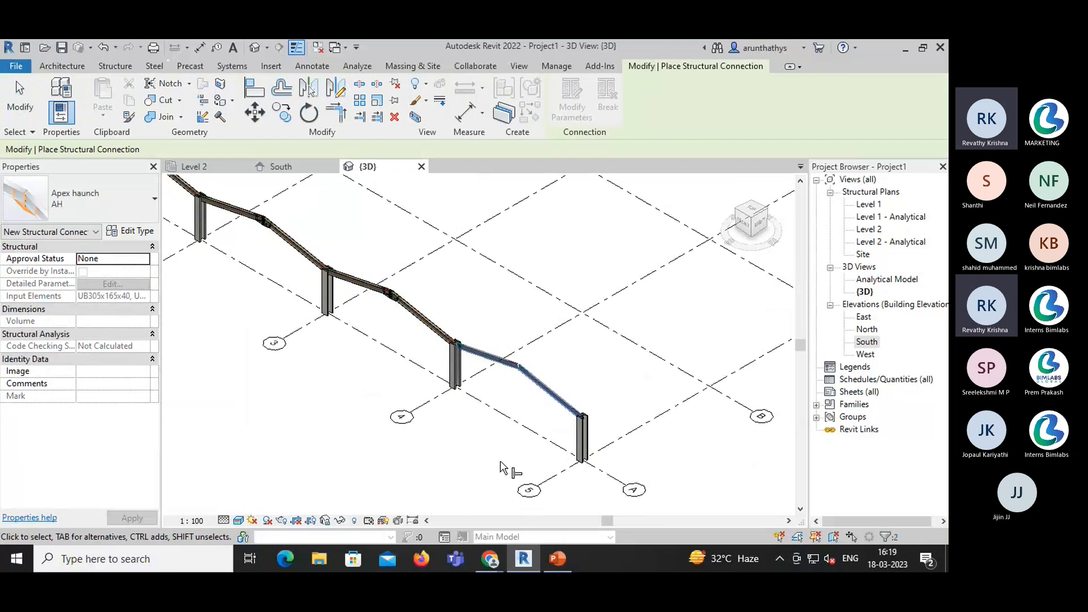
{"action": "key", "text": "Return"}
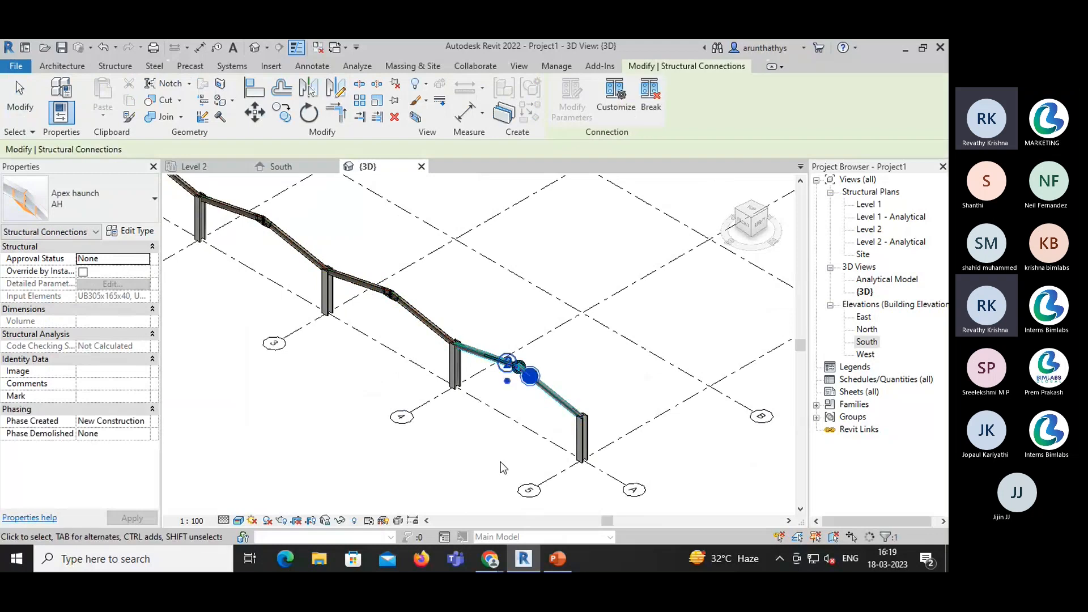
{"action": "left_click", "coordinate": [444, 459]}
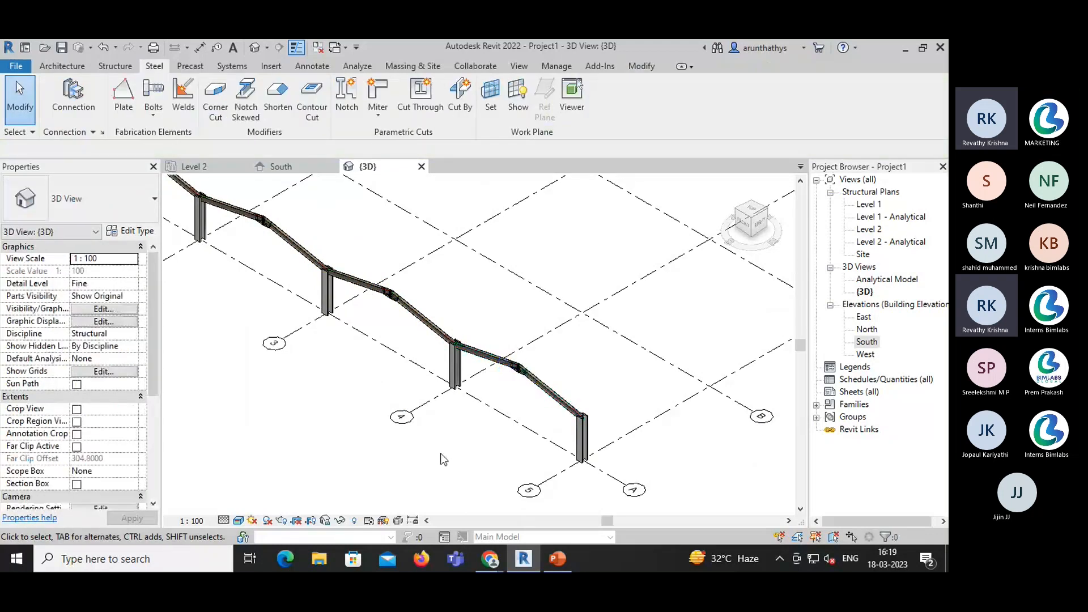
- Place a Bracing I splice angle double connection joining the grid 2 column with the pitched beams on both sides of it
{"action": "scroll", "coordinate": [385, 415], "scroll_direction": "down", "scroll_amount": 2}
{"action": "scroll", "coordinate": [384, 413], "scroll_direction": "down", "scroll_amount": 1}
{"action": "middle_click_drag", "start_coordinate": [383, 414], "coordinate": [442, 424]}
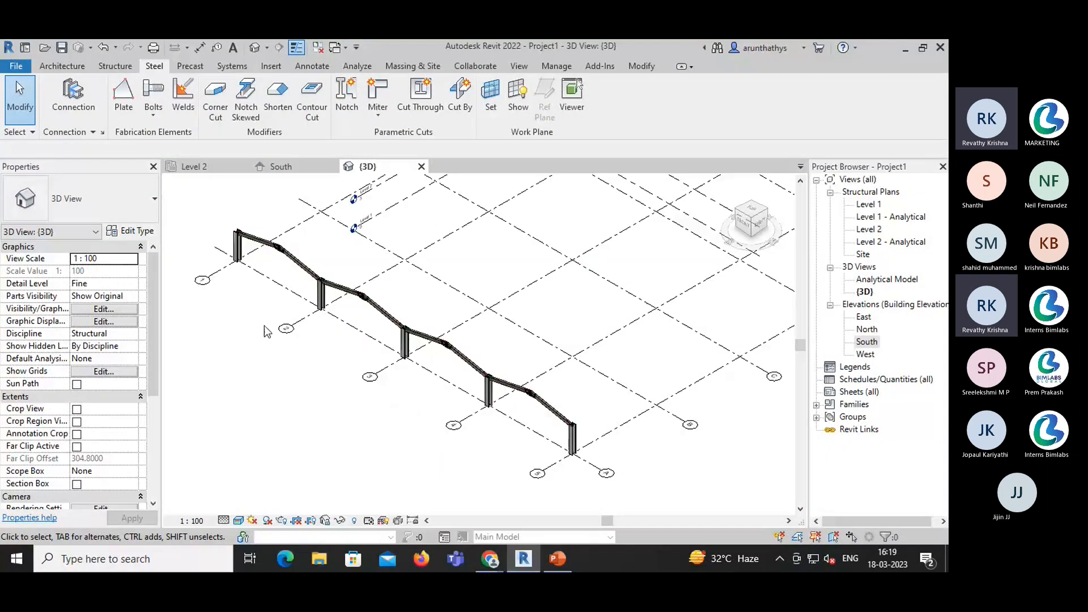
{"action": "scroll", "coordinate": [244, 250], "scroll_direction": "up", "scroll_amount": 8}
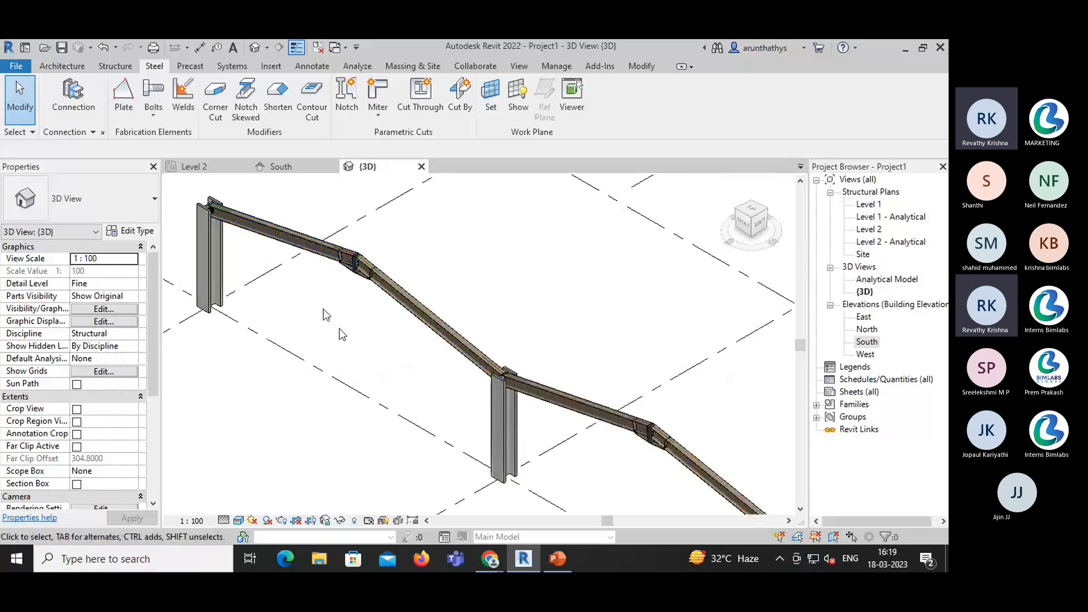
{"action": "middle_click_drag", "start_coordinate": [342, 334], "coordinate": [342, 334]}
{"action": "middle_click_drag", "start_coordinate": [466, 388], "coordinate": [301, 294]}
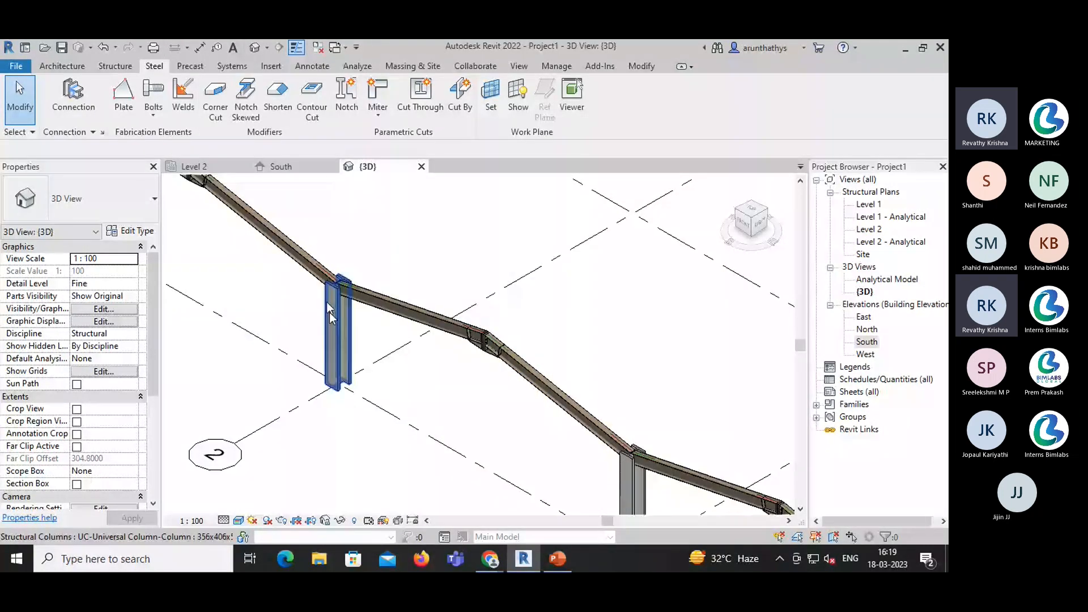
{"action": "left_click", "coordinate": [74, 90]}
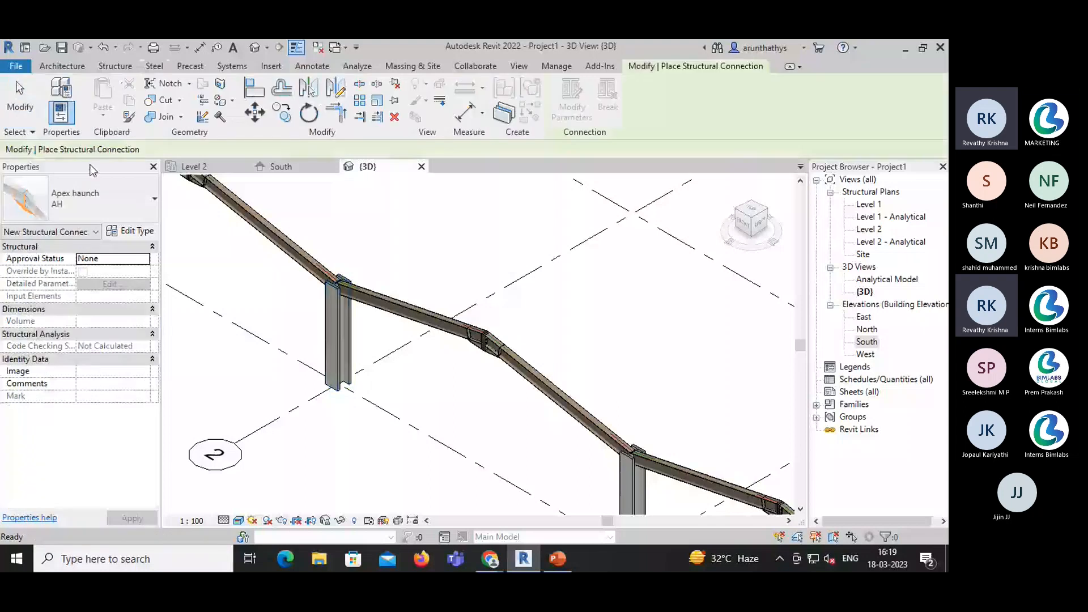
{"action": "left_click", "coordinate": [91, 198]}
{"action": "scroll", "coordinate": [85, 278], "scroll_direction": "down", "scroll_amount": 1}
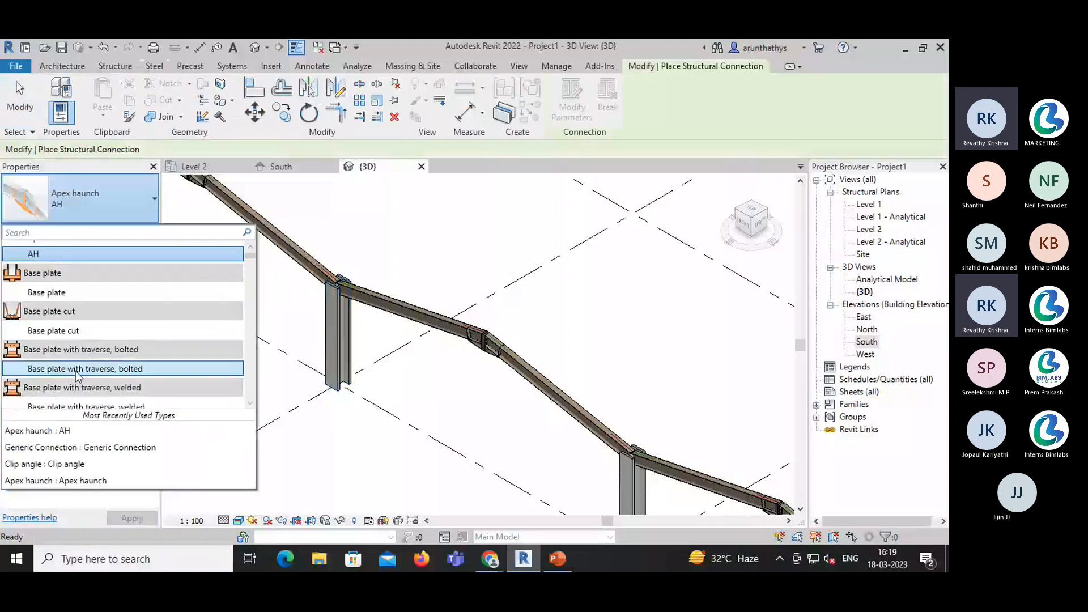
{"action": "scroll", "coordinate": [77, 377], "scroll_direction": "down", "scroll_amount": 10}
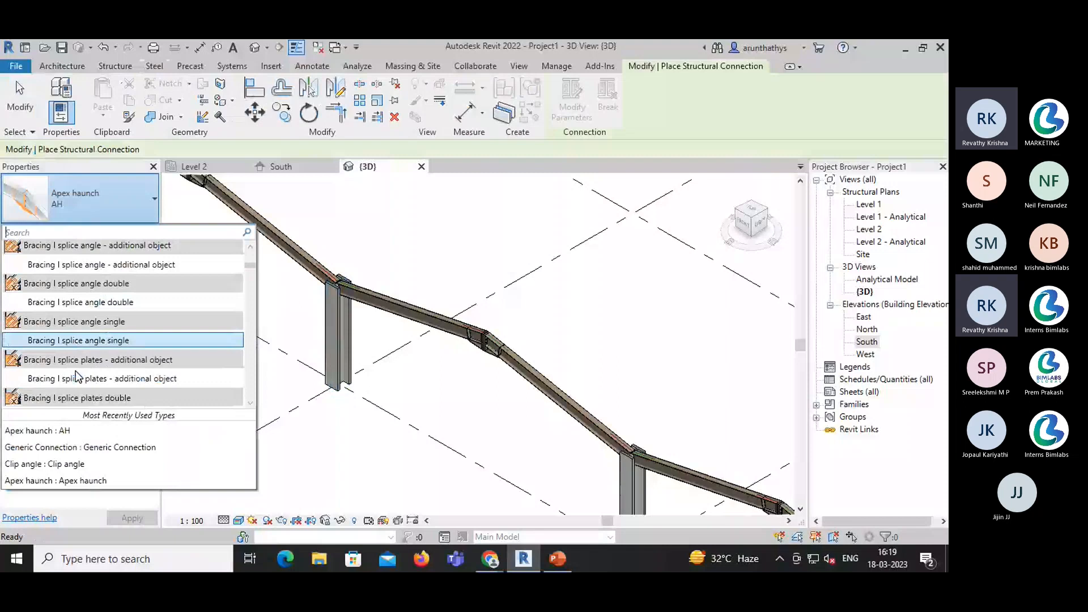
{"action": "mouse_move", "coordinate": [110, 304]}
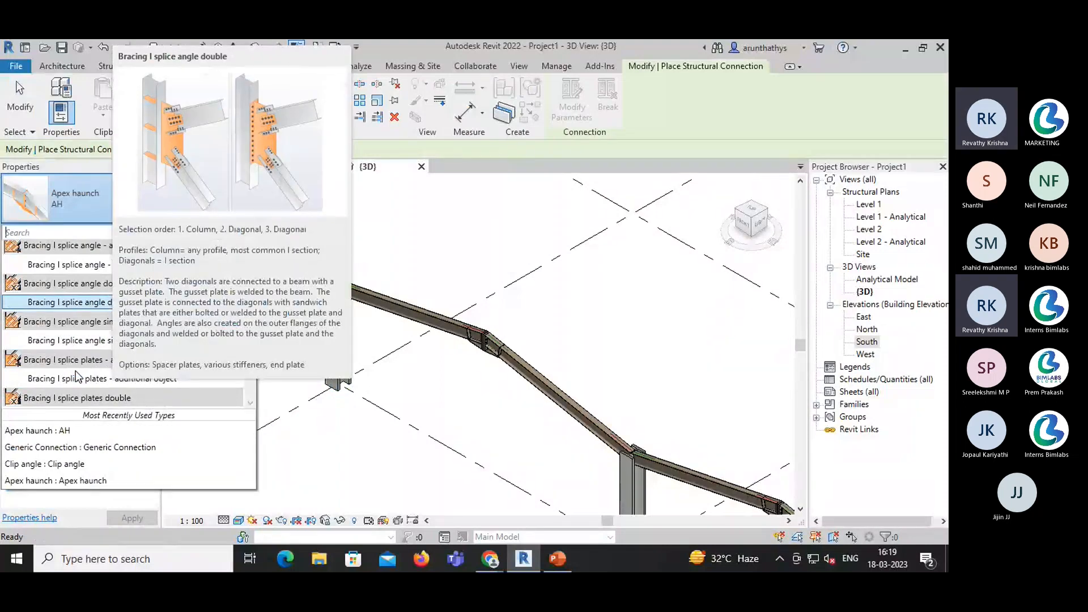
{"action": "left_click", "coordinate": [109, 305]}
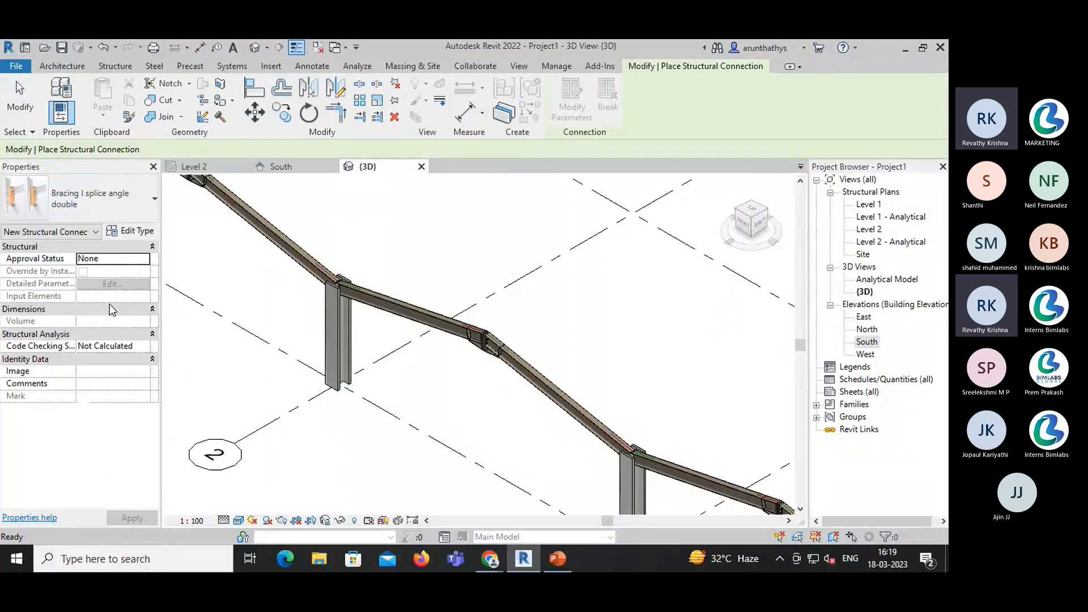
{"action": "left_click", "coordinate": [333, 356]}
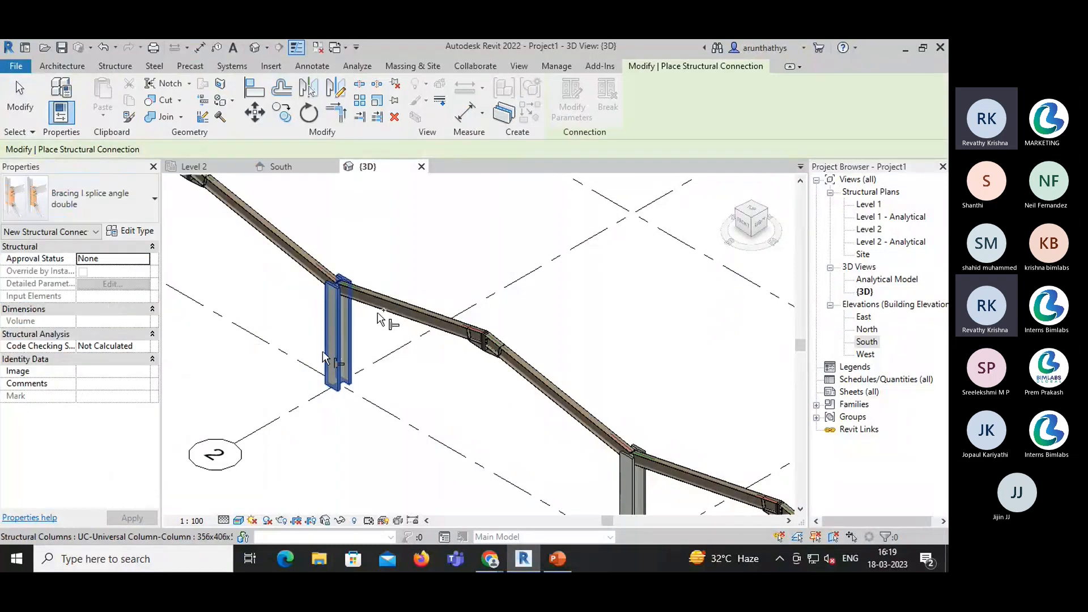
{"action": "left_click", "coordinate": [319, 280]}
- Place a Bracing I splice angle double connection joining the grid 3 column with the pitched beams on both sides of it
{"action": "scroll", "coordinate": [478, 449], "scroll_direction": "down", "scroll_amount": 2}
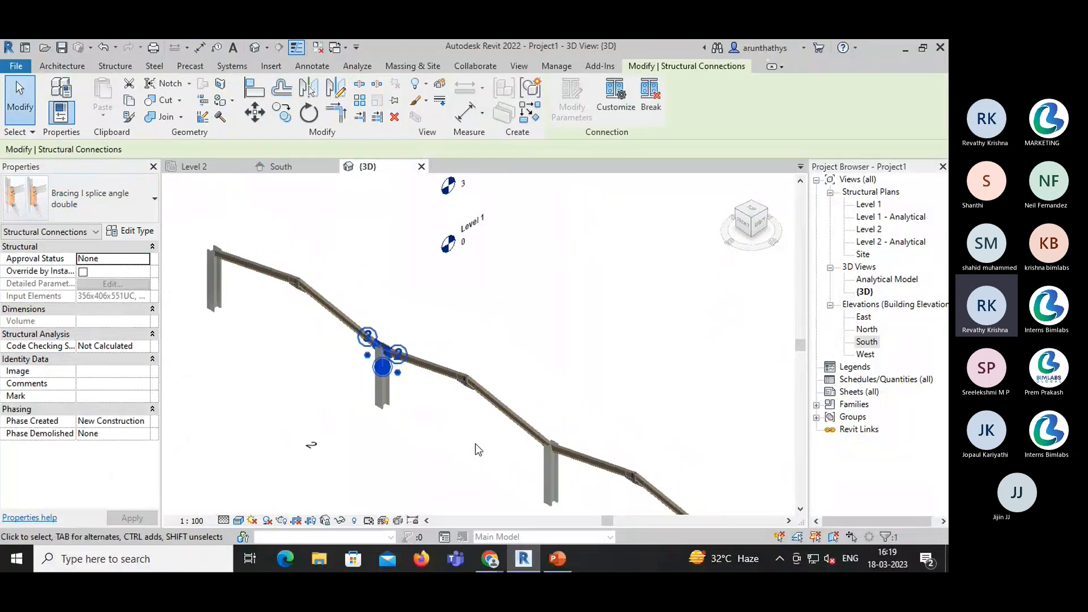
{"action": "middle_click_drag", "start_coordinate": [478, 450], "coordinate": [287, 321]}
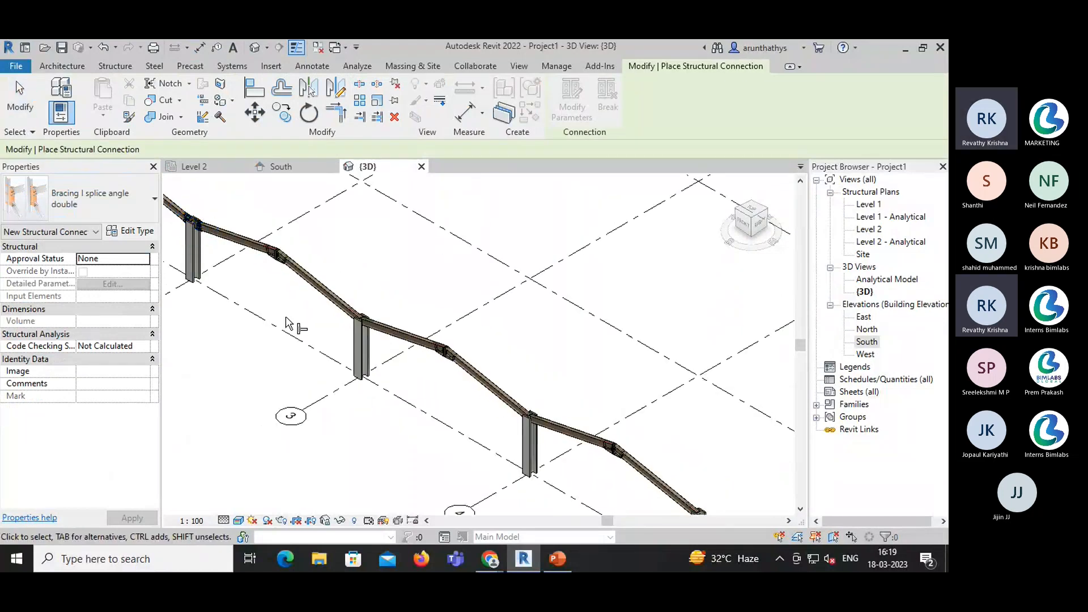
{"action": "left_click", "coordinate": [358, 335]}
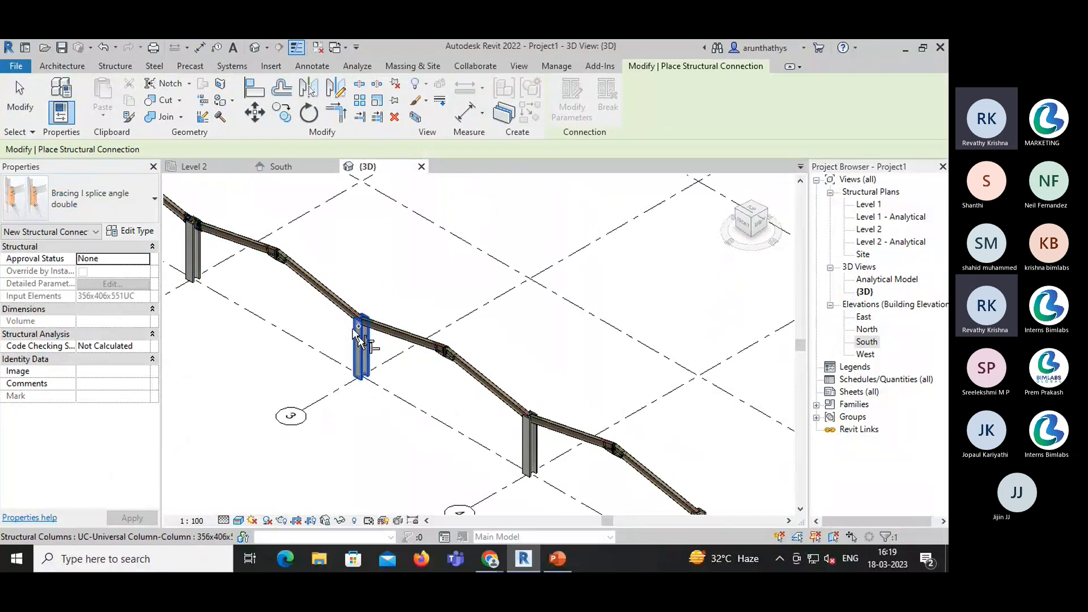
{"action": "left_click", "coordinate": [377, 327]}
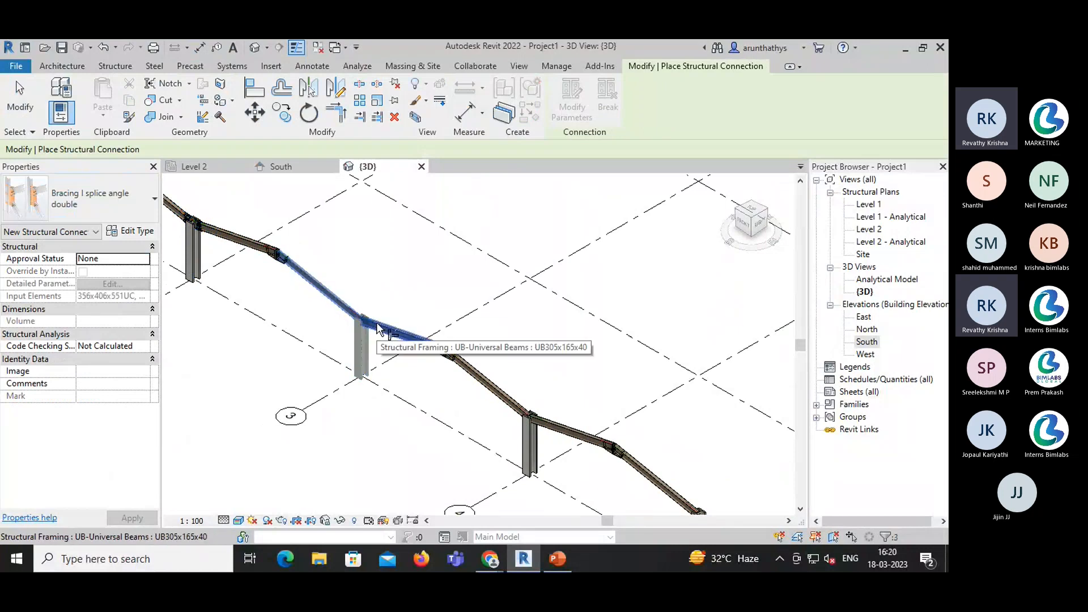
{"action": "key", "text": "Return"}
{"action": "left_click", "coordinate": [403, 420]}
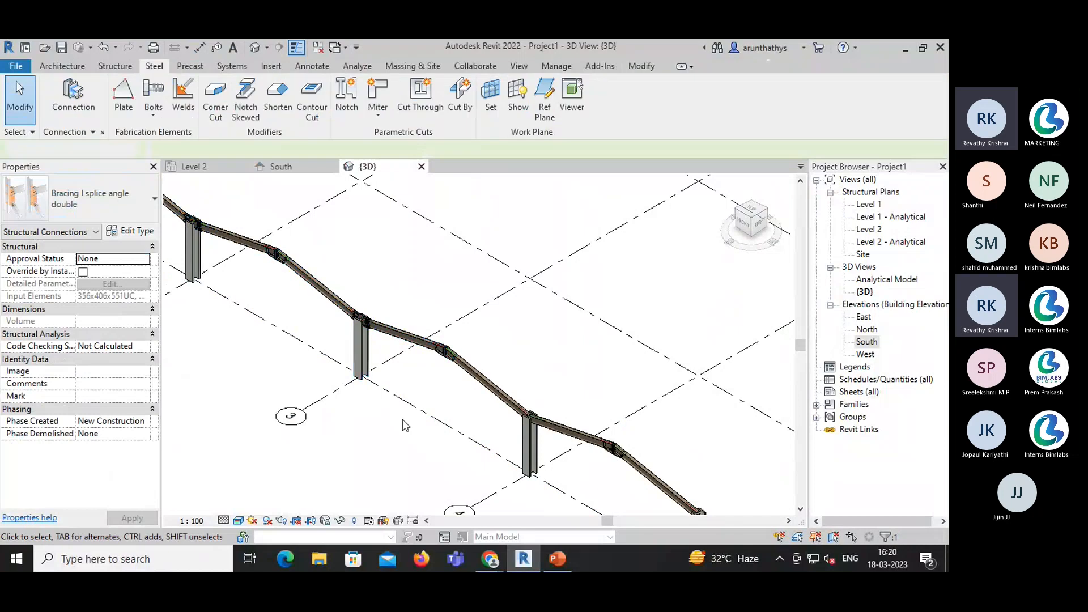
- Place a Bracing I splice angle double connection joining the grid 4 column with its two adjoining pitched beams
{"action": "scroll", "coordinate": [403, 421], "scroll_direction": "down", "scroll_amount": 1}
{"action": "middle_click_drag", "start_coordinate": [473, 455], "coordinate": [366, 416]}
{"action": "scroll", "coordinate": [359, 410], "scroll_direction": "up", "scroll_amount": 1}
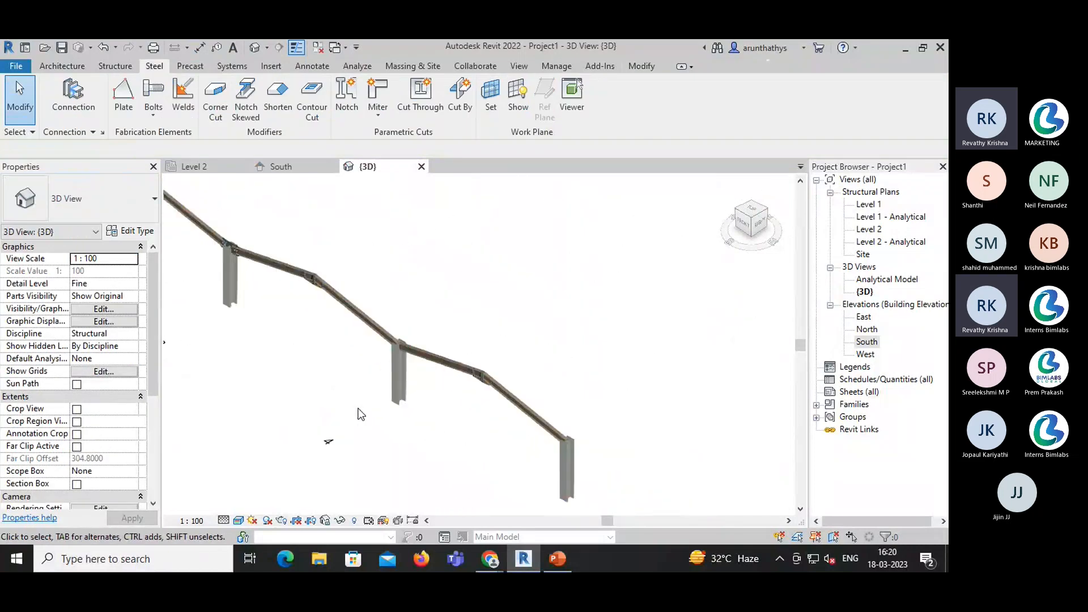
{"action": "key", "text": "Return"}
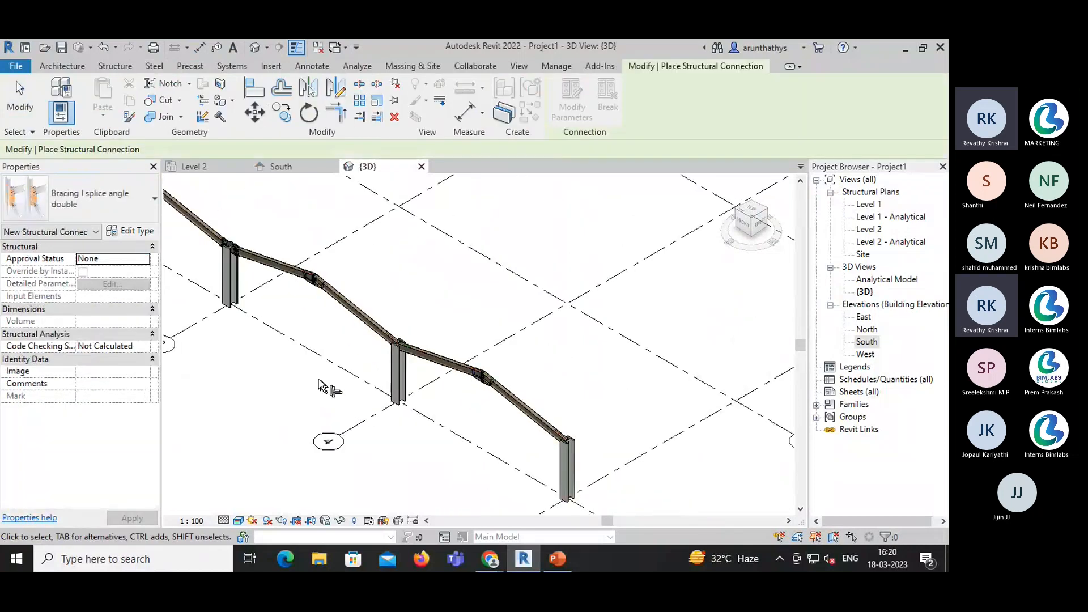
{"action": "left_click", "coordinate": [396, 365], "text": "ctrl"}
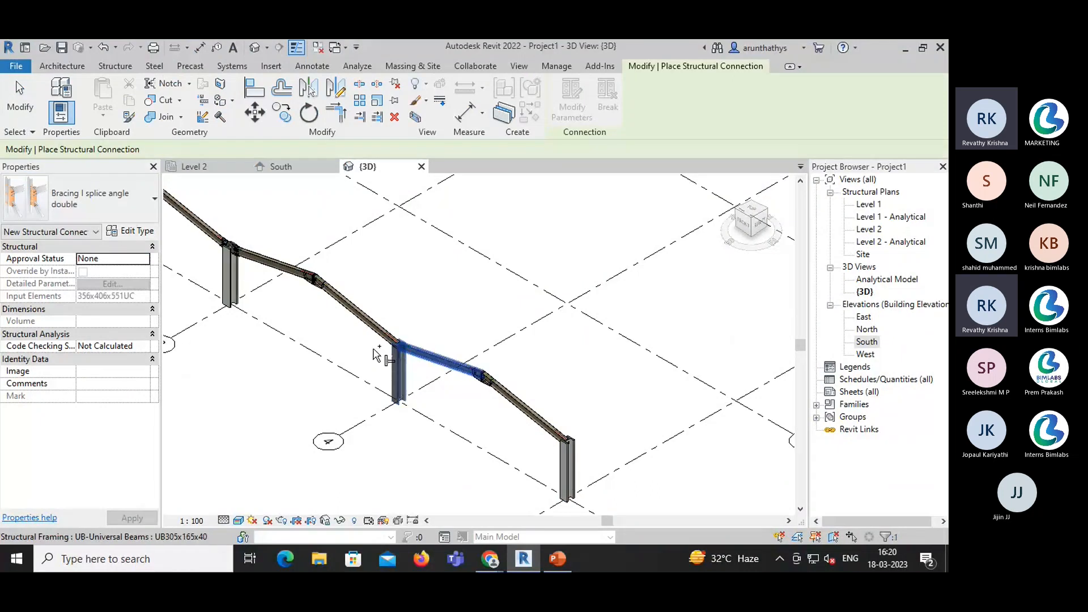
{"action": "left_click", "coordinate": [375, 353], "text": "ctrl"}
{"action": "key", "text": "Return"}
{"action": "key", "text": "Escape"}
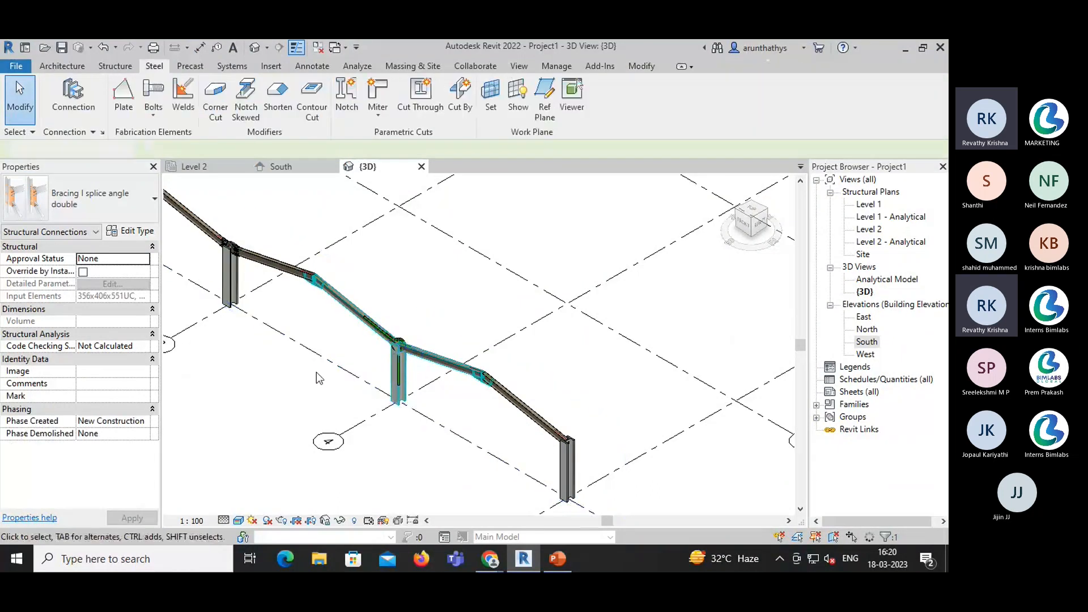
- In the Level 1 structural plan, place an M_Footing-Rectangular 1800 x 1200 x 450mm isolated foundation under the column at grids 1 and A
{"action": "scroll", "coordinate": [252, 460], "scroll_direction": "down", "scroll_amount": 3}
{"action": "middle_click_drag", "start_coordinate": [253, 461], "coordinate": [345, 454]}
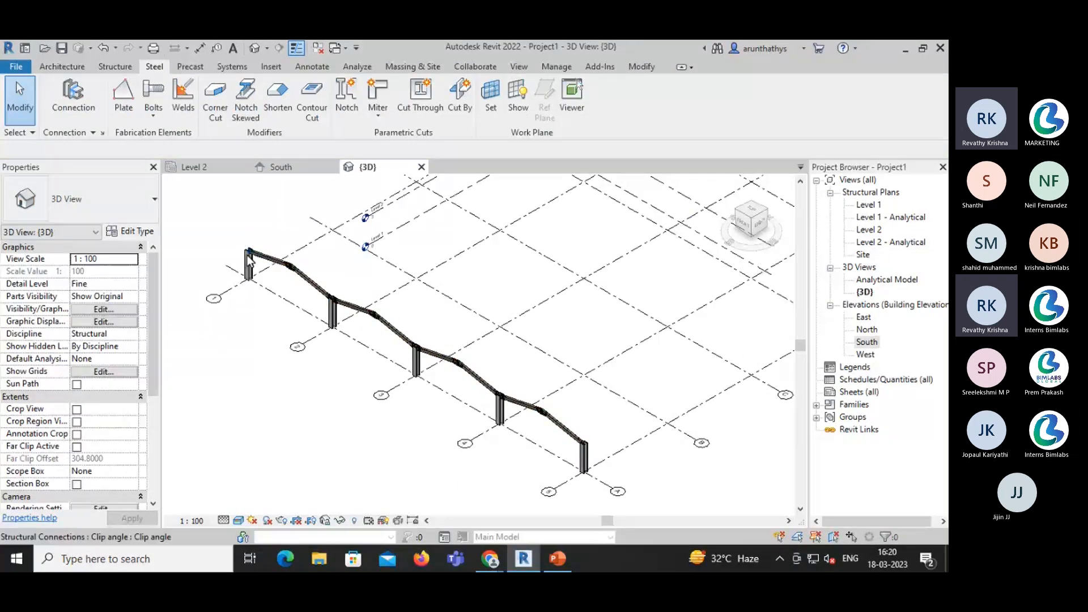
{"action": "middle_click_drag", "start_coordinate": [249, 260], "coordinate": [254, 291], "text": "shift"}
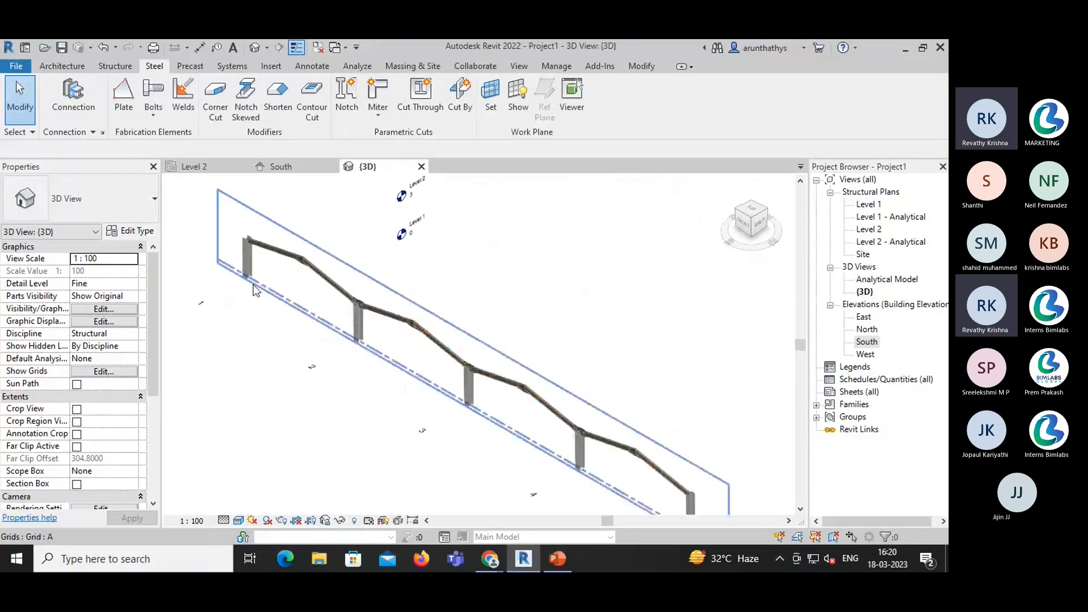
{"action": "scroll", "coordinate": [253, 286], "scroll_direction": "up", "scroll_amount": 2}
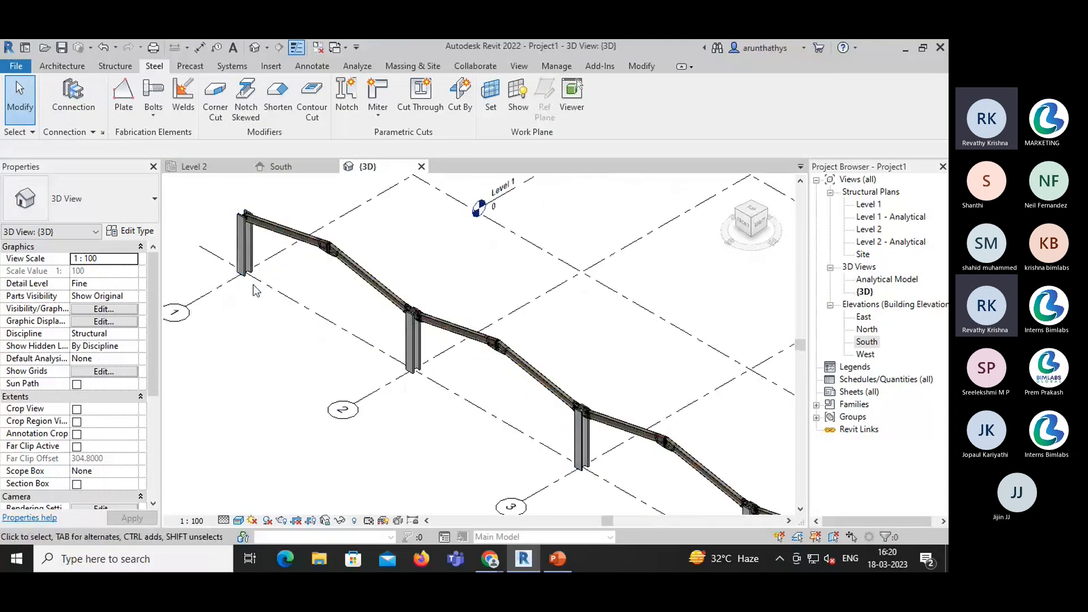
{"action": "double_click", "coordinate": [872, 205]}
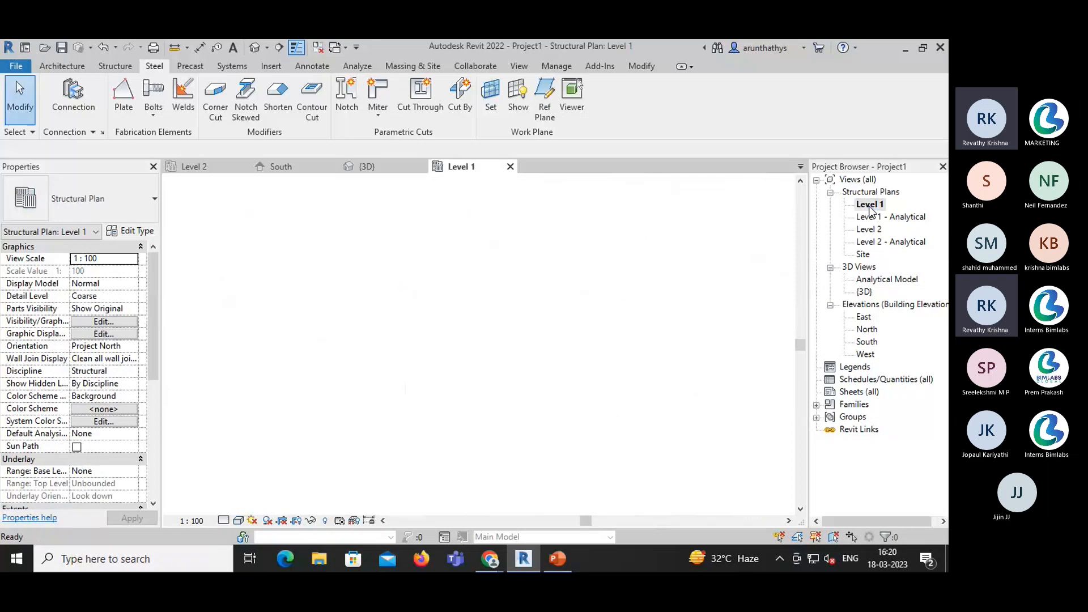
{"action": "middle_click_drag", "start_coordinate": [462, 478], "coordinate": [435, 459]}
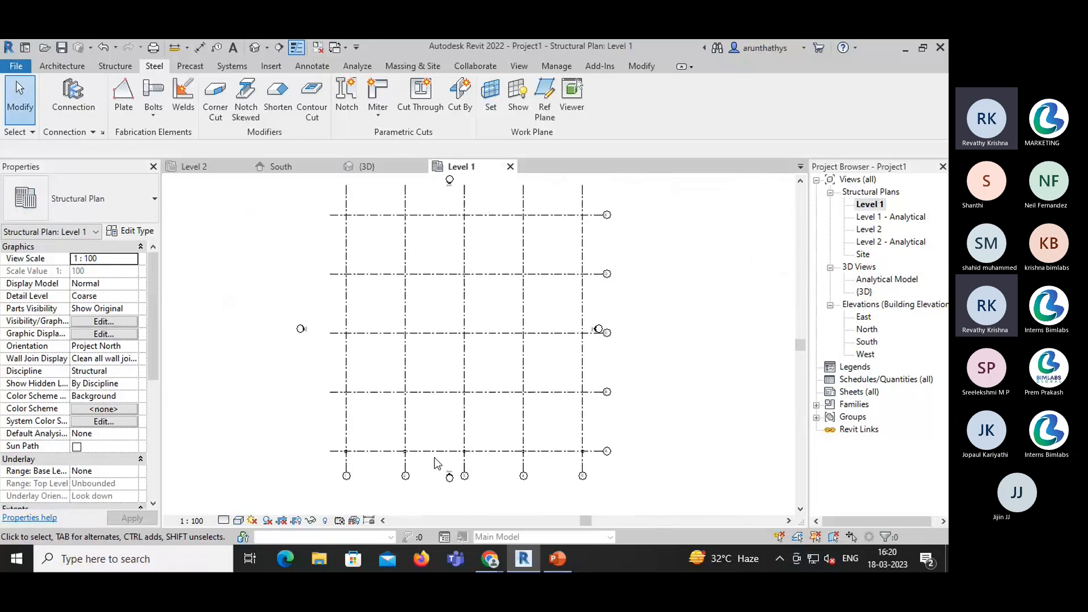
{"action": "left_click", "coordinate": [115, 68]}
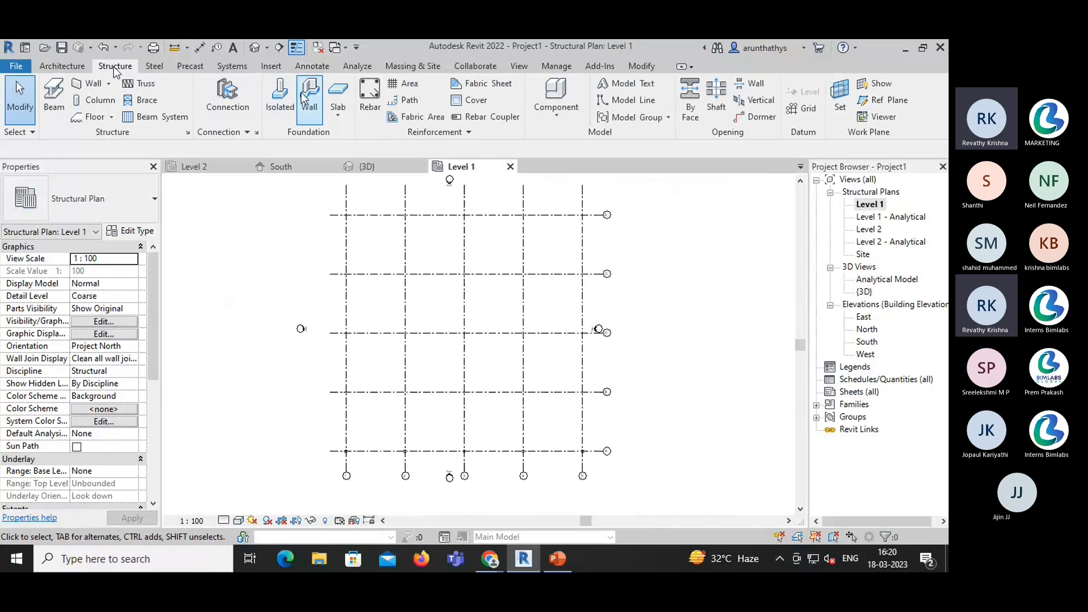
{"action": "left_click", "coordinate": [281, 97]}
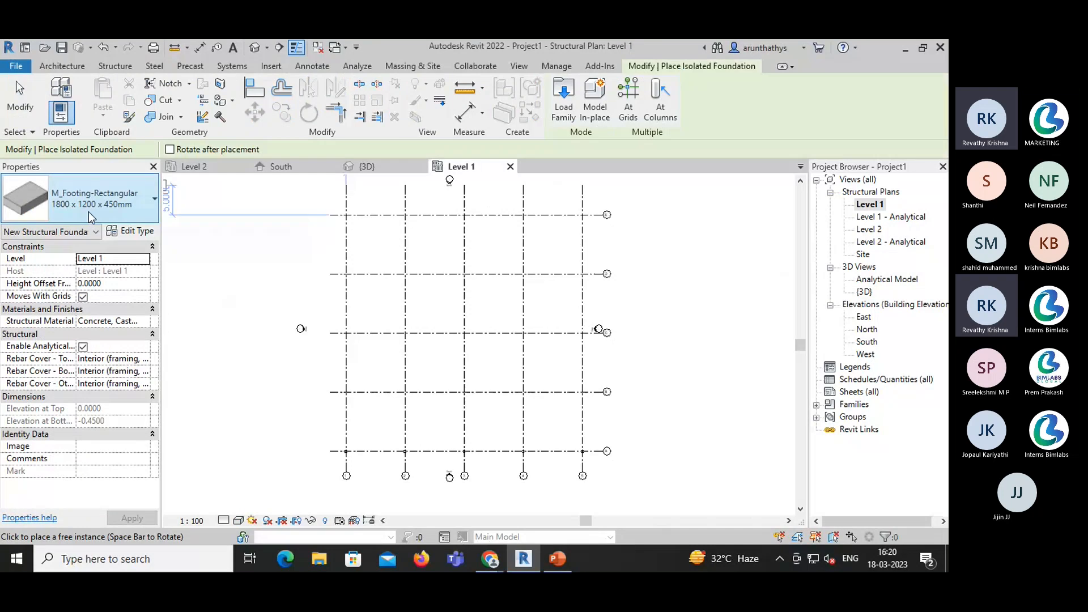
{"action": "middle_click_drag", "start_coordinate": [359, 454], "coordinate": [304, 413]}
{"action": "scroll", "coordinate": [289, 404], "scroll_direction": "up", "scroll_amount": 5}
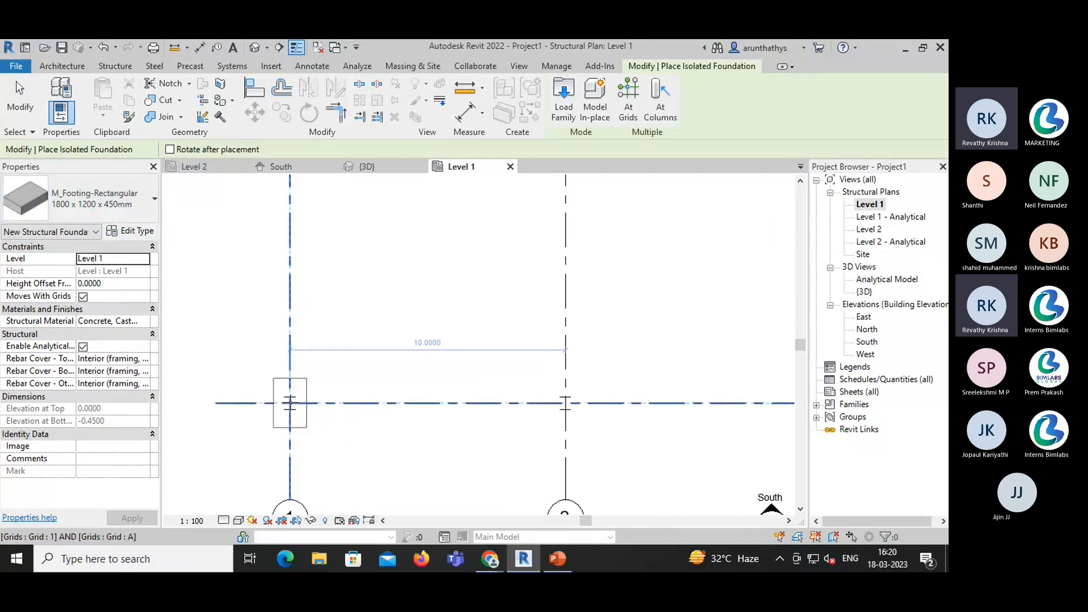
{"action": "left_click", "coordinate": [290, 403]}
- Place the same isolated rectangular footing under the grid A columns at grids 2, 3, 4 and 5
{"action": "middle_click_drag", "start_coordinate": [420, 454], "coordinate": [234, 457]}
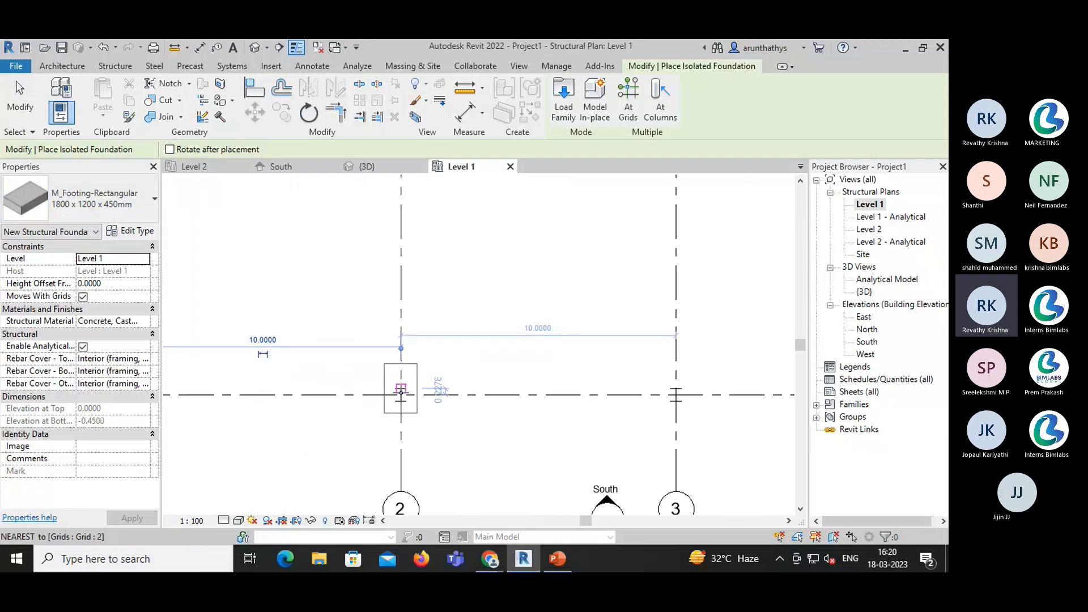
{"action": "left_click", "coordinate": [400, 389]}
{"action": "middle_click_drag", "start_coordinate": [505, 417], "coordinate": [315, 401]}
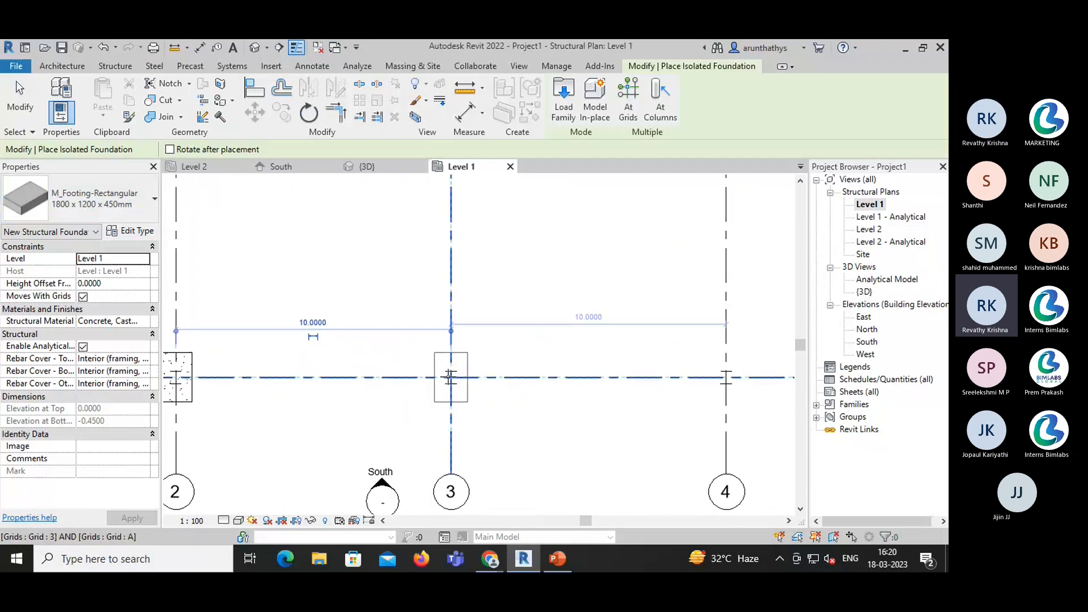
{"action": "left_click", "coordinate": [450, 377]}
{"action": "middle_click_drag", "start_coordinate": [615, 418], "coordinate": [396, 418]}
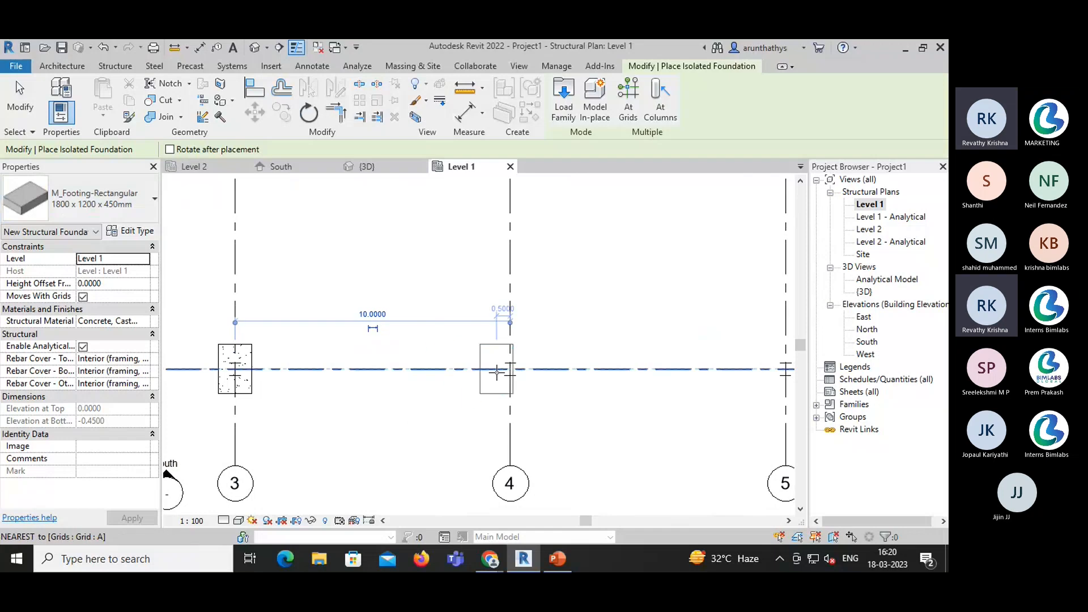
{"action": "left_click", "coordinate": [497, 372]}
{"action": "middle_click_drag", "start_coordinate": [632, 428], "coordinate": [367, 416]}
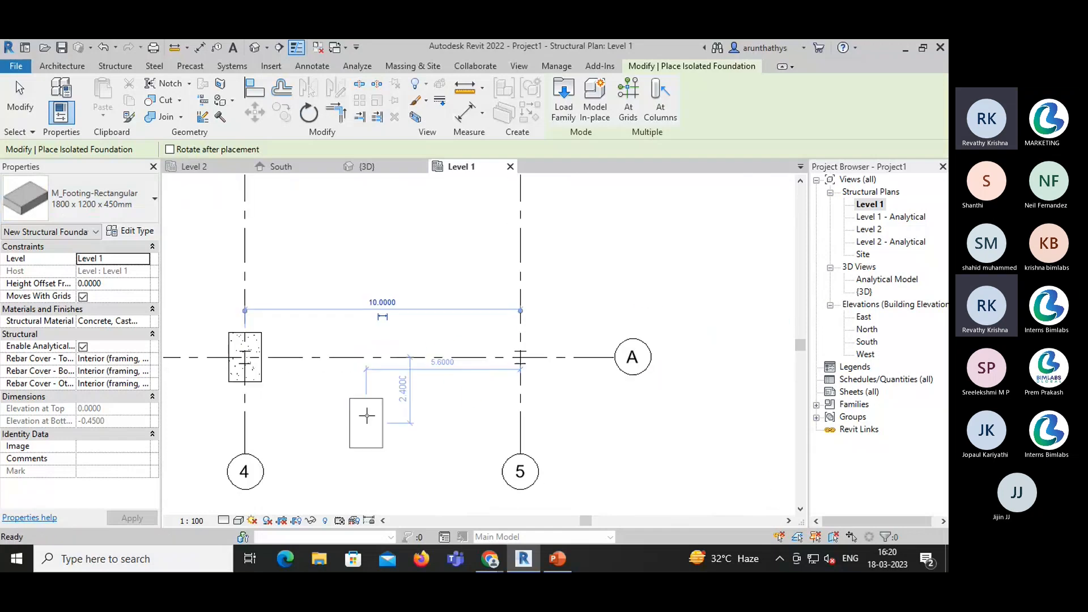
{"action": "left_click", "coordinate": [521, 357]}
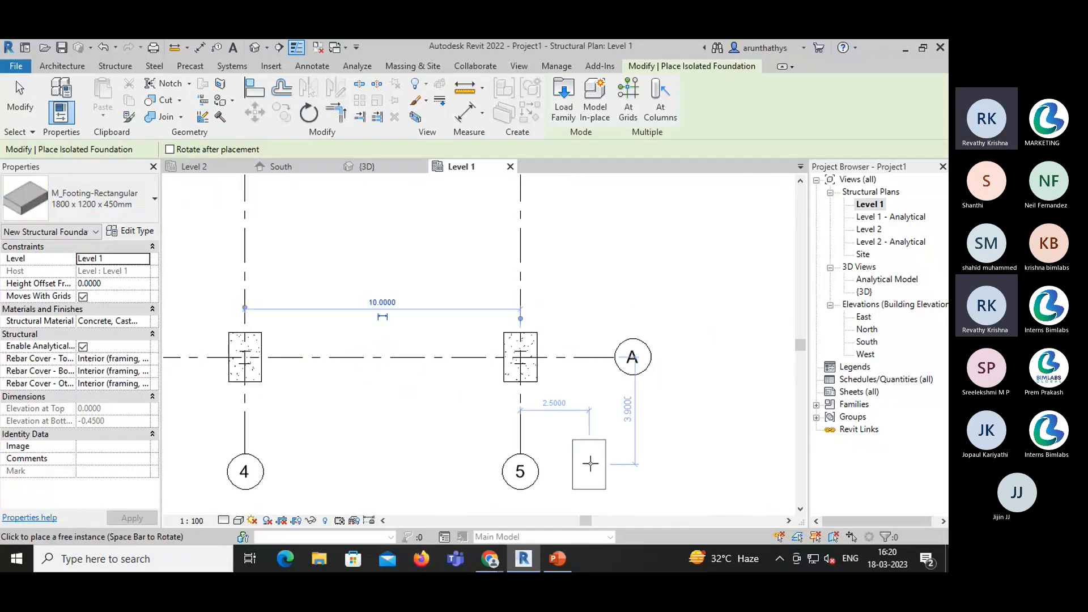
{"action": "key", "text": "Escape"}
- In the 3D view, place a Base plate structural connection on the grid 1 column
{"action": "left_click", "coordinate": [356, 167]}
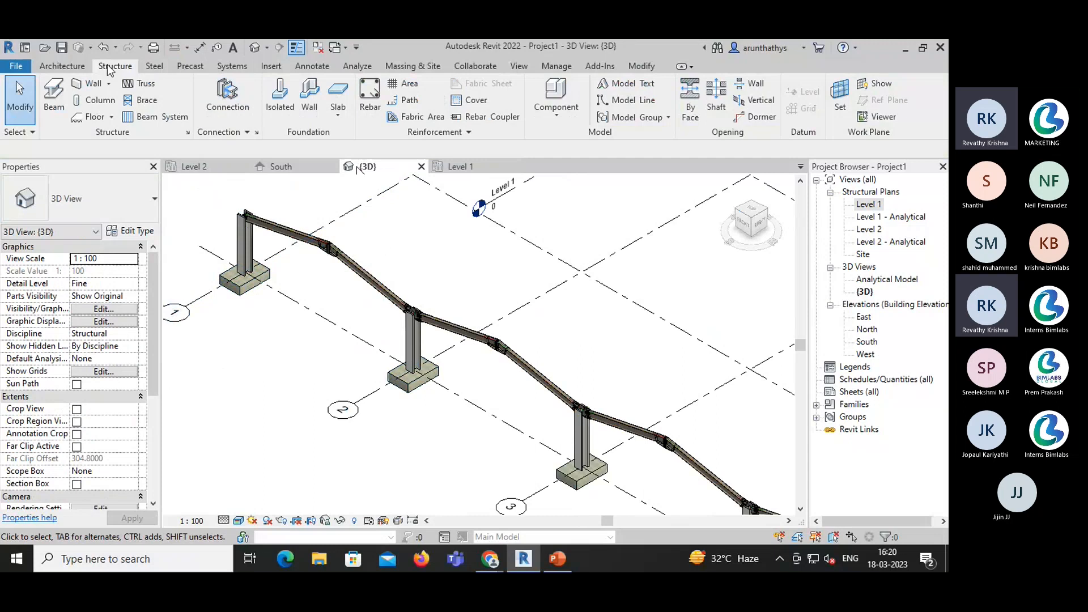
{"action": "left_click", "coordinate": [154, 66]}
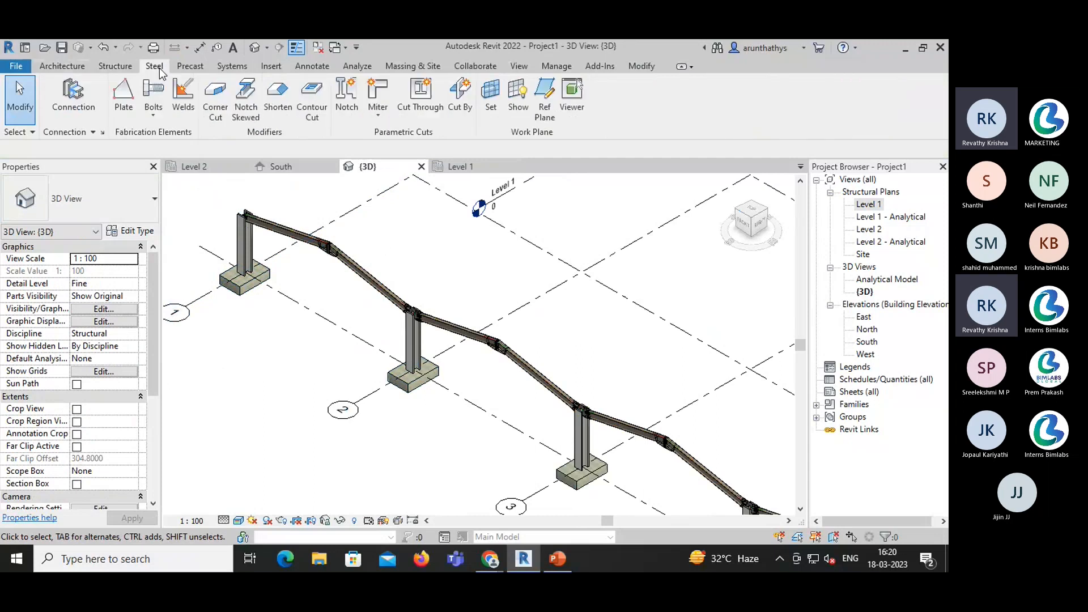
{"action": "left_click", "coordinate": [74, 100]}
{"action": "left_click", "coordinate": [97, 211]}
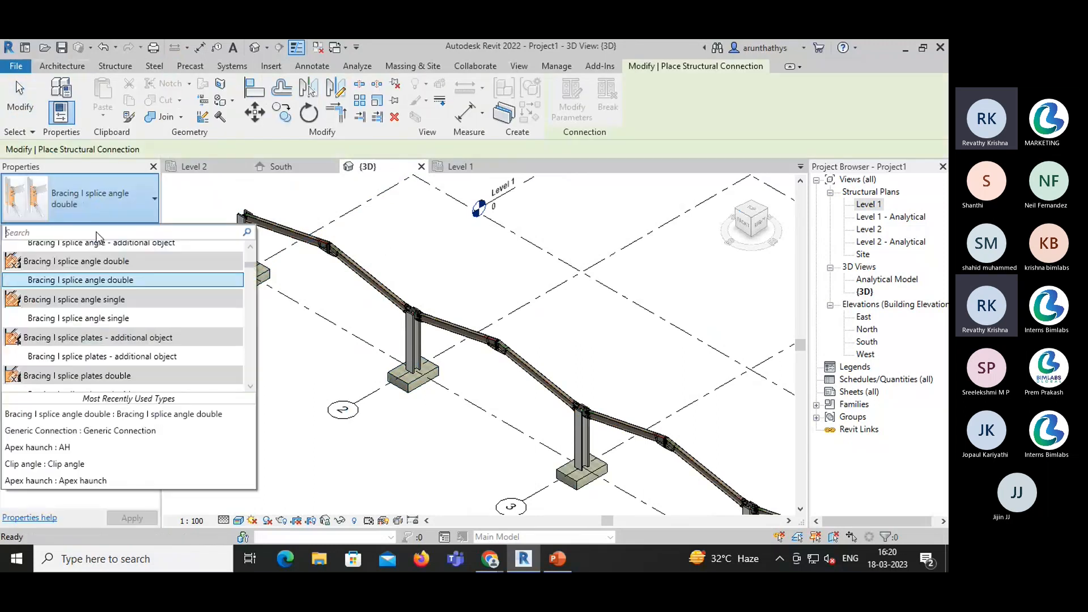
{"action": "scroll", "coordinate": [81, 320], "scroll_direction": "up", "scroll_amount": 3}
{"action": "scroll", "coordinate": [81, 315], "scroll_direction": "up", "scroll_amount": 5}
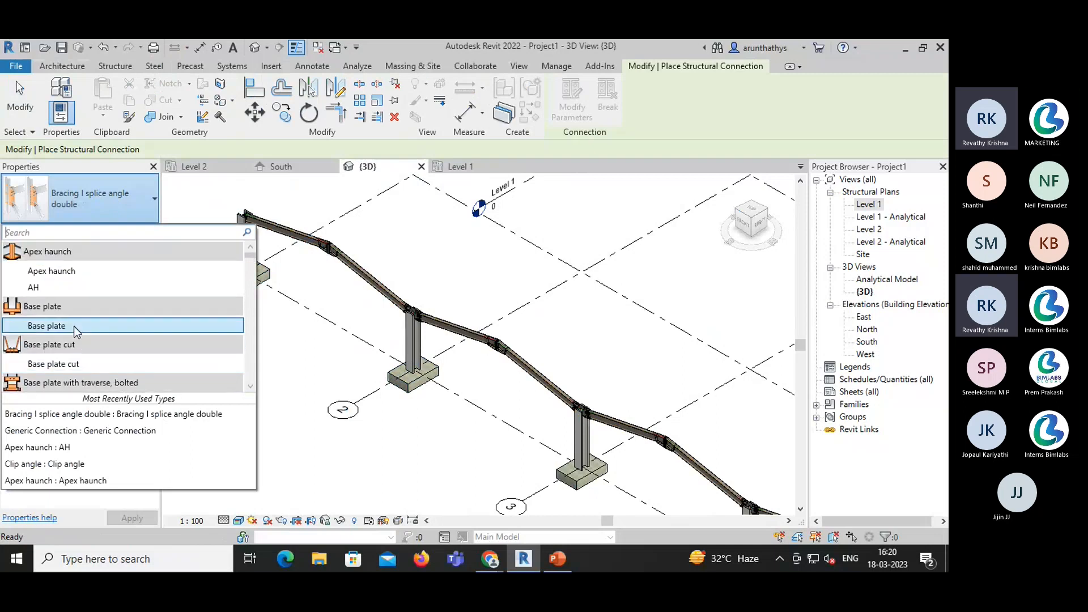
{"action": "left_click", "coordinate": [74, 325]}
{"action": "left_click", "coordinate": [249, 260]}
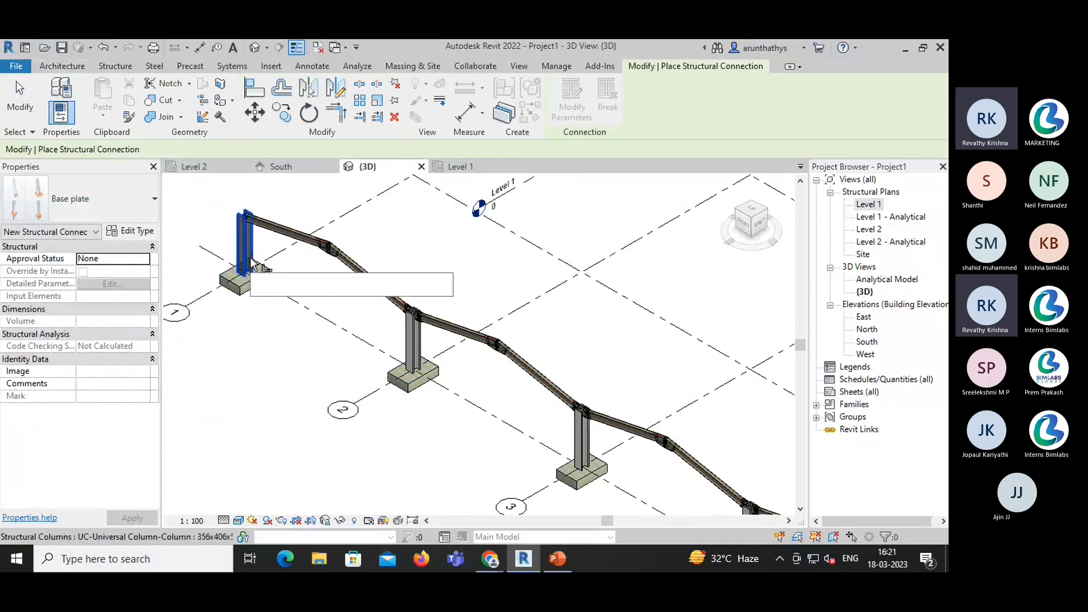
{"action": "key", "text": "Return"}
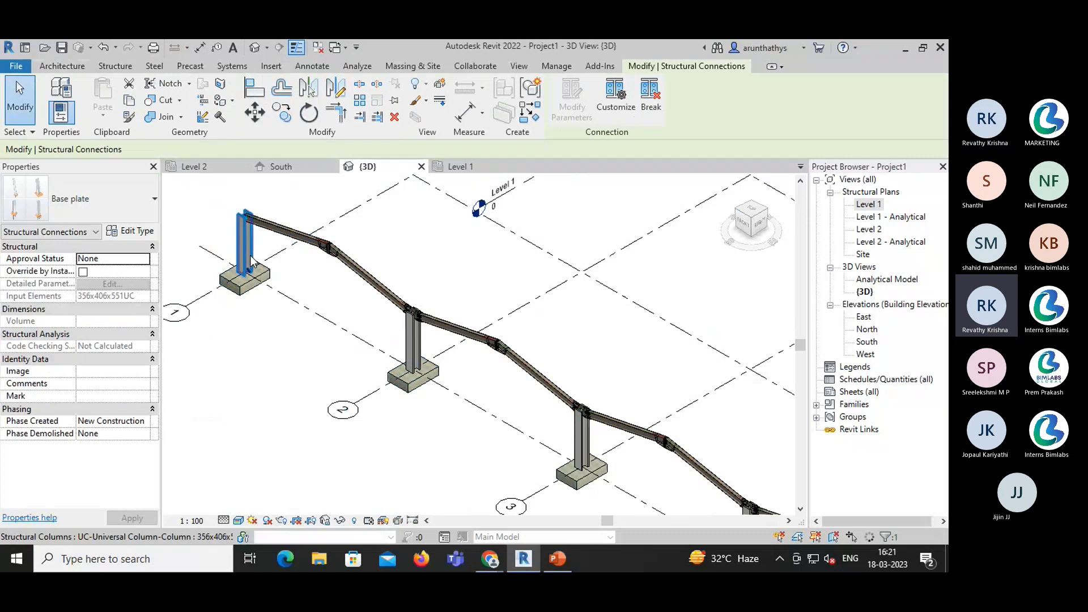
{"action": "left_click", "coordinate": [577, 85]}
{"action": "left_click", "coordinate": [369, 452]}
- Override the Structural Foundations category graphics in the 3D view by setting surface transparency to 74
{"action": "scroll", "coordinate": [250, 283], "scroll_direction": "up", "scroll_amount": 8}
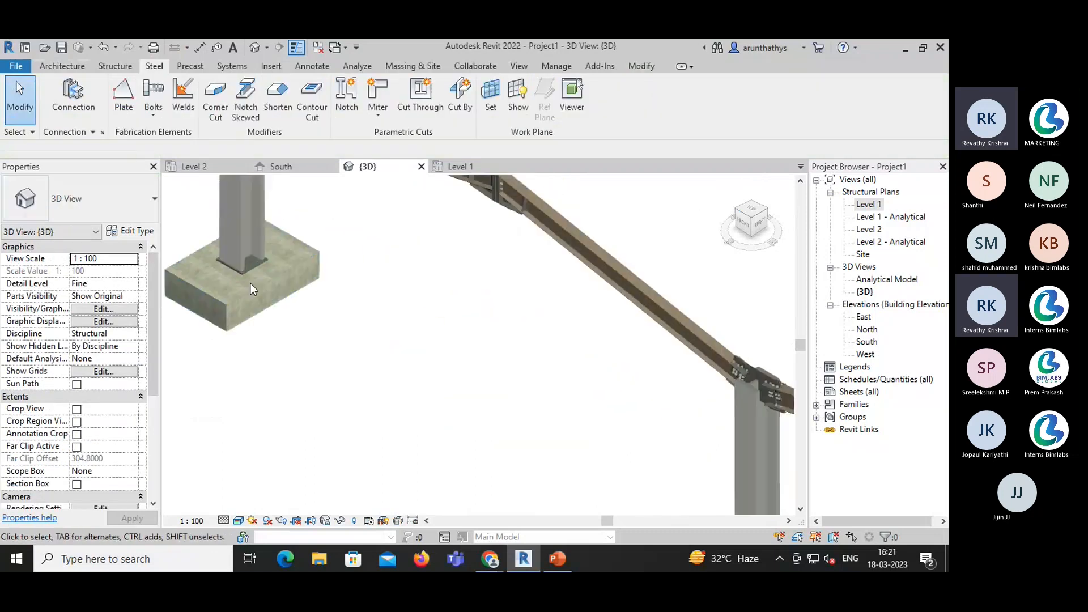
{"action": "scroll", "coordinate": [256, 261], "scroll_direction": "down", "scroll_amount": 3}
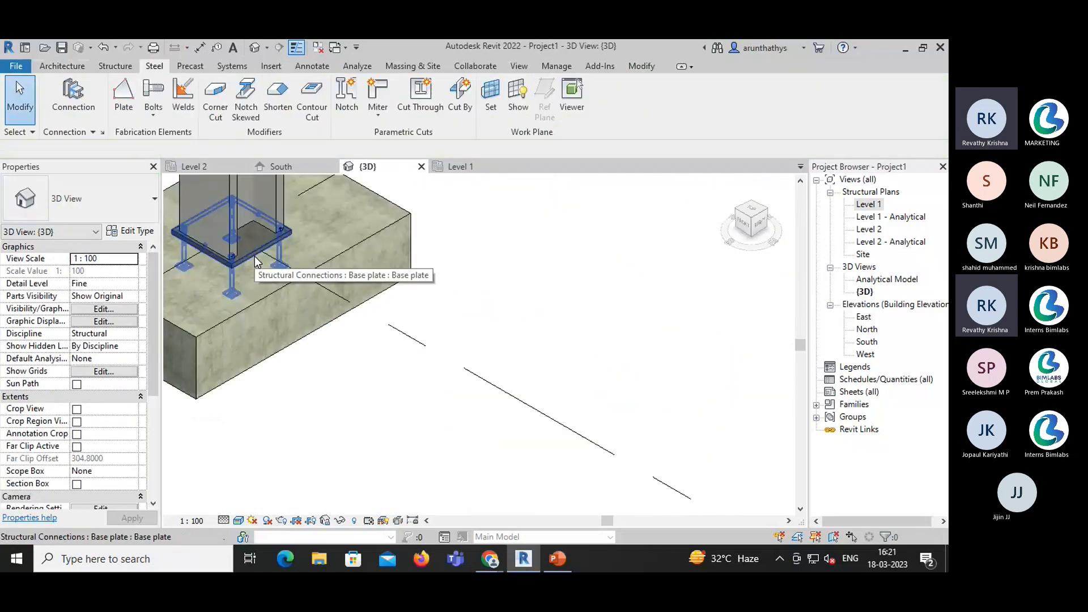
{"action": "scroll", "coordinate": [272, 317], "scroll_direction": "up", "scroll_amount": 4}
{"action": "middle_click_drag", "start_coordinate": [317, 385], "coordinate": [354, 393]}
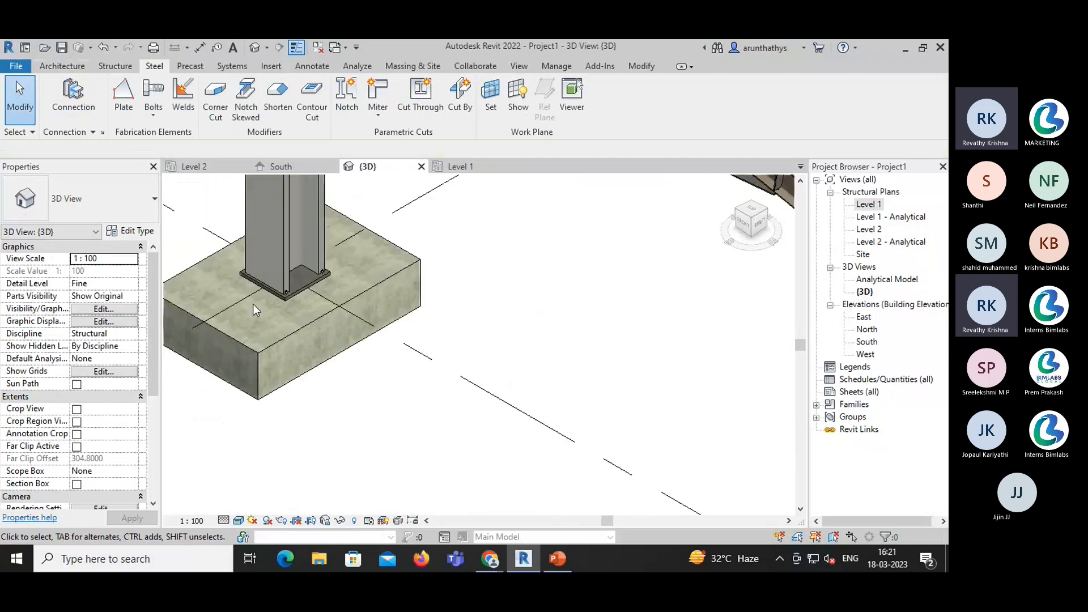
{"action": "left_click", "coordinate": [291, 333]}
{"action": "right_click", "coordinate": [291, 332]}
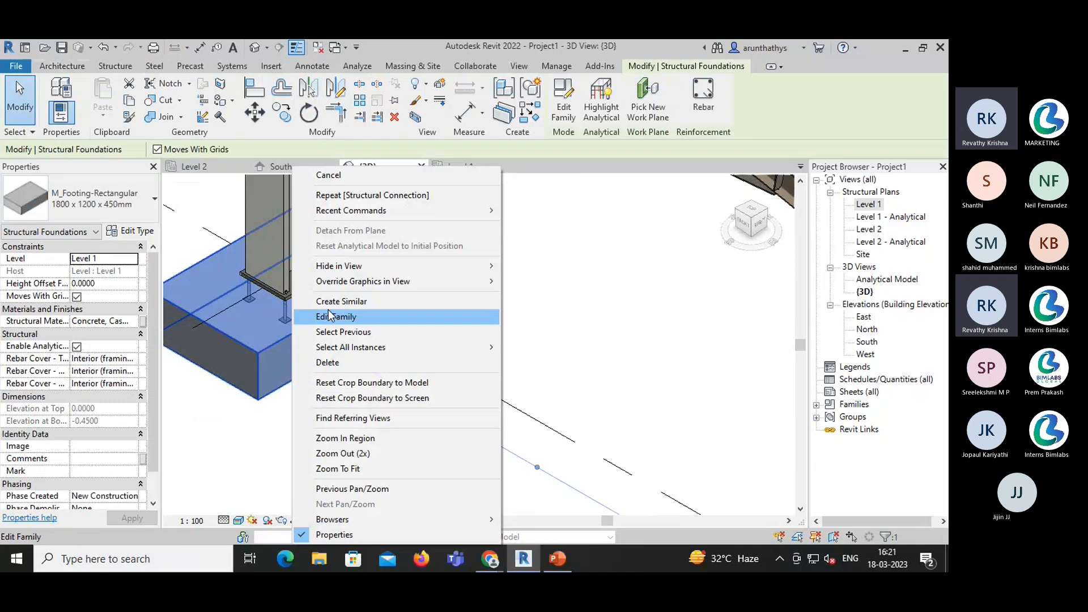
{"action": "mouse_move", "coordinate": [350, 284]}
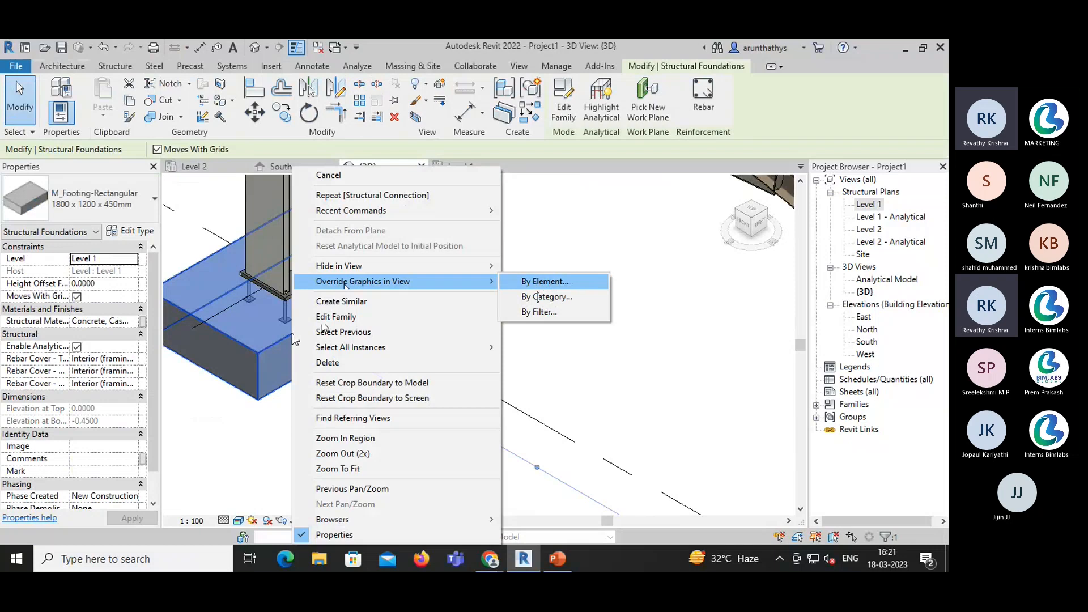
{"action": "left_click", "coordinate": [537, 295]}
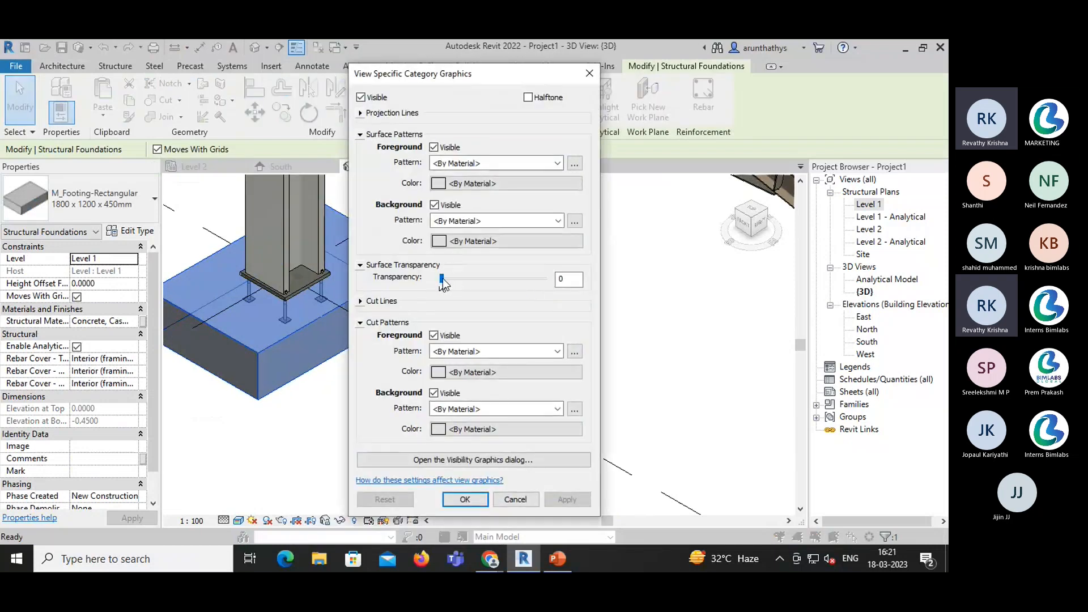
{"action": "left_click_drag", "start_coordinate": [443, 283], "coordinate": [503, 290]}
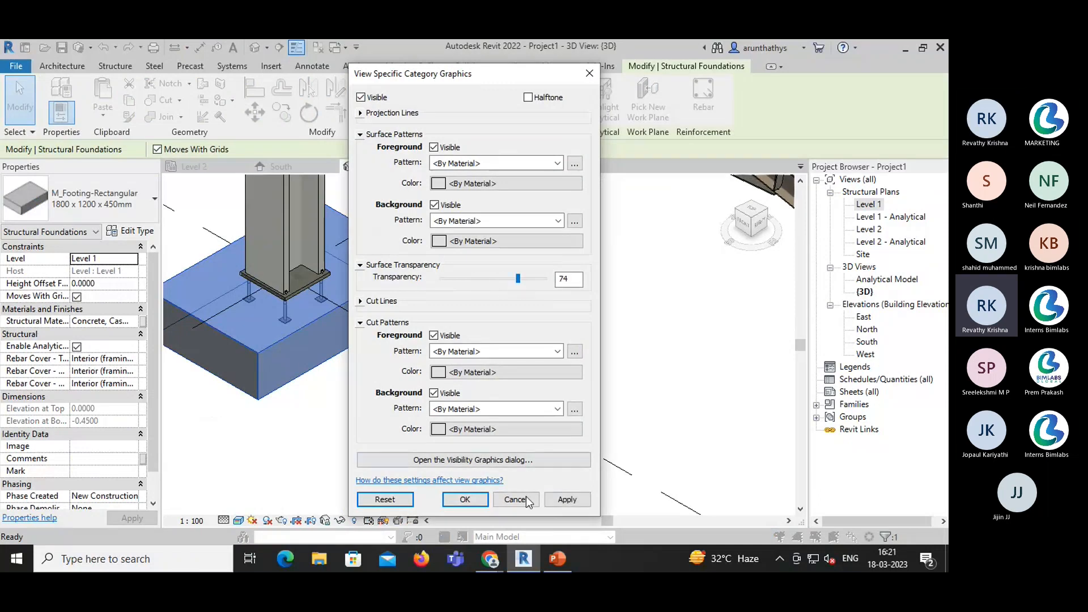
{"action": "left_click", "coordinate": [485, 501]}
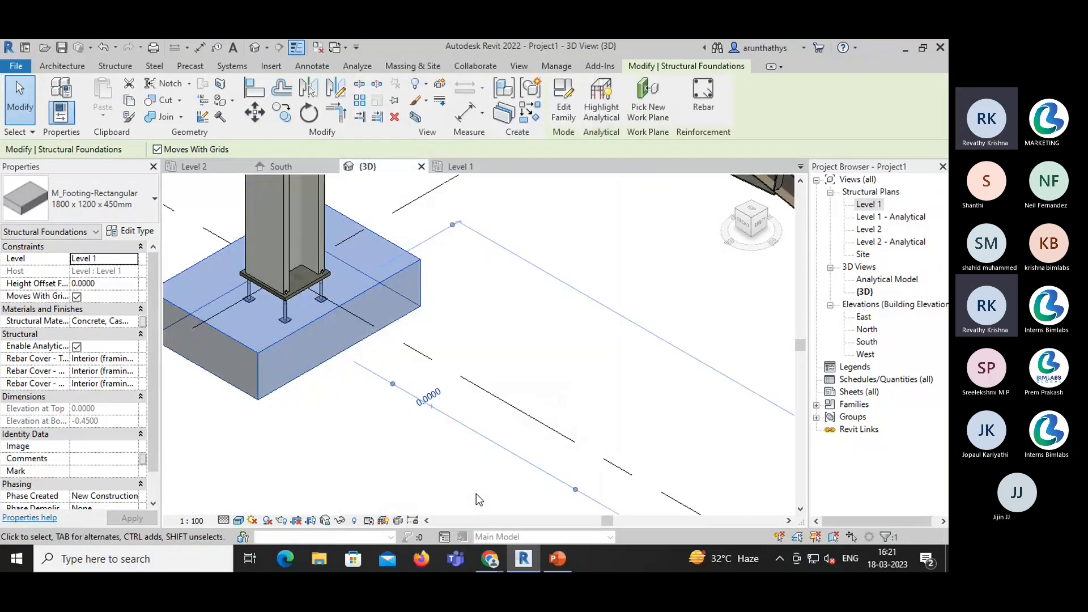
{"action": "left_click", "coordinate": [433, 438]}
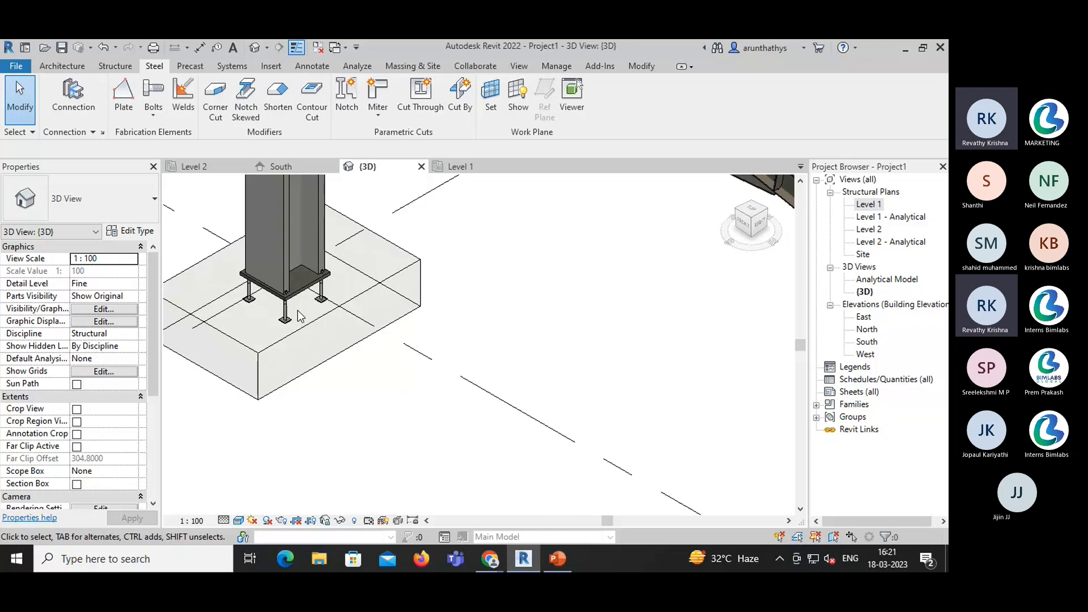
- Place a Base plate structural connection on the grid 2 column
{"action": "scroll", "coordinate": [363, 393], "scroll_direction": "down", "scroll_amount": 5}
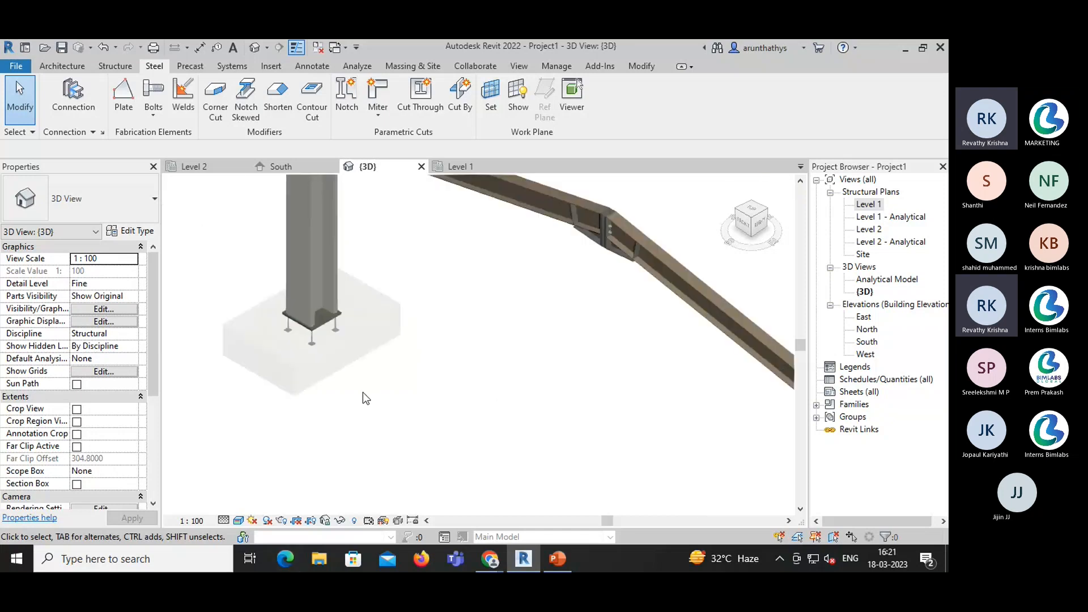
{"action": "middle_click_drag", "start_coordinate": [462, 420], "coordinate": [289, 228]}
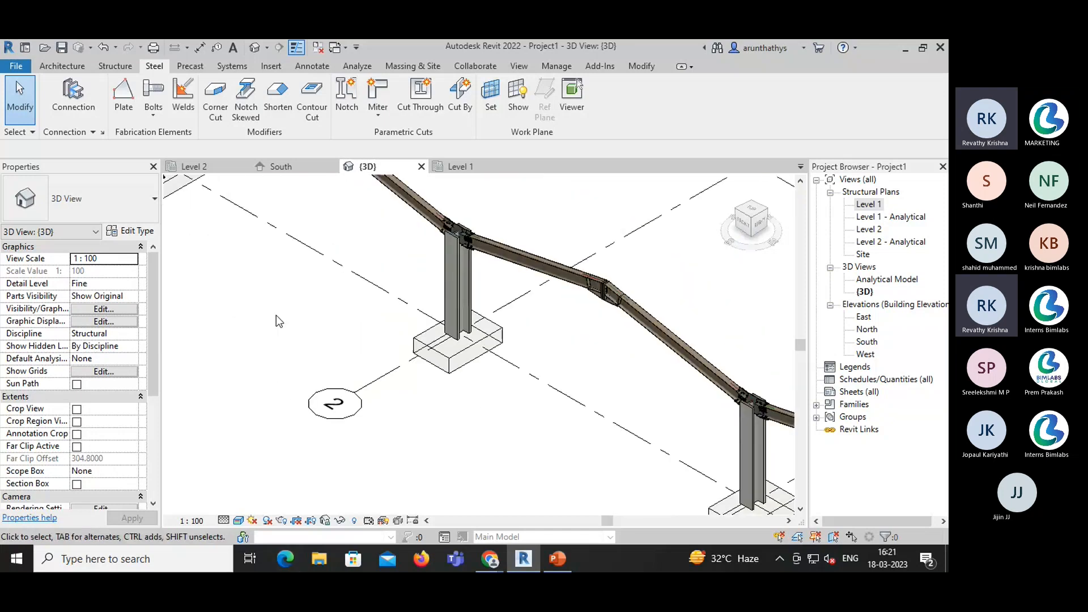
{"action": "key", "text": "Return"}
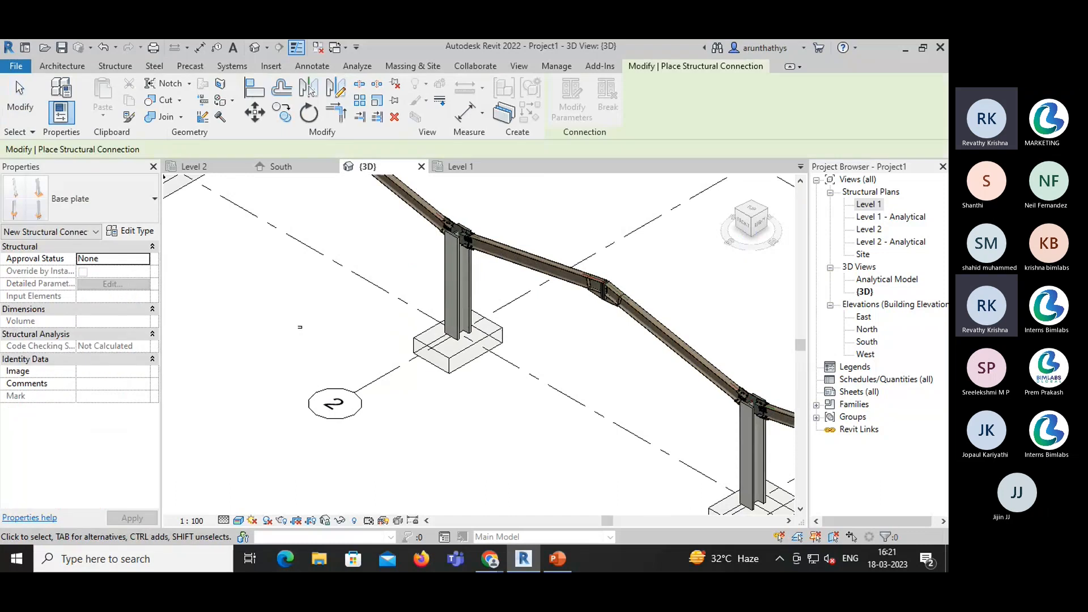
{"action": "left_click", "coordinate": [463, 292]}
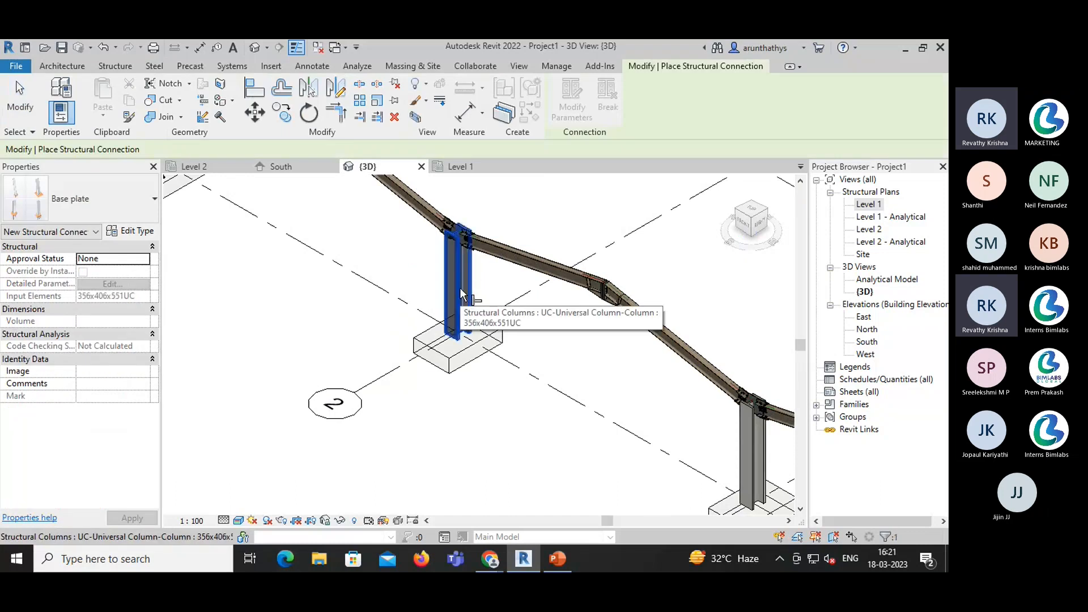
{"action": "key", "text": "Return"}
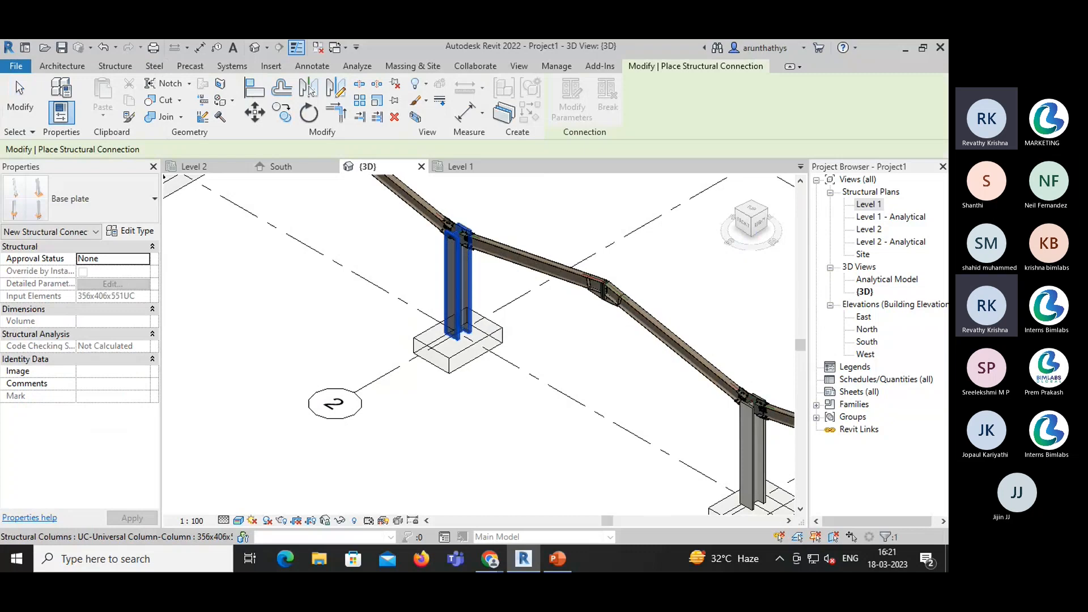
{"action": "left_click", "coordinate": [528, 424]}
- Place a Base plate structural connection on the grid 3 column
{"action": "middle_click_drag", "start_coordinate": [255, 256], "coordinate": [250, 352]}
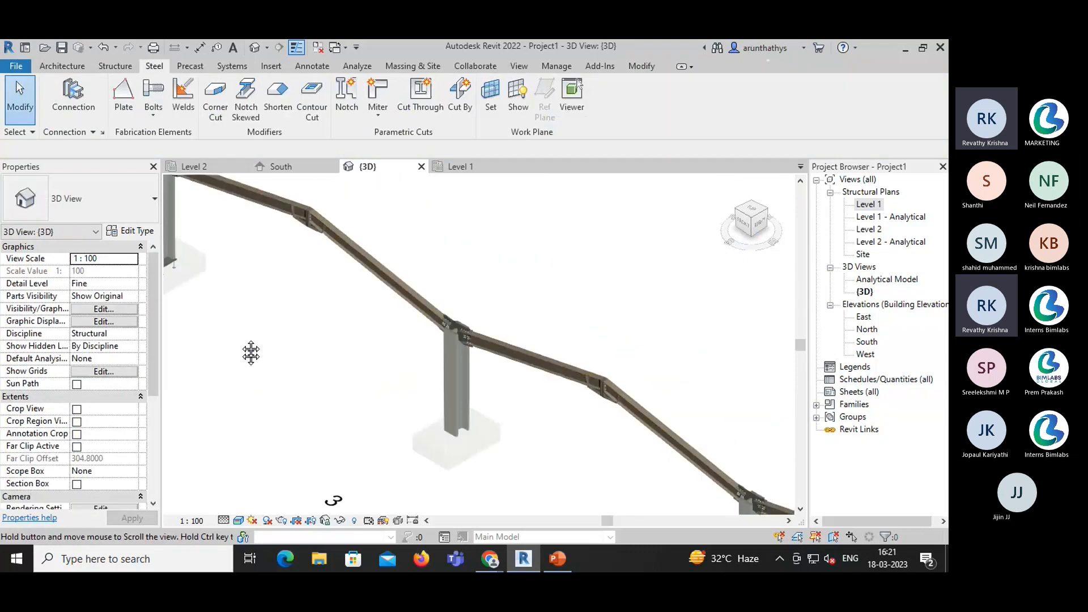
{"action": "key", "text": "Return"}
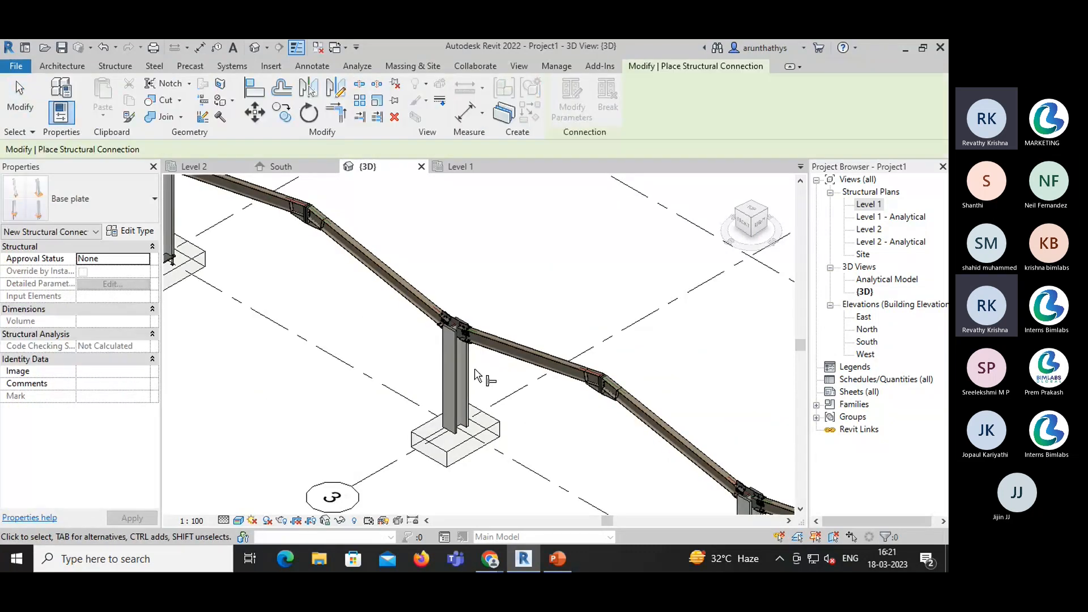
{"action": "left_click", "coordinate": [462, 383]}
{"action": "key", "text": "Return"}
{"action": "scroll", "coordinate": [561, 458], "scroll_direction": "down", "scroll_amount": 1}
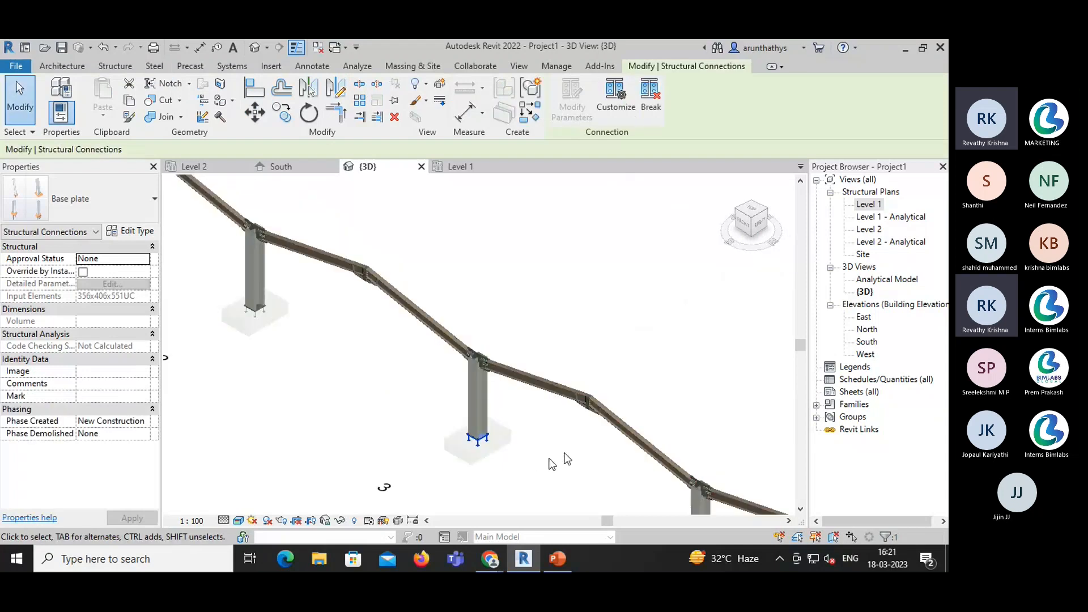
- Place a Base plate structural connection on the grid 4 column
{"action": "middle_click_drag", "start_coordinate": [561, 458], "coordinate": [373, 349]}
{"action": "left_click", "coordinate": [391, 380]}
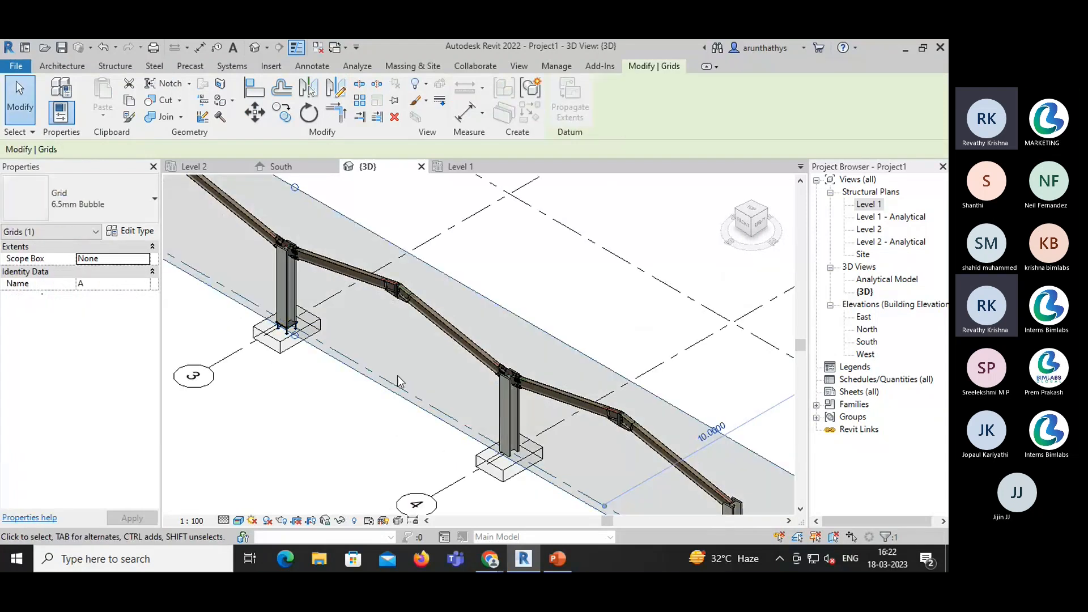
{"action": "left_click", "coordinate": [362, 441]}
{"action": "key", "text": "Return"}
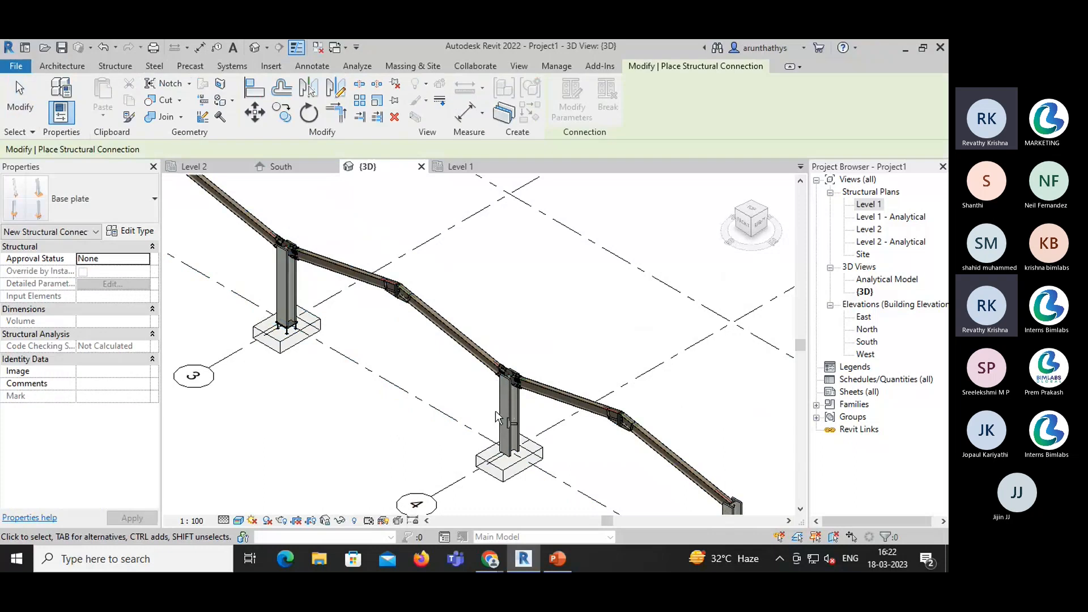
{"action": "left_click", "coordinate": [504, 415]}
{"action": "key", "text": "Return"}
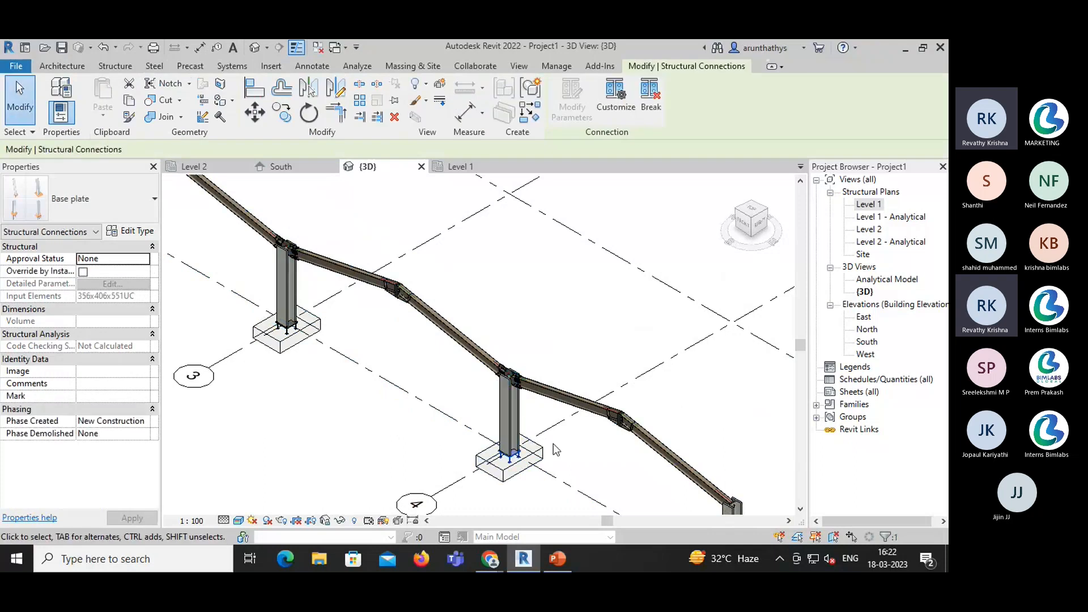
- Place a Base plate structural connection on the grid 5 column and end the command
{"action": "middle_click_drag", "start_coordinate": [576, 443], "coordinate": [428, 291]}
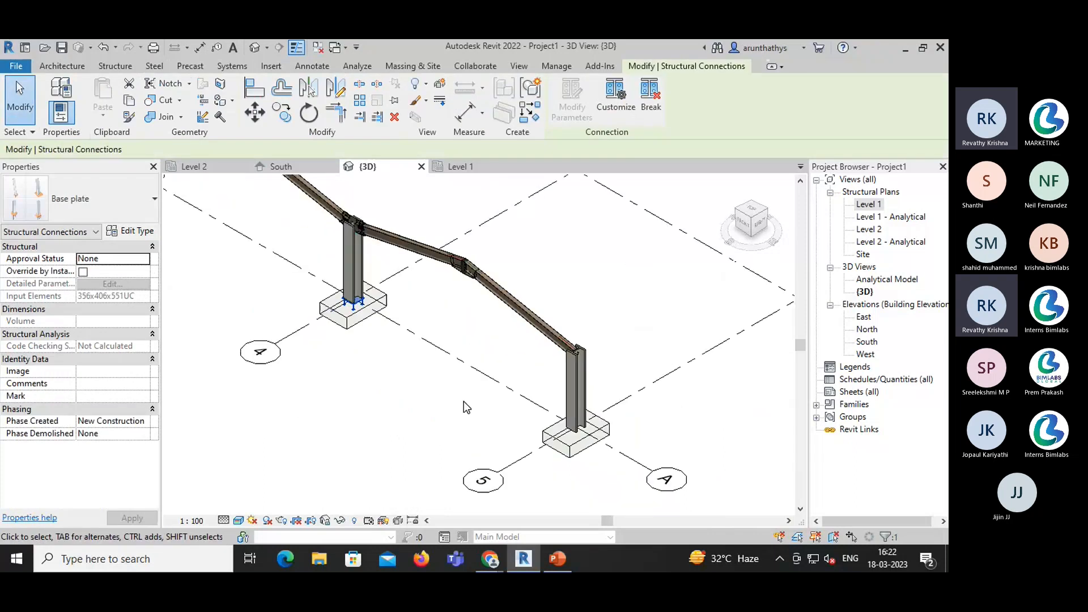
{"action": "key", "text": "Return"}
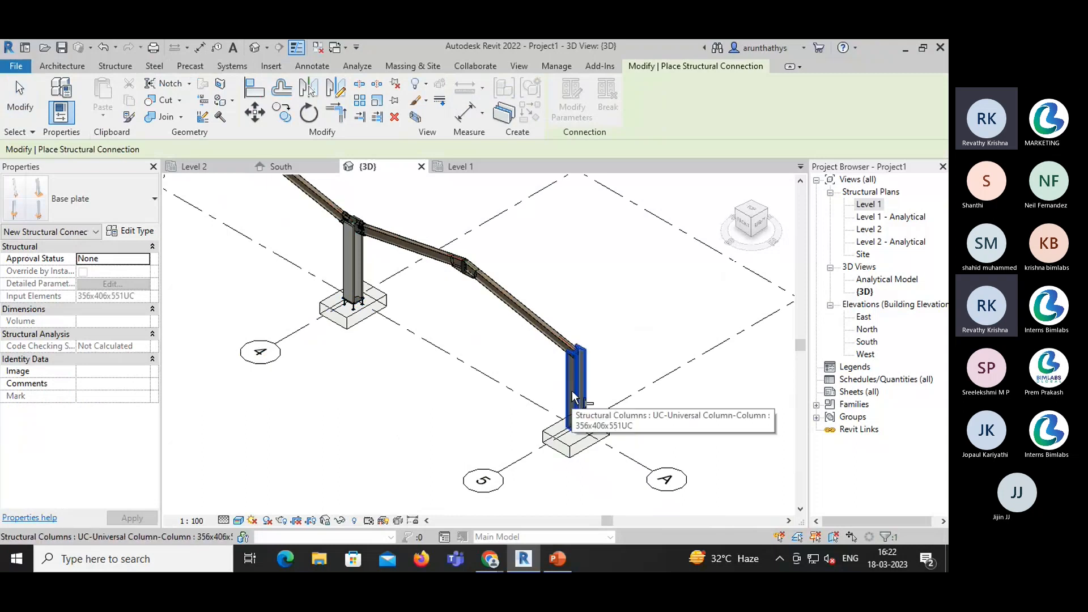
{"action": "left_click", "coordinate": [572, 390]}
{"action": "key", "text": "Return"}
{"action": "key", "text": "Escape"}
{"action": "scroll", "coordinate": [430, 432], "scroll_direction": "down", "scroll_amount": 5}
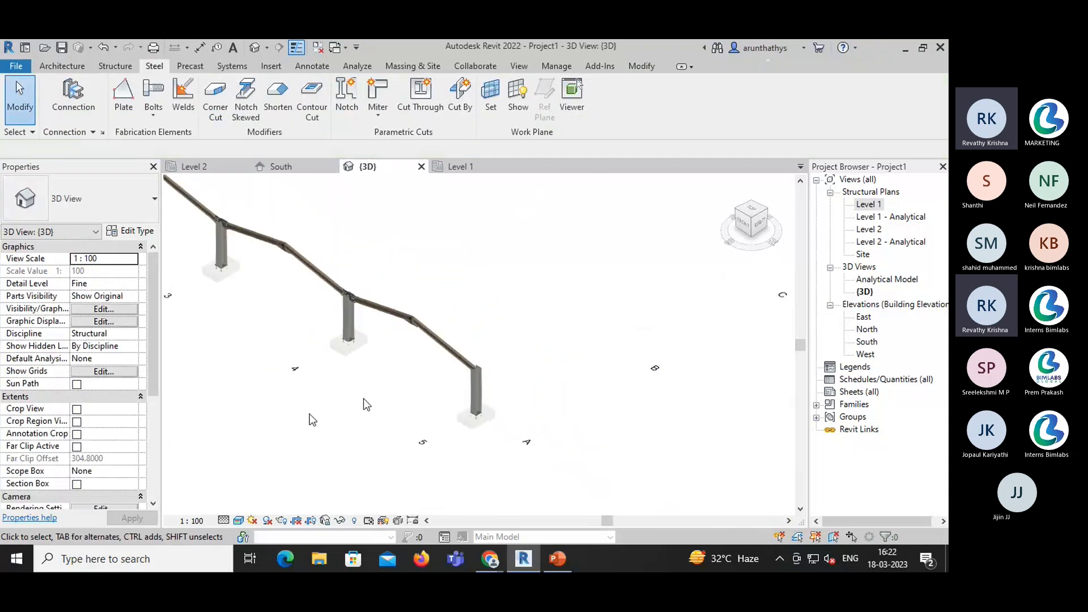
{"action": "scroll", "coordinate": [302, 416], "scroll_direction": "down", "scroll_amount": 1}
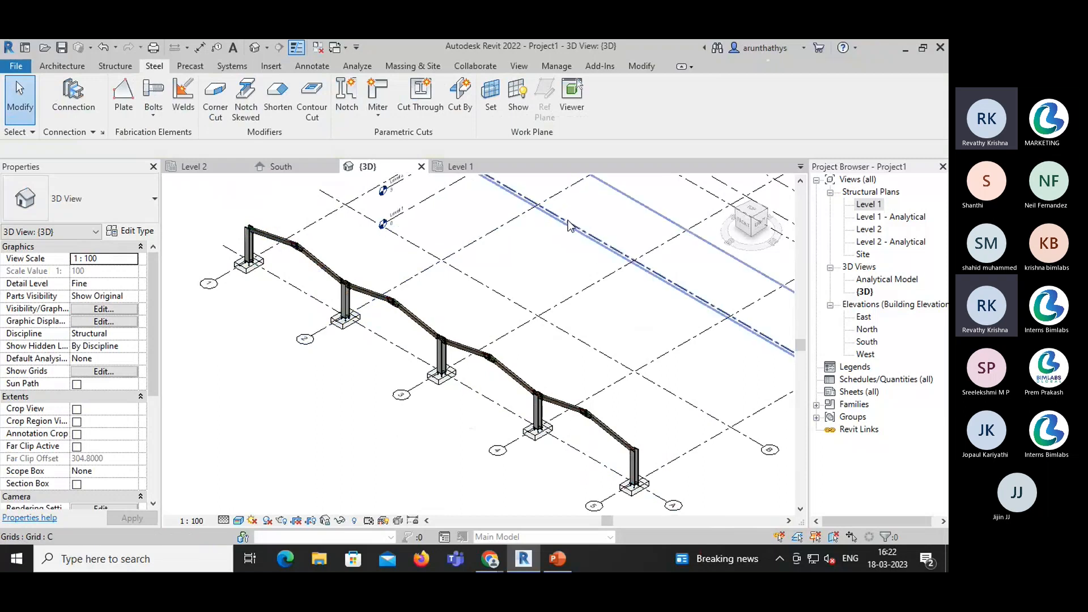
- Select the whole grid A frame in the Level 2 plan and add its footings and base plates from the Level 1 plan
{"action": "left_click", "coordinate": [206, 169]}
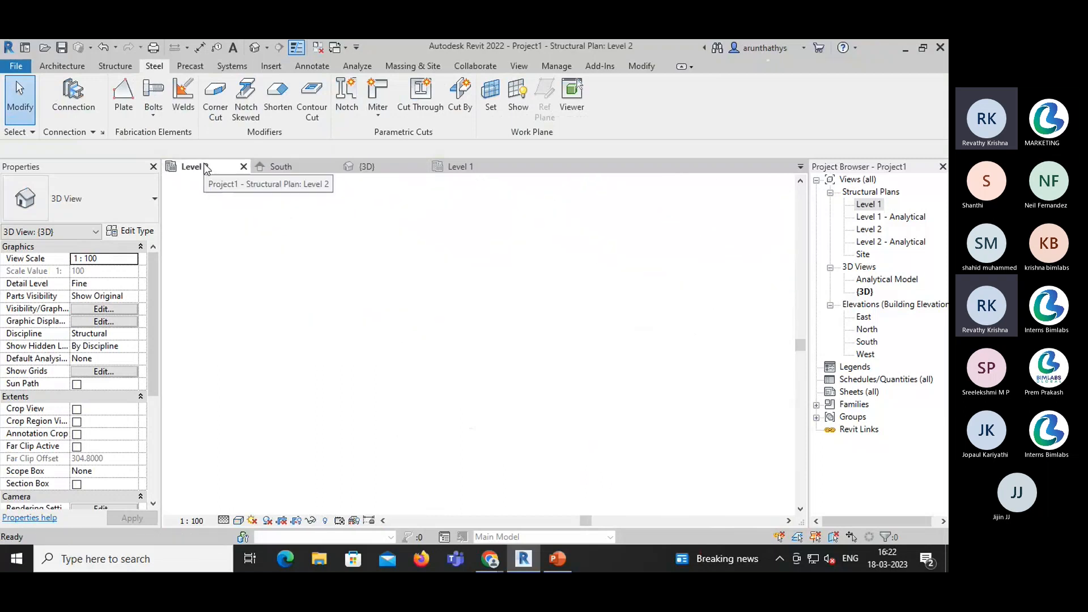
{"action": "scroll", "coordinate": [345, 349], "scroll_direction": "down", "scroll_amount": 4}
{"action": "middle_click_drag", "start_coordinate": [288, 380], "coordinate": [464, 372]}
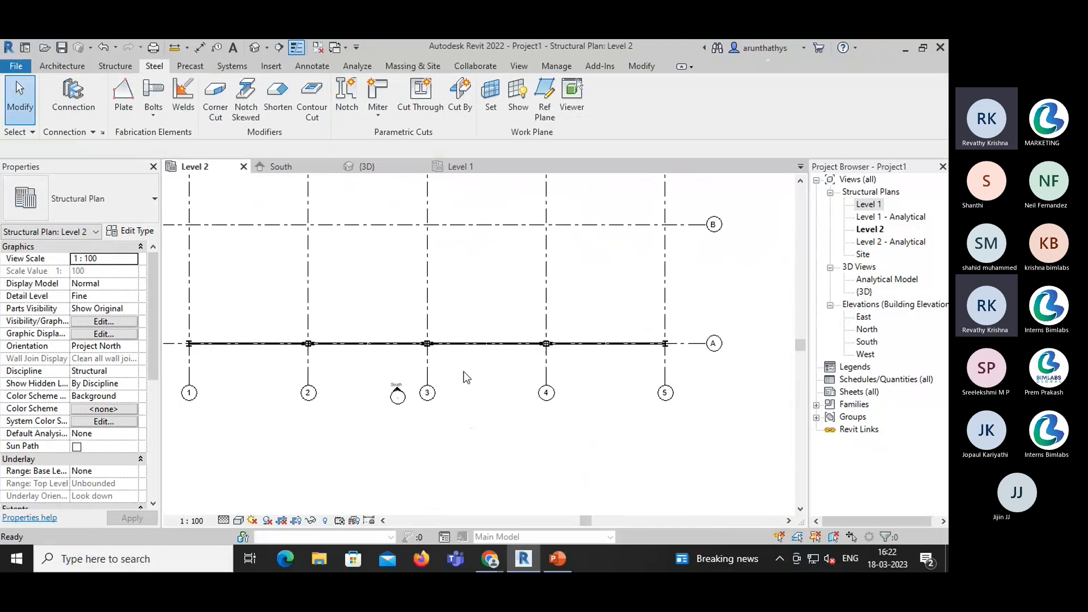
{"action": "scroll", "coordinate": [463, 372], "scroll_direction": "down", "scroll_amount": 1}
{"action": "left_click_drag", "start_coordinate": [202, 329], "coordinate": [656, 360]}
{"action": "left_click", "coordinate": [457, 167]}
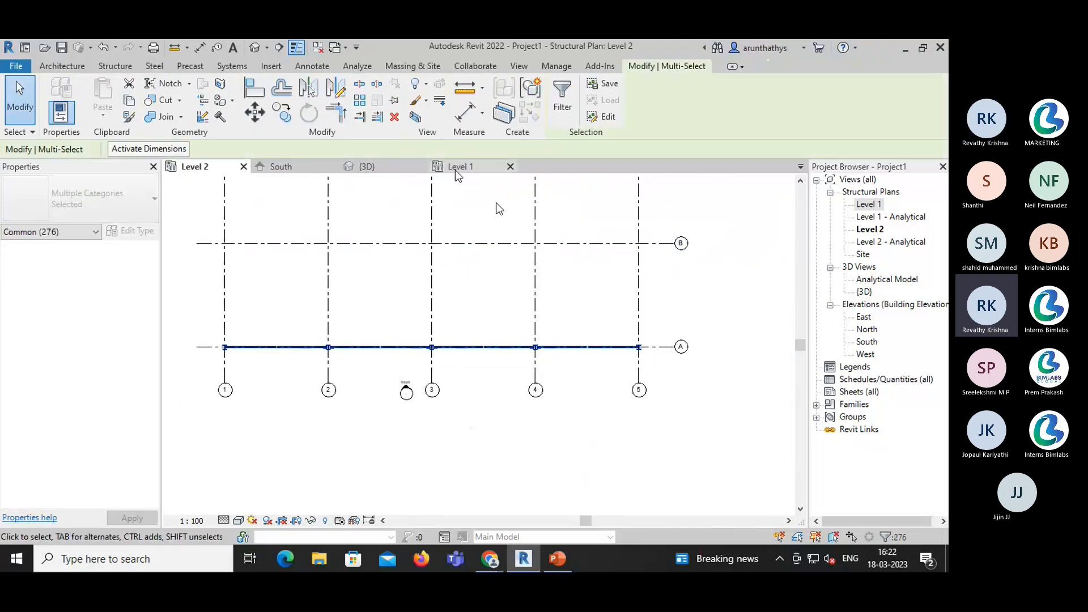
{"action": "scroll", "coordinate": [237, 346], "scroll_direction": "down", "scroll_amount": 5}
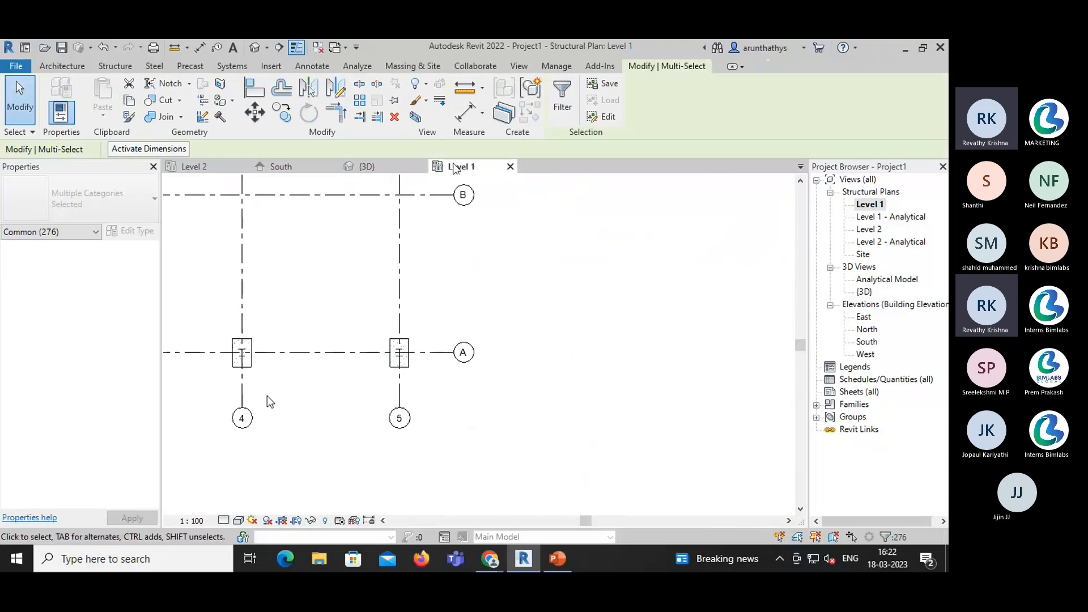
{"action": "middle_click_drag", "start_coordinate": [270, 417], "coordinate": [412, 448]}
{"action": "scroll", "coordinate": [411, 448], "scroll_direction": "down", "scroll_amount": 1}
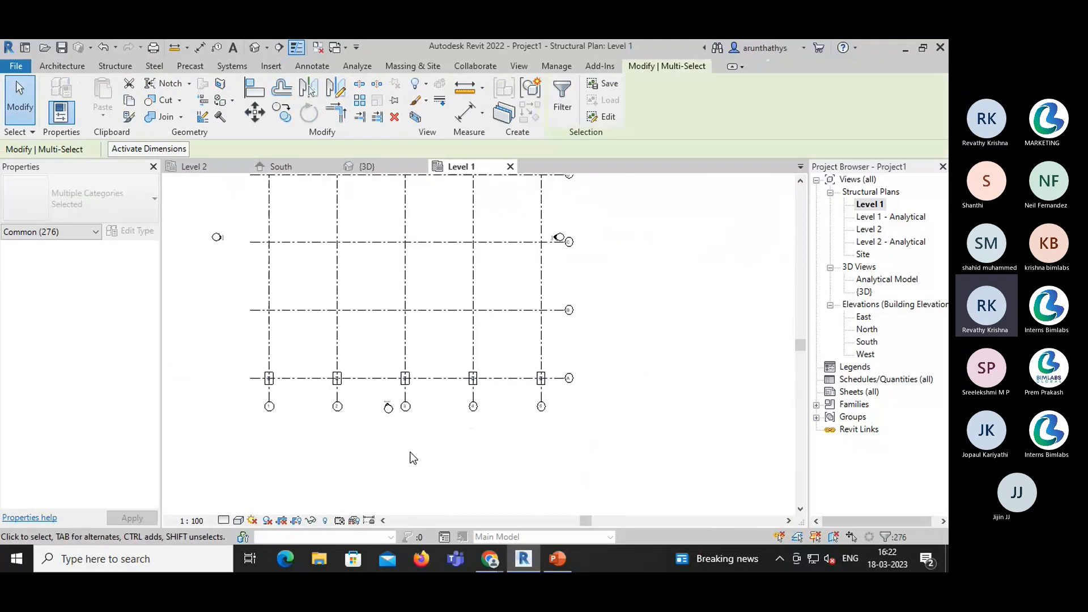
{"action": "left_click_drag", "start_coordinate": [250, 353], "coordinate": [553, 400]}
{"action": "left_click", "coordinate": [367, 166]}
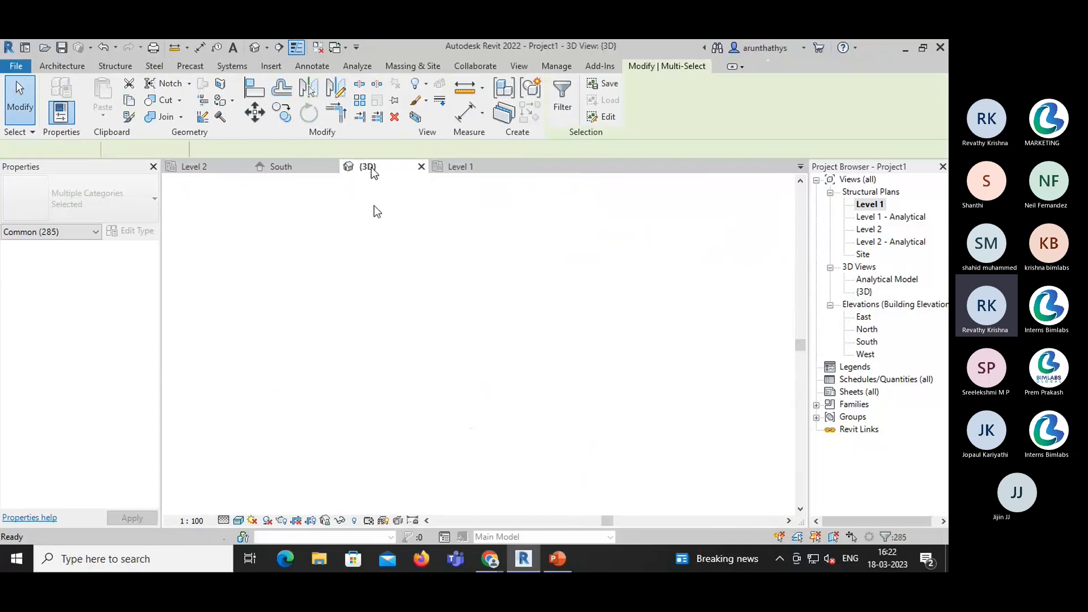
- Copy the selected grid A frame in the Level 2 plan with Multiple enabled, from its leftmost column to the matching intersection on grid B
{"action": "left_click", "coordinate": [215, 167]}
{"action": "scroll", "coordinate": [302, 332], "scroll_direction": "down", "scroll_amount": 3}
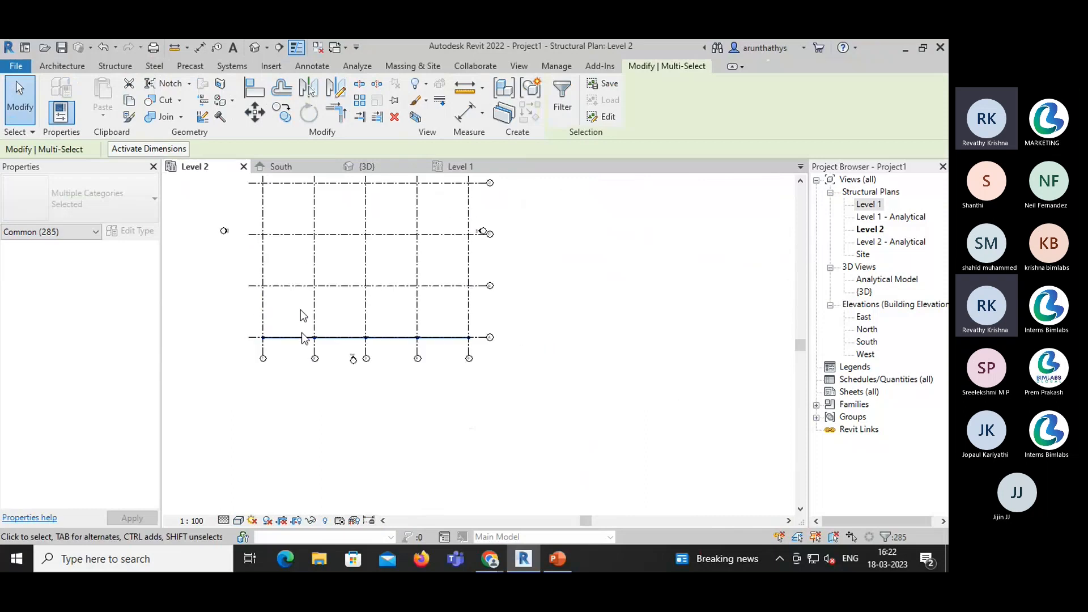
{"action": "middle_click_drag", "start_coordinate": [304, 316], "coordinate": [318, 371]}
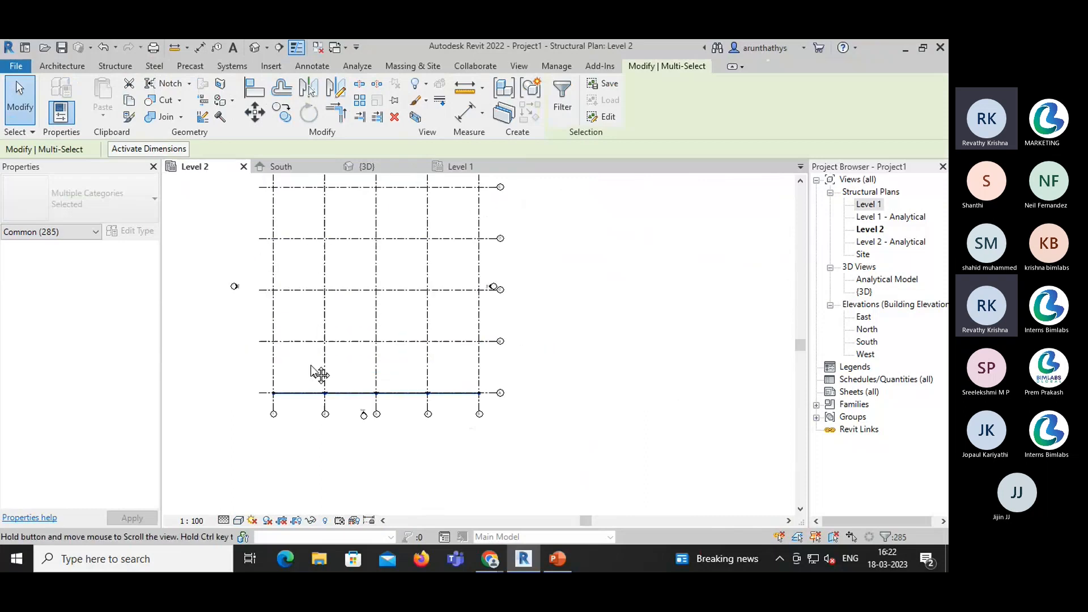
{"action": "left_click", "coordinate": [282, 111]}
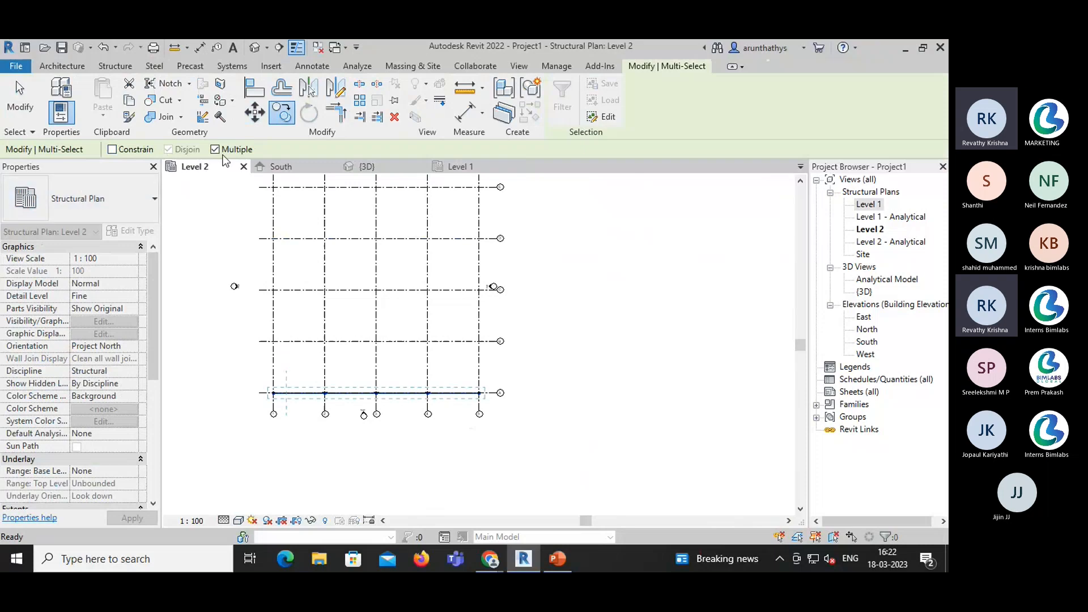
{"action": "scroll", "coordinate": [274, 394], "scroll_direction": "up", "scroll_amount": 5}
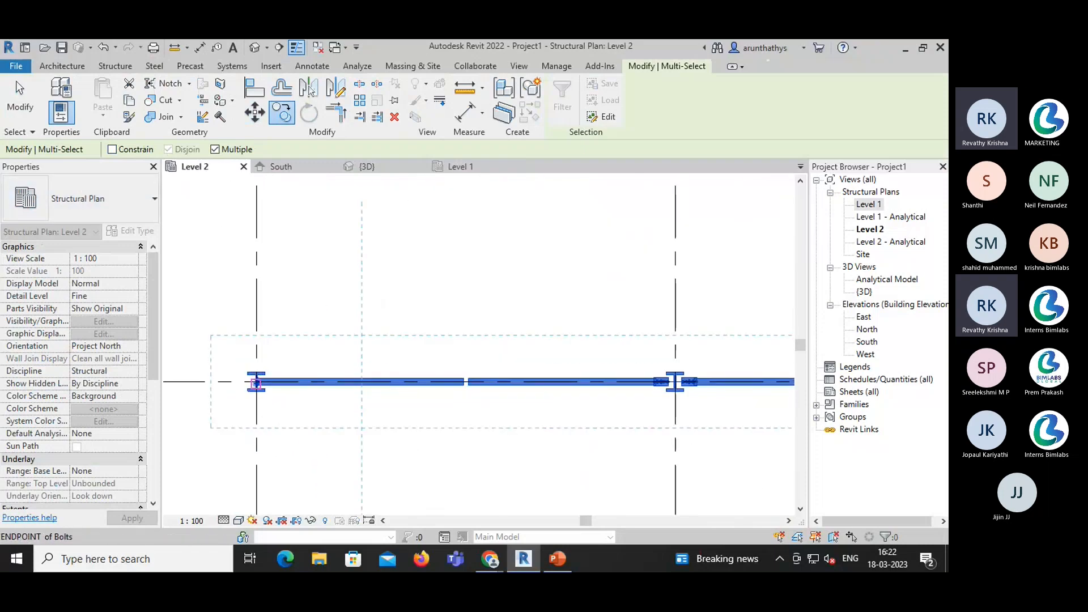
{"action": "left_click", "coordinate": [255, 381]}
{"action": "middle_click_drag", "start_coordinate": [275, 272], "coordinate": [267, 467]}
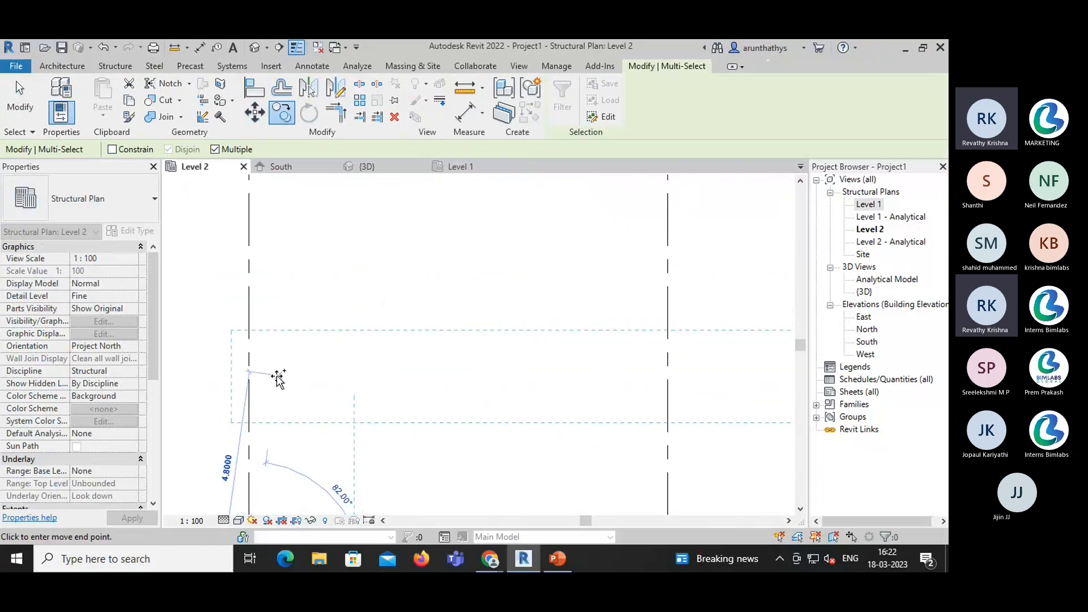
{"action": "scroll", "coordinate": [275, 371], "scroll_direction": "down", "scroll_amount": 4}
{"action": "scroll", "coordinate": [261, 251], "scroll_direction": "up", "scroll_amount": 1}
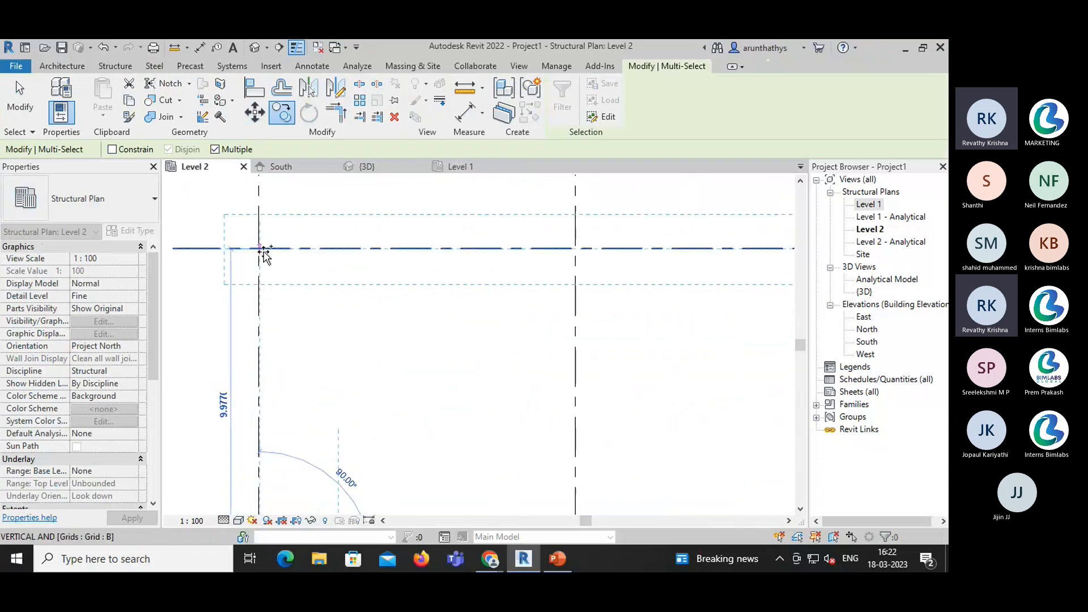
{"action": "left_click", "coordinate": [260, 250]}
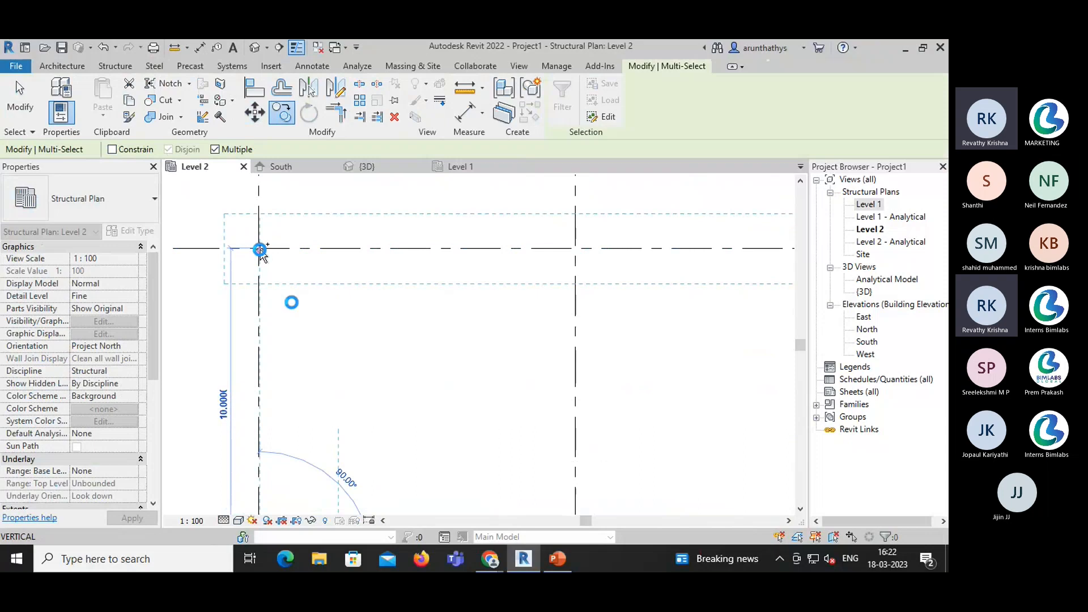
- Place another copy of the frame on grid C, aligned with the leftmost column gridline
{"action": "middle_click_drag", "start_coordinate": [304, 318], "coordinate": [306, 329]}
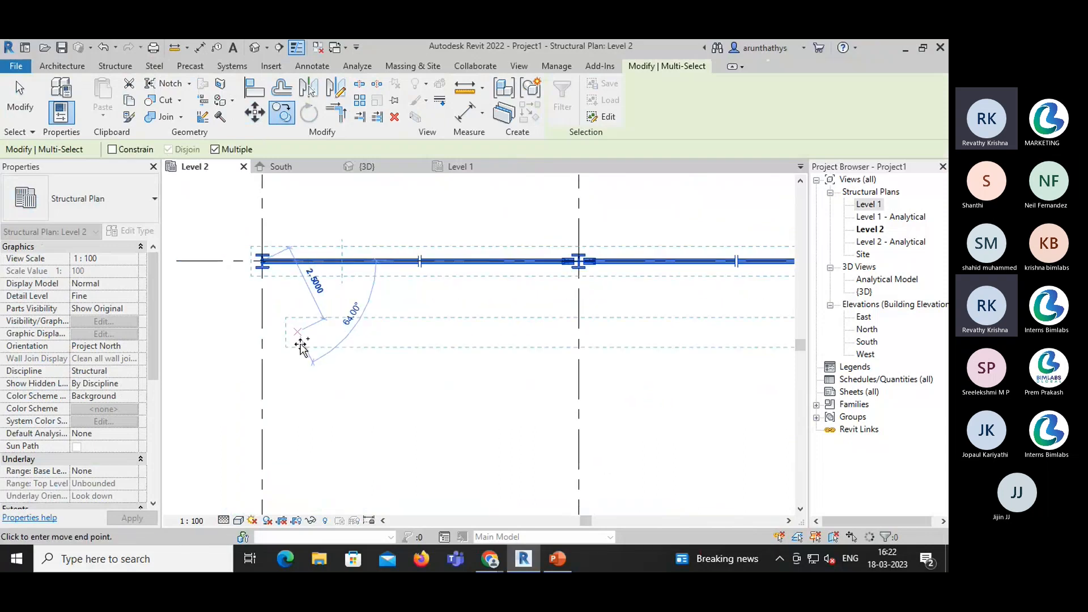
{"action": "middle_click_drag", "start_coordinate": [315, 384], "coordinate": [316, 567]}
{"action": "middle_click_drag", "start_coordinate": [334, 238], "coordinate": [360, 509]}
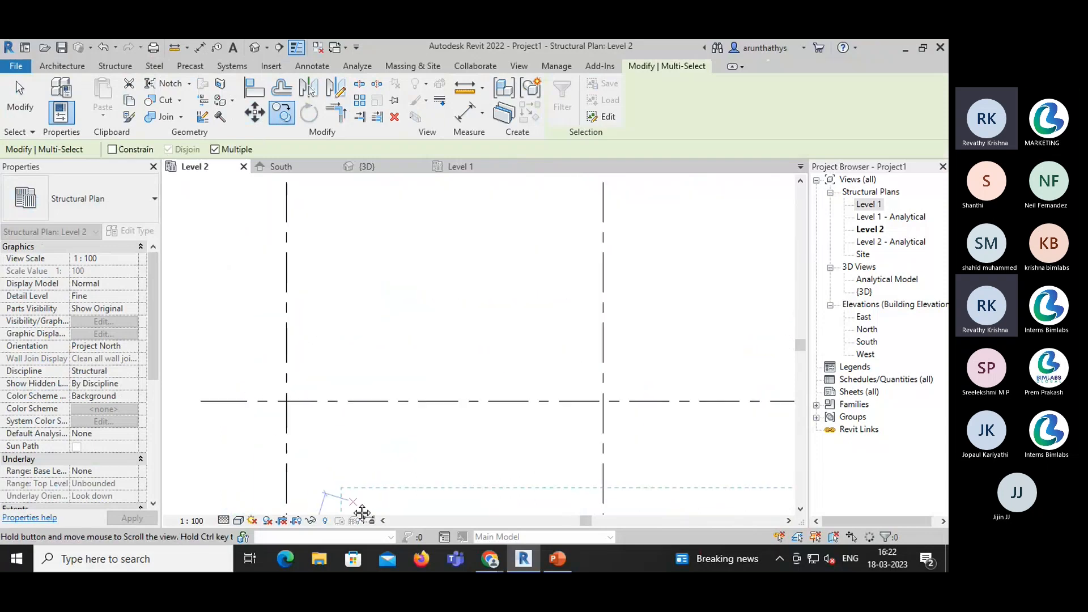
{"action": "left_click", "coordinate": [287, 401]}
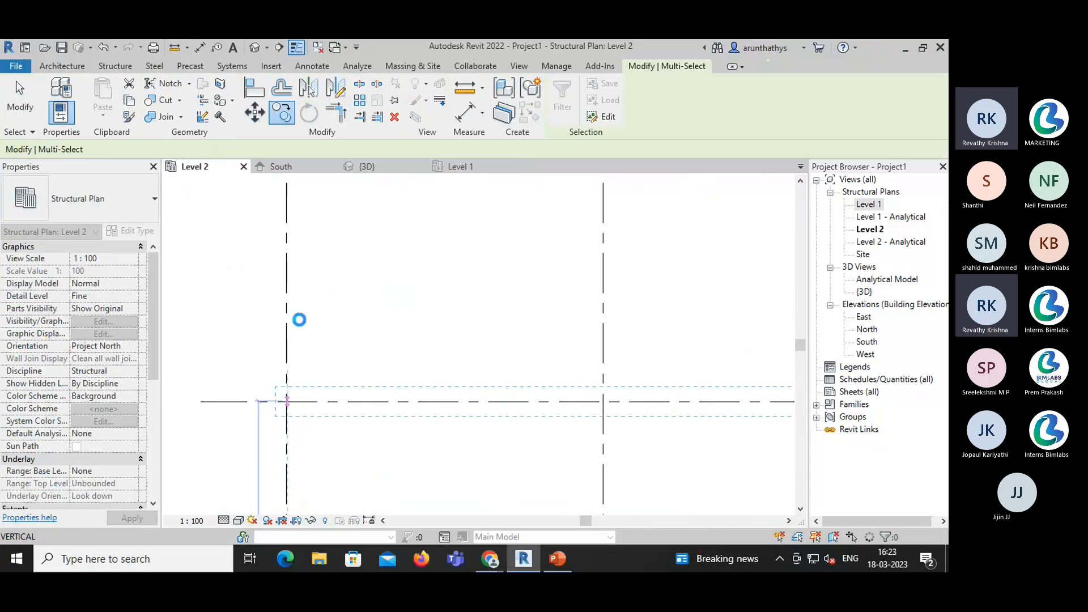
- Place further copies of the frame on grids D and E, keeping them aligned with the leftmost column gridline
{"action": "middle_click_drag", "start_coordinate": [299, 242], "coordinate": [294, 482]}
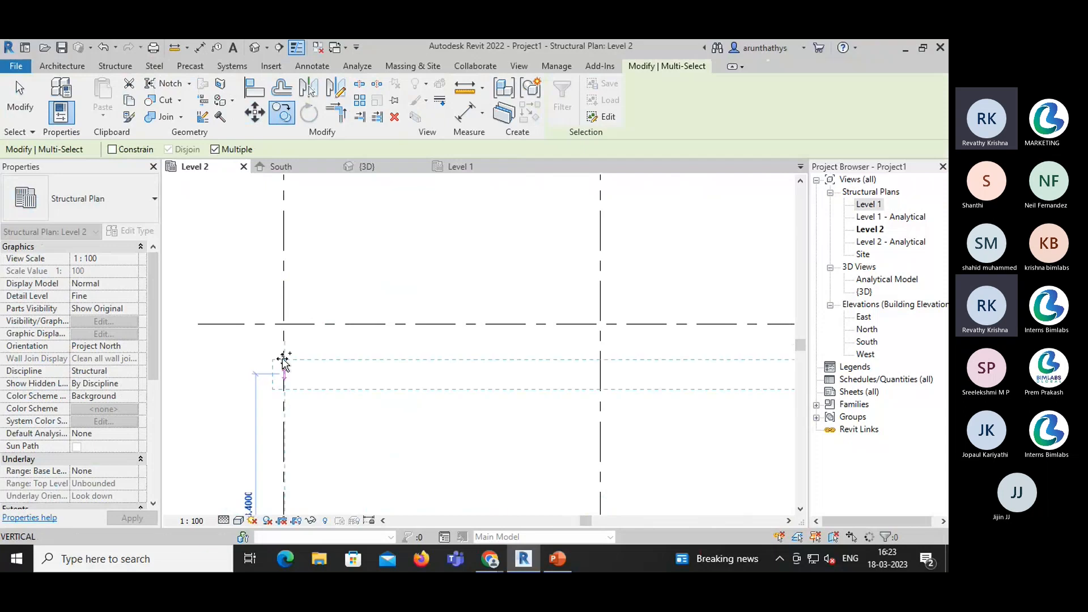
{"action": "left_click", "coordinate": [284, 324]}
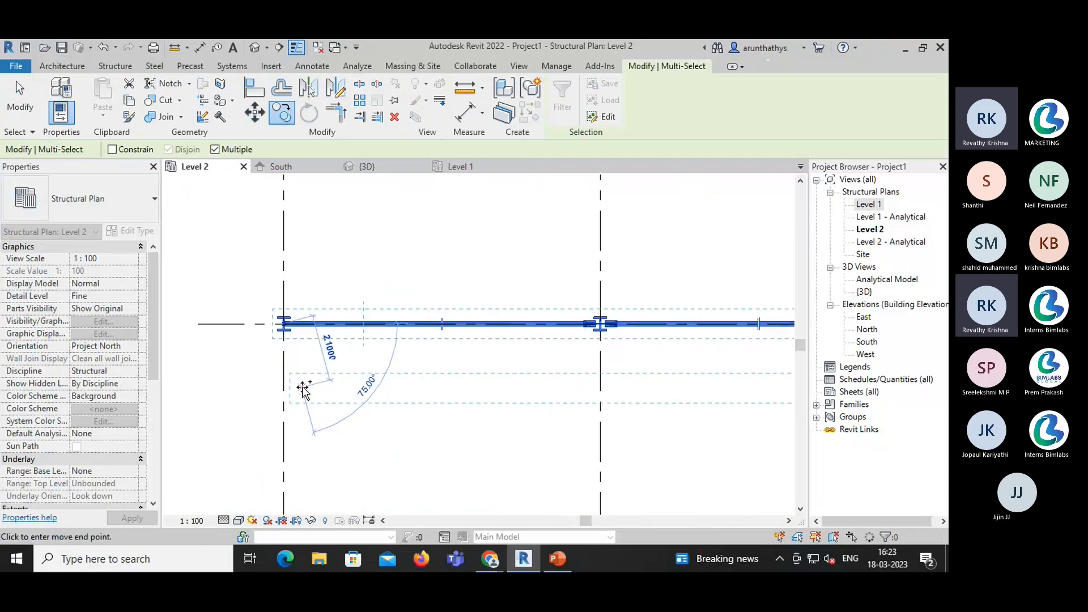
{"action": "middle_click_drag", "start_coordinate": [305, 352], "coordinate": [305, 511]}
{"action": "middle_click_drag", "start_coordinate": [320, 250], "coordinate": [317, 498]}
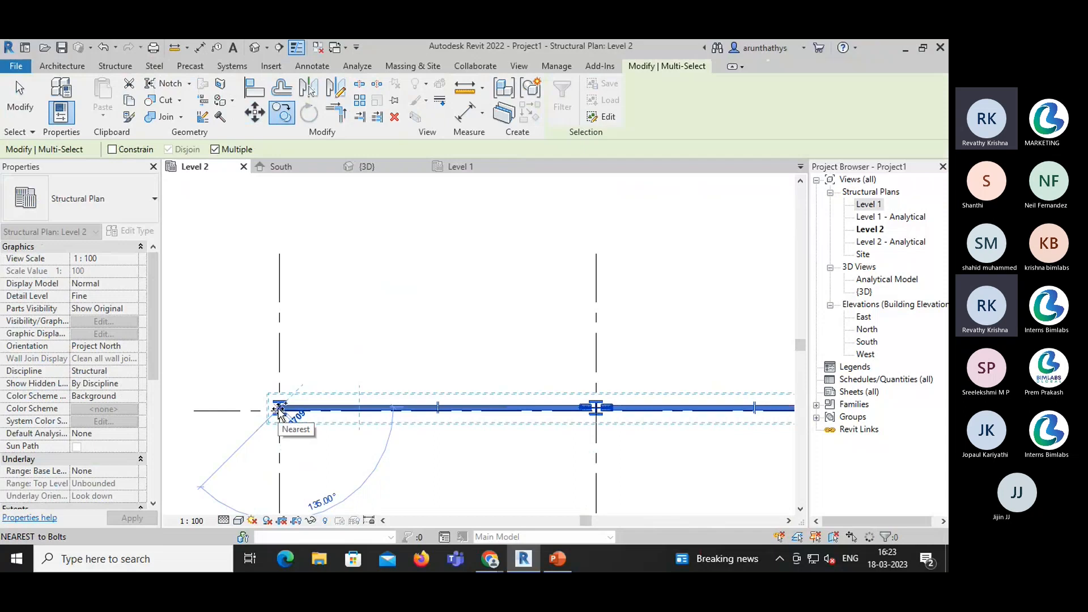
- Place the last copy of the selected rafters and connections at the grid 1 and E intersection, and check all frames in the 3D view
{"action": "left_click", "coordinate": [280, 410]}
{"action": "key", "text": "Escape"}
{"action": "scroll", "coordinate": [311, 353], "scroll_direction": "down", "scroll_amount": 2}
{"action": "scroll", "coordinate": [311, 353], "scroll_direction": "down", "scroll_amount": 1}
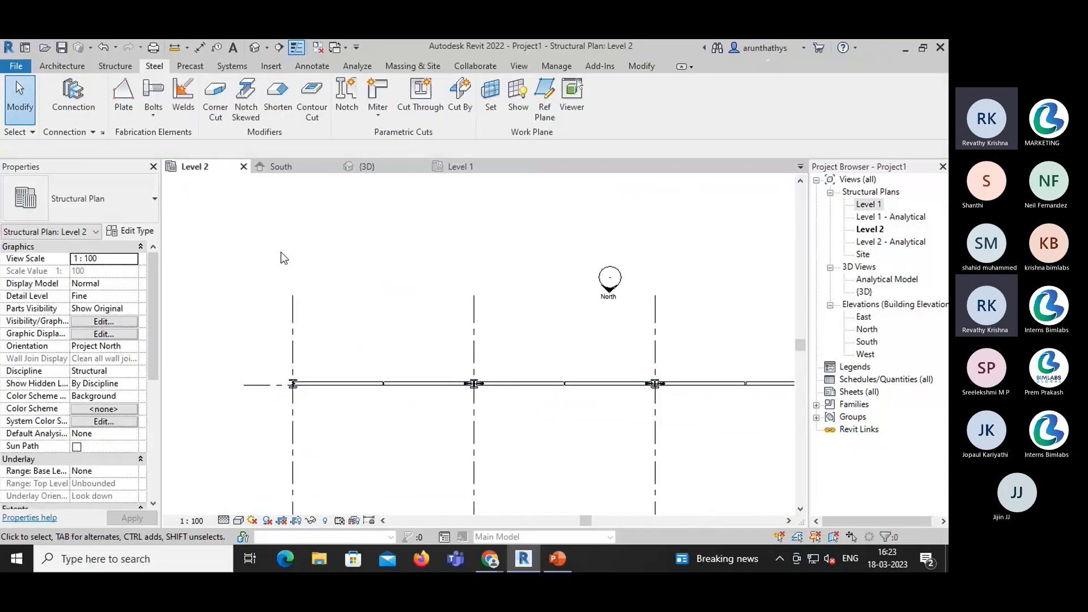
{"action": "left_click", "coordinate": [366, 167]}
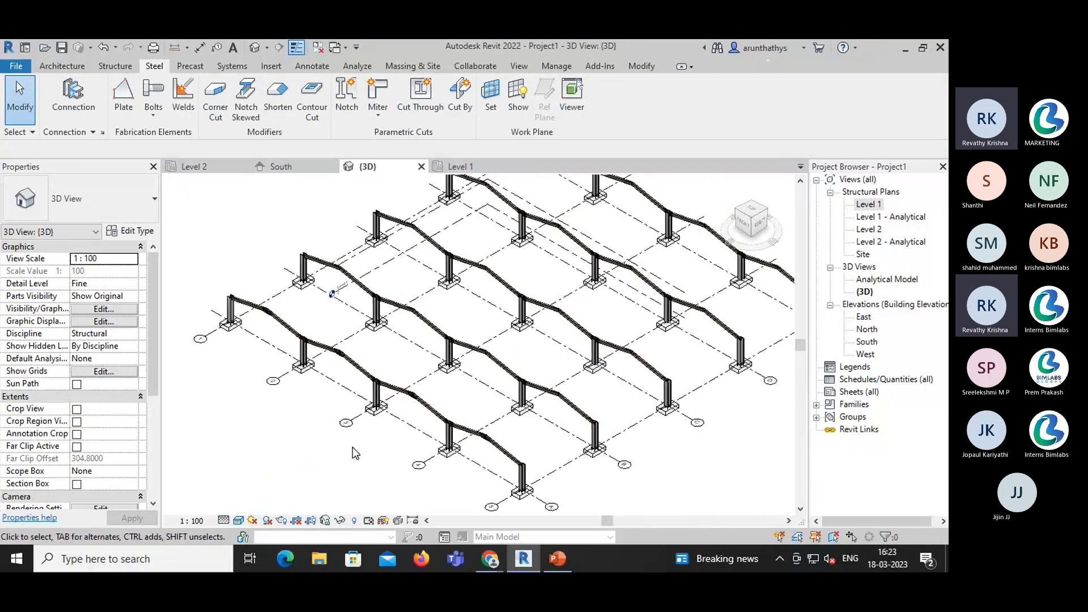
{"action": "scroll", "coordinate": [352, 447], "scroll_direction": "down", "scroll_amount": 2}
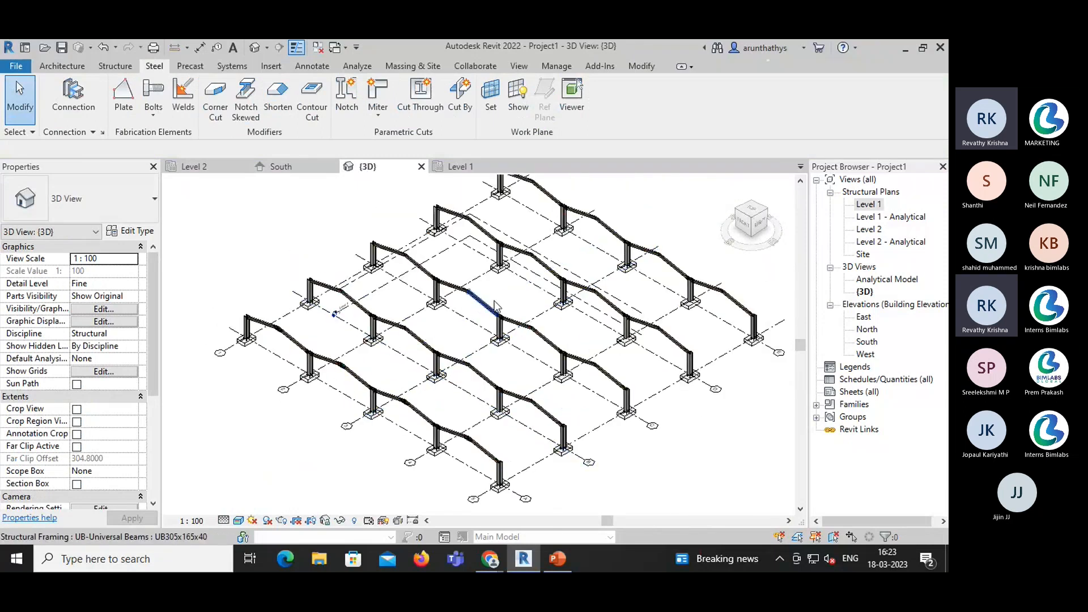
{"action": "middle_click_drag", "start_coordinate": [335, 430], "coordinate": [304, 457]}
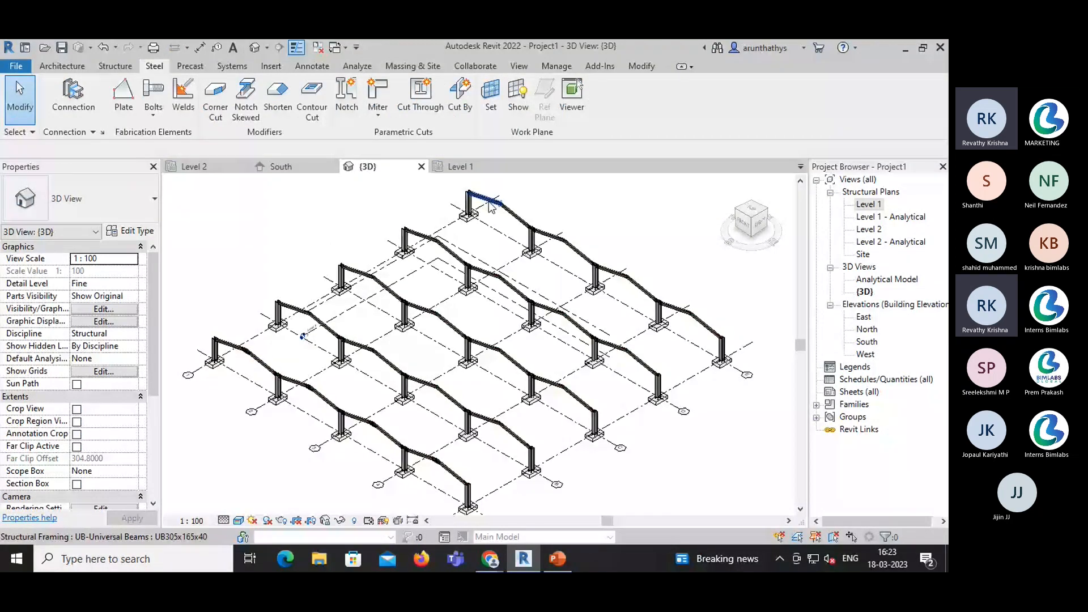
{"action": "left_click", "coordinate": [107, 67]}
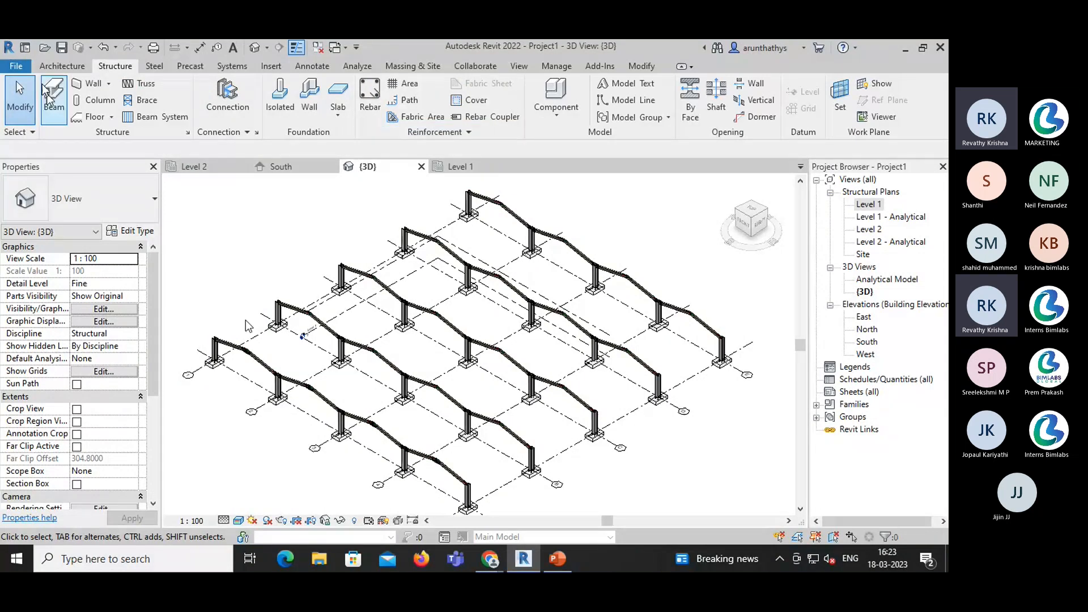
{"action": "left_click", "coordinate": [62, 65]}
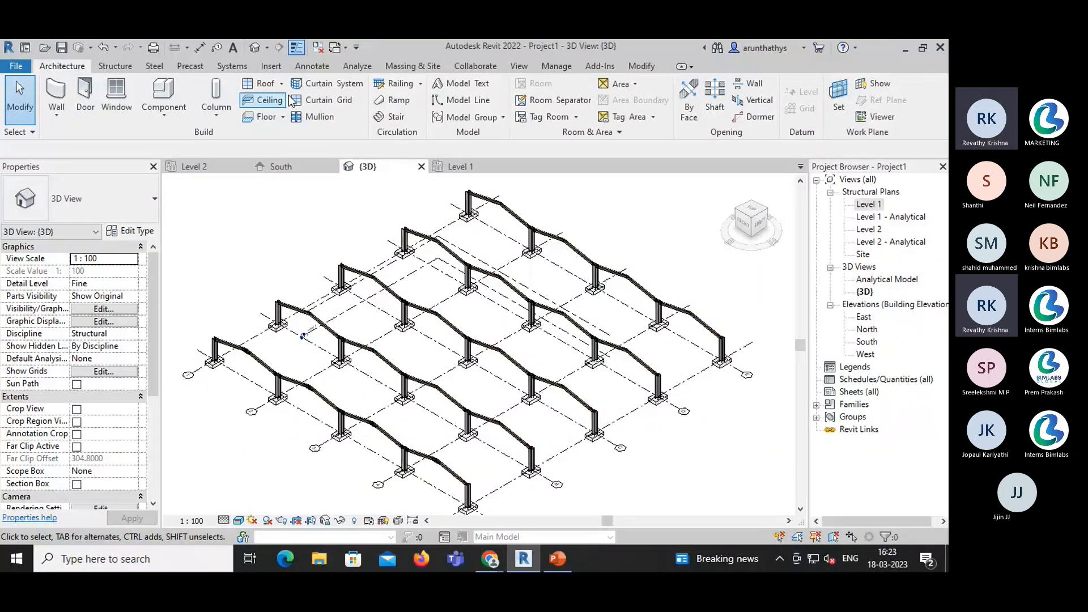
{"action": "left_click", "coordinate": [266, 84]}
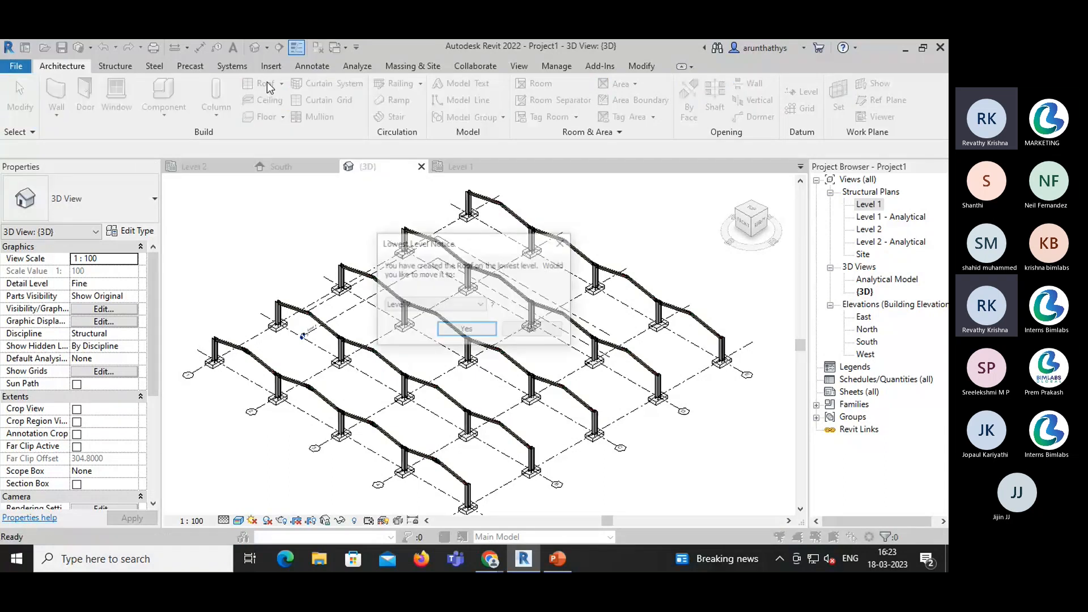
{"action": "left_click", "coordinate": [464, 332]}
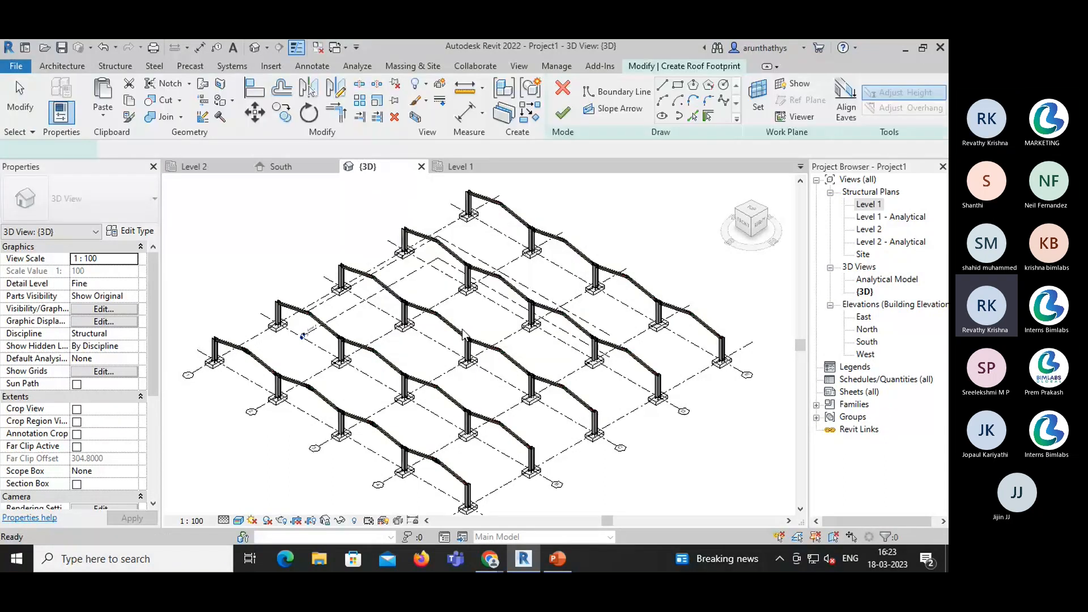
{"action": "left_click", "coordinate": [206, 166]}
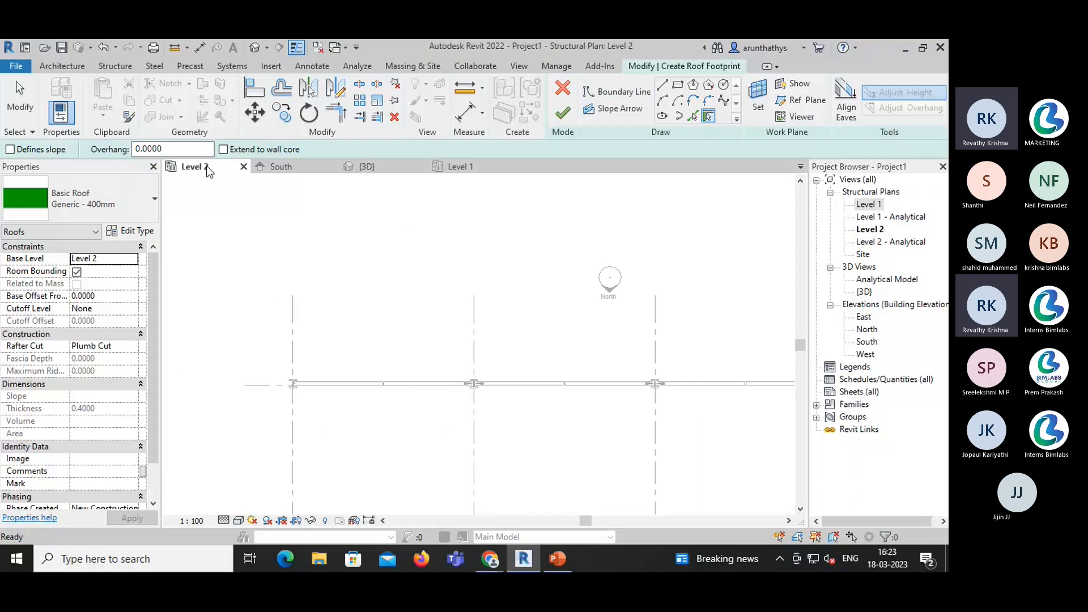
{"action": "scroll", "coordinate": [323, 426], "scroll_direction": "down", "scroll_amount": 4}
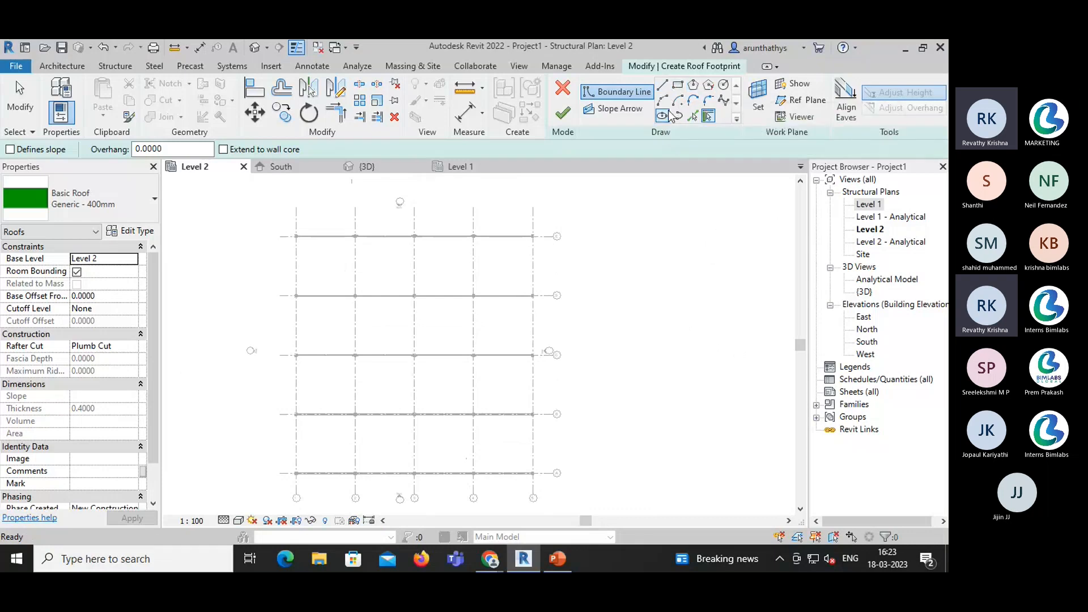
{"action": "left_click", "coordinate": [679, 85]}
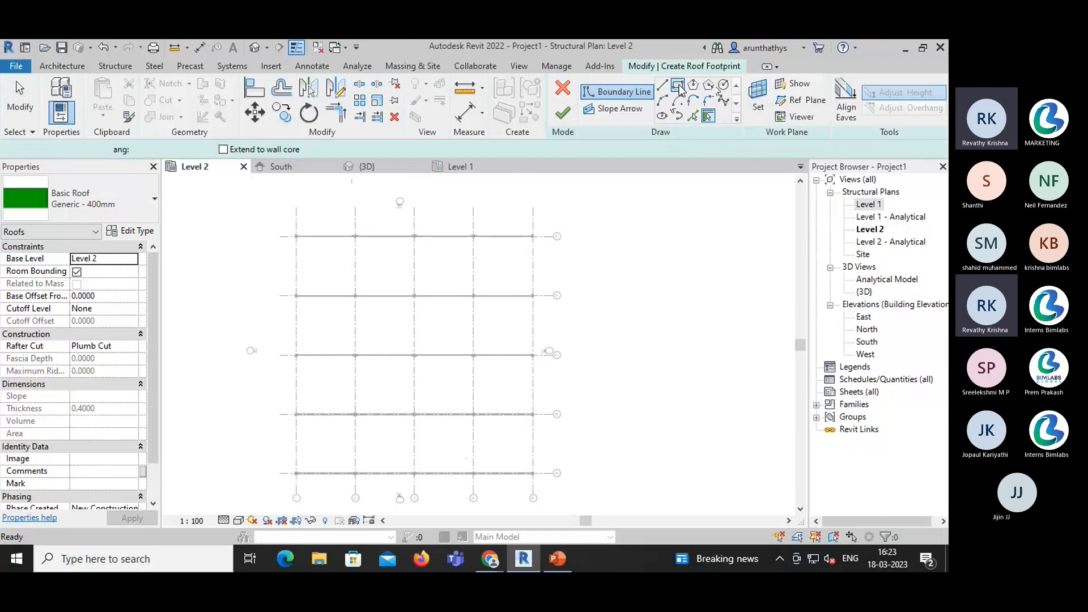
{"action": "scroll", "coordinate": [299, 242], "scroll_direction": "up", "scroll_amount": 1}
{"action": "scroll", "coordinate": [297, 241], "scroll_direction": "up", "scroll_amount": 2}
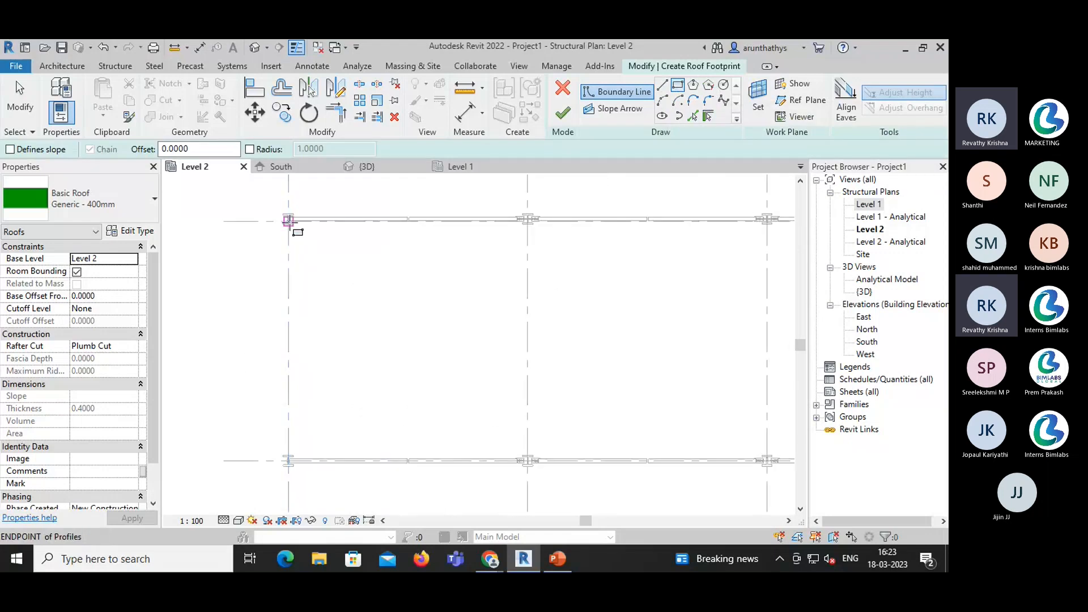
{"action": "left_click", "coordinate": [289, 218]}
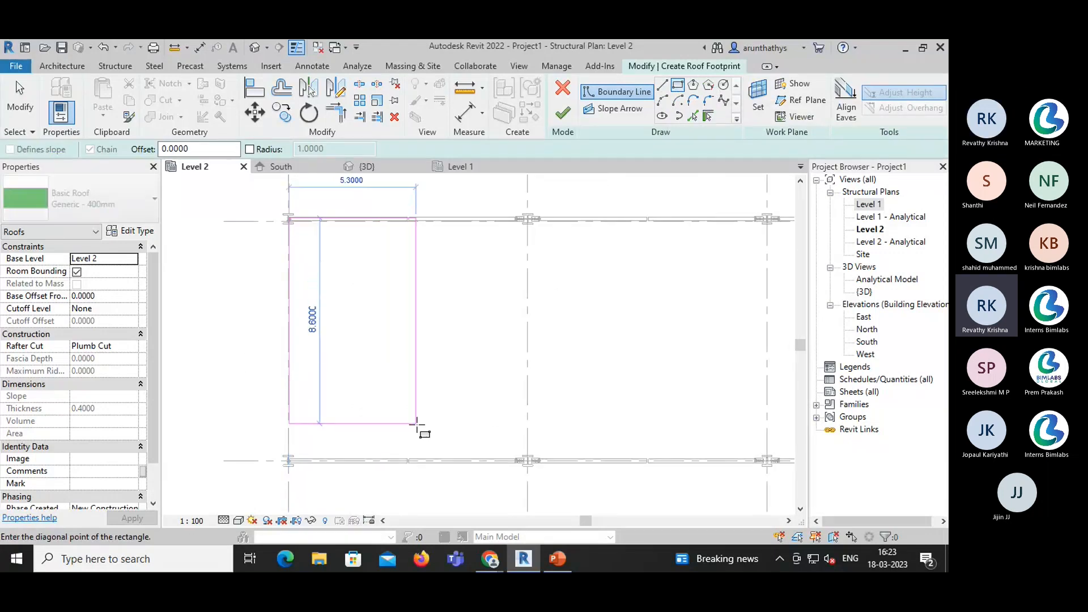
{"action": "scroll", "coordinate": [410, 429], "scroll_direction": "down", "scroll_amount": 1}
{"action": "middle_click_drag", "start_coordinate": [441, 483], "coordinate": [331, 255]}
{"action": "scroll", "coordinate": [347, 411], "scroll_direction": "down", "scroll_amount": 1}
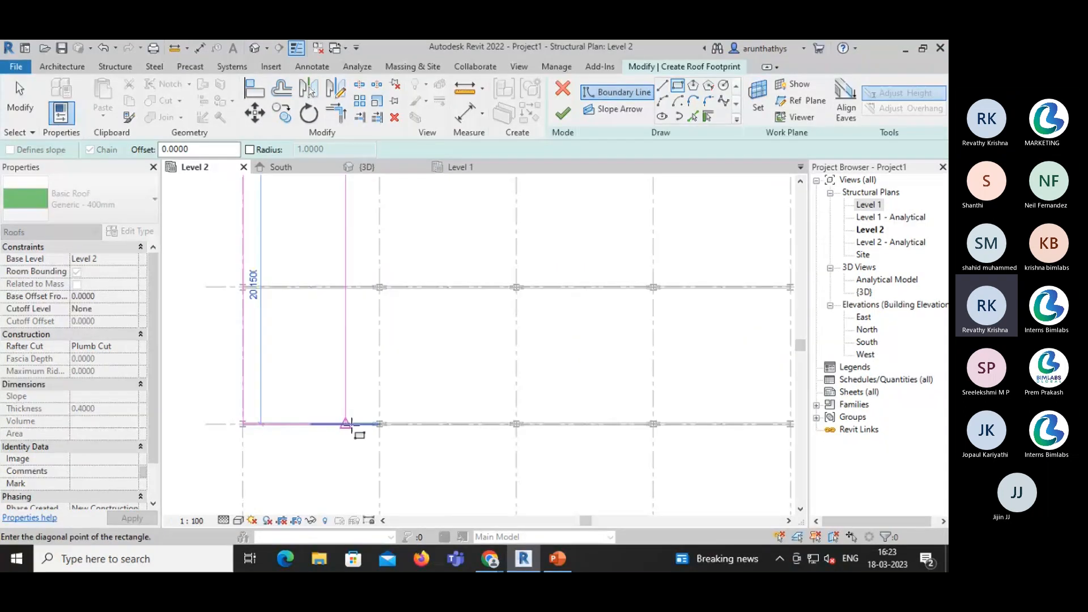
{"action": "middle_click_drag", "start_coordinate": [355, 336], "coordinate": [356, 291]}
{"action": "middle_click_drag", "start_coordinate": [374, 488], "coordinate": [385, 310]}
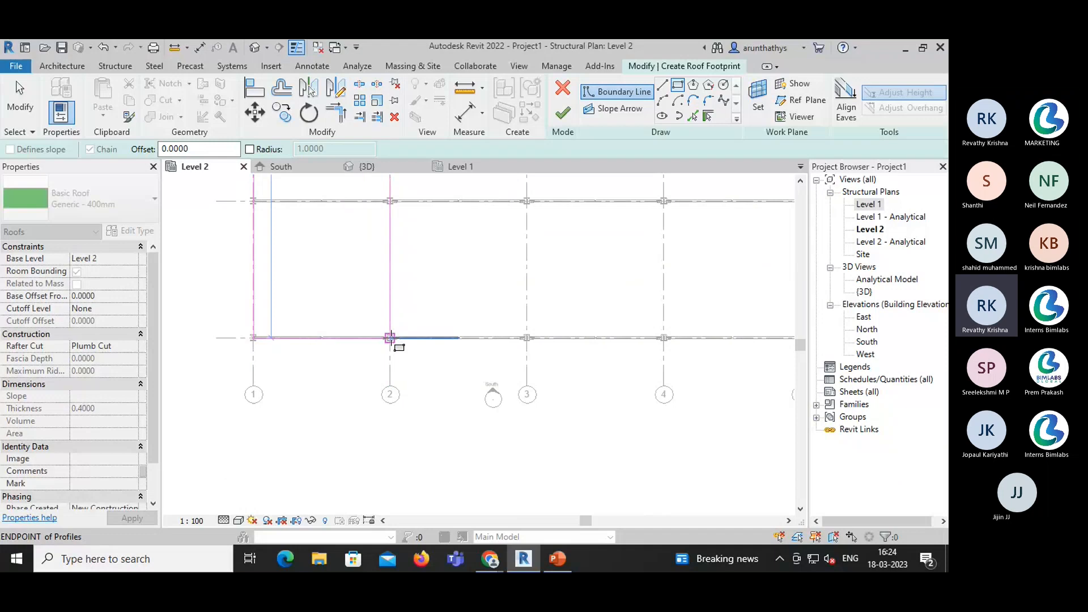
{"action": "left_click", "coordinate": [390, 338]}
{"action": "scroll", "coordinate": [429, 432], "scroll_direction": "down", "scroll_amount": 2}
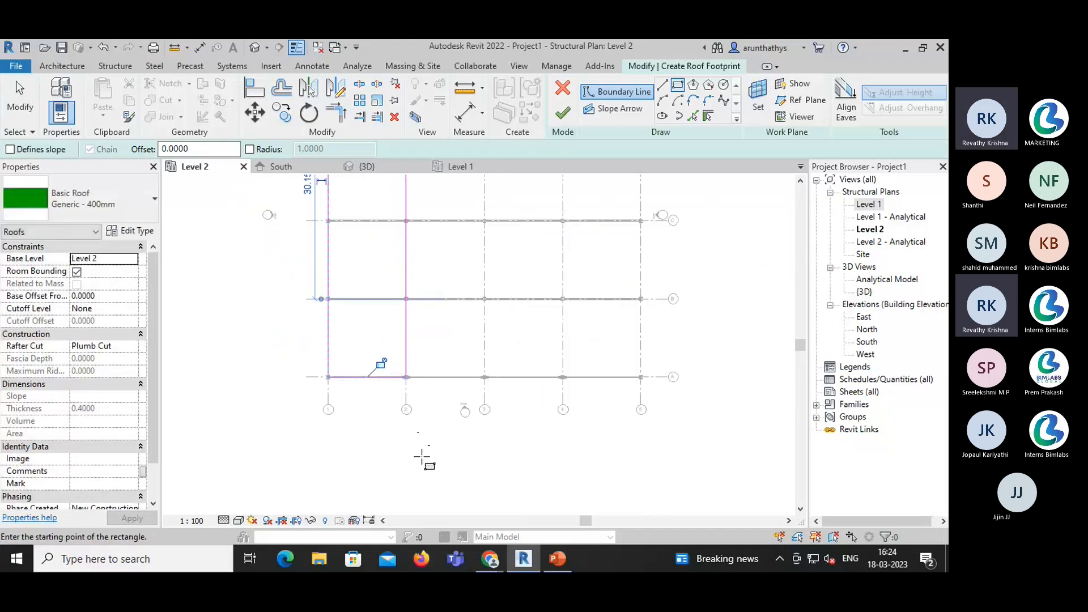
{"action": "left_click", "coordinate": [563, 88]}
{"action": "left_click", "coordinate": [507, 306]}
{"action": "scroll", "coordinate": [508, 309], "scroll_direction": "up", "scroll_amount": 3}
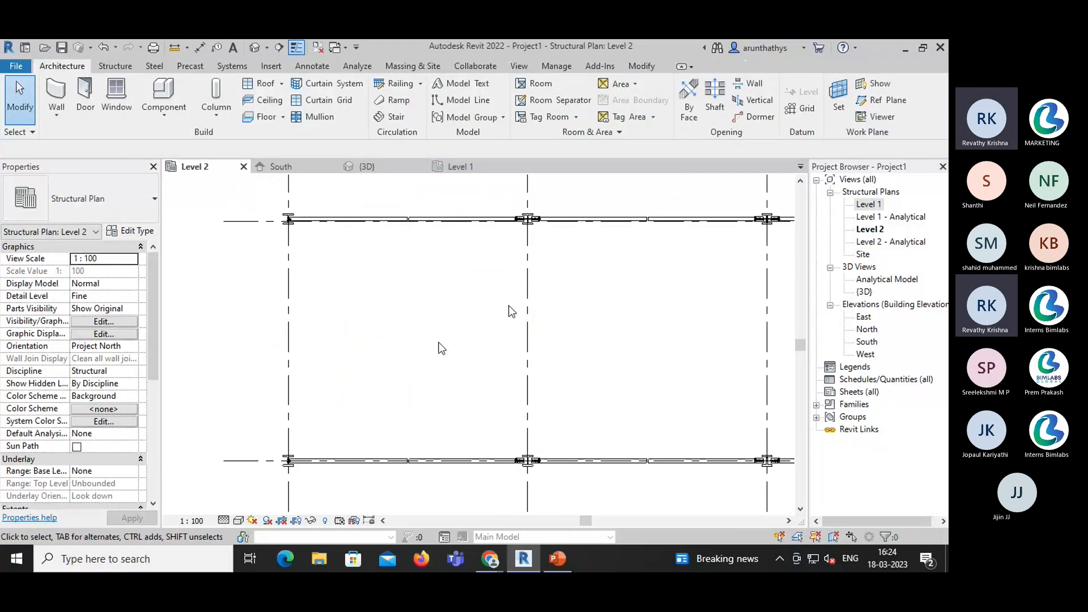
- Measure the rafter's slope angle relative to the Level 2 line in the South elevation with the angular dimension tool, without placing the dimension
{"action": "left_click", "coordinate": [286, 167]}
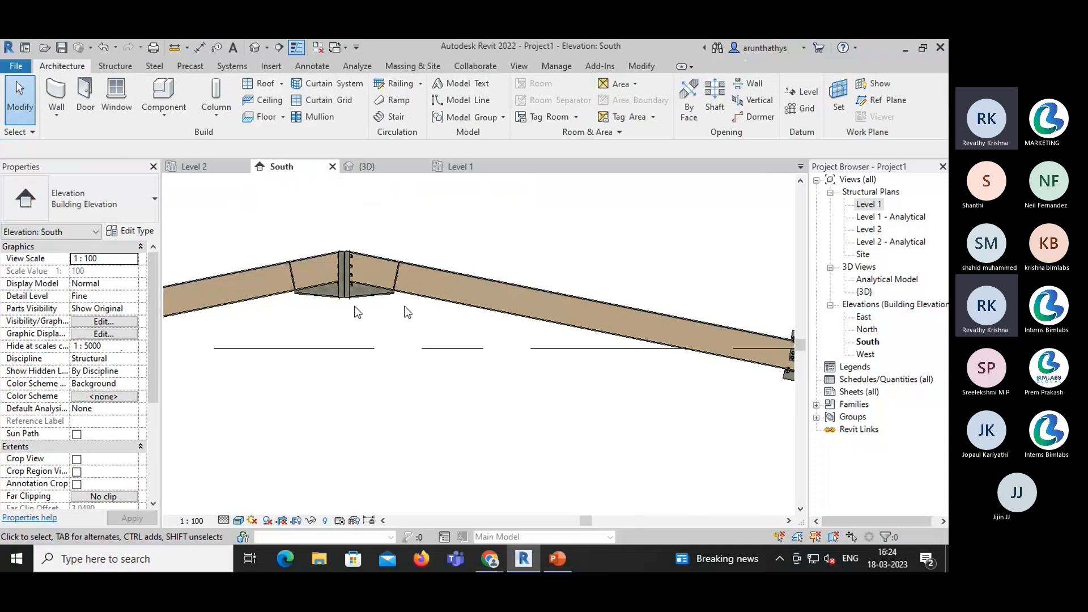
{"action": "scroll", "coordinate": [355, 308], "scroll_direction": "down", "scroll_amount": 6}
{"action": "middle_click_drag", "start_coordinate": [372, 335], "coordinate": [253, 333]}
{"action": "scroll", "coordinate": [261, 337], "scroll_direction": "down", "scroll_amount": 2}
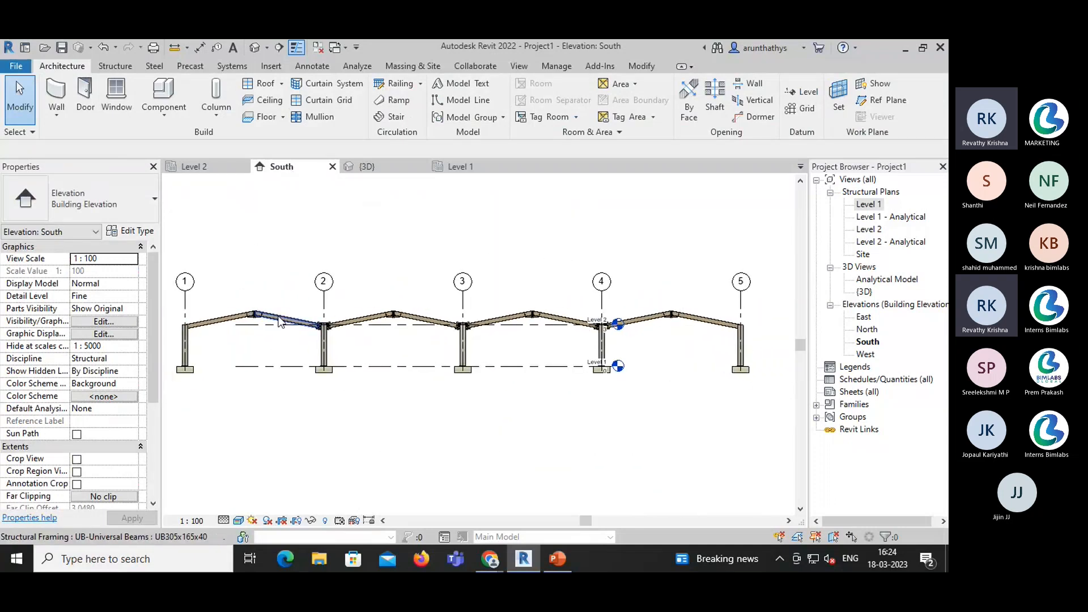
{"action": "scroll", "coordinate": [280, 324], "scroll_direction": "up", "scroll_amount": 6}
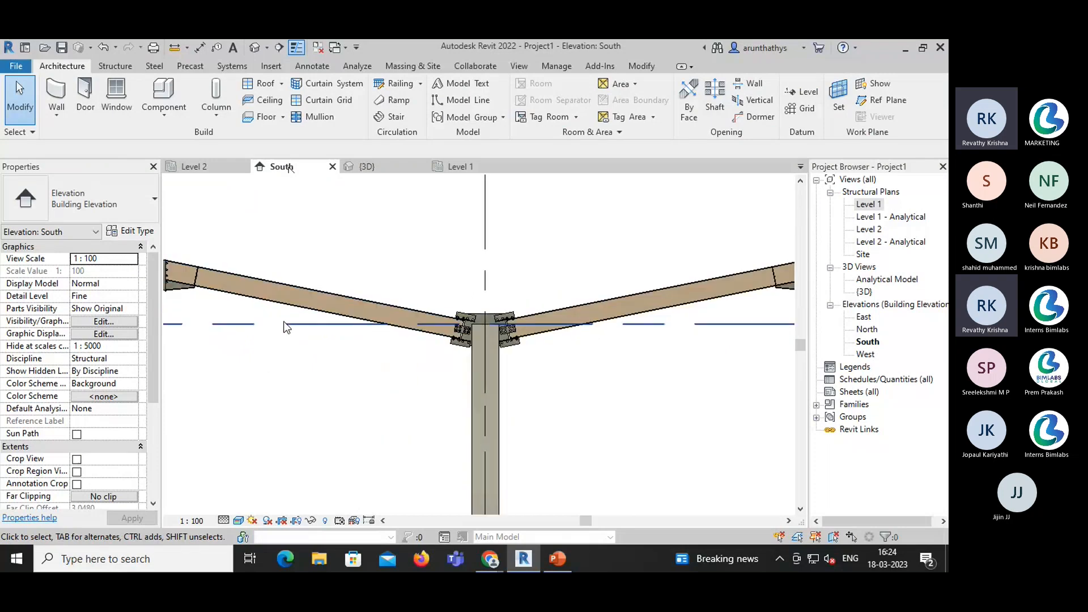
{"action": "left_click", "coordinate": [310, 66]}
{"action": "left_click", "coordinate": [112, 101]}
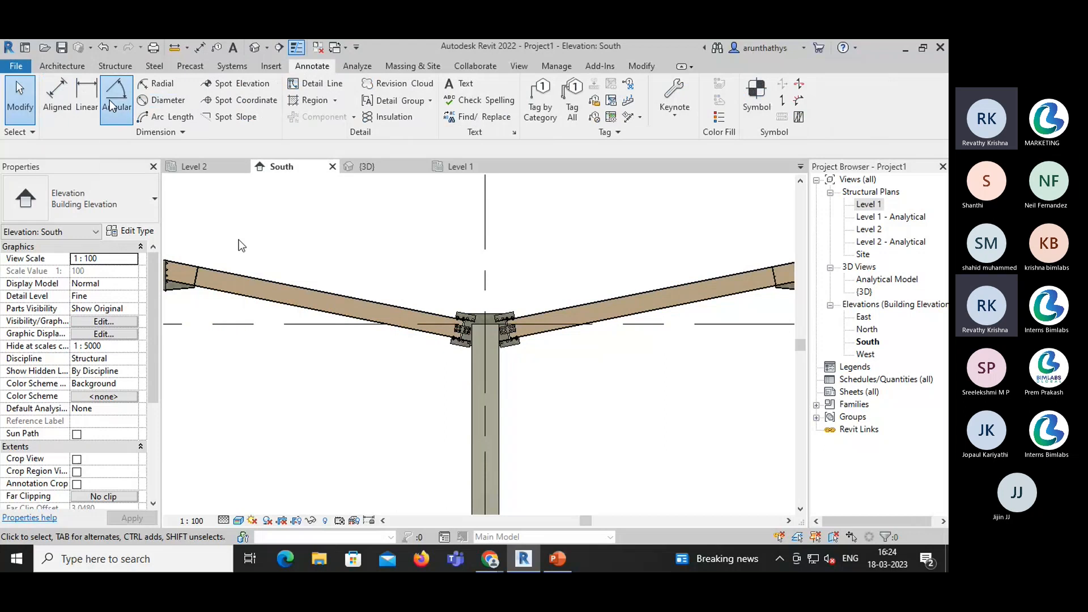
{"action": "scroll", "coordinate": [334, 340], "scroll_direction": "up", "scroll_amount": 2}
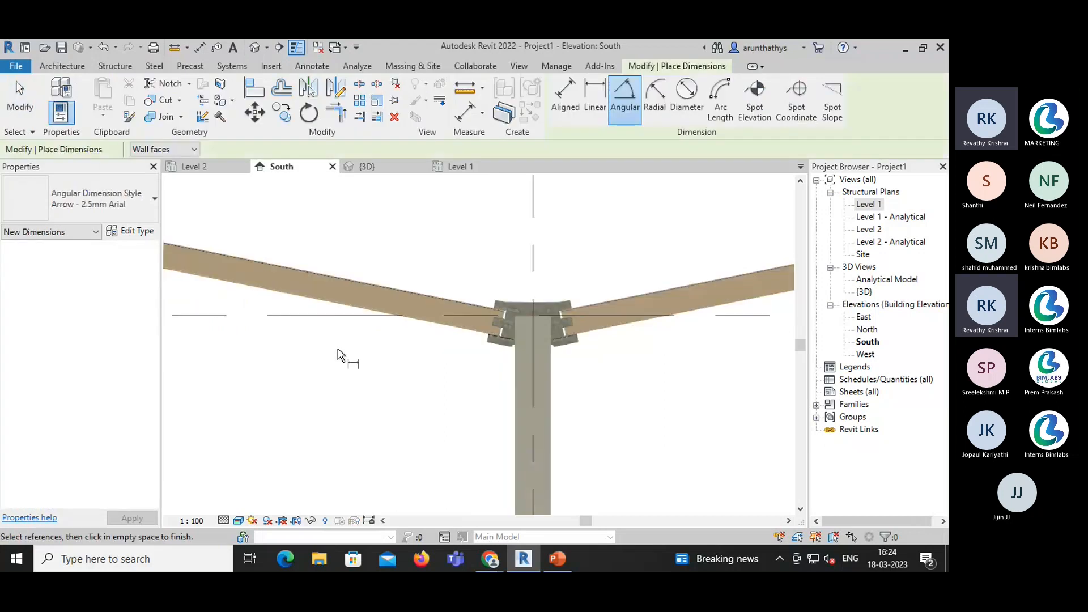
{"action": "left_click", "coordinate": [324, 311]}
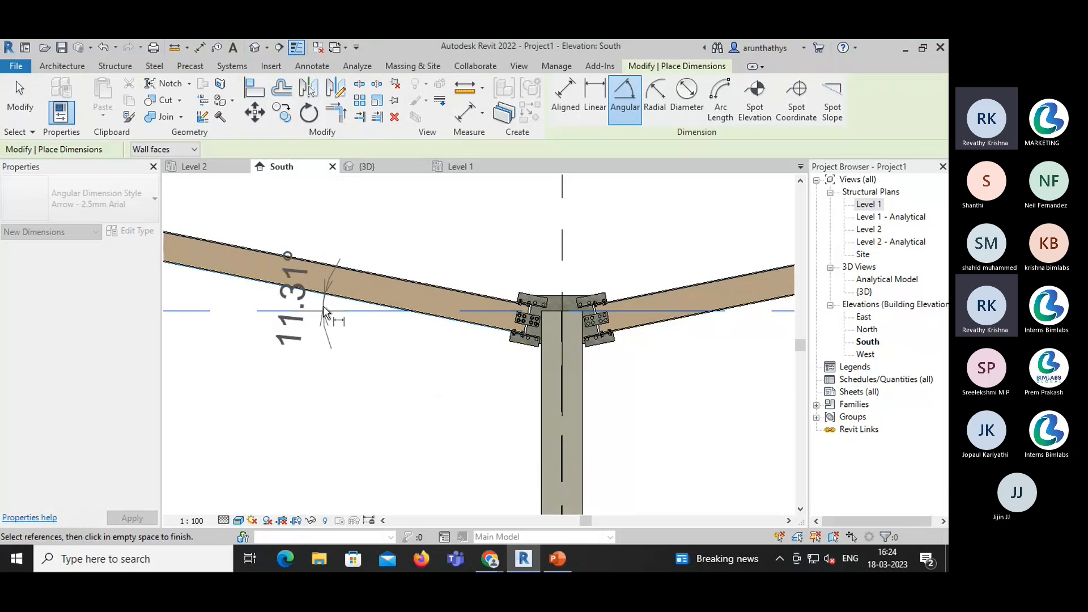
{"action": "key", "text": "Escape"}
{"action": "key", "text": "Escape"}
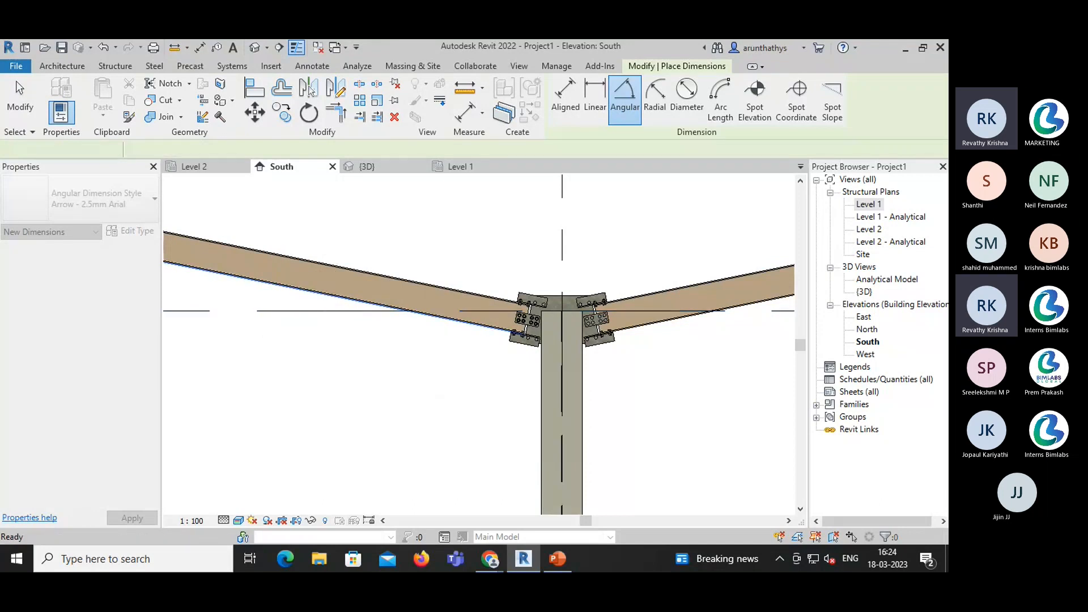
{"action": "scroll", "coordinate": [338, 337], "scroll_direction": "down", "scroll_amount": 4}
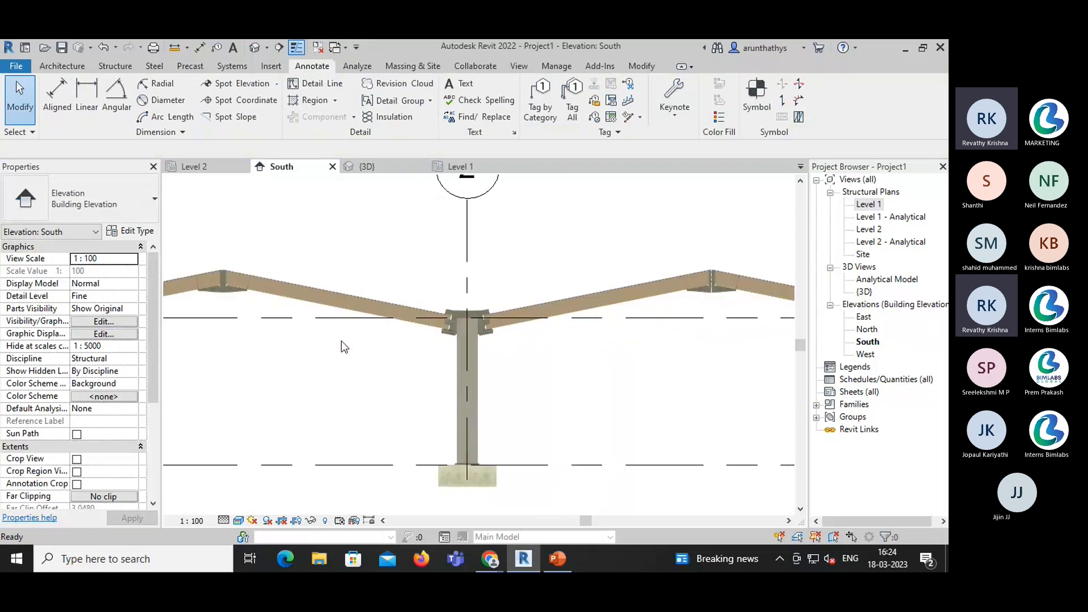
- Start a roof by footprint on Level 2 and sketch a rectangular boundary over the first bay between grids 1 and 2, about 10.23 by 39.98
{"action": "left_click", "coordinate": [195, 166]}
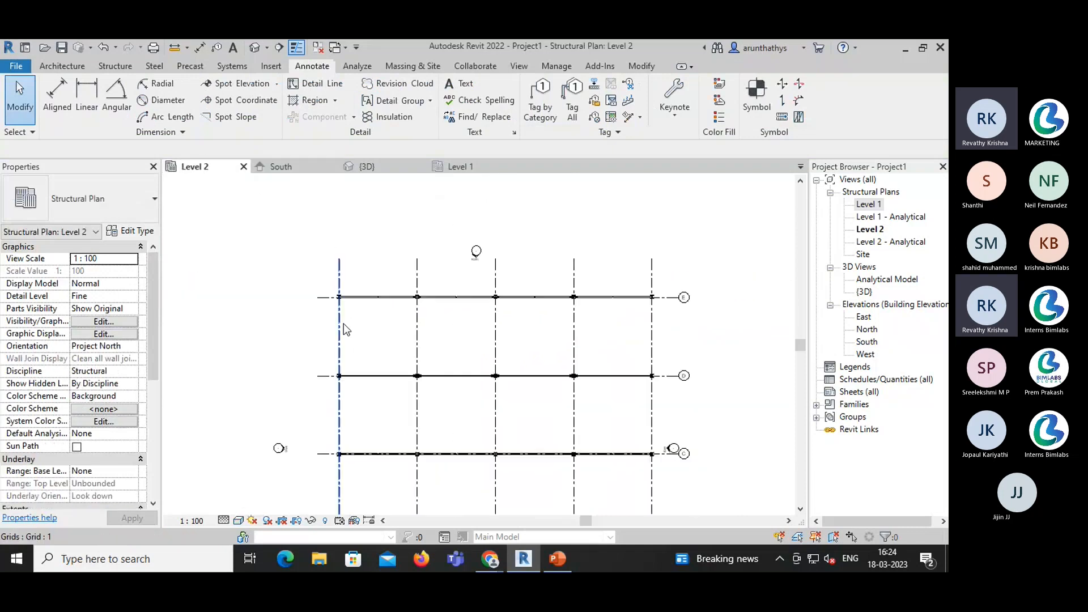
{"action": "scroll", "coordinate": [345, 328], "scroll_direction": "down", "scroll_amount": 2}
{"action": "mouse_move", "coordinate": [397, 330]}
{"action": "middle_mouse_down"}
{"action": "mouse_move", "coordinate": [341, 319]}
{"action": "mouse_move", "coordinate": [354, 361]}
{"action": "middle_mouse_up"}
{"action": "left_click", "coordinate": [62, 65]}
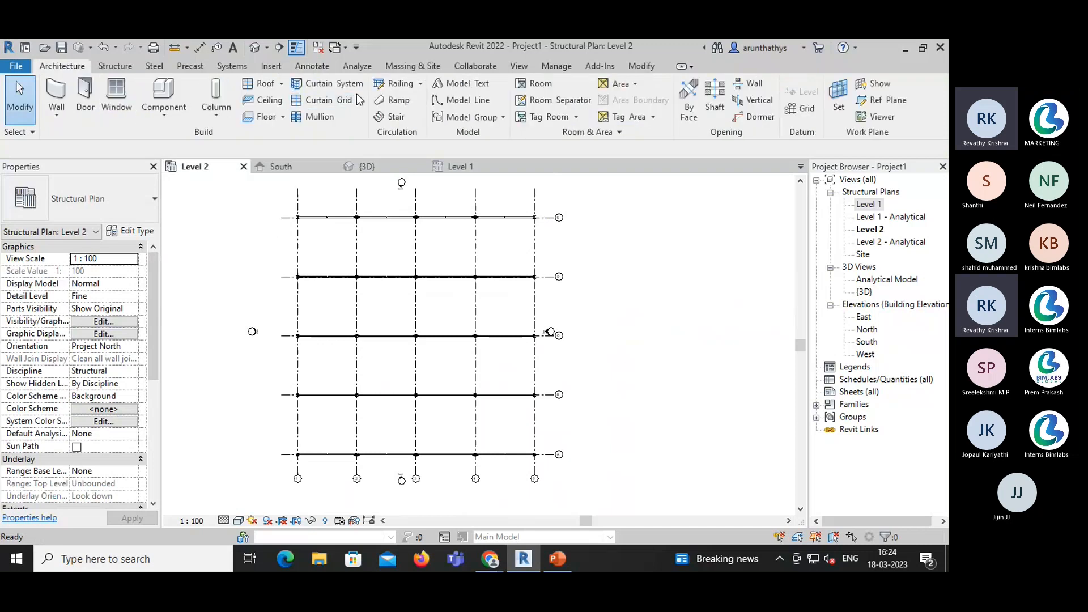
{"action": "left_click", "coordinate": [258, 83]}
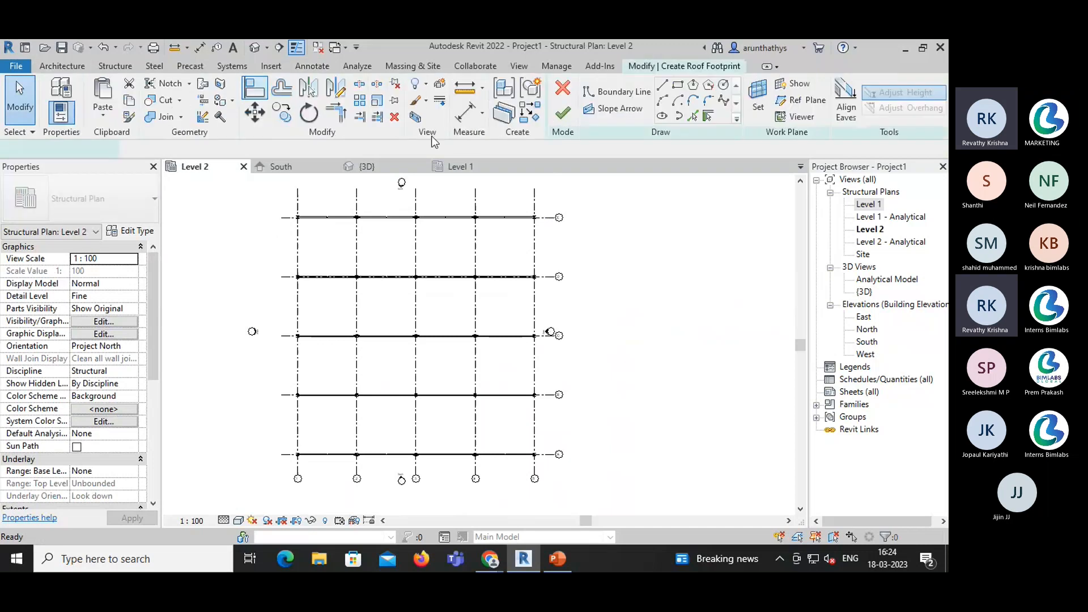
{"action": "left_click", "coordinate": [678, 85]}
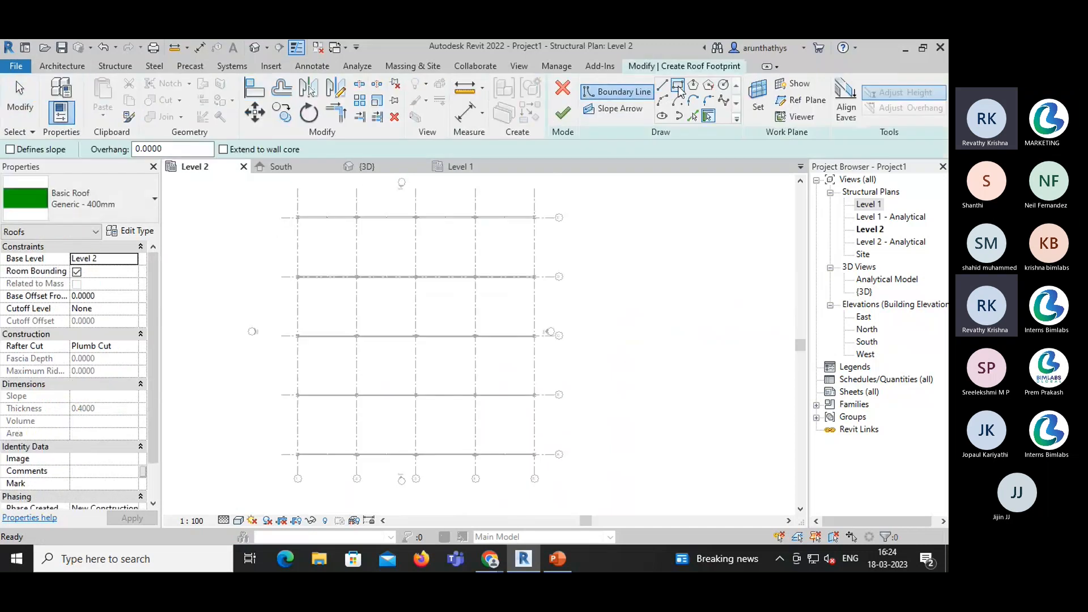
{"action": "left_click", "coordinate": [297, 217]}
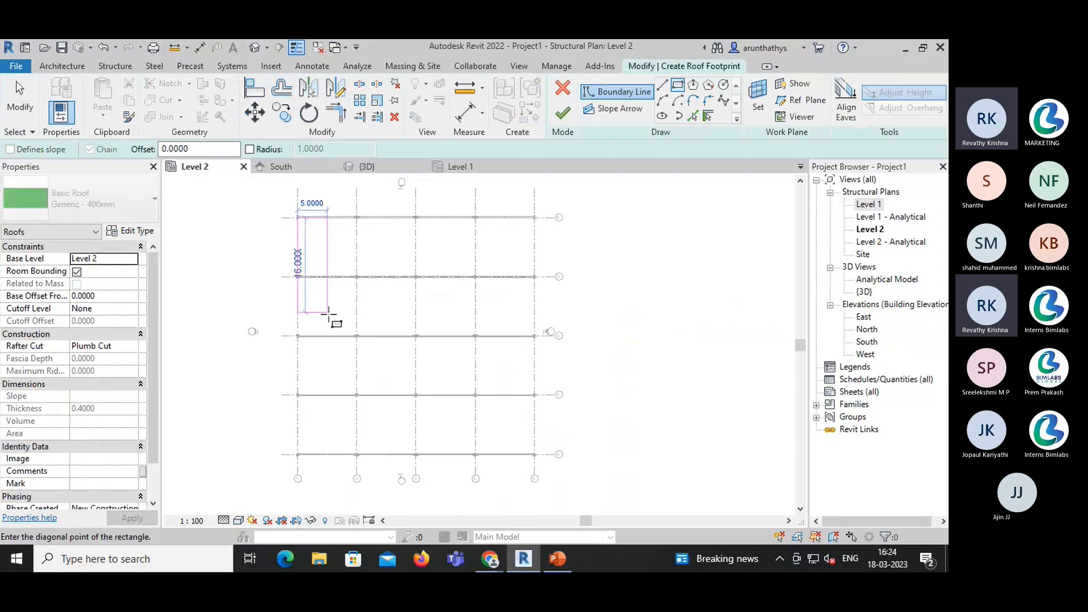
{"action": "left_click", "coordinate": [357, 454]}
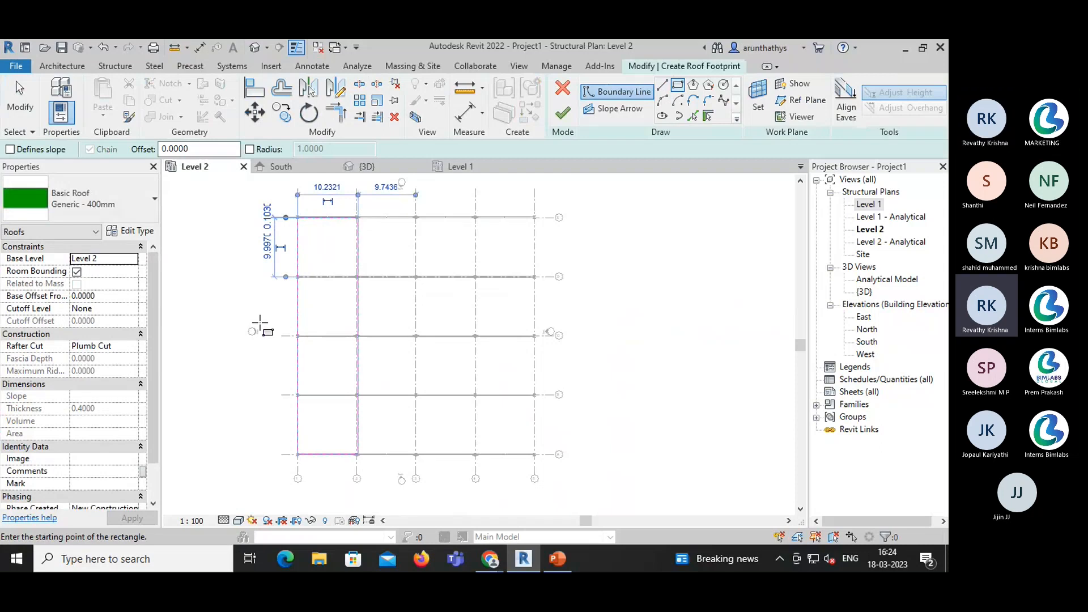
{"action": "key", "text": "Escape"}
{"action": "key", "text": "Escape"}
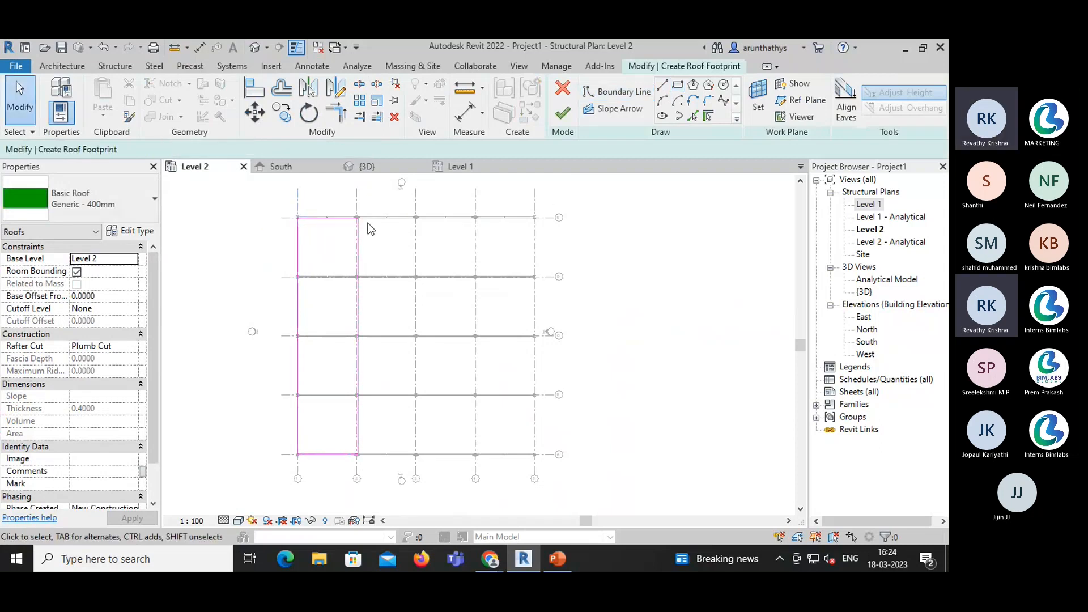
- Make the roof boundary line along grid 1 slope-defining and set its slope to 11.31°
{"action": "left_click", "coordinate": [297, 263]}
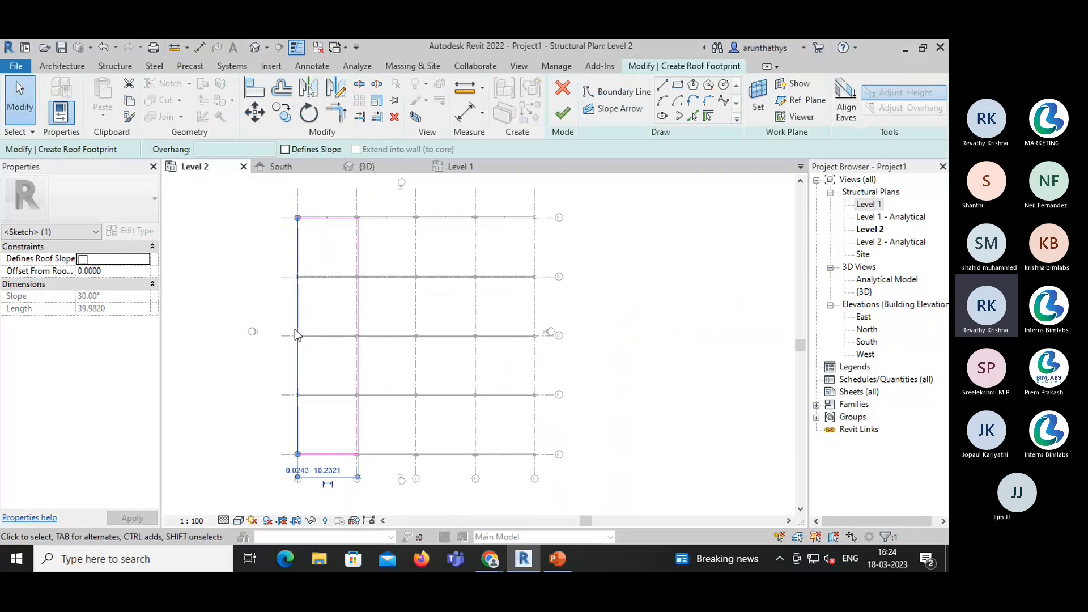
{"action": "left_click", "coordinate": [285, 149]}
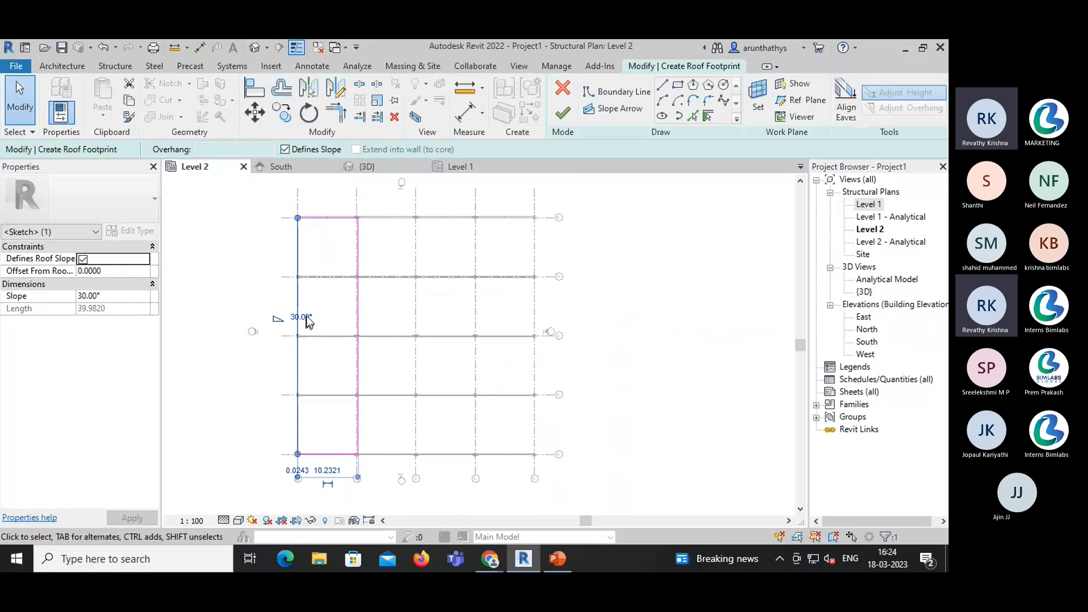
{"action": "left_click", "coordinate": [301, 318]}
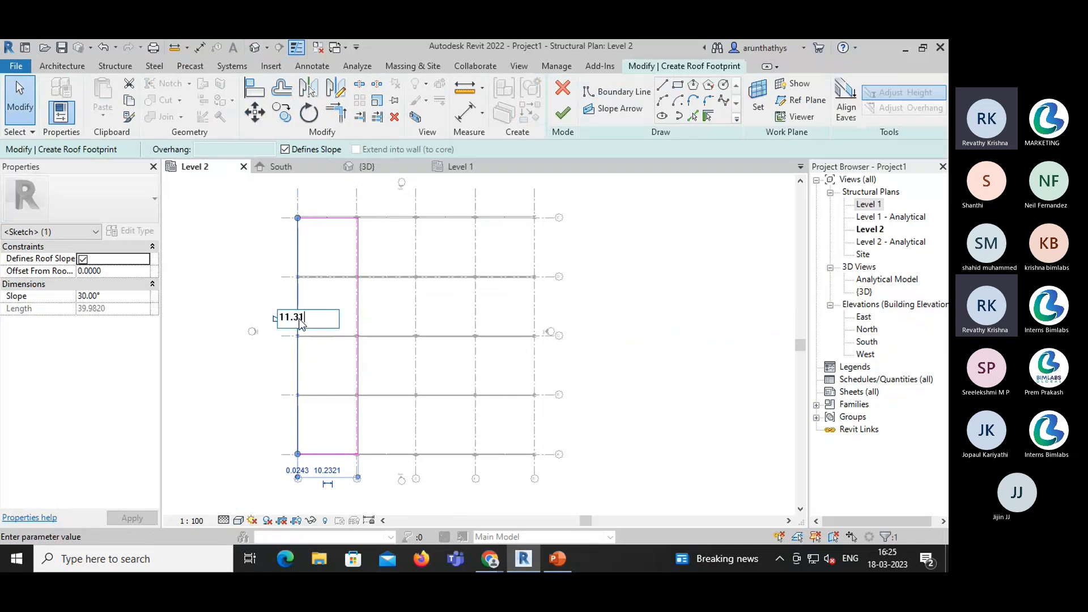
{"action": "key", "text": "Return"}
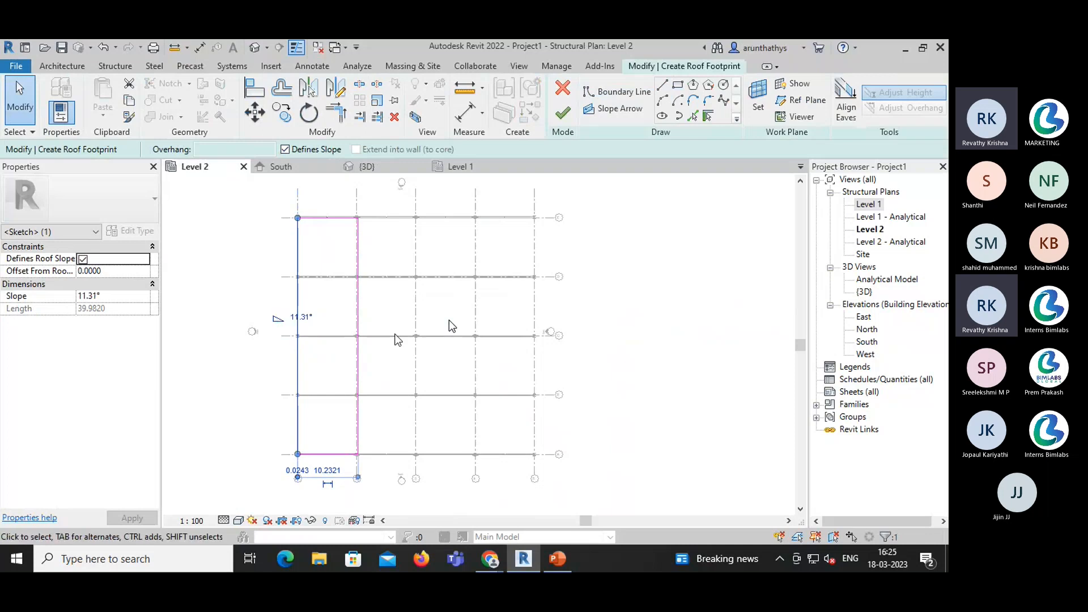
- Make the roof boundary line along grid 2 slope-defining and set its slope to 11.31°
{"action": "left_click", "coordinate": [358, 289]}
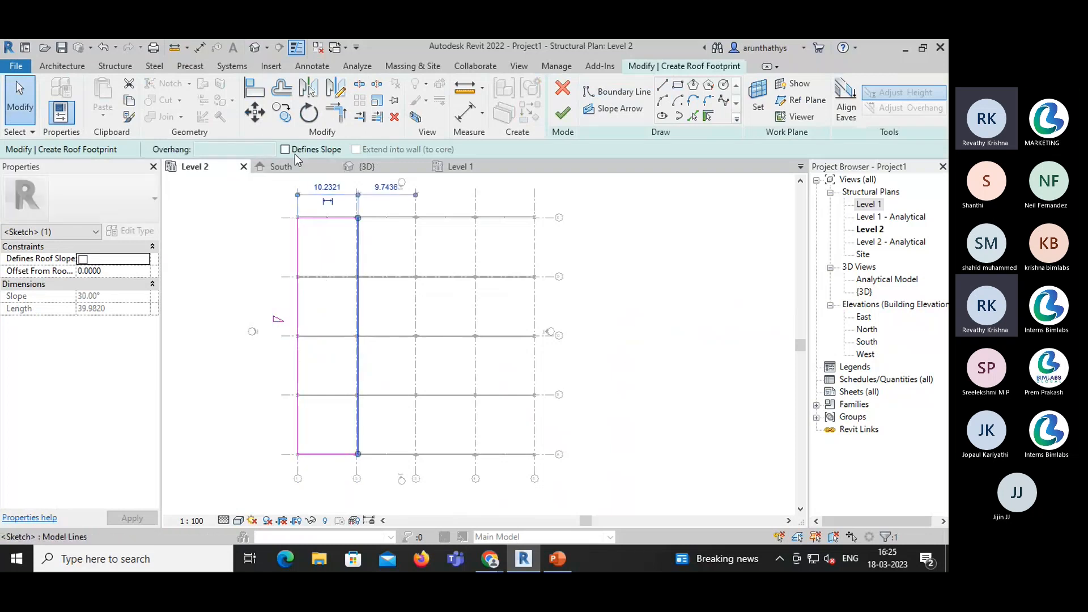
{"action": "left_click", "coordinate": [285, 150]}
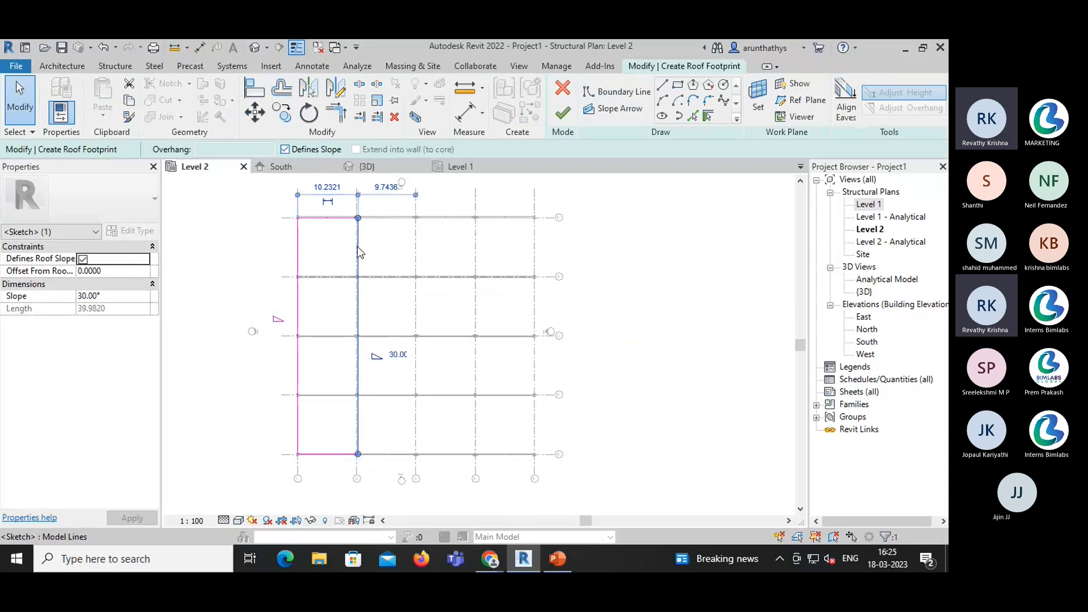
{"action": "left_click", "coordinate": [395, 362]}
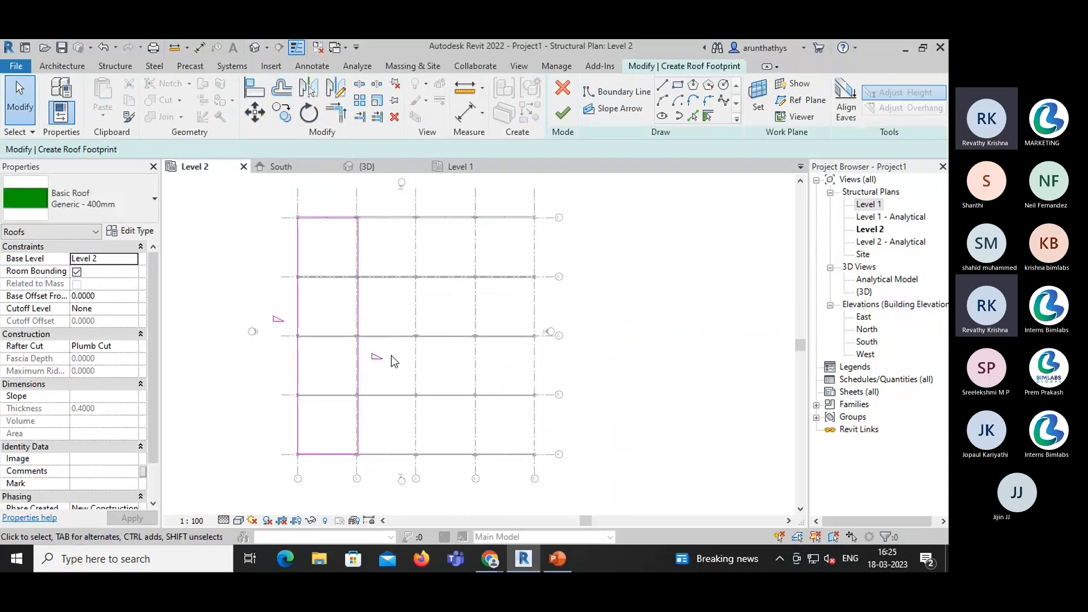
{"action": "left_click", "coordinate": [375, 356]}
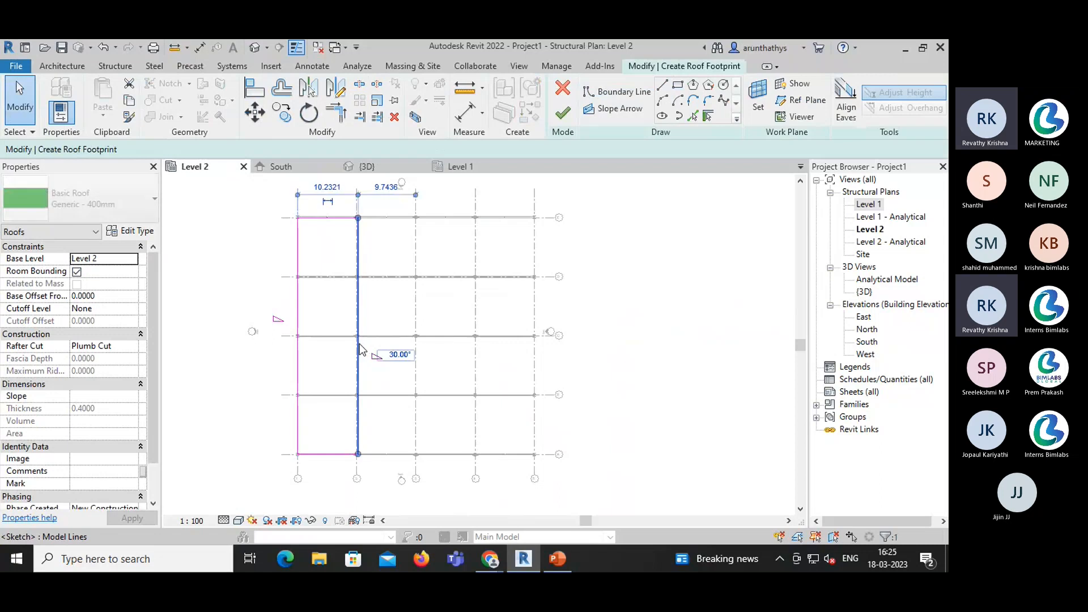
{"action": "left_click", "coordinate": [398, 361]}
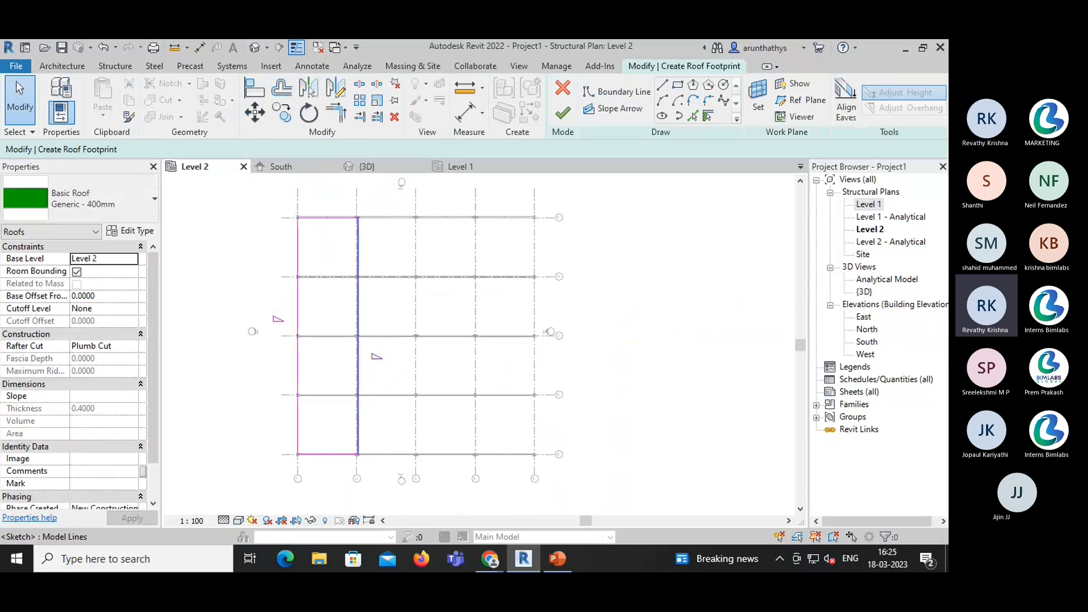
{"action": "left_click", "coordinate": [376, 357]}
{"action": "left_click", "coordinate": [379, 357]}
{"action": "type", "text": "1"}
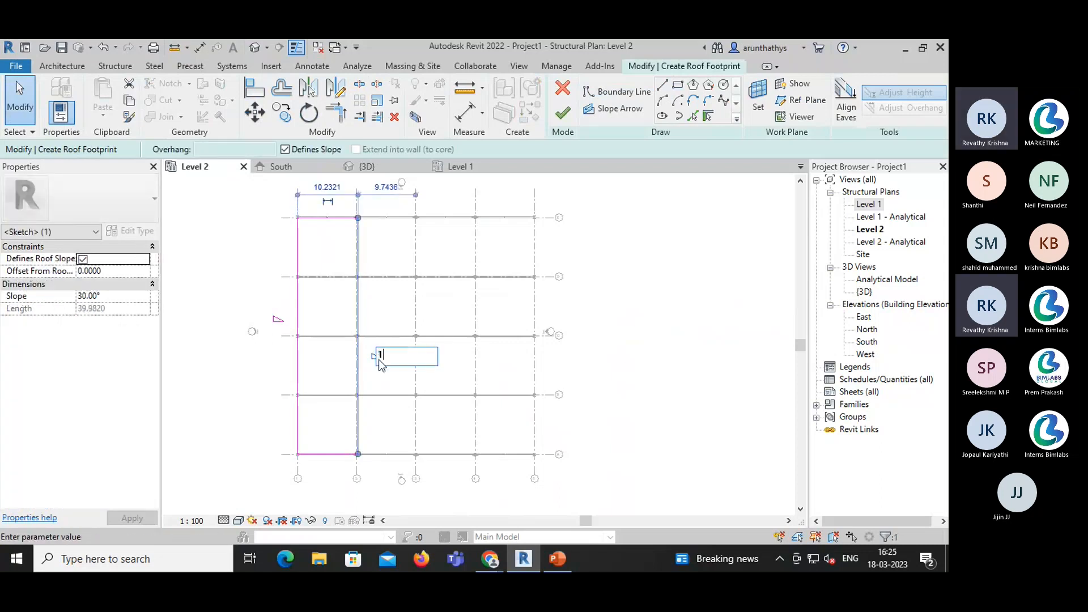
{"action": "type", "text": "1.31"}
{"action": "key", "text": "Return"}
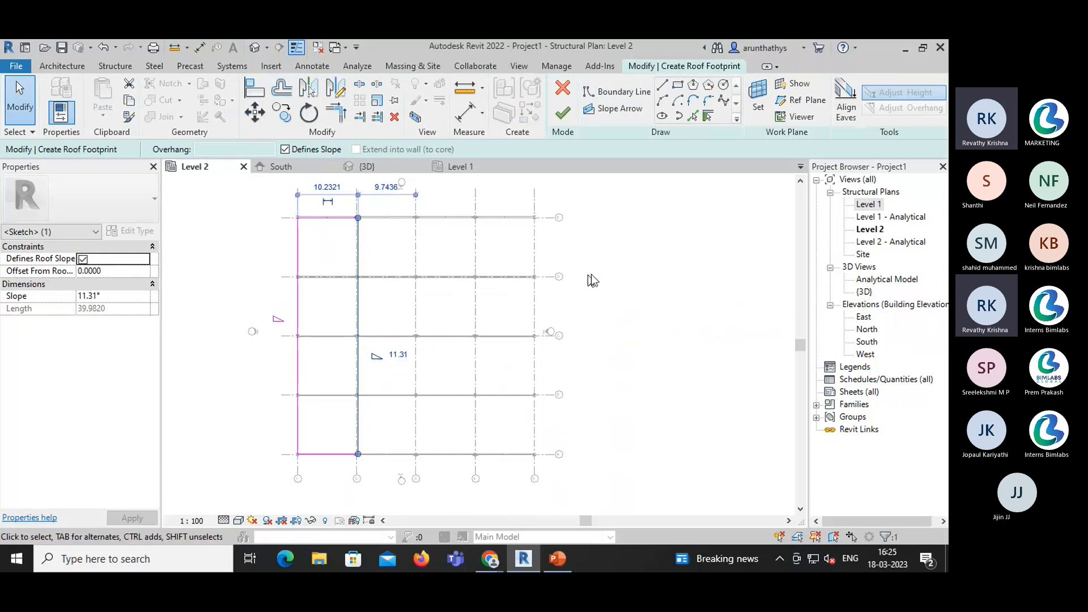
- Finish the footprint sketch to create the Generic - 400mm roof over the first bay, and clear the selection
{"action": "left_click", "coordinate": [588, 275]}
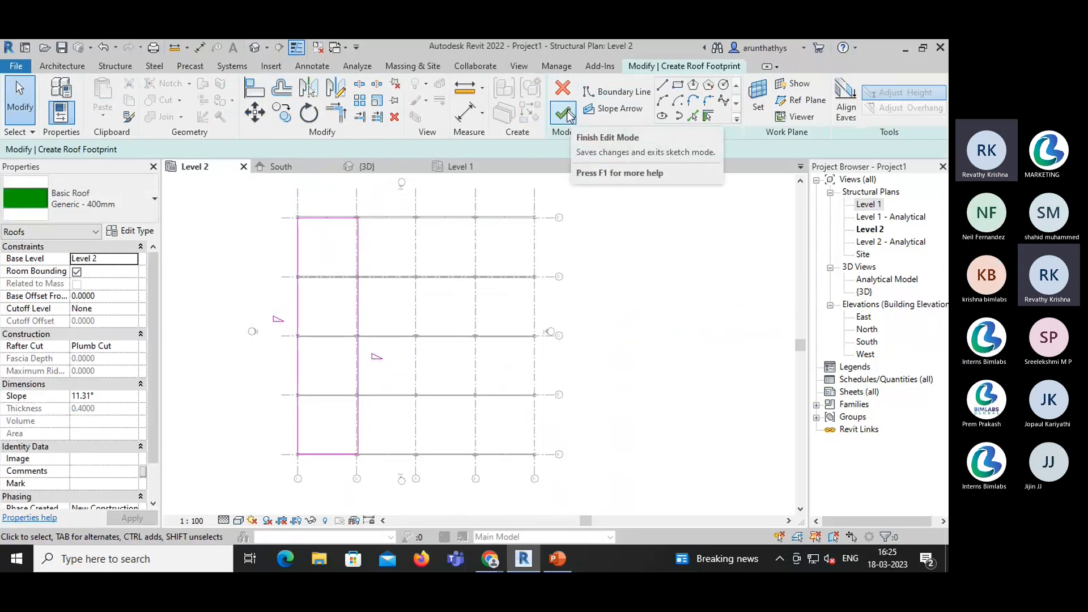
{"action": "left_click", "coordinate": [568, 116]}
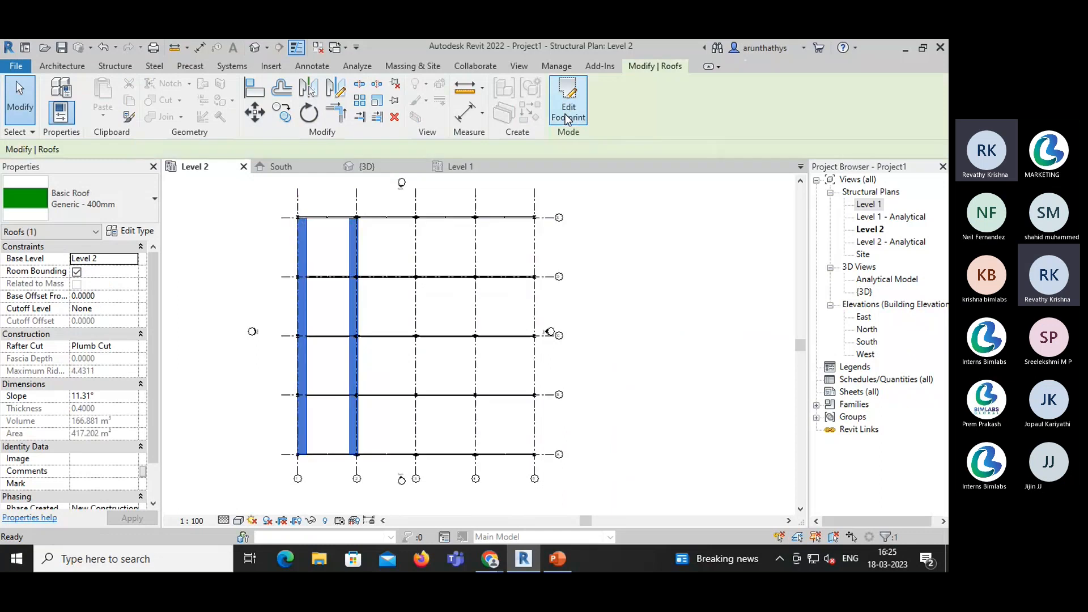
{"action": "left_click", "coordinate": [624, 338]}
- Turn on the visibility of the Roofs category in the 3D view and apply the change
{"action": "left_click", "coordinate": [371, 168]}
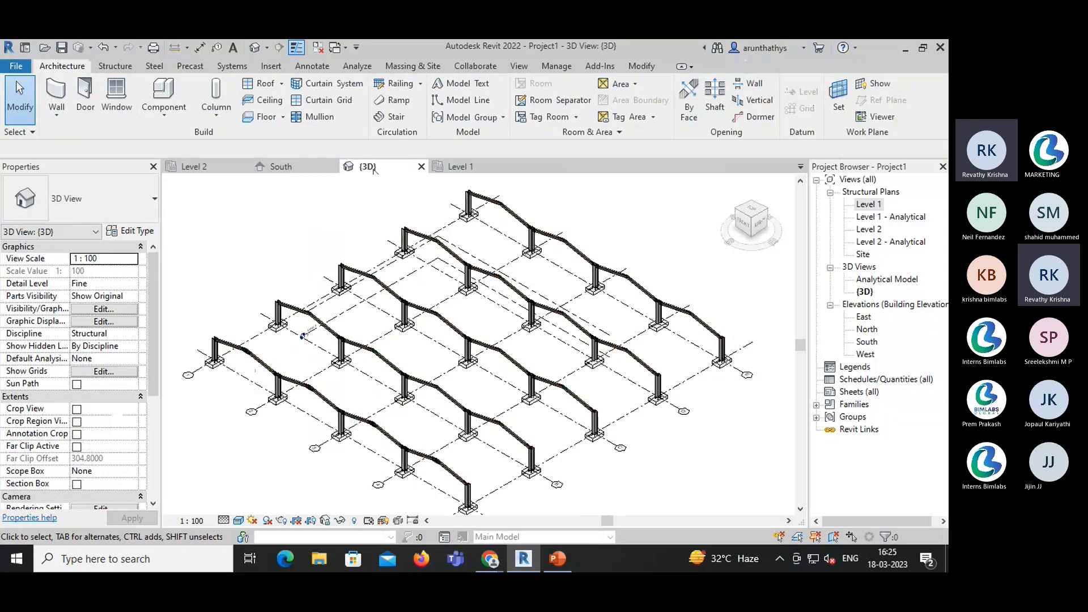
{"action": "left_click", "coordinate": [88, 310]}
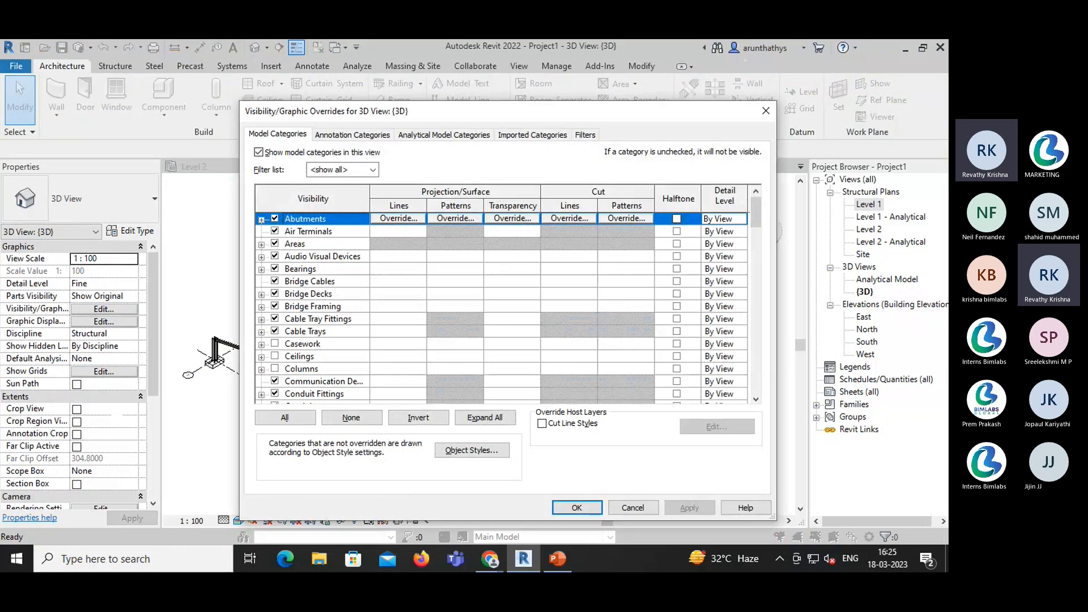
{"action": "scroll", "coordinate": [338, 338], "scroll_direction": "down", "scroll_amount": 7}
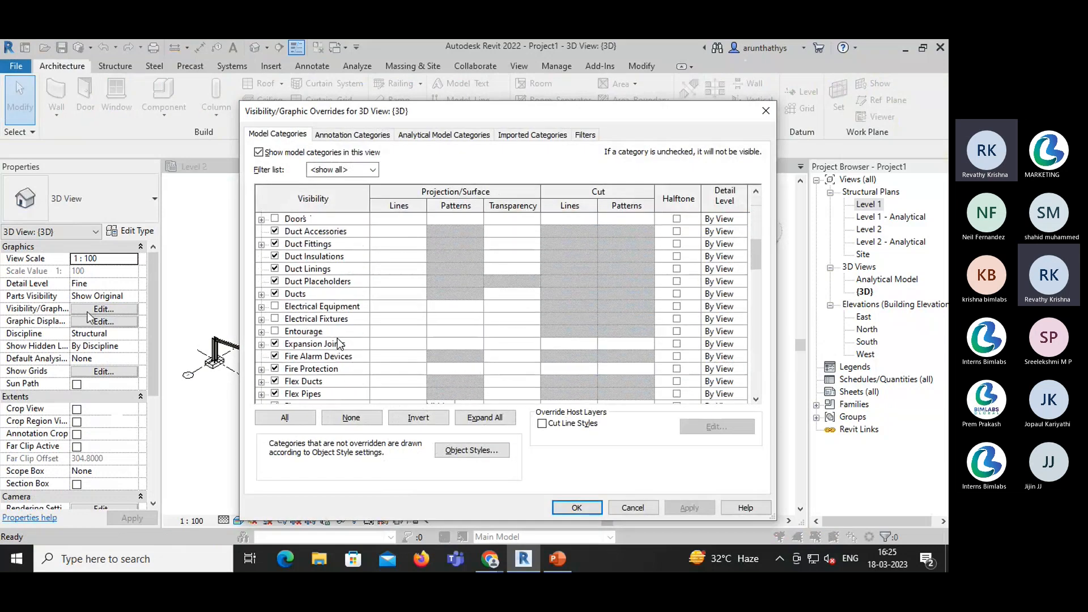
{"action": "scroll", "coordinate": [337, 340], "scroll_direction": "down", "scroll_amount": 9}
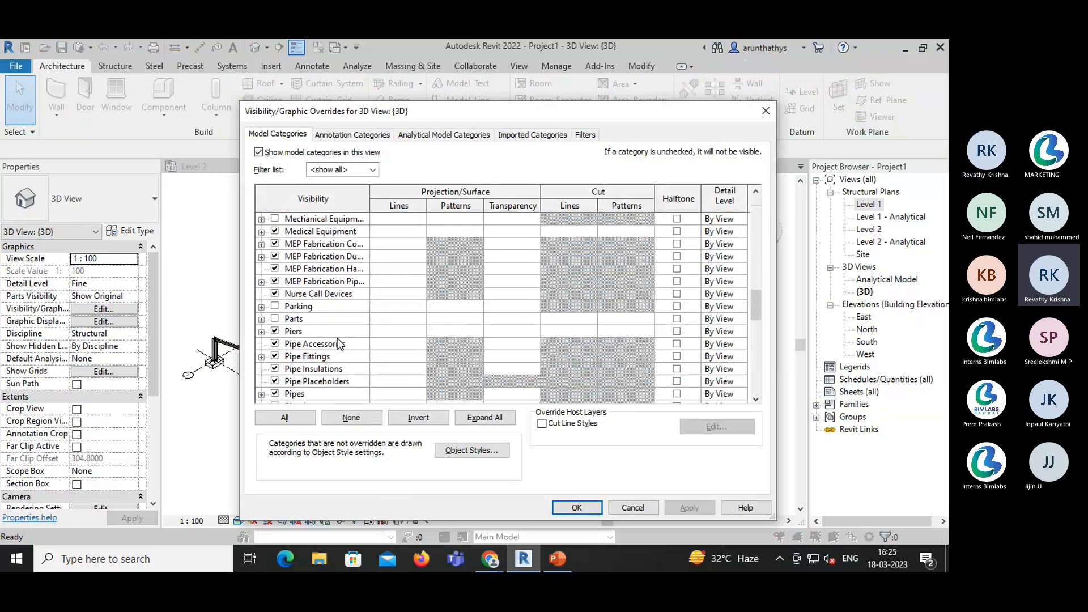
{"action": "scroll", "coordinate": [339, 343], "scroll_direction": "down", "scroll_amount": 2}
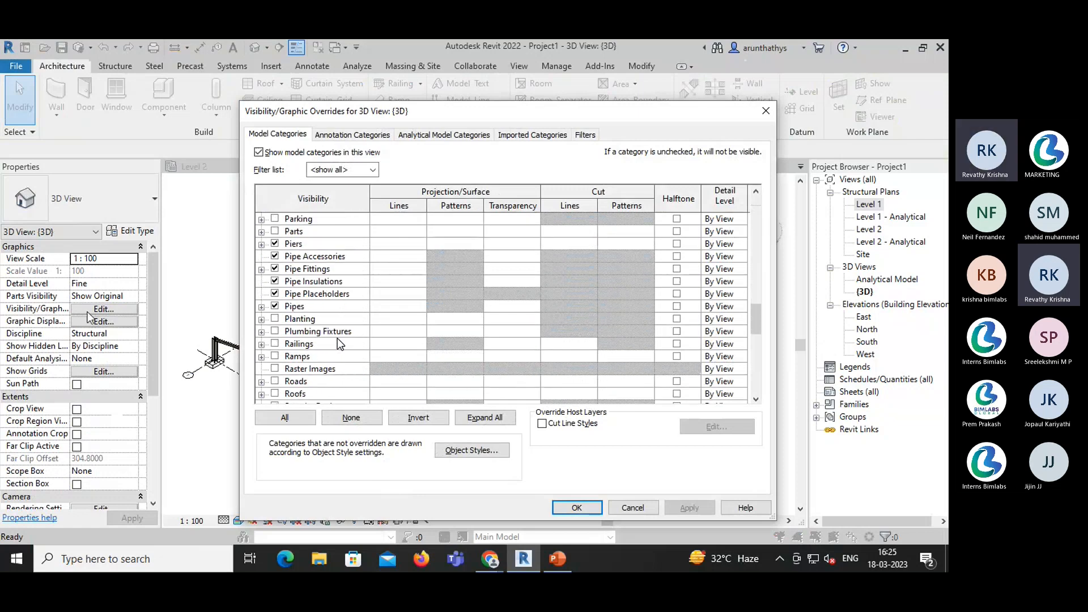
{"action": "left_click", "coordinate": [275, 394]}
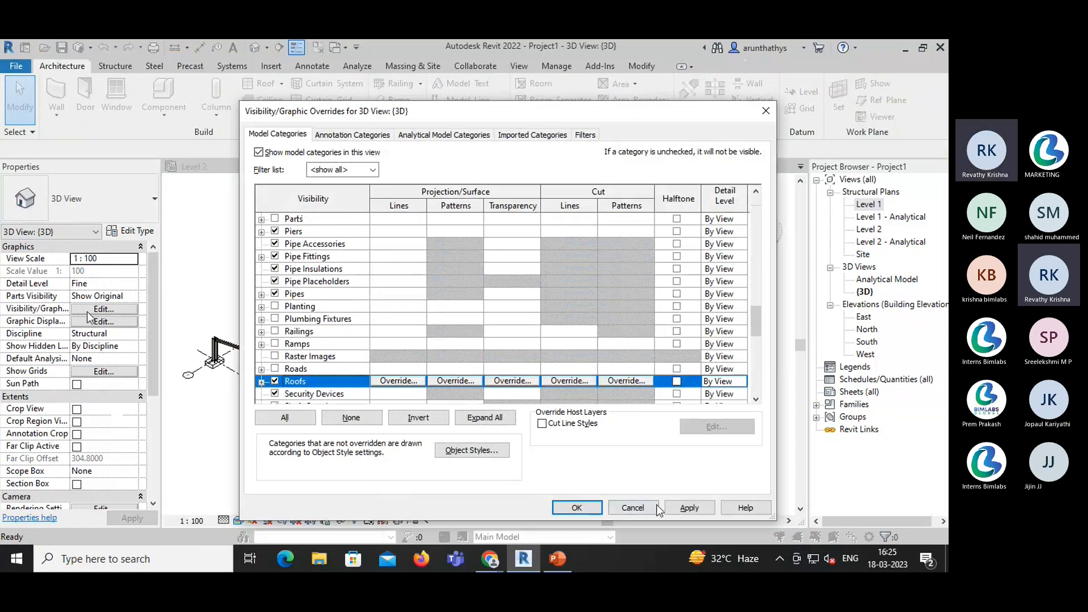
{"action": "left_click", "coordinate": [689, 507]}
{"action": "left_click", "coordinate": [594, 509]}
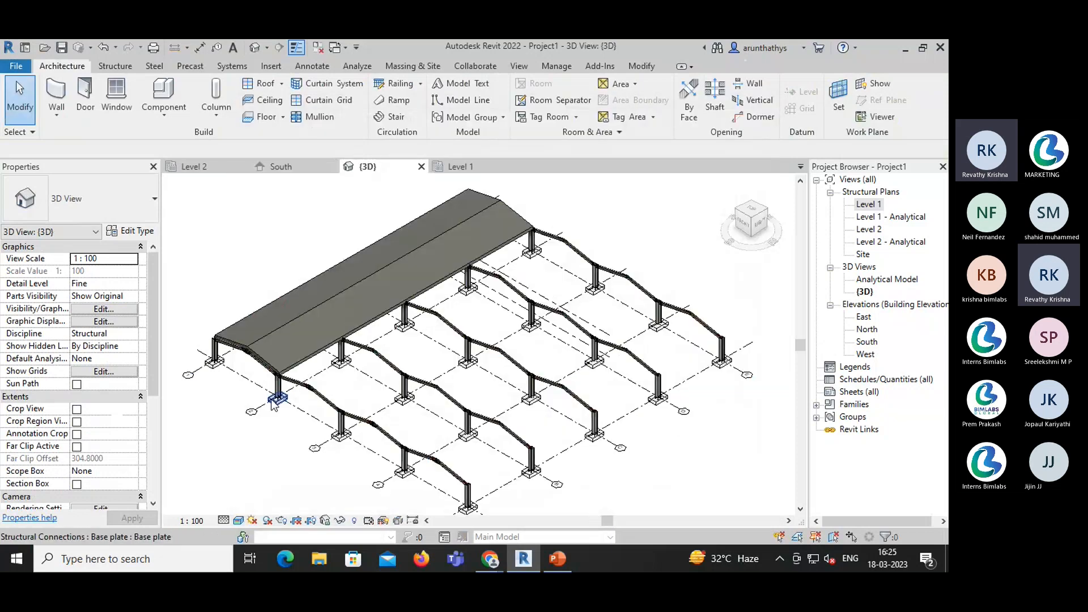
- Override the roof's graphics by category in the 3D view with a surface transparency of 73
{"action": "scroll", "coordinate": [264, 406], "scroll_direction": "up", "scroll_amount": 2}
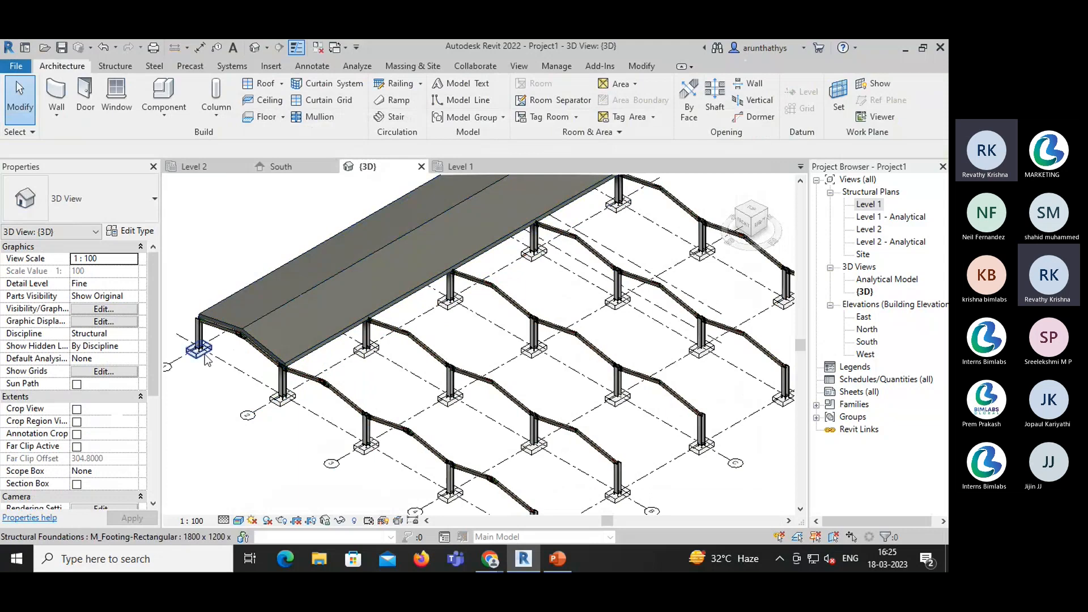
{"action": "scroll", "coordinate": [279, 344], "scroll_direction": "up", "scroll_amount": 2}
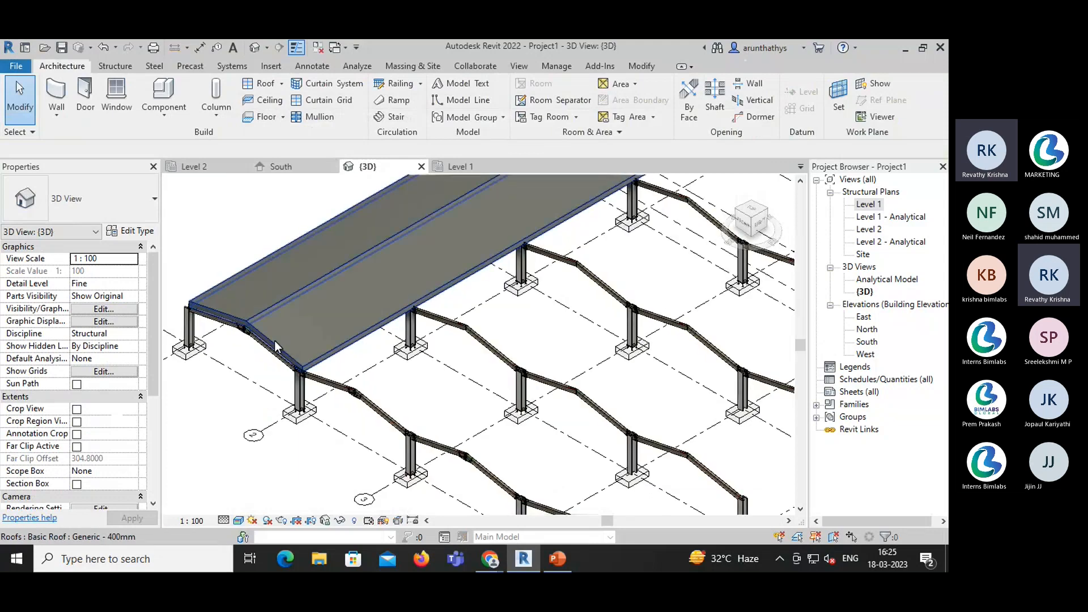
{"action": "left_click", "coordinate": [276, 344]}
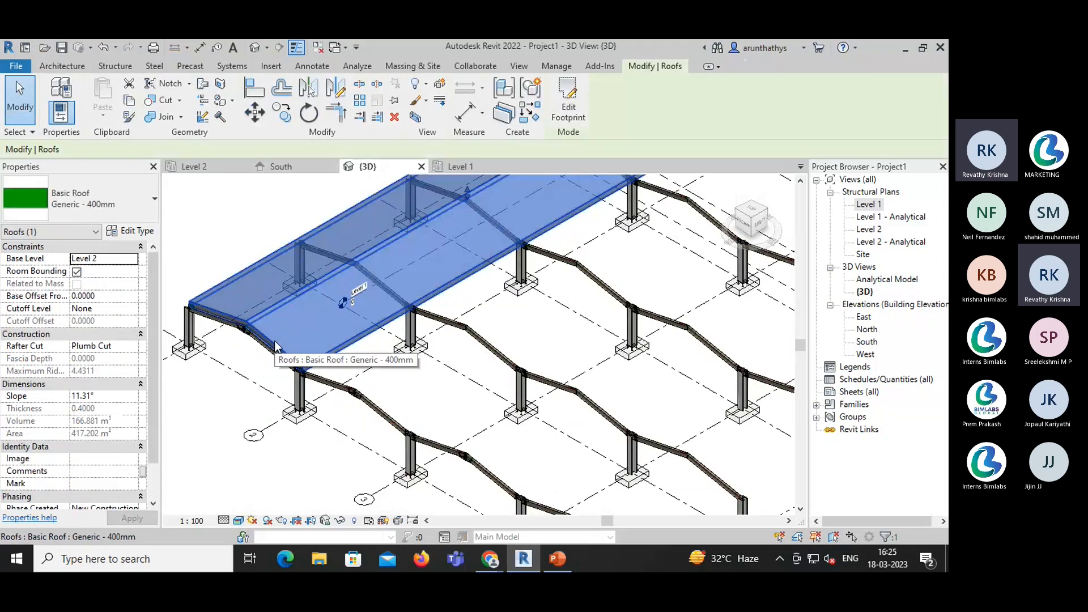
{"action": "right_click", "coordinate": [276, 346]}
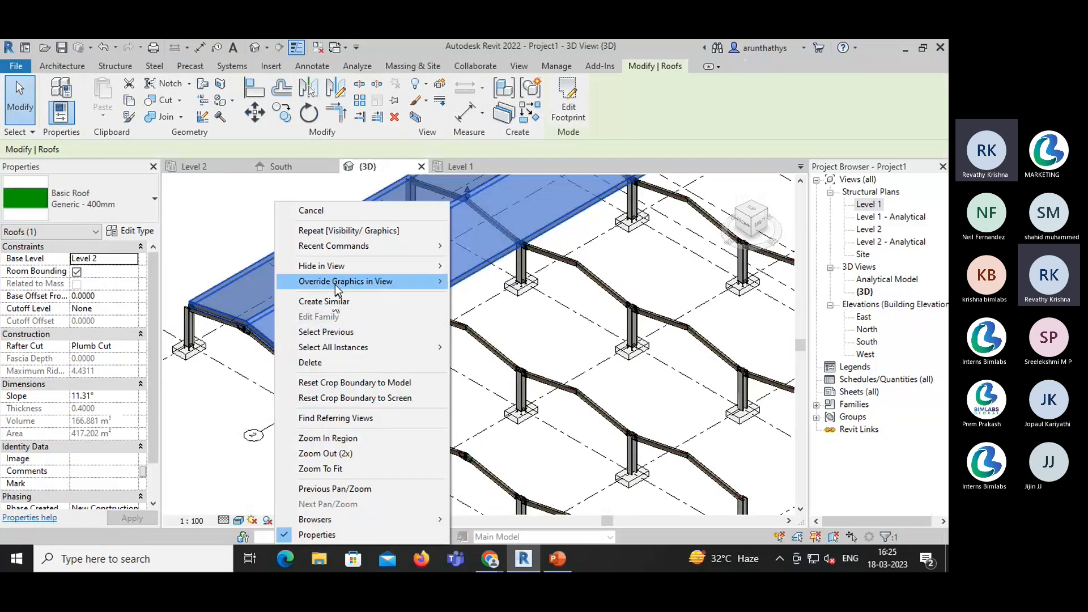
{"action": "mouse_move", "coordinate": [341, 282]}
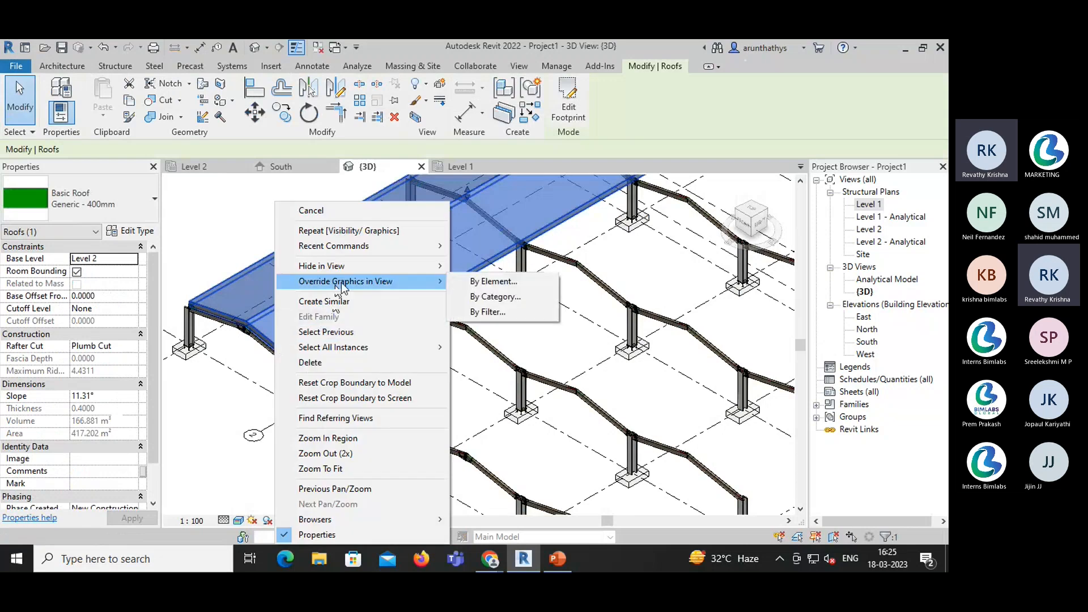
{"action": "left_click", "coordinate": [487, 296]}
{"action": "left_click_drag", "start_coordinate": [445, 280], "coordinate": [516, 279]}
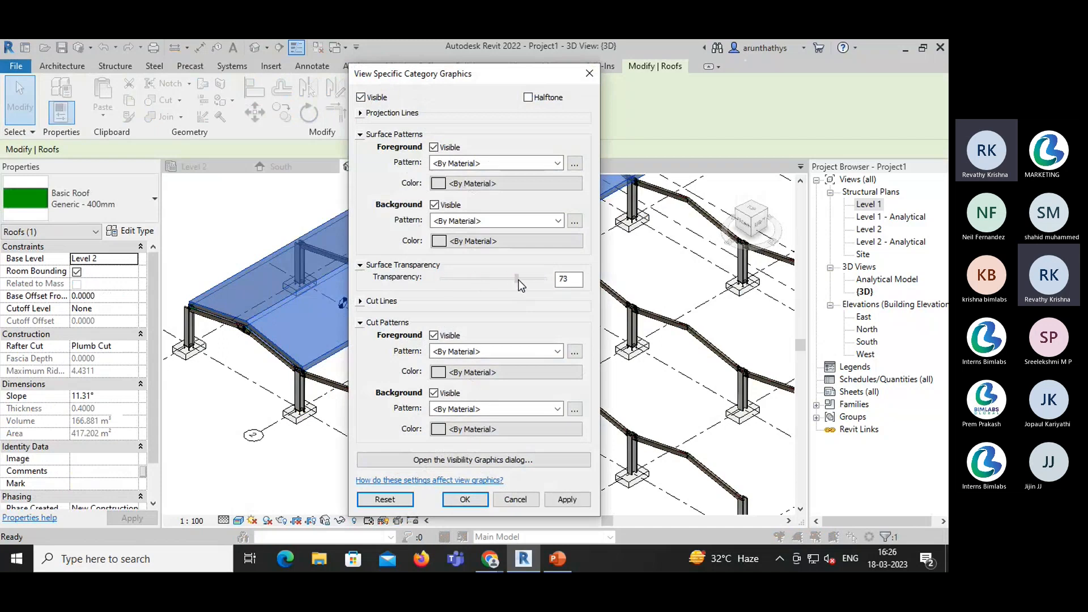
{"action": "left_click", "coordinate": [566, 500]}
{"action": "left_click", "coordinate": [465, 500]}
{"action": "key", "text": "Escape"}
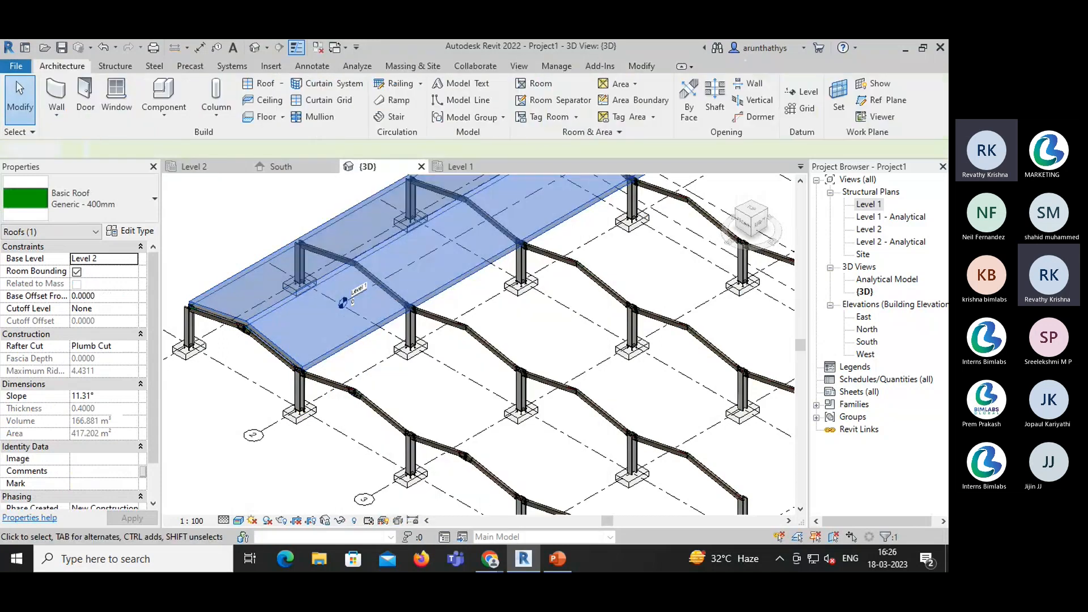
- Examine how the transparent roof sits on the rafters and ridge connections, from close up and from the front of the frames
{"action": "scroll", "coordinate": [301, 384], "scroll_direction": "down", "scroll_amount": 2}
{"action": "middle_click_drag", "start_coordinate": [313, 404], "coordinate": [325, 420]}
{"action": "scroll", "coordinate": [269, 371], "scroll_direction": "up", "scroll_amount": 1}
{"action": "scroll", "coordinate": [246, 351], "scroll_direction": "up", "scroll_amount": 3}
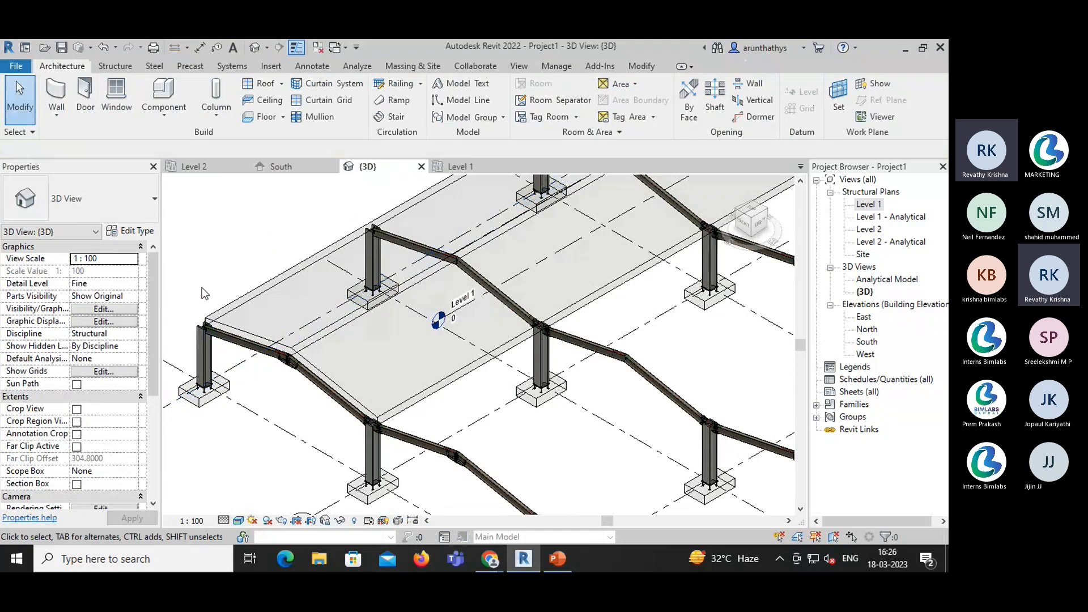
{"action": "left_click", "coordinate": [106, 67]}
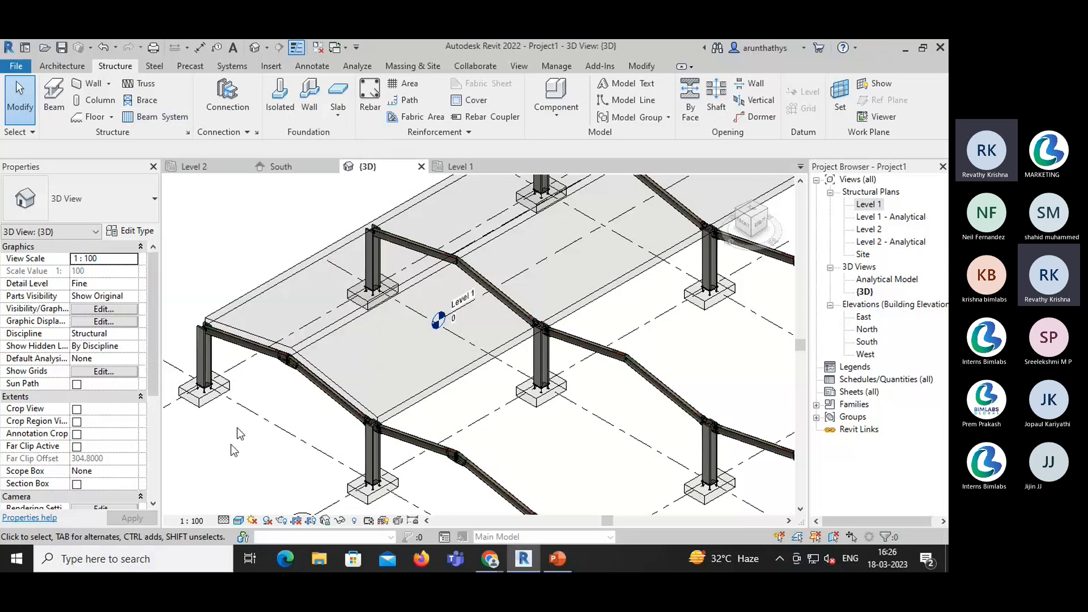
{"action": "scroll", "coordinate": [258, 343], "scroll_direction": "up", "scroll_amount": 3}
{"action": "scroll", "coordinate": [261, 345], "scroll_direction": "up", "scroll_amount": 2}
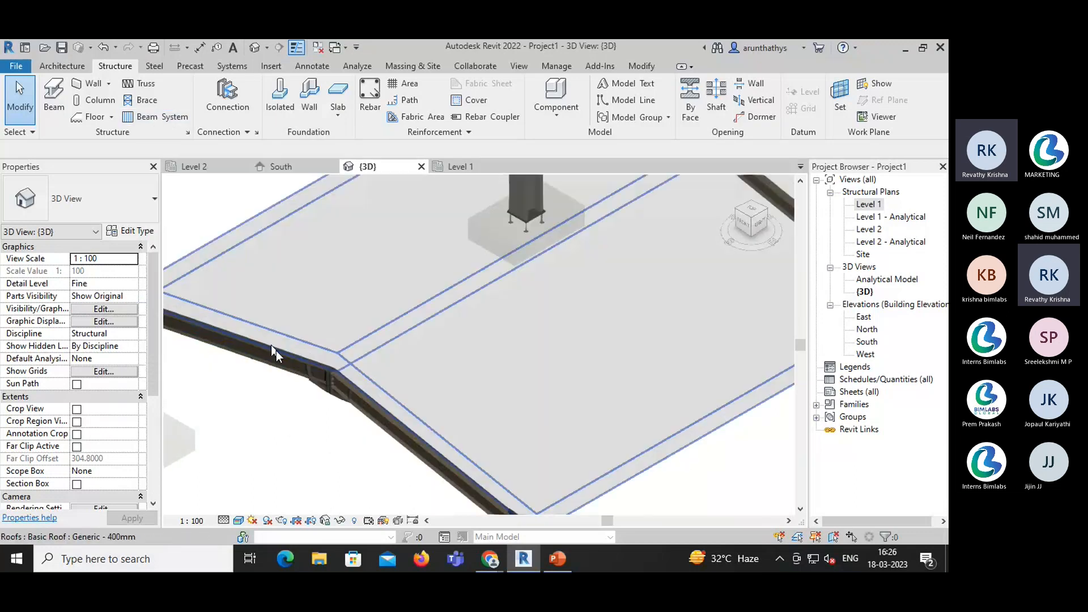
{"action": "scroll", "coordinate": [276, 350], "scroll_direction": "up", "scroll_amount": 2}
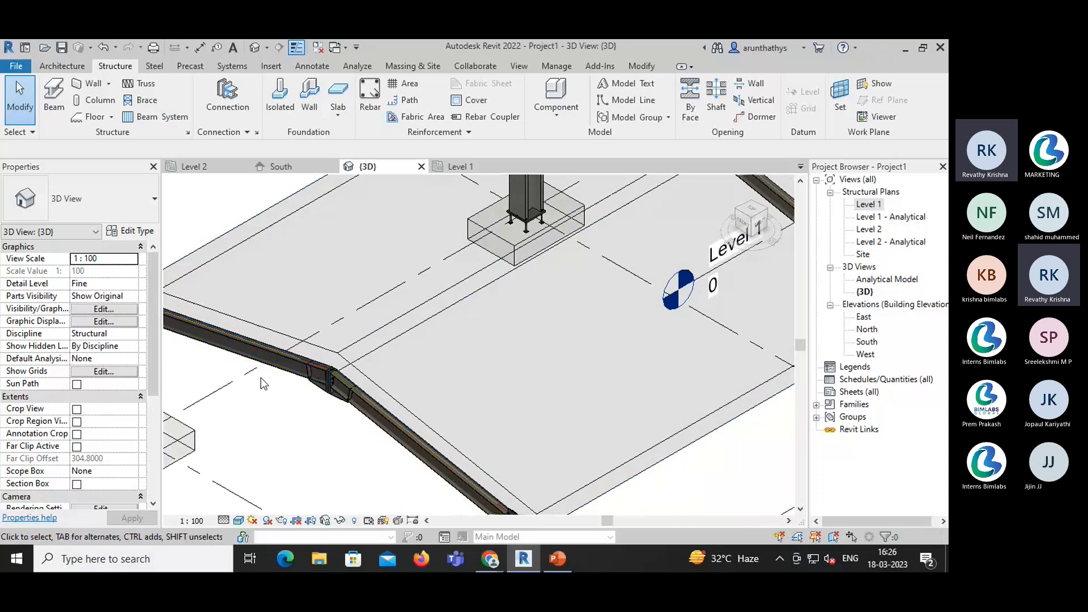
{"action": "scroll", "coordinate": [261, 379], "scroll_direction": "down", "scroll_amount": 3}
{"action": "scroll", "coordinate": [253, 427], "scroll_direction": "up", "scroll_amount": 1}
{"action": "middle_click_drag", "start_coordinate": [265, 453], "coordinate": [167, 275], "text": "shift"}
{"action": "scroll", "coordinate": [256, 367], "scroll_direction": "down", "scroll_amount": 1}
{"action": "scroll", "coordinate": [274, 491], "scroll_direction": "down", "scroll_amount": 2}
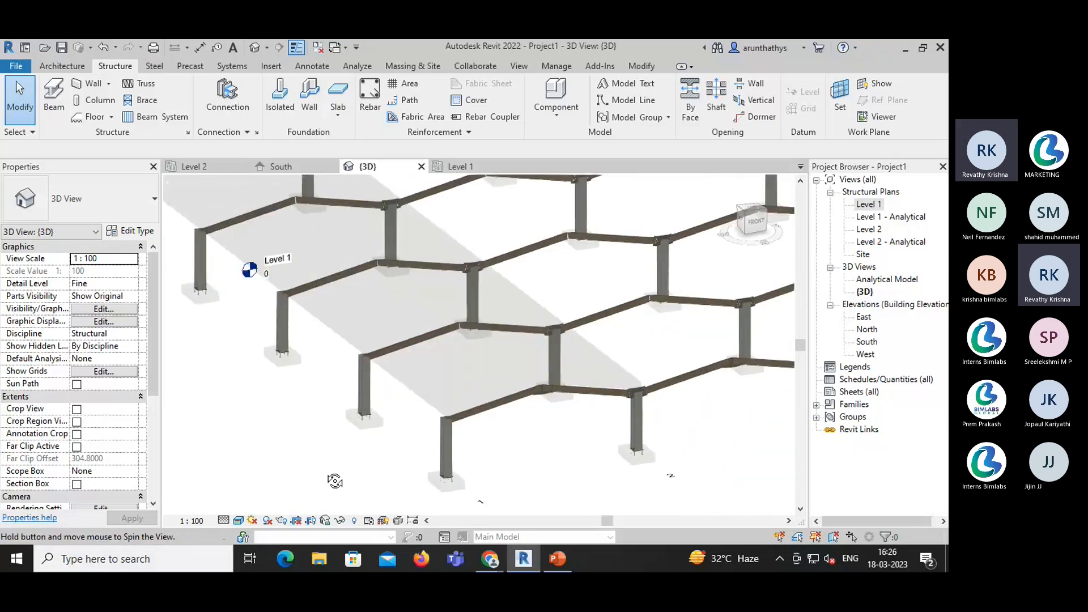
- Set the work plane with the Pick a plane option, using the sloping roof face on the eave side of the first bay
{"action": "left_click", "coordinate": [841, 117]}
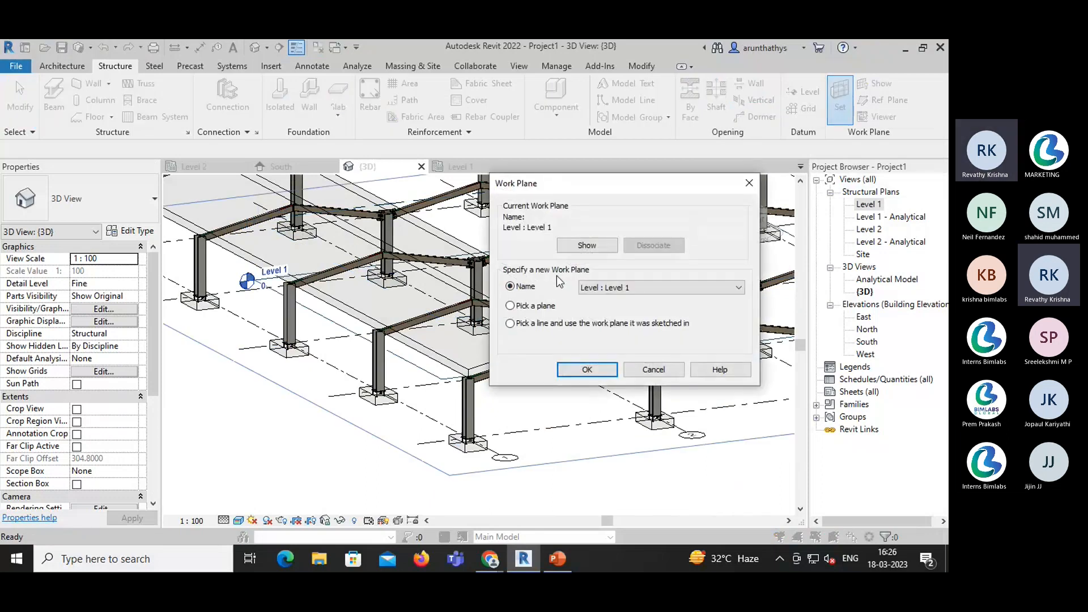
{"action": "left_click", "coordinate": [615, 288]}
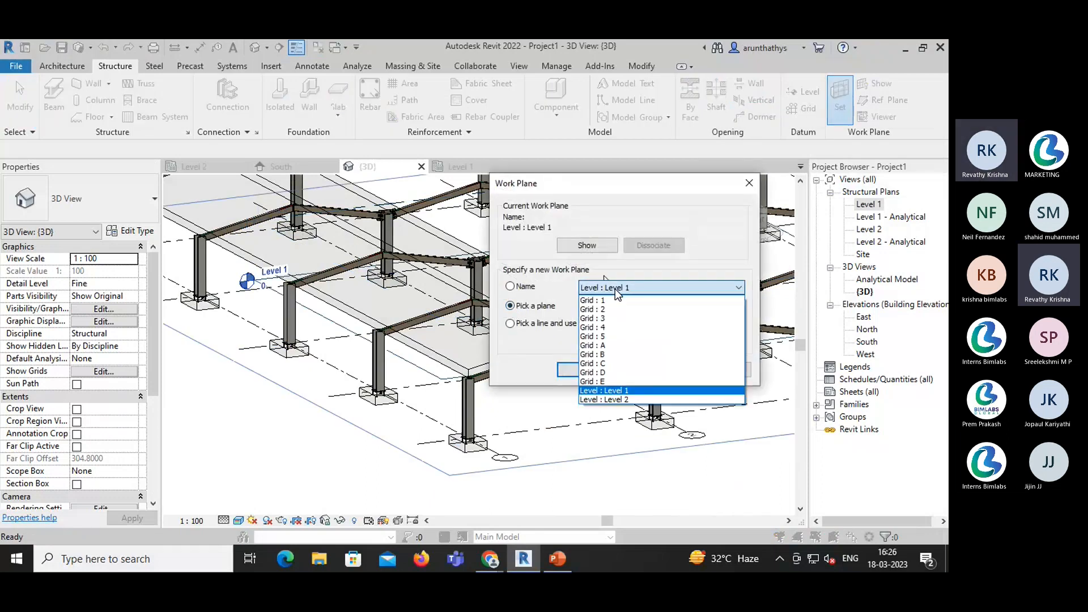
{"action": "left_click", "coordinate": [586, 401]}
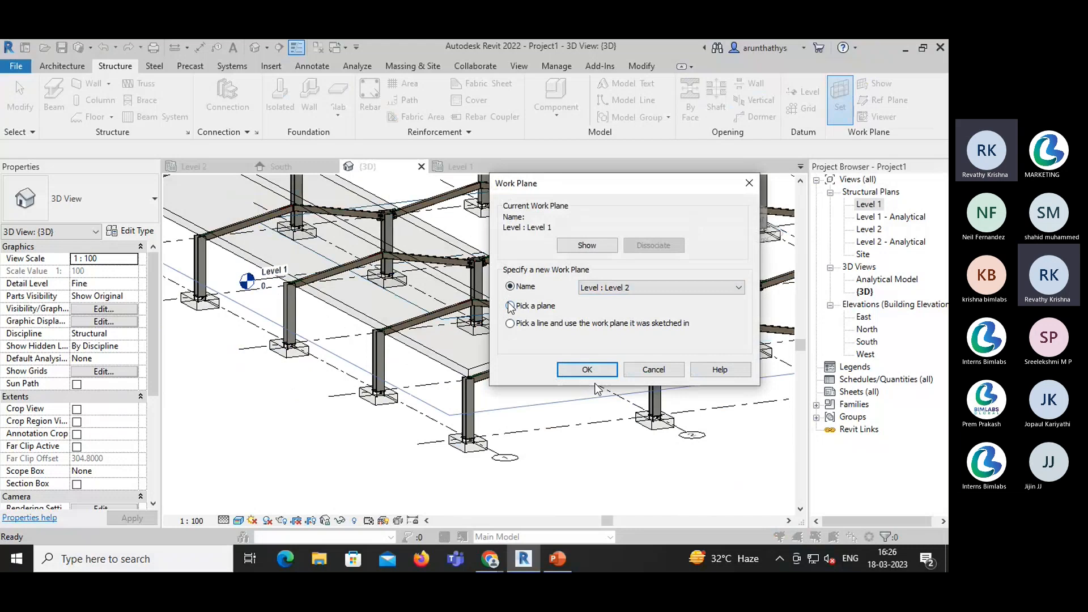
{"action": "left_click", "coordinate": [510, 305]}
{"action": "left_click", "coordinate": [587, 369]}
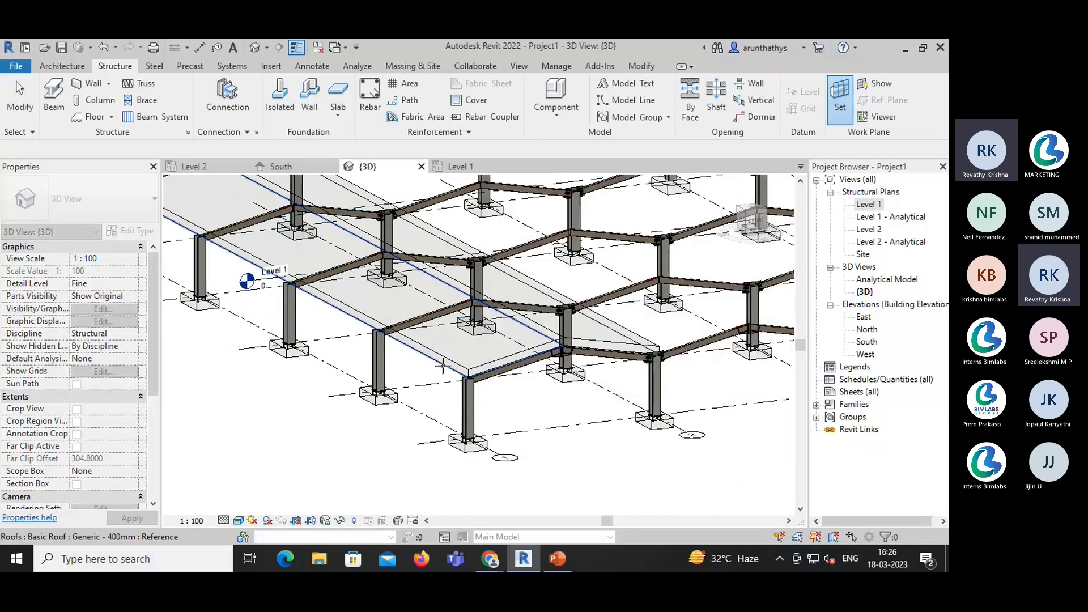
{"action": "left_click", "coordinate": [439, 377]}
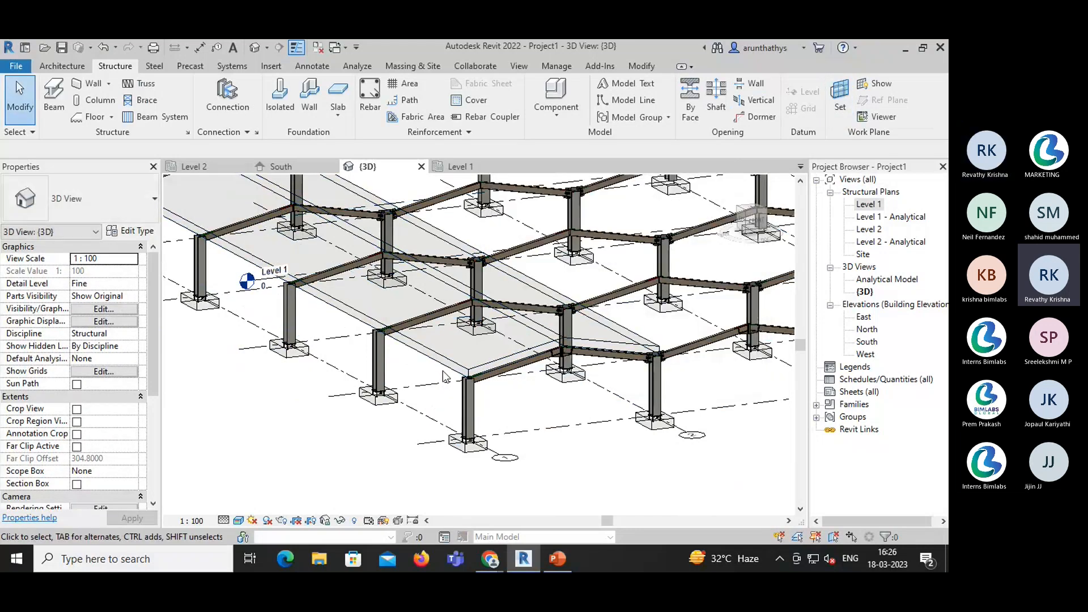
- Start a beam system on the sloping roof face and pick its eave, ridge and both gable edges as boundary lines
{"action": "scroll", "coordinate": [446, 378], "scroll_direction": "up", "scroll_amount": 4}
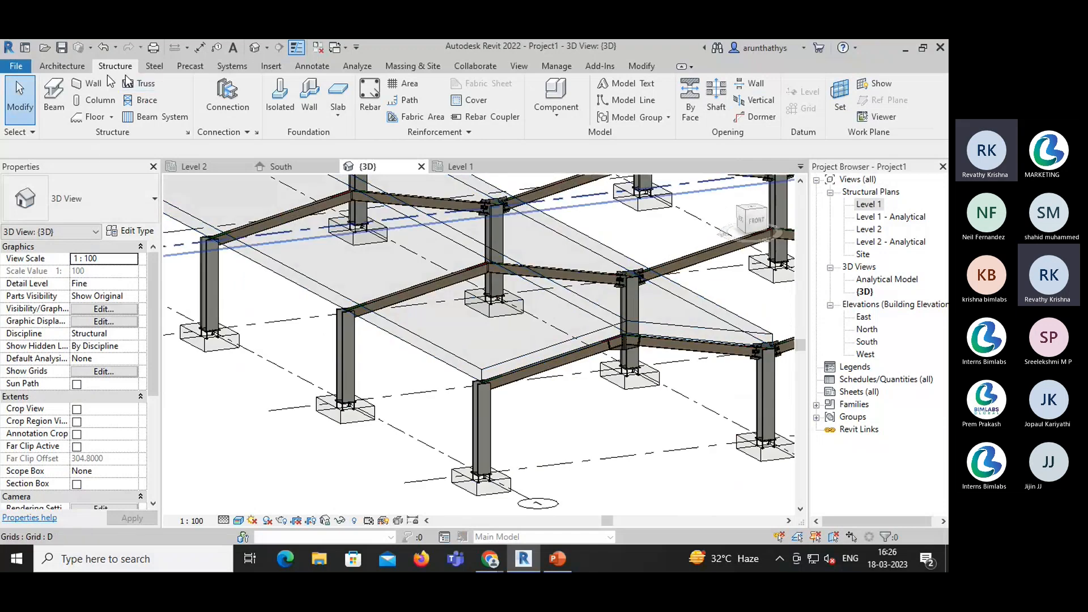
{"action": "left_click", "coordinate": [150, 115]}
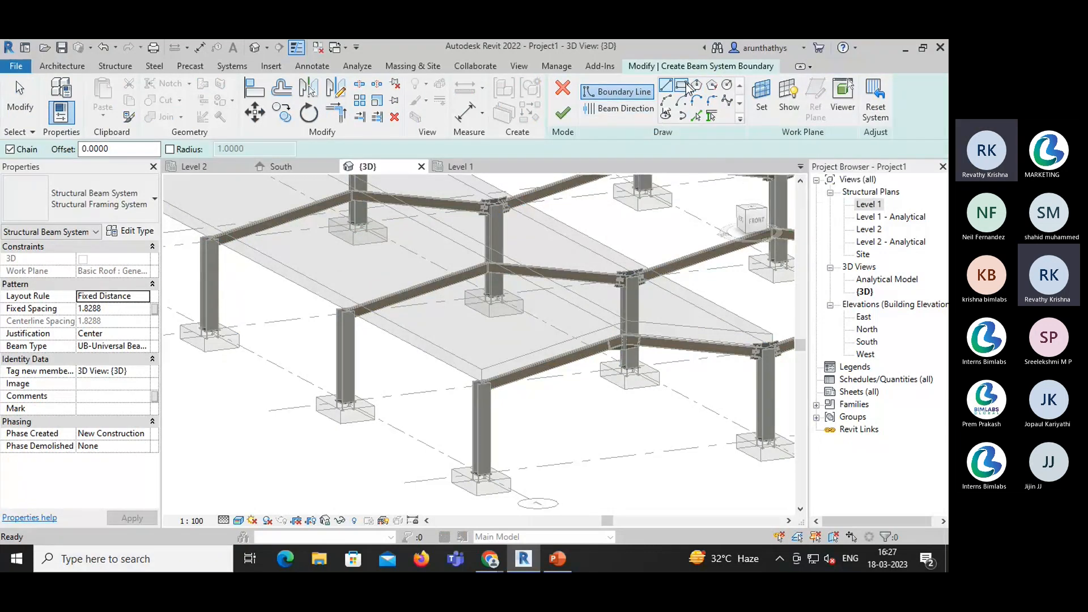
{"action": "left_click", "coordinate": [696, 117]}
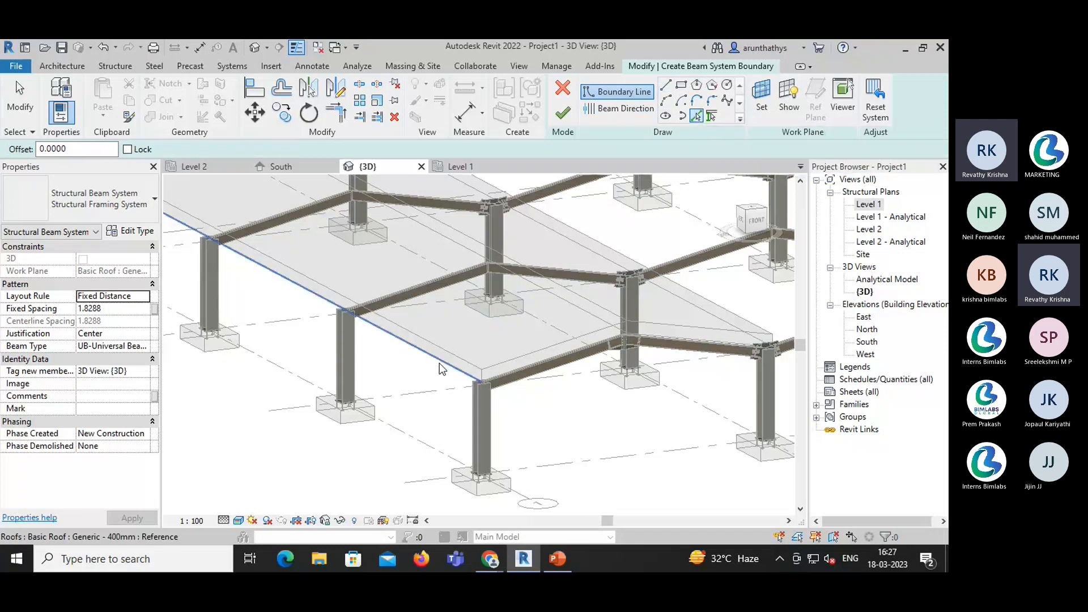
{"action": "left_click", "coordinate": [491, 382]}
{"action": "left_click", "coordinate": [495, 379]}
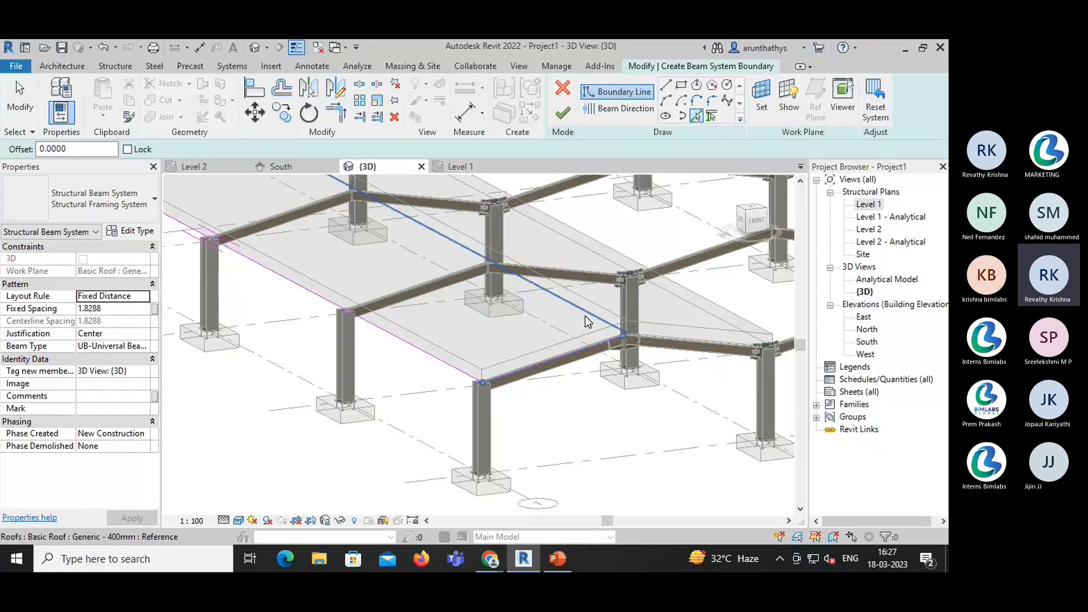
{"action": "left_click", "coordinate": [585, 318]}
{"action": "scroll", "coordinate": [426, 305], "scroll_direction": "down", "scroll_amount": 2}
{"action": "middle_click_drag", "start_coordinate": [315, 271], "coordinate": [433, 381]}
{"action": "scroll", "coordinate": [284, 310], "scroll_direction": "up", "scroll_amount": 3}
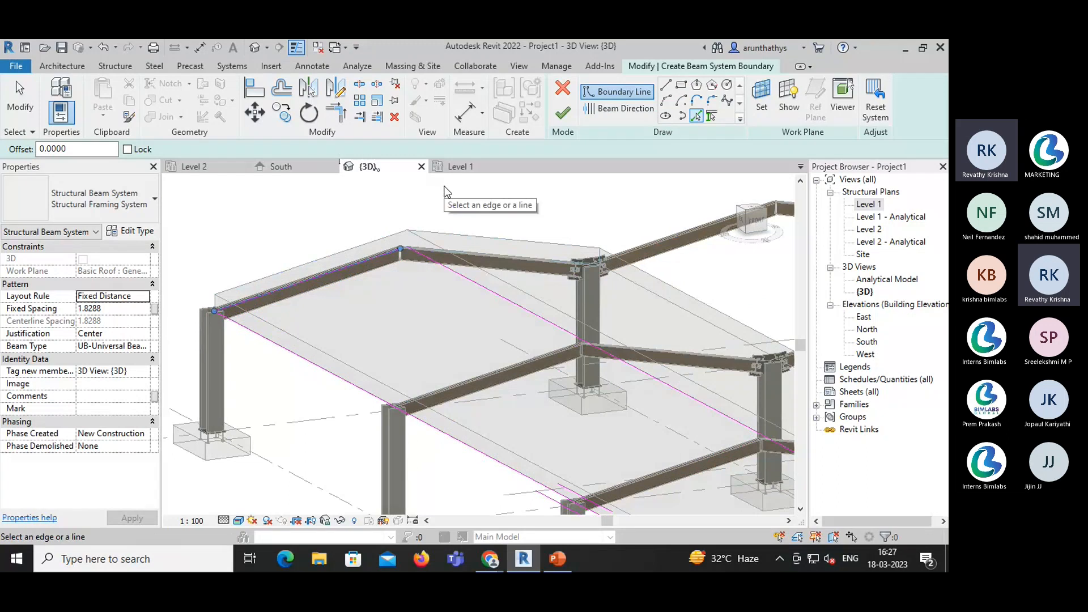
- Trim the beam system boundary lines to corners at the far gable, where they meet the ridge and the eave
{"action": "scroll", "coordinate": [405, 252], "scroll_direction": "up", "scroll_amount": 5}
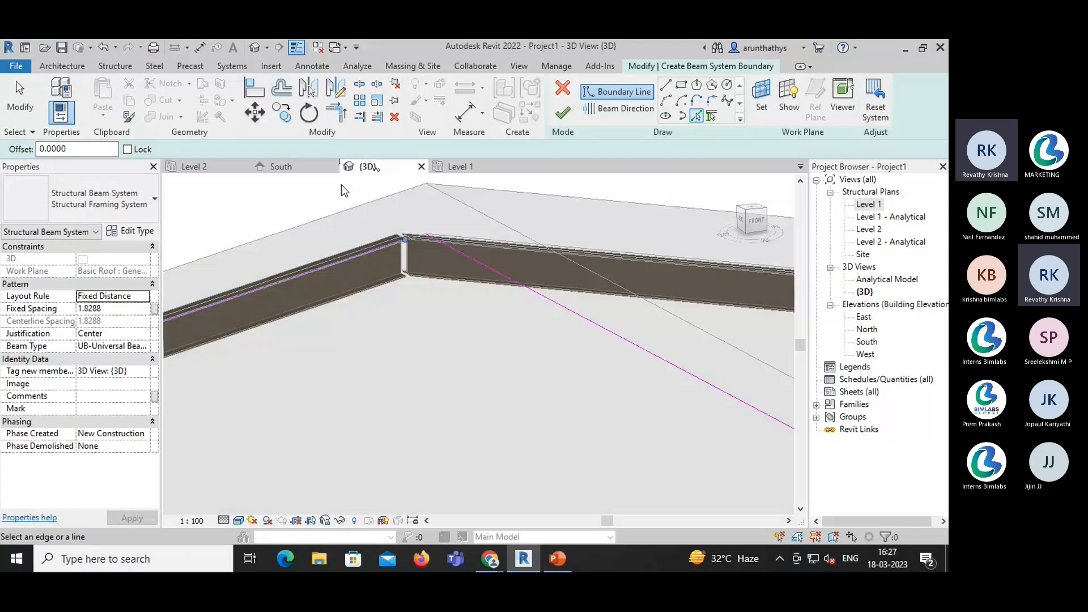
{"action": "left_click", "coordinate": [336, 117]}
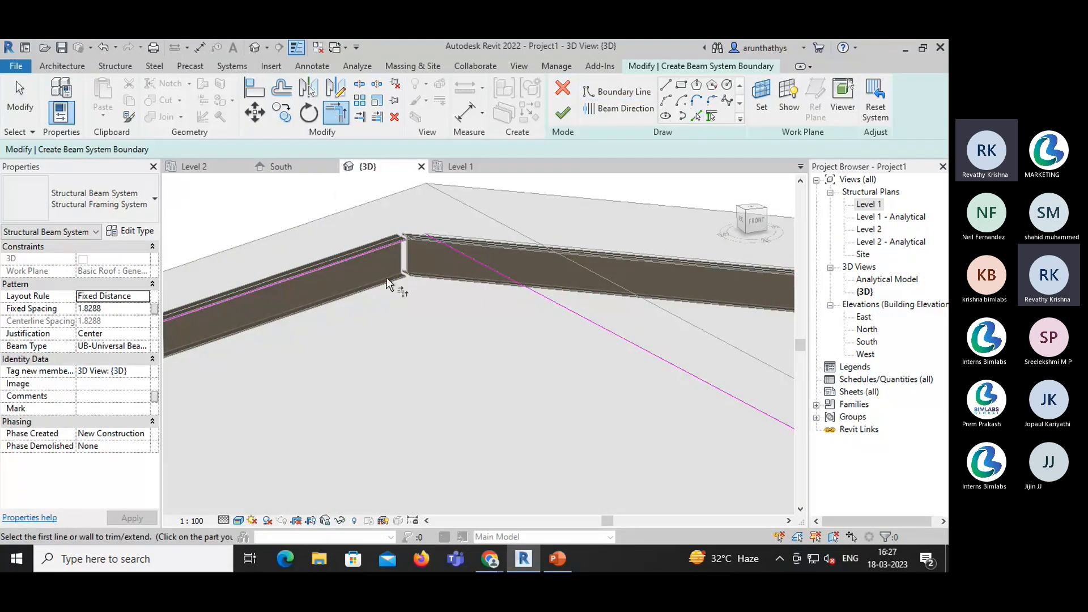
{"action": "left_click", "coordinate": [366, 253]}
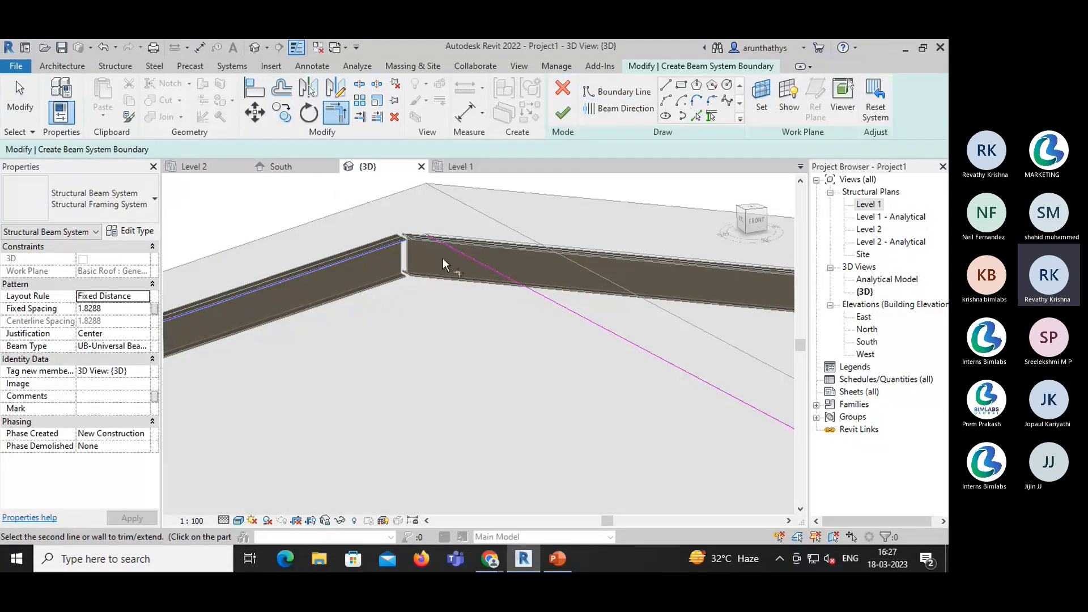
{"action": "left_click", "coordinate": [457, 253]}
{"action": "scroll", "coordinate": [394, 305], "scroll_direction": "down", "scroll_amount": 2}
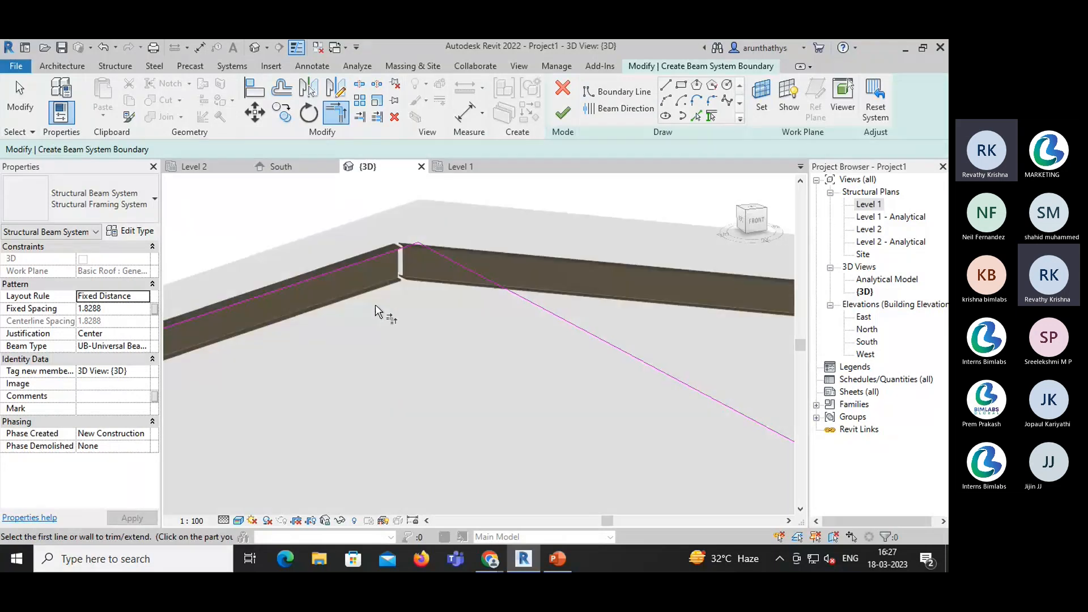
{"action": "middle_click_drag", "start_coordinate": [389, 308], "coordinate": [440, 297]}
{"action": "scroll", "coordinate": [281, 285], "scroll_direction": "up", "scroll_amount": 2}
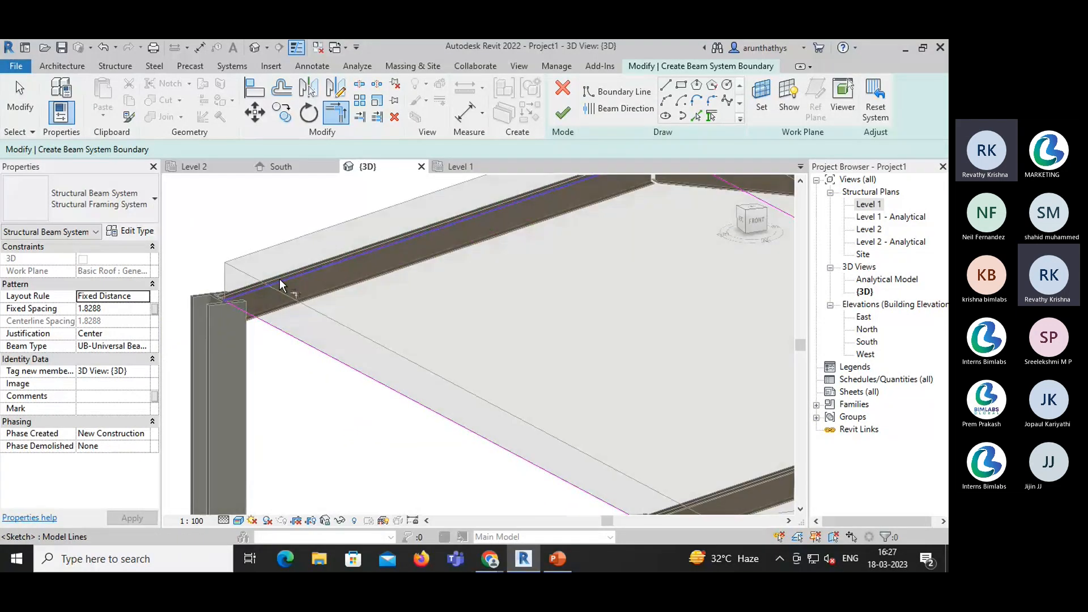
{"action": "left_click", "coordinate": [281, 286]}
{"action": "left_click", "coordinate": [263, 323]}
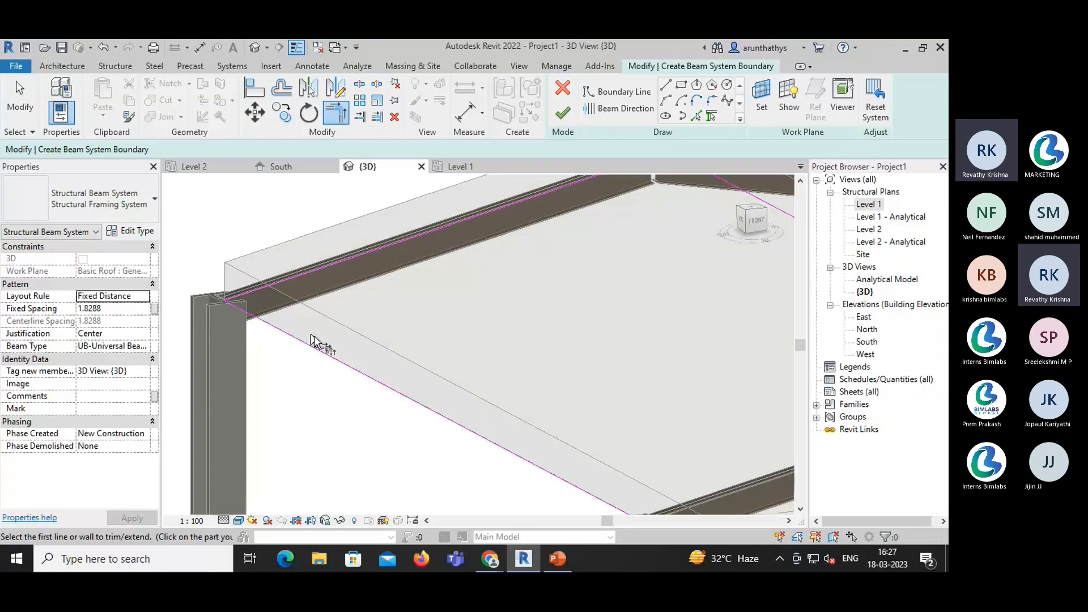
{"action": "scroll", "coordinate": [316, 340], "scroll_direction": "down", "scroll_amount": 3}
{"action": "middle_click_drag", "start_coordinate": [776, 507], "coordinate": [501, 359]}
{"action": "scroll", "coordinate": [501, 363], "scroll_direction": "up", "scroll_amount": 3}
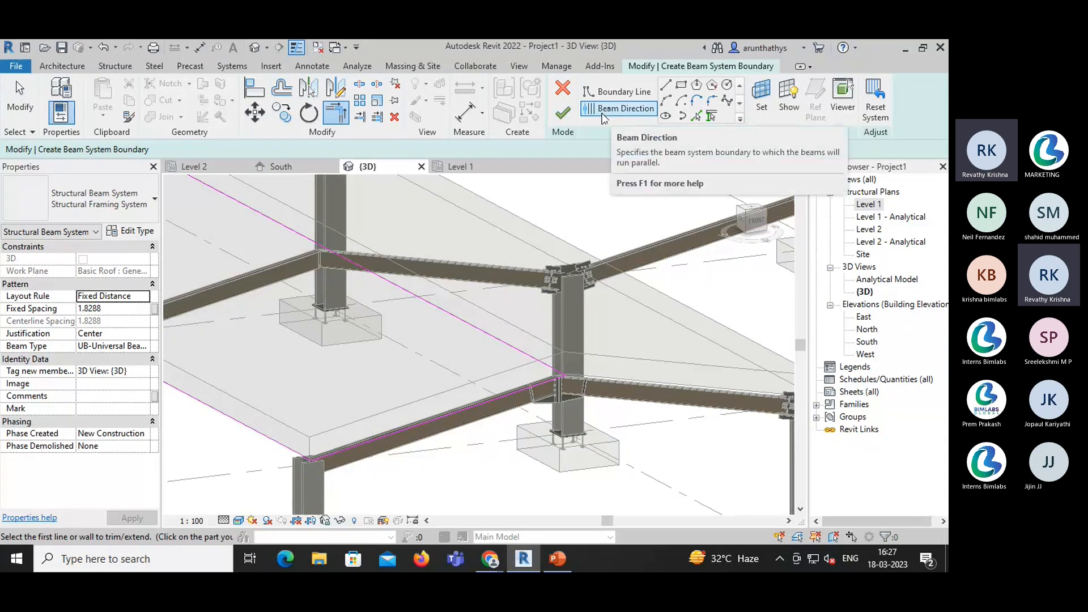
- Make the beam direction parallel to the ridge boundary line and finish the beam system sketch
{"action": "scroll", "coordinate": [370, 358], "scroll_direction": "down", "scroll_amount": 2}
{"action": "middle_click_drag", "start_coordinate": [370, 359], "coordinate": [484, 366]}
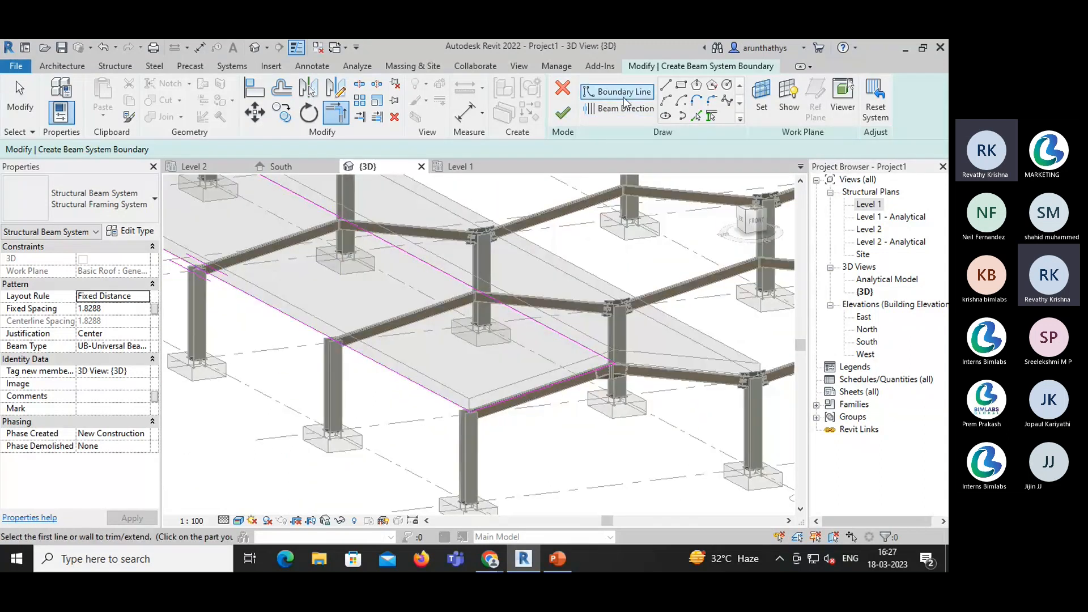
{"action": "left_click", "coordinate": [615, 113]}
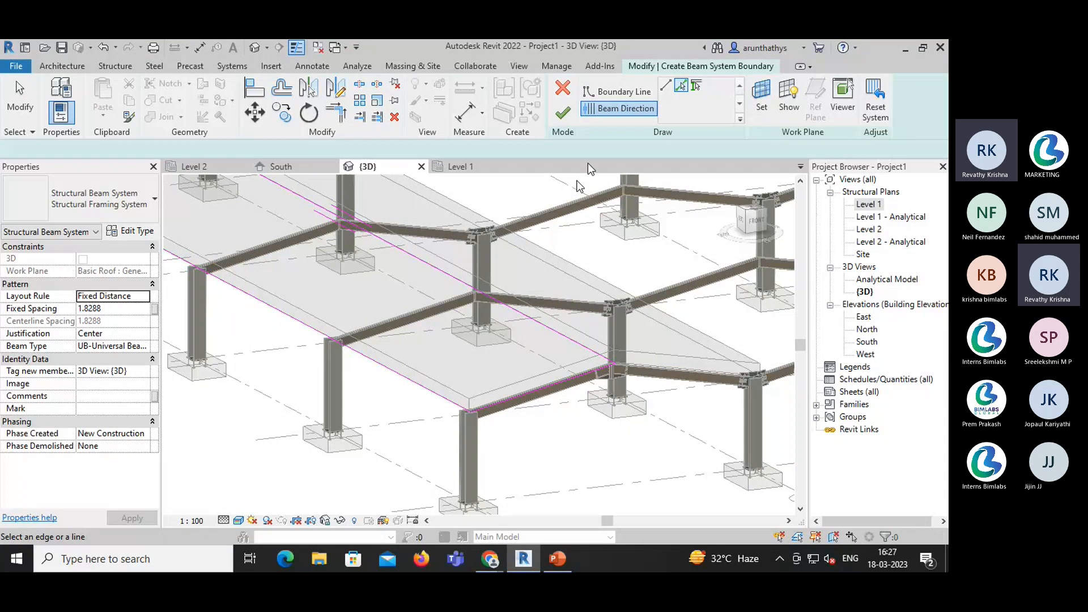
{"action": "left_click", "coordinate": [546, 389]}
{"action": "scroll", "coordinate": [537, 408], "scroll_direction": "up", "scroll_amount": 5}
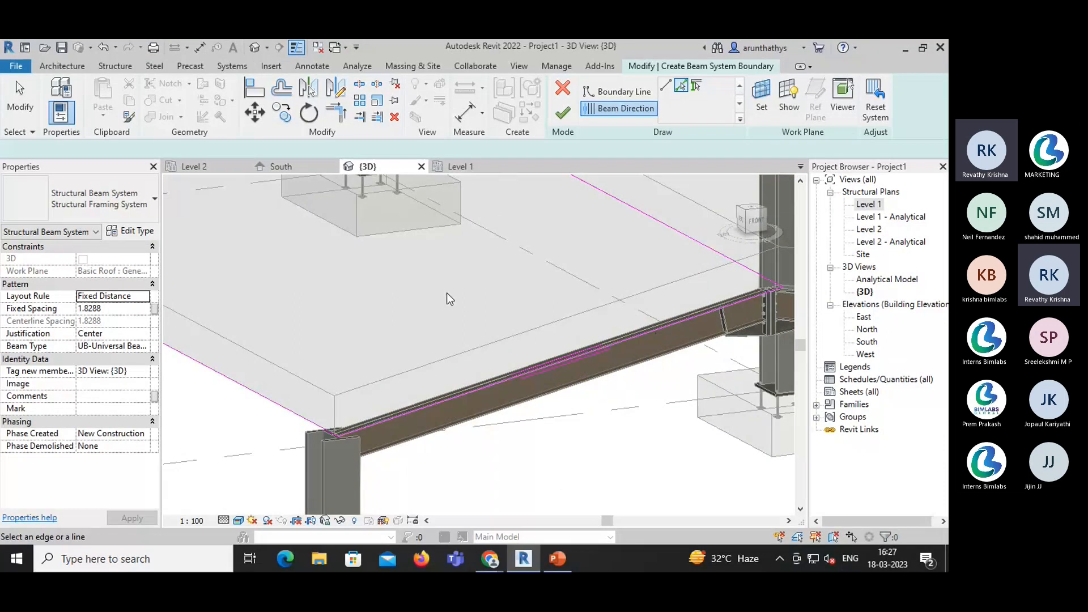
{"action": "scroll", "coordinate": [446, 294], "scroll_direction": "down", "scroll_amount": 4}
{"action": "scroll", "coordinate": [443, 298], "scroll_direction": "up", "scroll_amount": 6}
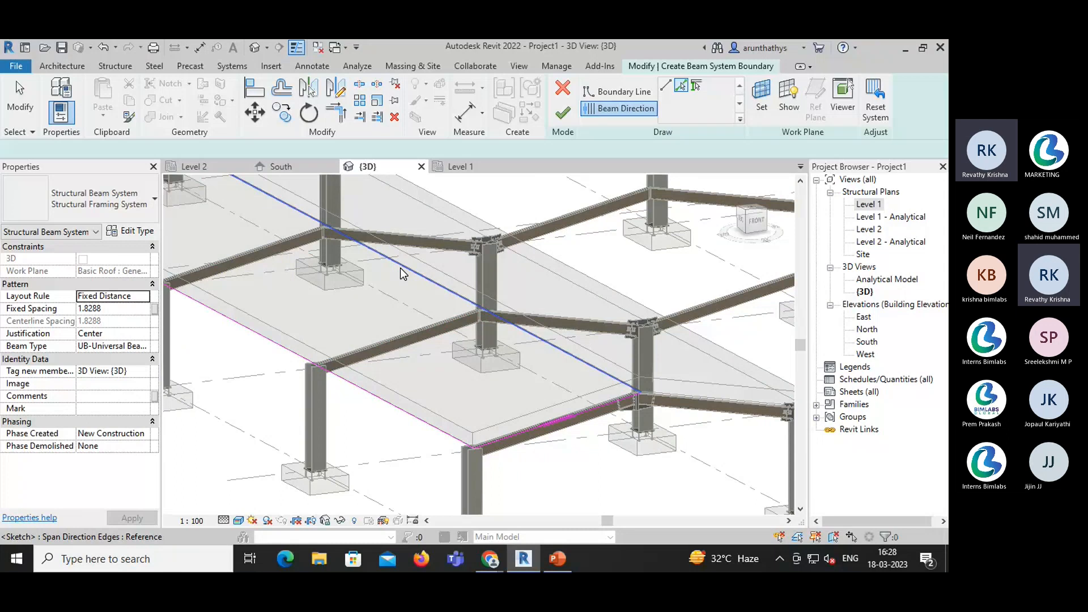
{"action": "left_click", "coordinate": [400, 269]}
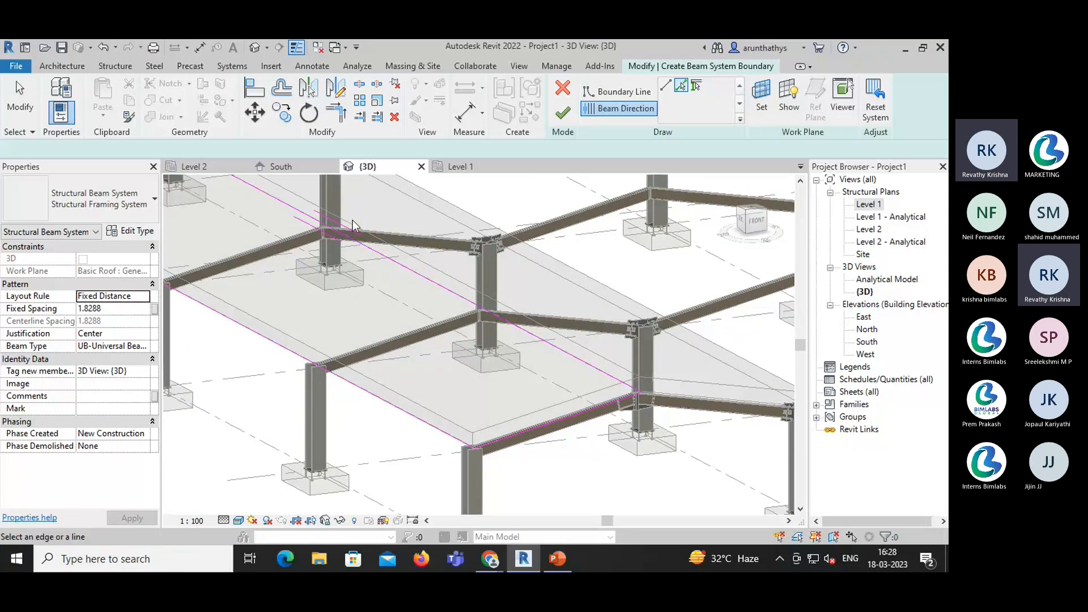
{"action": "left_click", "coordinate": [565, 116]}
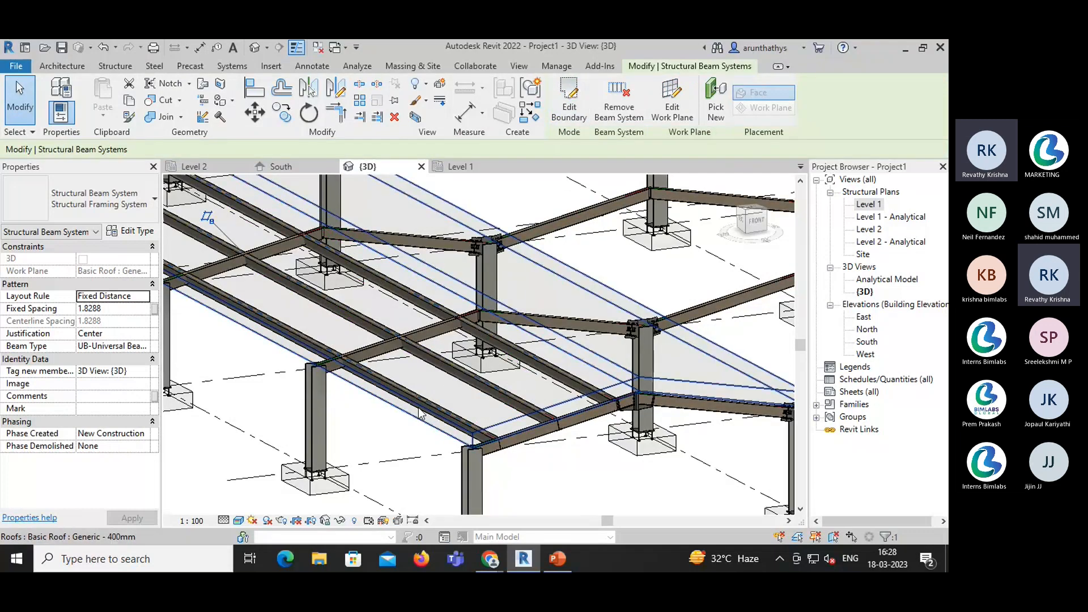
- Set the beam system's layout rule to Fixed Number with 6 lines
{"action": "left_click", "coordinate": [143, 298]}
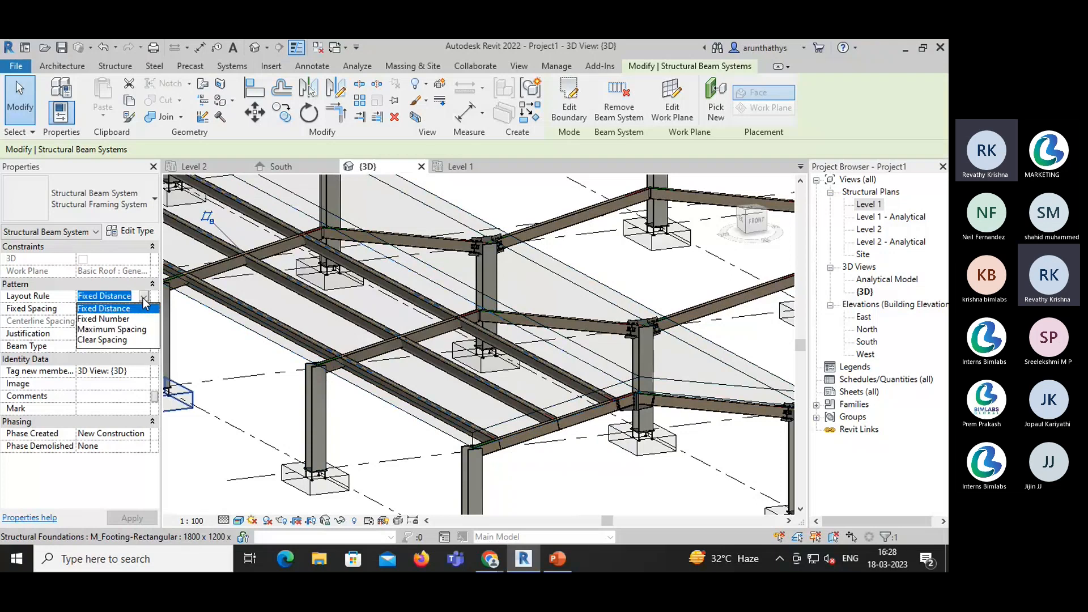
{"action": "left_click", "coordinate": [113, 320]}
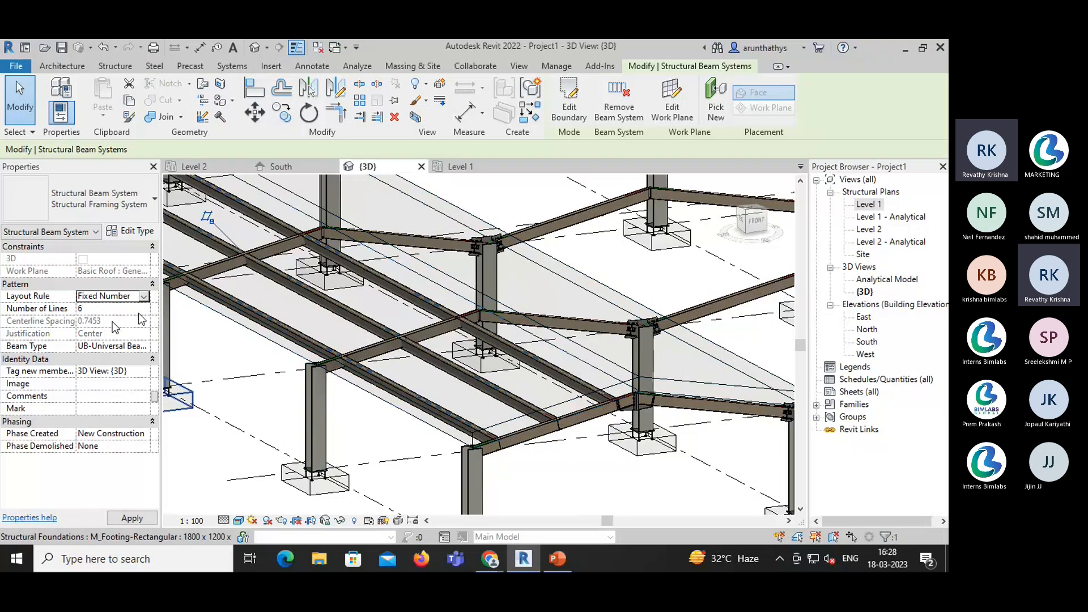
{"action": "left_click", "coordinate": [103, 309]}
{"action": "key", "text": "Return"}
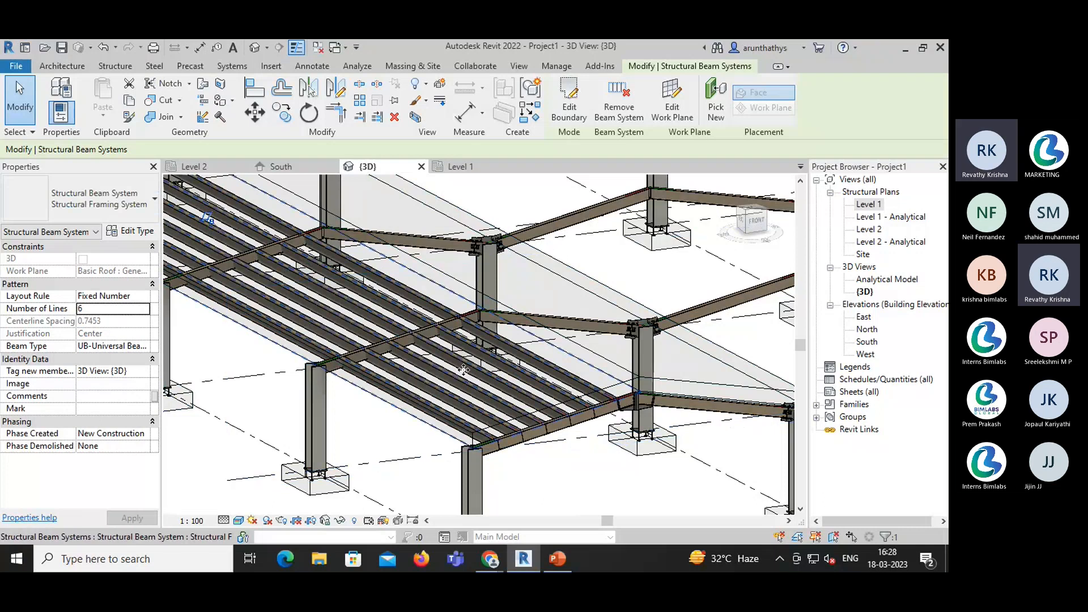
- Reduce the beam system's number of lines to 4, apply the change and clear the selection
{"action": "left_click", "coordinate": [128, 309]}
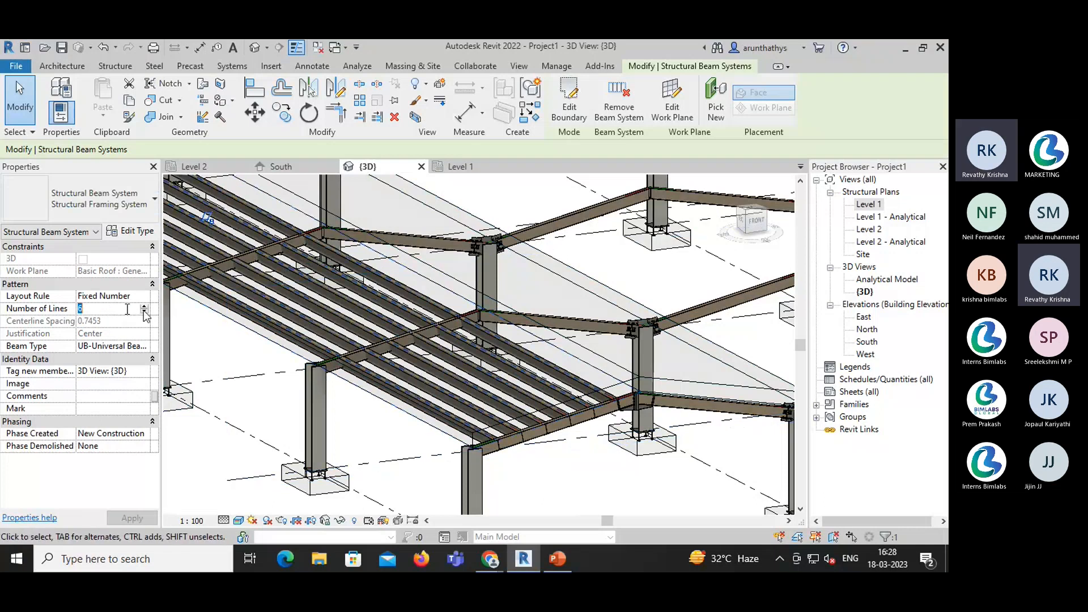
{"action": "left_click", "coordinate": [146, 306]}
{"action": "left_click", "coordinate": [145, 307]}
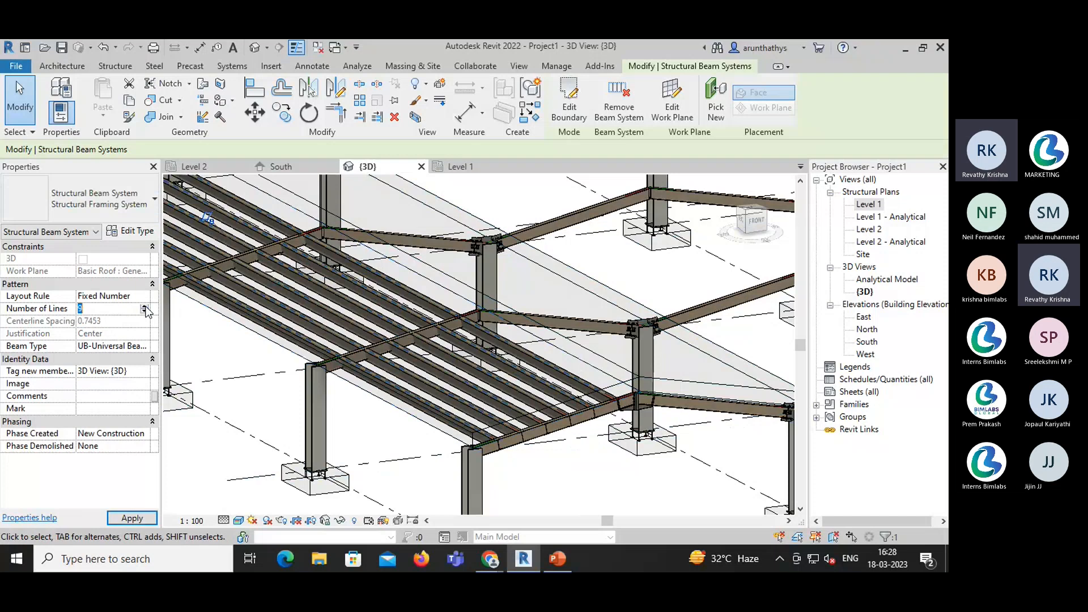
{"action": "left_click", "coordinate": [144, 313]}
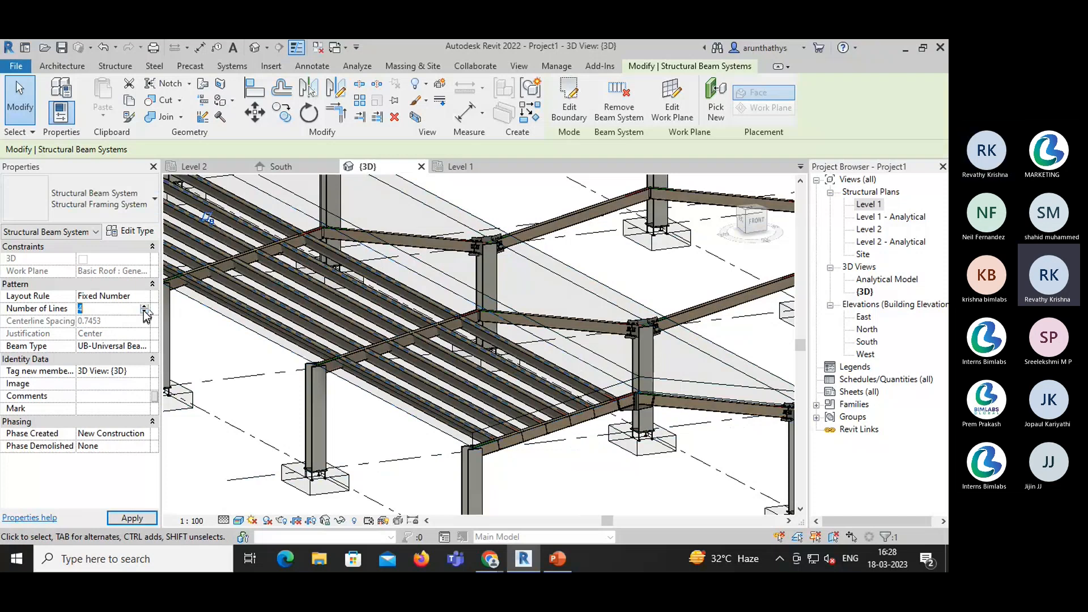
{"action": "left_click", "coordinate": [235, 345]}
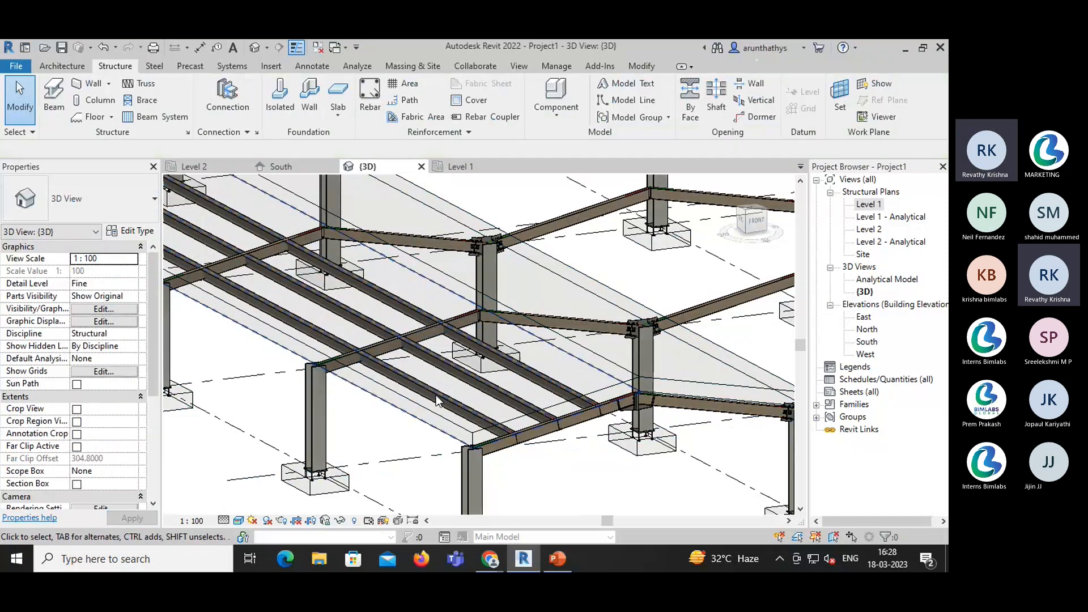
- Examine in the South elevation how the new beams and the roof sit against the first bay's rafters
{"action": "scroll", "coordinate": [437, 398], "scroll_direction": "down", "scroll_amount": 1}
{"action": "scroll", "coordinate": [512, 448], "scroll_direction": "up", "scroll_amount": 2}
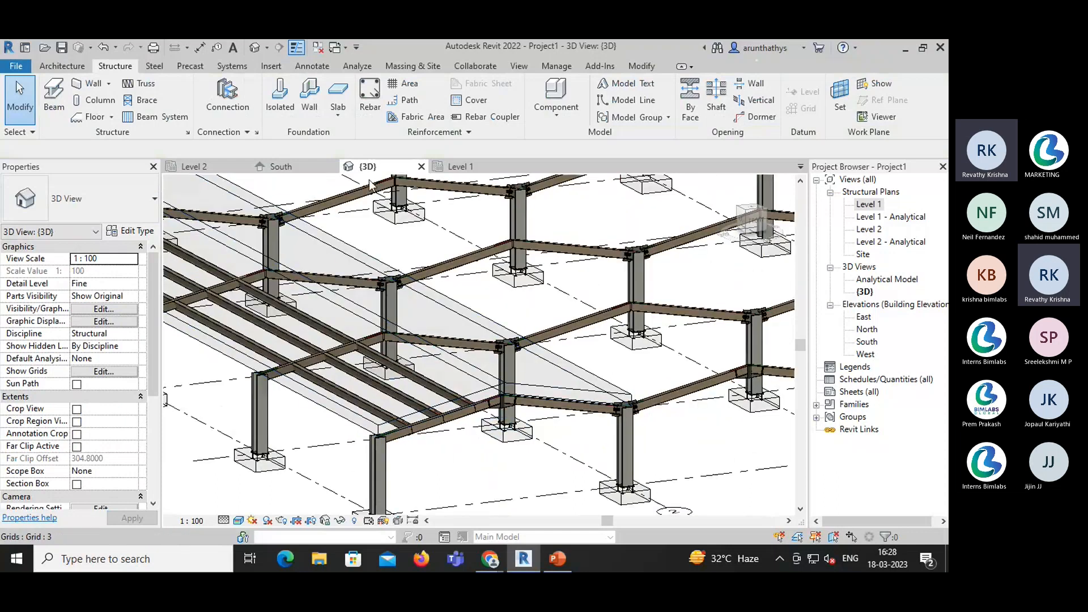
{"action": "left_click", "coordinate": [289, 165]}
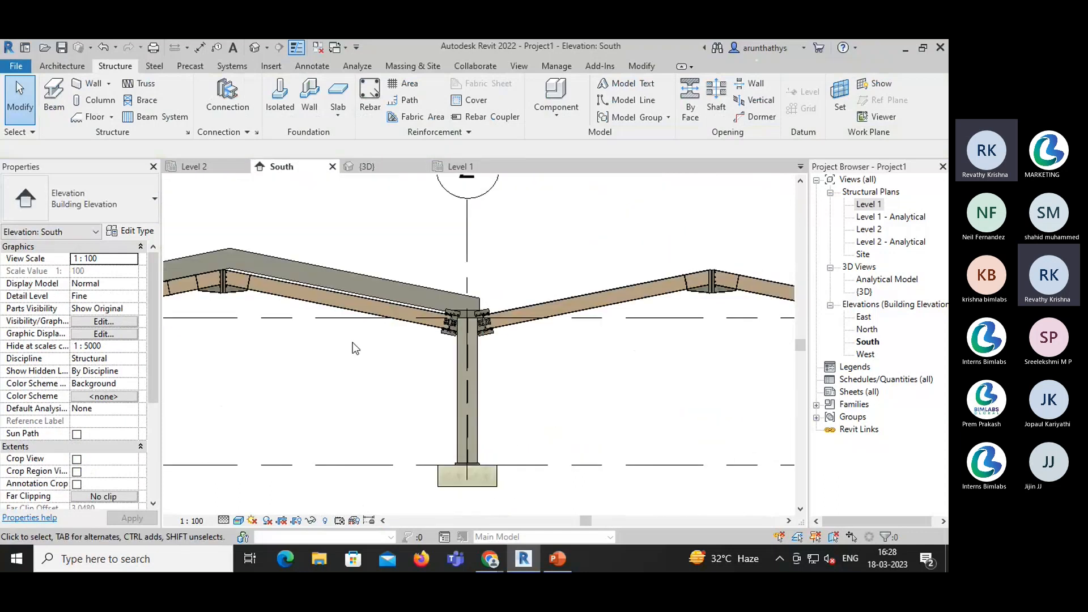
{"action": "scroll", "coordinate": [304, 328], "scroll_direction": "down", "scroll_amount": 2}
{"action": "middle_click_drag", "start_coordinate": [272, 329], "coordinate": [411, 329]}
{"action": "scroll", "coordinate": [362, 284], "scroll_direction": "up", "scroll_amount": 2}
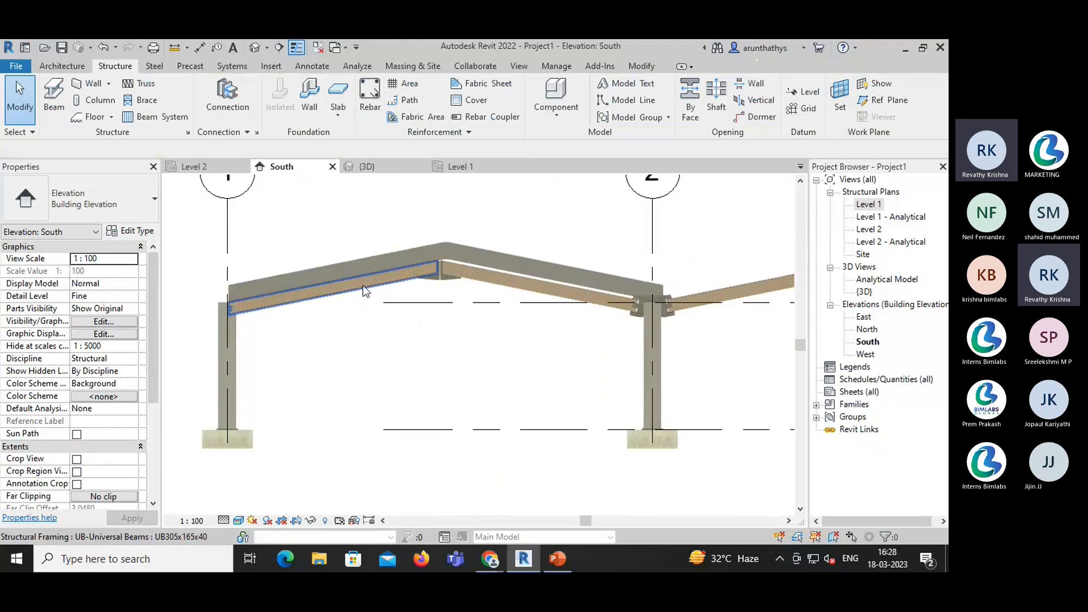
{"action": "scroll", "coordinate": [396, 277], "scroll_direction": "up", "scroll_amount": 3}
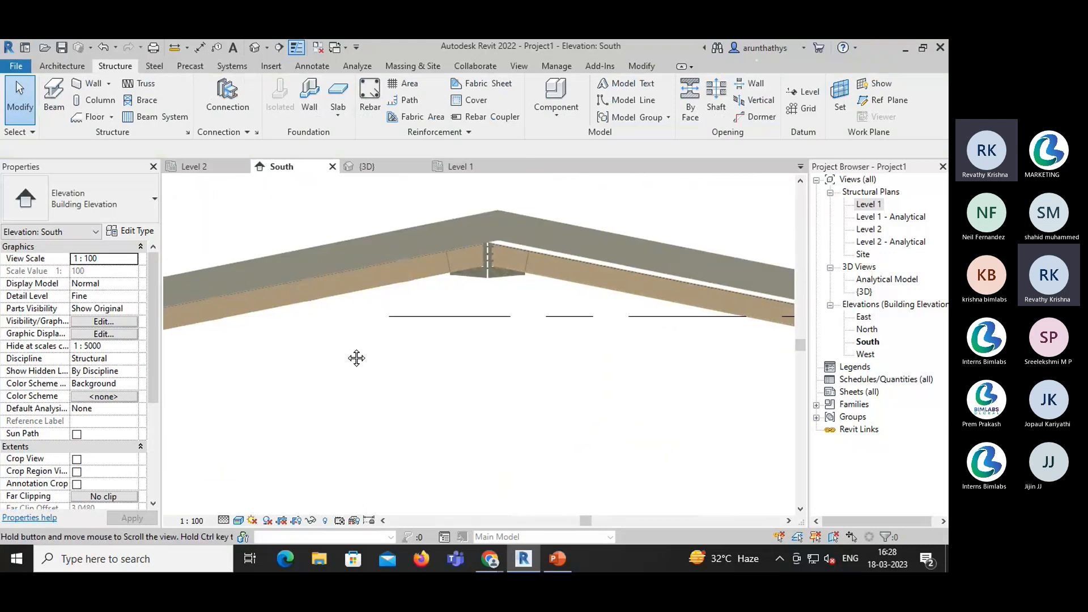
{"action": "middle_click_drag", "start_coordinate": [354, 358], "coordinate": [403, 343]}
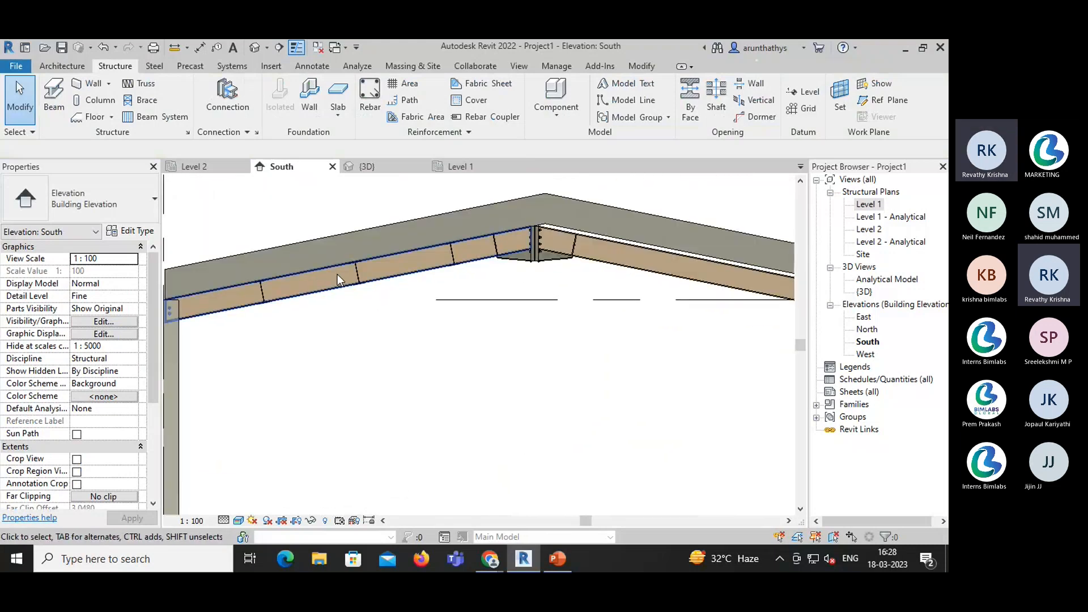
{"action": "scroll", "coordinate": [355, 270], "scroll_direction": "up", "scroll_amount": 2}
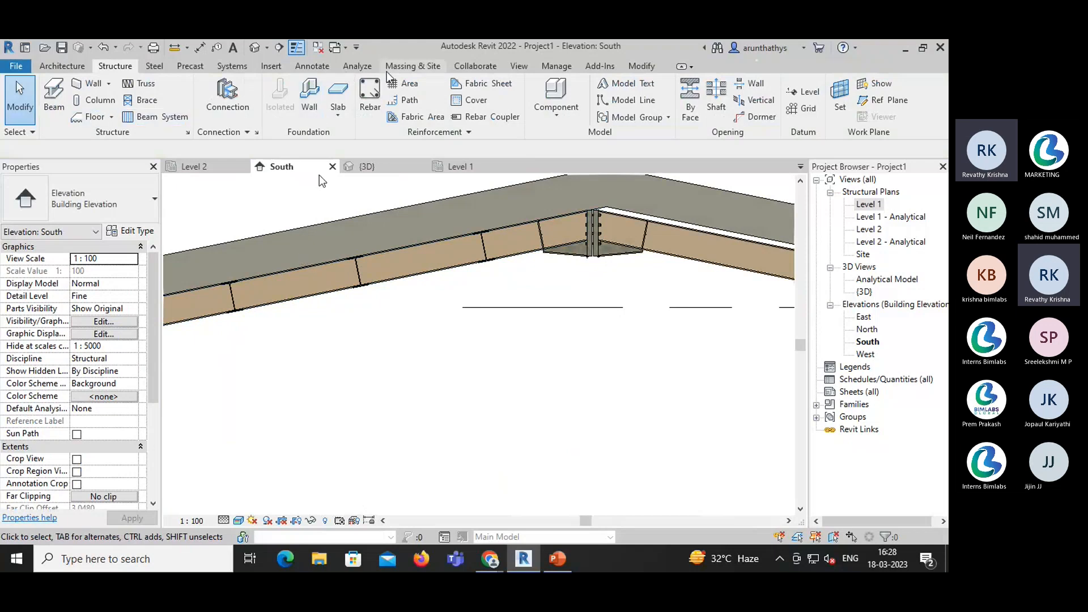
{"action": "left_click", "coordinate": [312, 66]}
{"action": "left_click", "coordinate": [57, 93]}
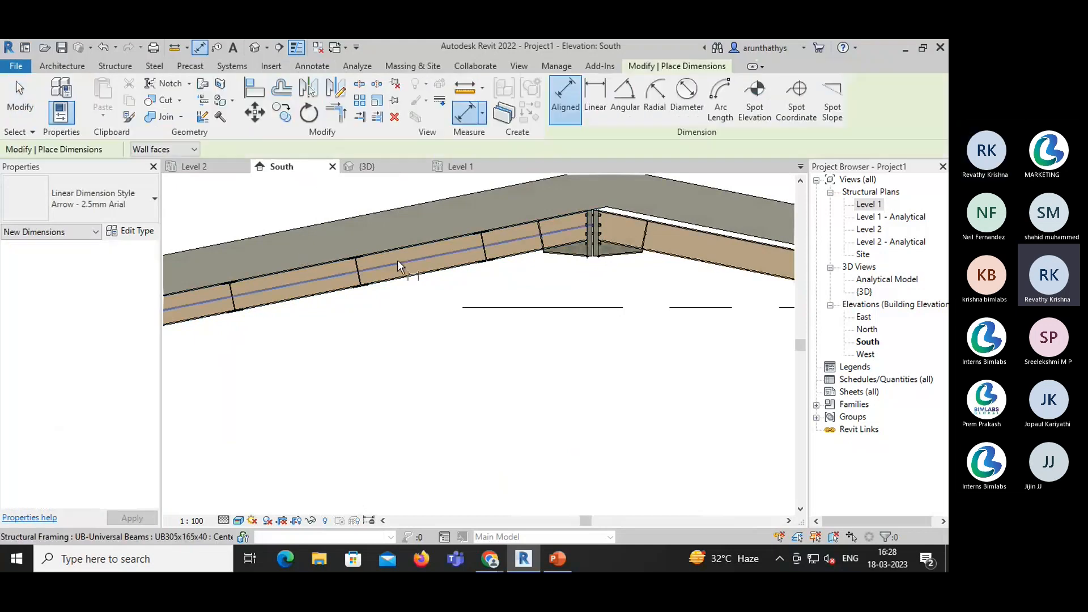
{"action": "scroll", "coordinate": [368, 272], "scroll_direction": "up", "scroll_amount": 3}
{"action": "left_click", "coordinate": [363, 274]}
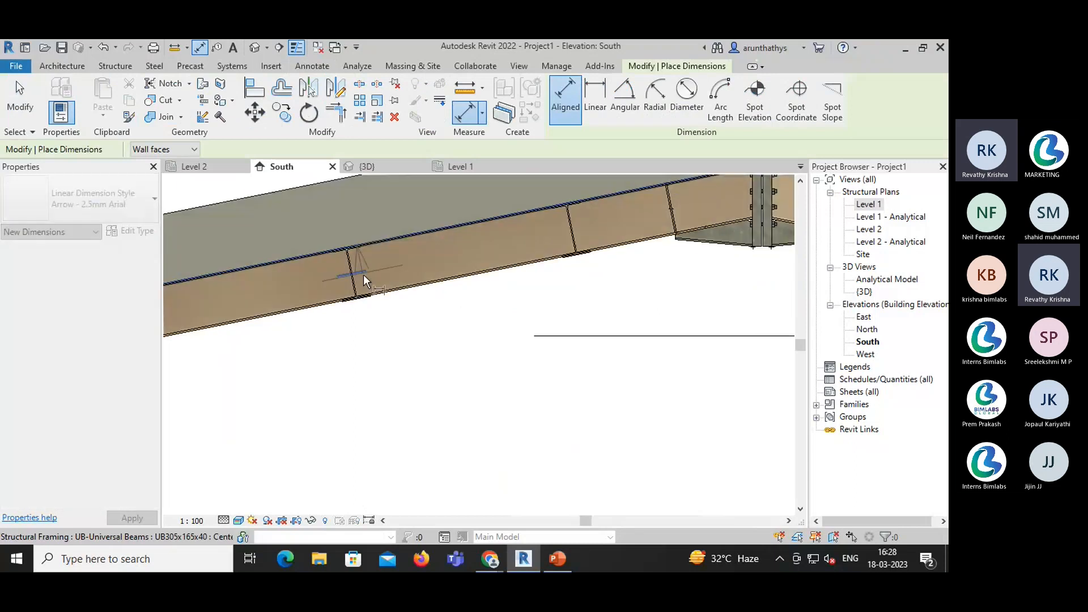
{"action": "key", "text": "Escape"}
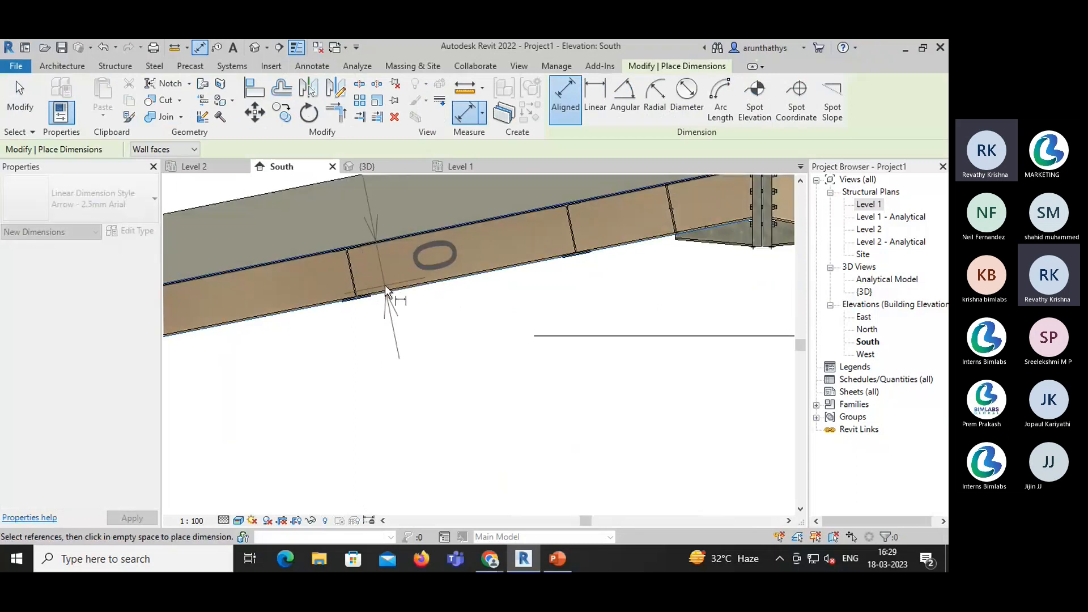
{"action": "key", "text": "Escape"}
- Set the project's length units to metres rounded to 2 decimal places
{"action": "key", "text": "d"}
{"action": "key", "text": "i"}
{"action": "key", "text": "u"}
{"action": "key", "text": "n"}
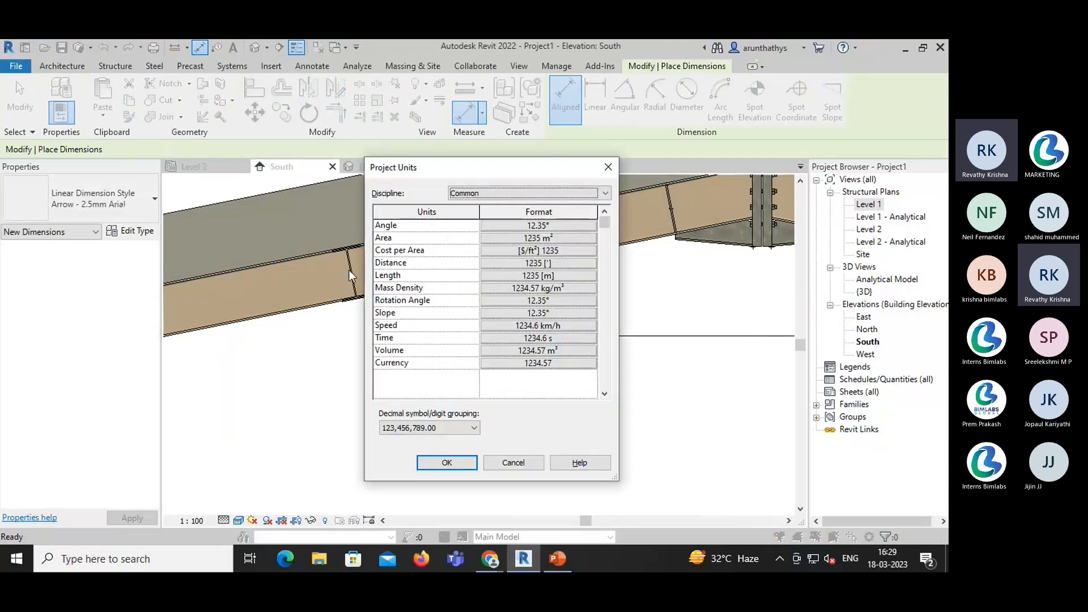
{"action": "left_click", "coordinate": [541, 276]}
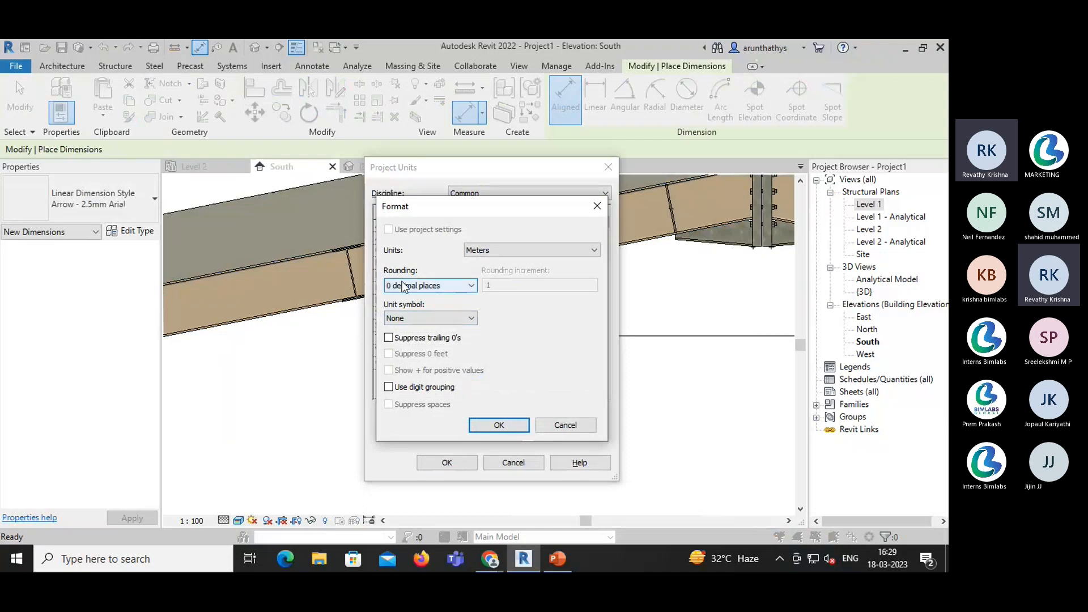
{"action": "left_click", "coordinate": [404, 286]}
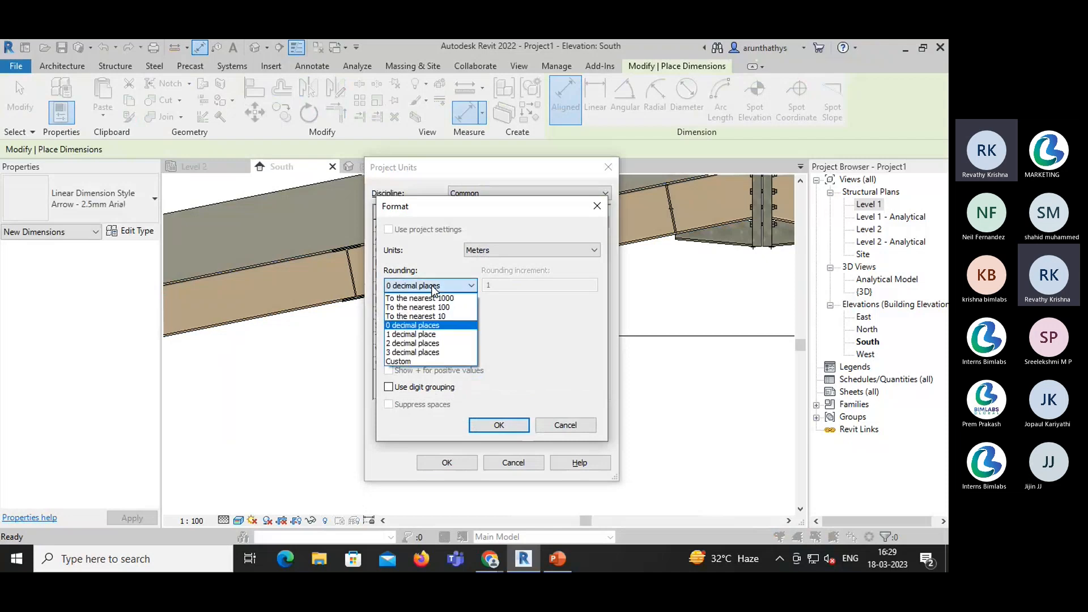
{"action": "left_click", "coordinate": [429, 344]}
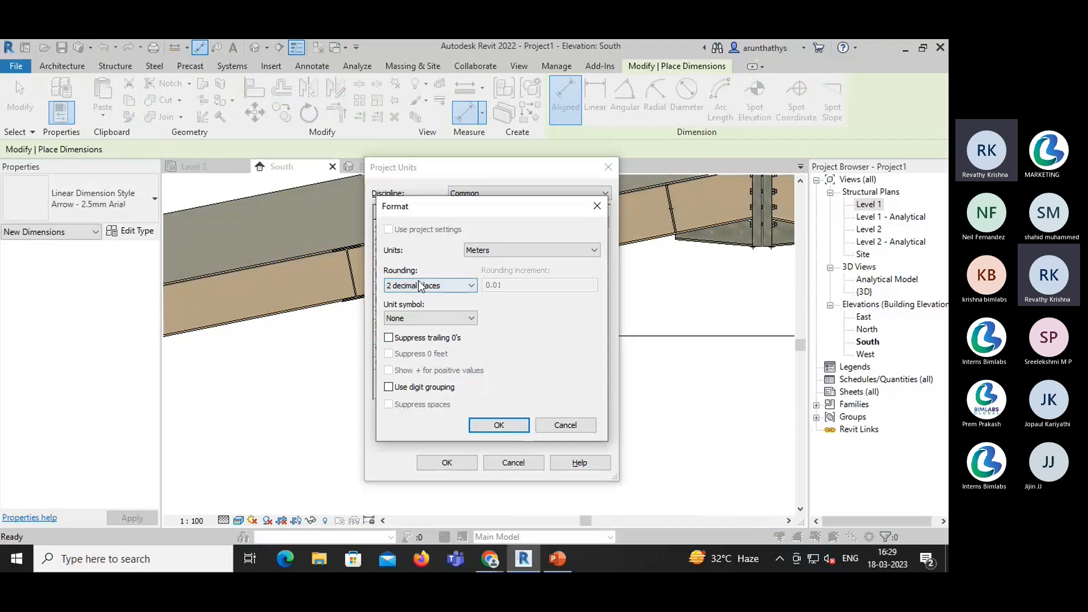
{"action": "left_click", "coordinate": [498, 425]}
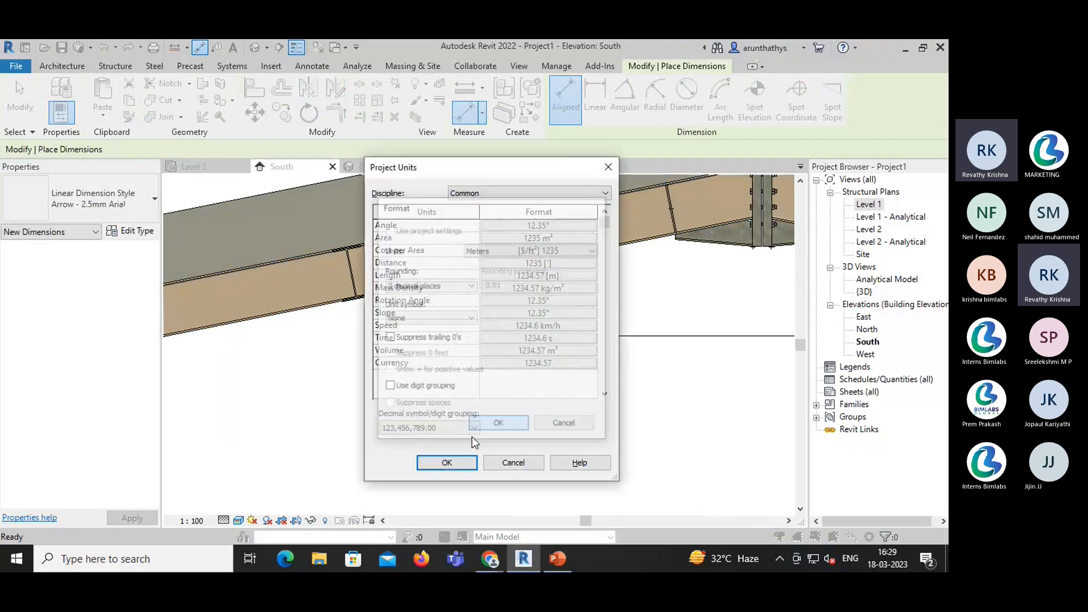
{"action": "left_click", "coordinate": [447, 462]}
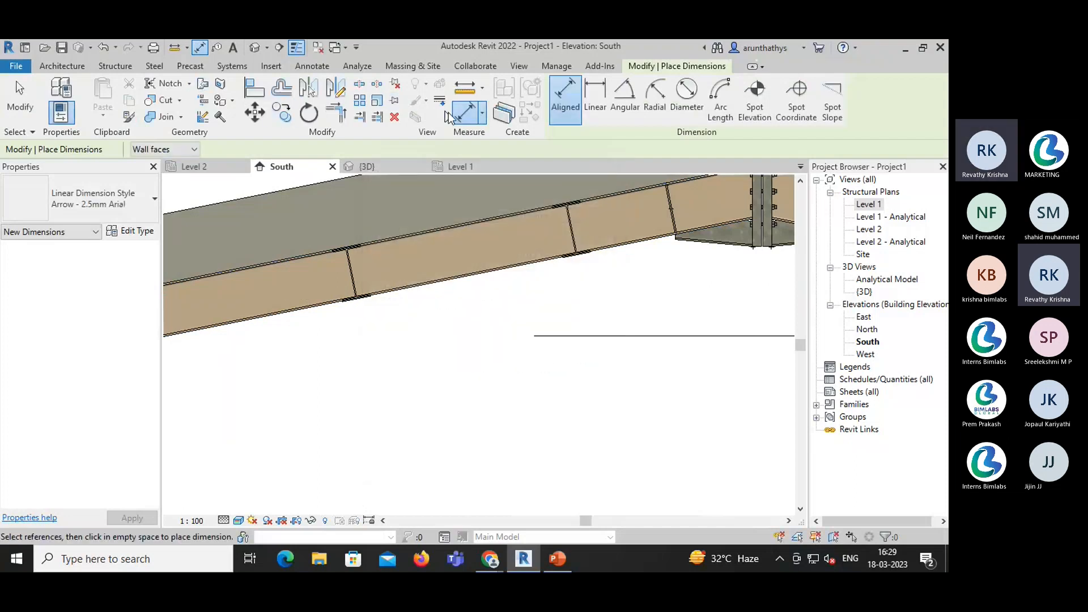
- Measure the rafter's depth in the South elevation with an aligned dimension and delete that dimension
{"action": "left_click", "coordinate": [372, 241]}
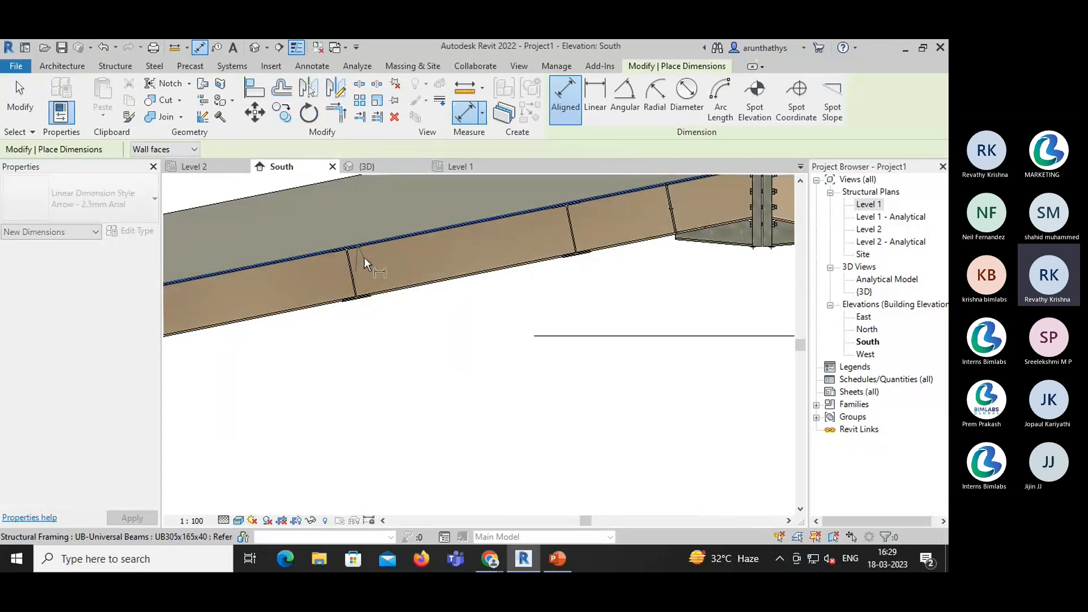
{"action": "left_click", "coordinate": [366, 289]}
{"action": "left_click", "coordinate": [427, 229]}
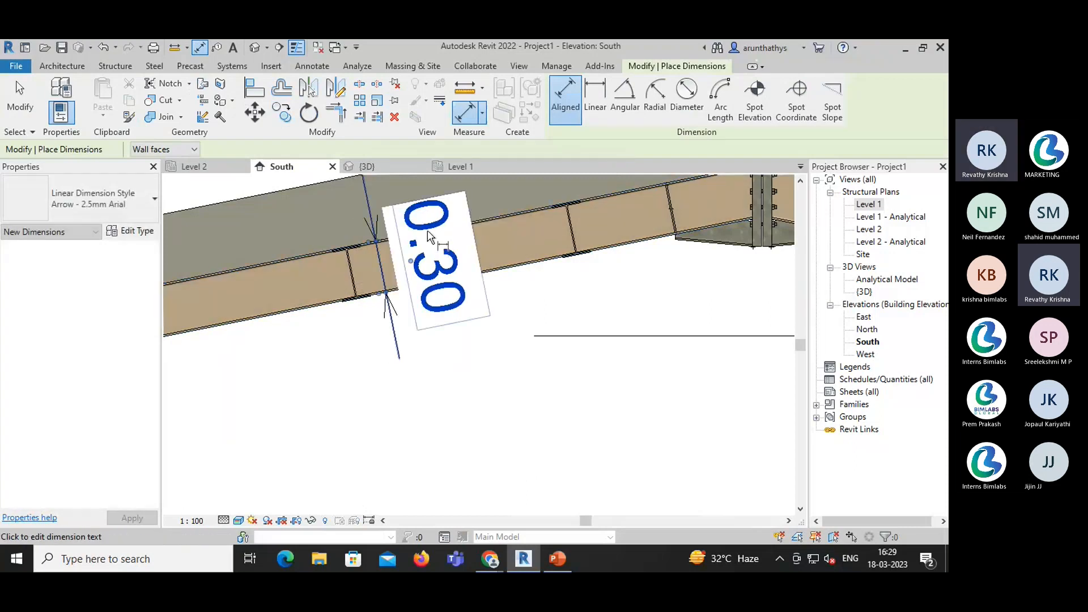
{"action": "key", "text": "Escape"}
{"action": "key", "text": "Escape"}
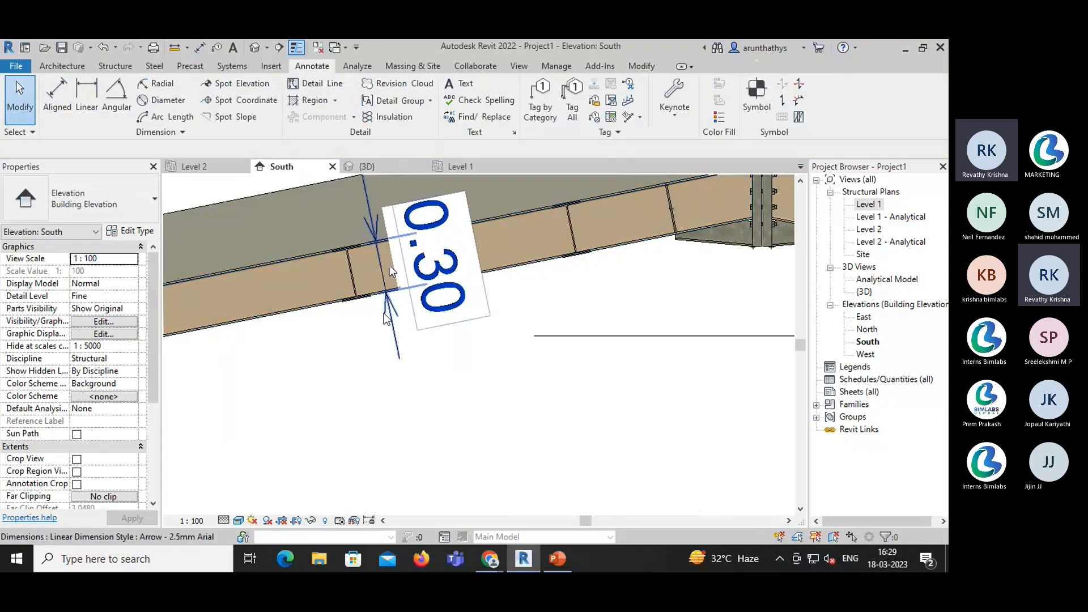
{"action": "left_click", "coordinate": [400, 349]}
{"action": "key", "text": "Delete"}
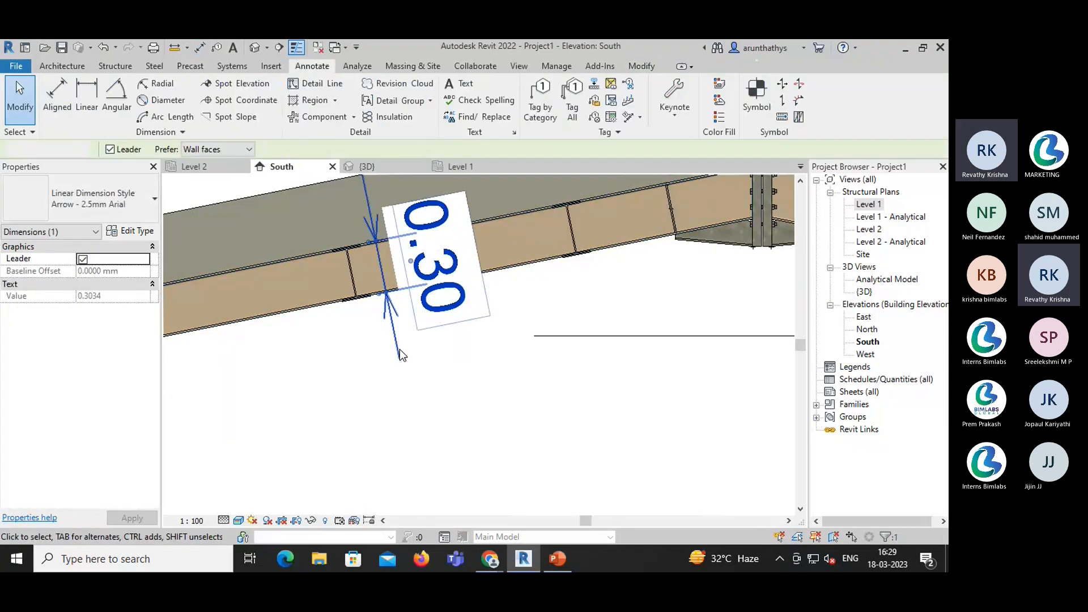
- Set the roof's base offset from Level 2 to 0.3000 and clear the selection
{"action": "middle_click_drag", "start_coordinate": [400, 349], "coordinate": [407, 418]}
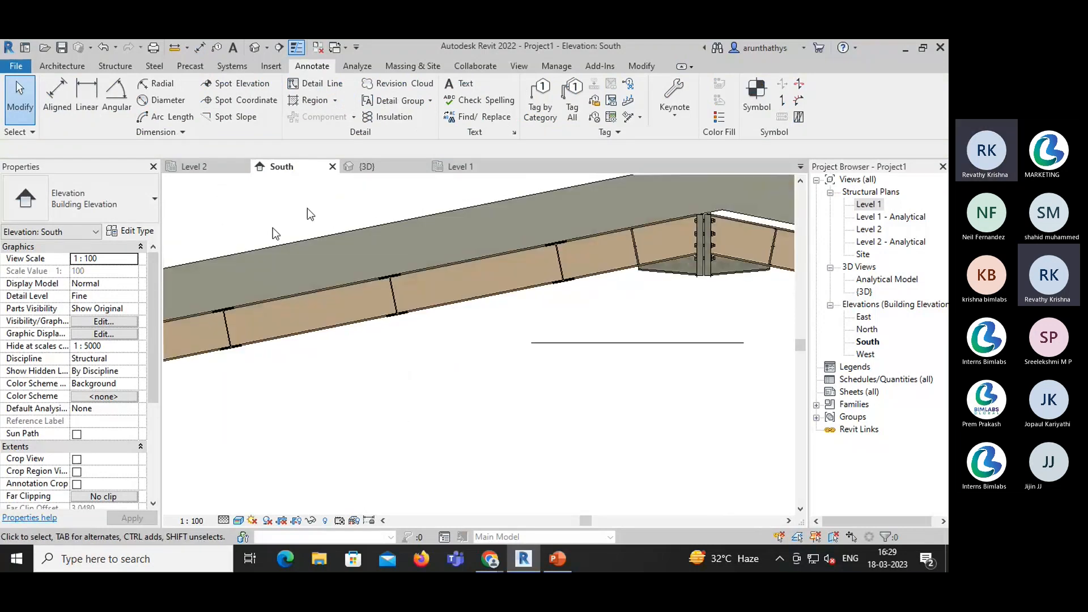
{"action": "left_click", "coordinate": [311, 244]}
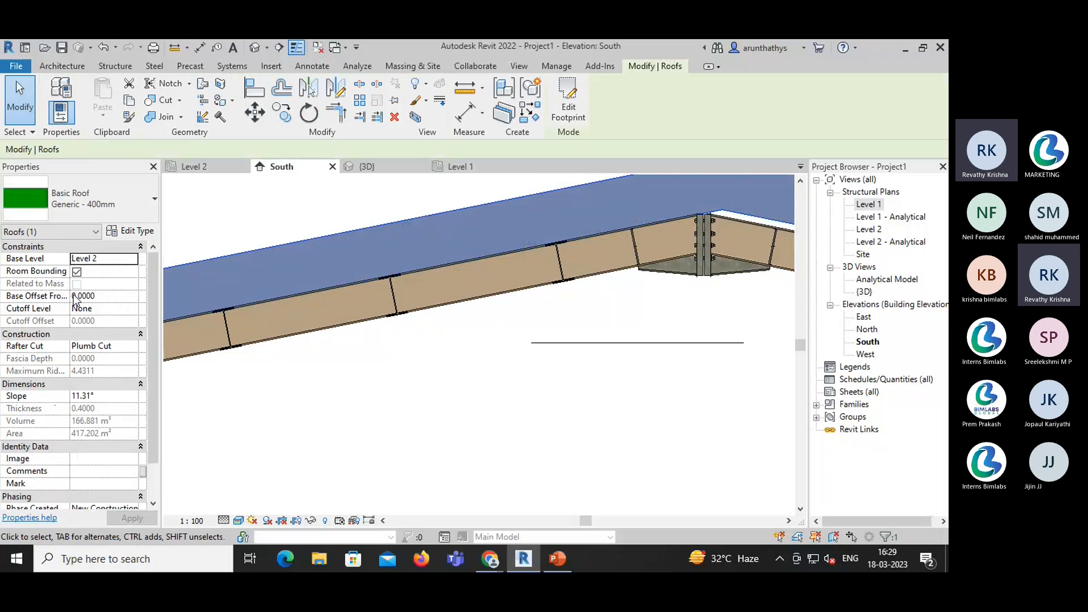
{"action": "left_click", "coordinate": [113, 300]}
{"action": "type", "text": "0.3000"}
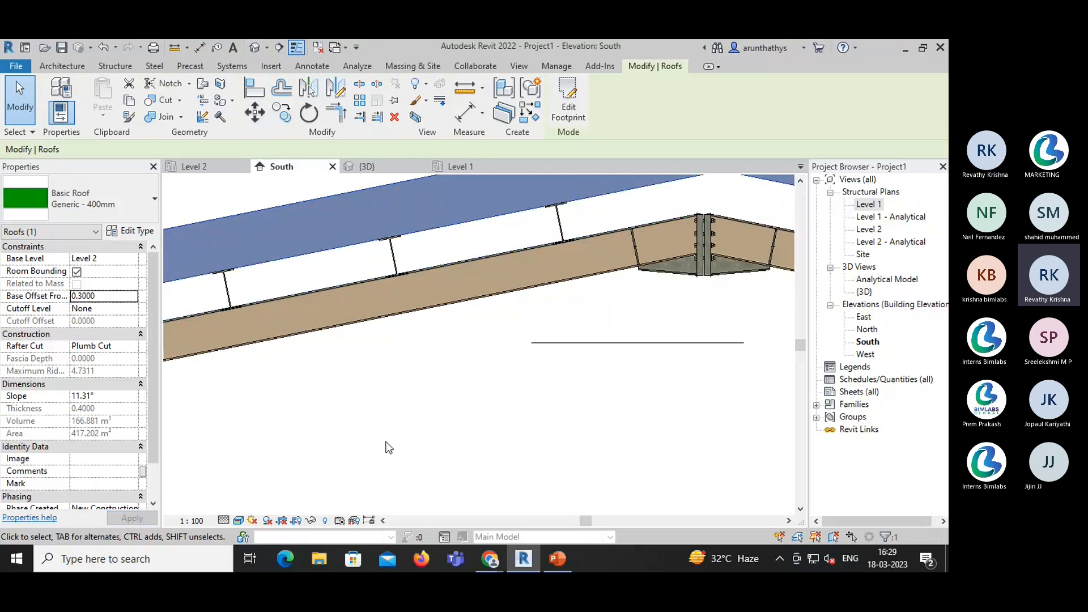
{"action": "left_click", "coordinate": [310, 396]}
- Mirror a copy of the beam system onto the other roof slope about a vertical axis drawn through the first bay's ridge
{"action": "scroll", "coordinate": [311, 395], "scroll_direction": "down", "scroll_amount": 2}
{"action": "middle_click_drag", "start_coordinate": [369, 441], "coordinate": [307, 359]}
{"action": "scroll", "coordinate": [336, 387], "scroll_direction": "down", "scroll_amount": 2}
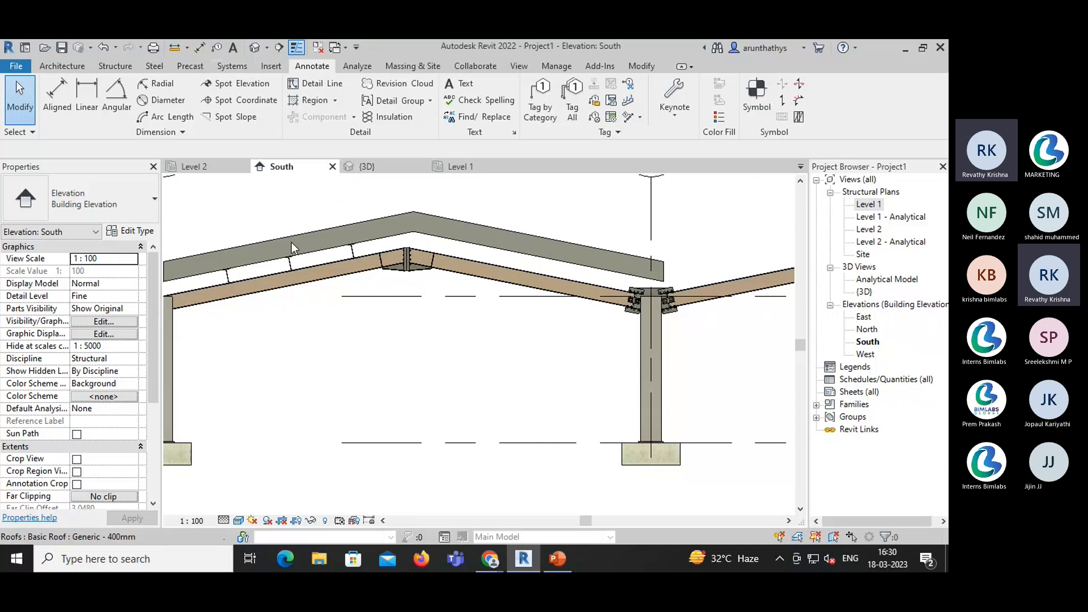
{"action": "left_click", "coordinate": [289, 263]}
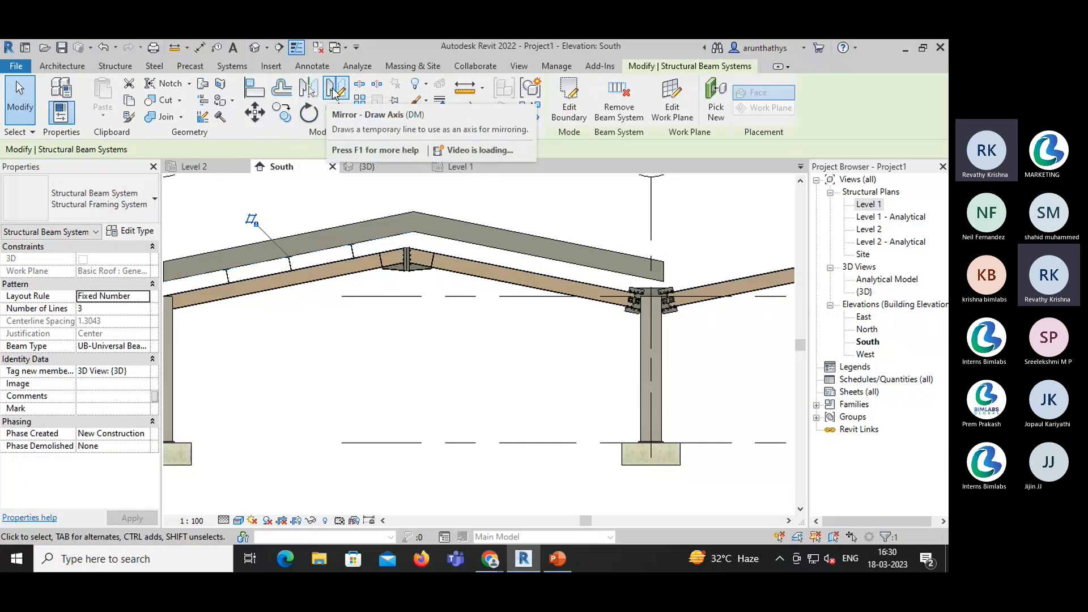
{"action": "left_click", "coordinate": [335, 89]}
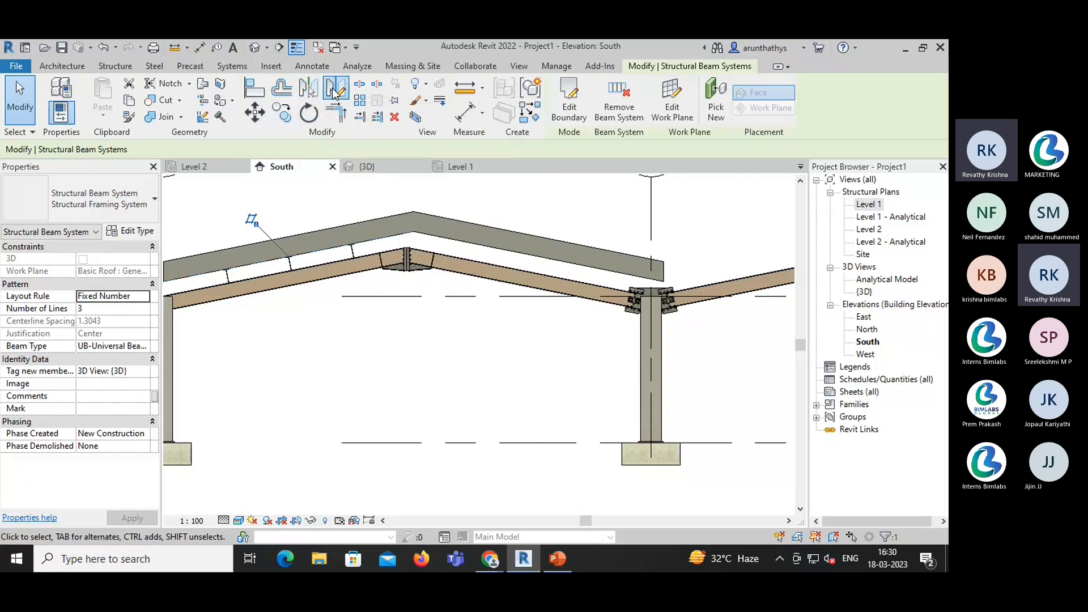
{"action": "middle_click_drag", "start_coordinate": [437, 203], "coordinate": [396, 224]}
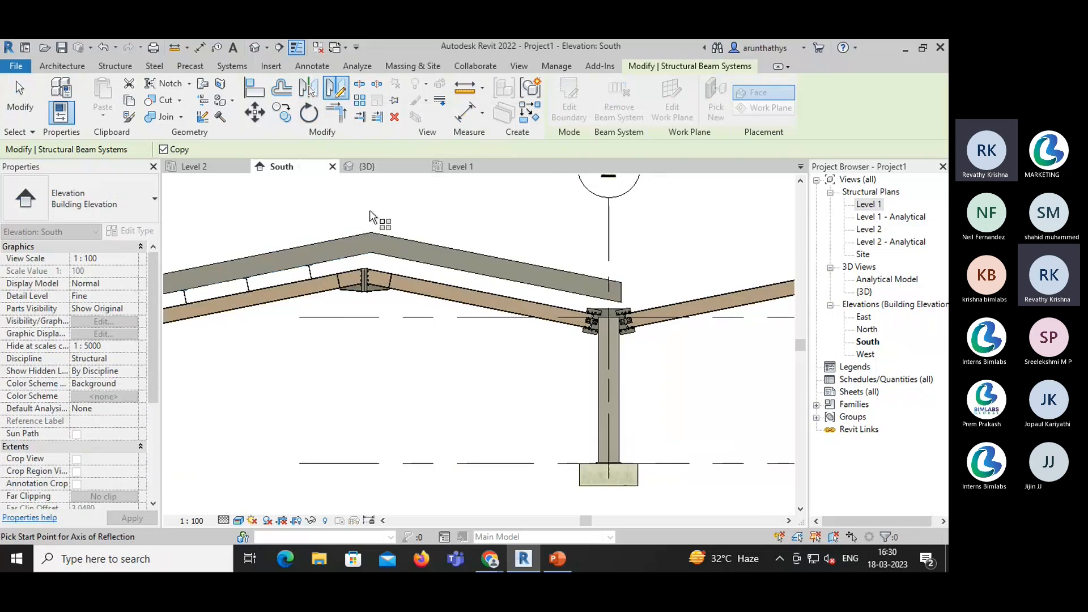
{"action": "left_click", "coordinate": [365, 206]}
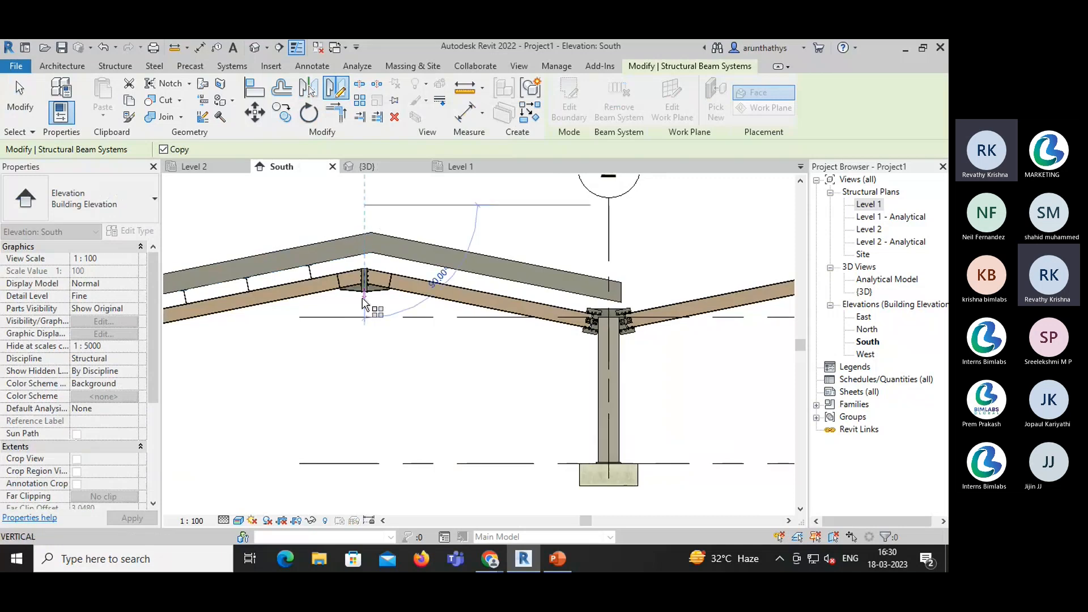
{"action": "left_click", "coordinate": [367, 377]}
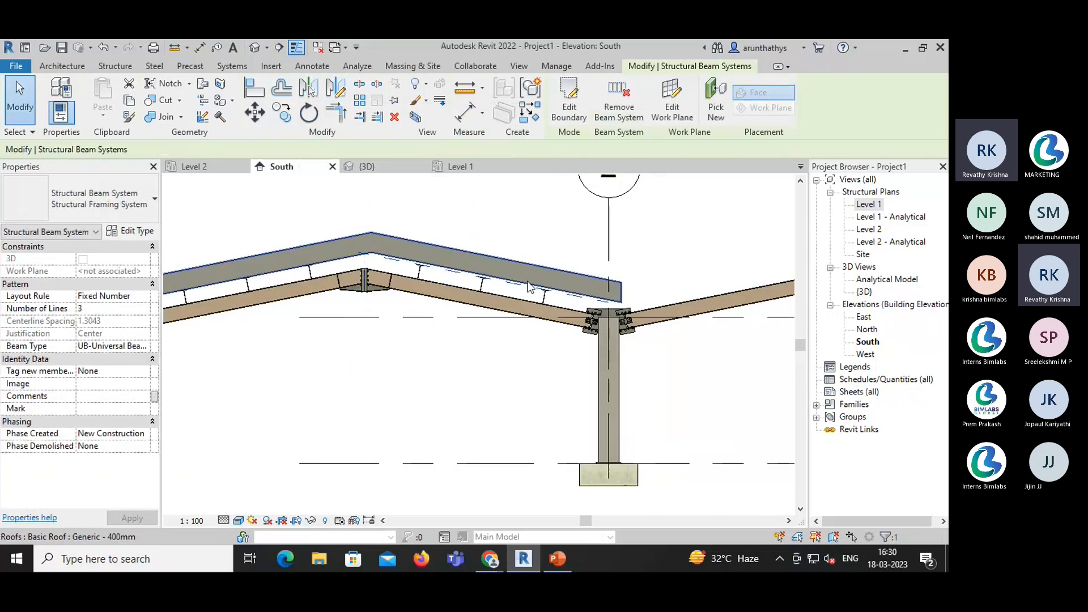
{"action": "scroll", "coordinate": [442, 365], "scroll_direction": "down", "scroll_amount": 3}
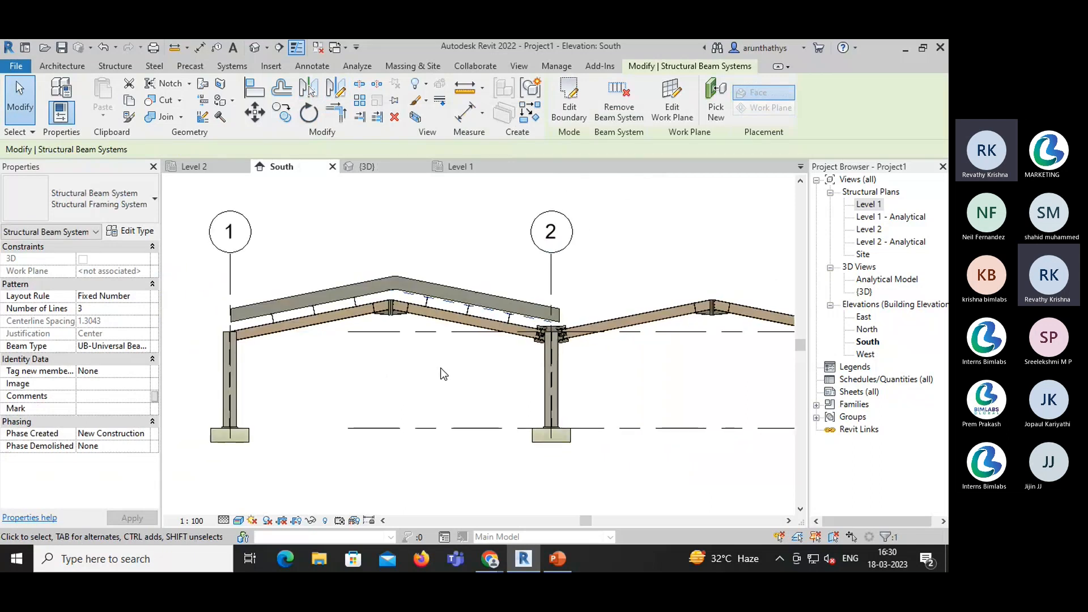
{"action": "key", "text": "Escape"}
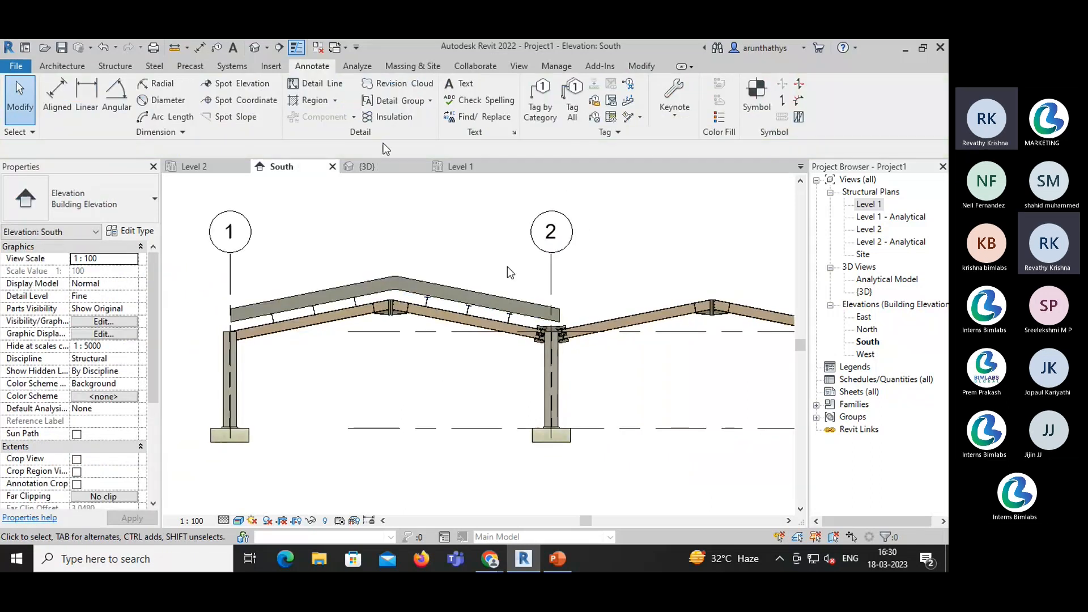
- Examine in the 3D view how the purlins on both slopes rest on the first bay's rafters
{"action": "left_click", "coordinate": [368, 167]}
{"action": "scroll", "coordinate": [511, 424], "scroll_direction": "down", "scroll_amount": 3}
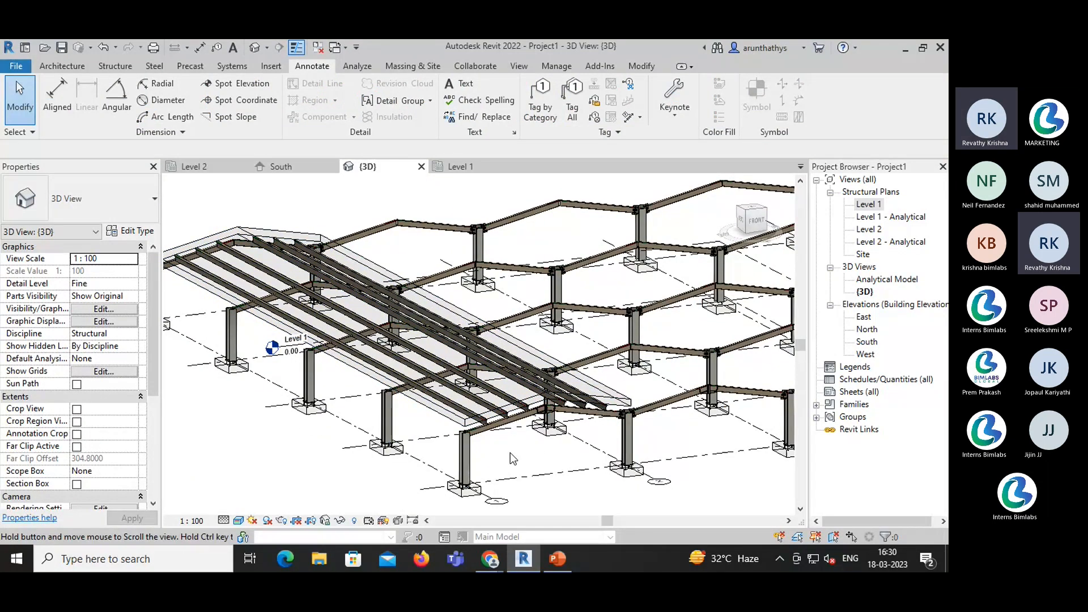
{"action": "scroll", "coordinate": [510, 452], "scroll_direction": "up", "scroll_amount": 6}
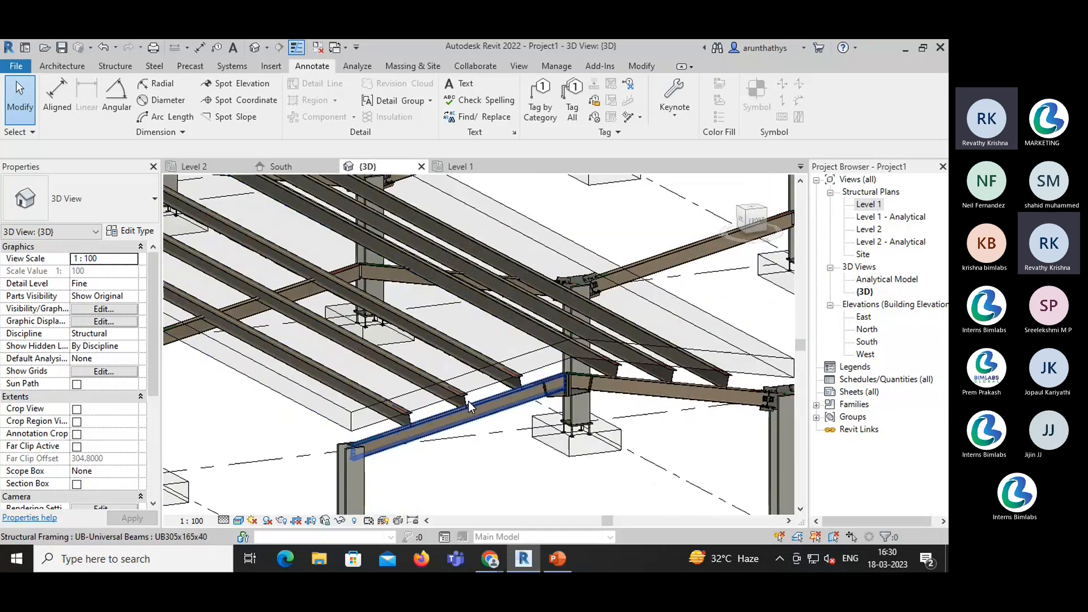
{"action": "scroll", "coordinate": [468, 402], "scroll_direction": "up", "scroll_amount": 3}
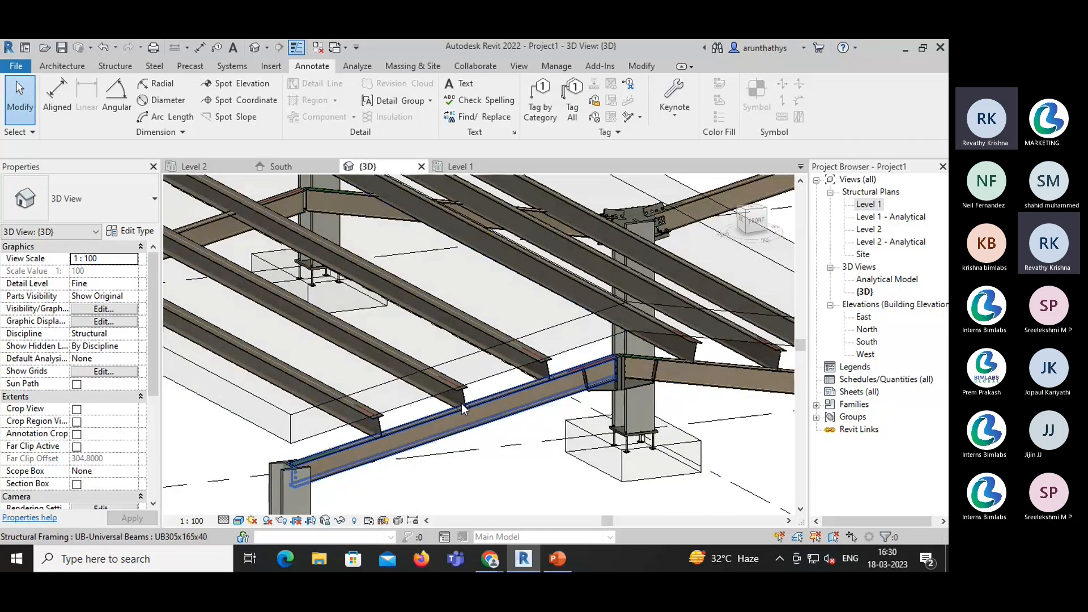
{"action": "scroll", "coordinate": [459, 396], "scroll_direction": "down", "scroll_amount": 3}
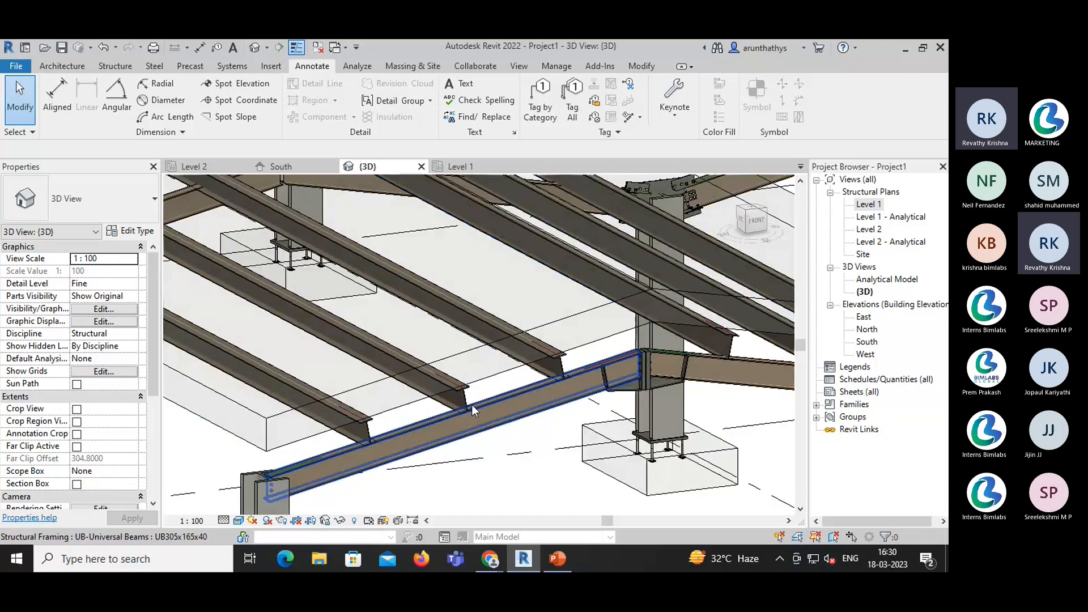
{"action": "scroll", "coordinate": [462, 397], "scroll_direction": "up", "scroll_amount": 2}
{"action": "scroll", "coordinate": [462, 400], "scroll_direction": "down", "scroll_amount": 3}
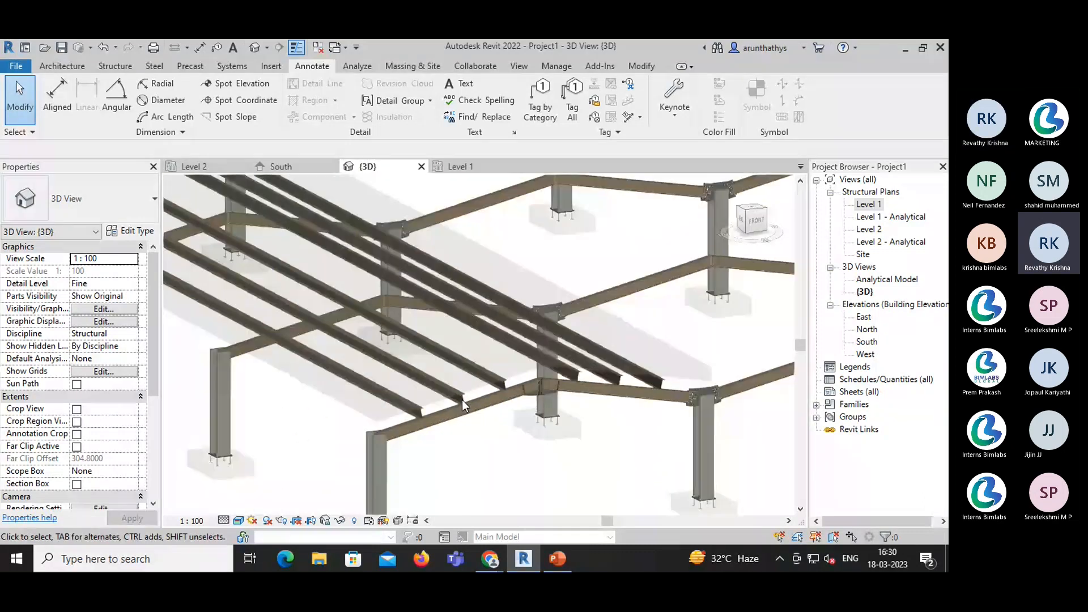
{"action": "scroll", "coordinate": [461, 399], "scroll_direction": "up", "scroll_amount": 2}
{"action": "scroll", "coordinate": [463, 404], "scroll_direction": "down", "scroll_amount": 2}
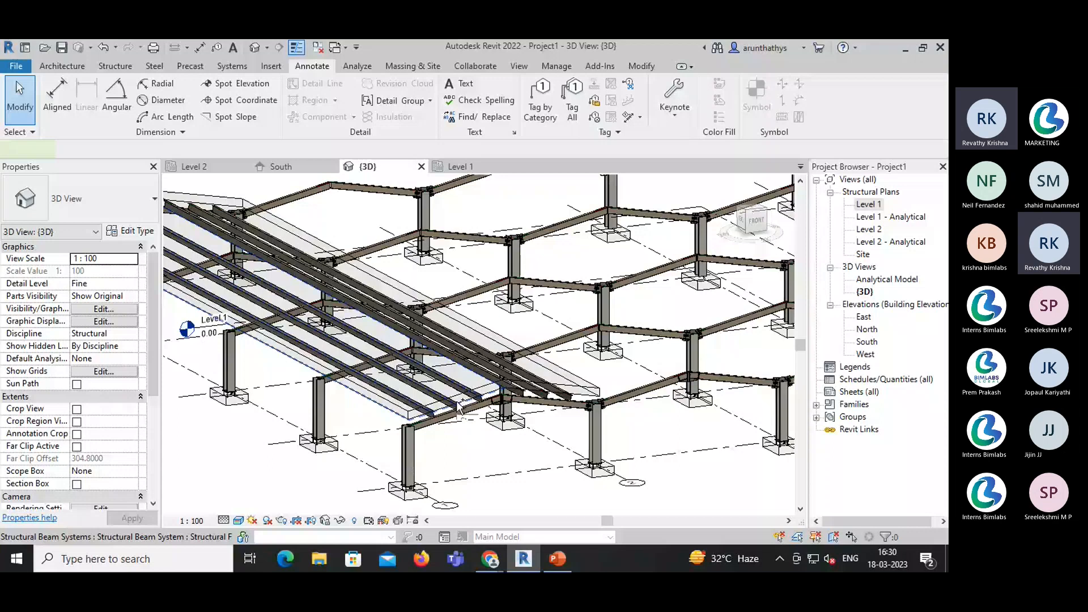
- In the Level 2 plan, copy the first bay's roof and both purlin beam systems to the second bay, using the column on grid A as base point
{"action": "left_click", "coordinate": [459, 407]}
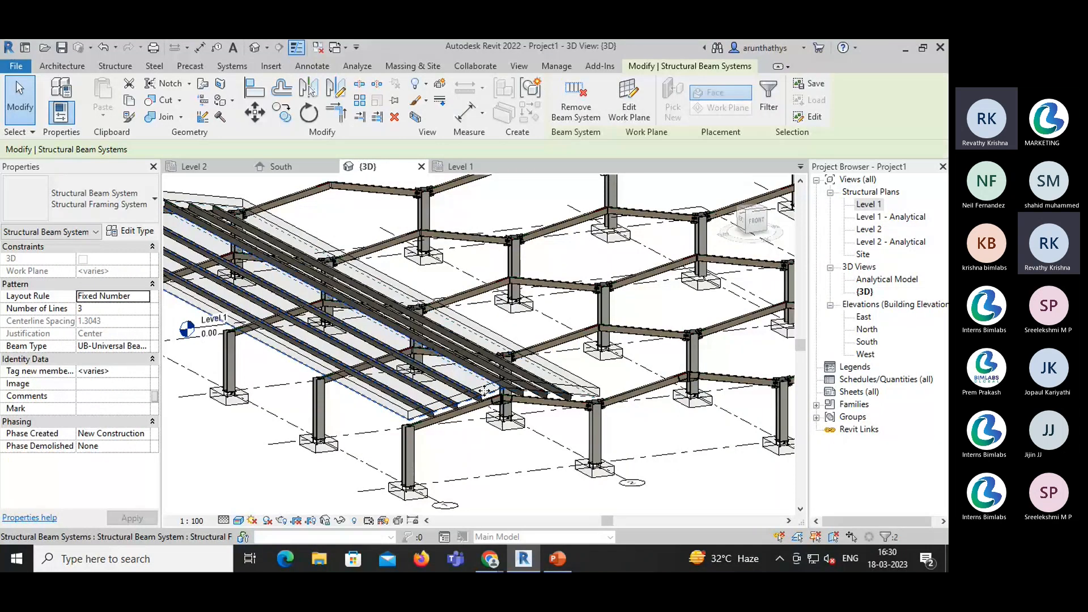
{"action": "left_click", "coordinate": [311, 193], "text": "ctrl"}
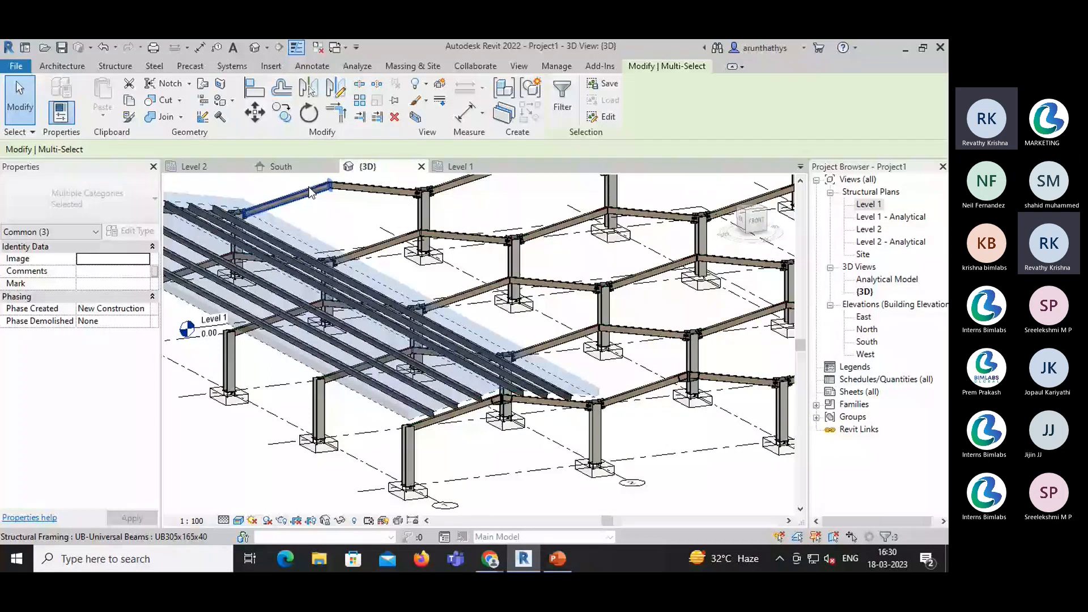
{"action": "key", "text": "ctrl+Tab"}
{"action": "key", "text": "c"}
{"action": "key", "text": "o"}
{"action": "scroll", "coordinate": [342, 456], "scroll_direction": "up", "scroll_amount": 5}
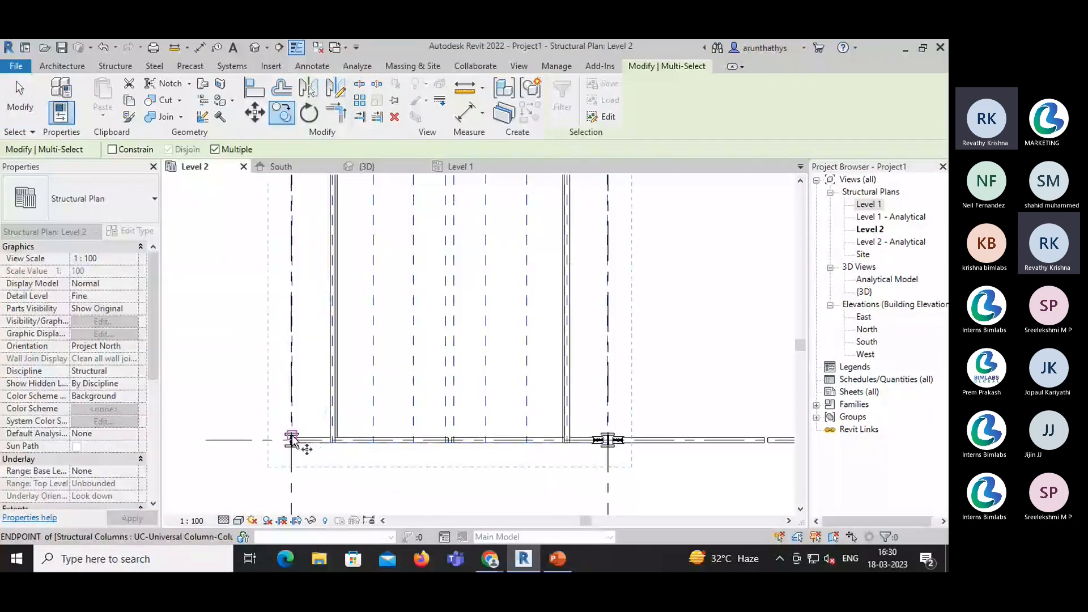
{"action": "left_click", "coordinate": [292, 439]}
{"action": "middle_click_drag", "start_coordinate": [608, 487], "coordinate": [292, 439]}
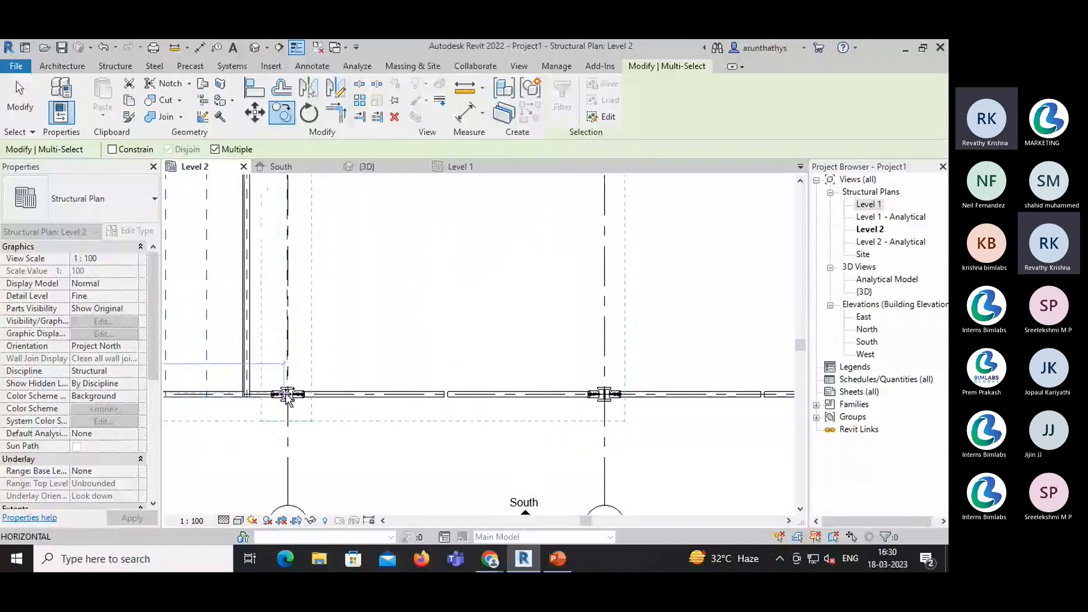
{"action": "left_click", "coordinate": [311, 406]}
- Place further copies of the roof and purlin systems in the third and fourth bays, and end the copy
{"action": "middle_click_drag", "start_coordinate": [505, 439], "coordinate": [280, 436]}
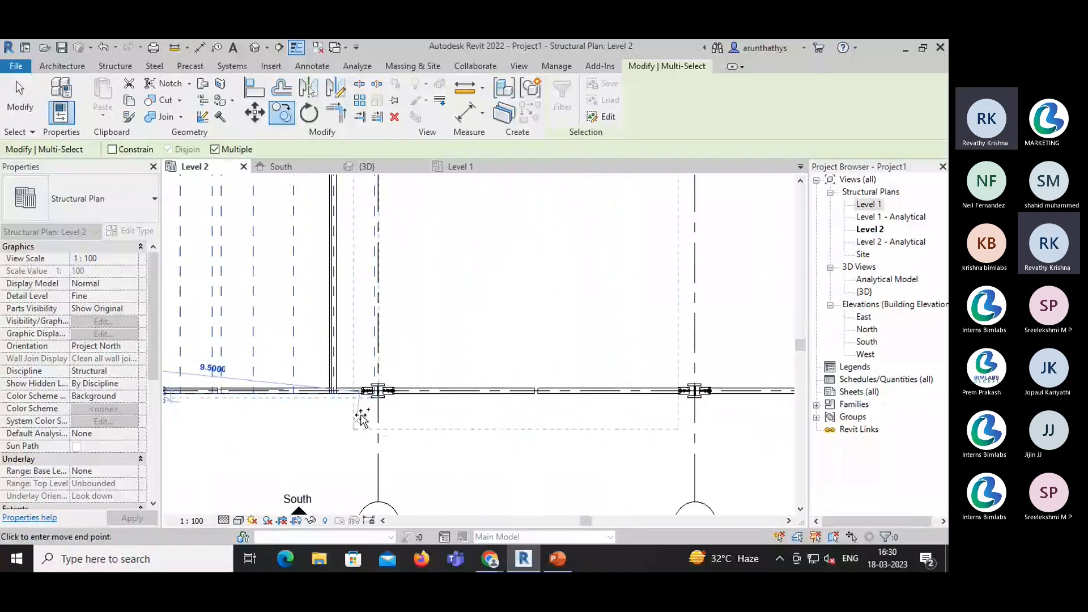
{"action": "left_click", "coordinate": [378, 391]}
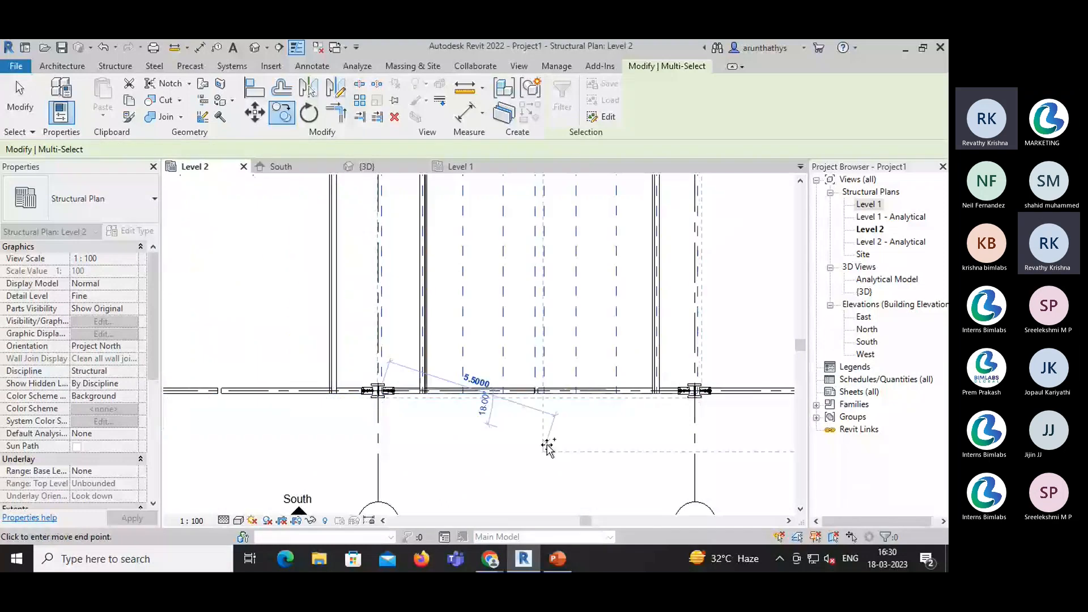
{"action": "middle_click_drag", "start_coordinate": [546, 445], "coordinate": [248, 447]}
{"action": "left_click", "coordinate": [396, 393]}
{"action": "scroll", "coordinate": [468, 462], "scroll_direction": "down", "scroll_amount": 1}
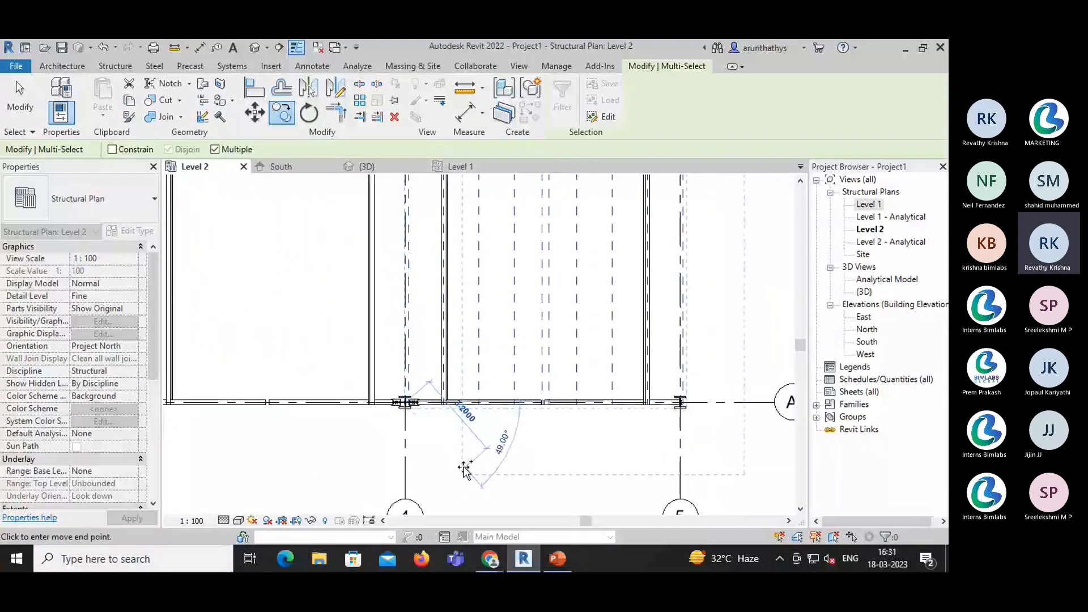
{"action": "scroll", "coordinate": [464, 469], "scroll_direction": "down", "scroll_amount": 1}
{"action": "key", "text": "Escape"}
{"action": "key", "text": "Escape"}
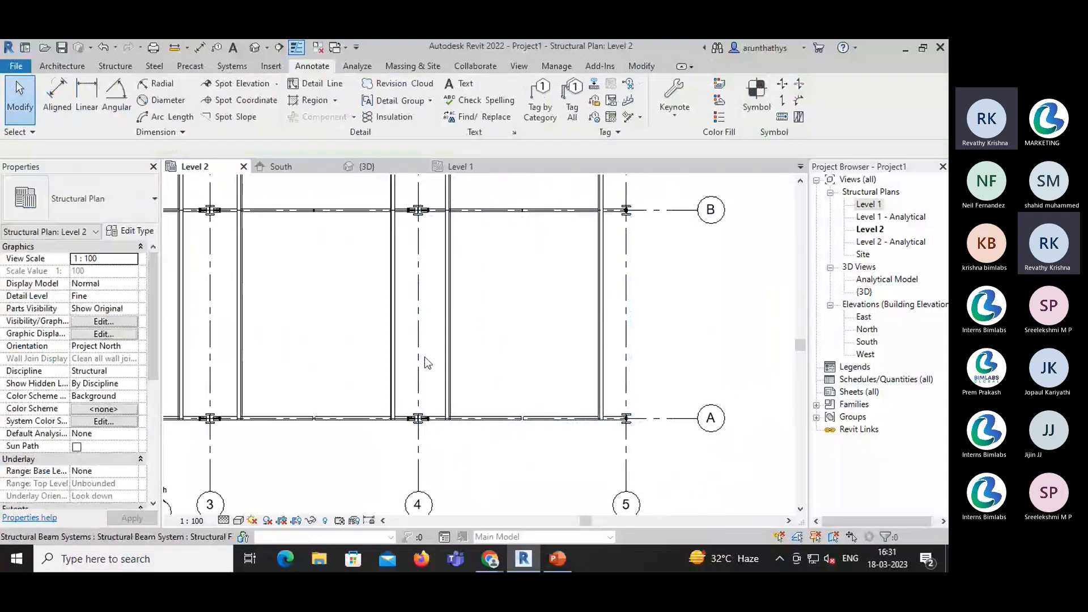
- Start a structural brace in the 3D view and open the list of available framing types
{"action": "left_click", "coordinate": [366, 168]}
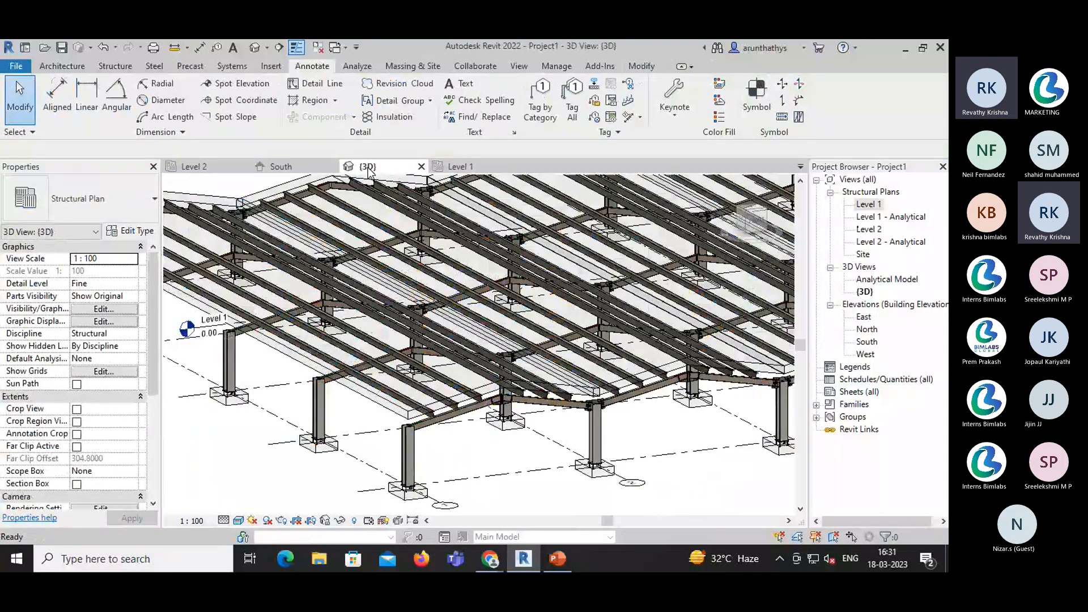
{"action": "scroll", "coordinate": [355, 442], "scroll_direction": "down", "scroll_amount": 4}
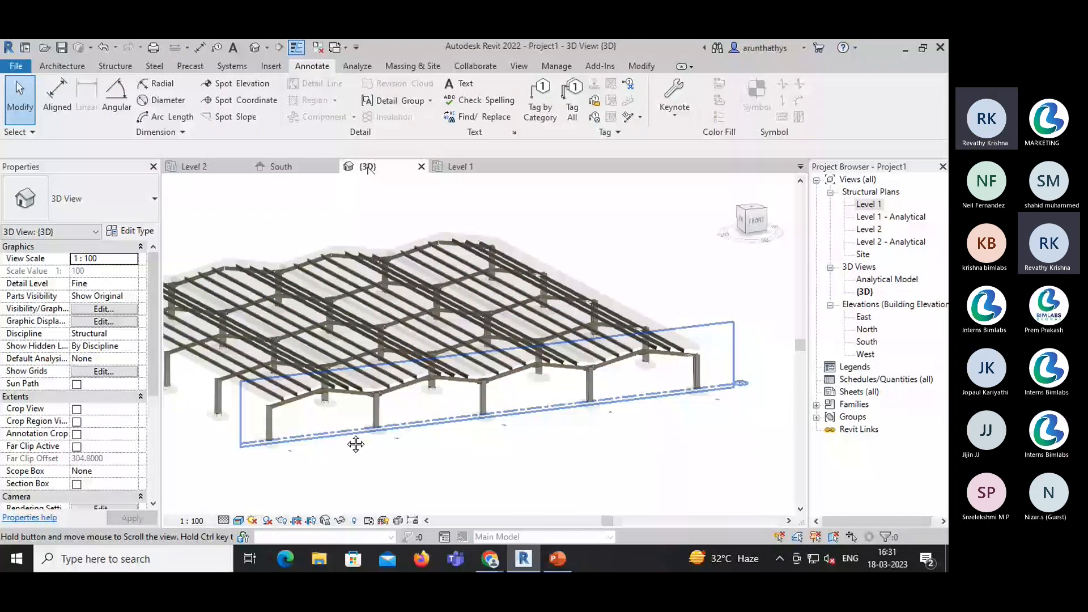
{"action": "middle_click_drag", "start_coordinate": [356, 444], "coordinate": [432, 444]}
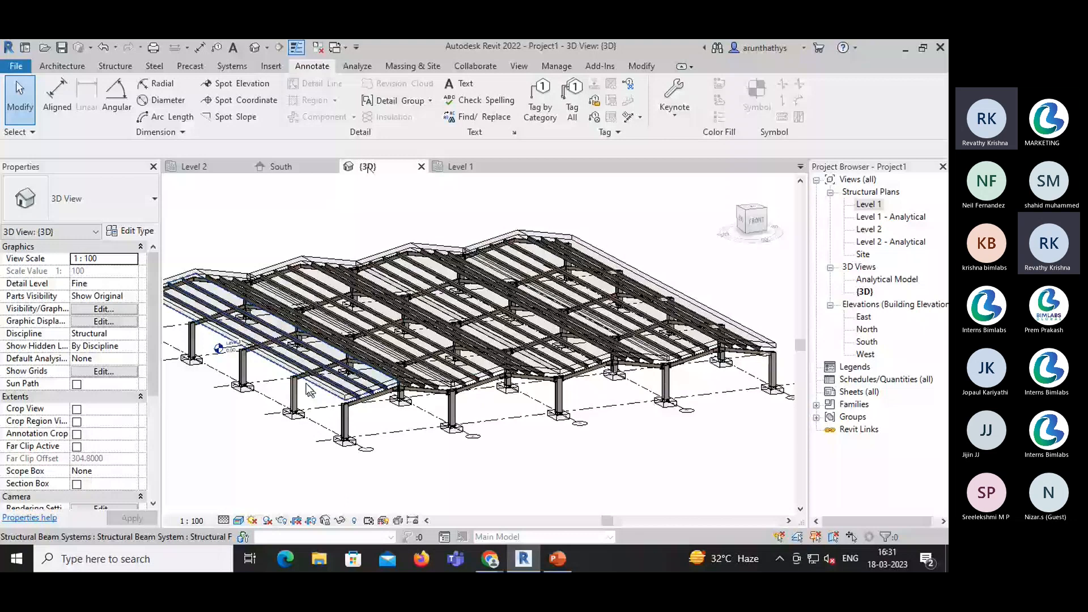
{"action": "left_click", "coordinate": [115, 65]}
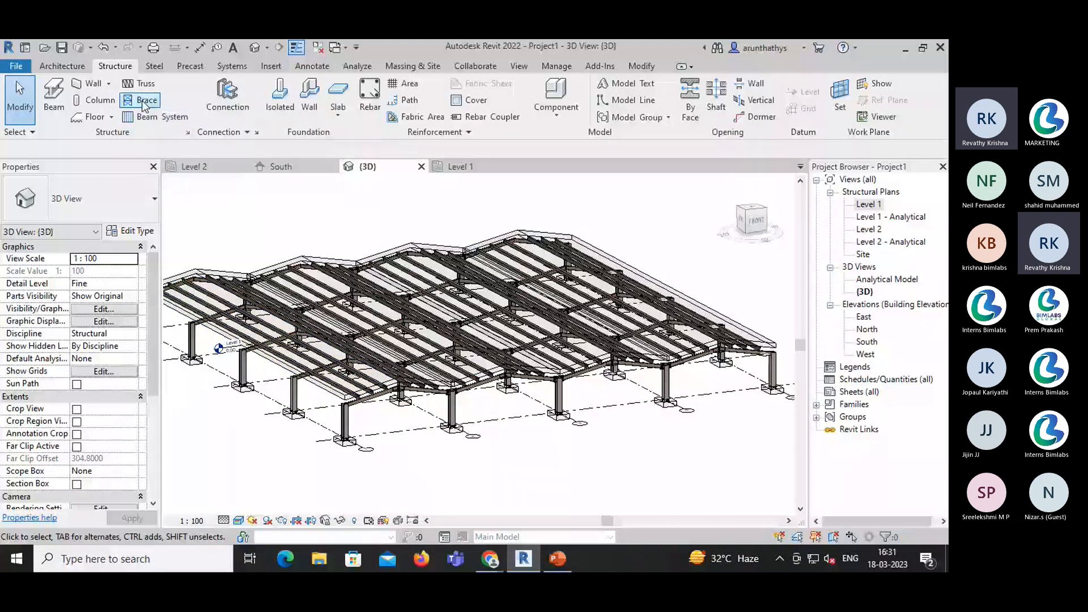
{"action": "left_click", "coordinate": [143, 100]}
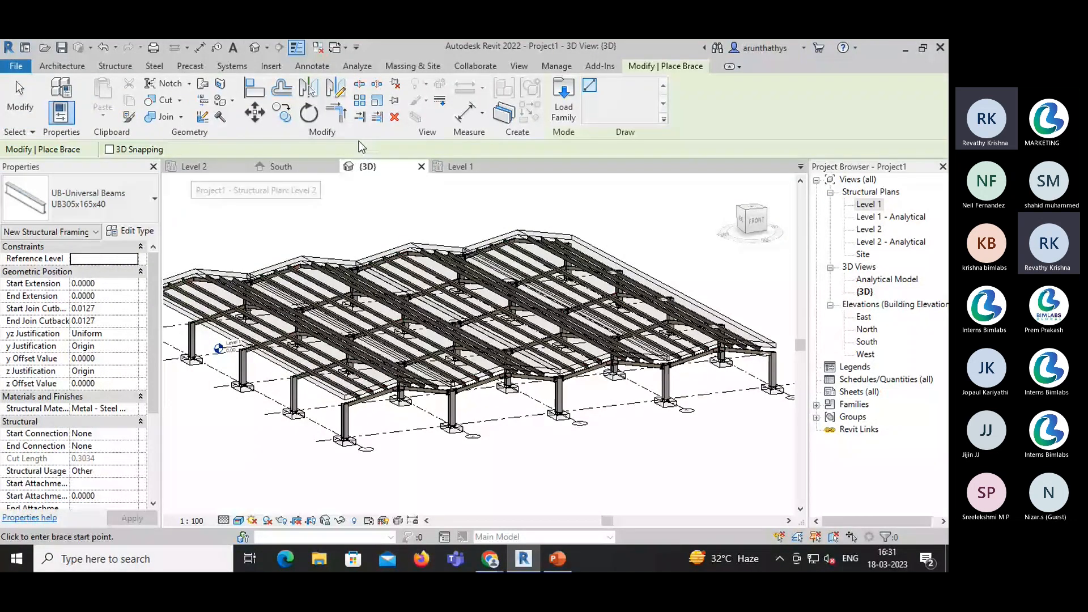
{"action": "left_click", "coordinate": [122, 191]}
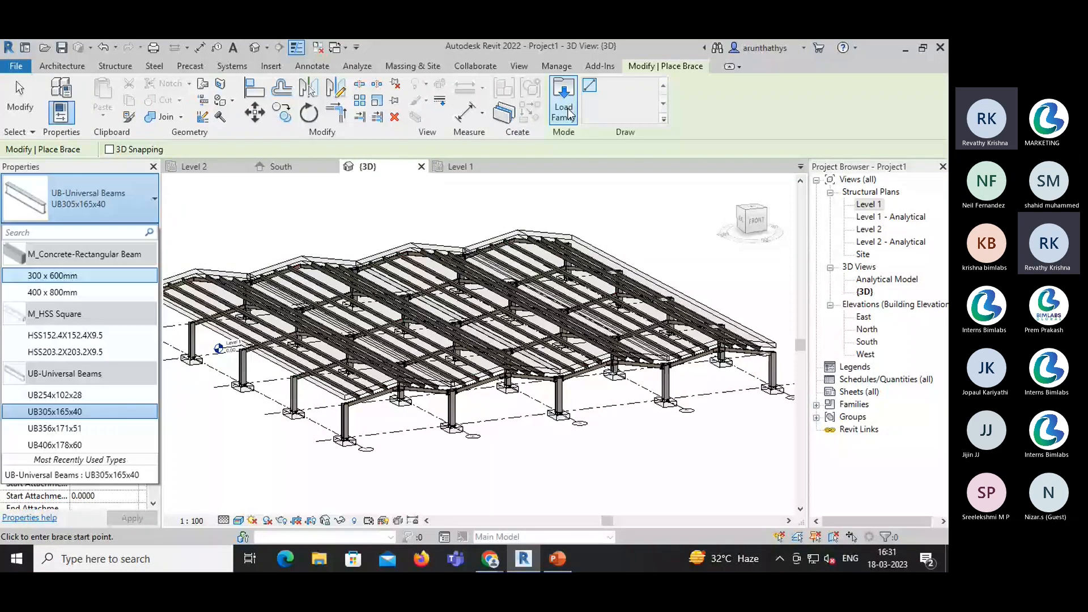
- Try to load the M_Round Bars-Column family with its RB44.45 type for the brace
{"action": "left_click", "coordinate": [567, 113]}
{"action": "left_click", "coordinate": [464, 295]}
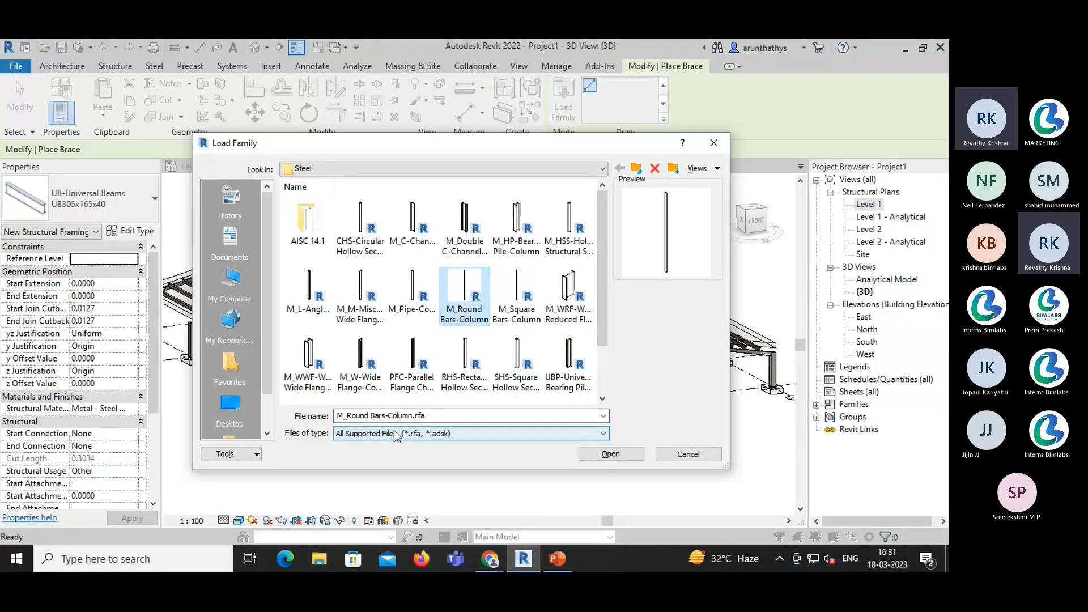
{"action": "left_click", "coordinate": [619, 451]}
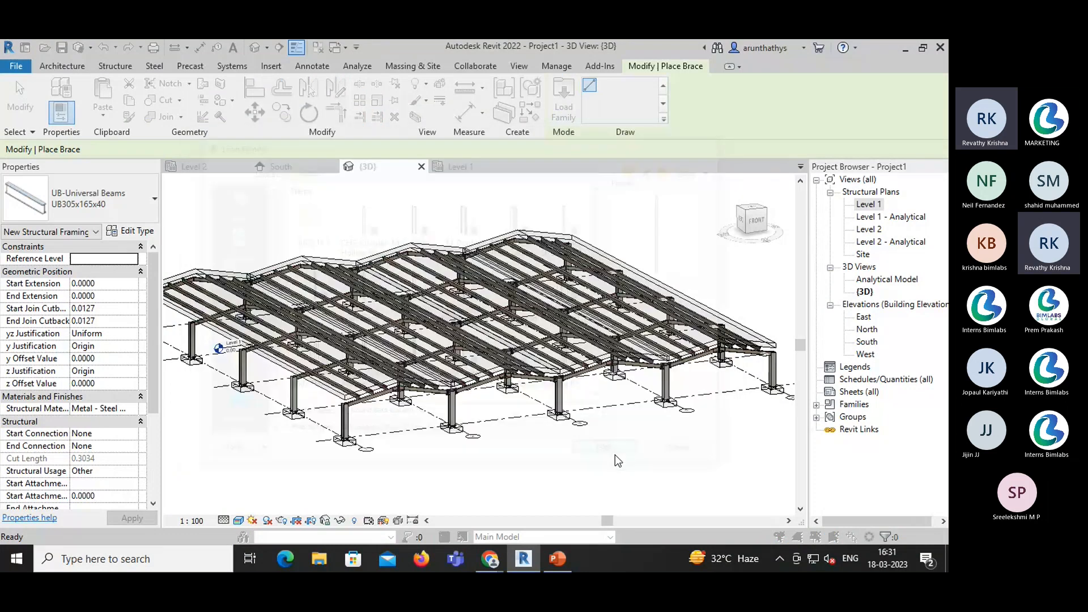
{"action": "scroll", "coordinate": [391, 321], "scroll_direction": "down", "scroll_amount": 1}
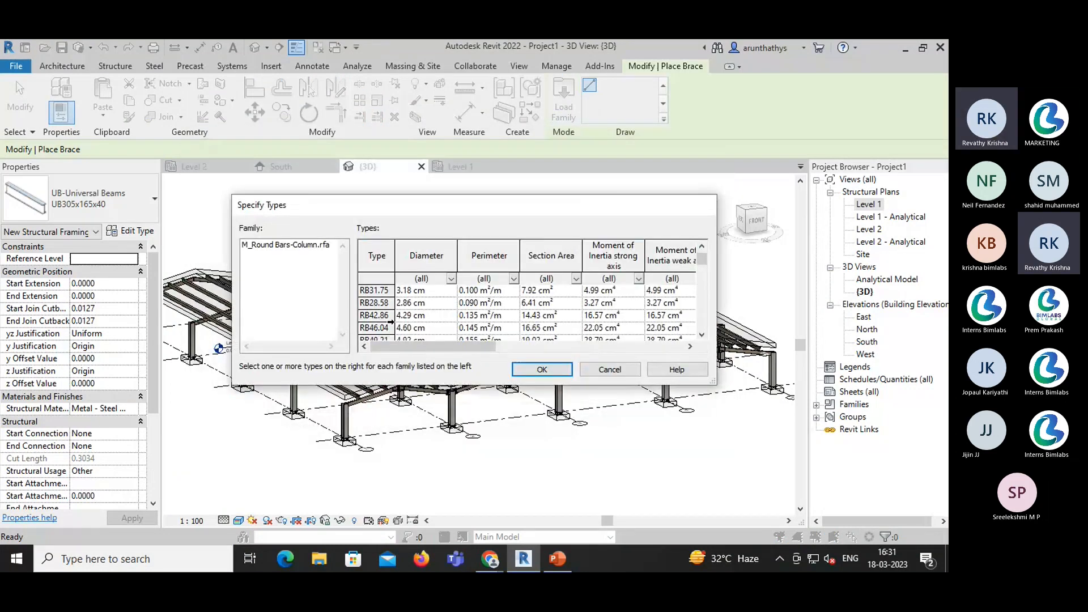
{"action": "scroll", "coordinate": [391, 321], "scroll_direction": "down", "scroll_amount": 1}
{"action": "left_click", "coordinate": [389, 323]}
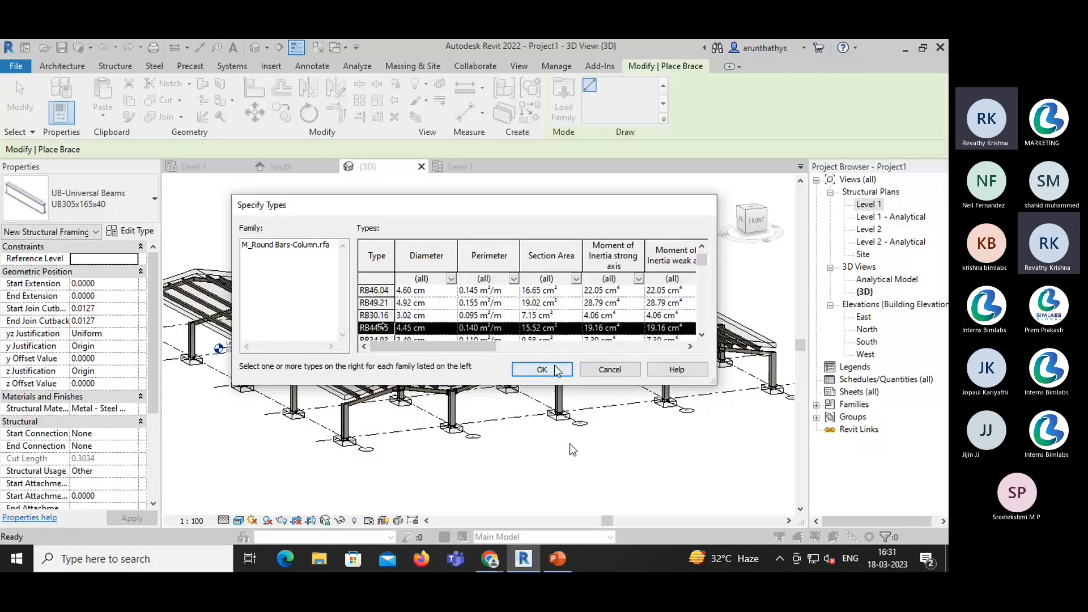
{"action": "left_click", "coordinate": [557, 370]}
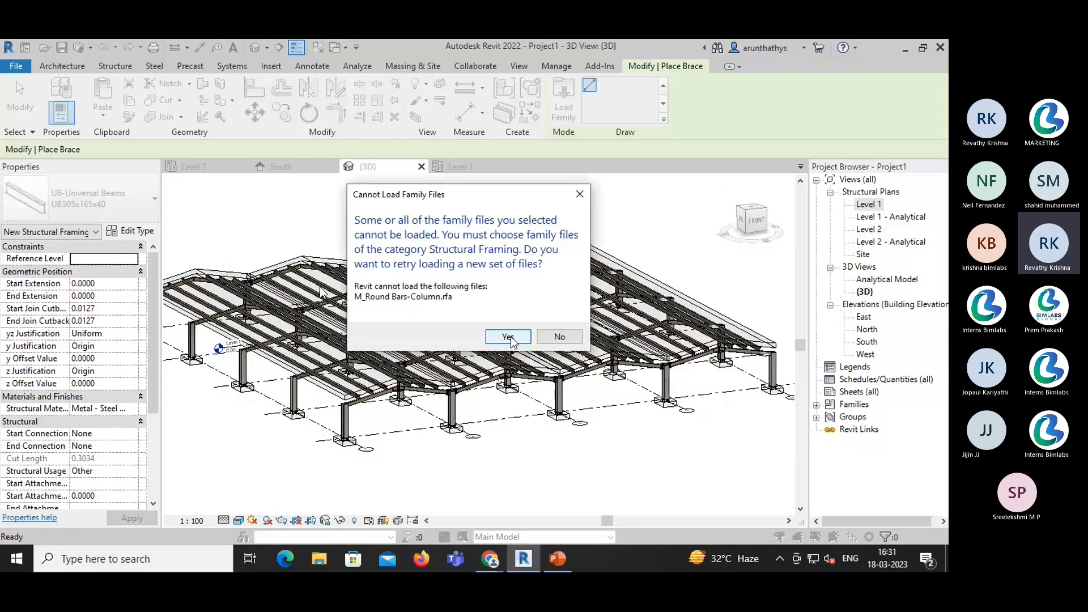
{"action": "left_click", "coordinate": [512, 338]}
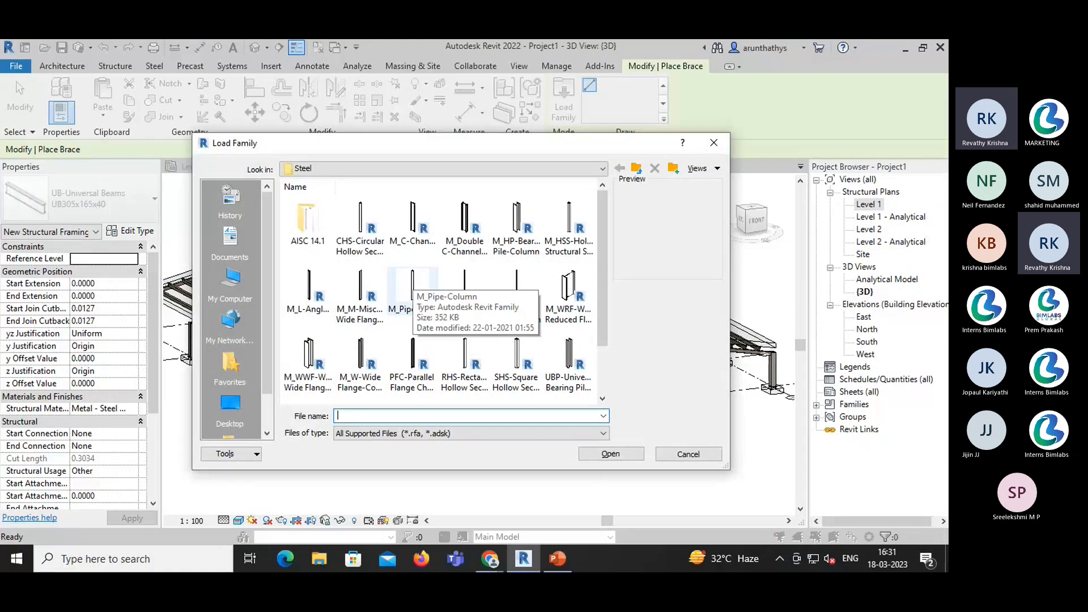
{"action": "left_click", "coordinate": [463, 298]}
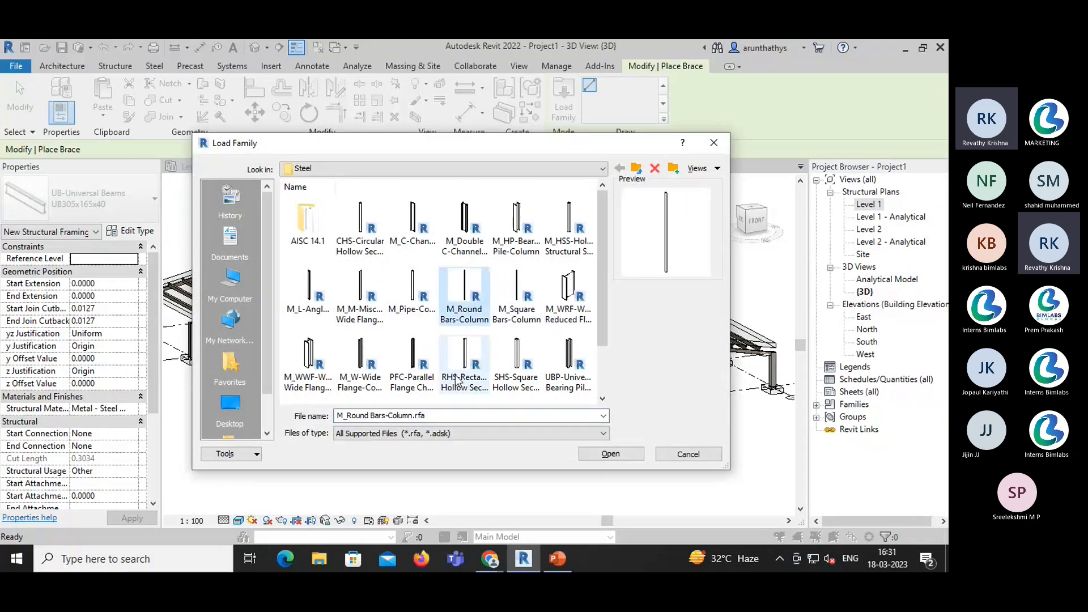
{"action": "left_click", "coordinate": [611, 453]}
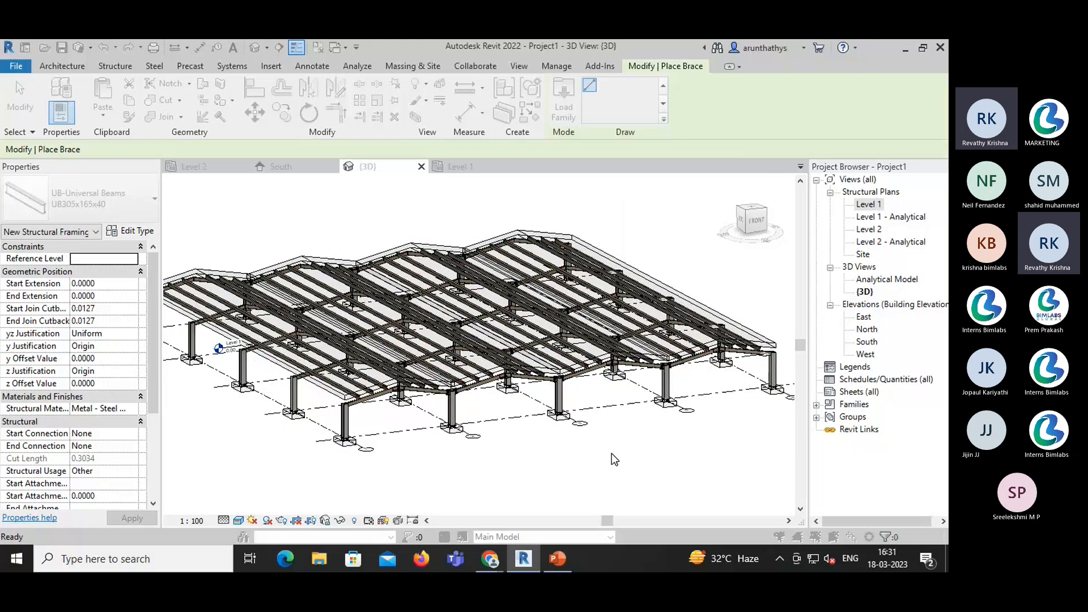
{"action": "left_click", "coordinate": [543, 372]}
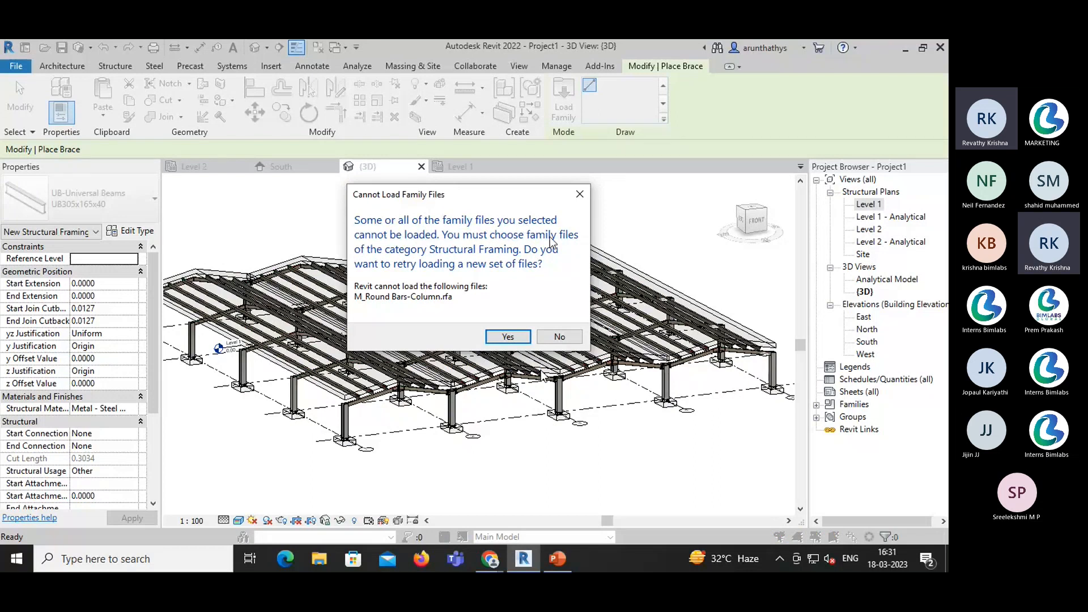
- Open the M_Round Bars family from the Steel folder of the US library's Structural Framing category
{"action": "left_click", "coordinate": [503, 338]}
{"action": "left_click", "coordinate": [385, 168]}
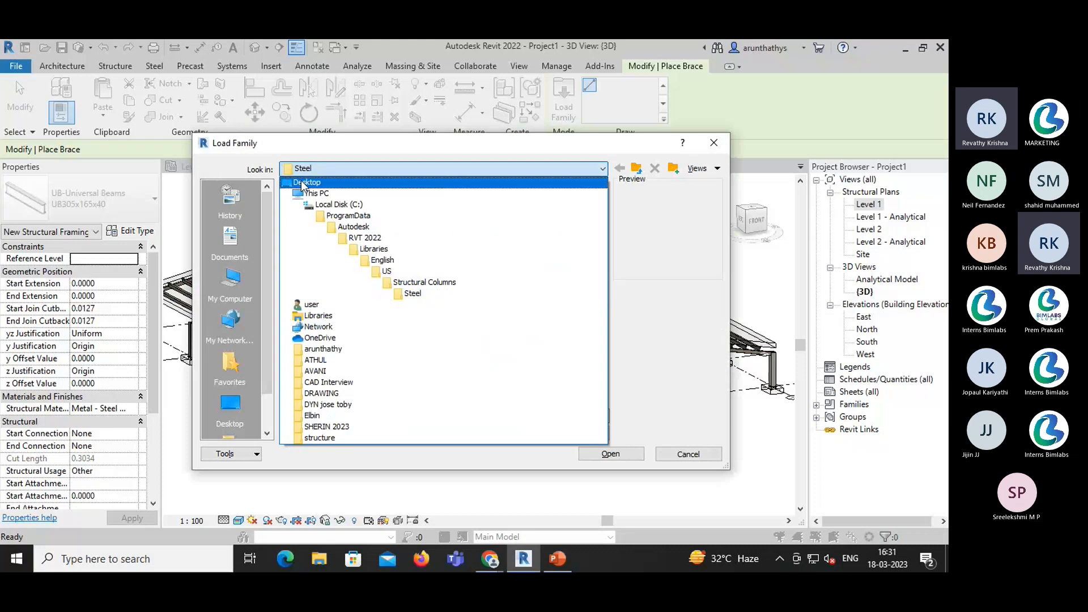
{"action": "left_click", "coordinate": [386, 271]}
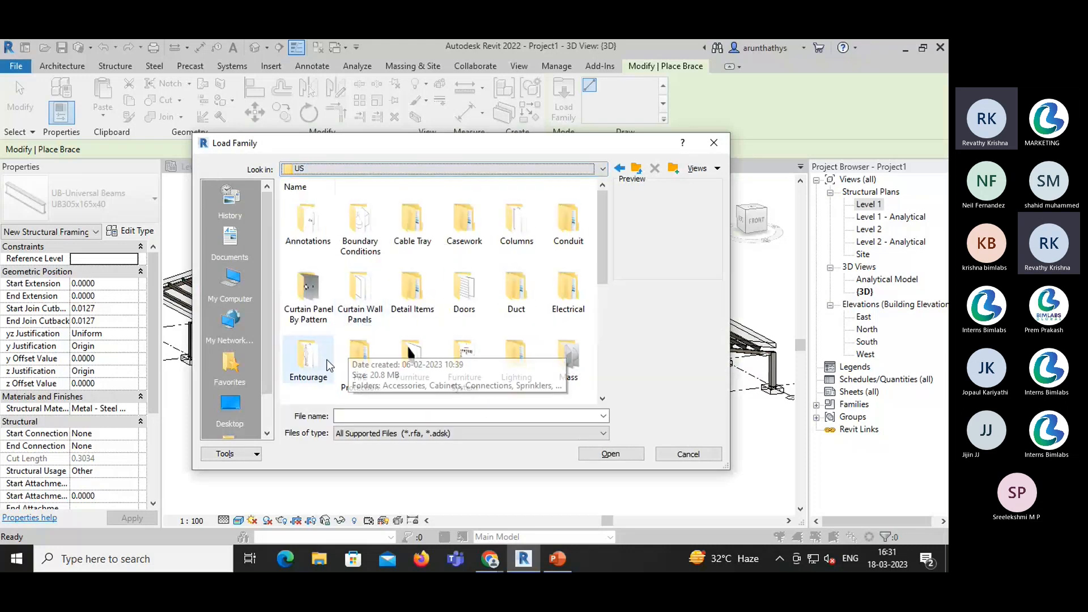
{"action": "scroll", "coordinate": [417, 313], "scroll_direction": "down", "scroll_amount": 5}
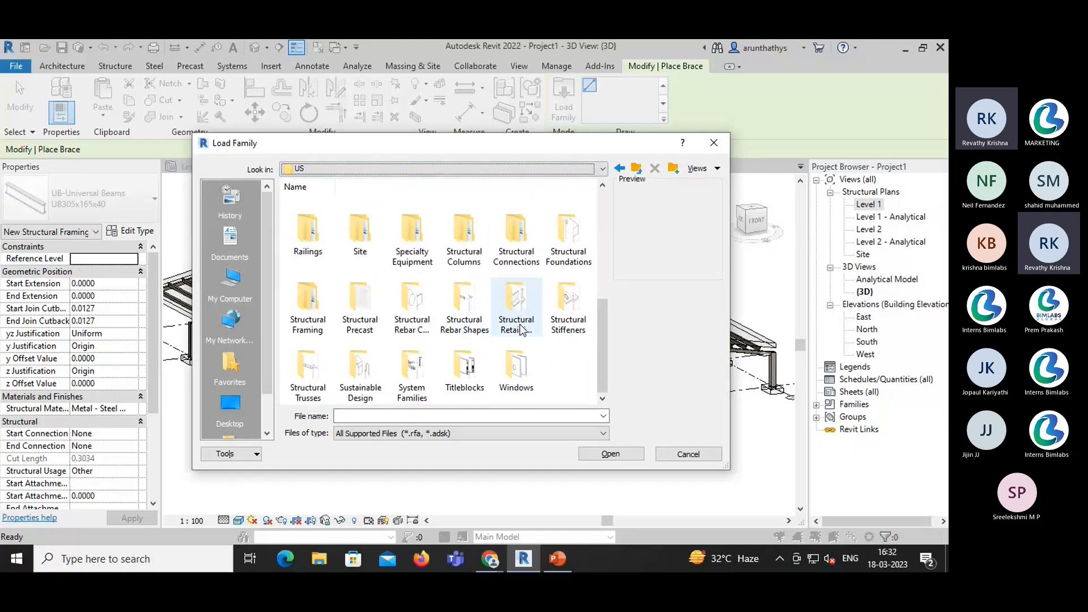
{"action": "double_click", "coordinate": [308, 309]}
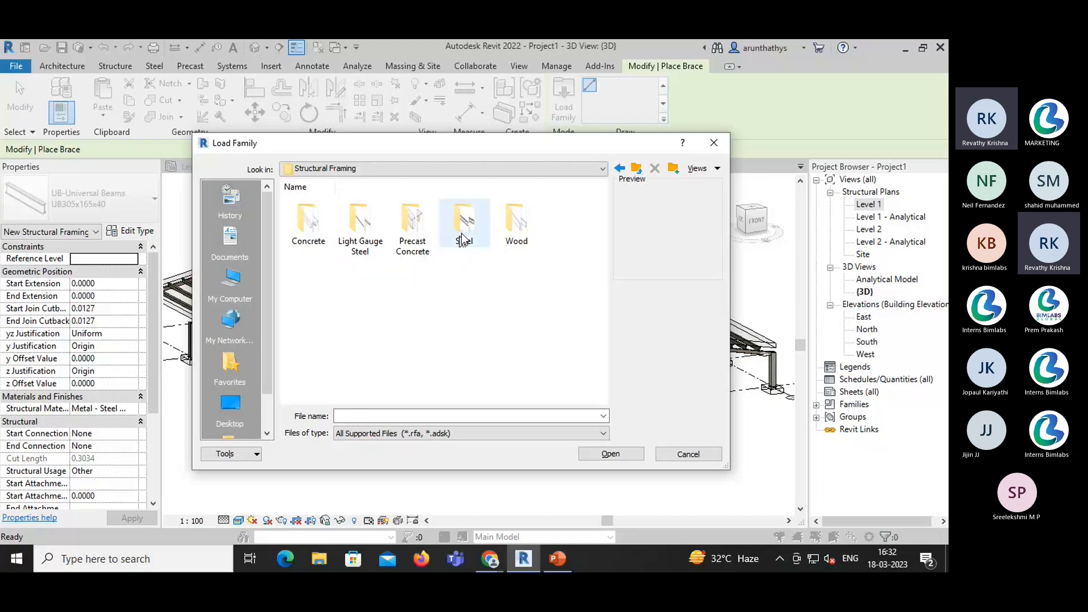
{"action": "double_click", "coordinate": [462, 222]}
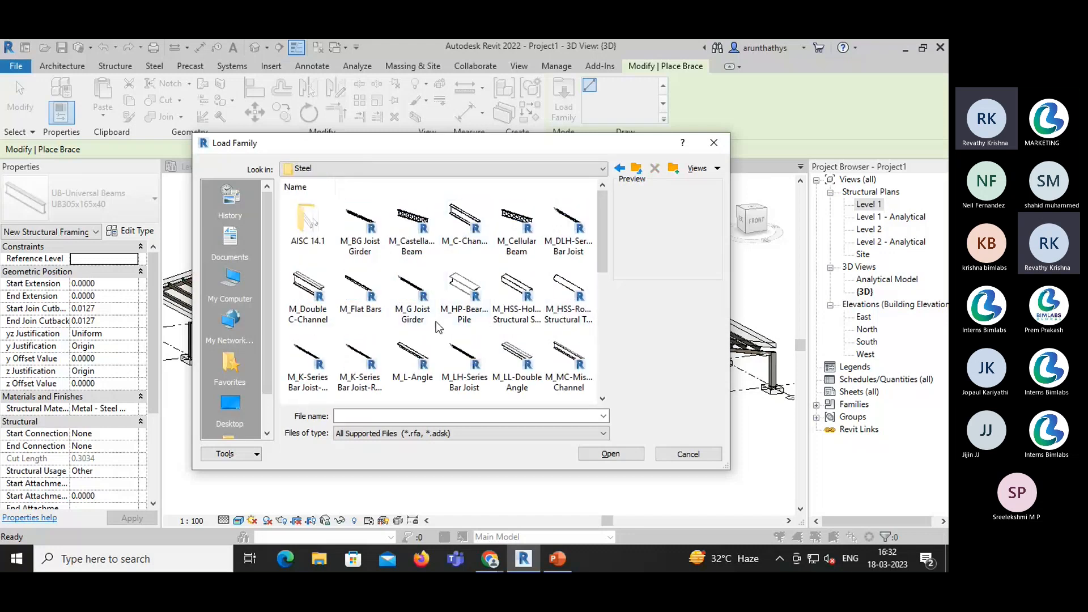
{"action": "scroll", "coordinate": [416, 335], "scroll_direction": "down", "scroll_amount": 2}
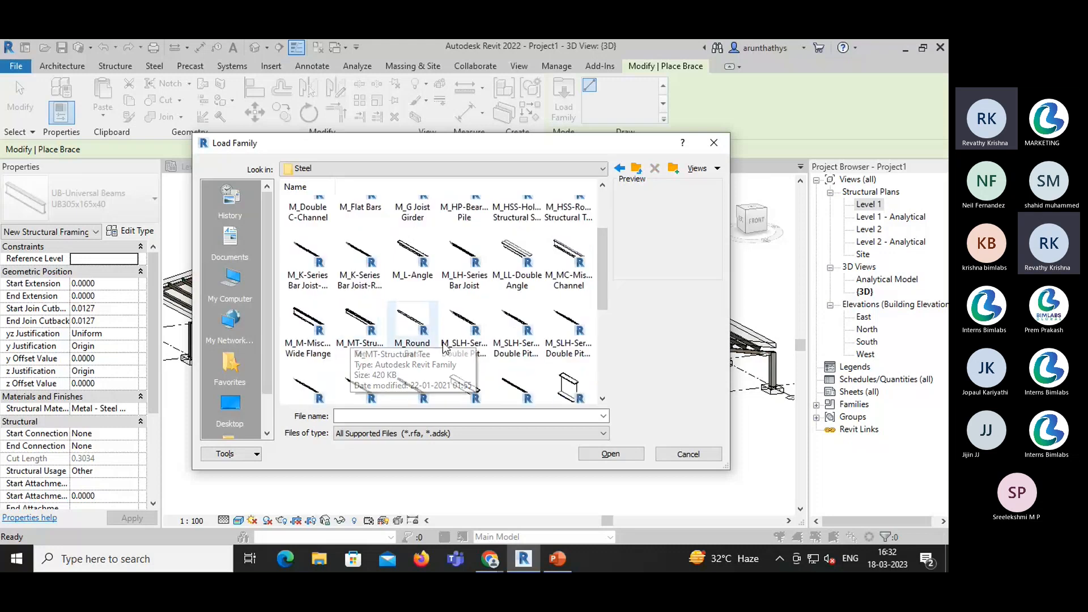
{"action": "scroll", "coordinate": [413, 317], "scroll_direction": "down", "scroll_amount": 2}
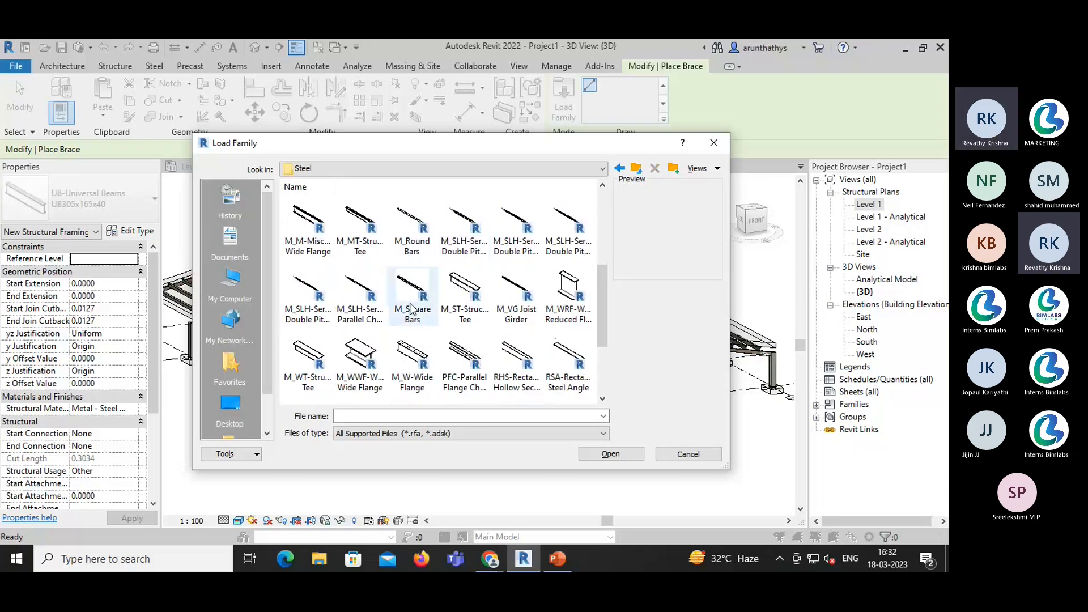
{"action": "left_click", "coordinate": [412, 230]}
{"action": "left_click", "coordinate": [607, 454]}
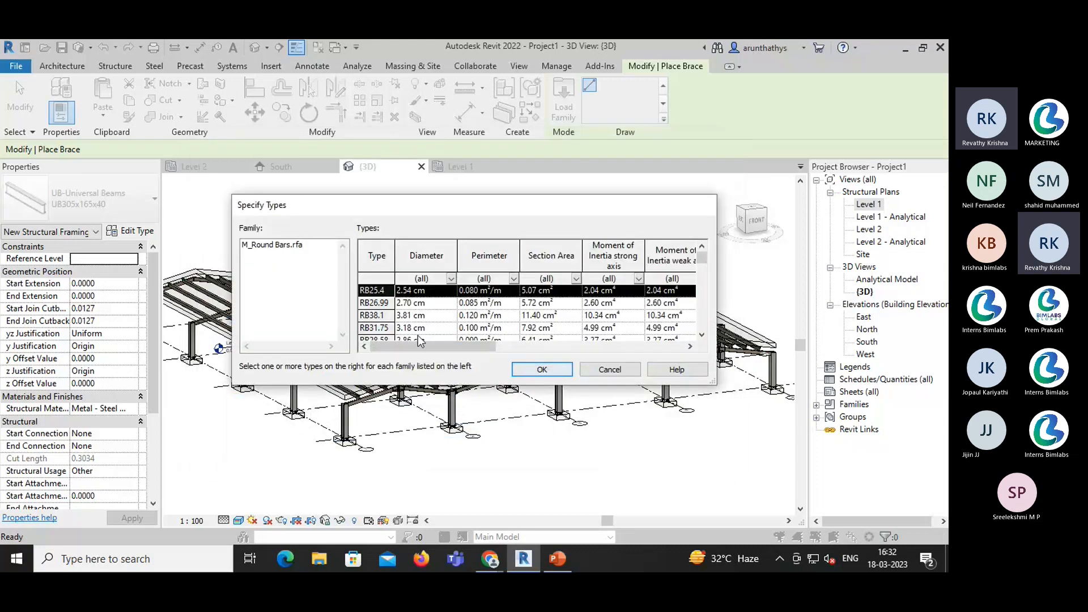
- Load the RB42.86 type of the M_Round Bars family as the brace type
{"action": "key", "text": "Down"}
{"action": "key", "text": "Down"}
{"action": "key", "text": "Down"}
{"action": "key", "text": "Down"}
{"action": "key", "text": "Down"}
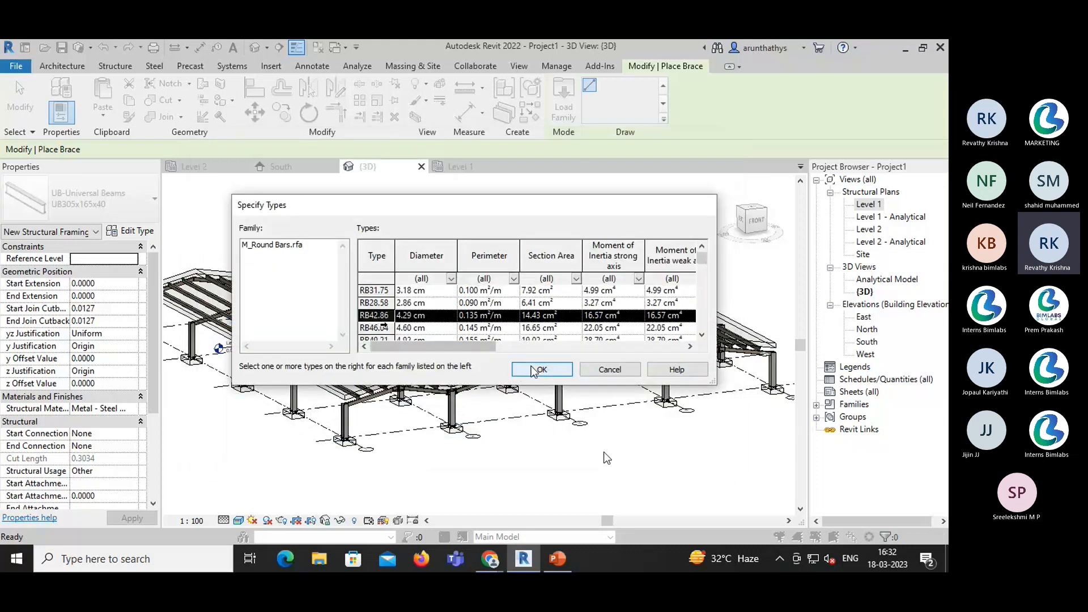
{"action": "left_click", "coordinate": [535, 370]}
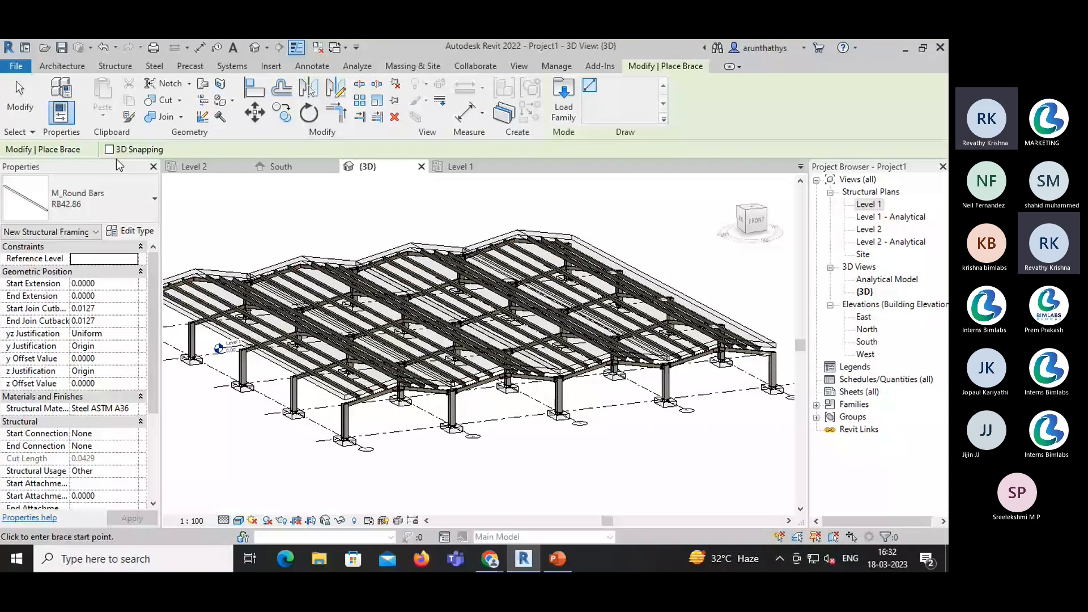
- Enable 3D snapping and draw an RB42.86 brace from the base of grid 1's front column to the midpoint of the column behind it
{"action": "left_click", "coordinate": [110, 149]}
{"action": "scroll", "coordinate": [347, 442], "scroll_direction": "up", "scroll_amount": 4}
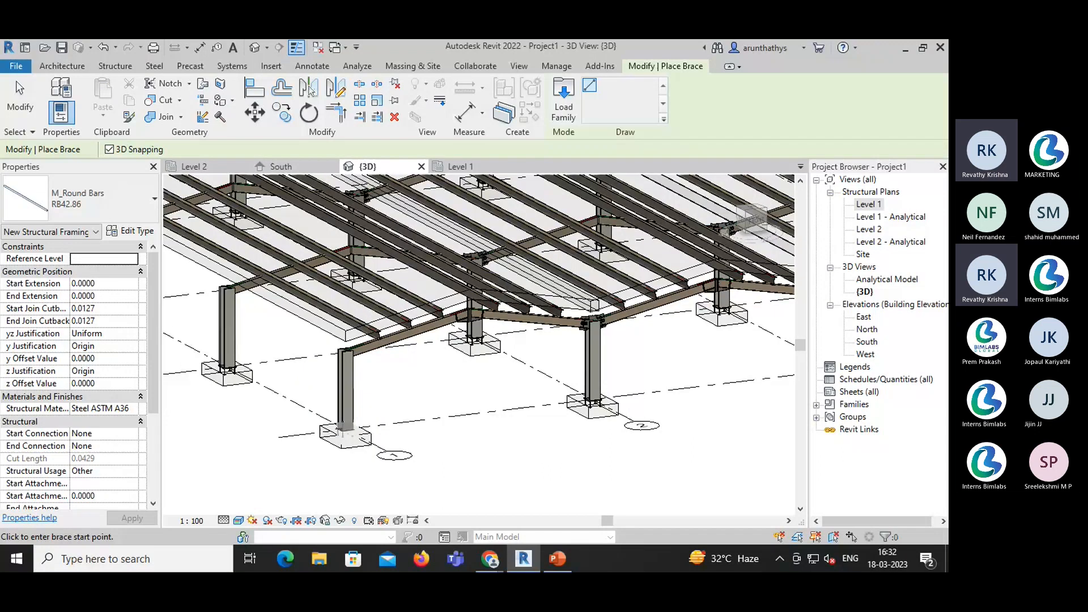
{"action": "left_click", "coordinate": [344, 425]}
{"action": "left_click", "coordinate": [227, 328]}
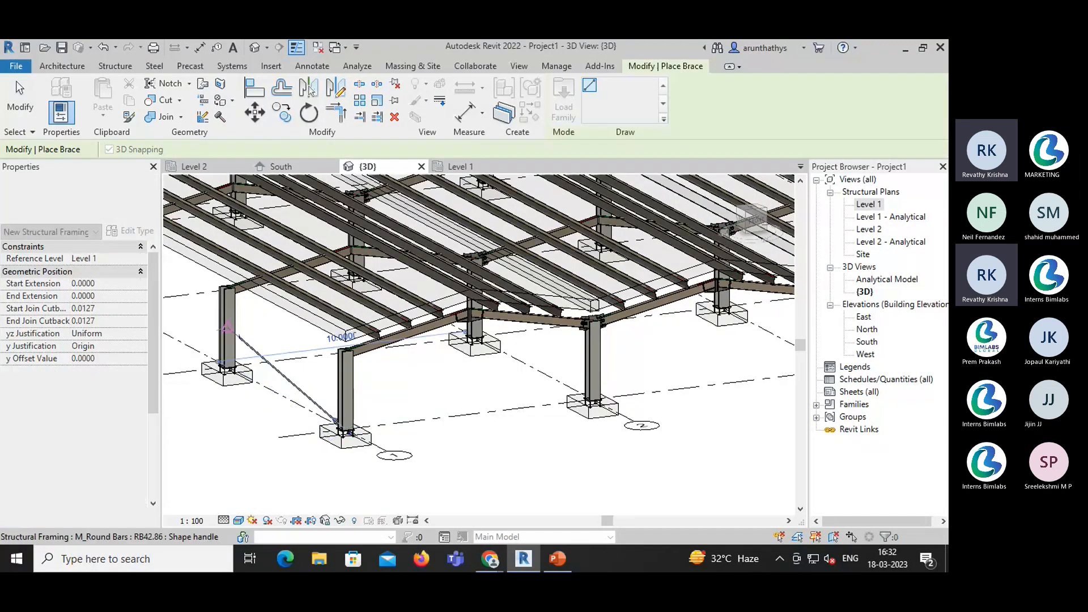
- Draw an RB42.86 brace from the midpoint of the column behind to the top of grid 1's front column
{"action": "scroll", "coordinate": [232, 340], "scroll_direction": "up", "scroll_amount": 5}
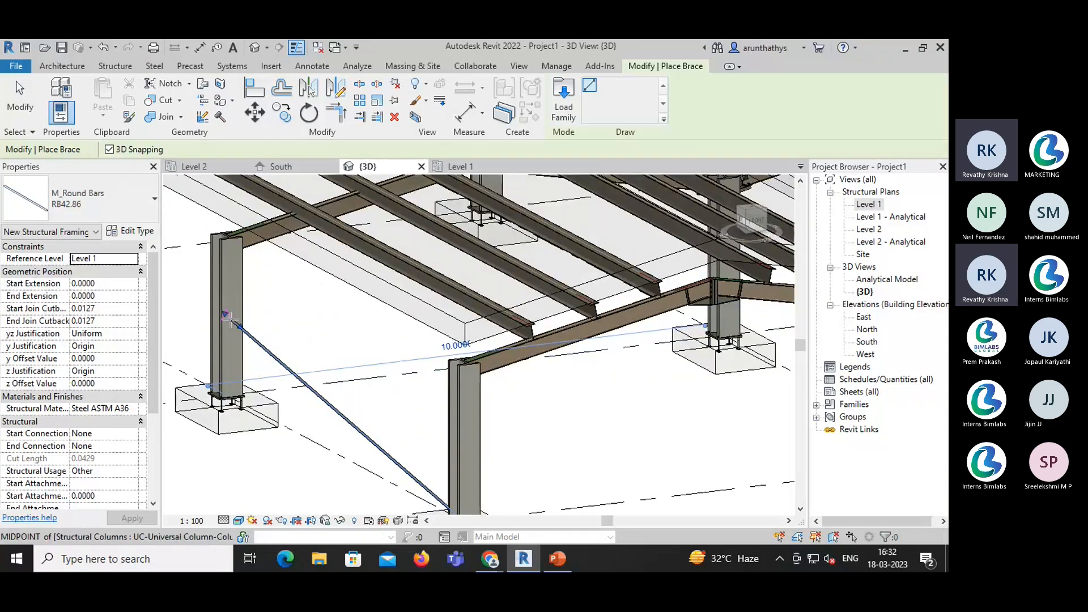
{"action": "left_click", "coordinate": [228, 321]}
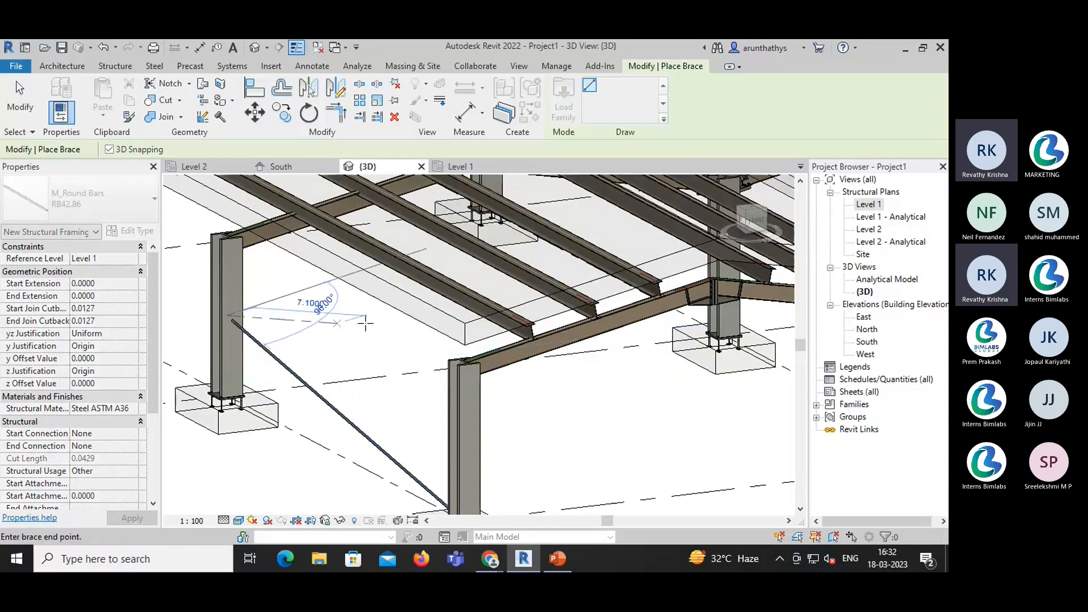
{"action": "left_click", "coordinate": [465, 361]}
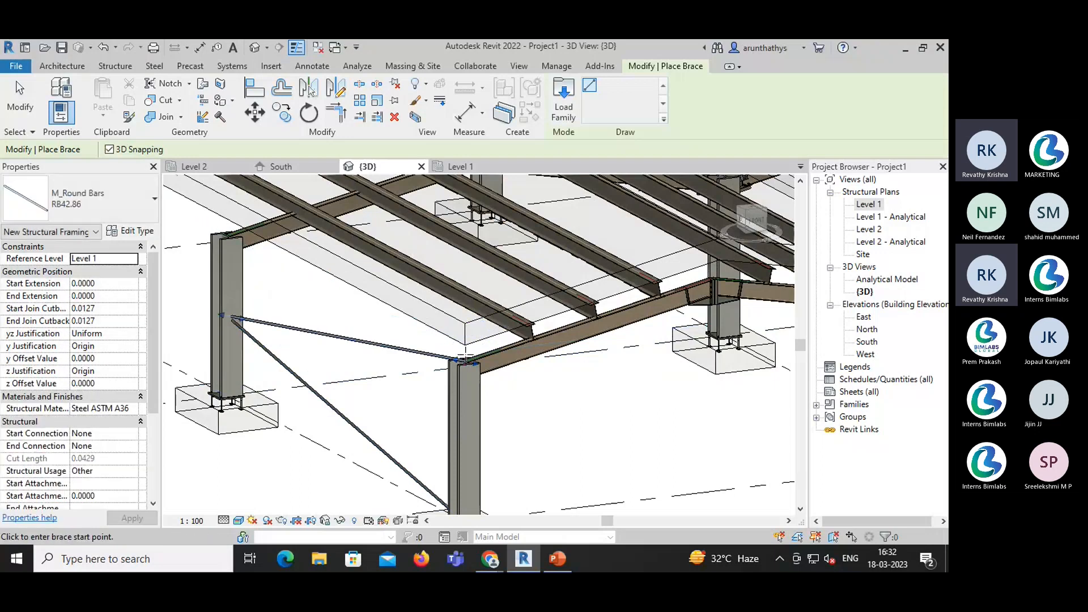
- Draw RB42.86 roof braces from grid 1's front column top to the next frame's ridge, and from that ridge to grid 2's front column top
{"action": "left_click", "coordinate": [463, 361]}
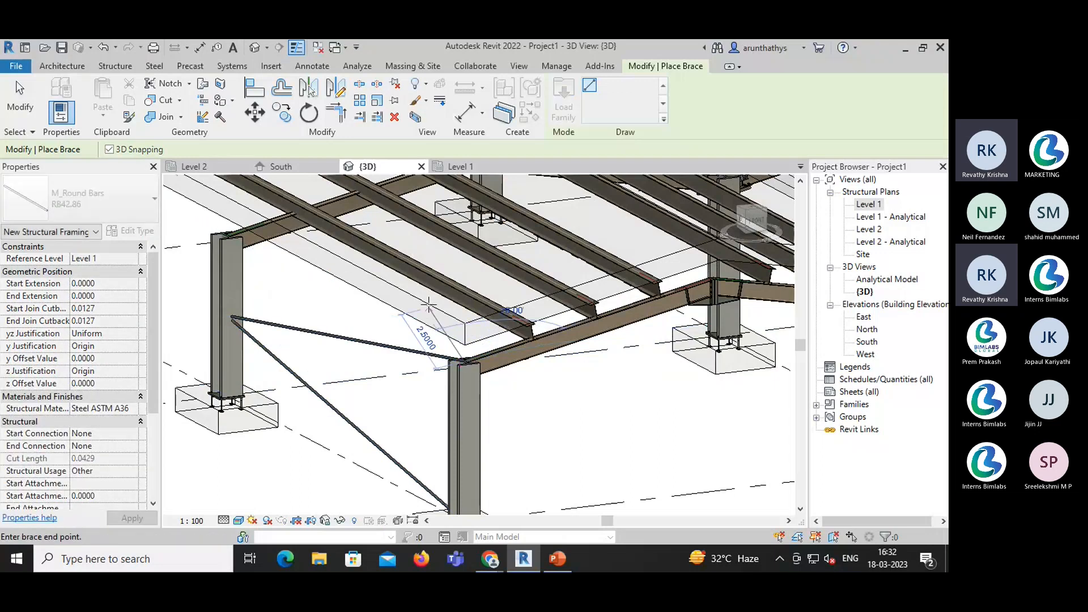
{"action": "middle_click_drag", "start_coordinate": [435, 319], "coordinate": [418, 452]}
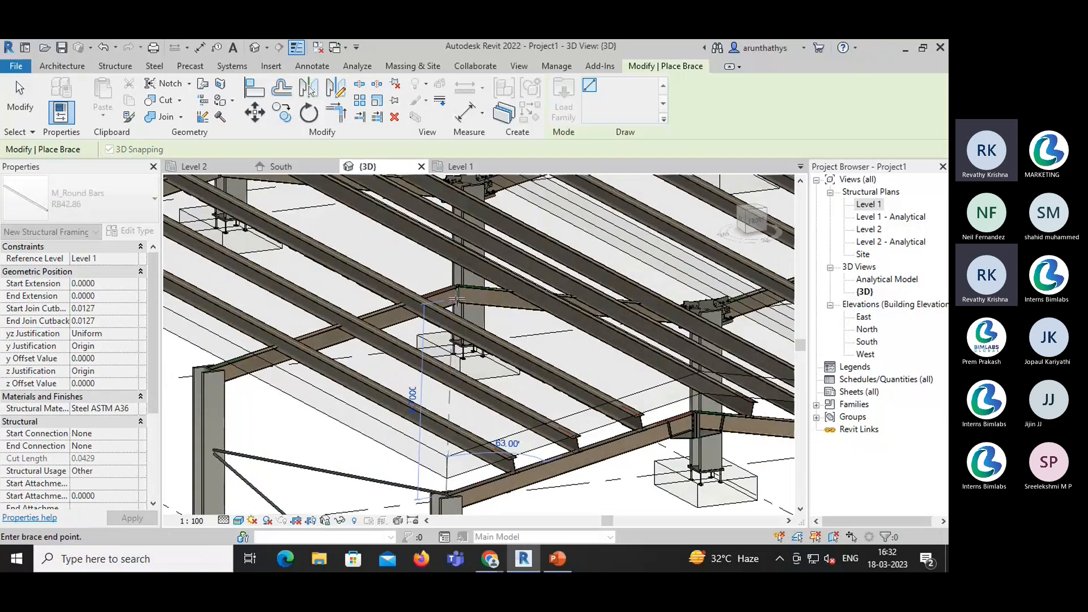
{"action": "left_click", "coordinate": [462, 296]}
{"action": "left_click", "coordinate": [462, 296]}
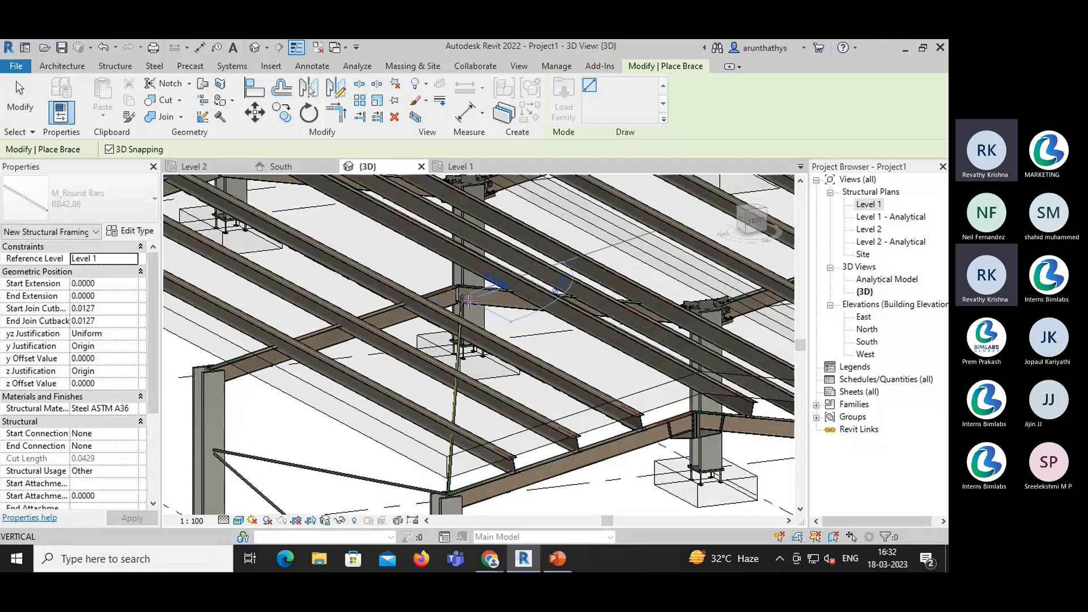
{"action": "middle_click_drag", "start_coordinate": [663, 402], "coordinate": [373, 336]}
{"action": "left_click", "coordinate": [650, 371]}
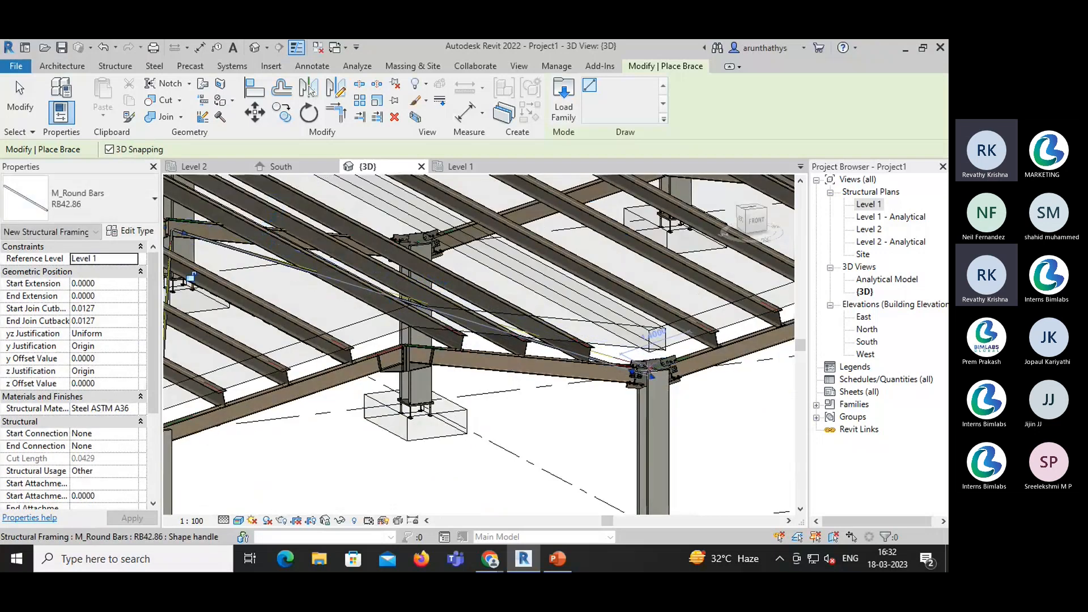
{"action": "key", "text": "Escape"}
- Examine the new wall and roof bracing on the whole building and look over the steel modifier and parametric cut tools
{"action": "scroll", "coordinate": [541, 420], "scroll_direction": "down", "scroll_amount": 4}
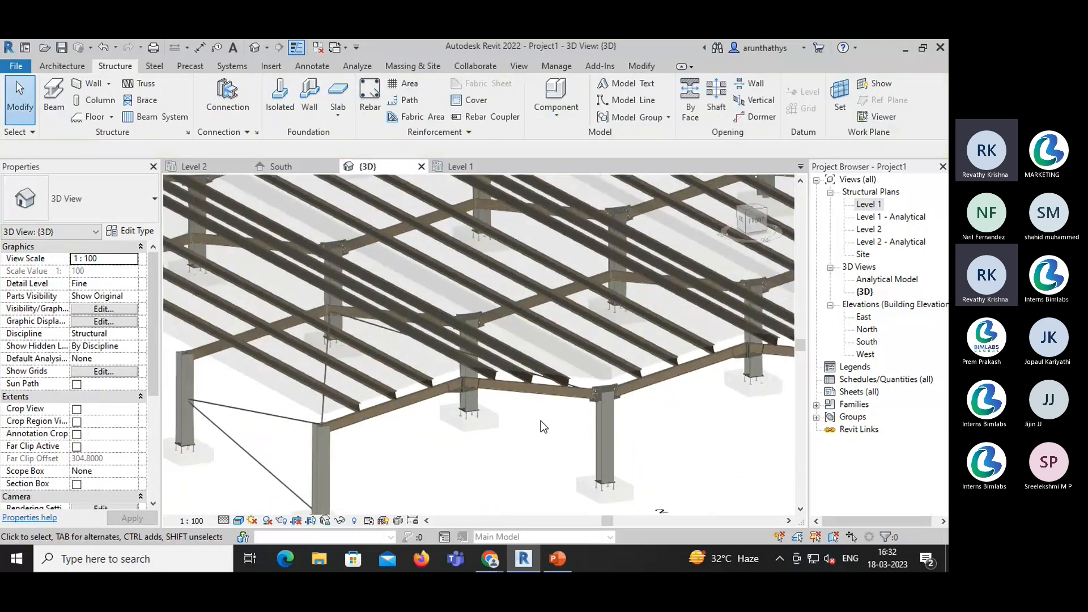
{"action": "middle_click_drag", "start_coordinate": [462, 475], "coordinate": [482, 419]}
{"action": "scroll", "coordinate": [306, 363], "scroll_direction": "up", "scroll_amount": 2}
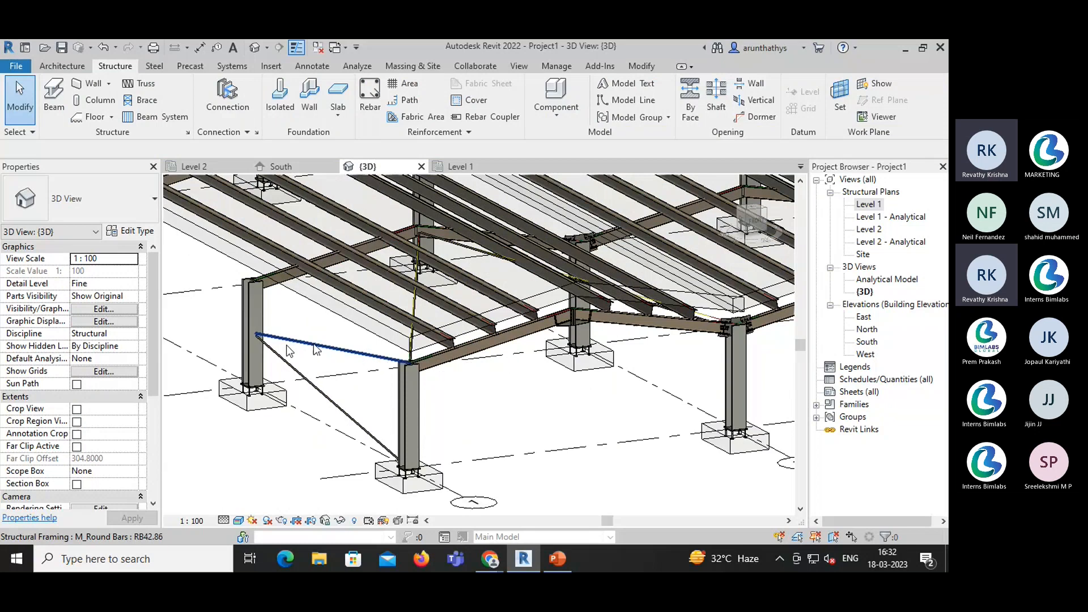
{"action": "scroll", "coordinate": [317, 374], "scroll_direction": "down", "scroll_amount": 2}
{"action": "scroll", "coordinate": [321, 384], "scroll_direction": "down", "scroll_amount": 1}
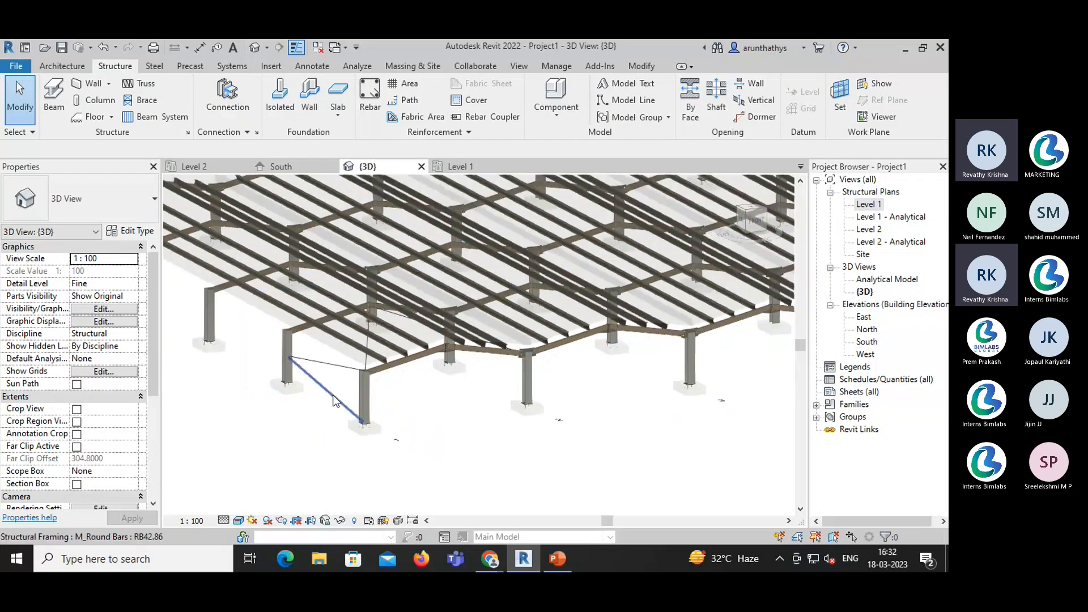
{"action": "scroll", "coordinate": [335, 400], "scroll_direction": "down", "scroll_amount": 3}
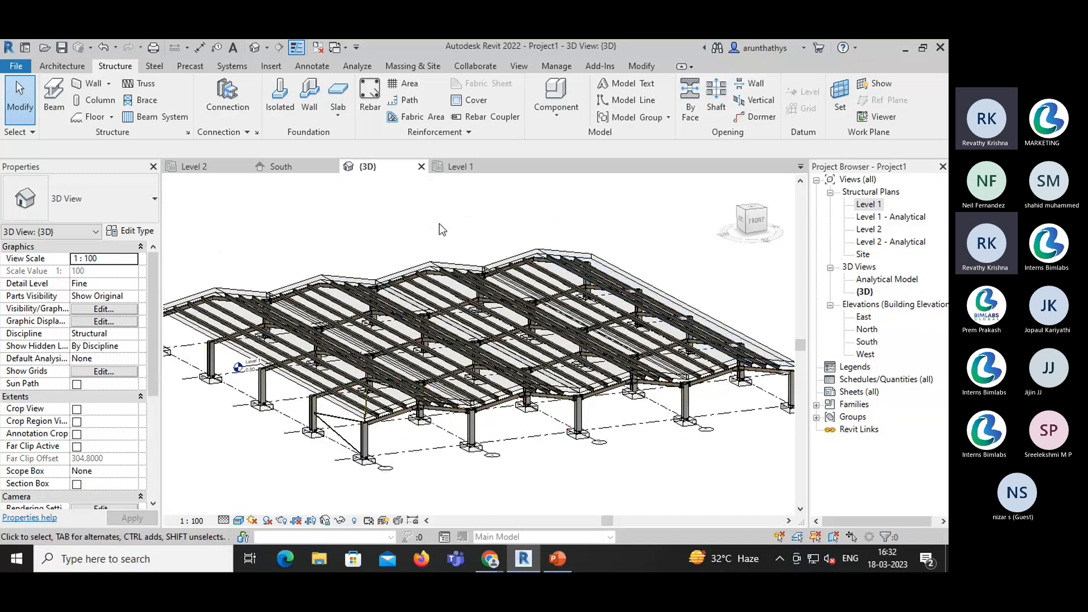
{"action": "left_click", "coordinate": [154, 66]}
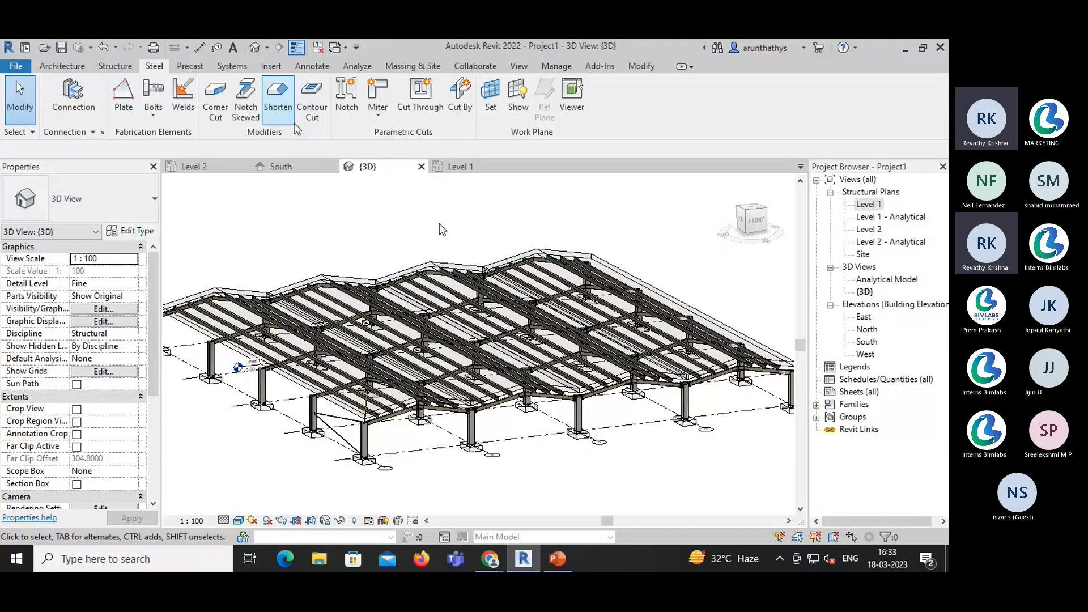
{"action": "middle_click_drag", "start_coordinate": [442, 229], "coordinate": [356, 344]}
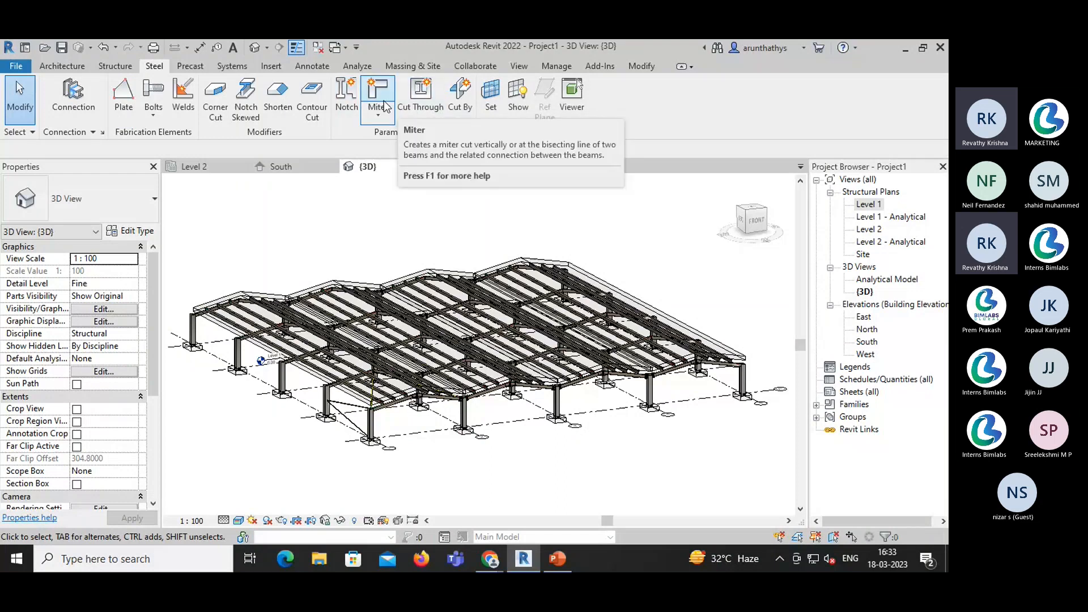
{"action": "left_click", "coordinate": [379, 117]}
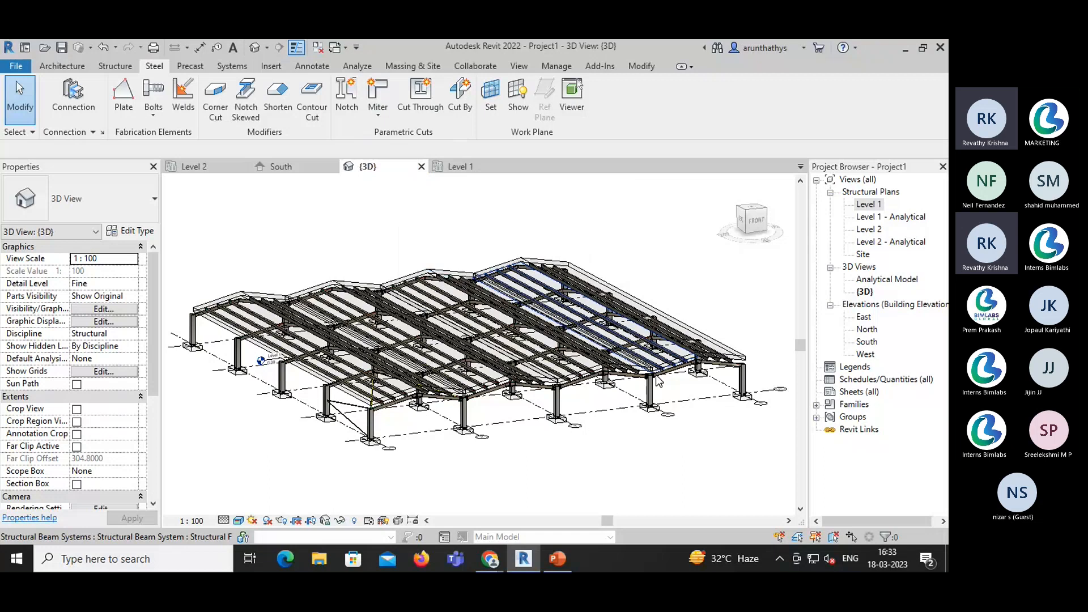
- In the Level 2 plan, place two UC305x305x97 columns beyond grid 5, about 18 m away in line with grid B and 19 m with grid A
{"action": "middle_click_drag", "start_coordinate": [658, 381], "coordinate": [274, 355]}
{"action": "left_click", "coordinate": [208, 166]}
{"action": "scroll", "coordinate": [644, 328], "scroll_direction": "down", "scroll_amount": 4}
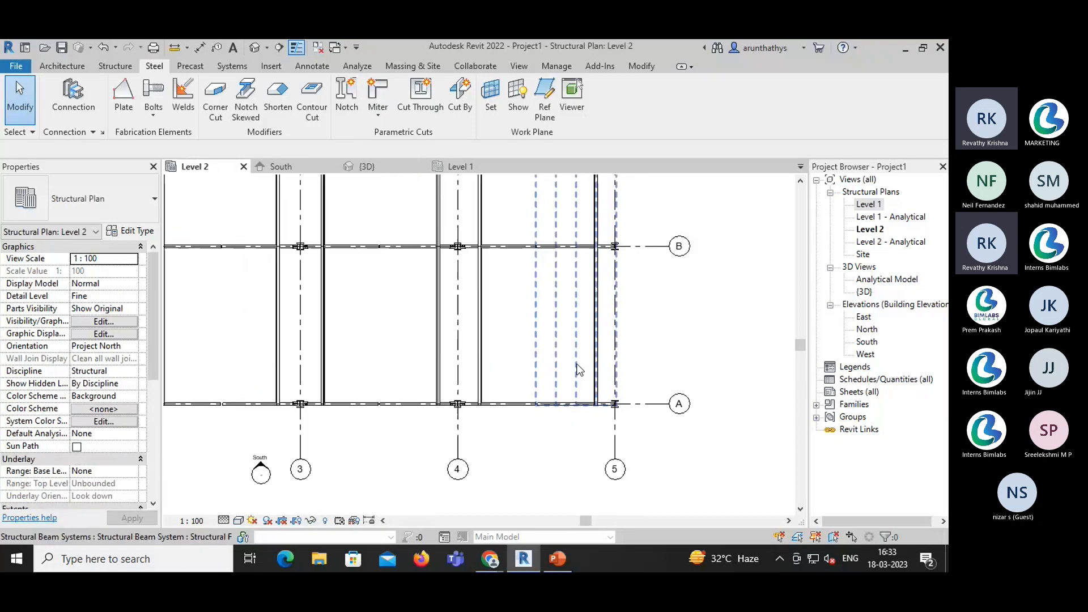
{"action": "middle_click_drag", "start_coordinate": [566, 348], "coordinate": [362, 362]}
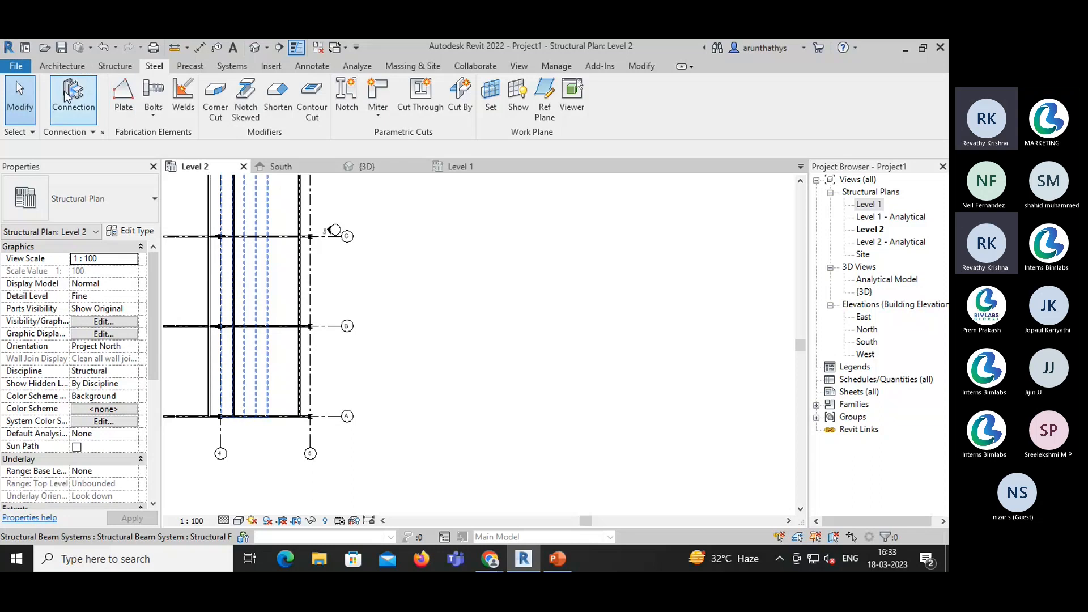
{"action": "left_click", "coordinate": [127, 67]}
{"action": "key", "text": "c"}
{"action": "key", "text": "l"}
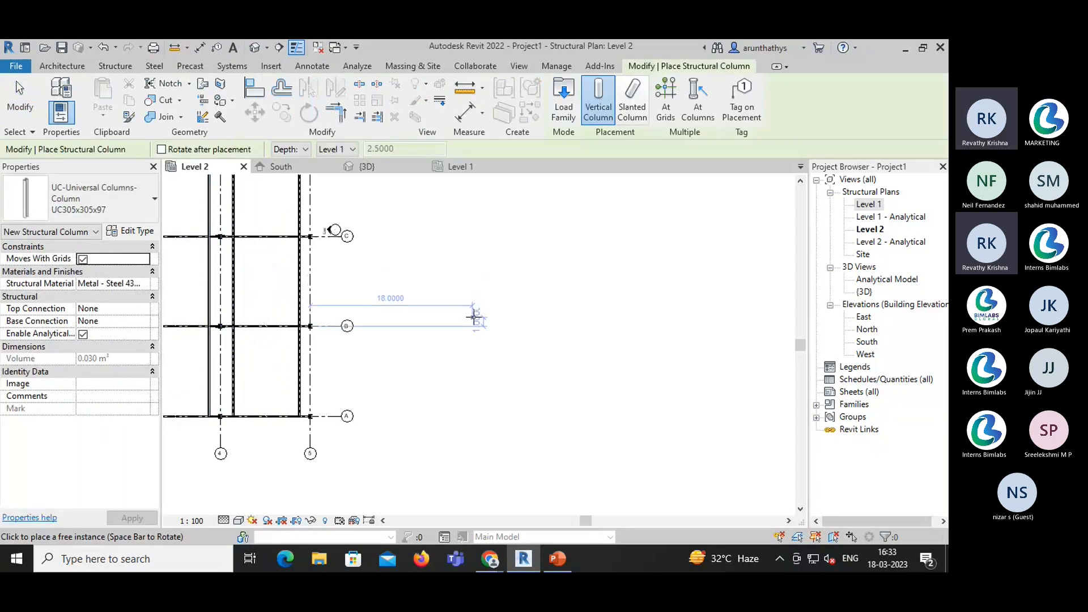
{"action": "left_click", "coordinate": [472, 326]}
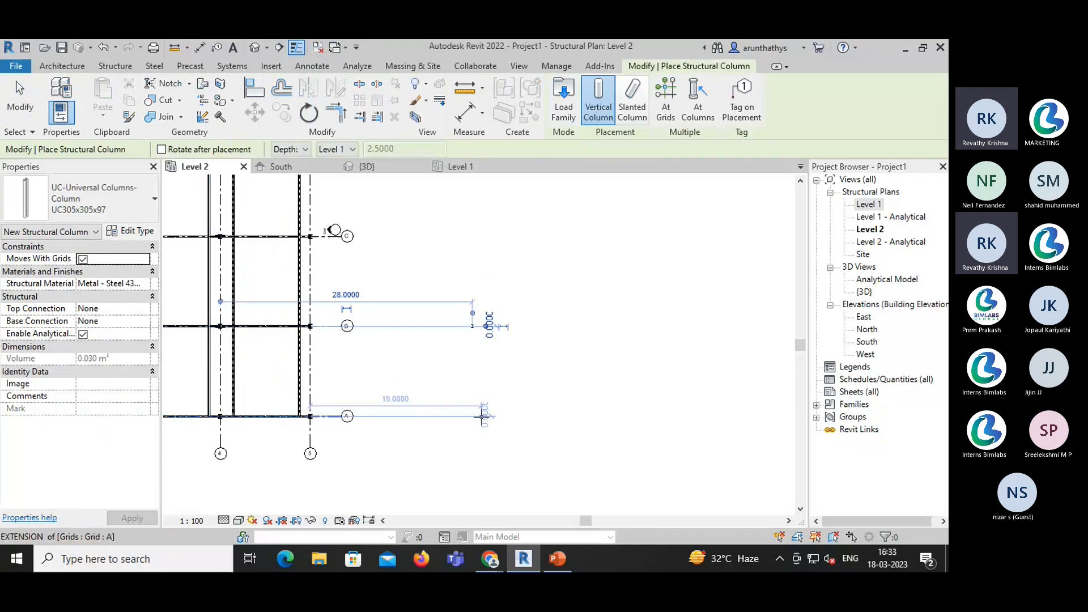
{"action": "left_click", "coordinate": [481, 416]}
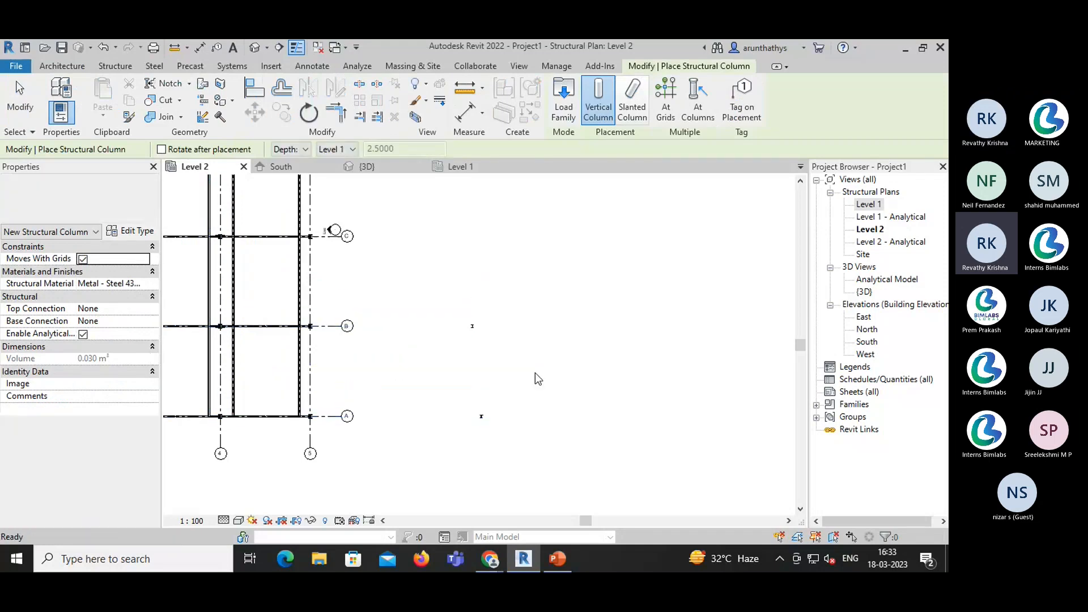
{"action": "key", "text": "Escape"}
{"action": "key", "text": "Escape"}
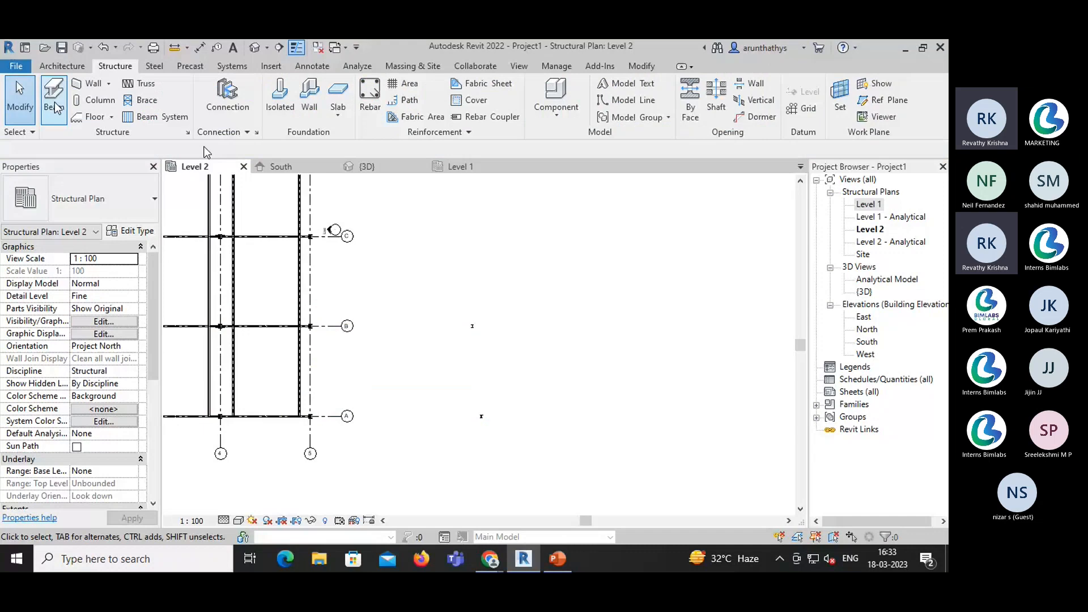
- Draw an RB42.86 beam between the two separate columns in line with grids B and A
{"action": "left_click", "coordinate": [53, 102]}
{"action": "left_click", "coordinate": [471, 326]}
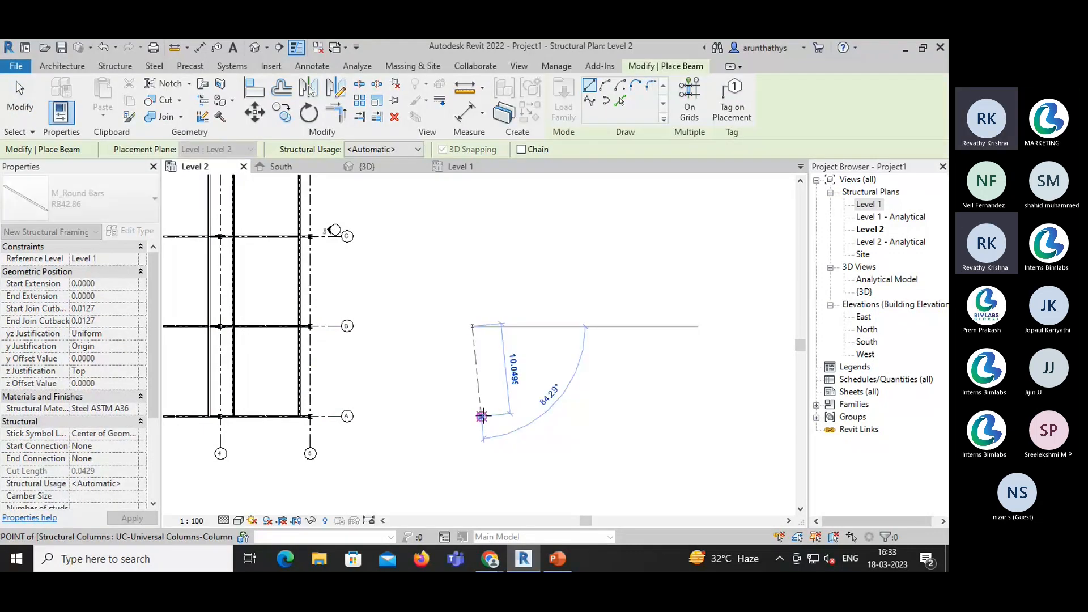
{"action": "left_click", "coordinate": [481, 417]}
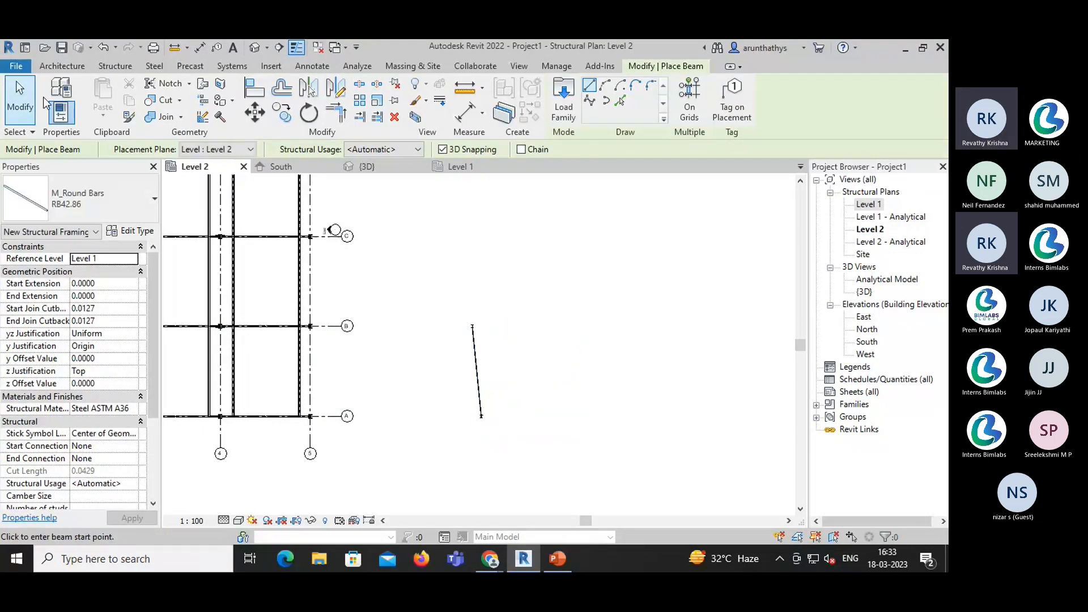
- Place a third UC305x305x97 column in line with grid A, about 40 m from grid 4
{"action": "left_click", "coordinate": [115, 66]}
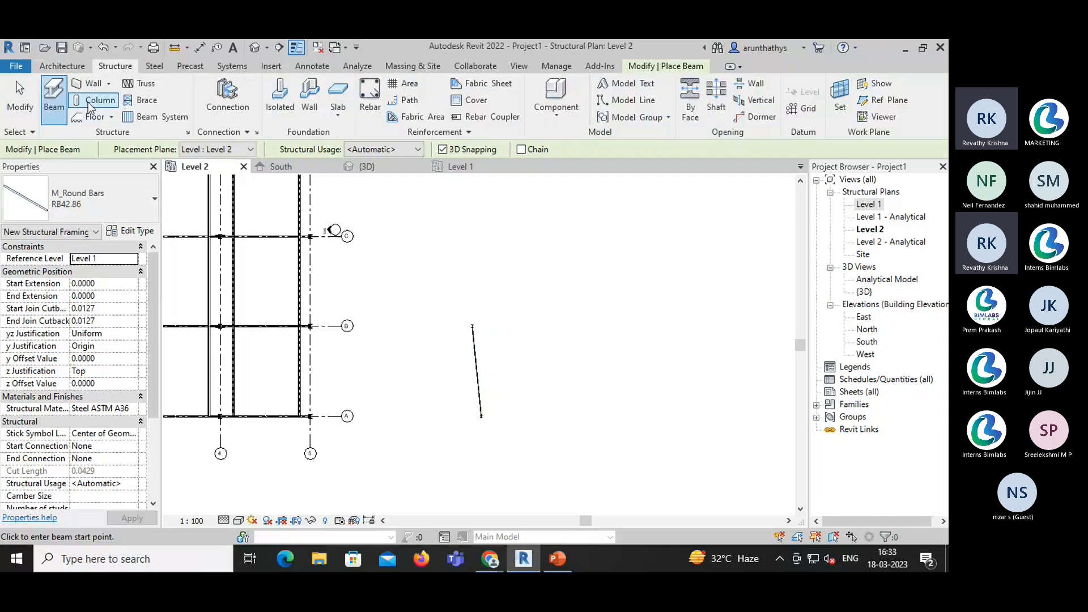
{"action": "left_click", "coordinate": [96, 104]}
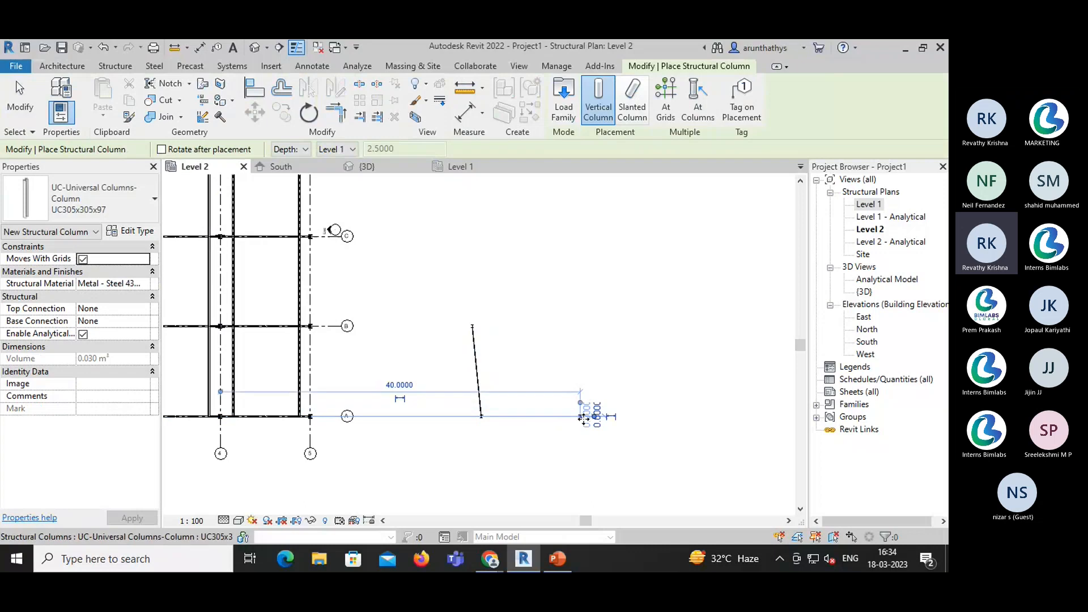
{"action": "left_click", "coordinate": [582, 417]}
{"action": "key", "text": "Escape"}
{"action": "key", "text": "Escape"}
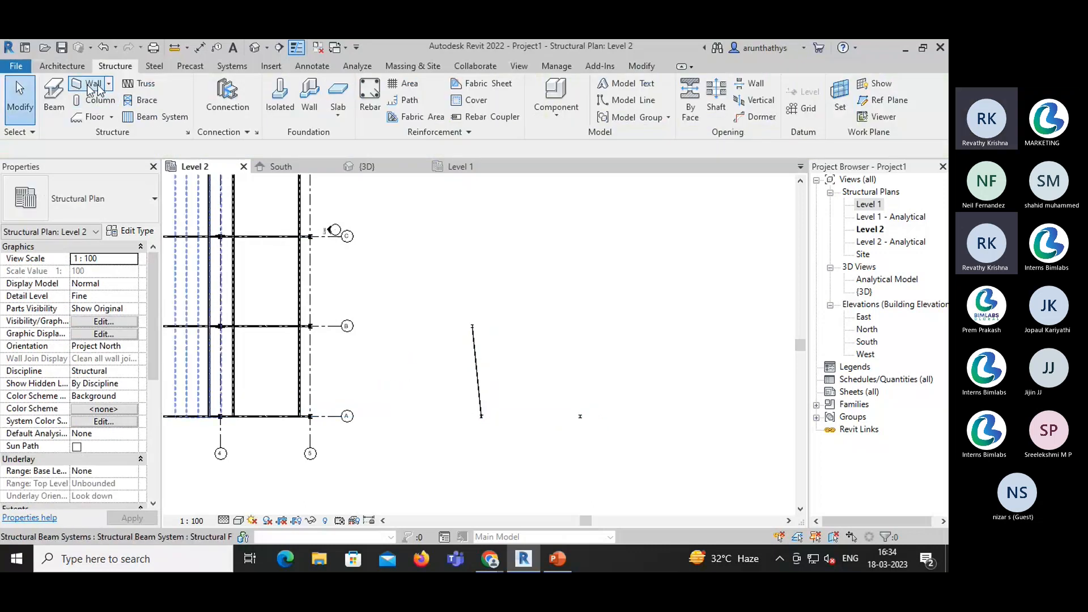
- Draw an RB42.86 beam between the two separate columns in line with grid A
{"action": "left_click", "coordinate": [53, 96]}
{"action": "left_click", "coordinate": [481, 417]}
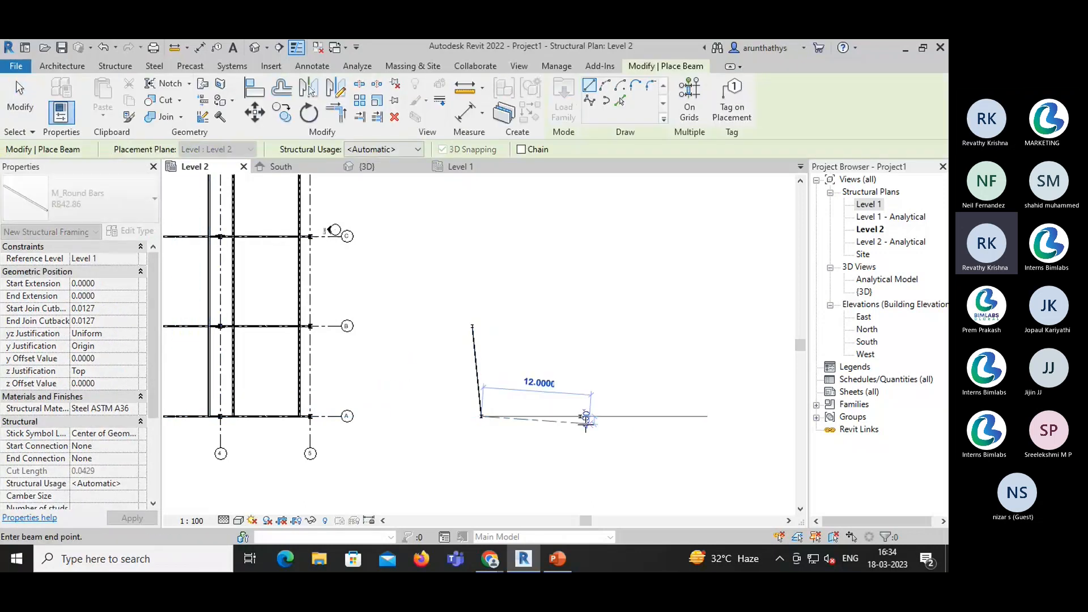
{"action": "left_click", "coordinate": [580, 416]}
{"action": "key", "text": "Escape"}
{"action": "key", "text": "Escape"}
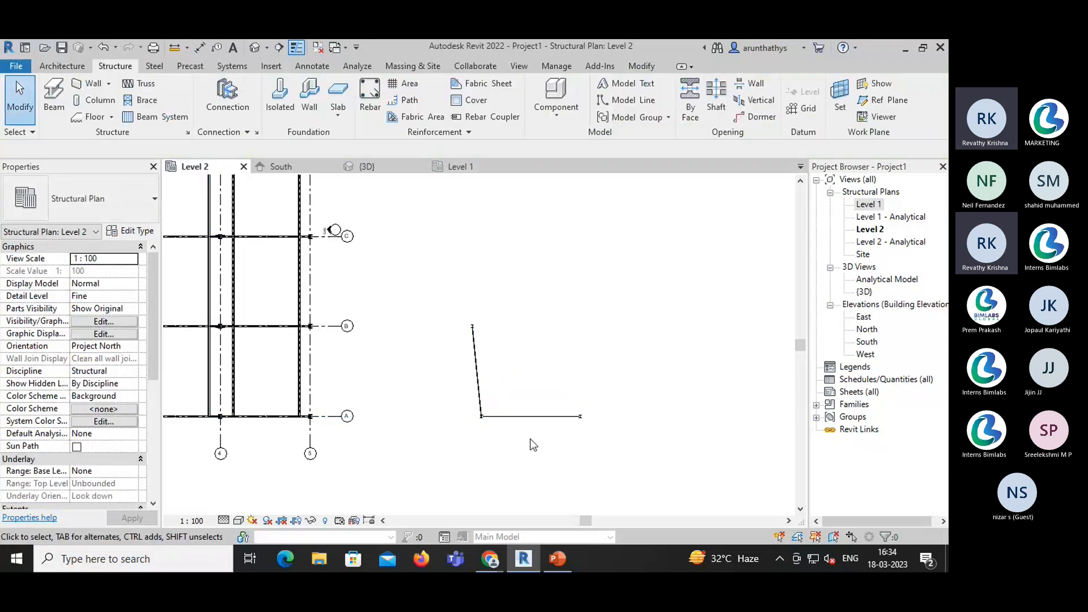
- In the 3D view, change the beam between the two separate grid A columns to the UB-Universal Beams type UB254x102x28
{"action": "scroll", "coordinate": [499, 436], "scroll_direction": "up", "scroll_amount": 5}
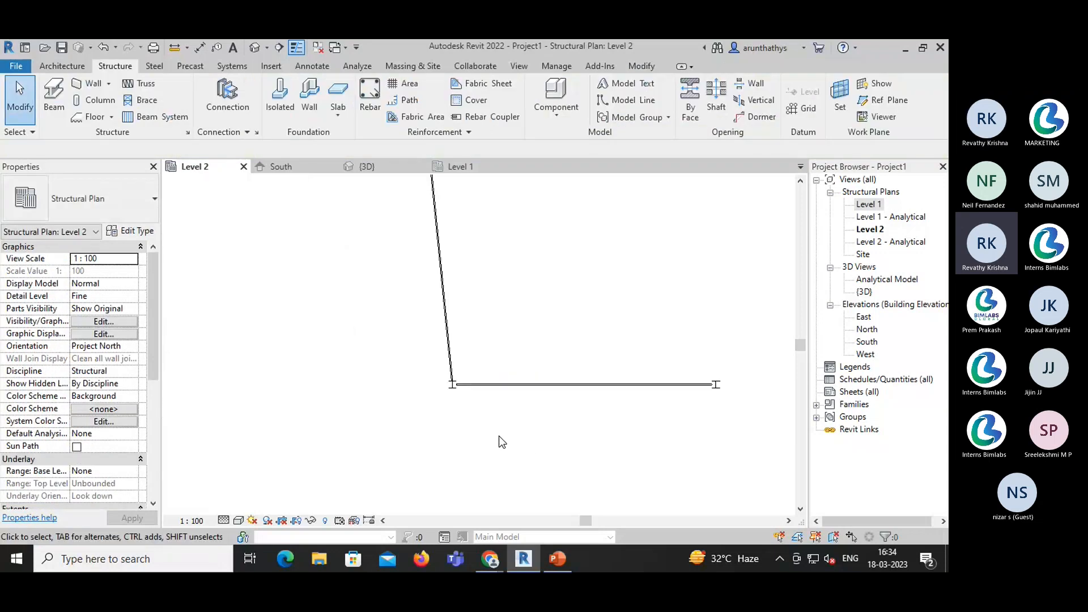
{"action": "left_click", "coordinate": [296, 167]}
{"action": "left_click", "coordinate": [367, 168]}
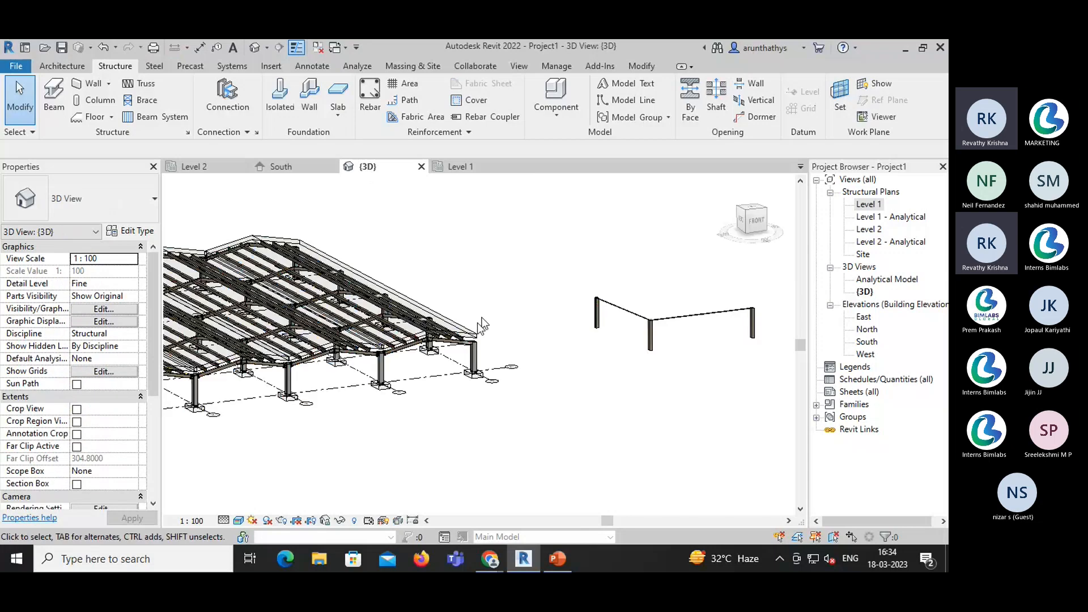
{"action": "scroll", "coordinate": [487, 347], "scroll_direction": "down", "scroll_amount": 2}
{"action": "middle_click_drag", "start_coordinate": [604, 344], "coordinate": [465, 375]}
{"action": "scroll", "coordinate": [465, 375], "scroll_direction": "up", "scroll_amount": 5}
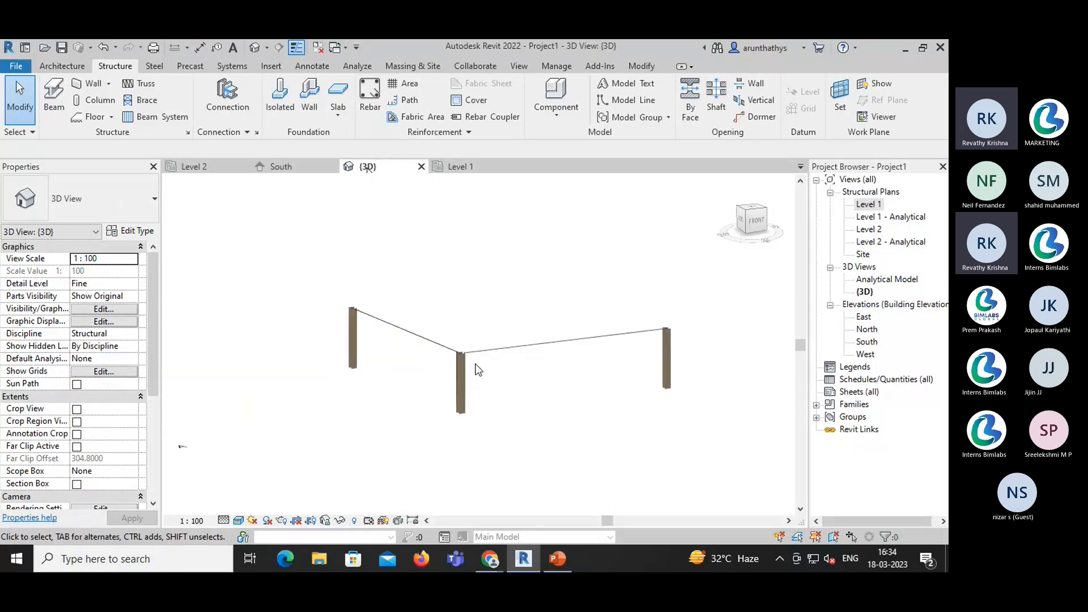
{"action": "left_click", "coordinate": [485, 344]}
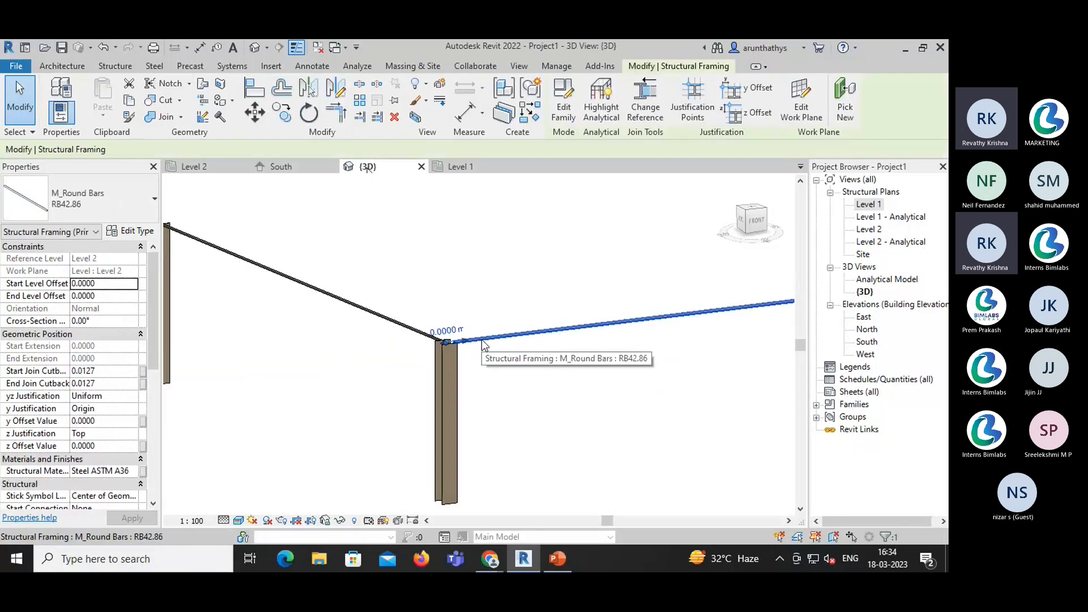
{"action": "left_click", "coordinate": [323, 291], "text": "ctrl"}
{"action": "left_click", "coordinate": [125, 214]}
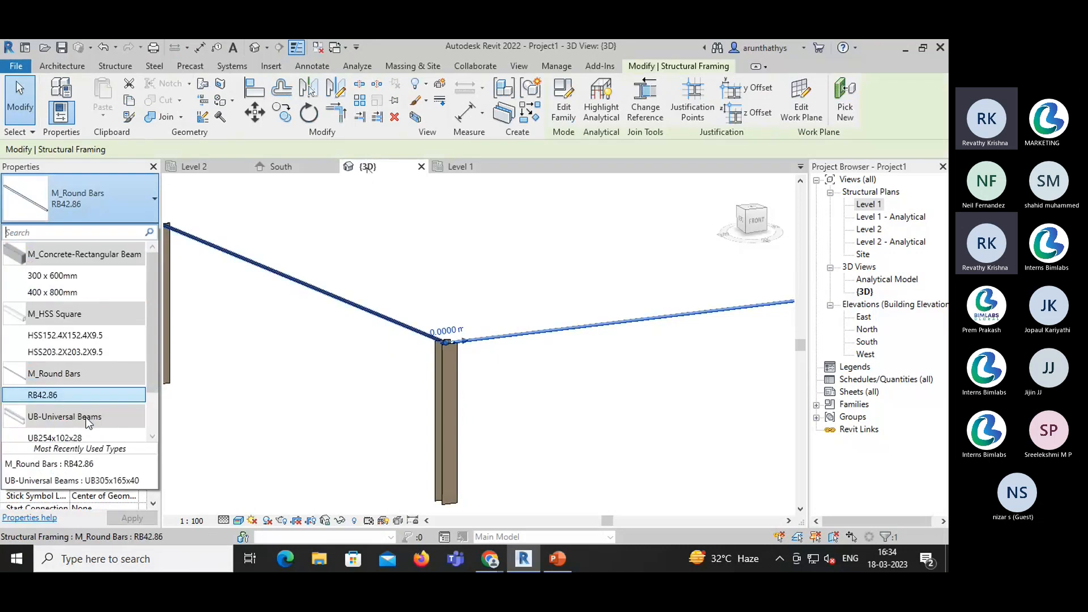
{"action": "left_click", "coordinate": [85, 438]}
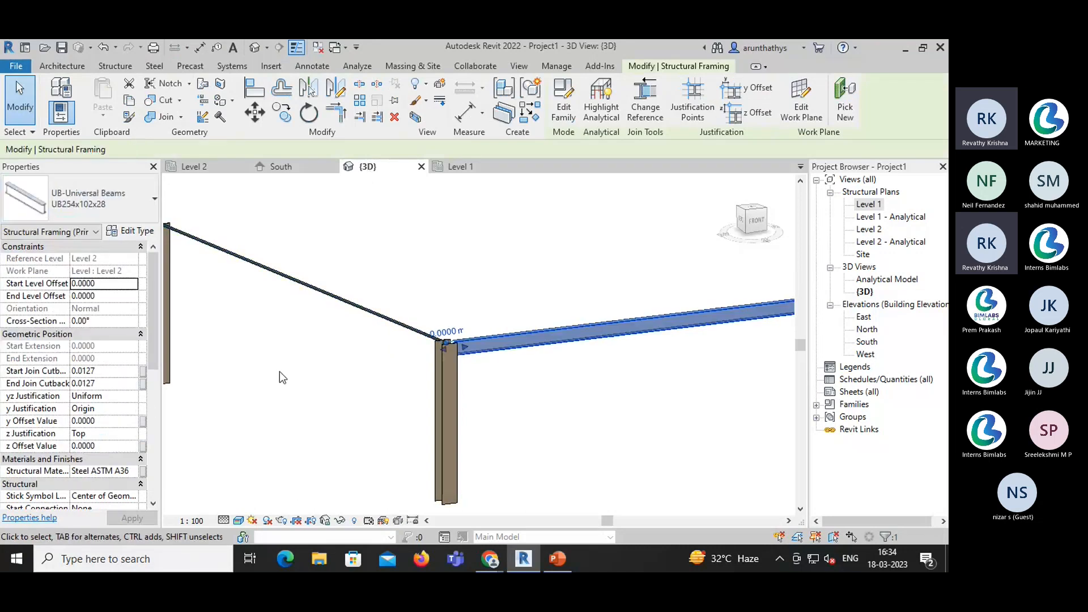
- Change the remaining round-bar beam between the separate columns in line with grids B and A to UB-Universal Beams UB254x102x28
{"action": "left_click", "coordinate": [295, 279]}
{"action": "left_click", "coordinate": [85, 204]}
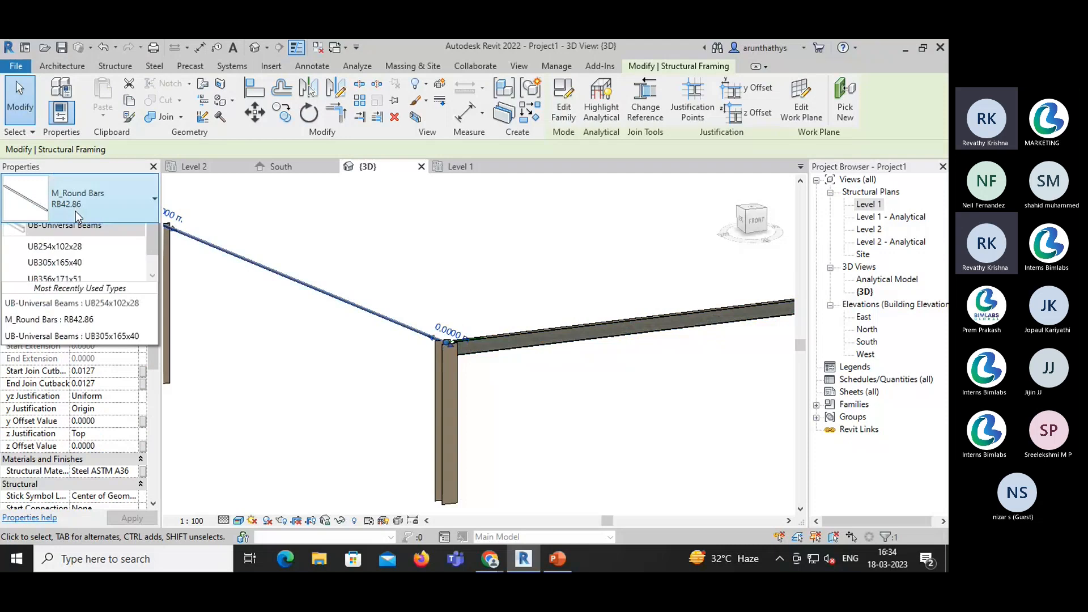
{"action": "left_click", "coordinate": [74, 390]}
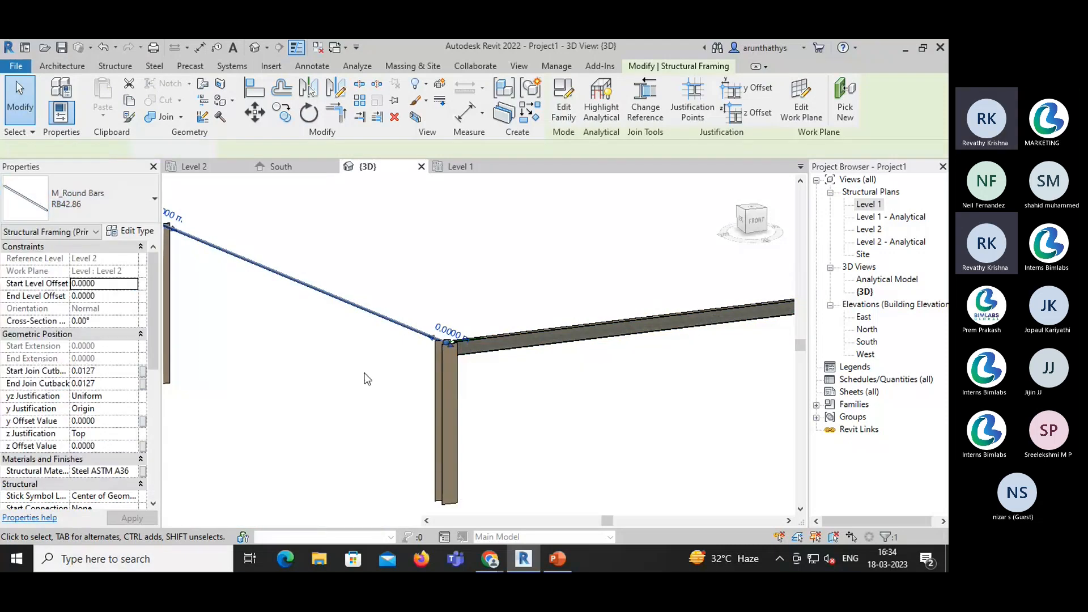
{"action": "left_click", "coordinate": [397, 375]}
- Apply a Miter cut between the two UB254x102x28 beams that meet at the shared corner column
{"action": "scroll", "coordinate": [393, 348], "scroll_direction": "up", "scroll_amount": 2}
{"action": "scroll", "coordinate": [476, 342], "scroll_direction": "up", "scroll_amount": 3}
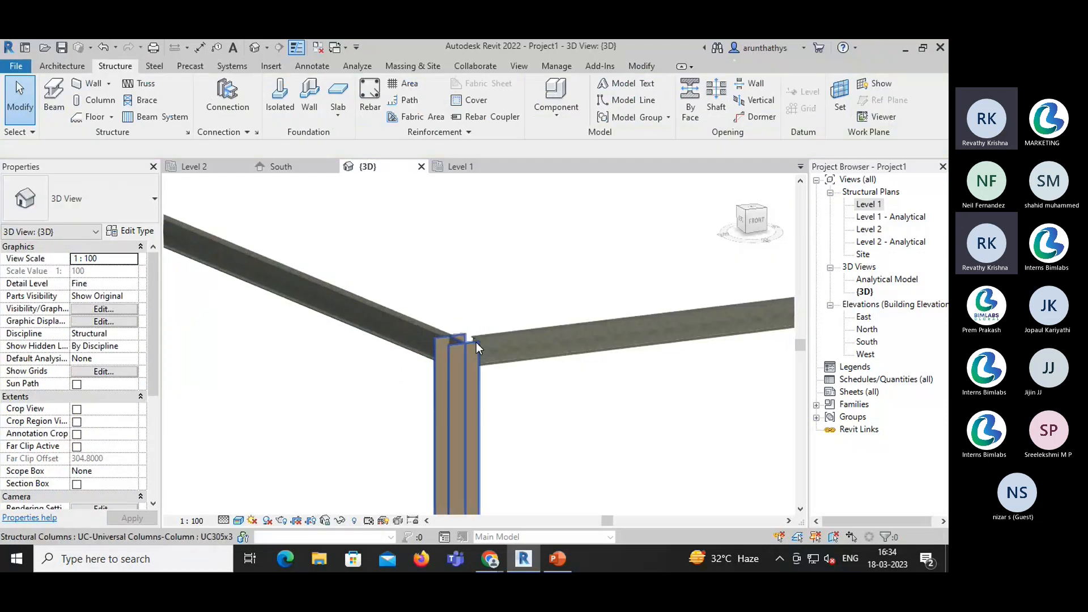
{"action": "scroll", "coordinate": [460, 344], "scroll_direction": "up", "scroll_amount": 1}
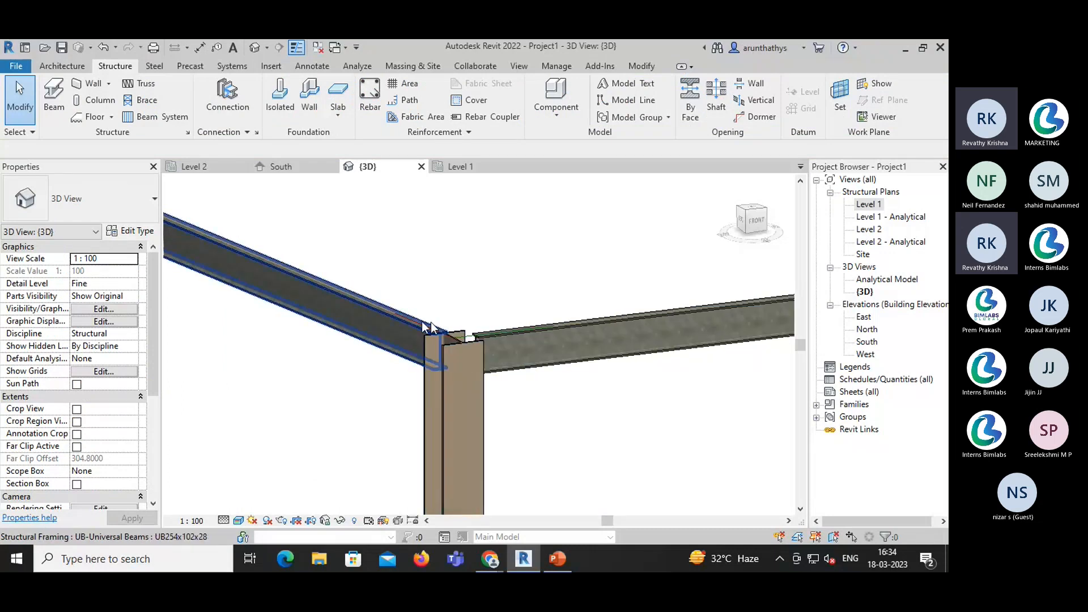
{"action": "scroll", "coordinate": [426, 331], "scroll_direction": "up", "scroll_amount": 1}
{"action": "scroll", "coordinate": [425, 326], "scroll_direction": "up", "scroll_amount": 1}
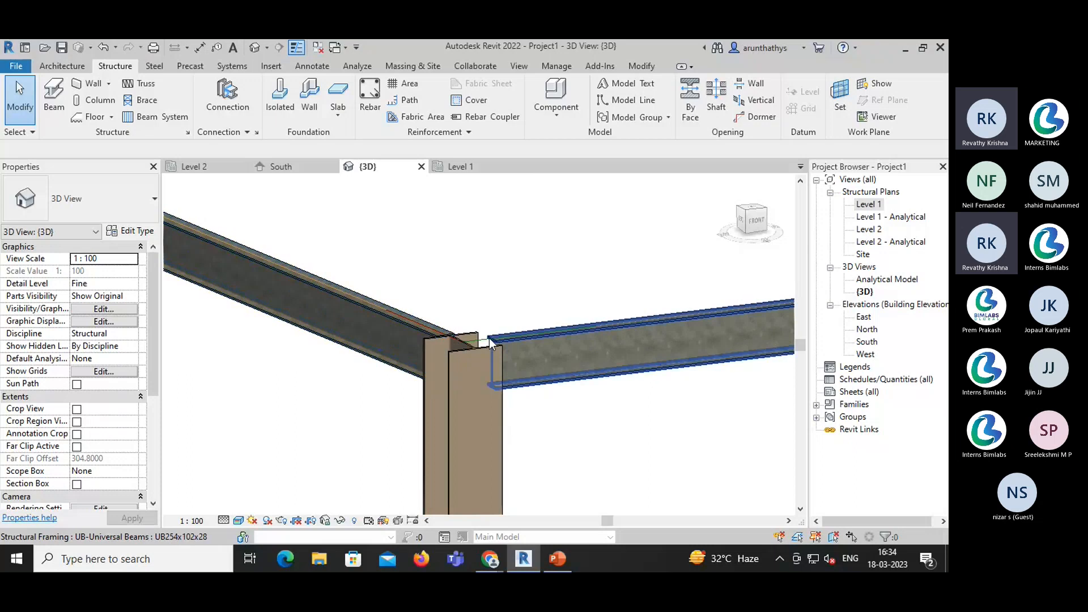
{"action": "left_click", "coordinate": [165, 67]}
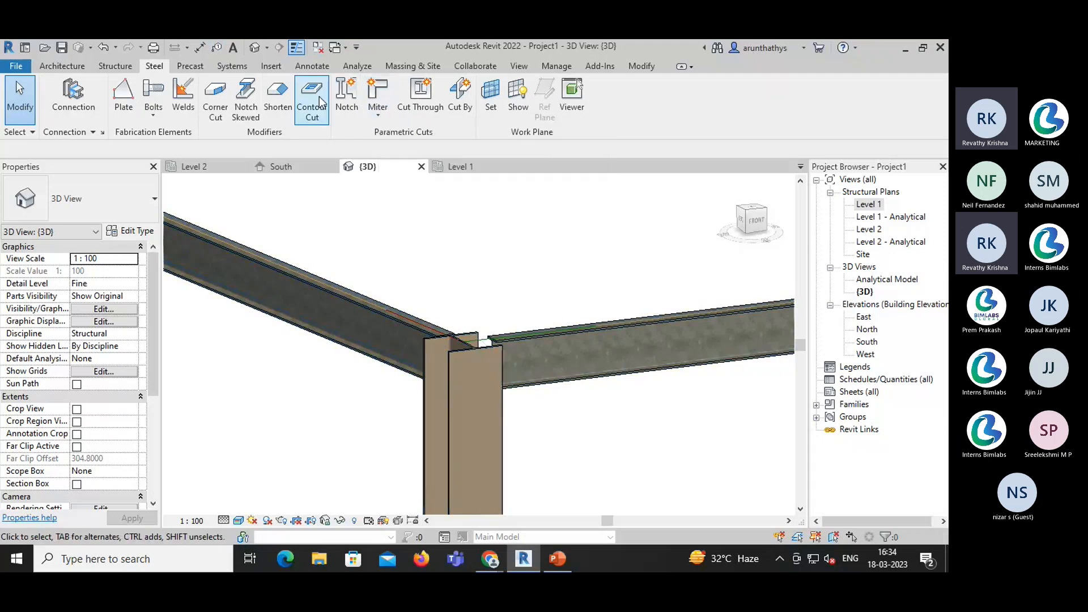
{"action": "left_click", "coordinate": [378, 97]}
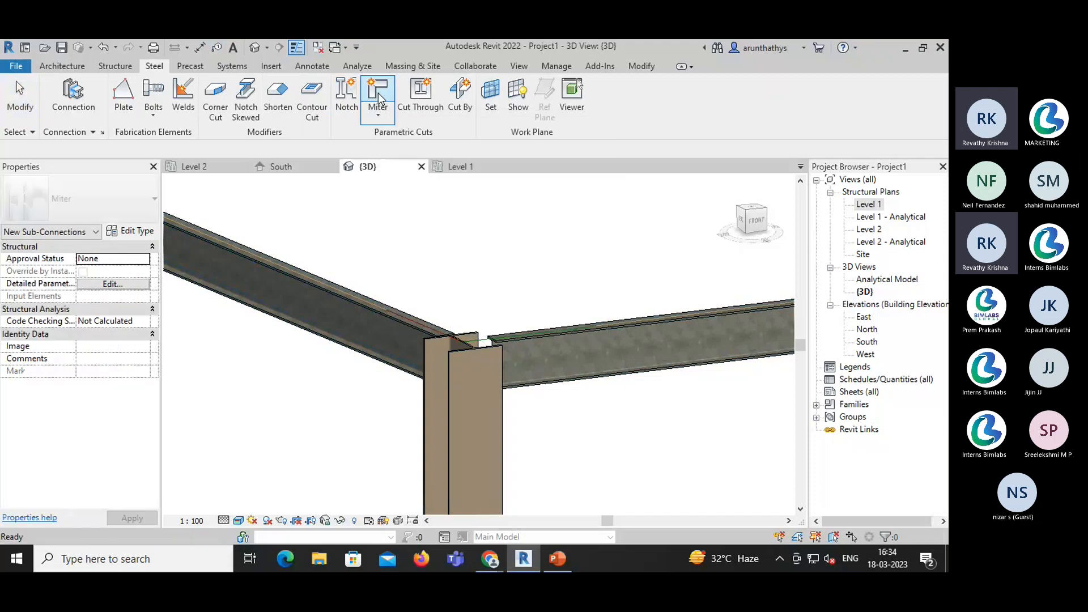
{"action": "left_click", "coordinate": [403, 318]}
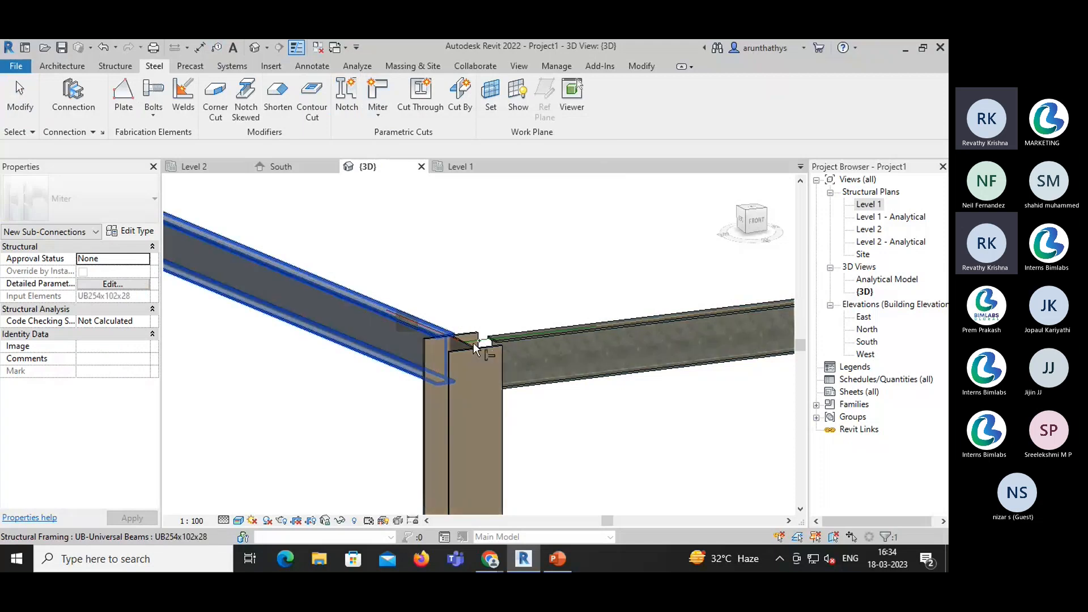
{"action": "left_click", "coordinate": [519, 339]}
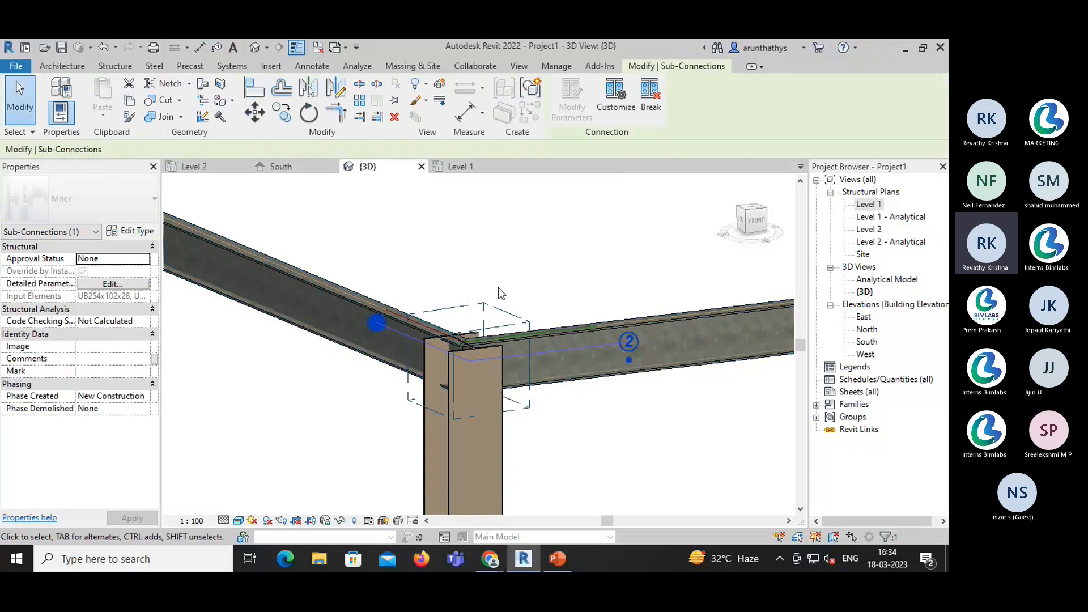
{"action": "key", "text": "Escape"}
- Examine the mitered beam corner in the 3D view and the Level 2 plan
{"action": "scroll", "coordinate": [462, 347], "scroll_direction": "up", "scroll_amount": 3}
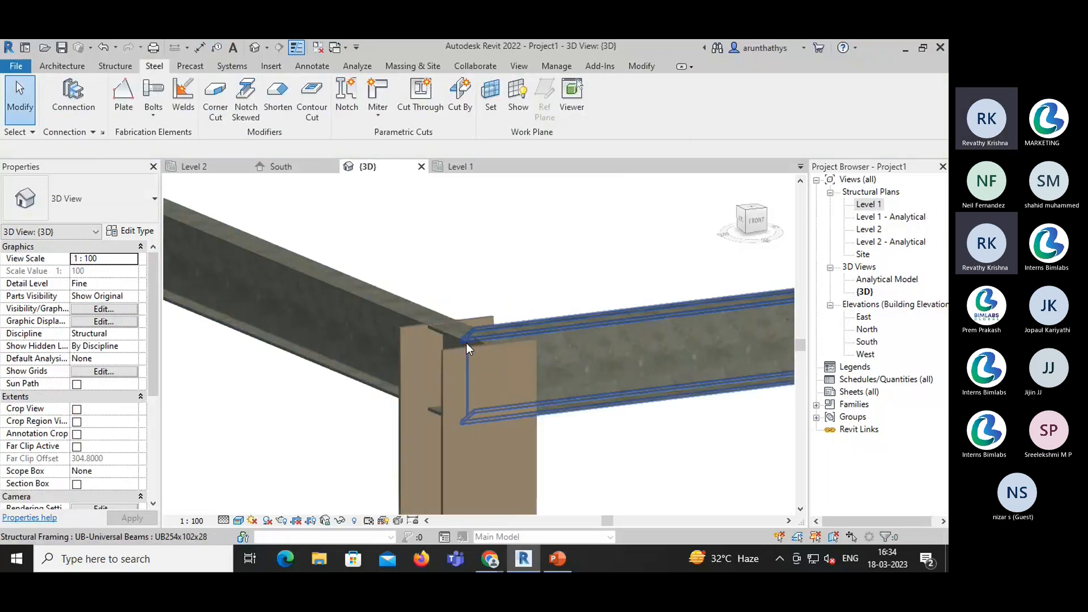
{"action": "left_click", "coordinate": [195, 167]}
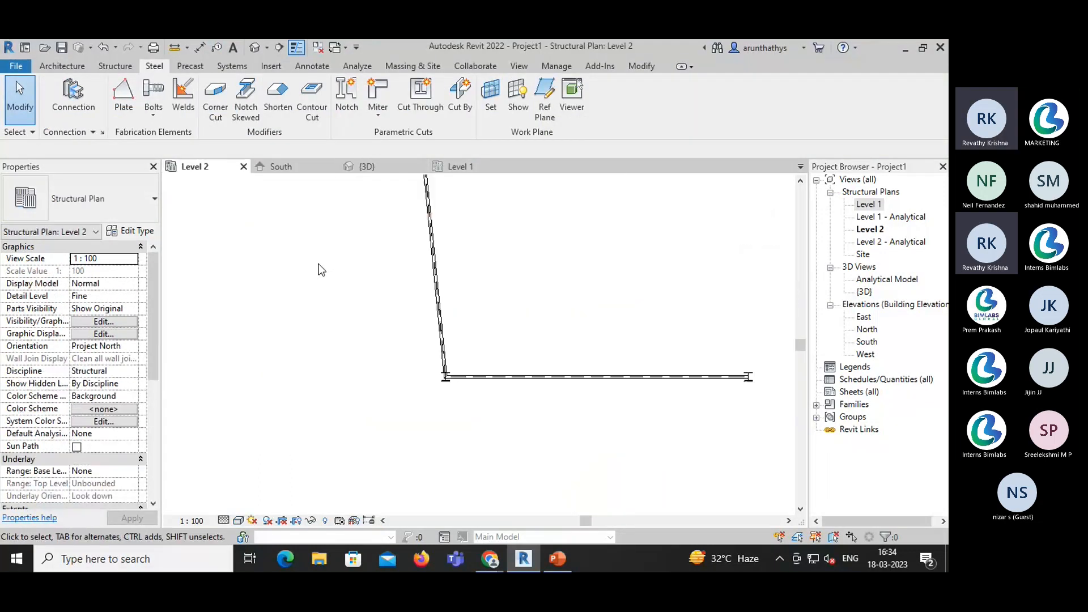
{"action": "scroll", "coordinate": [458, 380], "scroll_direction": "up", "scroll_amount": 5}
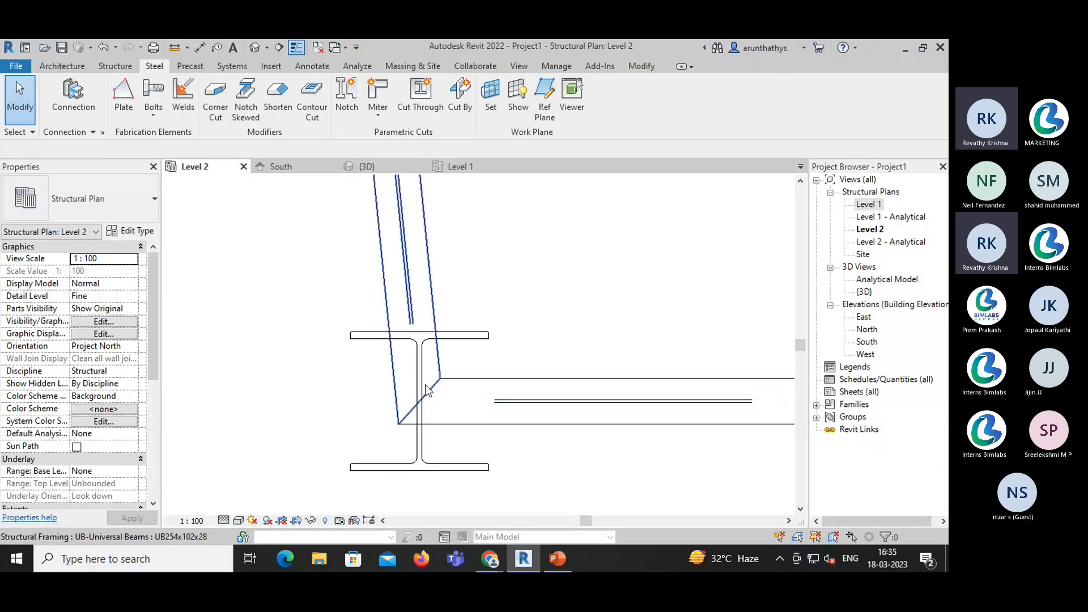
{"action": "left_click", "coordinate": [305, 165]}
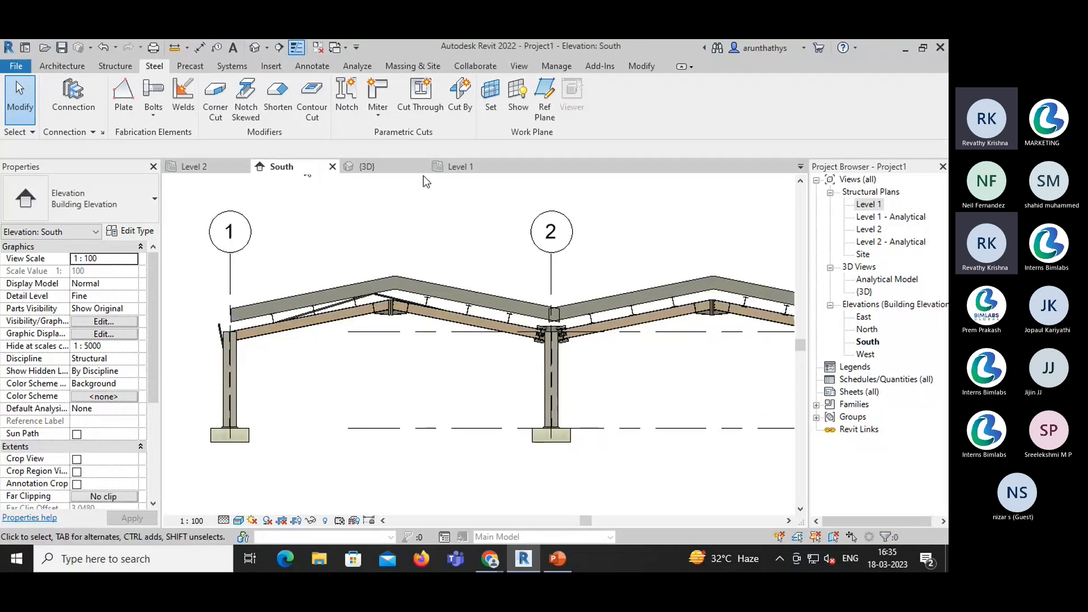
{"action": "left_click", "coordinate": [366, 166]}
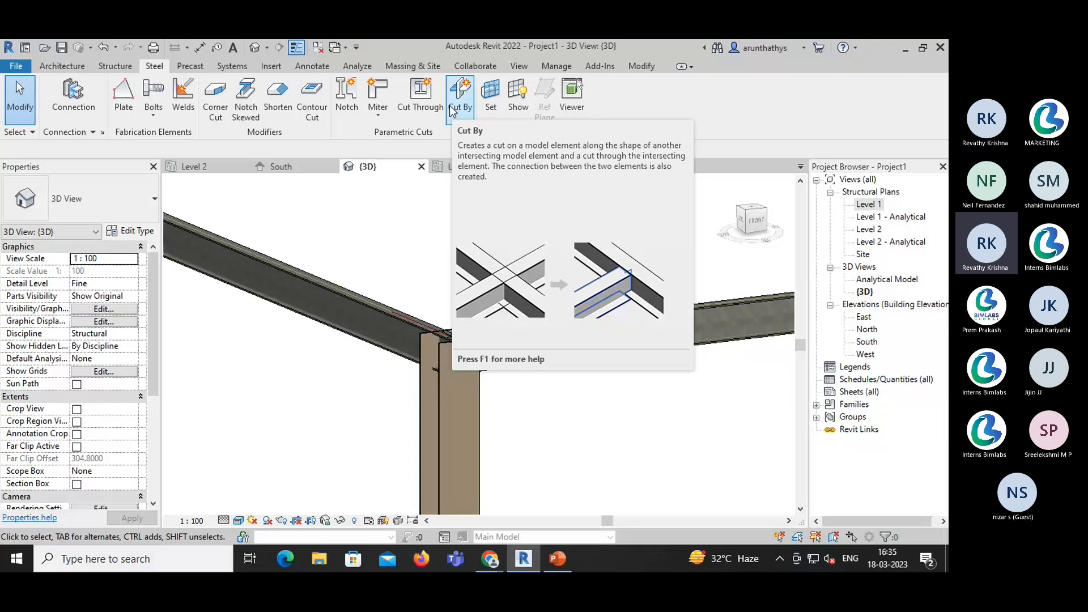
{"action": "scroll", "coordinate": [419, 303], "scroll_direction": "down", "scroll_amount": 5}
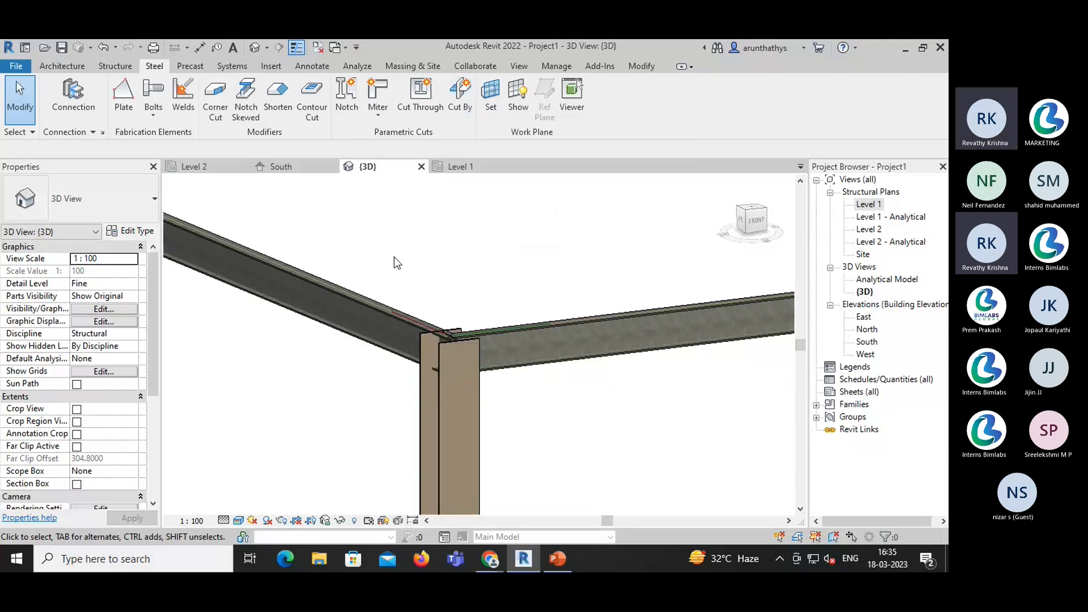
{"action": "scroll", "coordinate": [419, 303], "scroll_direction": "down", "scroll_amount": 2}
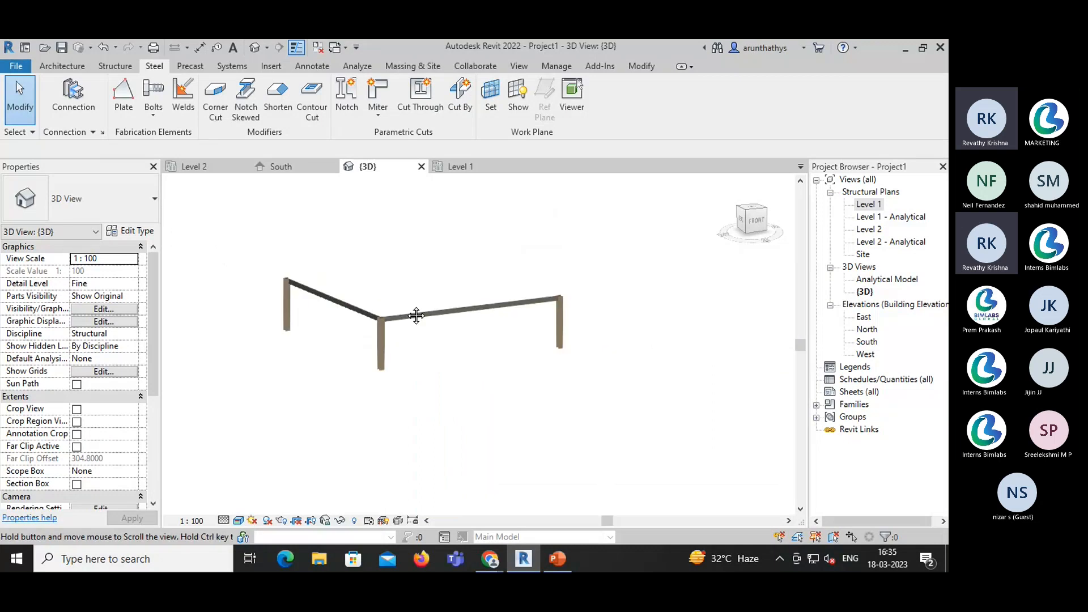
{"action": "middle_click_drag", "start_coordinate": [415, 313], "coordinate": [360, 291]}
- In the Level 2 plan, draw a horizontal RB42.86 beam about 6.5 m long from the grid B column, away from the building
{"action": "left_click", "coordinate": [214, 170]}
{"action": "scroll", "coordinate": [446, 373], "scroll_direction": "up", "scroll_amount": 3}
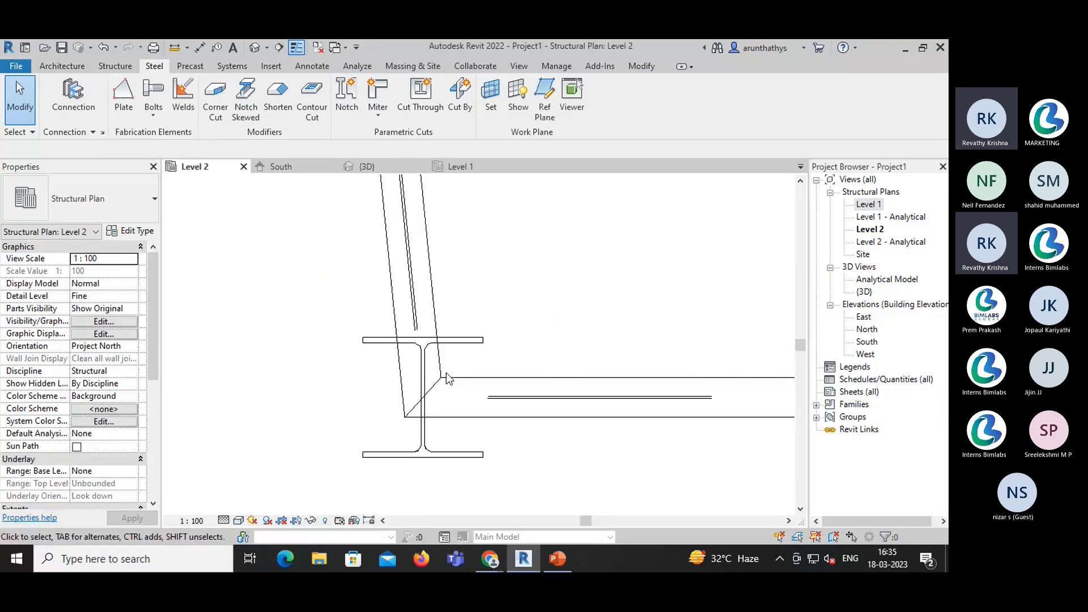
{"action": "scroll", "coordinate": [446, 375], "scroll_direction": "down", "scroll_amount": 5}
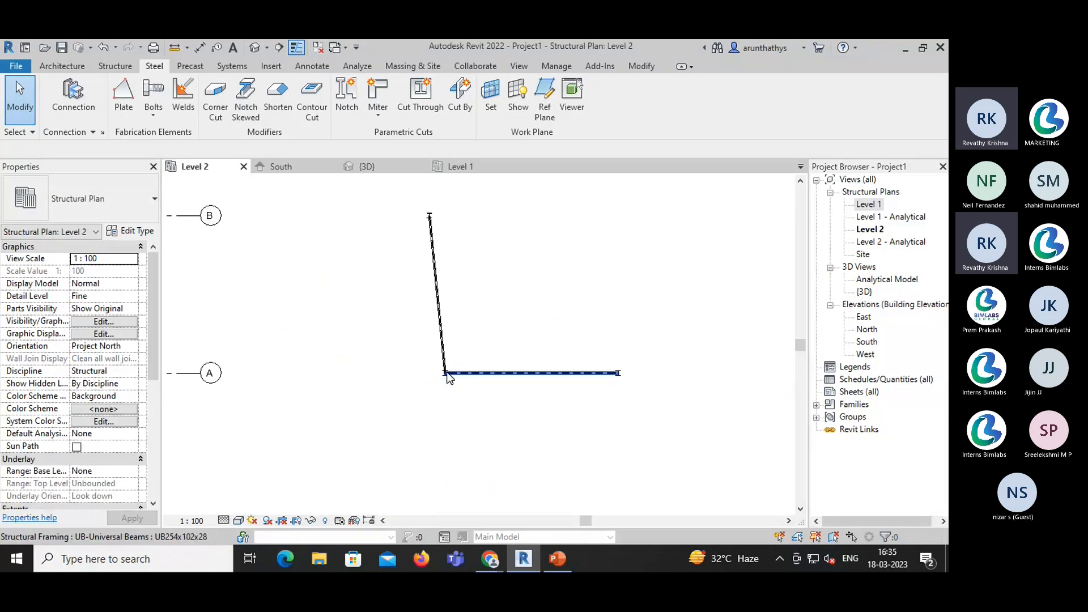
{"action": "scroll", "coordinate": [445, 363], "scroll_direction": "up", "scroll_amount": 4}
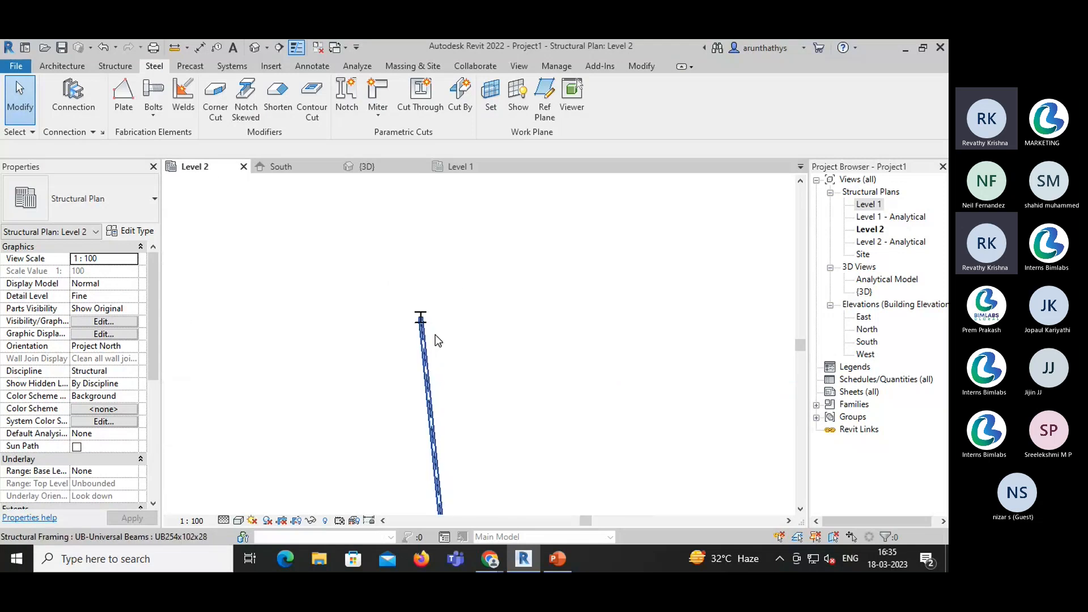
{"action": "left_click", "coordinate": [115, 66]}
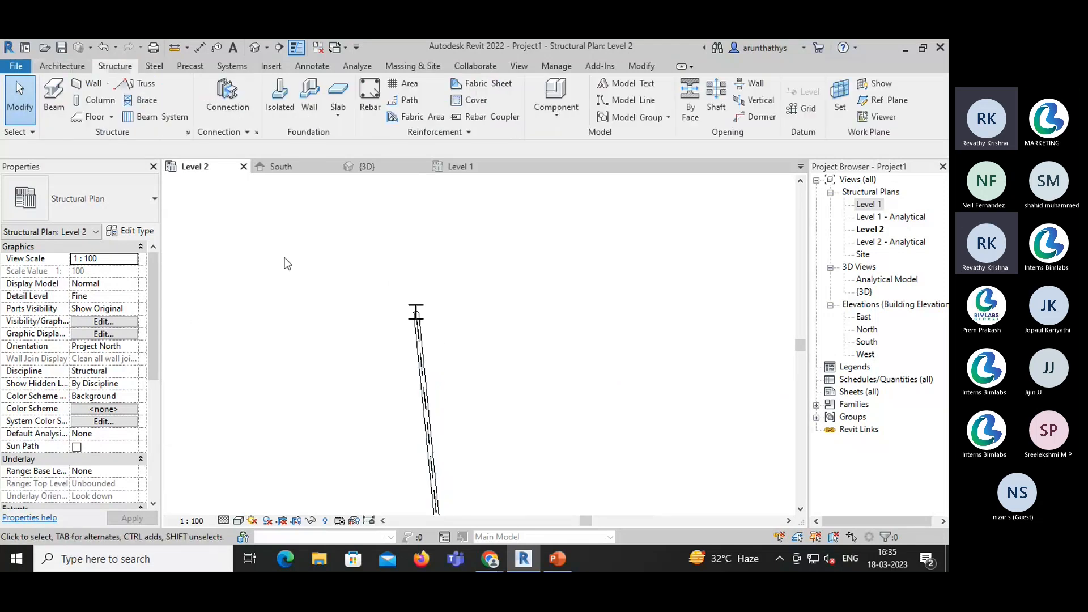
{"action": "left_click", "coordinate": [586, 179]}
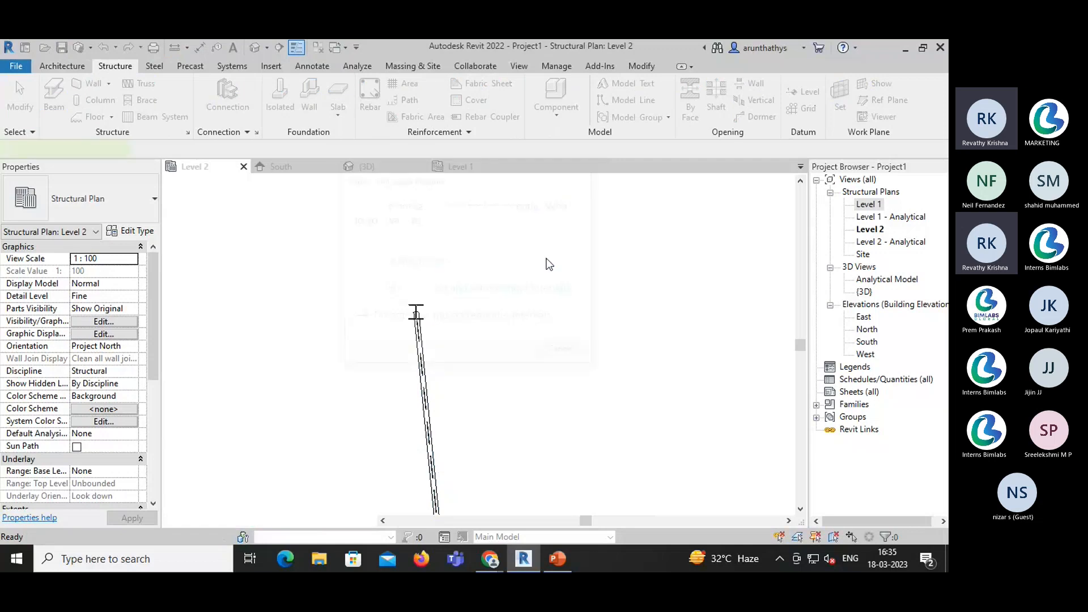
{"action": "key", "text": "b"}
{"action": "key", "text": "m"}
{"action": "left_click", "coordinate": [416, 312]}
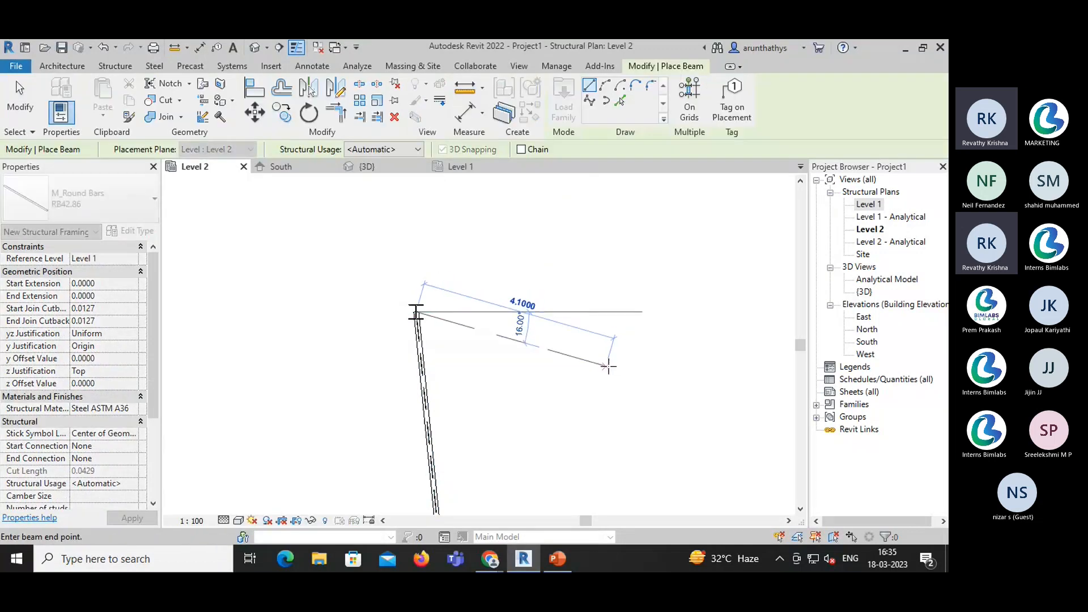
{"action": "middle_click_drag", "start_coordinate": [607, 366], "coordinate": [498, 332]}
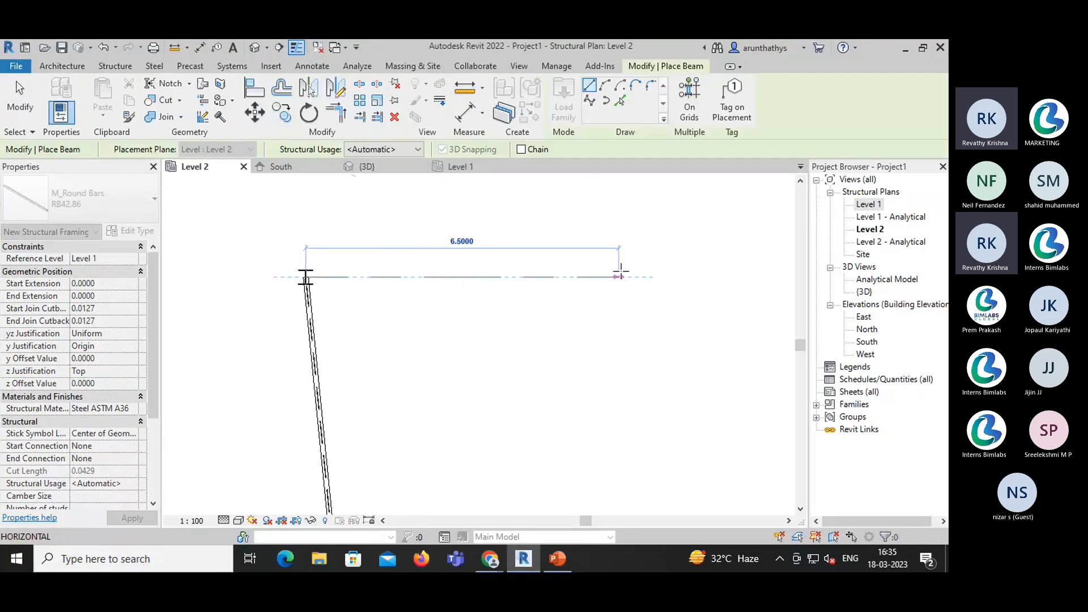
{"action": "left_click", "coordinate": [620, 275]}
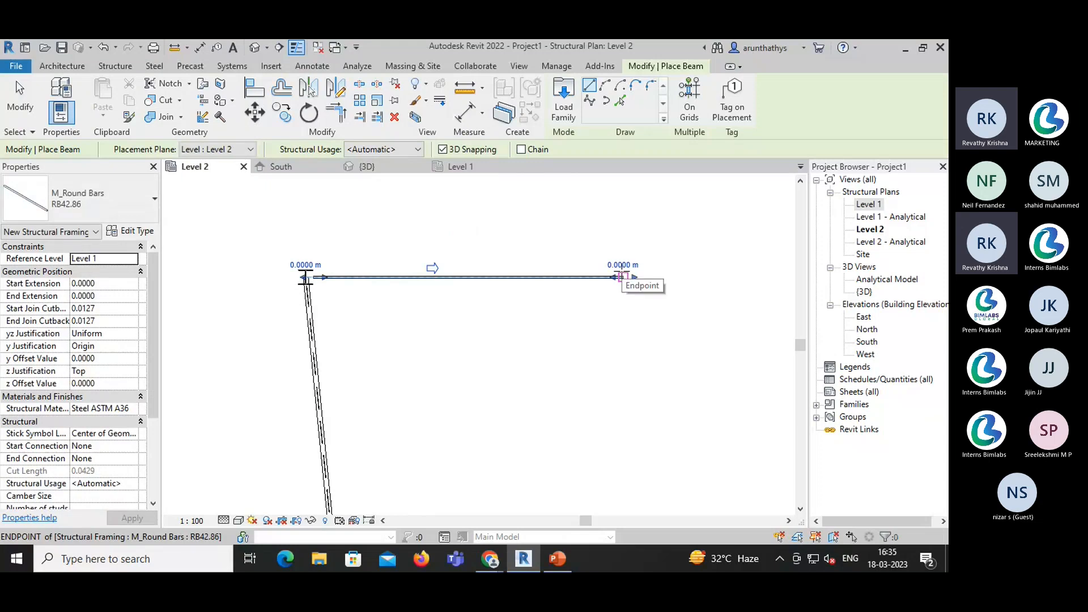
- Change the new horizontal beam at the grid B column to UB-Universal Beams UB254x102x28
{"action": "left_click", "coordinate": [154, 198]}
{"action": "left_click", "coordinate": [34, 385]}
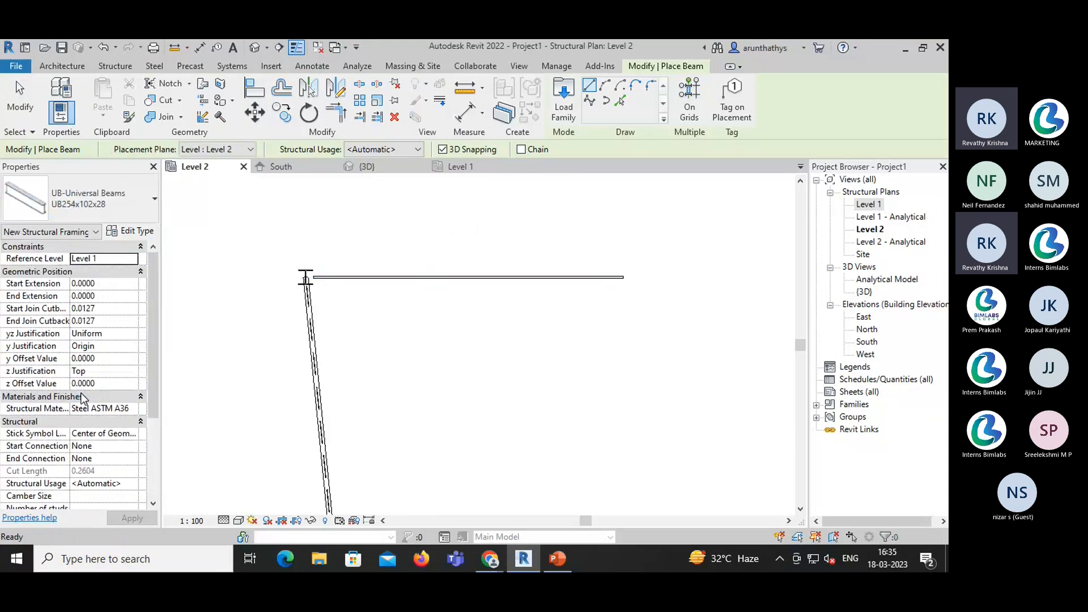
{"action": "key", "text": "Escape"}
{"action": "key", "text": "Escape"}
{"action": "left_click", "coordinate": [374, 277]}
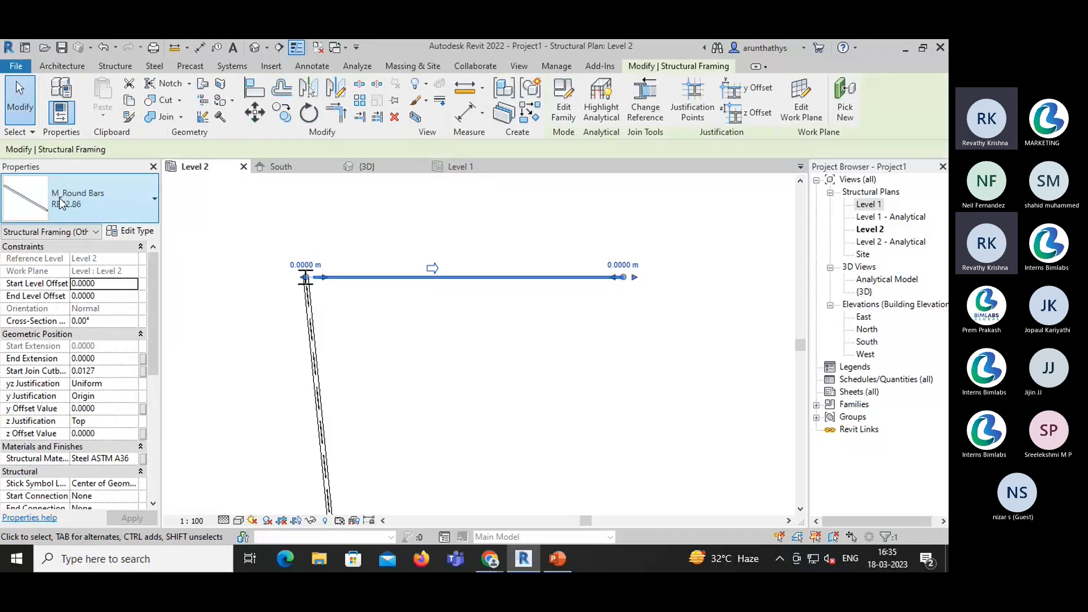
{"action": "left_click", "coordinate": [154, 198]}
{"action": "left_click", "coordinate": [88, 390]}
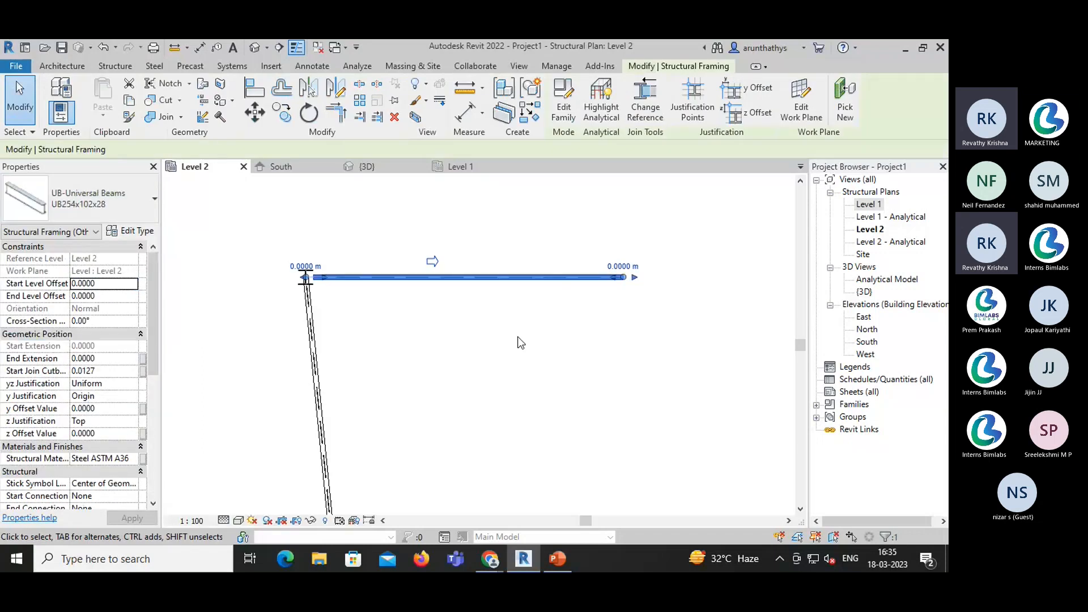
- Place a UC305x305x97 column at the free end of the new horizontal beam
{"action": "left_click", "coordinate": [115, 66]}
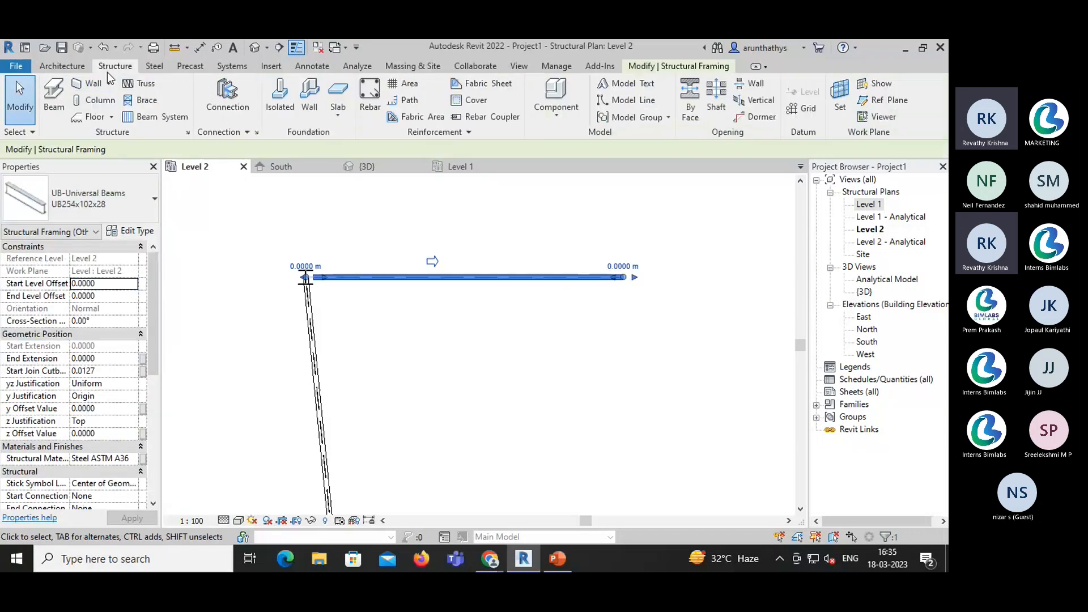
{"action": "left_click", "coordinate": [93, 100]}
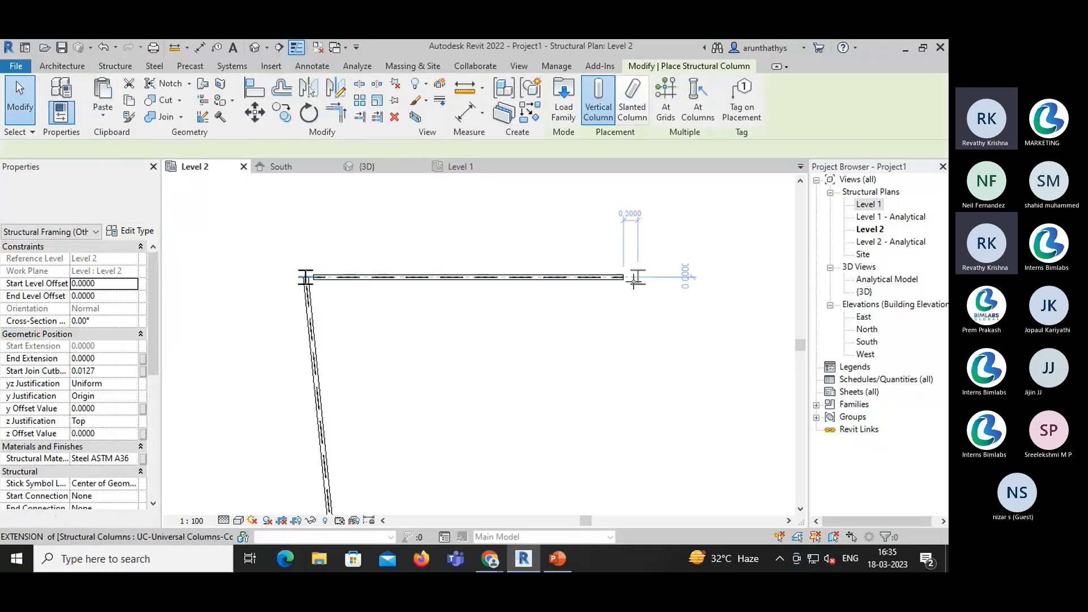
{"action": "left_click", "coordinate": [625, 277]}
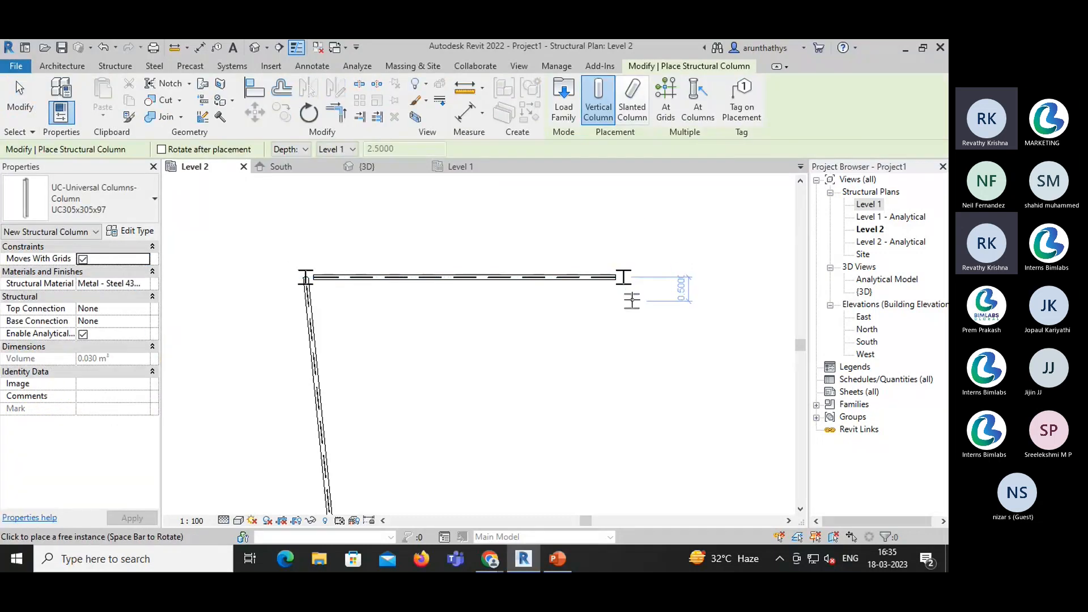
{"action": "key", "text": "Escape"}
{"action": "key", "text": "Escape"}
{"action": "scroll", "coordinate": [532, 293], "scroll_direction": "down", "scroll_amount": 4}
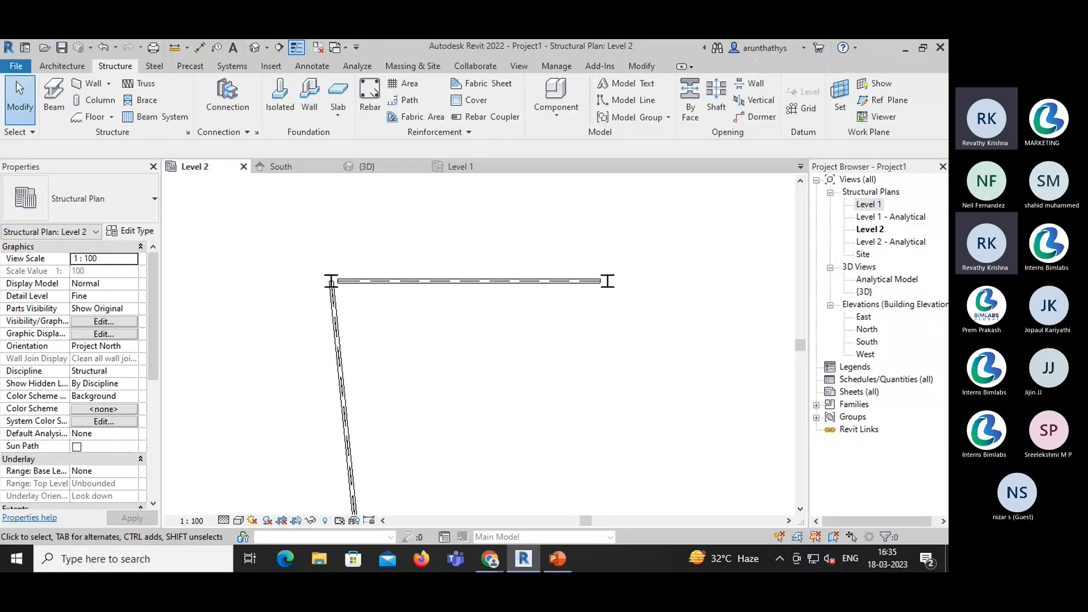
{"action": "middle_click_drag", "start_coordinate": [526, 336], "coordinate": [372, 273]}
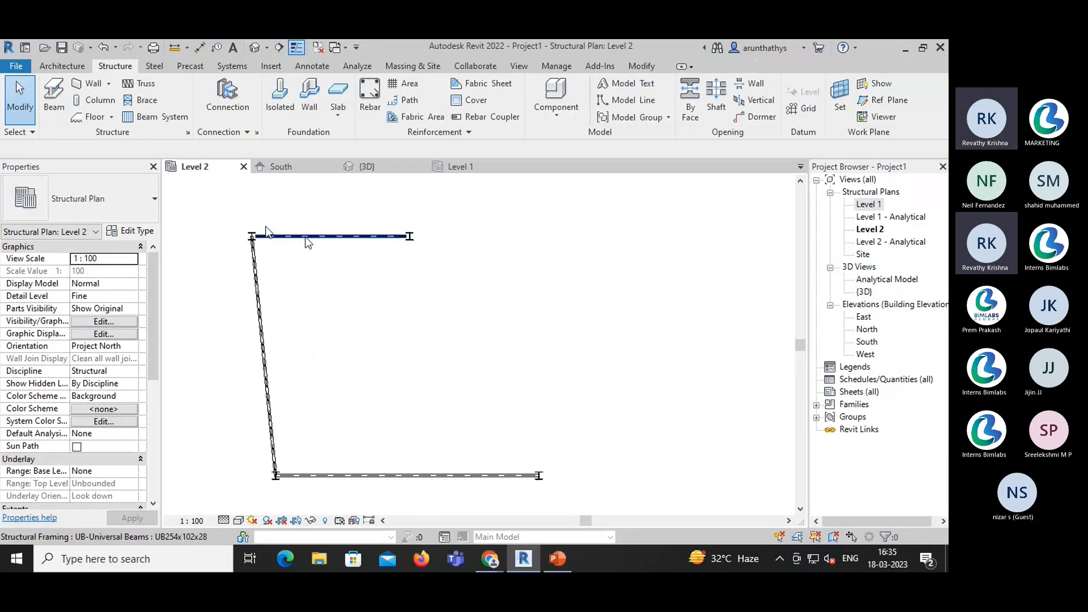
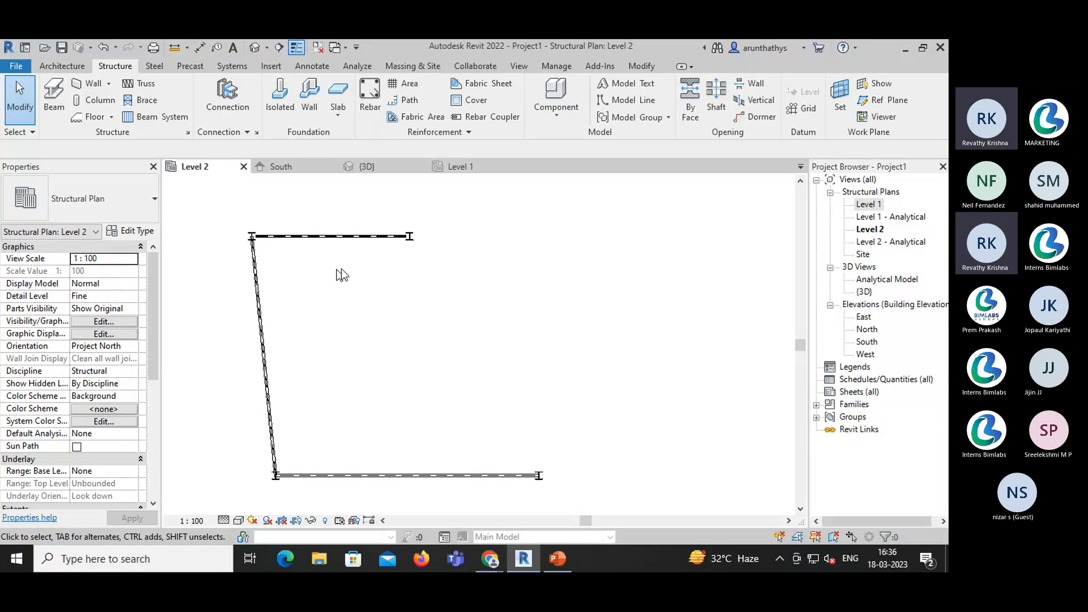
- Delete all the separate demonstration columns and beams, including their miter connection, from the Level 2 plan
{"action": "left_click_drag", "start_coordinate": [224, 198], "coordinate": [583, 488]}
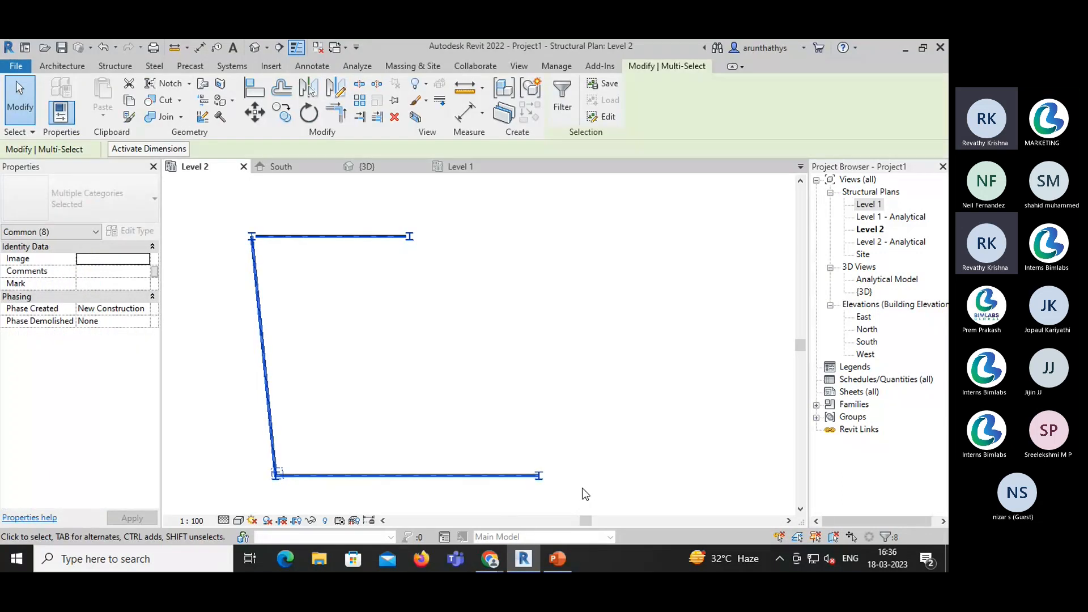
{"action": "key", "text": "Delete"}
{"action": "key", "text": "ctrl+z"}
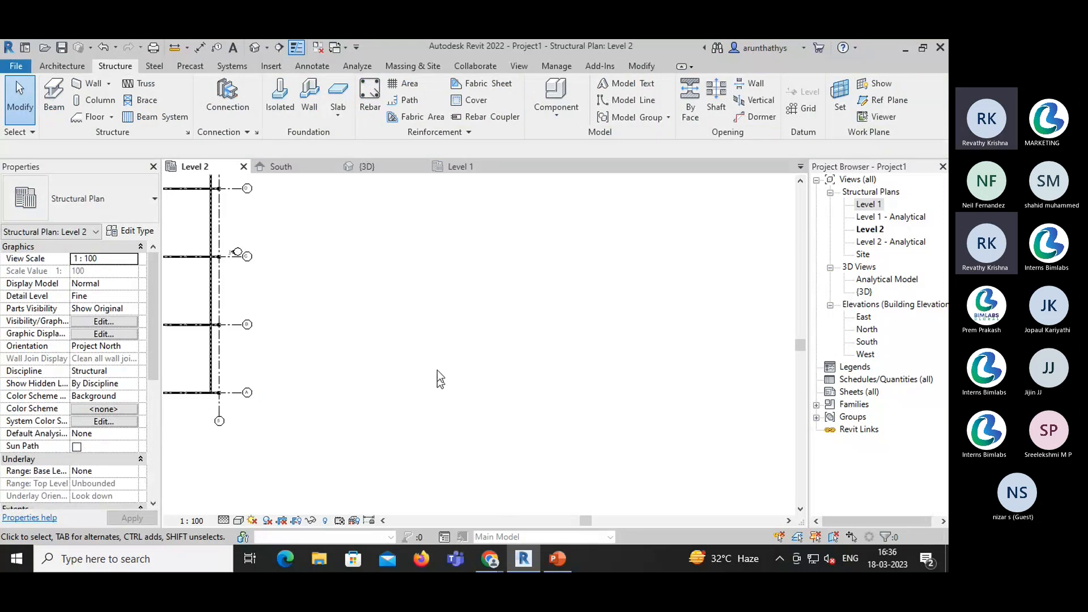
- In the Level 2 plan, place three UC305x305x97 columns on the extensions of grids C, B and A, about 31 m beyond grid 5
{"action": "left_click", "coordinate": [93, 100]}
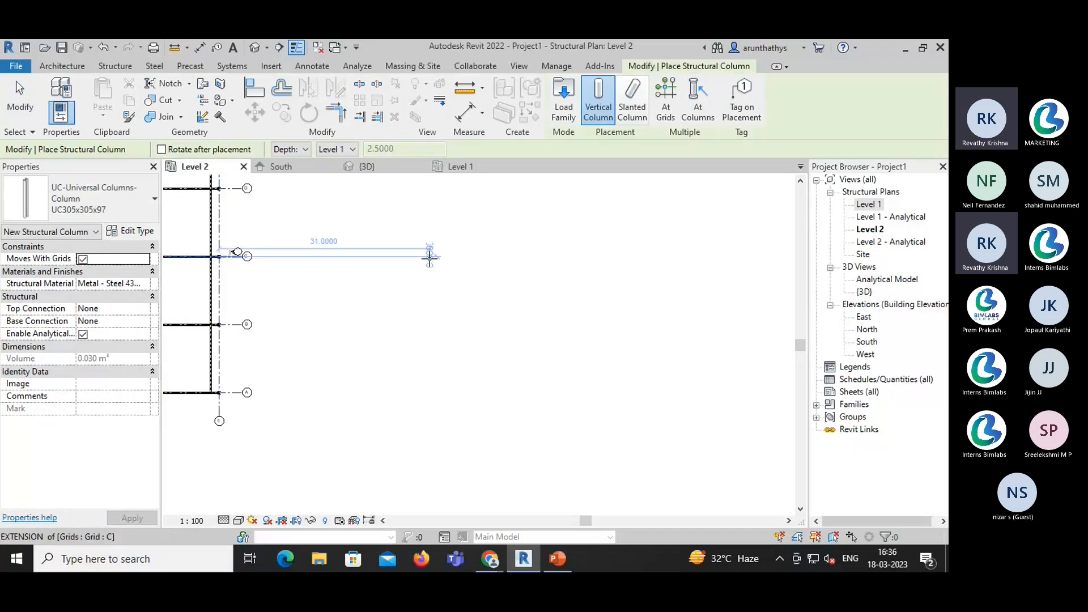
{"action": "left_click", "coordinate": [430, 256]}
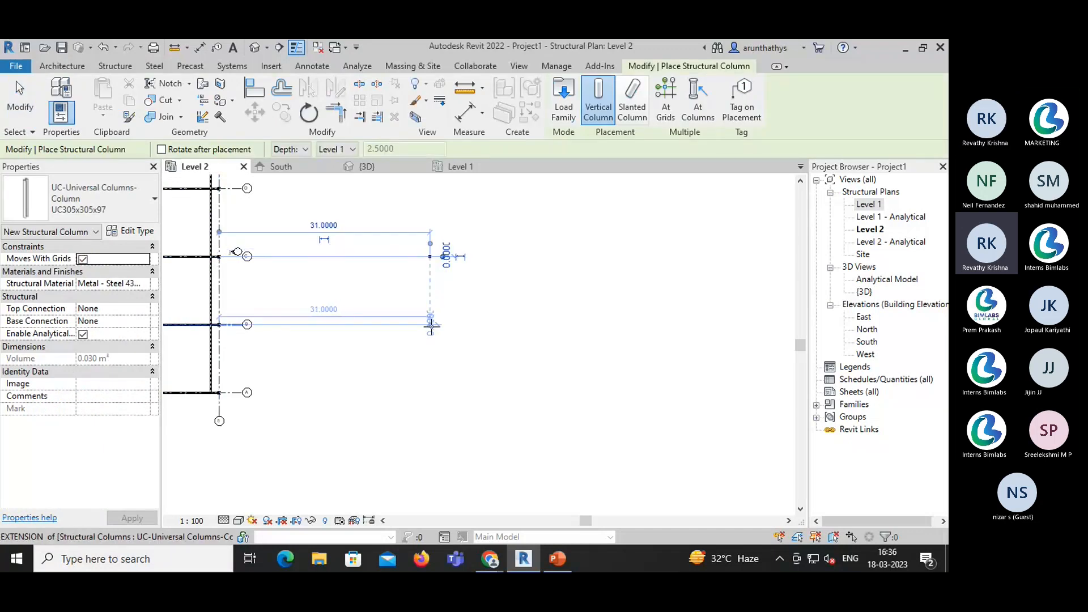
{"action": "left_click", "coordinate": [431, 324]}
{"action": "left_click", "coordinate": [437, 392]}
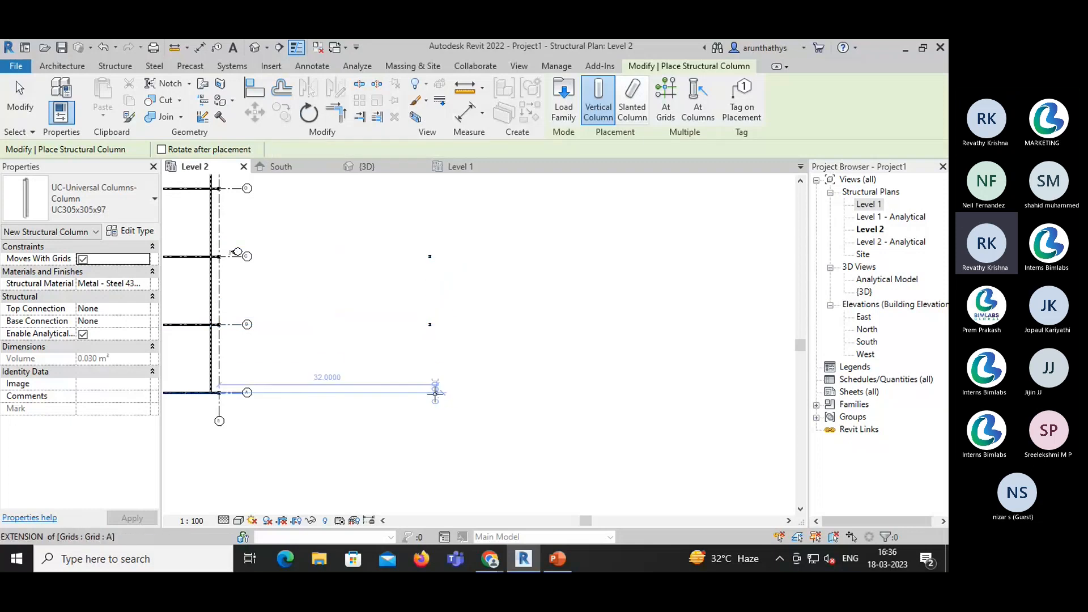
{"action": "key", "text": "Escape"}
{"action": "key", "text": "Escape"}
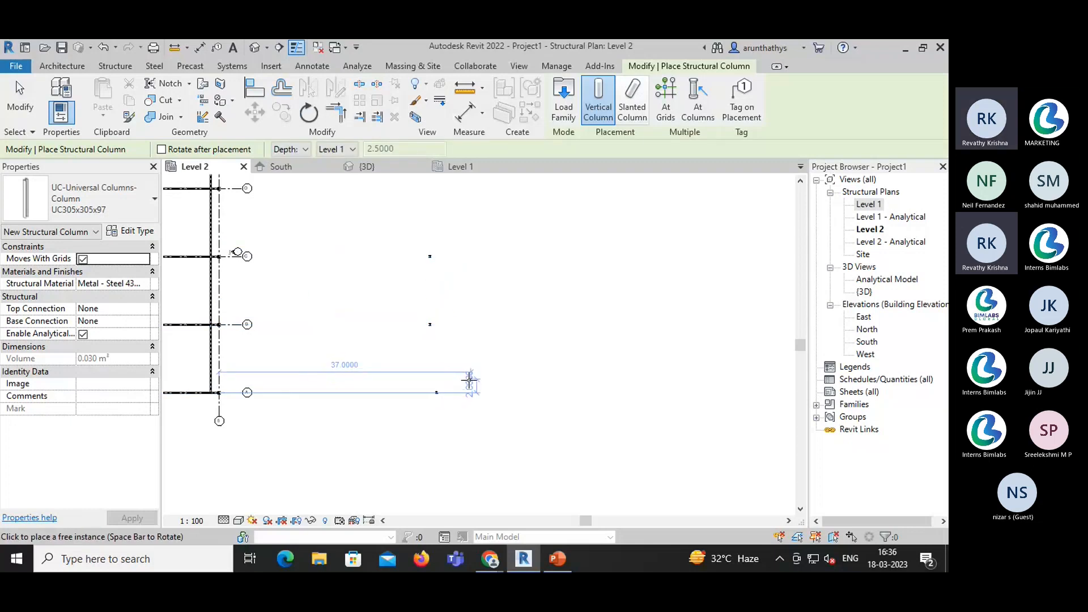
- Remove the three new columns by undoing their placement and deleting the remaining one on grid C
{"action": "left_click_drag", "start_coordinate": [411, 240], "coordinate": [453, 433]}
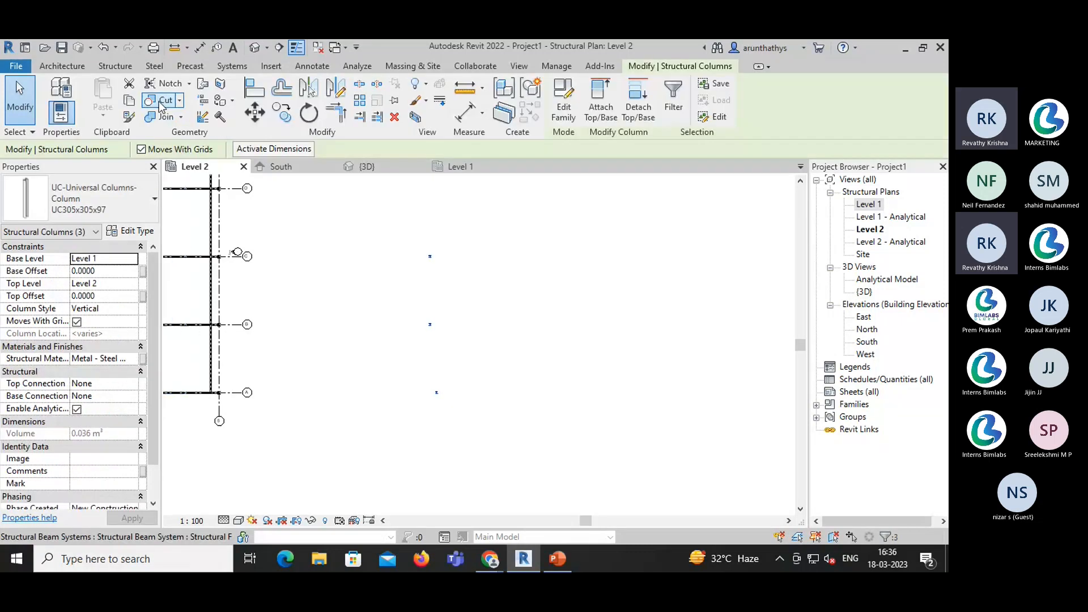
{"action": "key", "text": "Escape"}
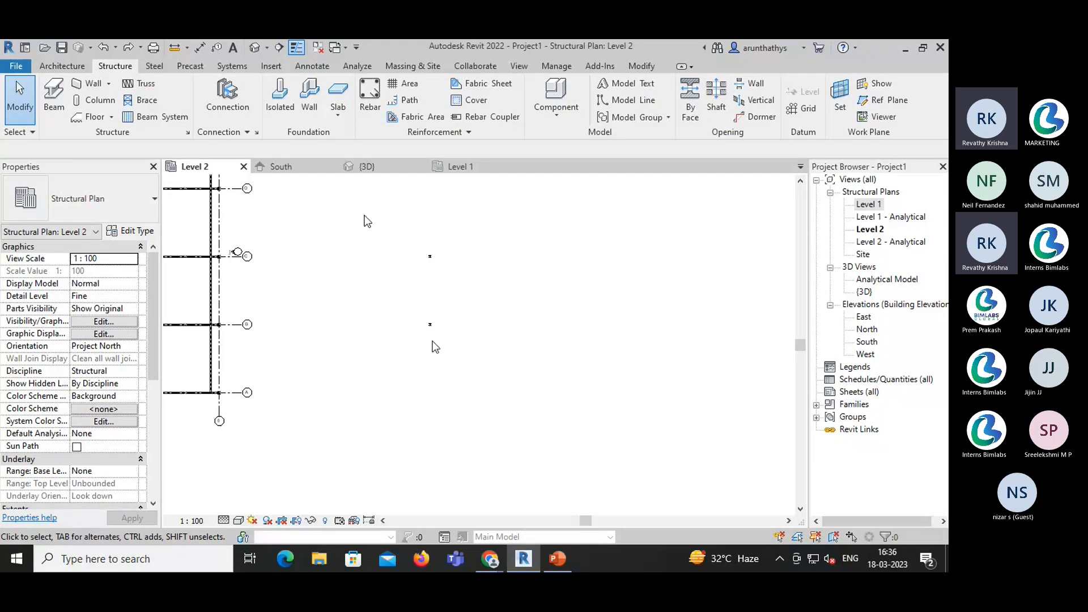
{"action": "key", "text": "ctrl+z"}
{"action": "left_click_drag", "start_coordinate": [413, 236], "coordinate": [450, 273]}
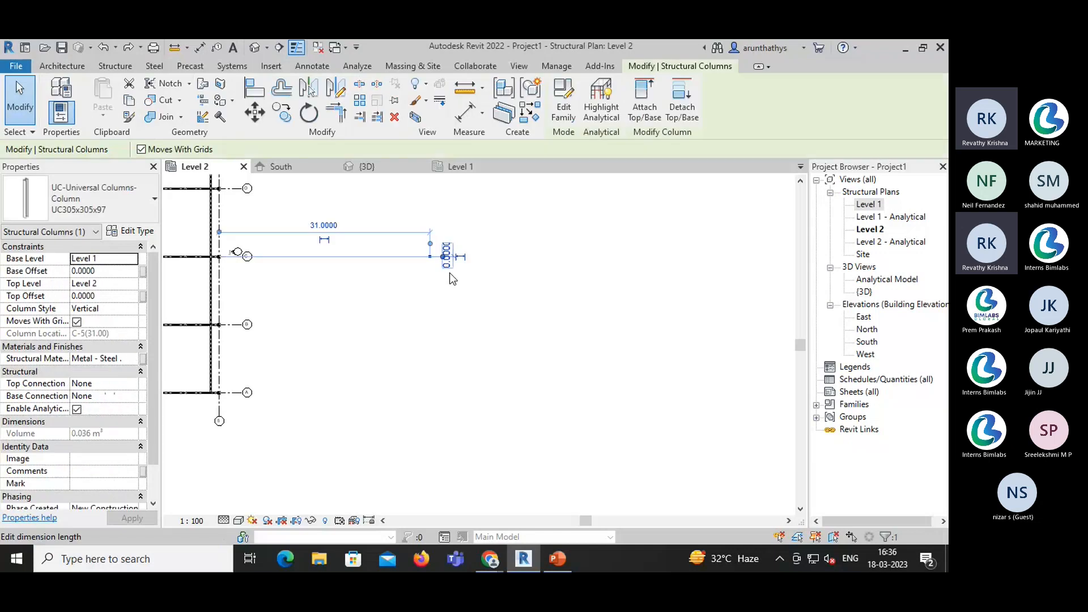
{"action": "key", "text": "Delete"}
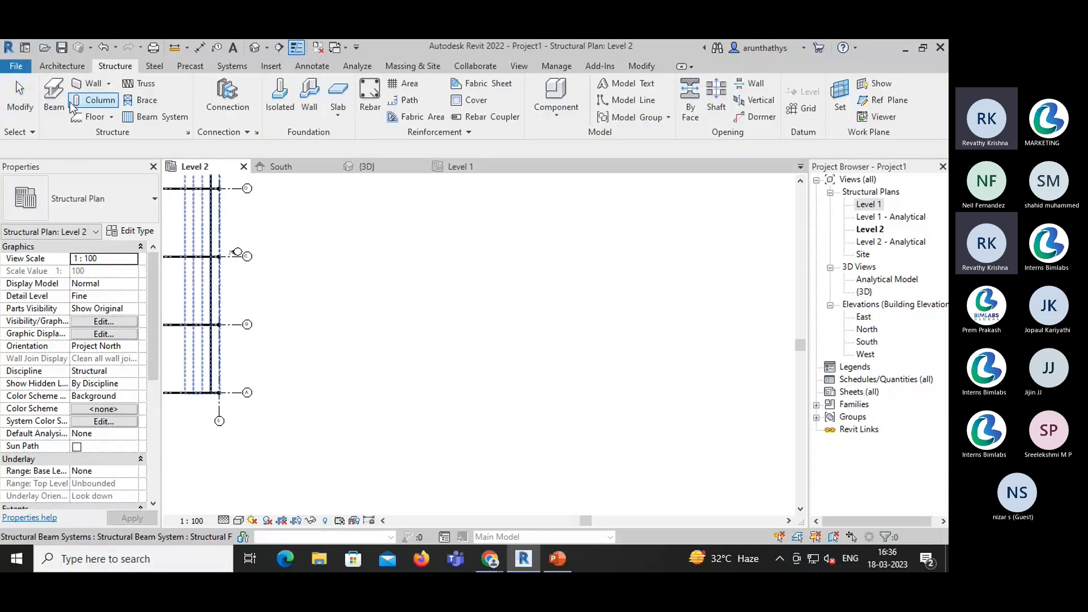
- Place three UC305x305x97 columns in one vertical line about 30 m beyond grid 5, at or near grids C, B and A
{"action": "left_click", "coordinate": [73, 102]}
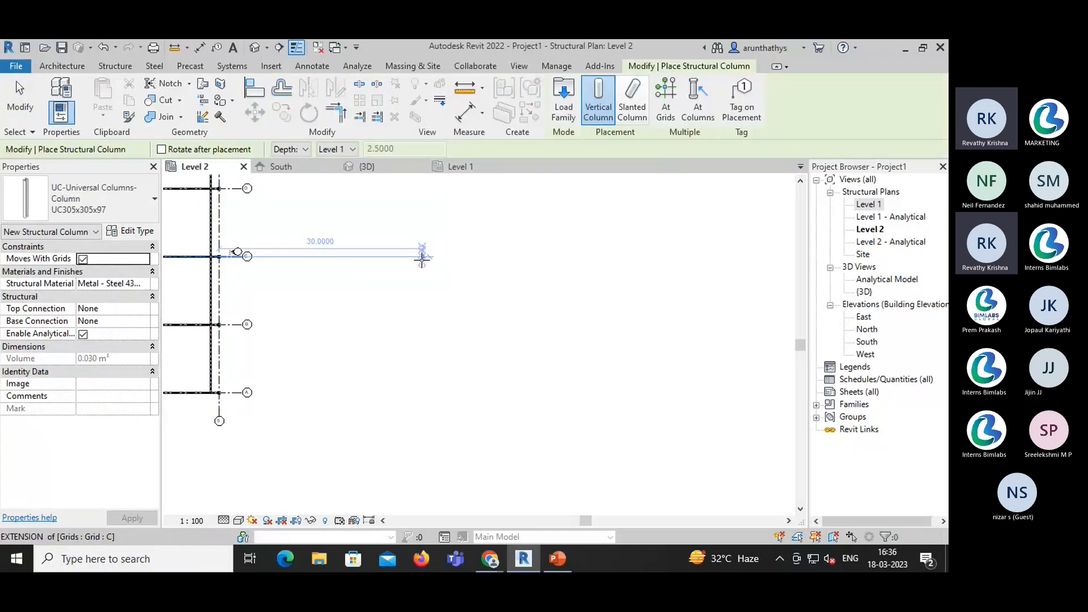
{"action": "left_click", "coordinate": [424, 256]}
{"action": "left_click", "coordinate": [423, 326]}
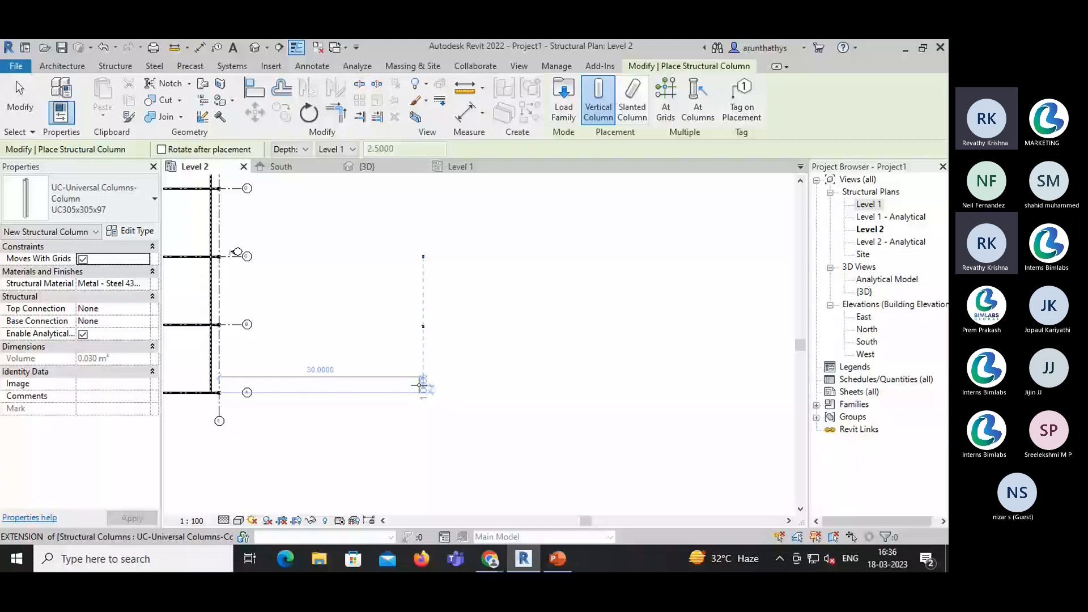
{"action": "left_click", "coordinate": [420, 385]}
{"action": "key", "text": "Escape"}
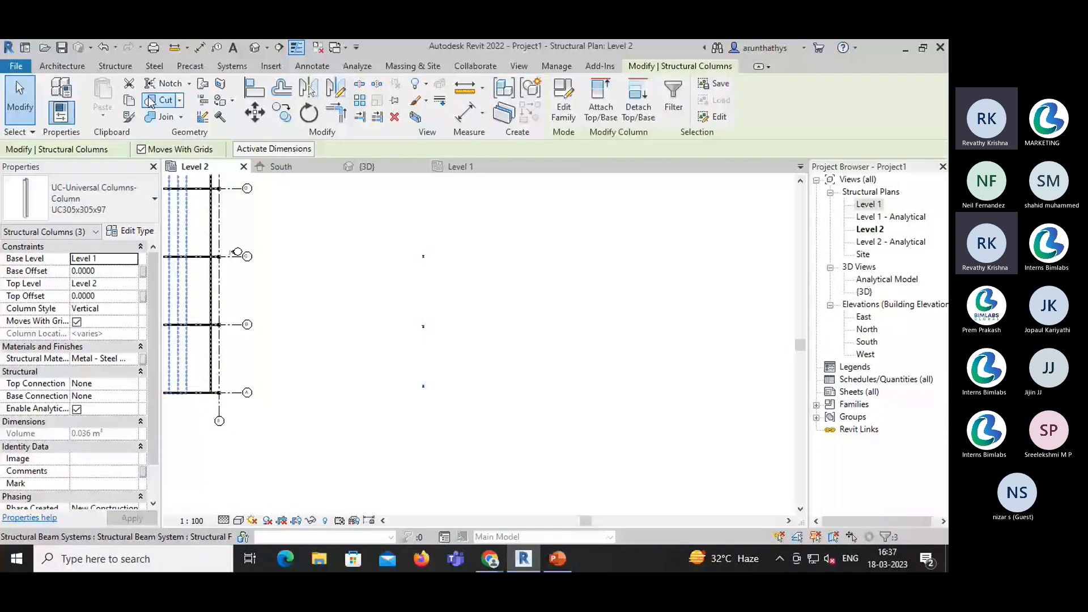
- Make two copies of the three-column line, one 12 m horizontally away and another about 15 m farther out, slightly lower
{"action": "left_click", "coordinate": [278, 117]}
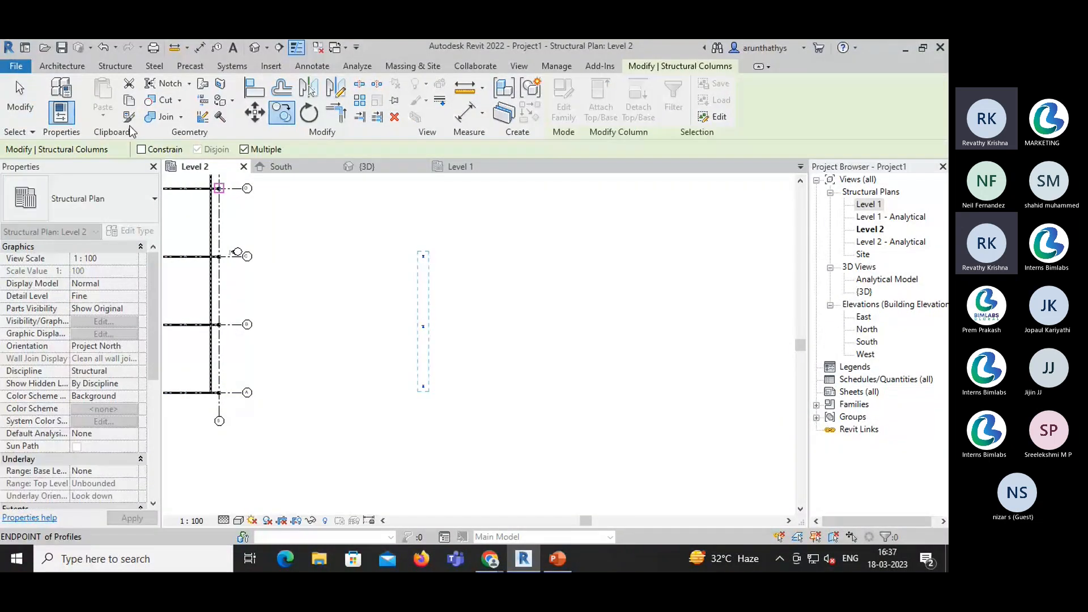
{"action": "left_click", "coordinate": [423, 385]}
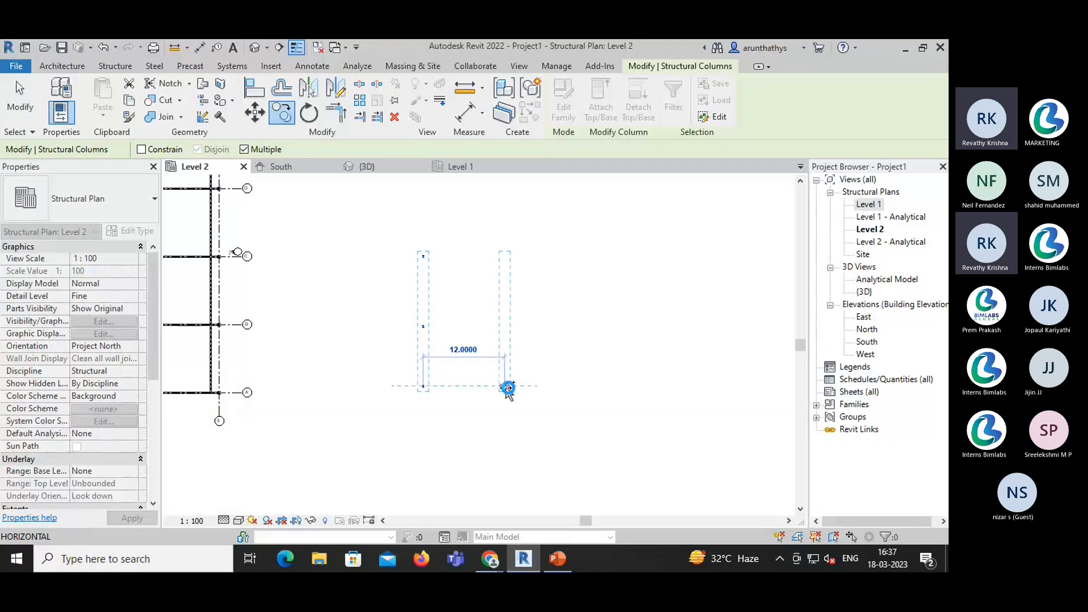
{"action": "left_click", "coordinate": [508, 389]}
{"action": "left_click", "coordinate": [607, 396]}
{"action": "key", "text": "Escape"}
{"action": "key", "text": "Escape"}
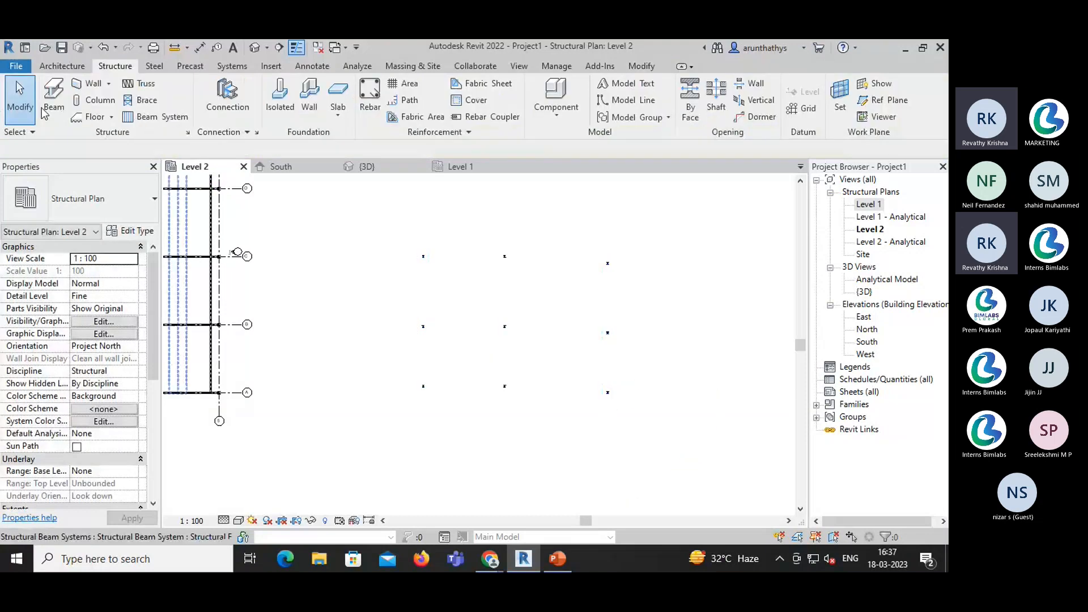
- Draw two UB254x102x28 beams connecting the three columns of the upper row at Level 2
{"action": "left_click", "coordinate": [424, 257]}
{"action": "left_click", "coordinate": [505, 256]}
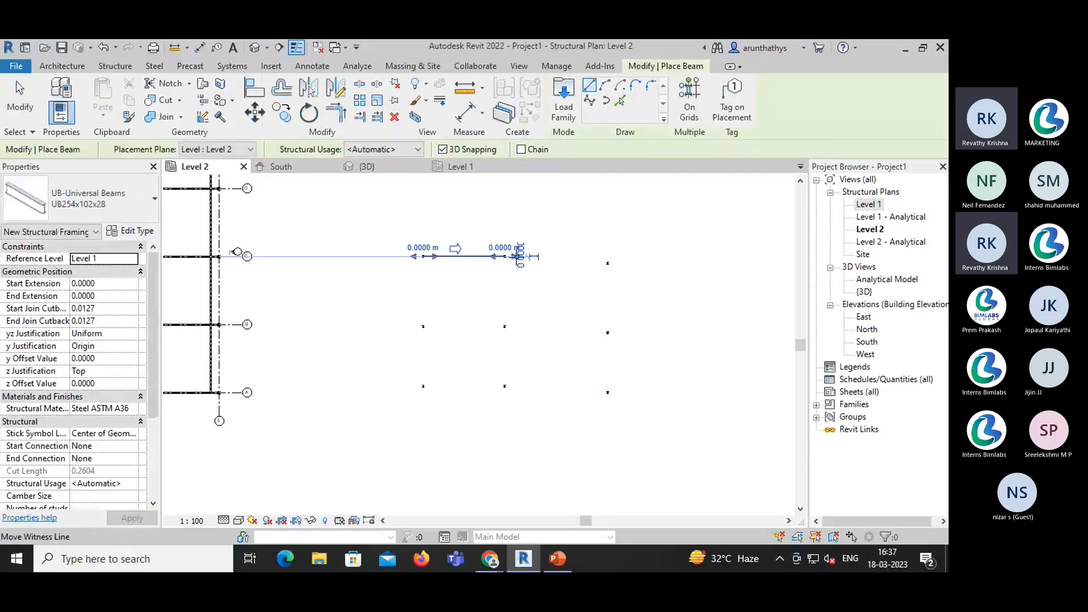
{"action": "left_click", "coordinate": [504, 256]}
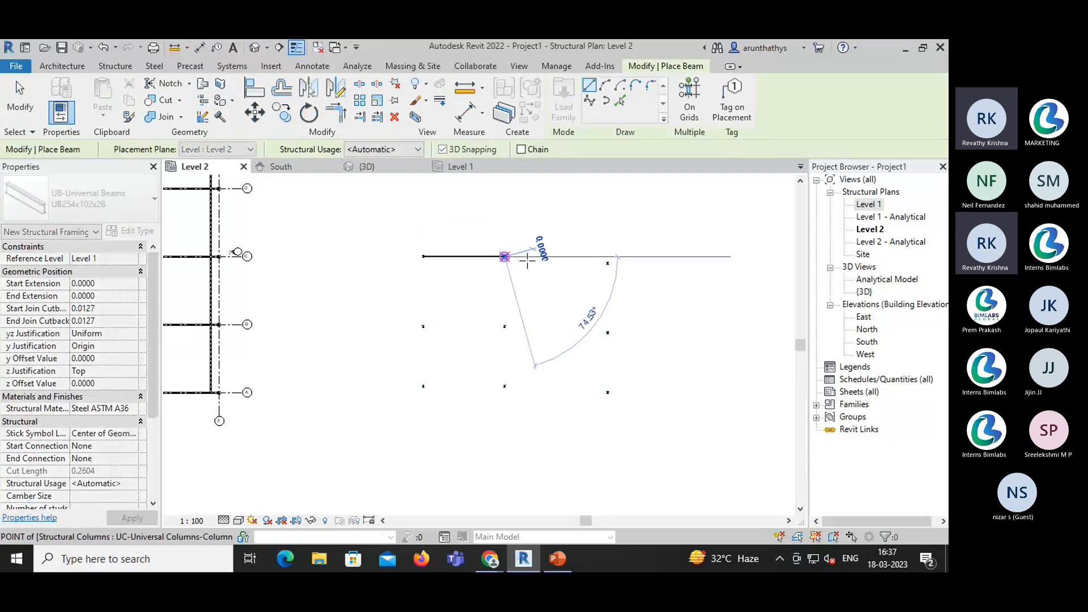
{"action": "left_click", "coordinate": [608, 263]}
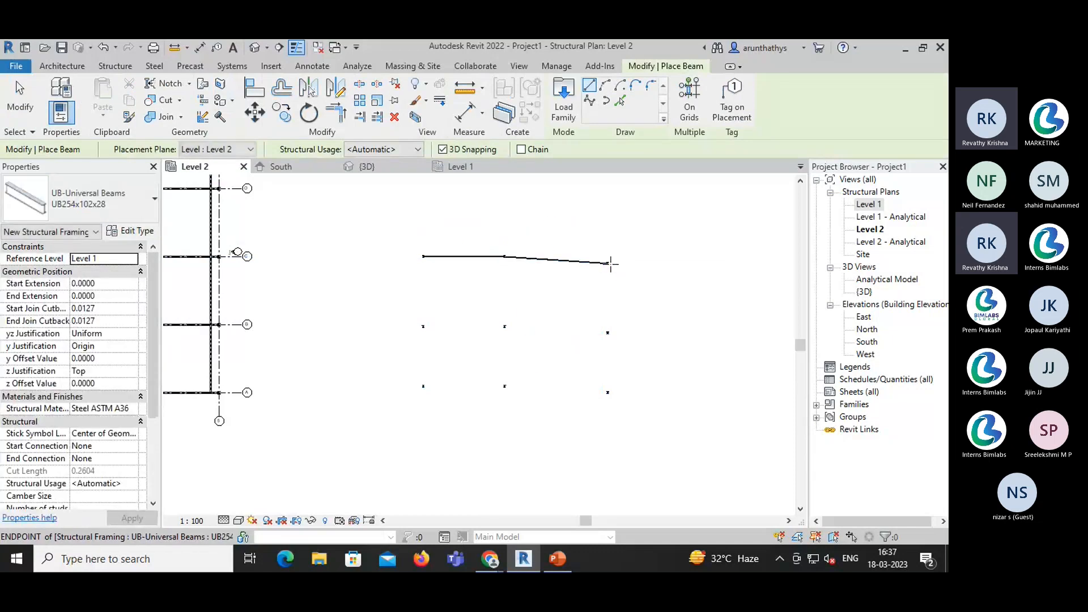
- Complete the outer frame with UB254x102x28 beams along the right column line, the lower row and the left column line
{"action": "left_click", "coordinate": [607, 263]}
{"action": "left_click", "coordinate": [608, 332]}
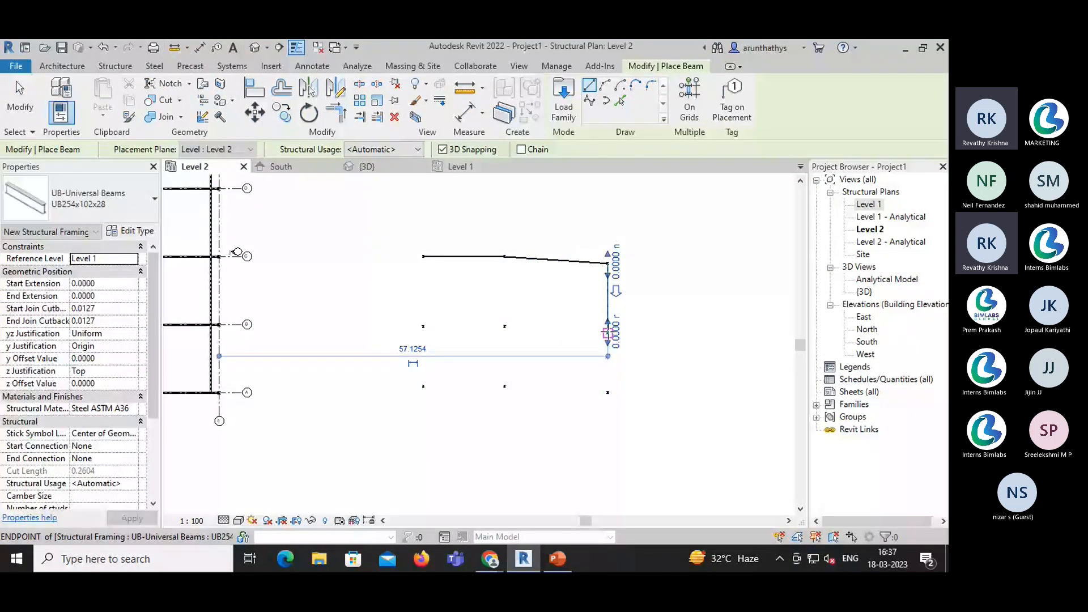
{"action": "left_click", "coordinate": [608, 334]}
{"action": "left_click", "coordinate": [608, 391]}
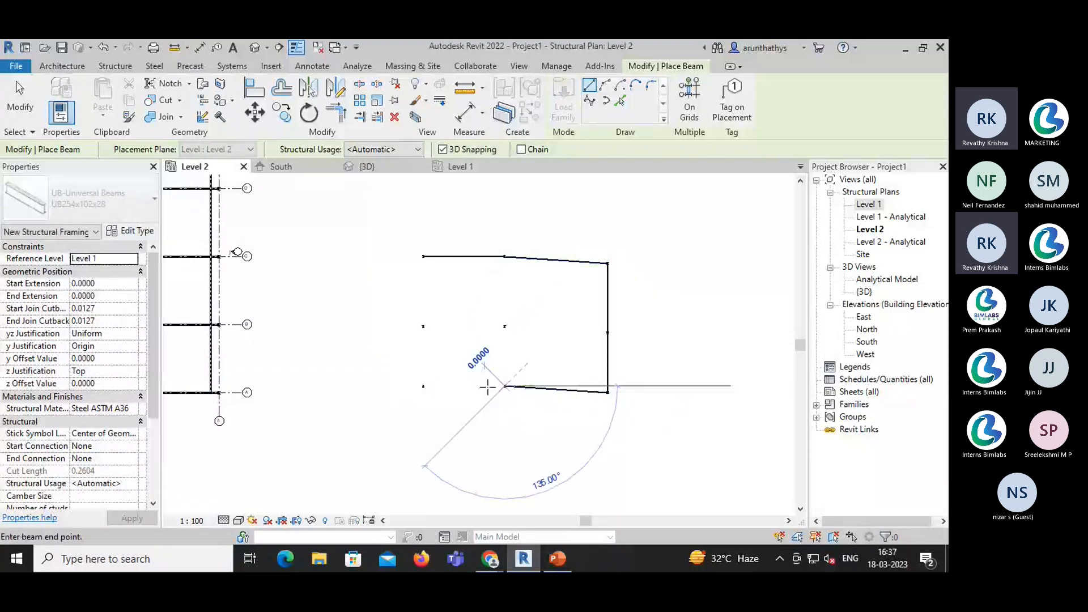
{"action": "left_click", "coordinate": [424, 387]}
{"action": "left_click", "coordinate": [423, 387]}
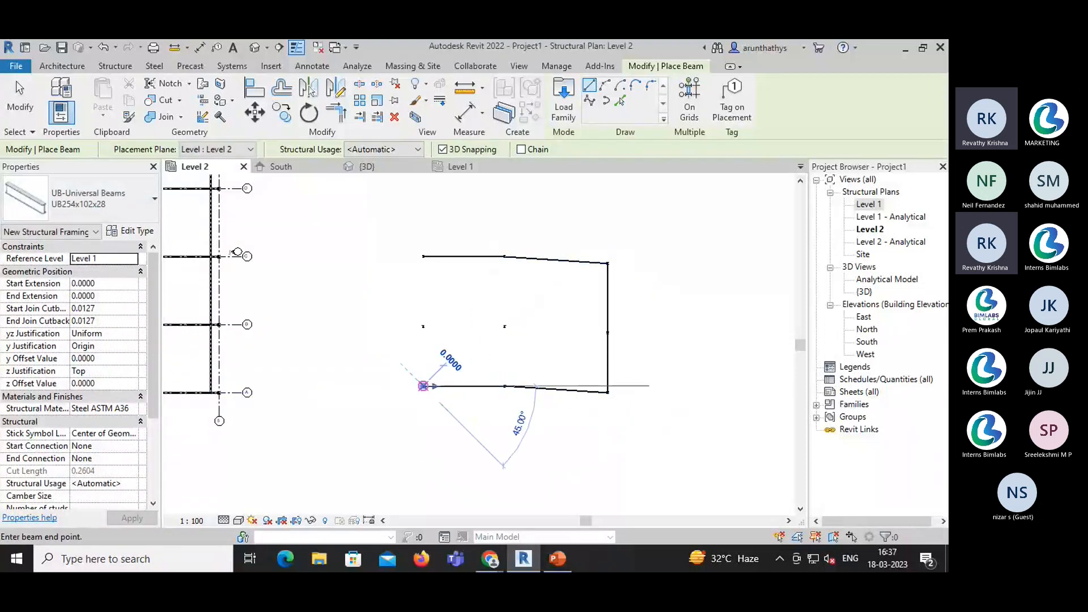
{"action": "left_click", "coordinate": [423, 257]}
- Add UB254x102x28 beams from the central column to the left middle column and to the lower middle column
{"action": "left_click", "coordinate": [505, 326]}
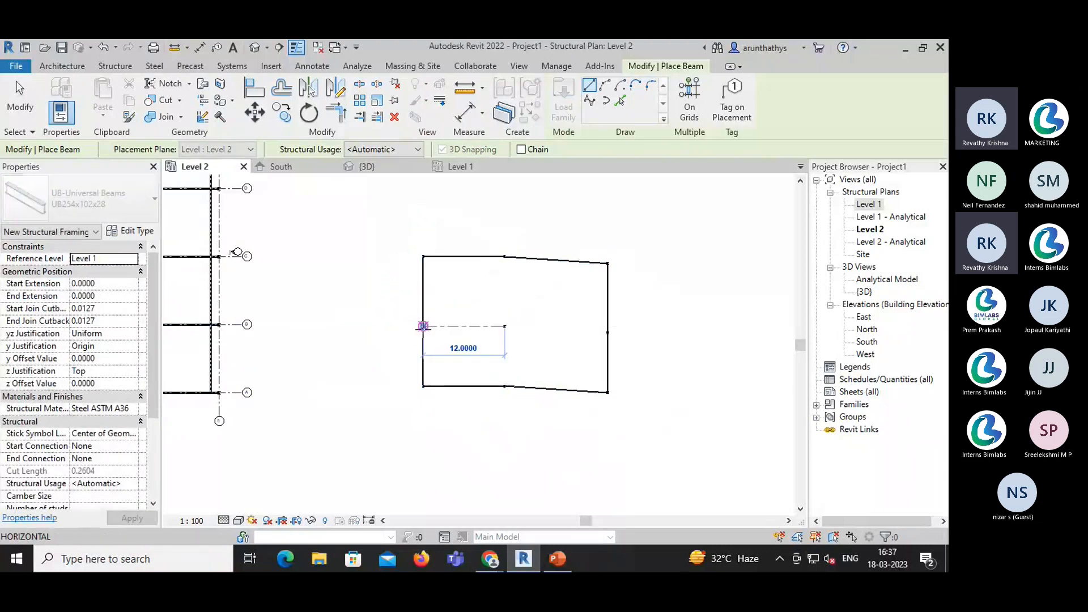
{"action": "left_click", "coordinate": [424, 327]}
{"action": "left_click", "coordinate": [504, 325]}
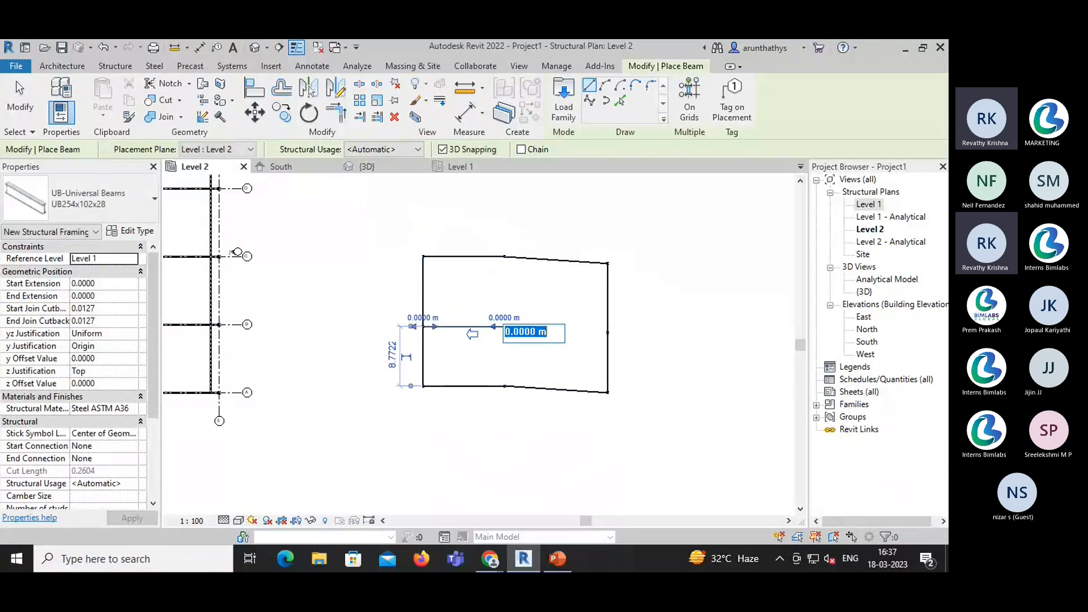
{"action": "left_click", "coordinate": [496, 344]}
{"action": "left_click", "coordinate": [505, 326]}
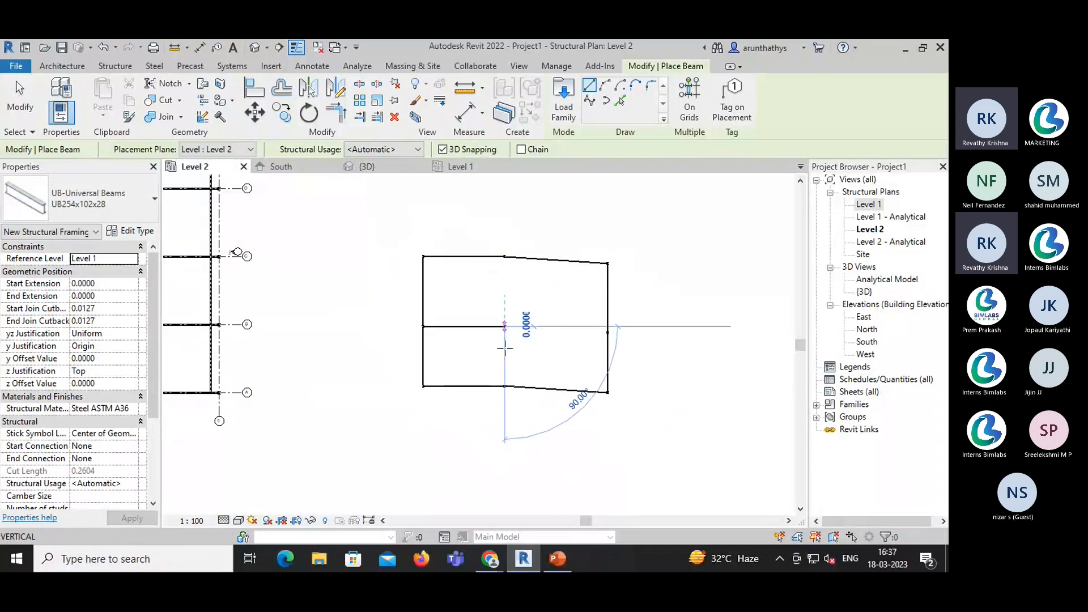
{"action": "left_click", "coordinate": [504, 386]}
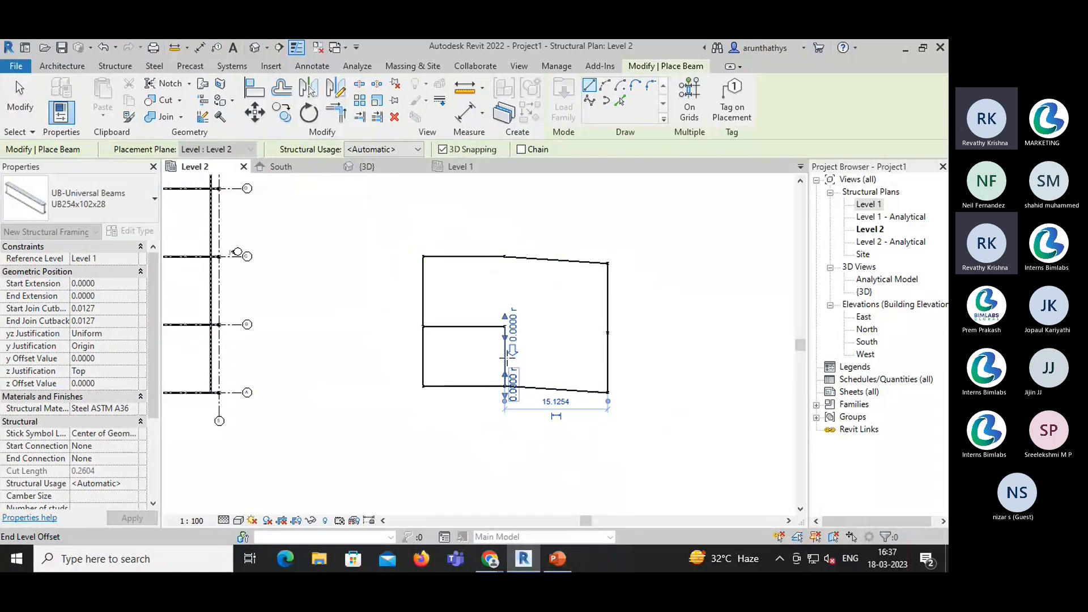
- Add UB254x102x28 beams from the central column to the right middle column and to the upper middle column
{"action": "left_click", "coordinate": [504, 326]}
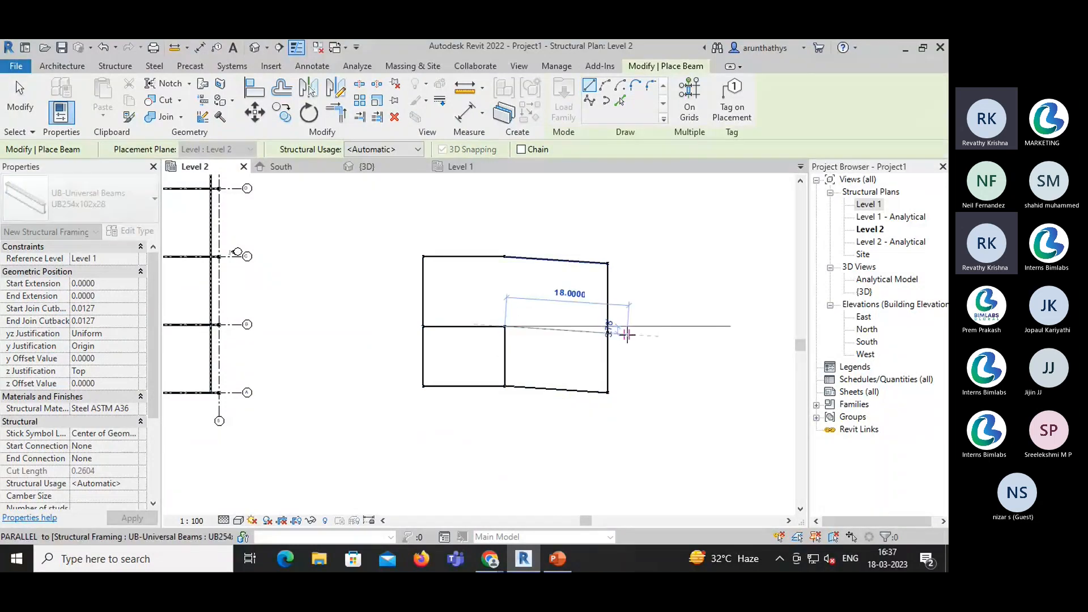
{"action": "left_click", "coordinate": [626, 335]}
{"action": "left_click", "coordinate": [504, 326]}
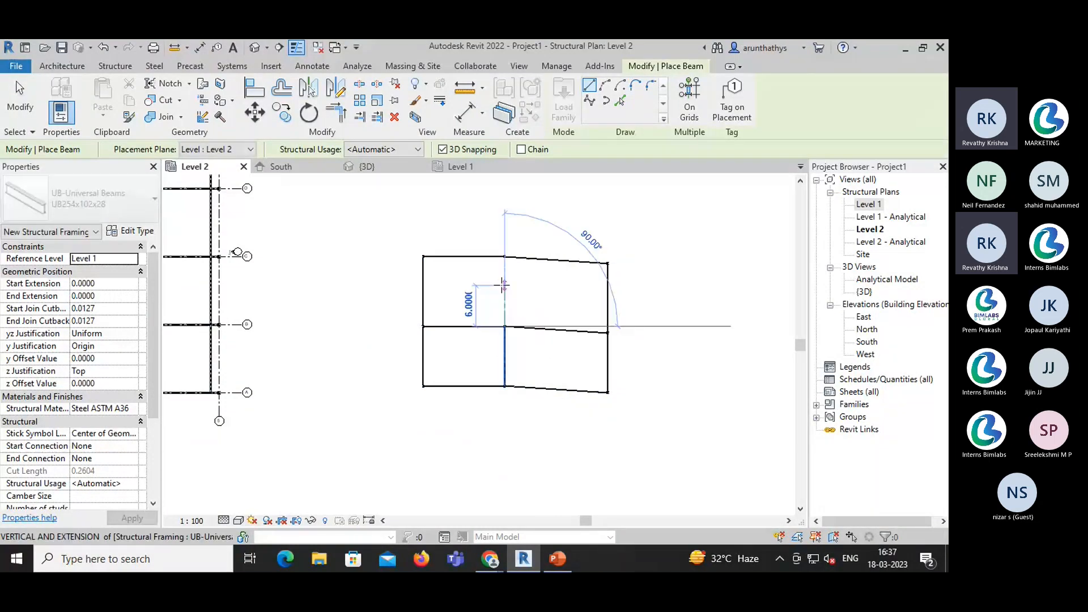
{"action": "left_click", "coordinate": [504, 257]}
{"action": "key", "text": "Escape"}
{"action": "key", "text": "Escape"}
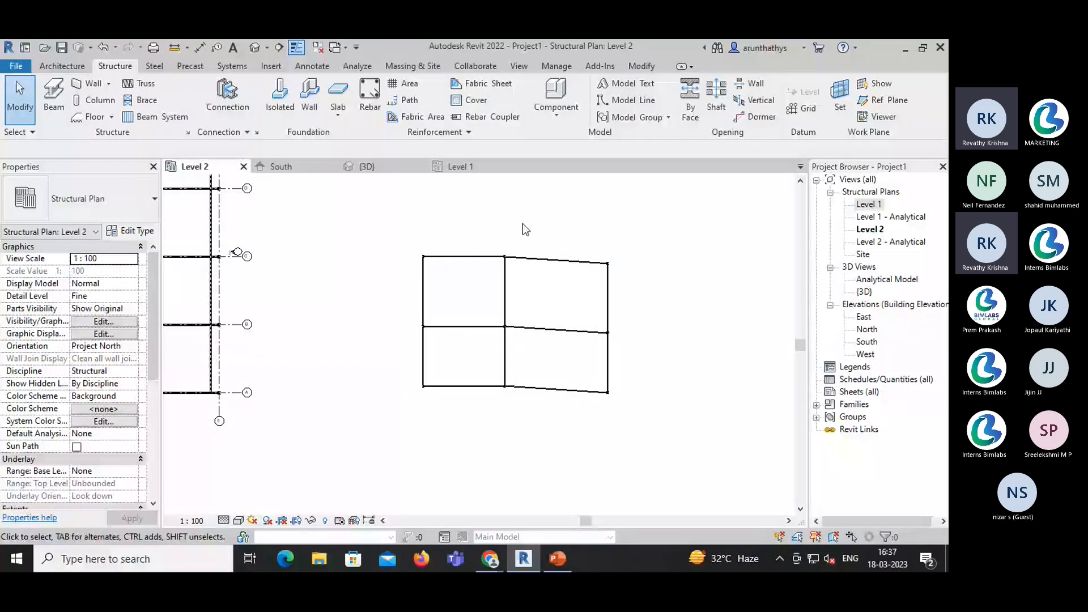
- Switch to the 3D view of the new beam-and-column frame and bring up the steel tools
{"action": "left_click", "coordinate": [399, 172]}
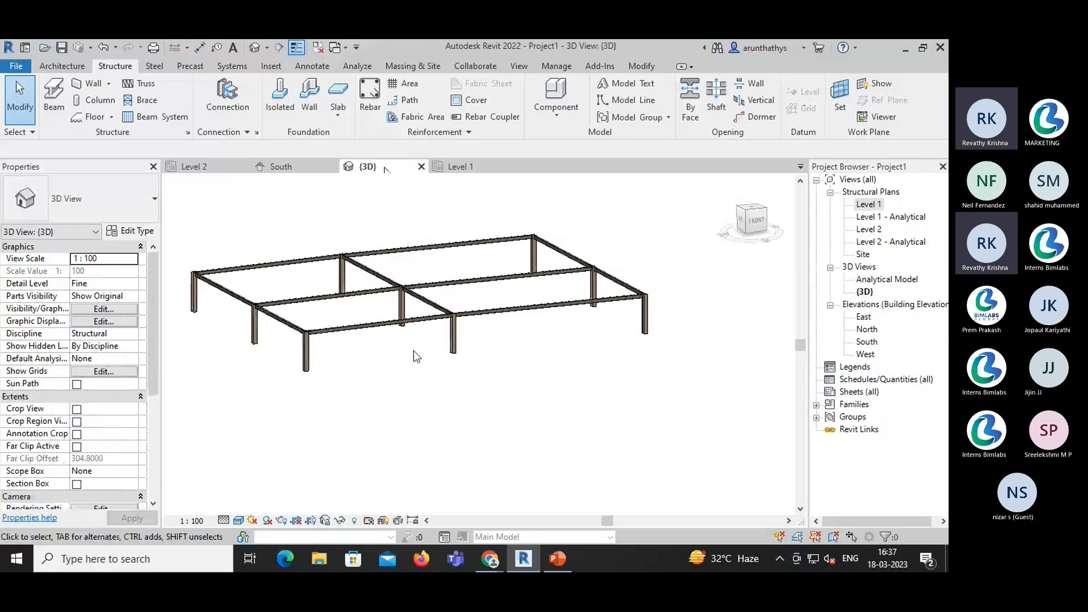
{"action": "scroll", "coordinate": [417, 355], "scroll_direction": "up", "scroll_amount": 1}
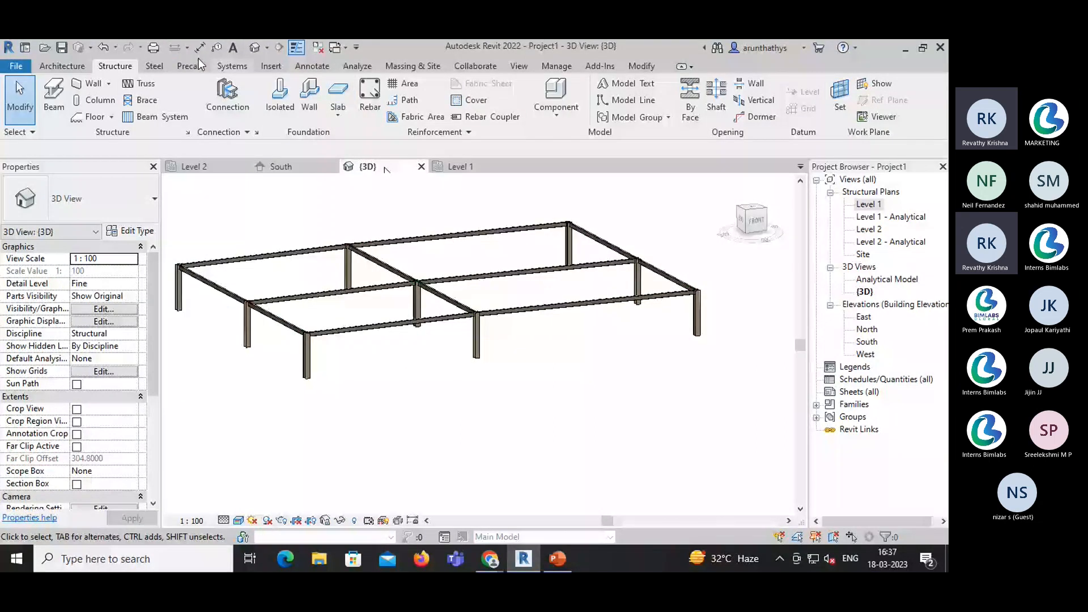
{"action": "left_click", "coordinate": [154, 66]}
- Try a Cut Through between the central column and the two middle-row beams that meet at it
{"action": "left_click", "coordinate": [442, 102]}
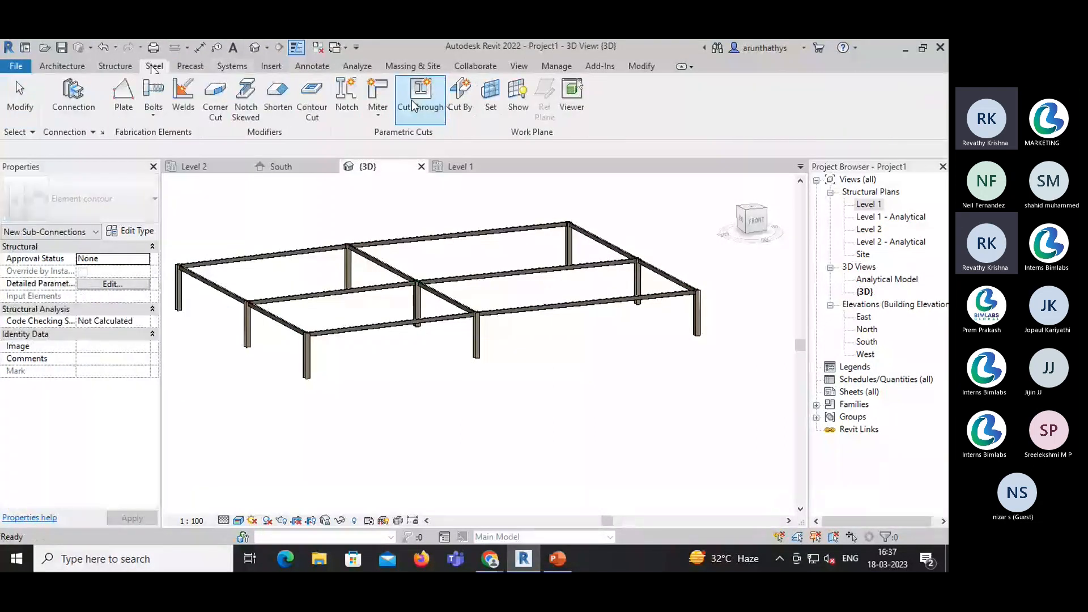
{"action": "left_click", "coordinate": [422, 300]}
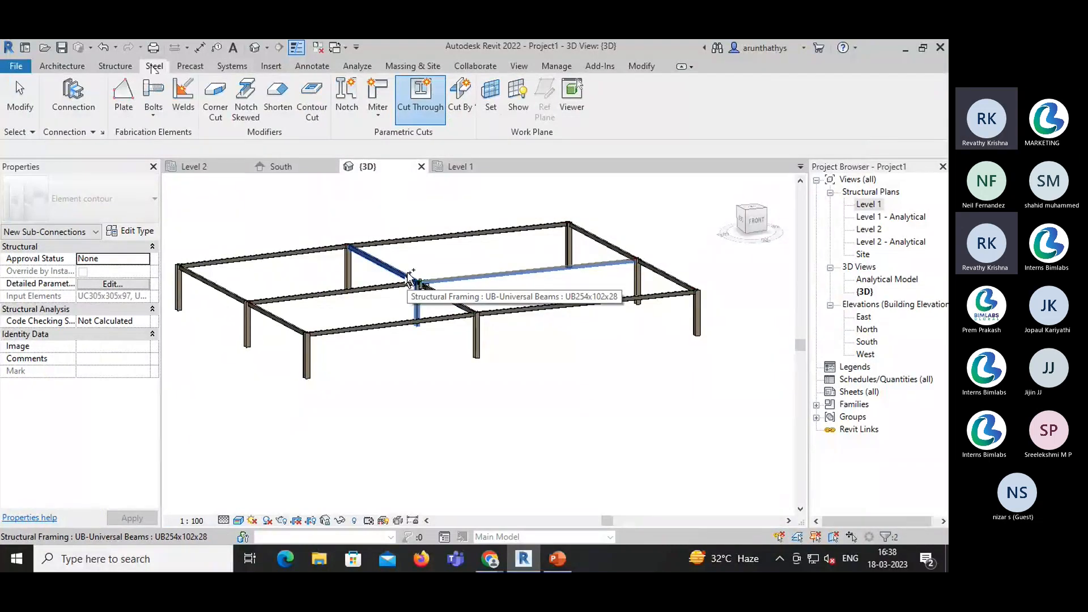
{"action": "left_click", "coordinate": [401, 287]}
{"action": "key", "text": "Return"}
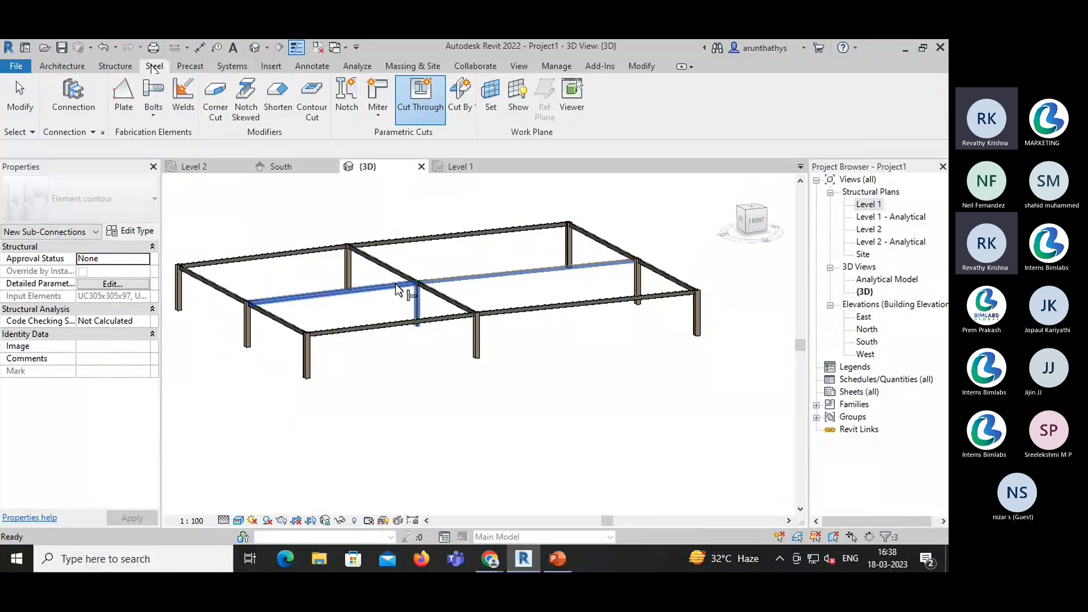
{"action": "scroll", "coordinate": [417, 297], "scroll_direction": "up", "scroll_amount": 3}
{"action": "scroll", "coordinate": [417, 296], "scroll_direction": "up", "scroll_amount": 3}
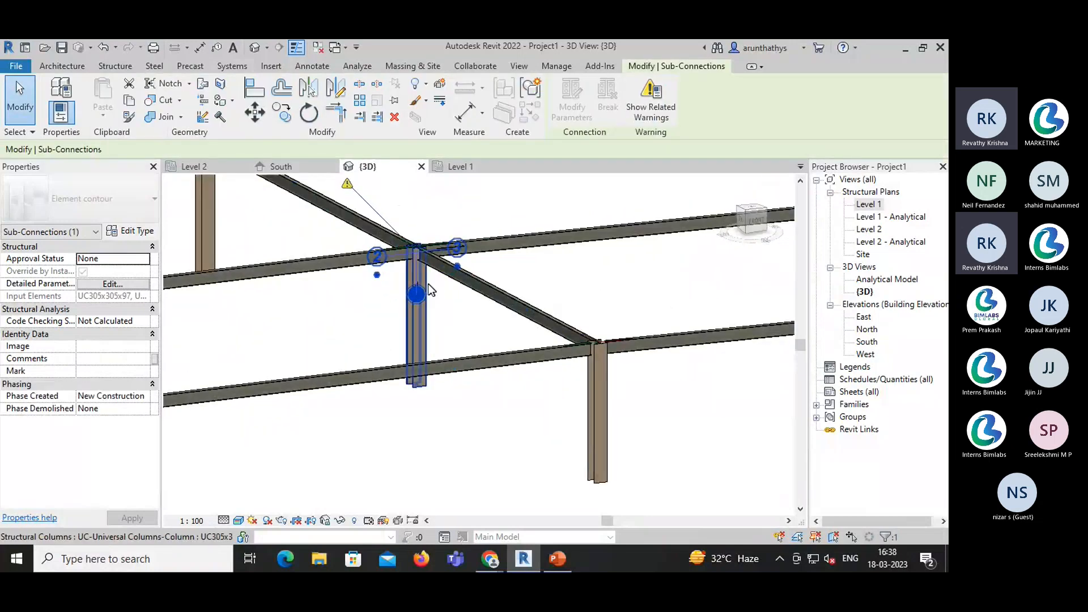
- Undo the Cut Through at the central column
{"action": "key", "text": "ctrl+z"}
{"action": "scroll", "coordinate": [419, 301], "scroll_direction": "down", "scroll_amount": 4}
{"action": "middle_click_drag", "start_coordinate": [447, 333], "coordinate": [411, 343]}
{"action": "scroll", "coordinate": [347, 287], "scroll_direction": "up", "scroll_amount": 1}
{"action": "scroll", "coordinate": [421, 340], "scroll_direction": "up", "scroll_amount": 1}
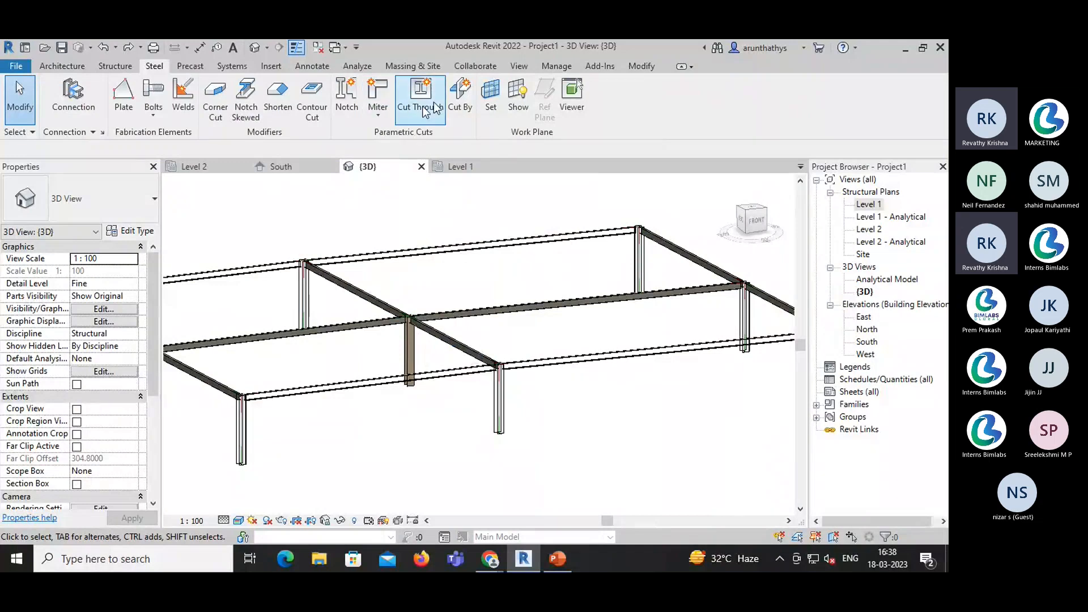
{"action": "scroll", "coordinate": [406, 334], "scroll_direction": "up", "scroll_amount": 3}
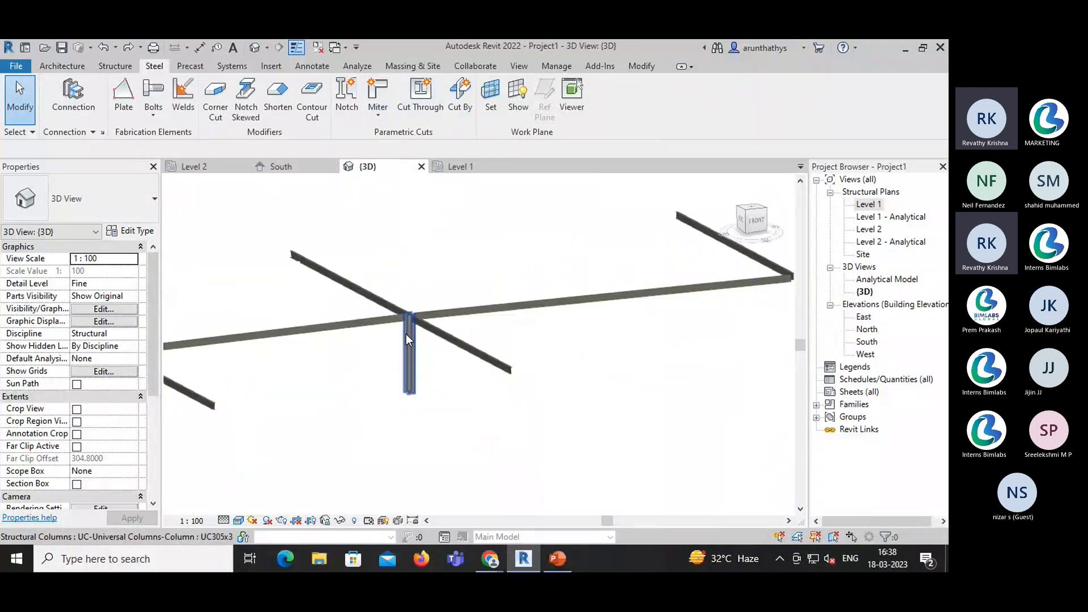
- In the Level 2 plan, delete the two middle-row beams and the two middle-column beams that meet at the central column
{"action": "middle_click_drag", "start_coordinate": [415, 334], "coordinate": [385, 336]}
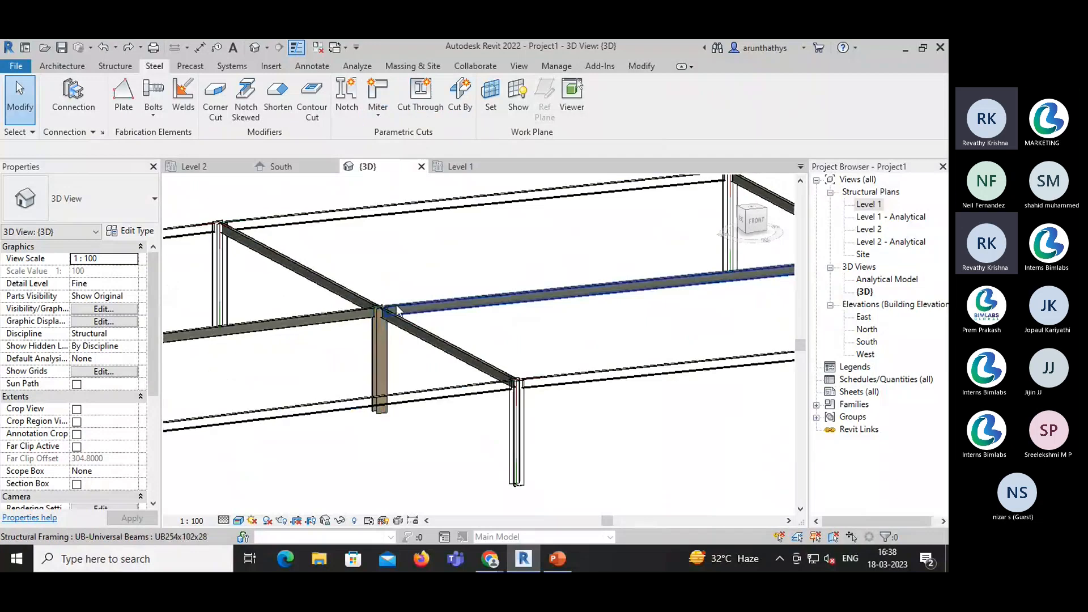
{"action": "scroll", "coordinate": [396, 305], "scroll_direction": "up", "scroll_amount": 1}
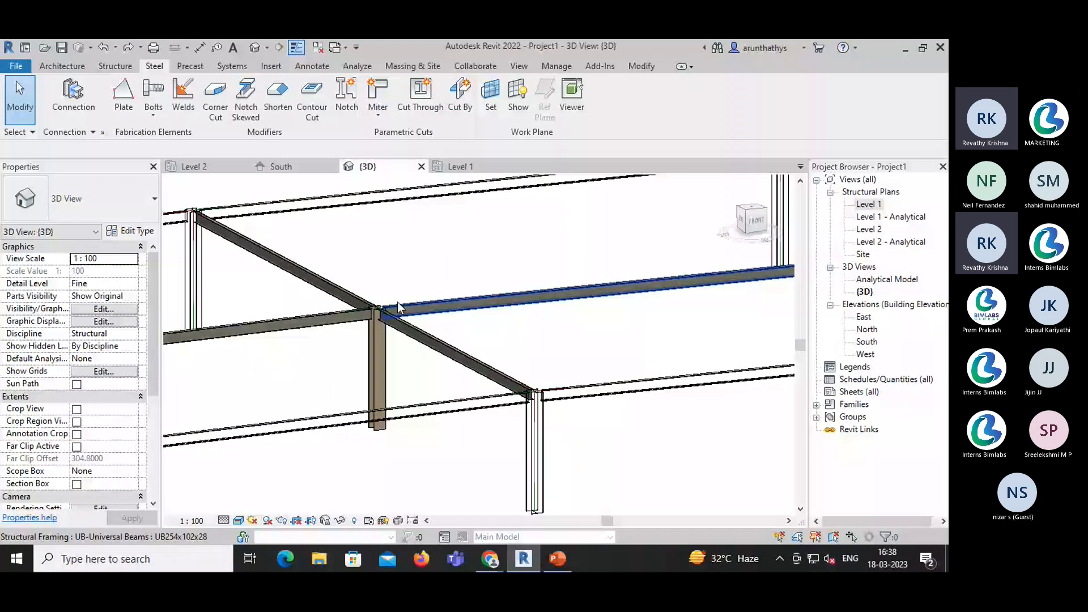
{"action": "scroll", "coordinate": [397, 305], "scroll_direction": "down", "scroll_amount": 1}
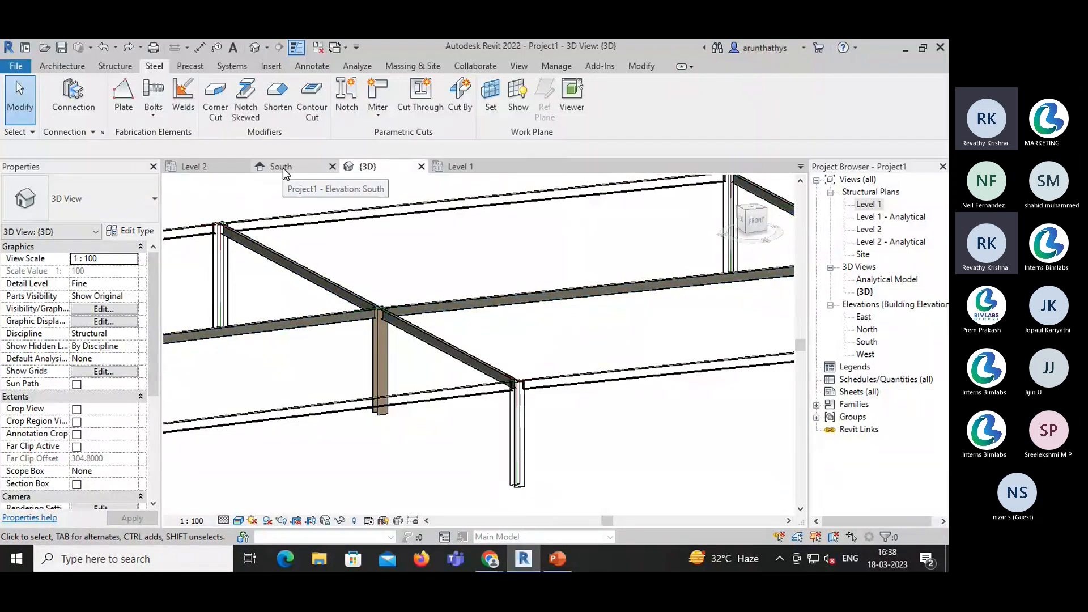
{"action": "left_click", "coordinate": [219, 171]}
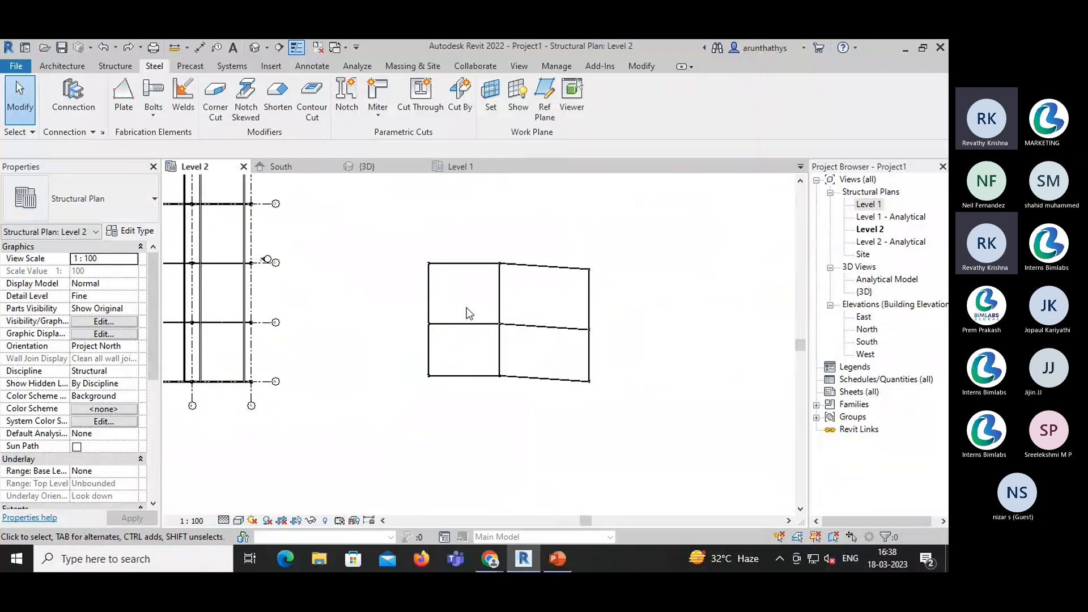
{"action": "left_click", "coordinate": [523, 332]}
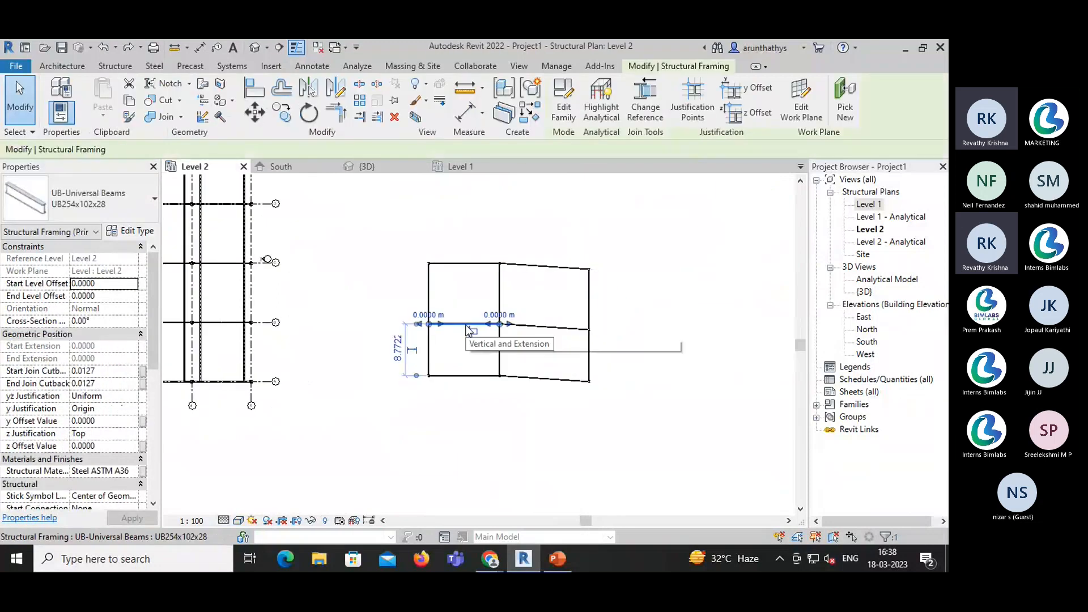
{"action": "left_click", "coordinate": [559, 328], "text": "ctrl"}
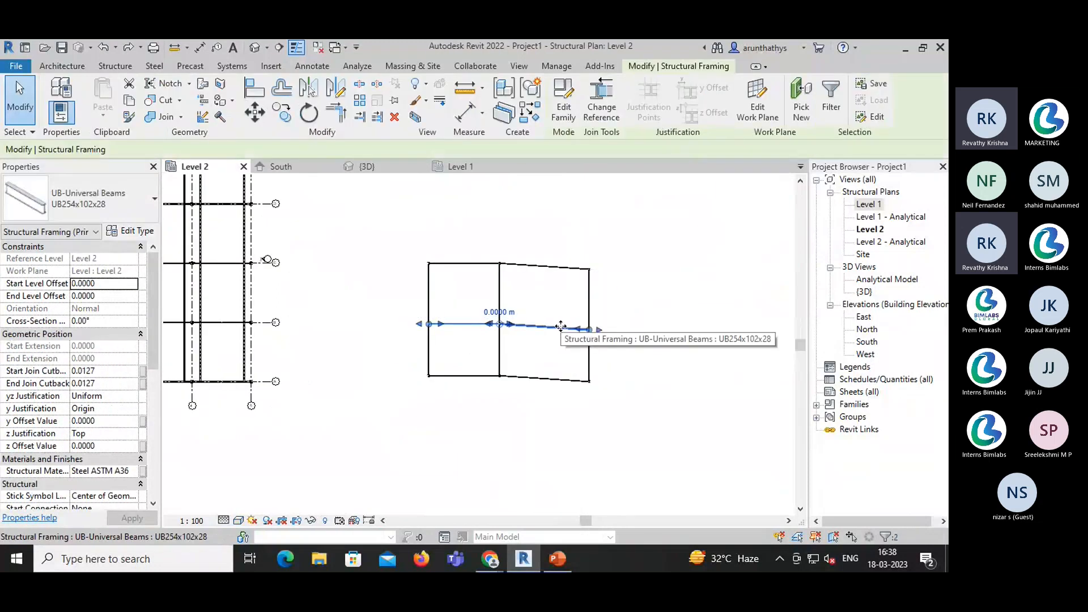
{"action": "key", "text": "Delete"}
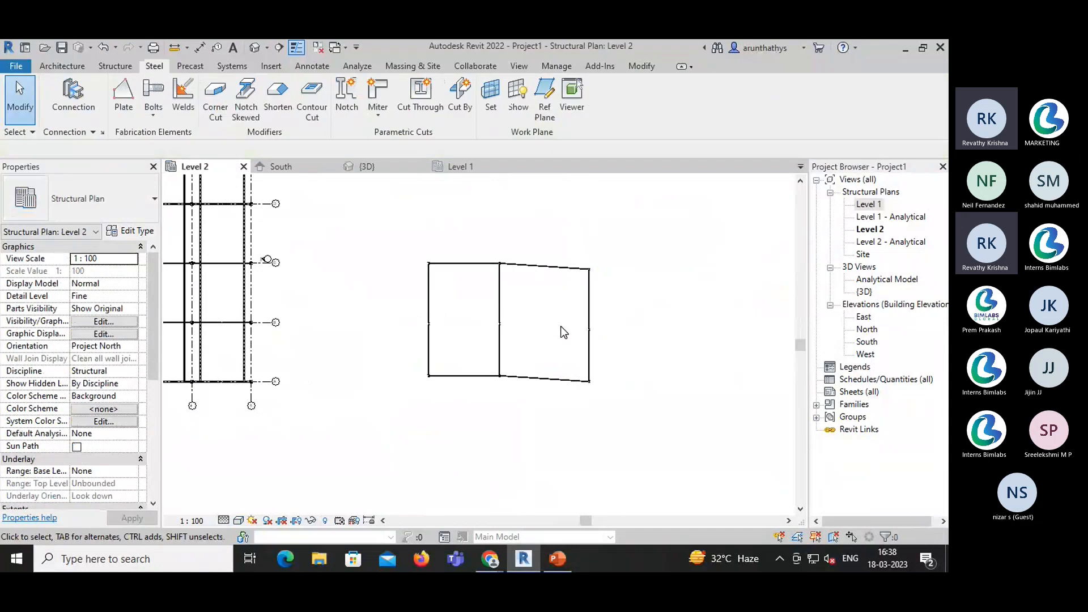
{"action": "left_click", "coordinate": [502, 299]}
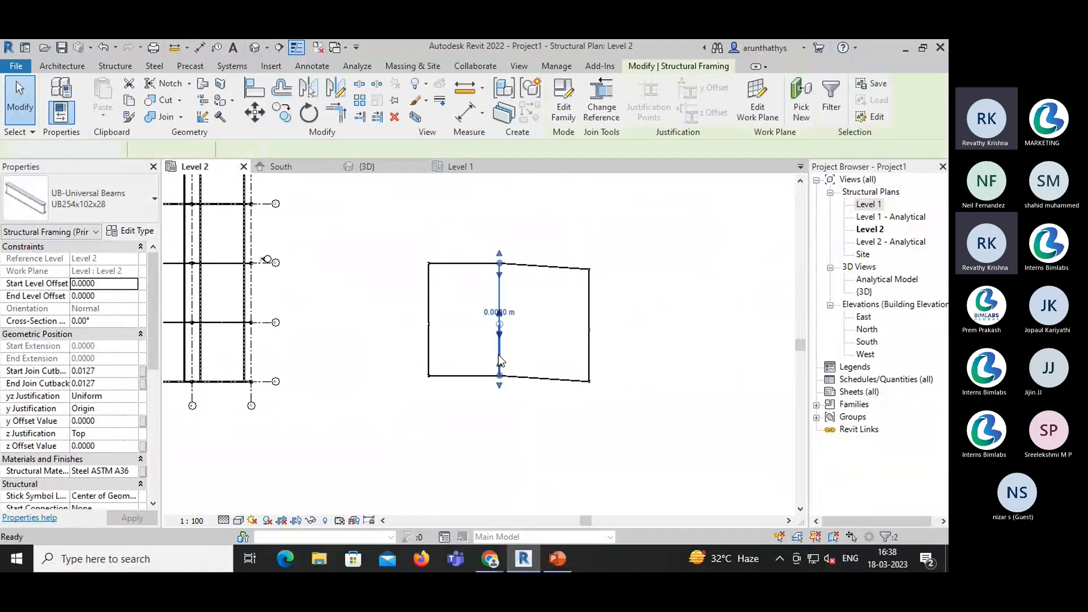
{"action": "key", "text": "Delete"}
- Place two continuous UB254x102x28 beams crossing at the central column, one from the left to the right side, one from the upper to the lower middle column
{"action": "left_click", "coordinate": [115, 66]}
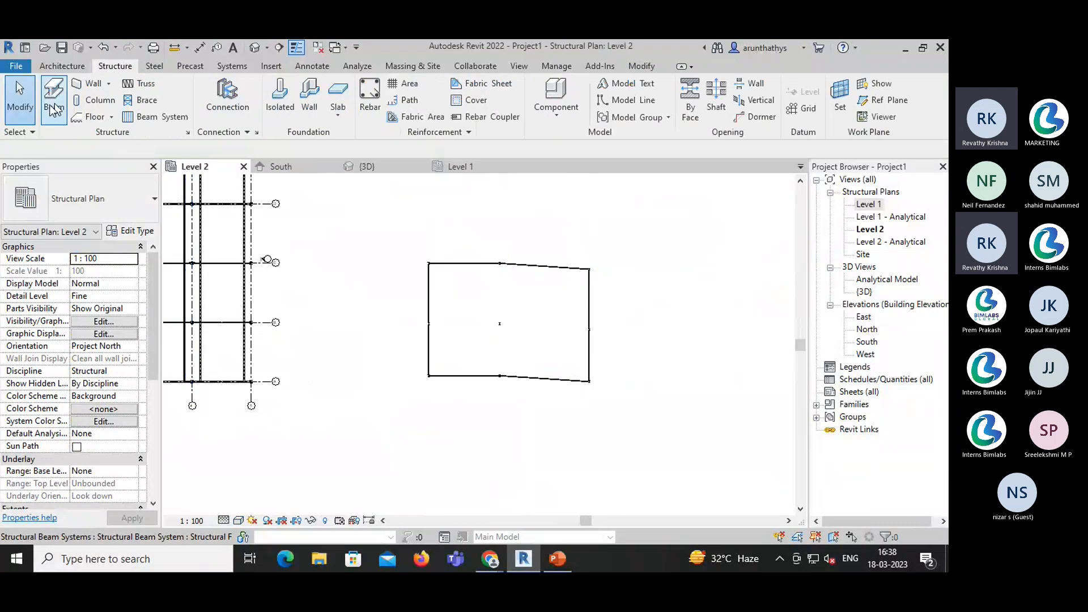
{"action": "left_click", "coordinate": [54, 102]}
{"action": "left_click", "coordinate": [429, 323]}
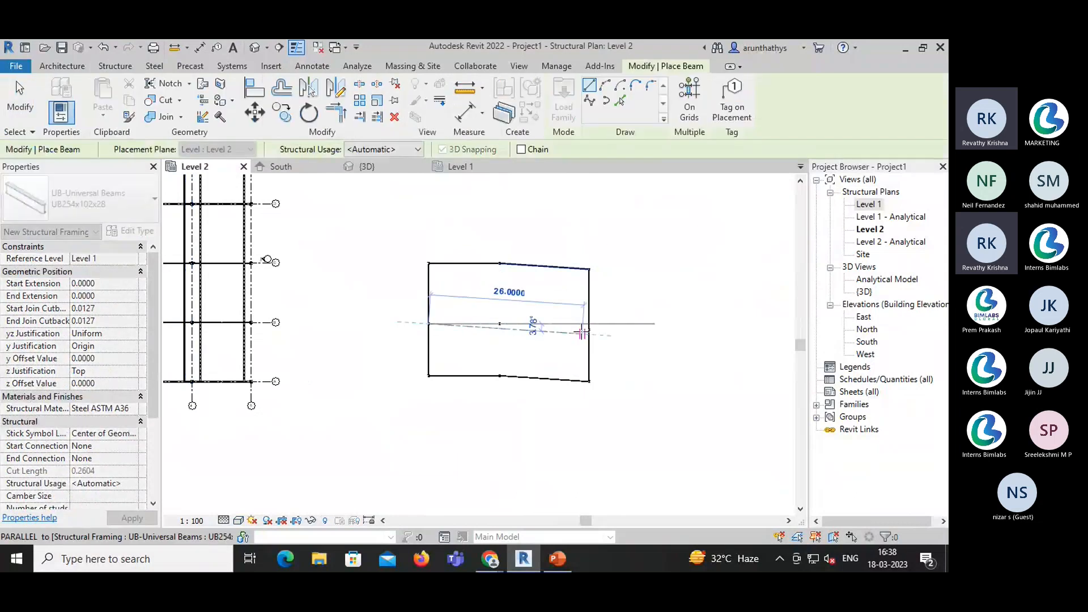
{"action": "left_click", "coordinate": [589, 324]}
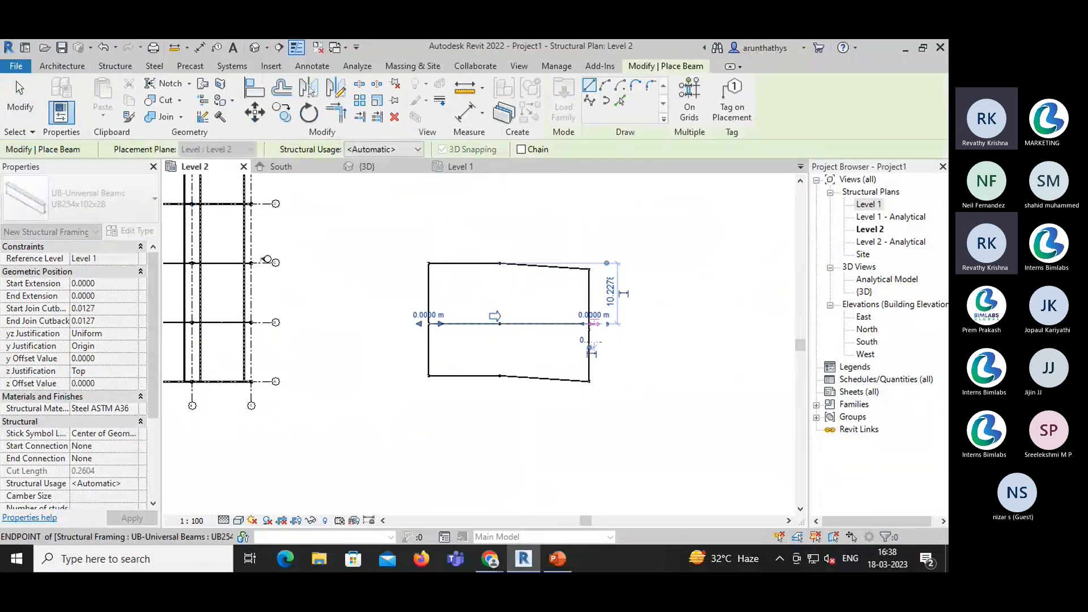
{"action": "left_click", "coordinate": [500, 263]}
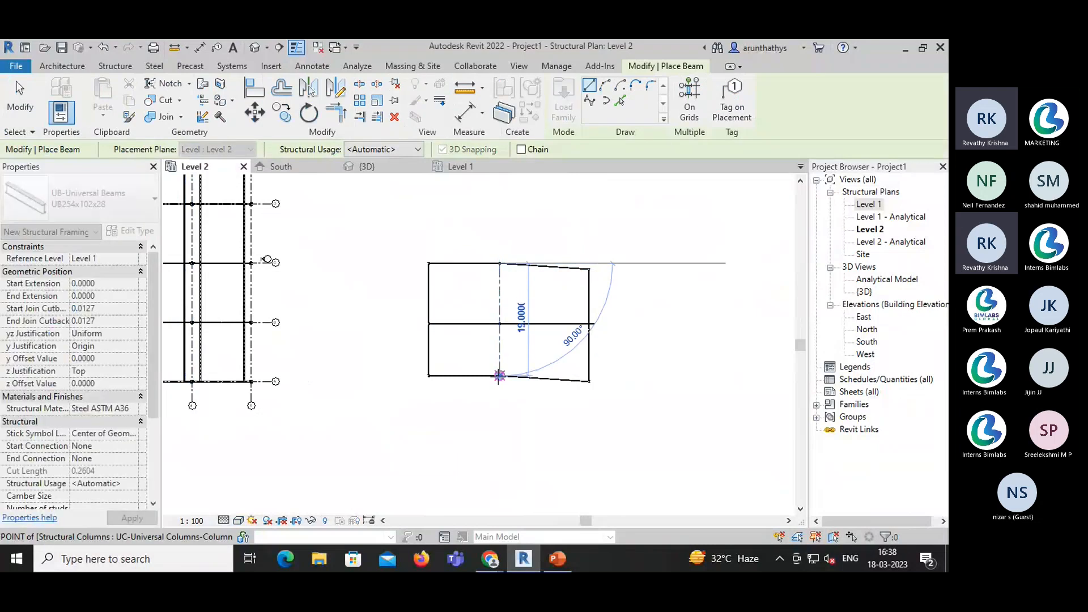
{"action": "left_click", "coordinate": [499, 375]}
{"action": "key", "text": "Escape"}
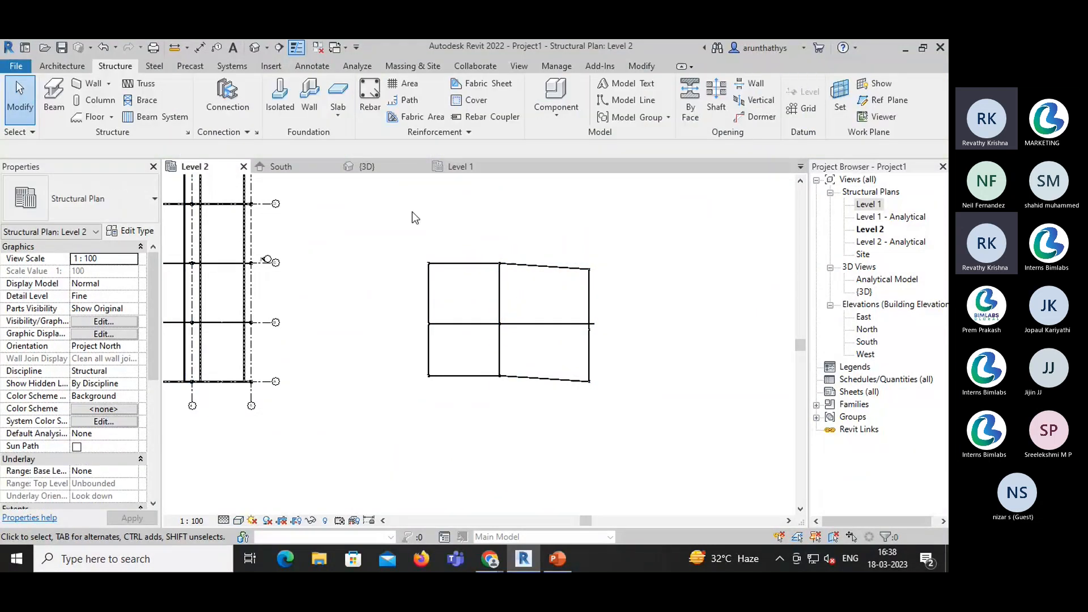
- In the 3D view, apply a Cut Through between the two continuous beams that cross at the central column
{"action": "key", "text": "ctrl+Tab"}
{"action": "middle_click_drag", "start_coordinate": [508, 362], "coordinate": [478, 365]}
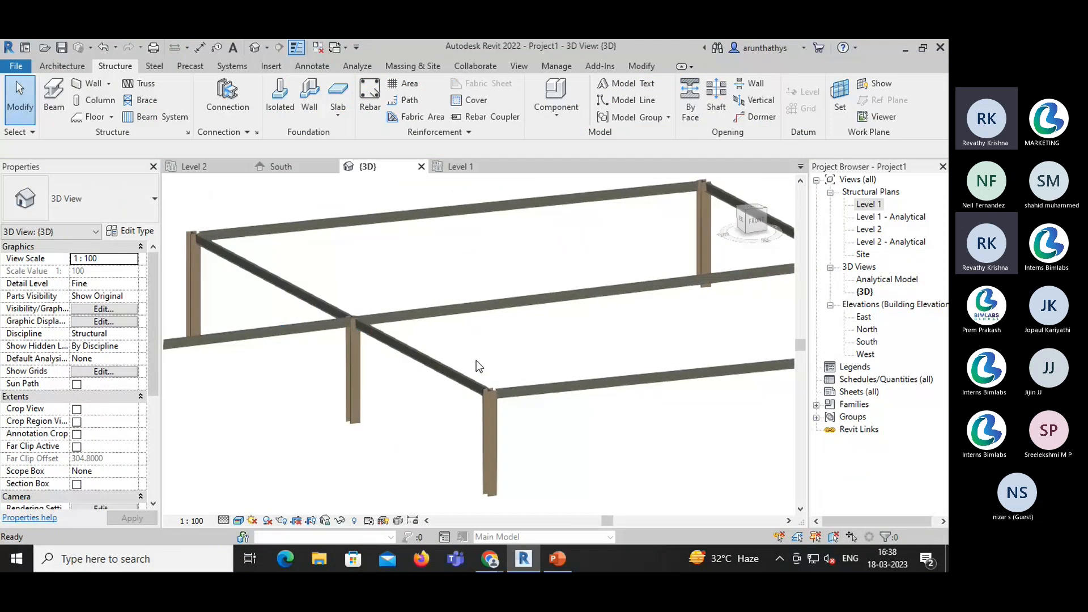
{"action": "left_click", "coordinate": [154, 65]}
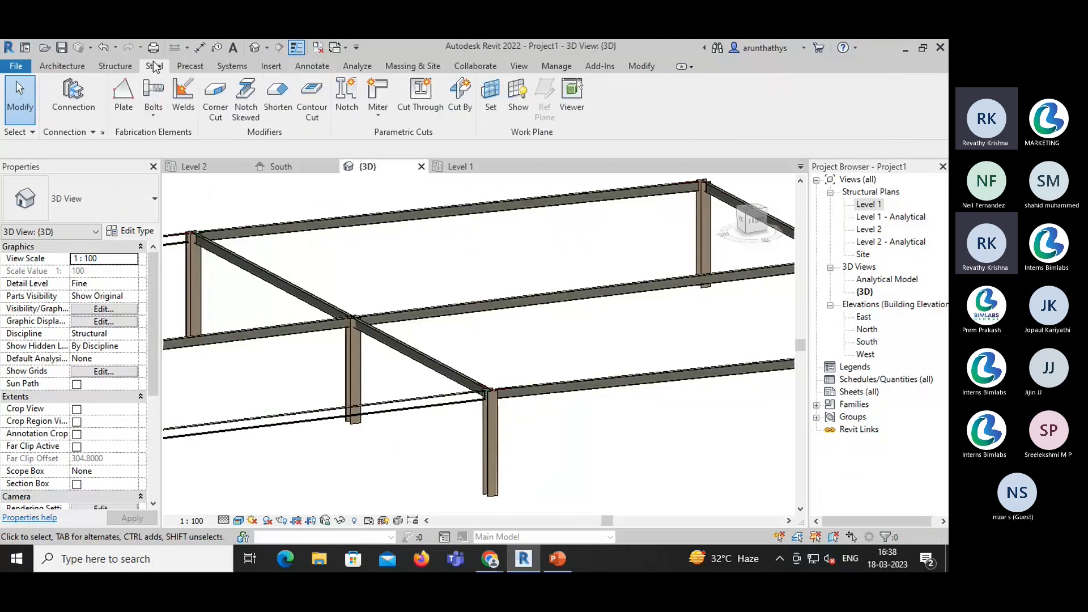
{"action": "left_click", "coordinate": [420, 96]}
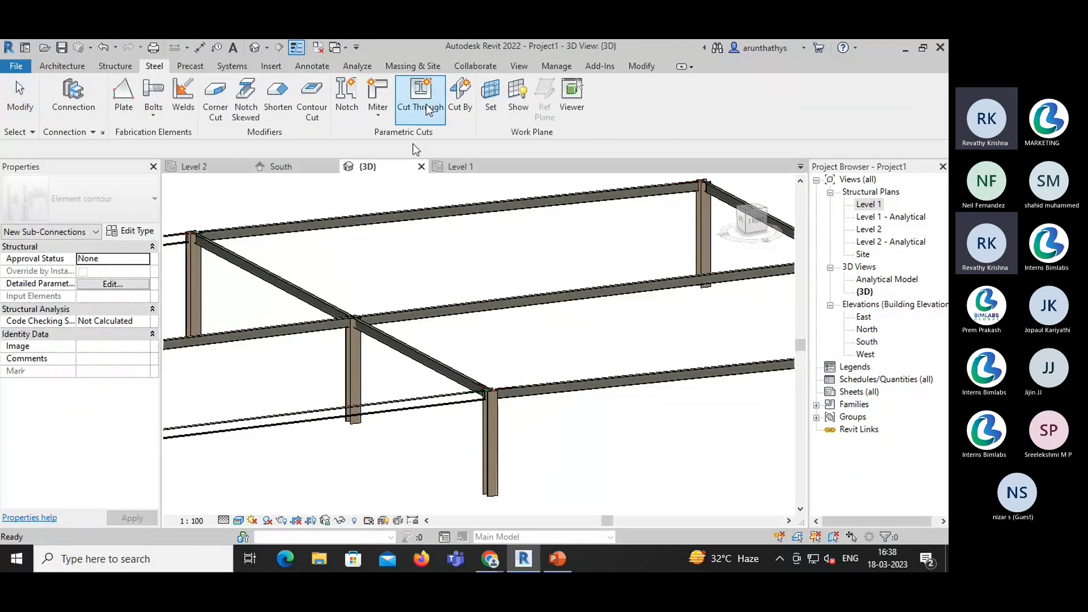
{"action": "left_click", "coordinate": [373, 331]}
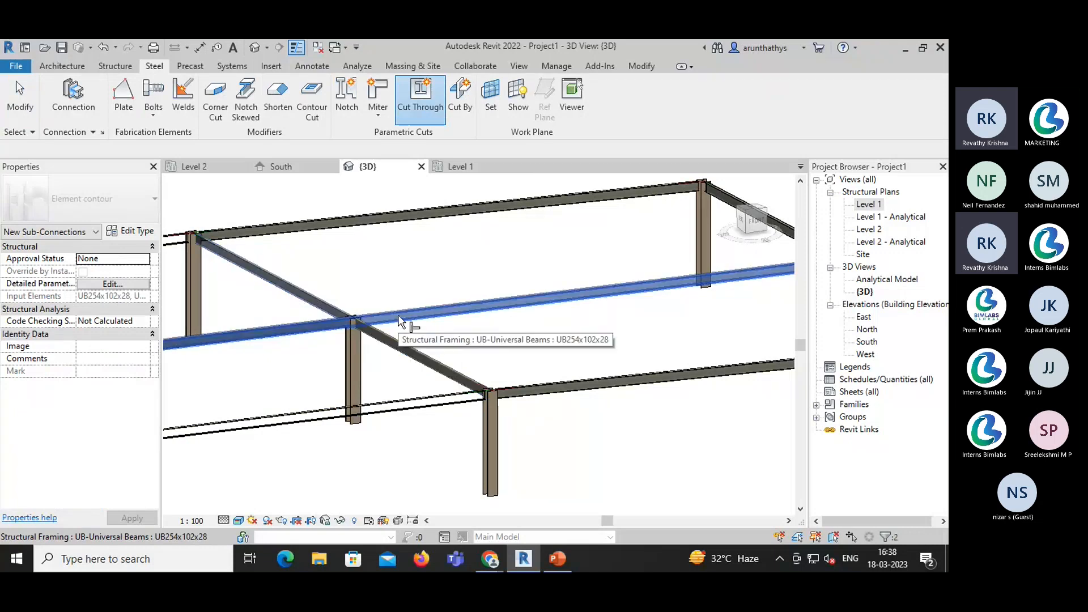
{"action": "left_click", "coordinate": [399, 316]}
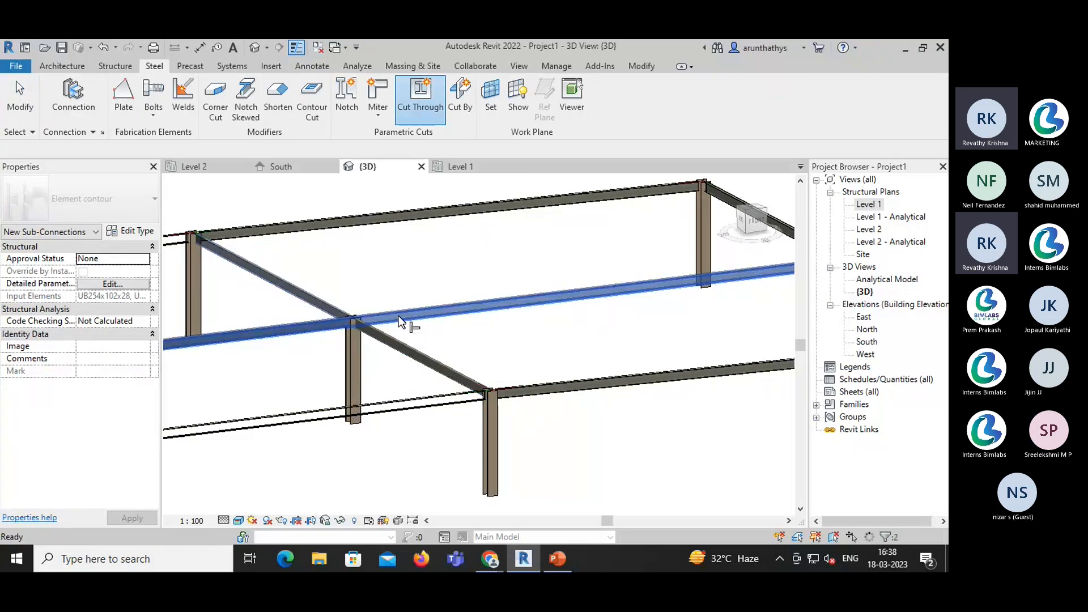
{"action": "left_click", "coordinate": [378, 367]}
- Examine the joint where the two crossing beams meet the central column from close up and from different angles
{"action": "scroll", "coordinate": [345, 326], "scroll_direction": "up", "scroll_amount": 4}
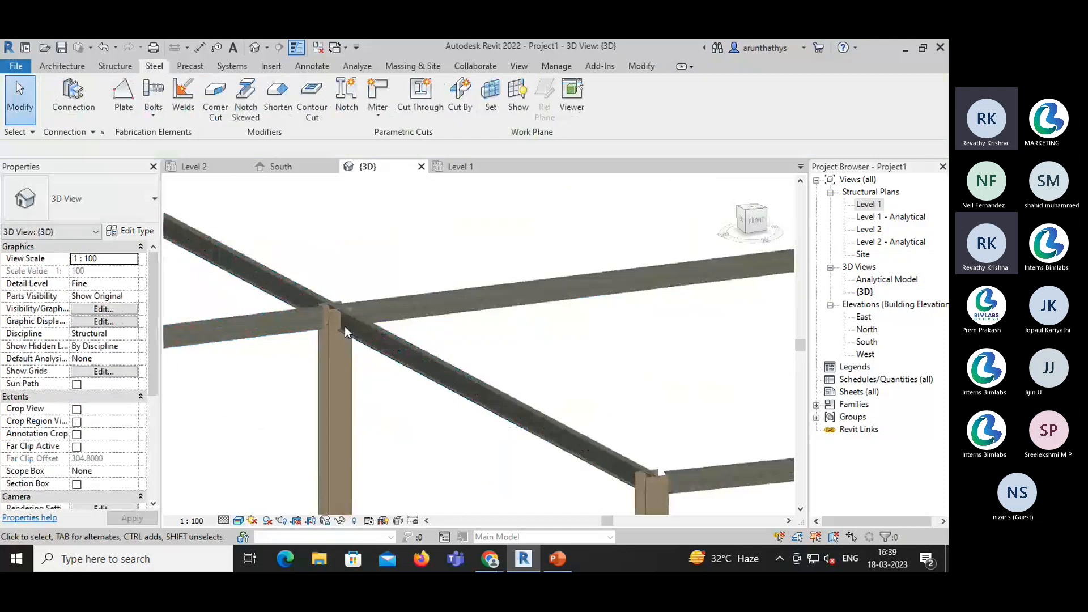
{"action": "scroll", "coordinate": [345, 325], "scroll_direction": "up", "scroll_amount": 2}
{"action": "scroll", "coordinate": [434, 304], "scroll_direction": "up", "scroll_amount": 3}
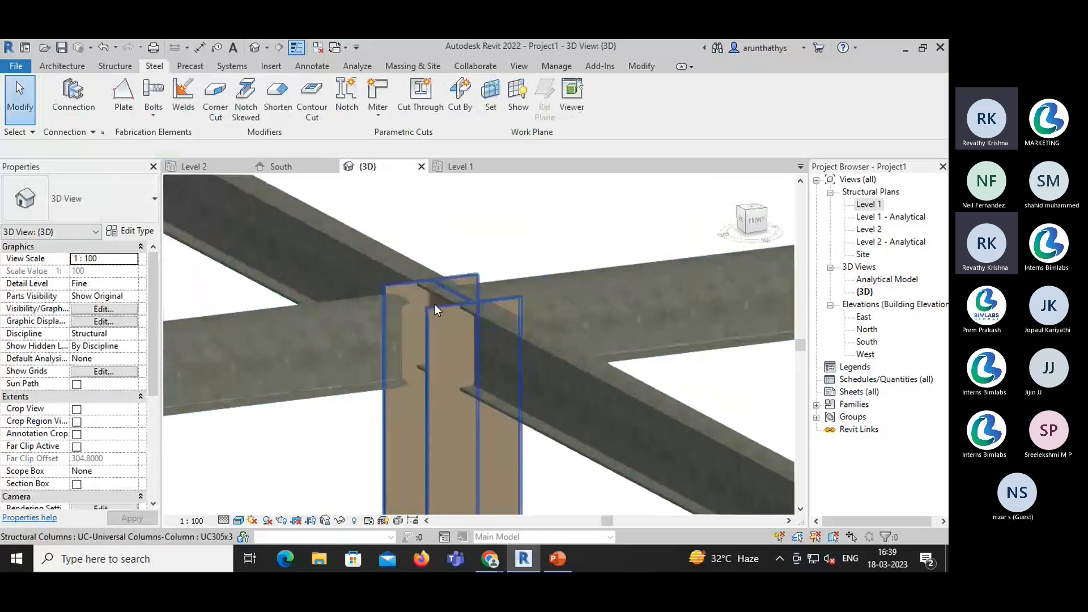
{"action": "scroll", "coordinate": [445, 299], "scroll_direction": "down", "scroll_amount": 2}
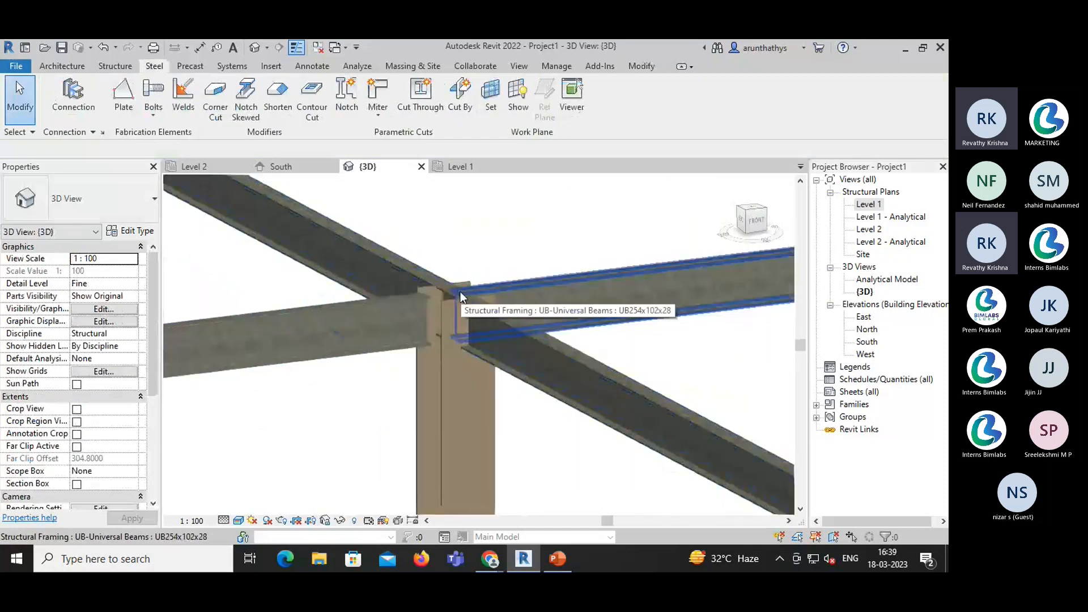
{"action": "left_click", "coordinate": [518, 334]}
{"action": "left_click", "coordinate": [574, 318]}
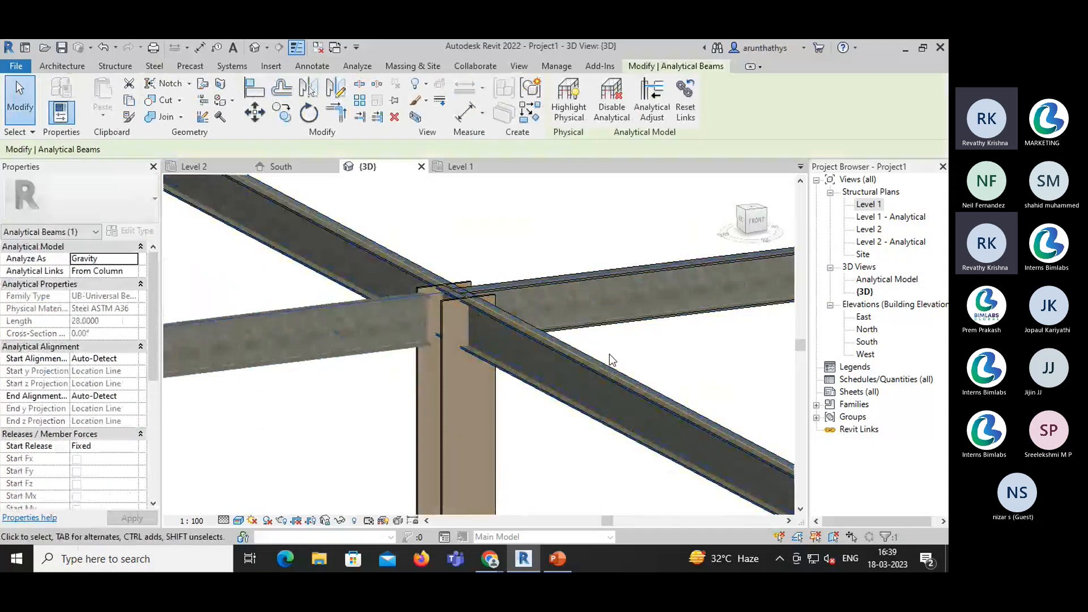
{"action": "left_click", "coordinate": [610, 354]}
{"action": "scroll", "coordinate": [428, 358], "scroll_direction": "down", "scroll_amount": 5}
{"action": "scroll", "coordinate": [461, 316], "scroll_direction": "up", "scroll_amount": 3}
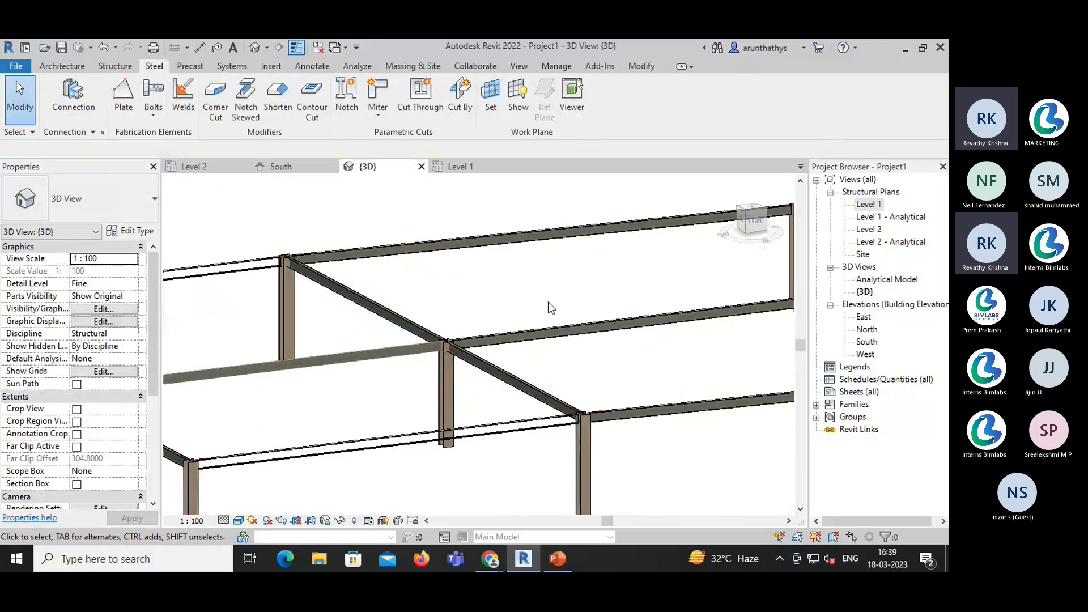
{"action": "middle_click_drag", "start_coordinate": [514, 319], "coordinate": [492, 322], "text": "shift"}
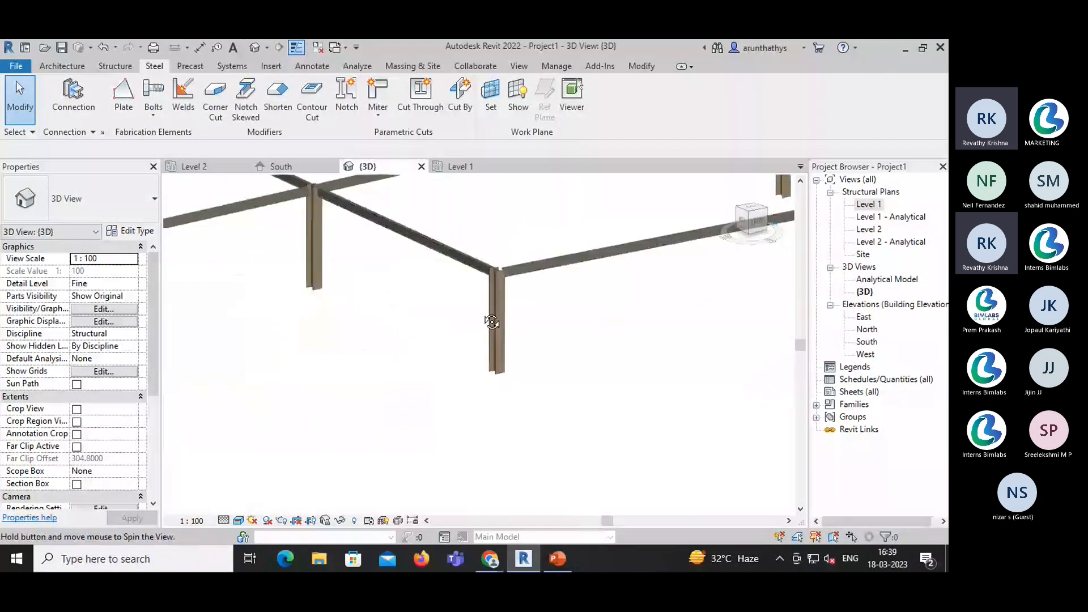
{"action": "scroll", "coordinate": [534, 406], "scroll_direction": "down", "scroll_amount": 4}
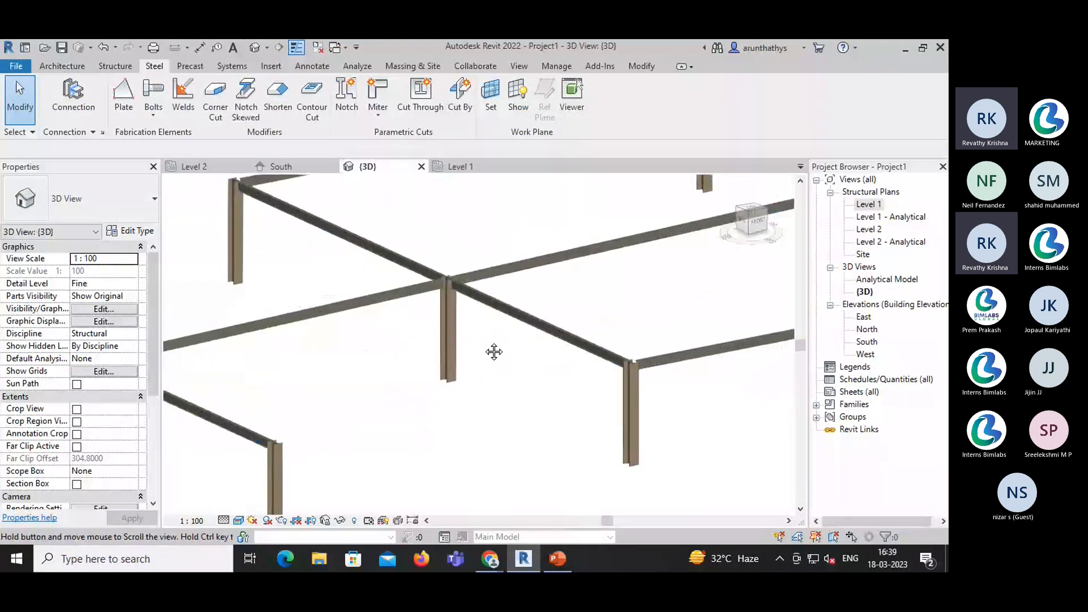
{"action": "scroll", "coordinate": [464, 343], "scroll_direction": "up", "scroll_amount": 6}
{"action": "scroll", "coordinate": [459, 328], "scroll_direction": "up", "scroll_amount": 3}
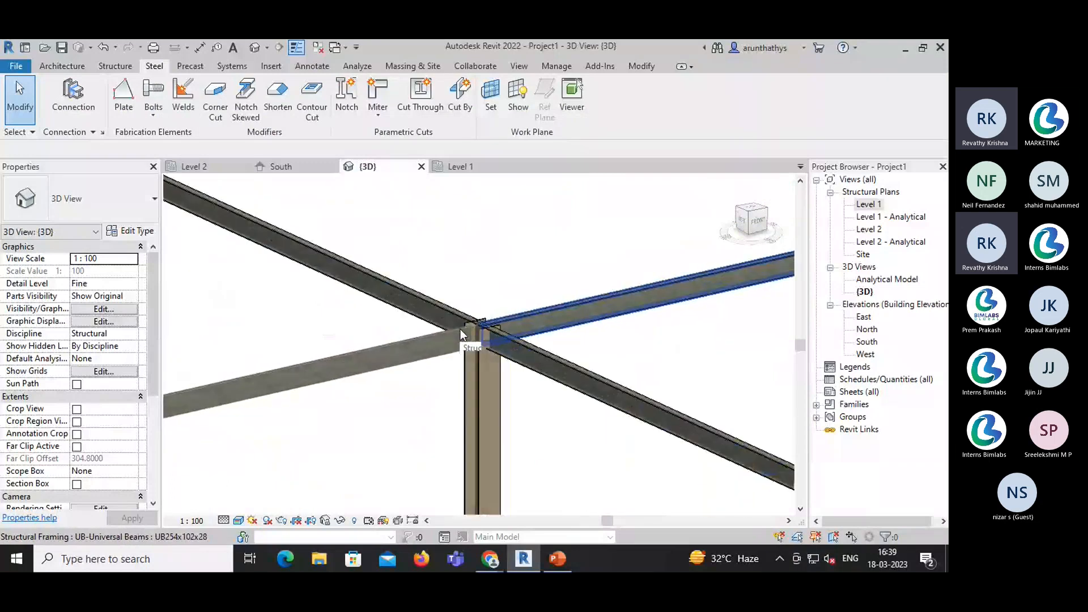
- Apply a Cut Through to the central column together with the two continuous beams that pass through it
{"action": "left_click", "coordinate": [420, 99]}
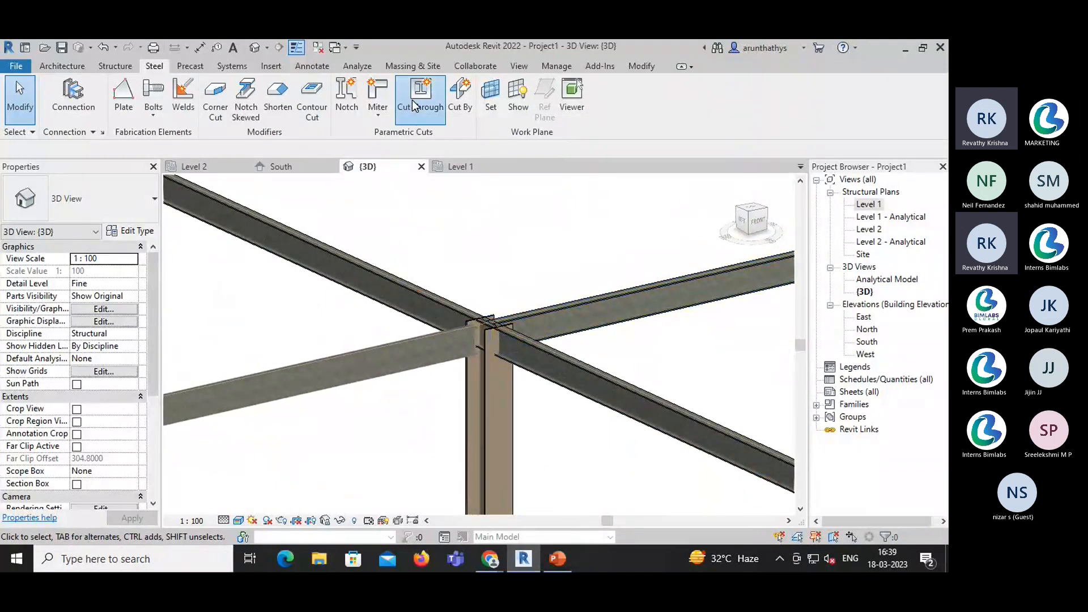
{"action": "left_click", "coordinate": [482, 390]}
{"action": "left_click", "coordinate": [534, 327]}
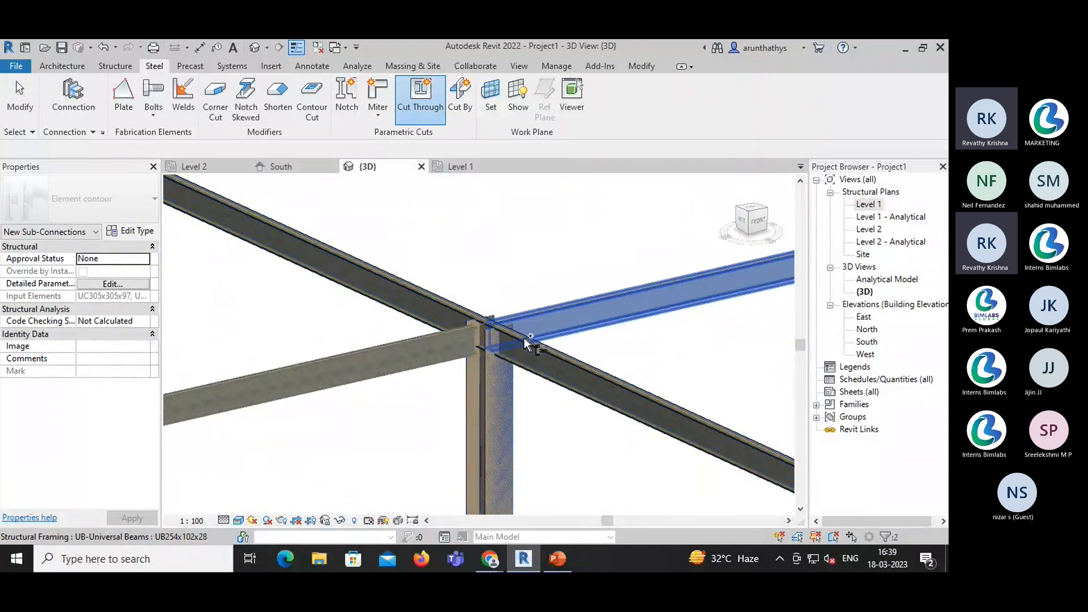
{"action": "left_click", "coordinate": [515, 339]}
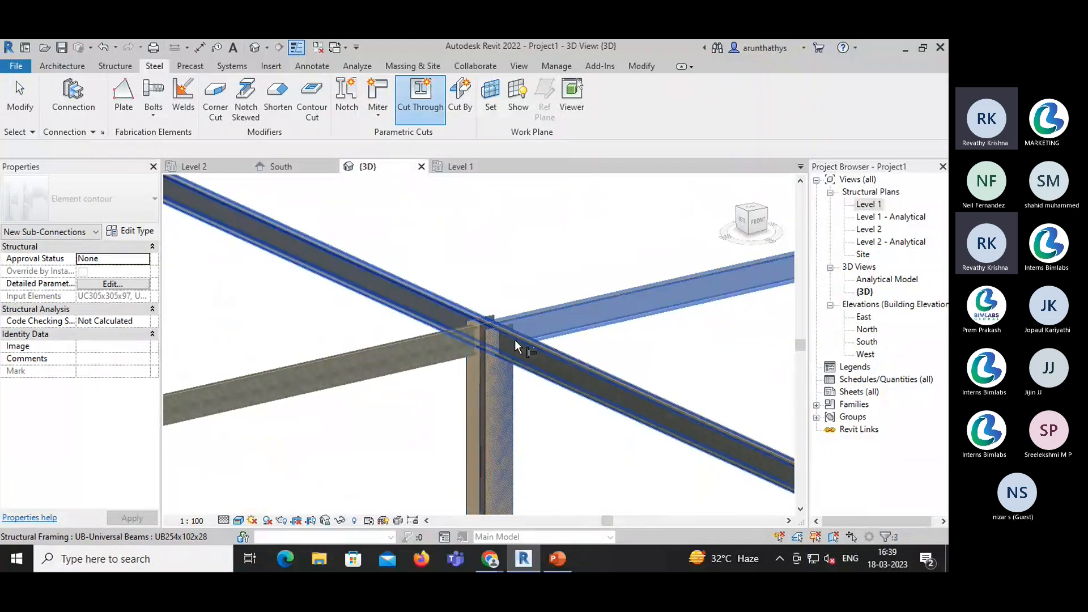
{"action": "key", "text": "Return"}
{"action": "left_click", "coordinate": [554, 281]}
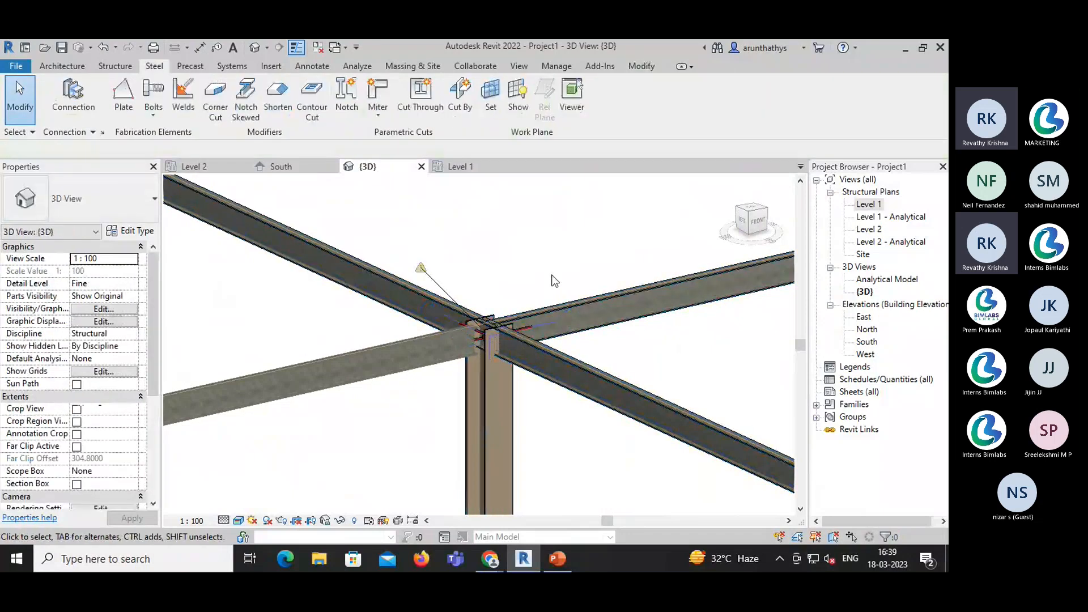
- Select the long left-to-right beam, inspect the cut at the central column up close, and bring the steel tools back up
{"action": "left_click", "coordinate": [538, 321]}
{"action": "scroll", "coordinate": [480, 334], "scroll_direction": "up", "scroll_amount": 2}
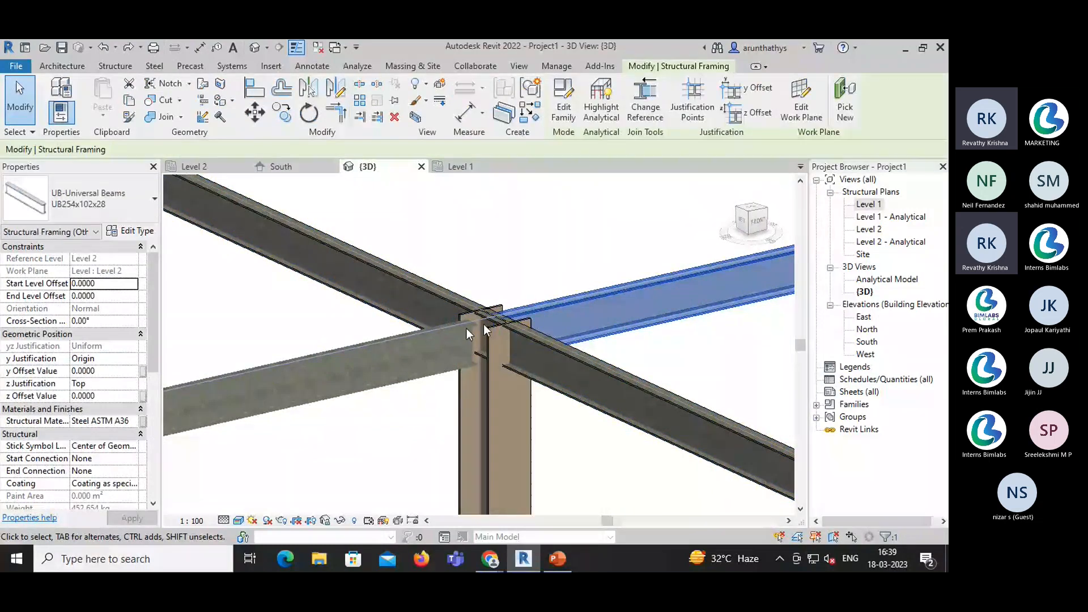
{"action": "scroll", "coordinate": [502, 331], "scroll_direction": "up", "scroll_amount": 2}
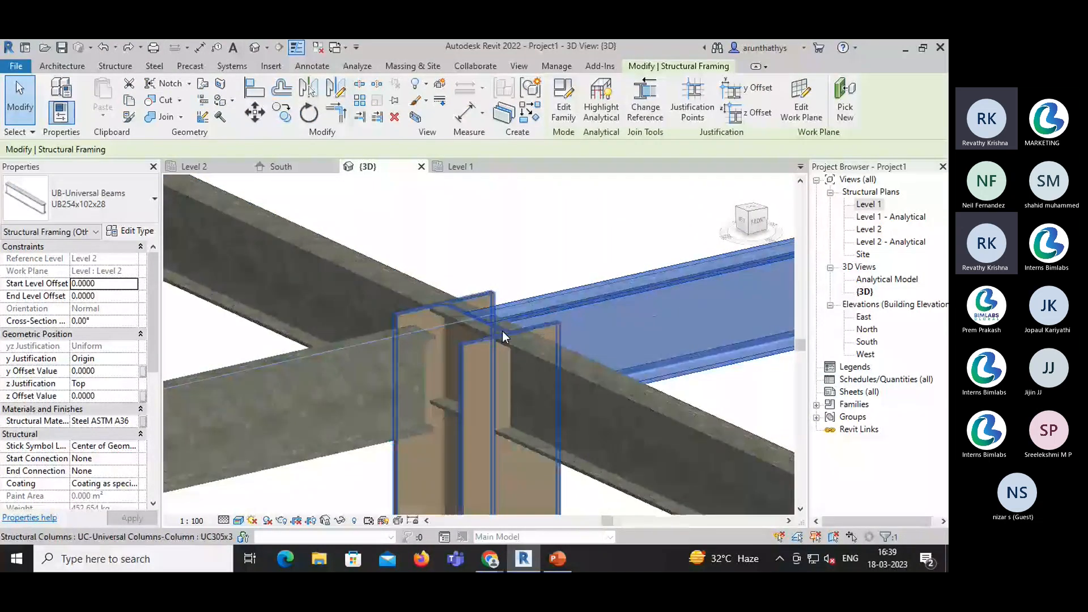
{"action": "scroll", "coordinate": [502, 331], "scroll_direction": "up", "scroll_amount": 2}
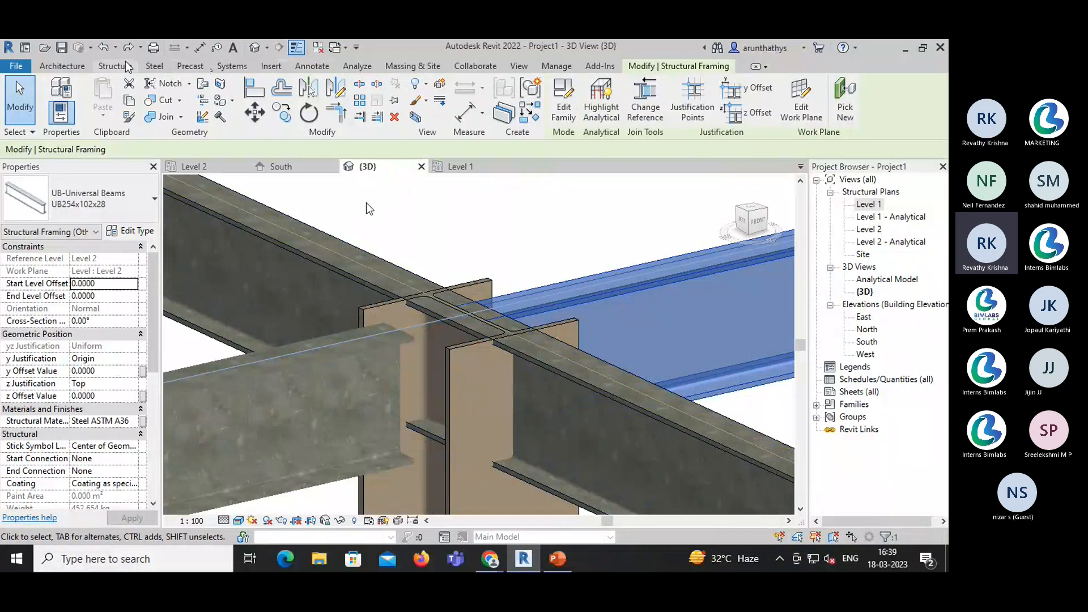
{"action": "left_click", "coordinate": [154, 66]}
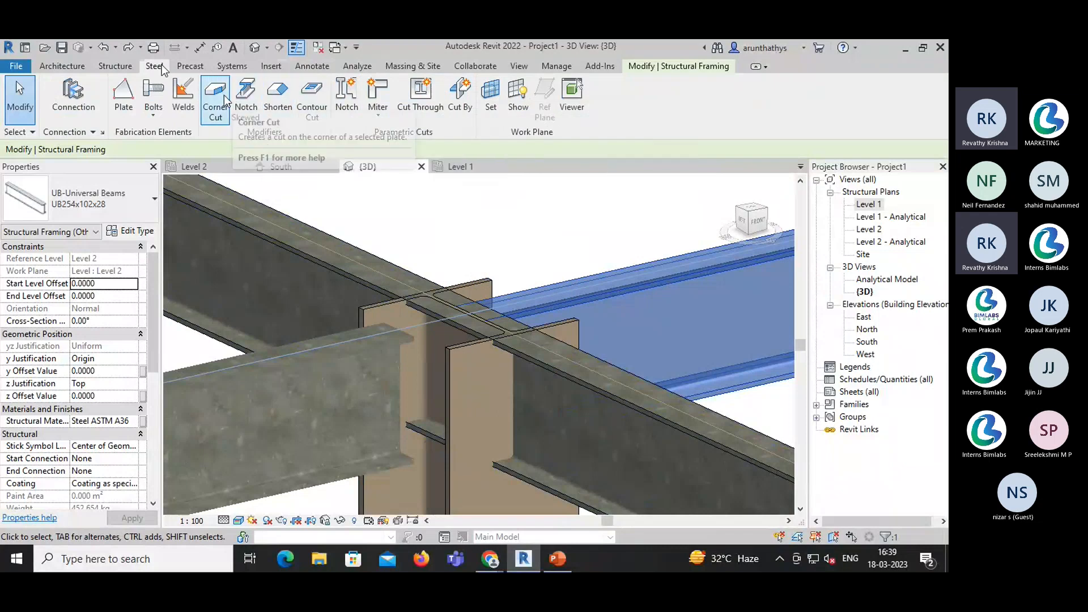
{"action": "scroll", "coordinate": [399, 281], "scroll_direction": "down", "scroll_amount": 5}
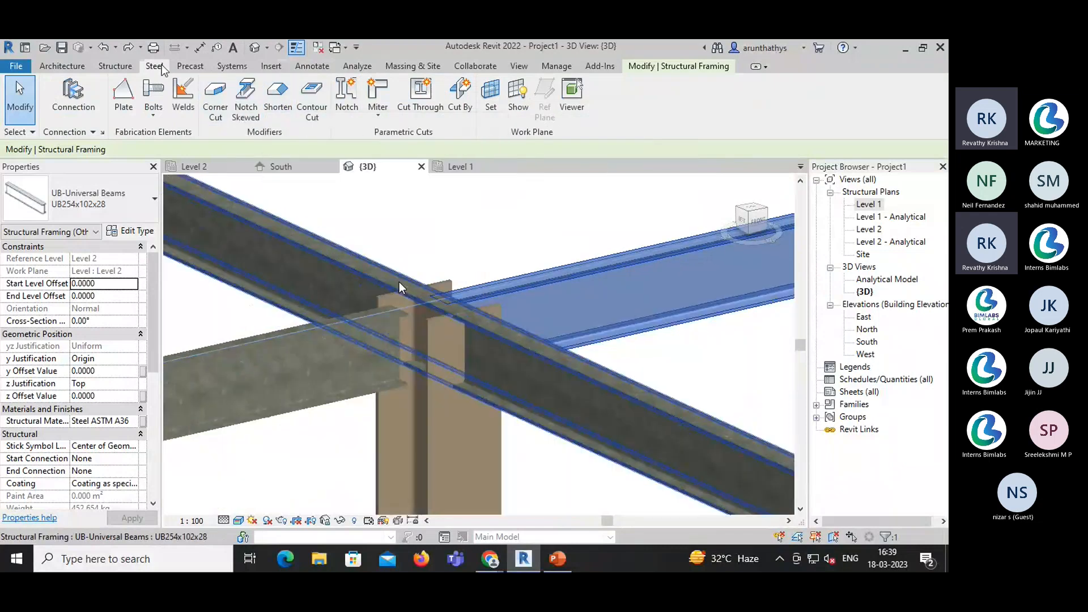
- Deselect the beam, bring up the structure tools, and view the temporary frame and the whole portal frame building together in 3D
{"action": "scroll", "coordinate": [399, 281], "scroll_direction": "down", "scroll_amount": 3}
{"action": "left_click", "coordinate": [427, 369]}
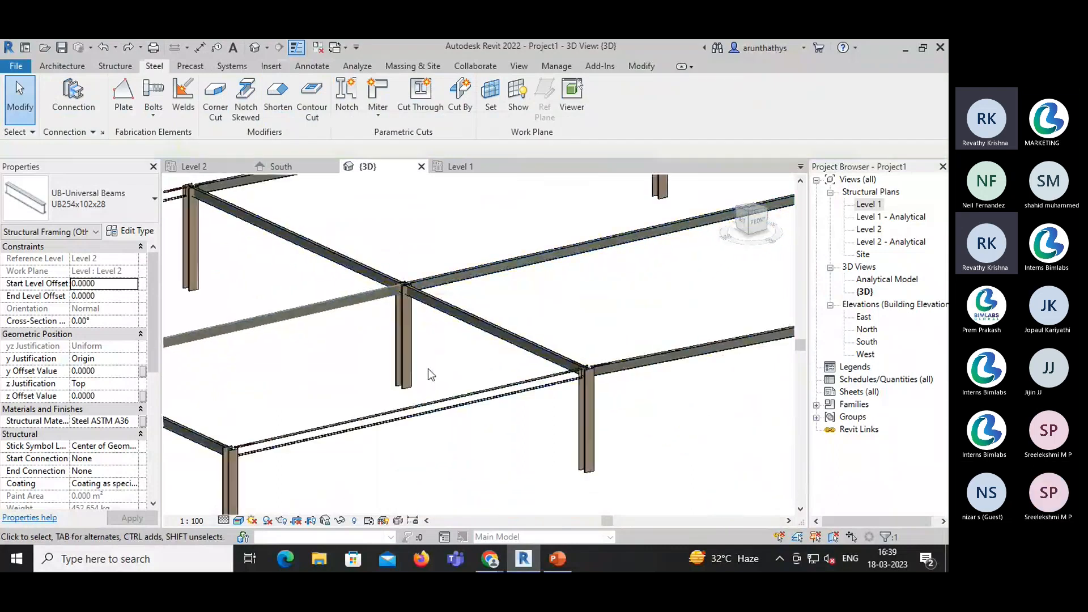
{"action": "scroll", "coordinate": [427, 368], "scroll_direction": "down", "scroll_amount": 3}
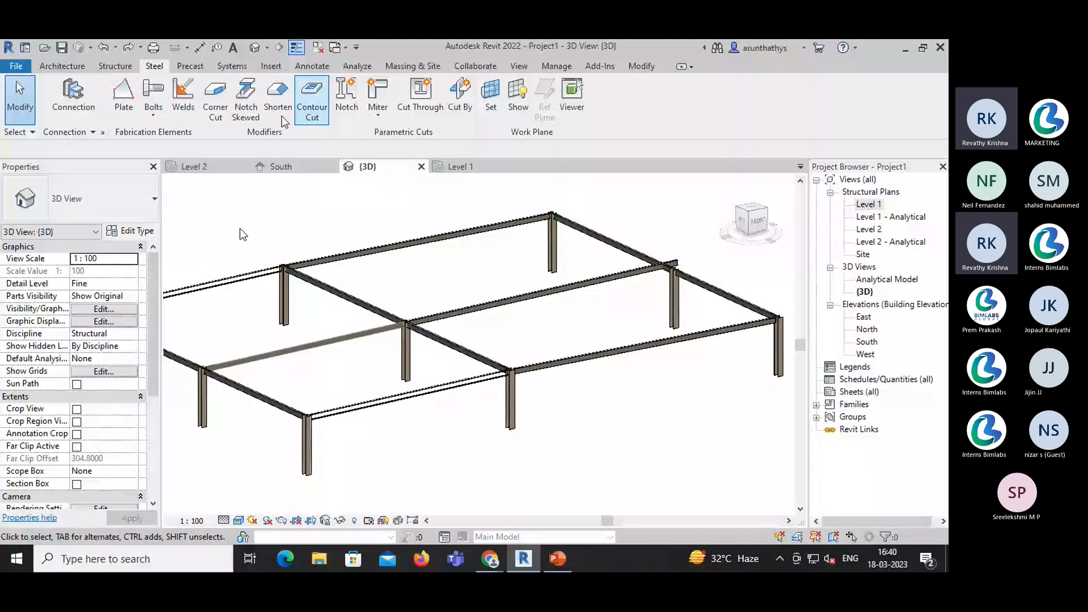
{"action": "left_click", "coordinate": [116, 66]}
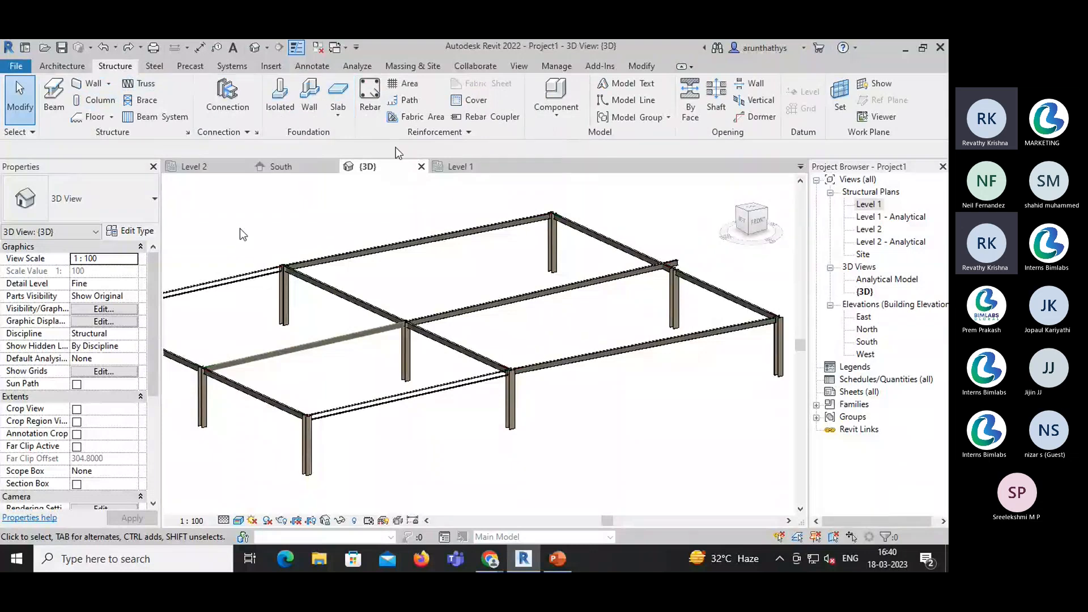
{"action": "scroll", "coordinate": [316, 236], "scroll_direction": "down", "scroll_amount": 2}
{"action": "middle_click_drag", "start_coordinate": [316, 236], "coordinate": [418, 274]}
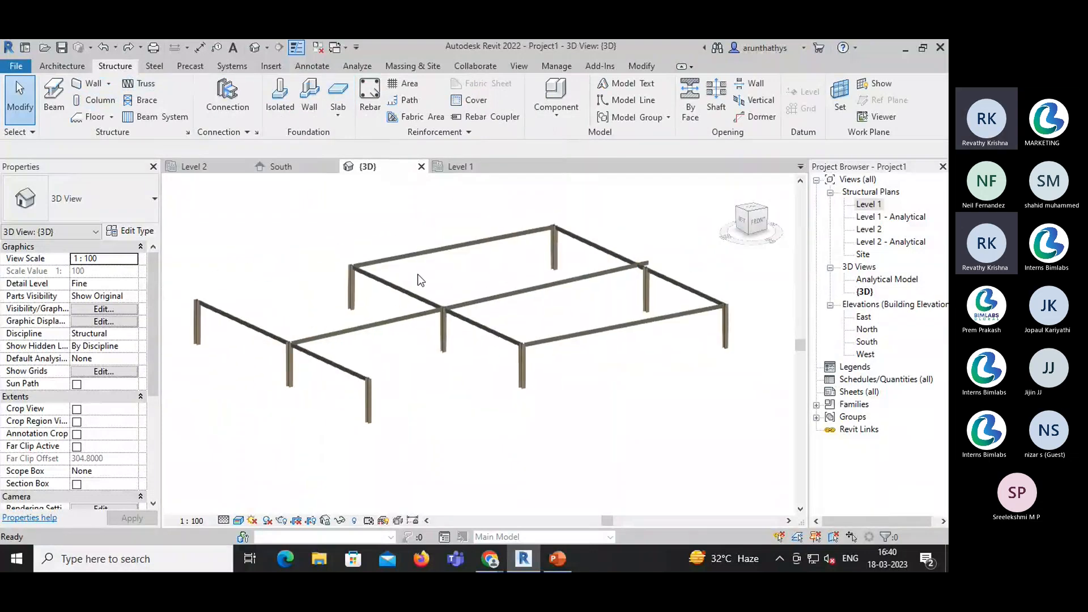
{"action": "scroll", "coordinate": [291, 284], "scroll_direction": "down", "scroll_amount": 4}
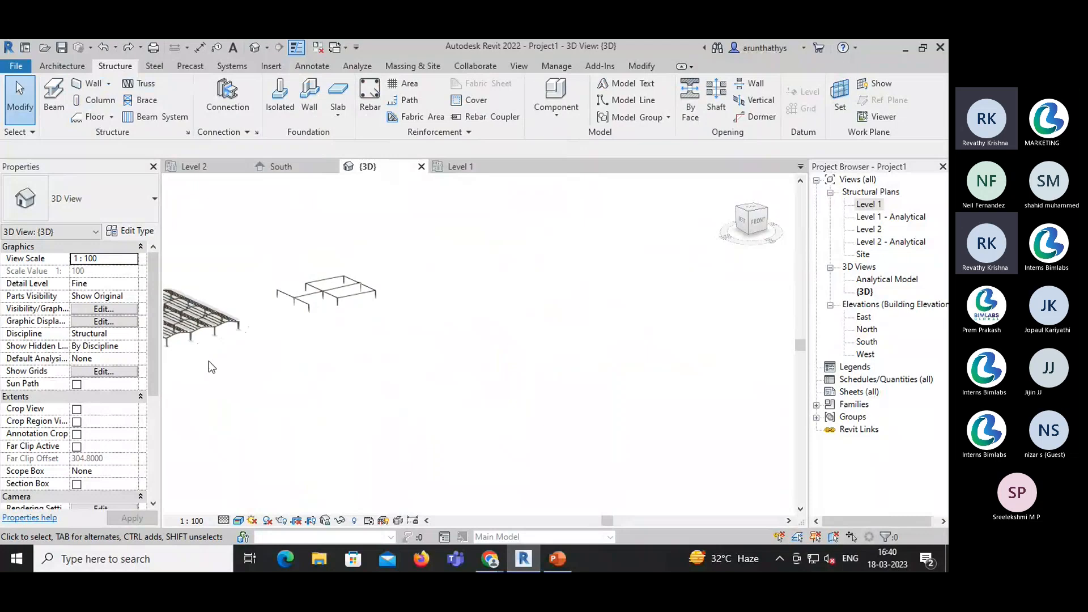
{"action": "middle_click_drag", "start_coordinate": [219, 366], "coordinate": [340, 357]}
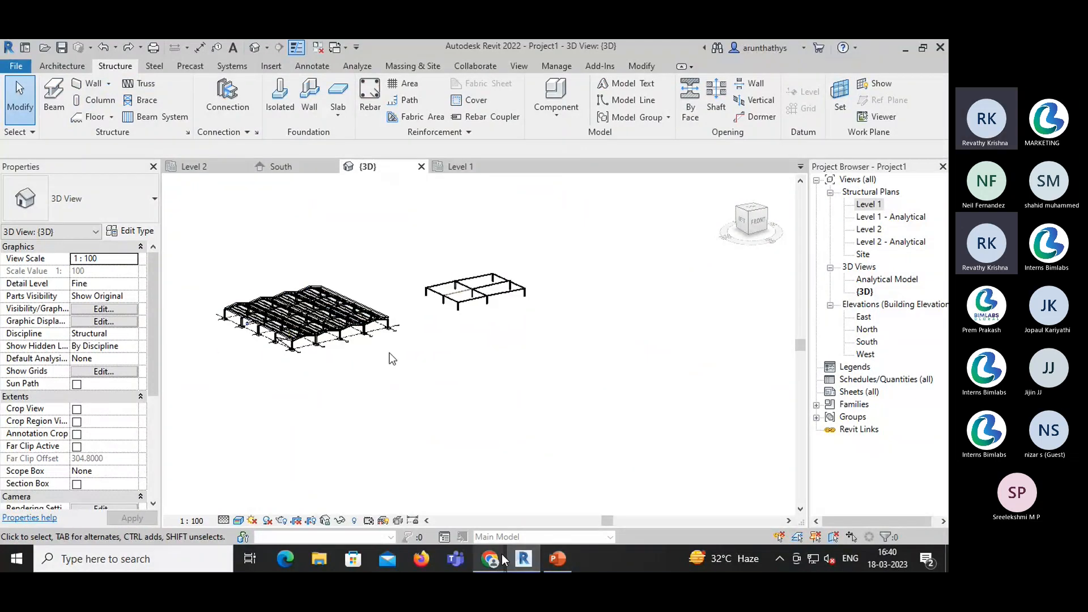
- Switch to the Microsoft Teams meeting in Chrome and show the meeting chat to read the participants' questions
{"action": "mouse_move", "coordinate": [506, 569]}
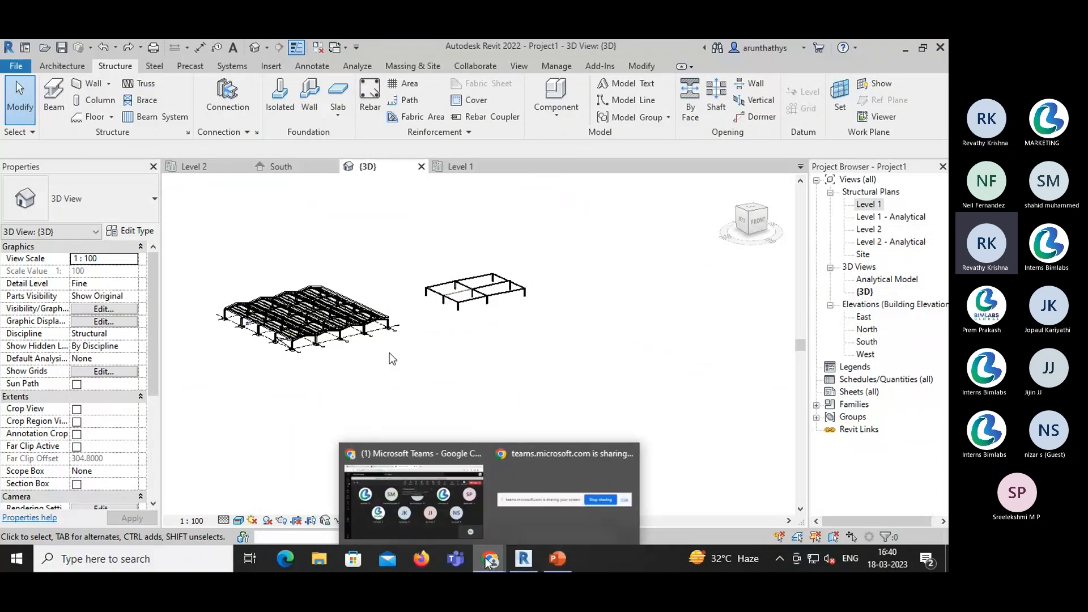
{"action": "left_click", "coordinate": [474, 470]}
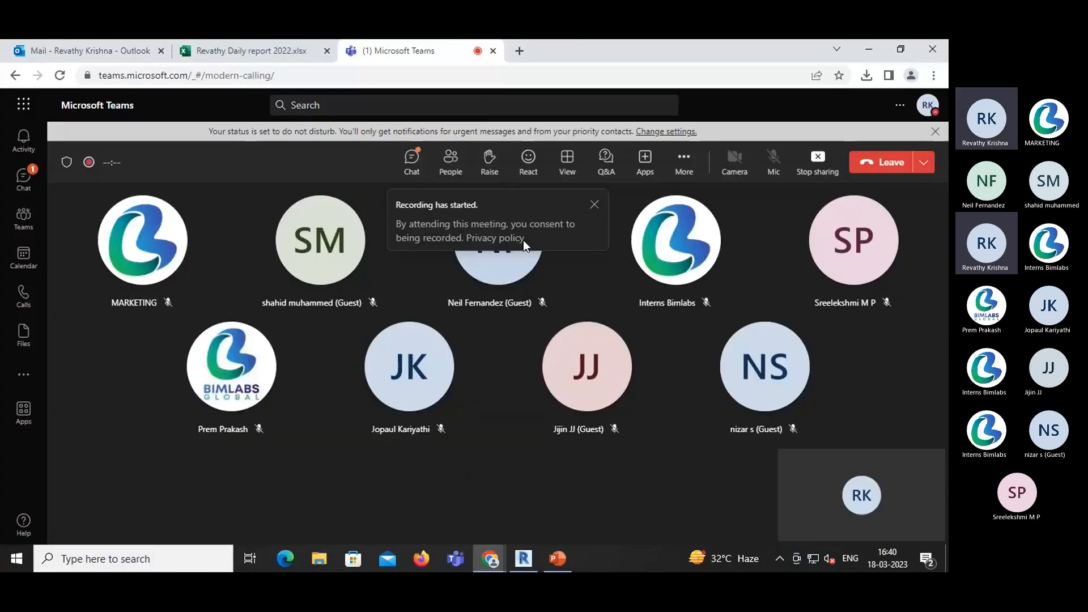
{"action": "left_click", "coordinate": [415, 165]}
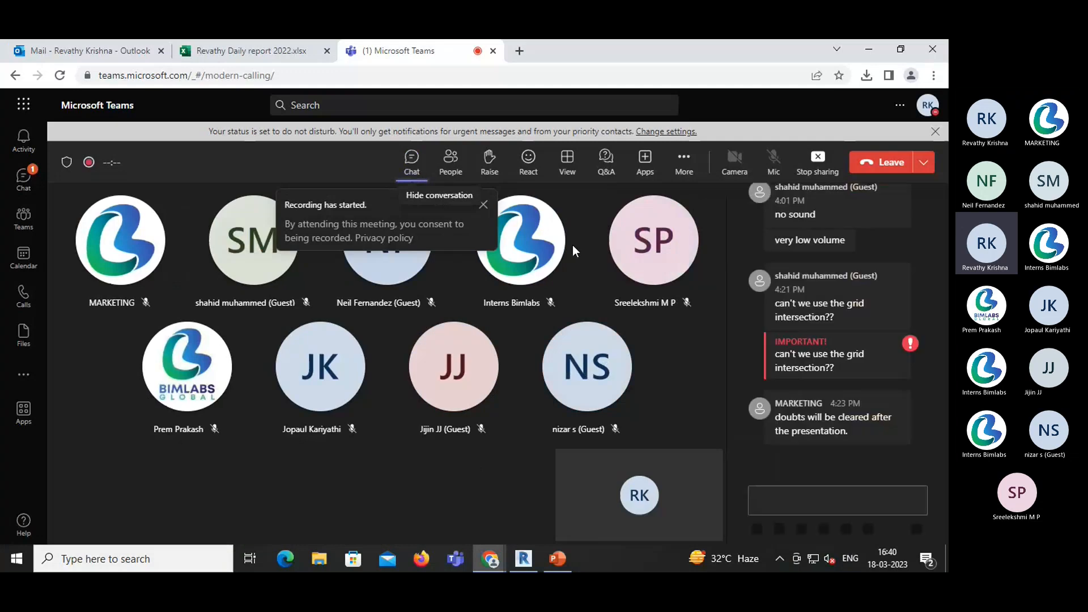
- Switch to Revit and open the Level 2 structural plan around the intersection of grids 1 and A
{"action": "mouse_move", "coordinate": [836, 370]}
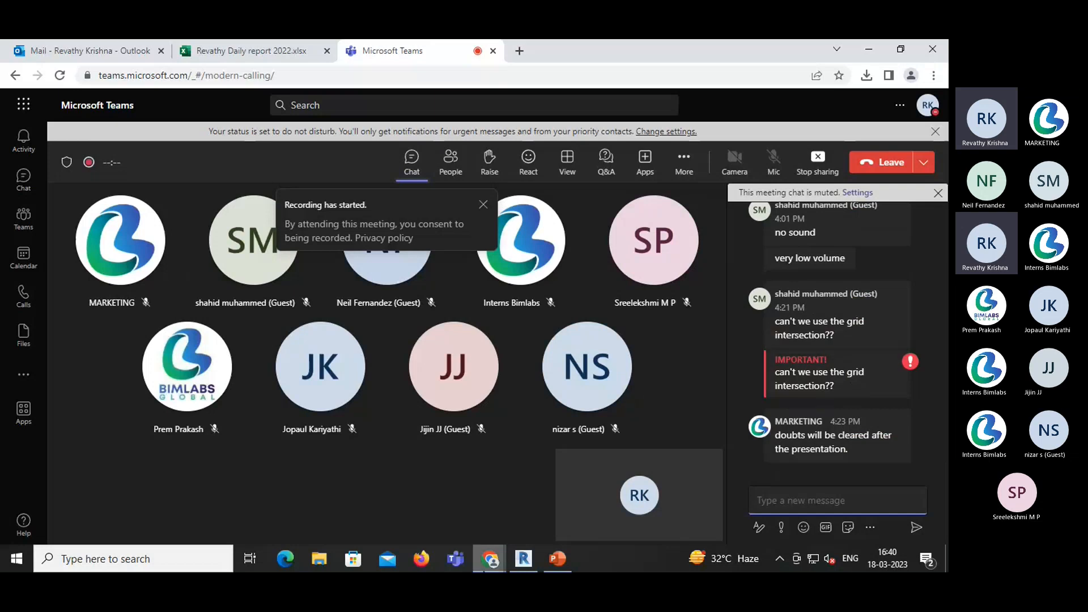
{"action": "mouse_move", "coordinate": [529, 562]}
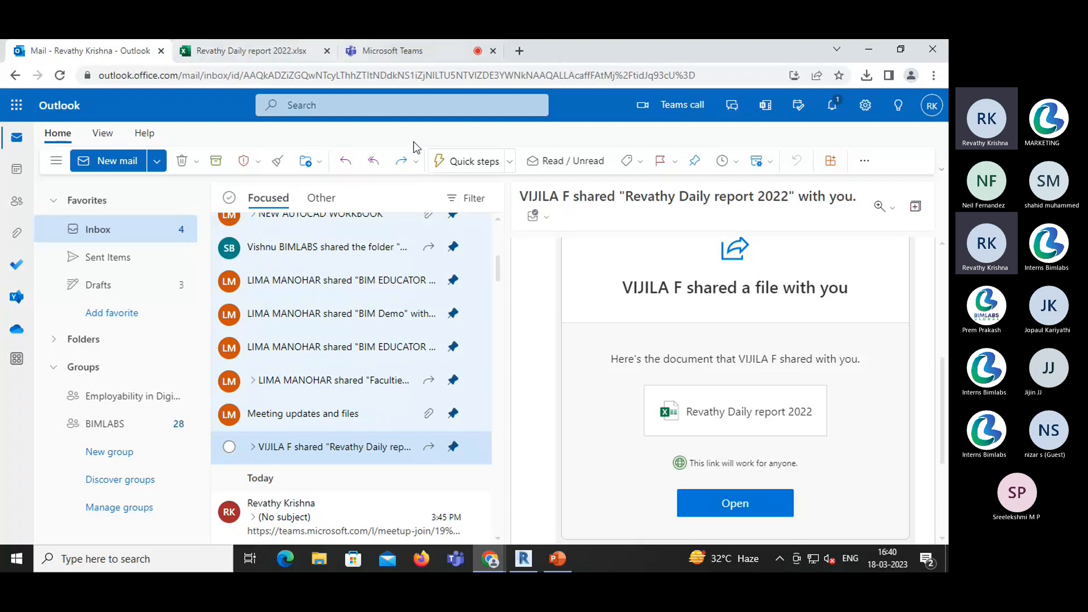
{"action": "left_click", "coordinate": [525, 560]}
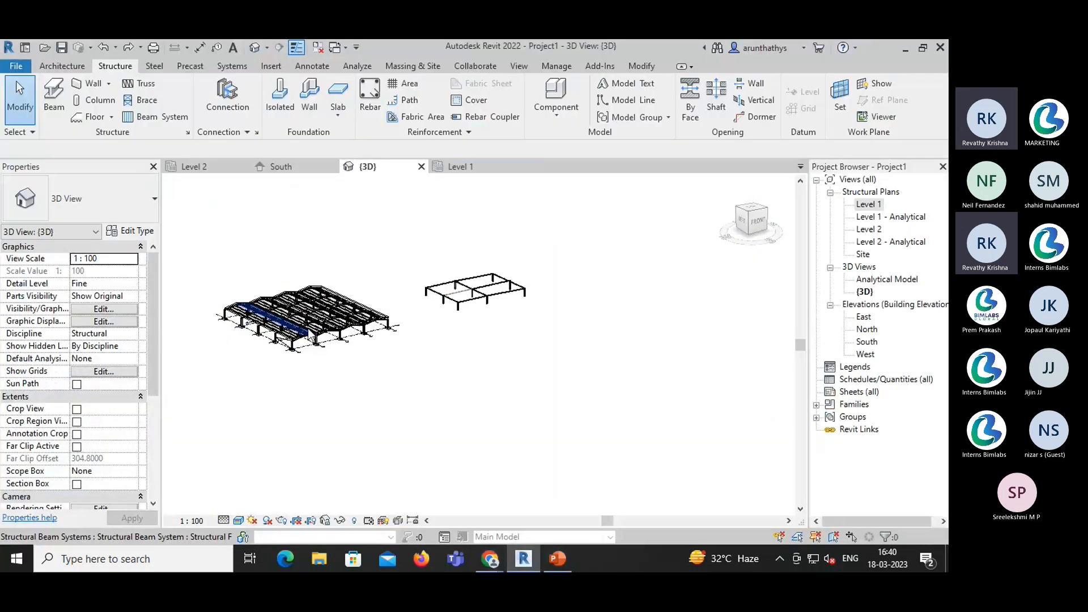
{"action": "scroll", "coordinate": [314, 336], "scroll_direction": "up", "scroll_amount": 4}
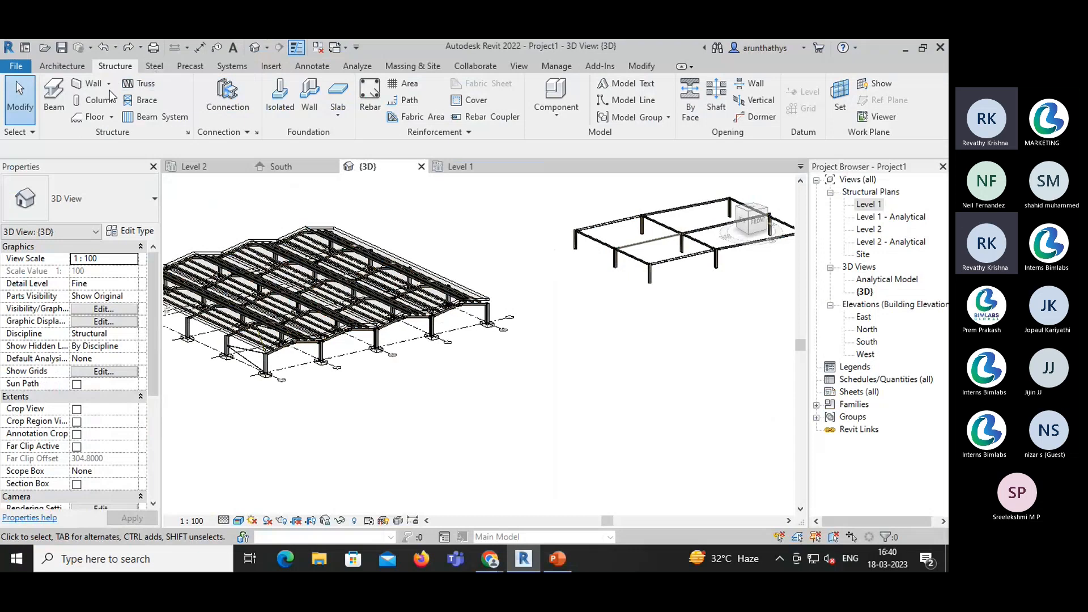
{"action": "left_click", "coordinate": [215, 165]}
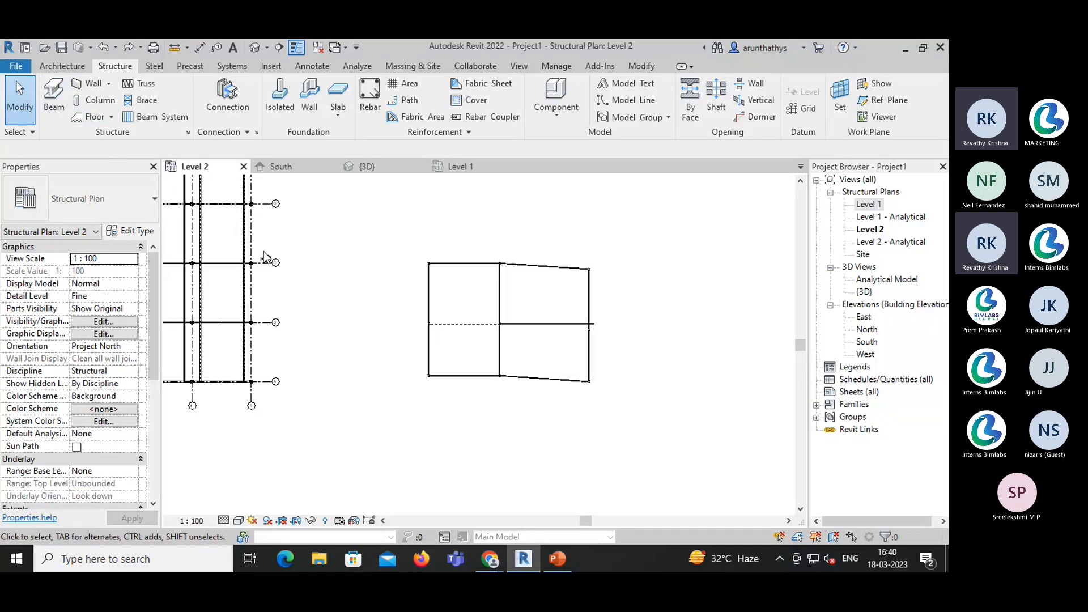
{"action": "middle_click_drag", "start_coordinate": [264, 251], "coordinate": [431, 262]}
{"action": "middle_click_drag", "start_coordinate": [274, 381], "coordinate": [390, 361]}
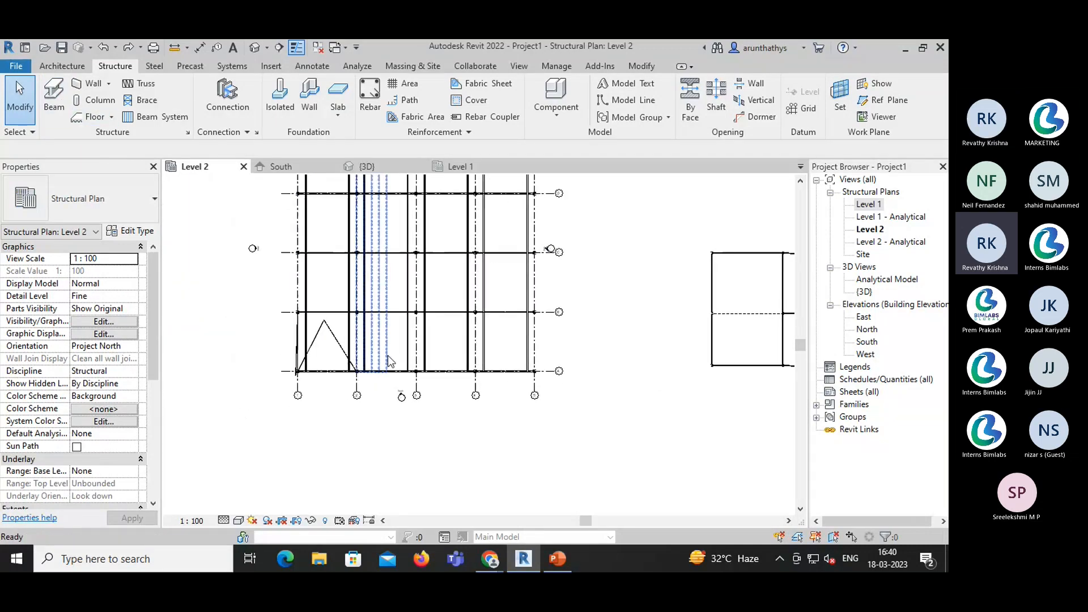
{"action": "scroll", "coordinate": [307, 374], "scroll_direction": "up", "scroll_amount": 5}
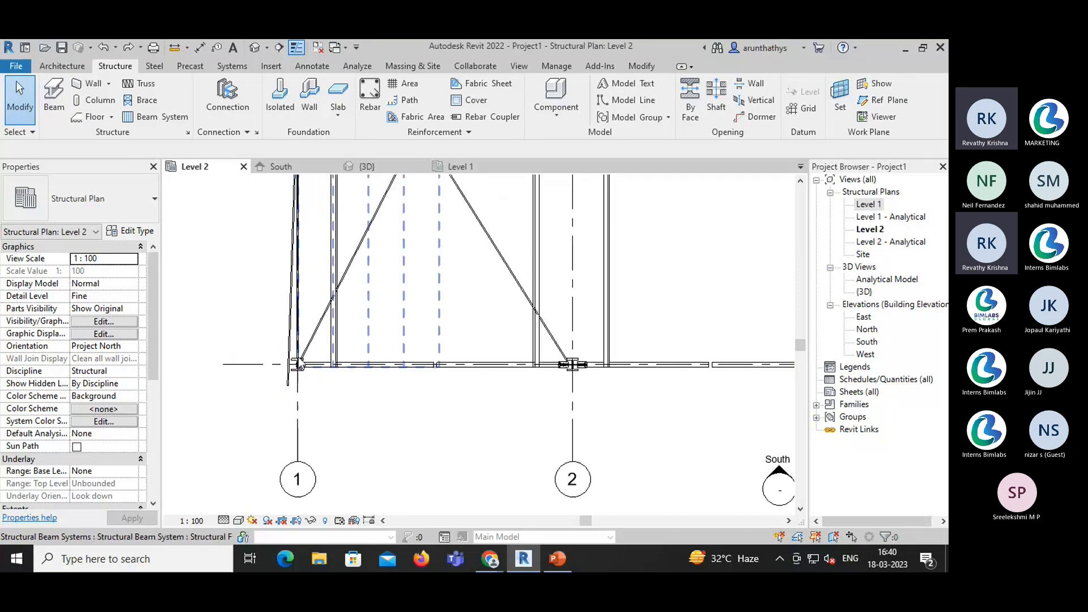
{"action": "left_click", "coordinate": [94, 99]}
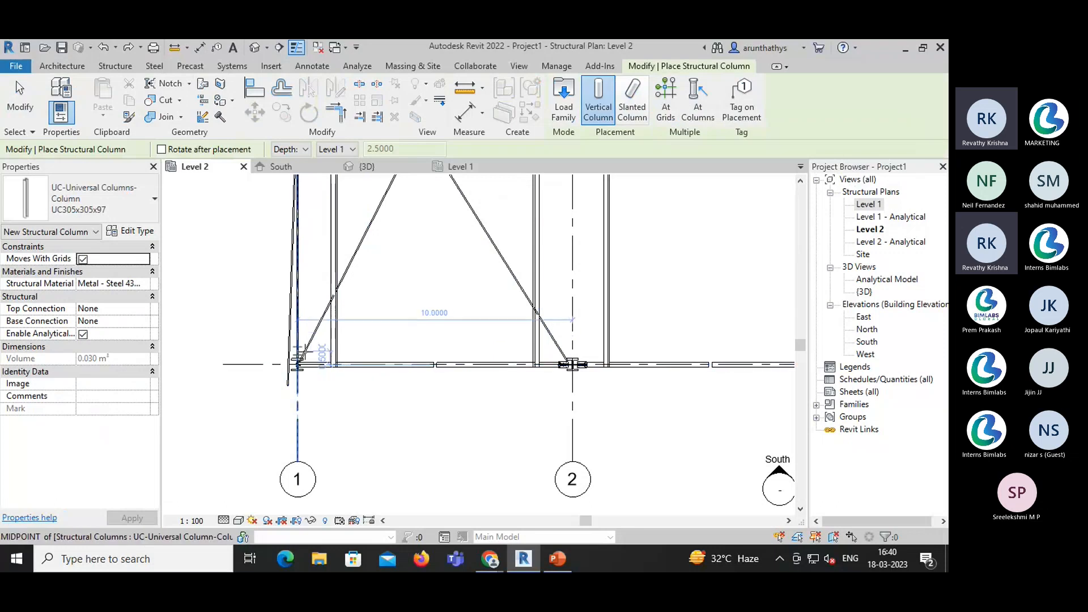
{"action": "scroll", "coordinate": [296, 365], "scroll_direction": "up", "scroll_amount": 2}
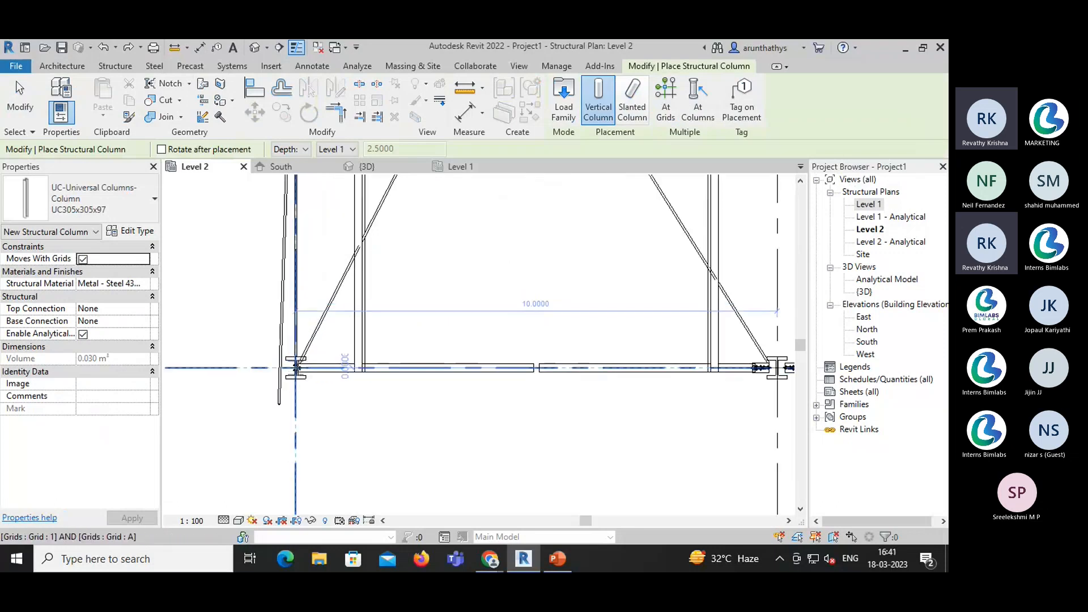
{"action": "scroll", "coordinate": [391, 390], "scroll_direction": "down", "scroll_amount": 2}
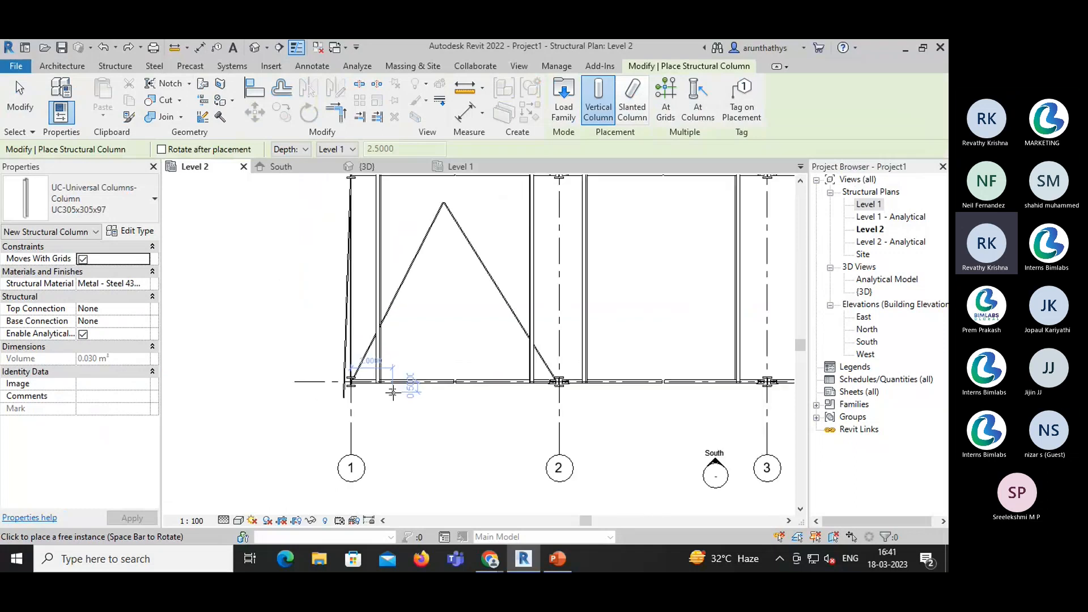
{"action": "scroll", "coordinate": [352, 454], "scroll_direction": "down", "scroll_amount": 2}
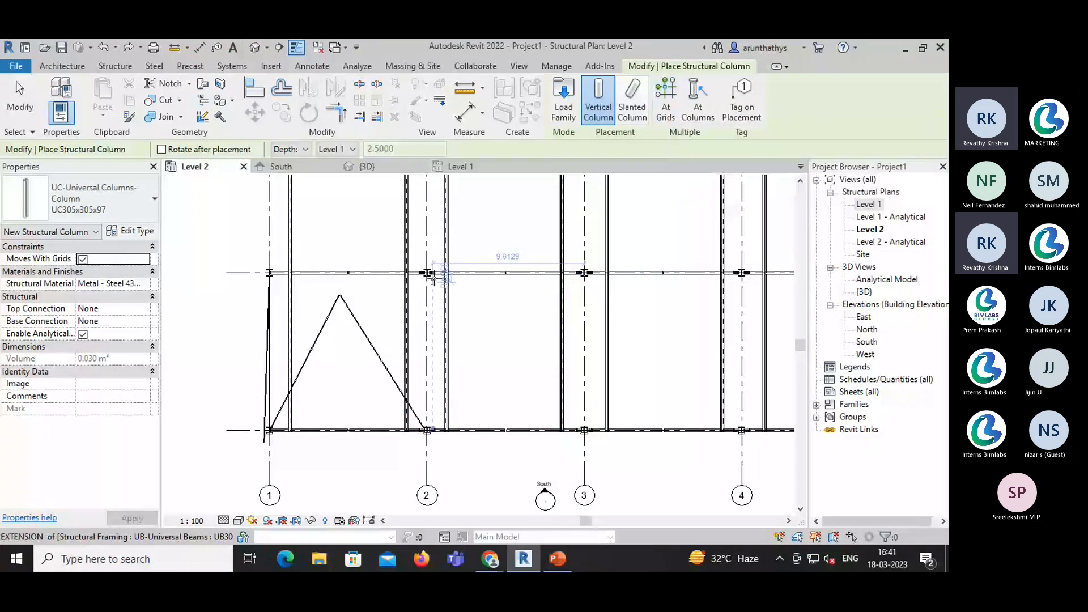
{"action": "key", "text": "Escape"}
{"action": "key", "text": "Escape"}
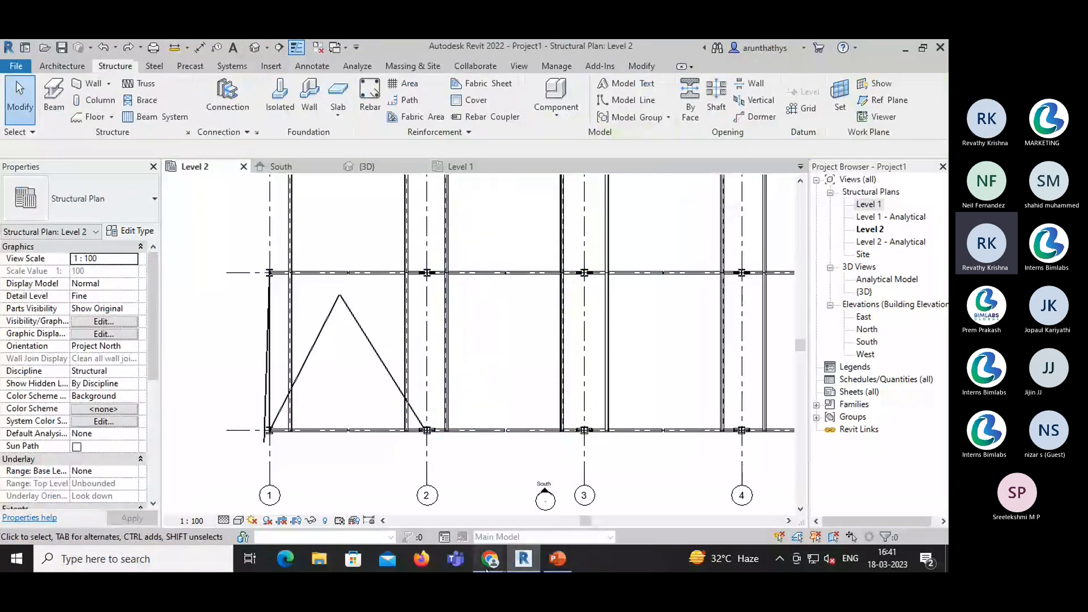
- Switch to the Teams meeting in the browser and check the chat for participants' questions
{"action": "mouse_move", "coordinate": [491, 558]}
{"action": "mouse_move", "coordinate": [455, 505]}
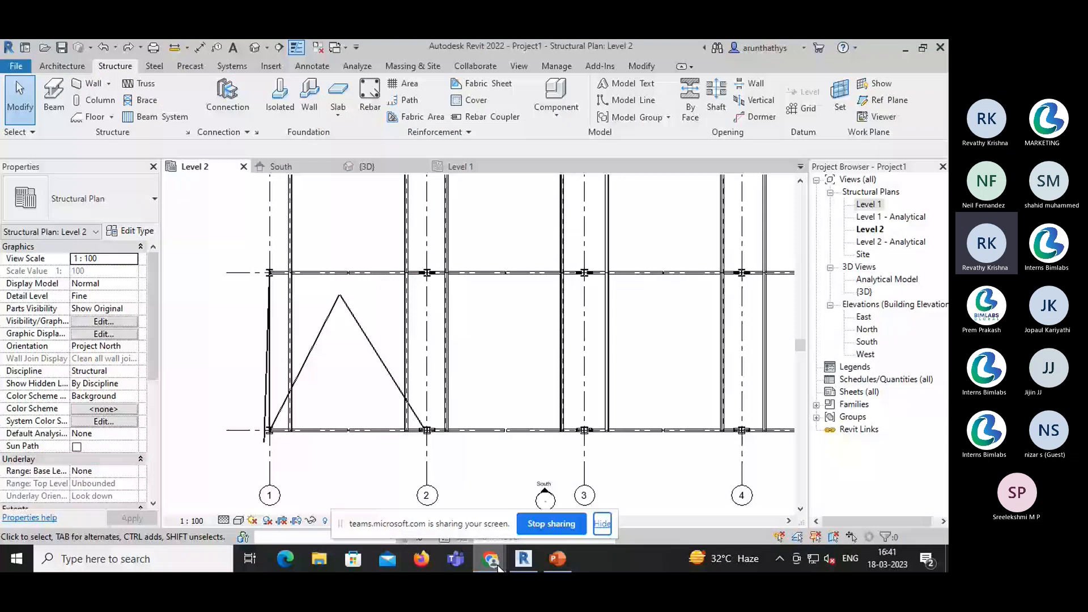
{"action": "left_click", "coordinate": [498, 566]}
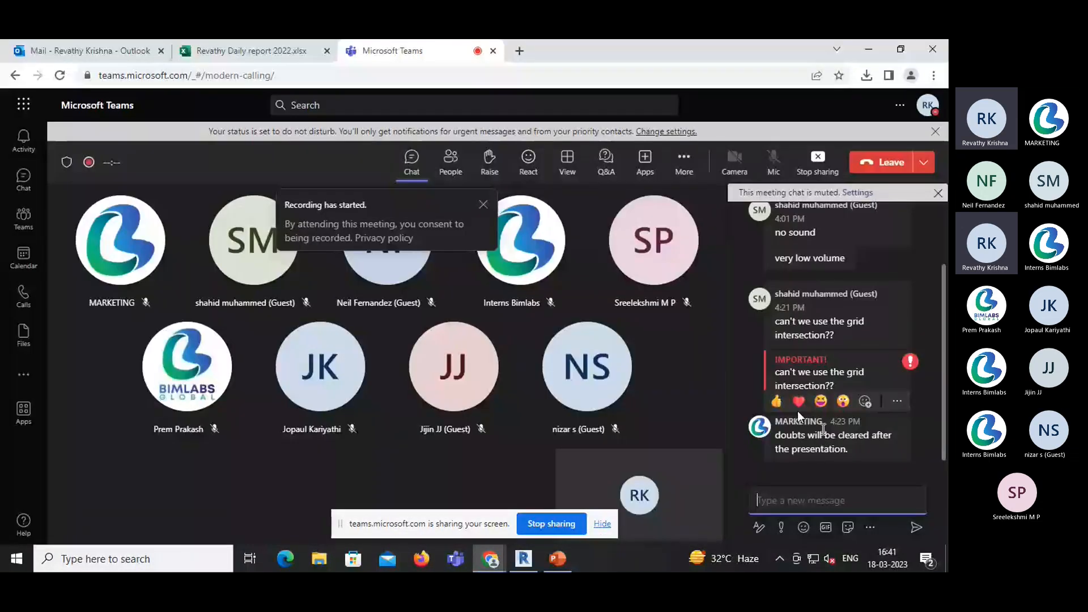
{"action": "left_click", "coordinate": [675, 375]}
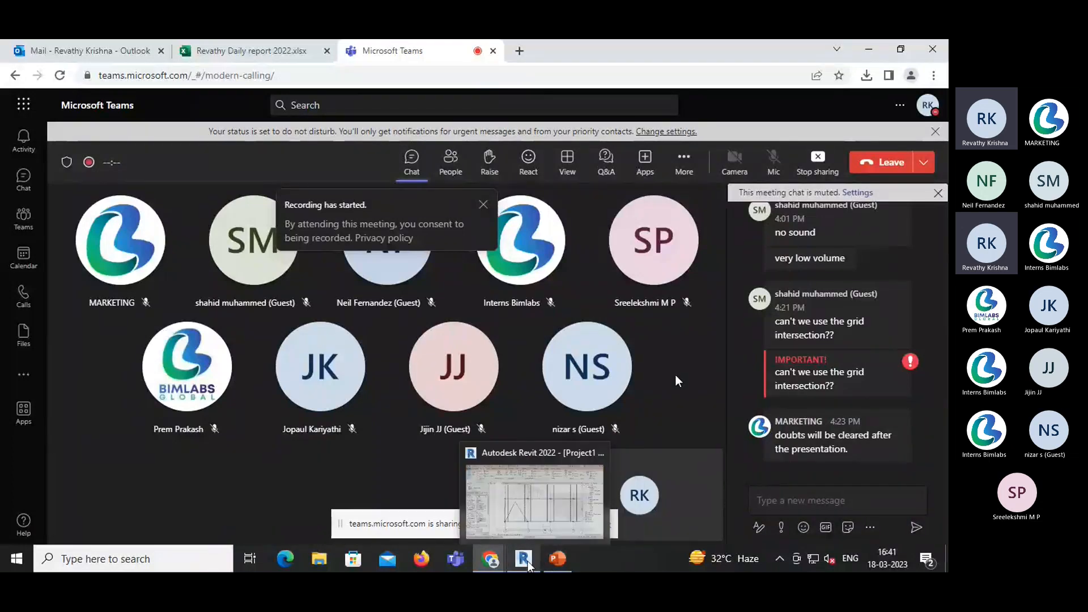
- Switch to the STEEL MODEL presentation in PowerPoint and show the career slide followed by the Q&A slide
{"action": "left_click", "coordinate": [559, 566]}
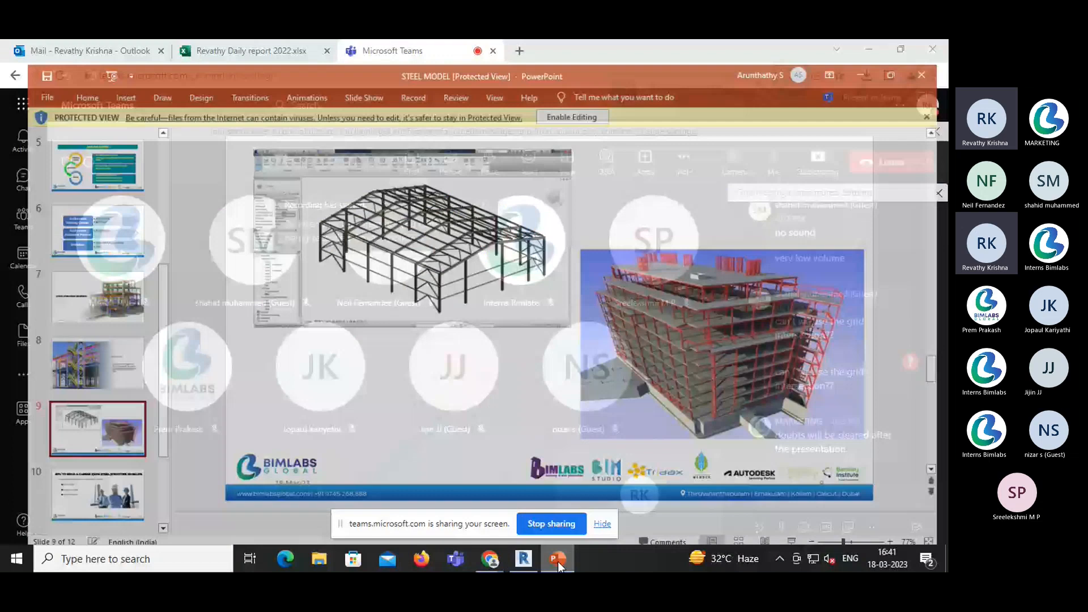
{"action": "scroll", "coordinate": [80, 470], "scroll_direction": "down", "scroll_amount": 1}
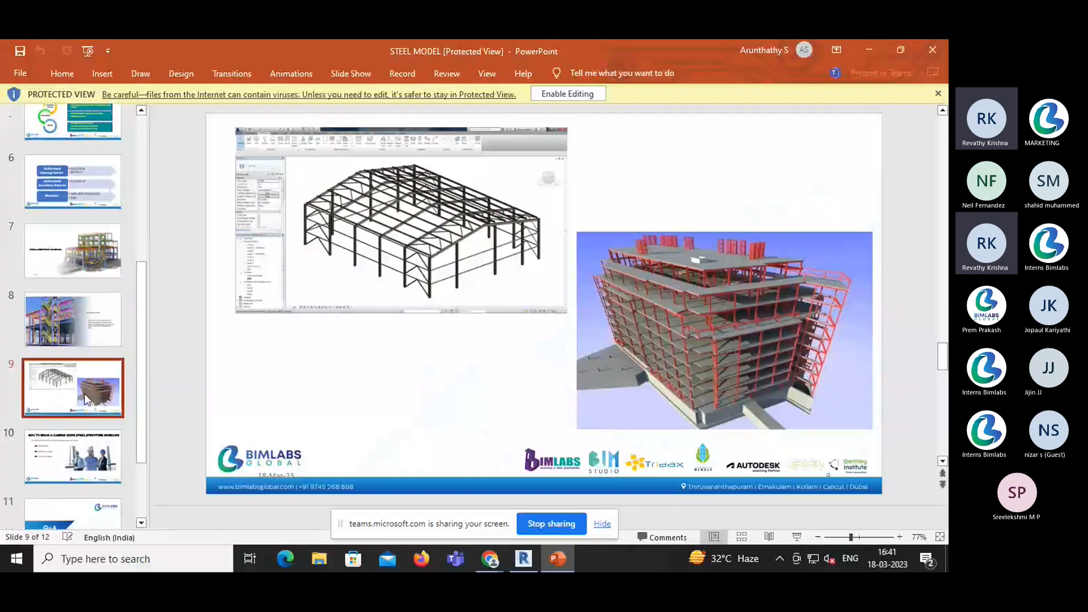
{"action": "left_click", "coordinate": [77, 466]}
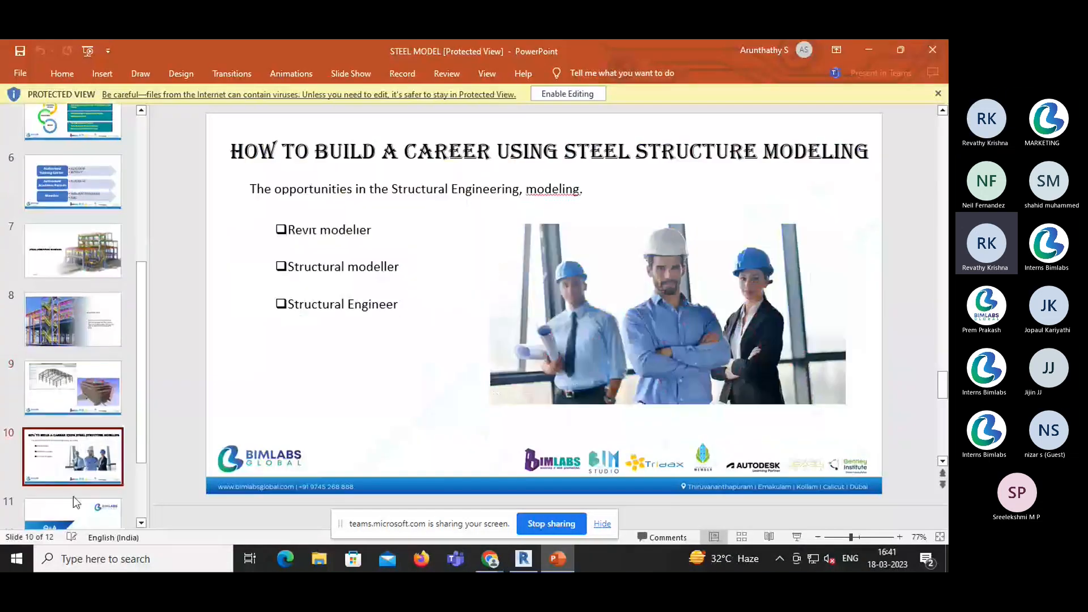
{"action": "left_click", "coordinate": [74, 498]}
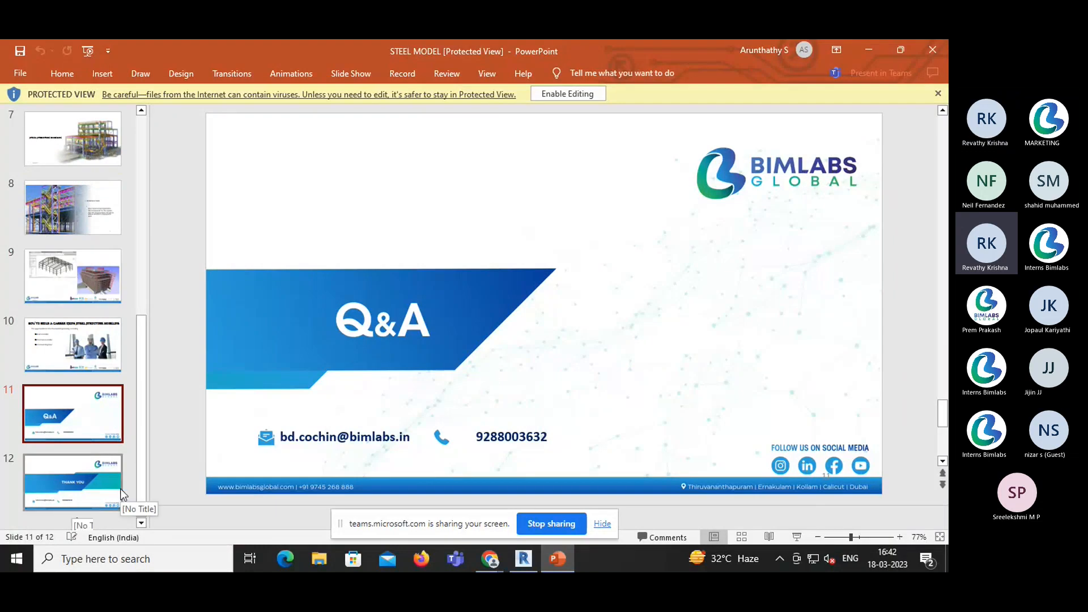
- Hide the screen-sharing bar, then return to the Teams meeting and dismiss the recording notice
{"action": "left_click", "coordinate": [603, 524]}
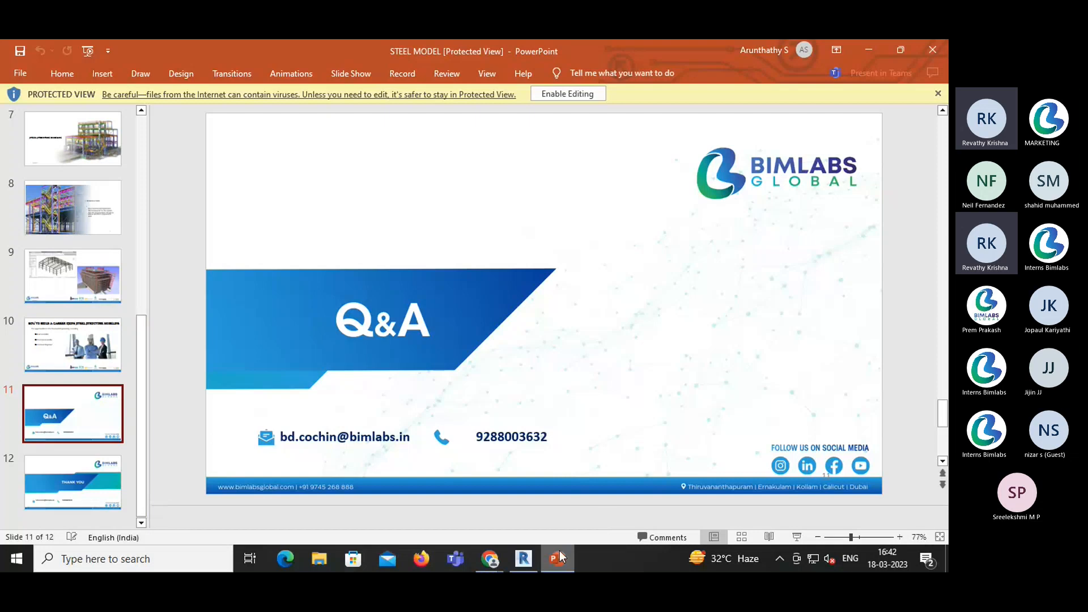
{"action": "mouse_move", "coordinate": [489, 564]}
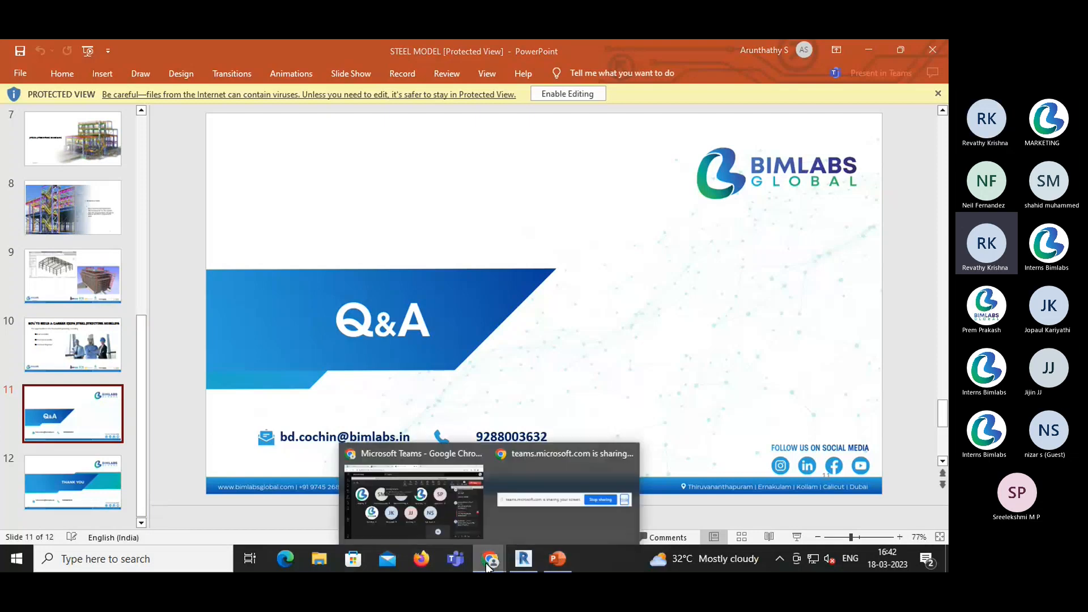
{"action": "left_click", "coordinate": [436, 511]}
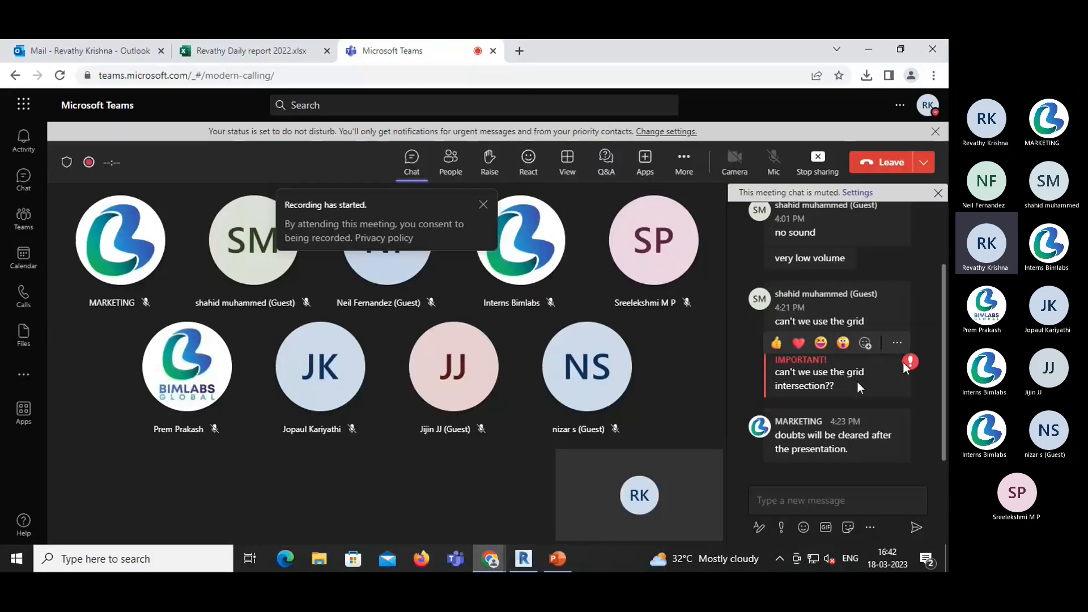
{"action": "left_click", "coordinate": [483, 206]}
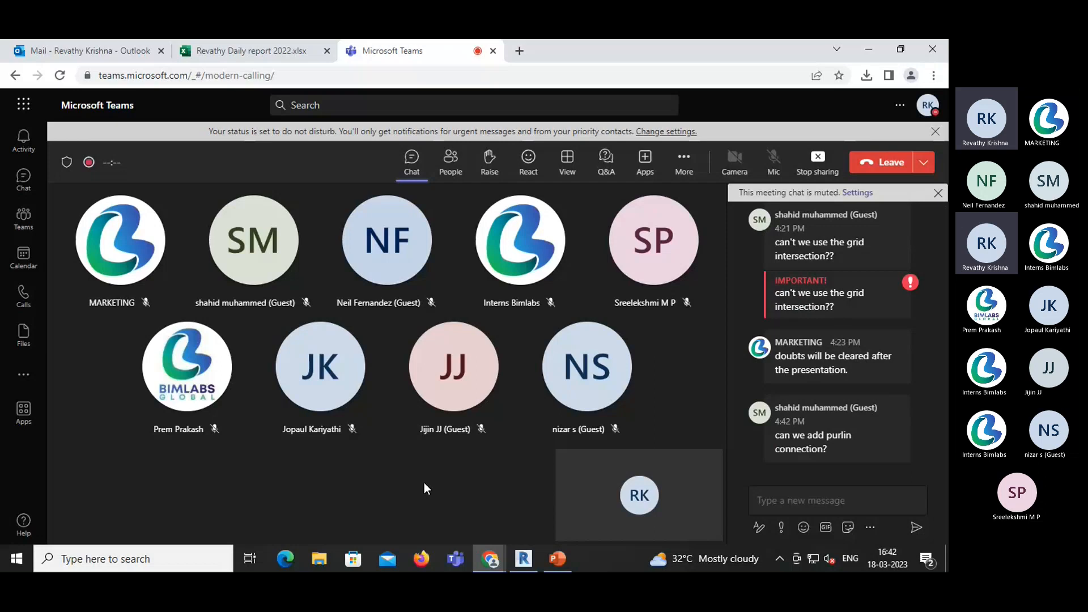
- Switch to Revit and show the purlins resting on the rafter near the corner column in the 3D view
{"action": "left_click", "coordinate": [537, 564]}
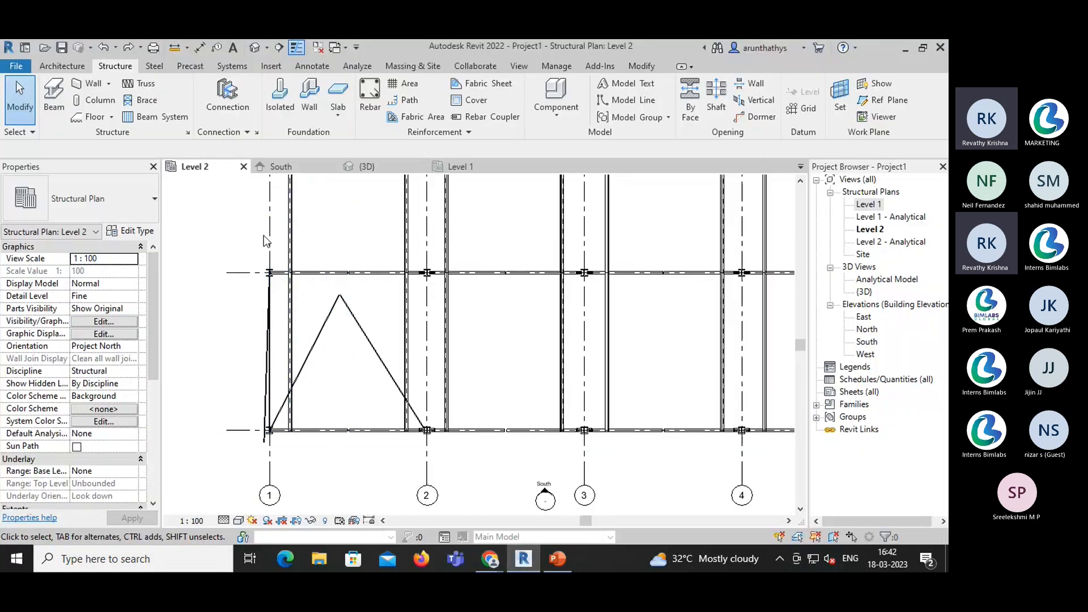
{"action": "left_click", "coordinate": [377, 168]}
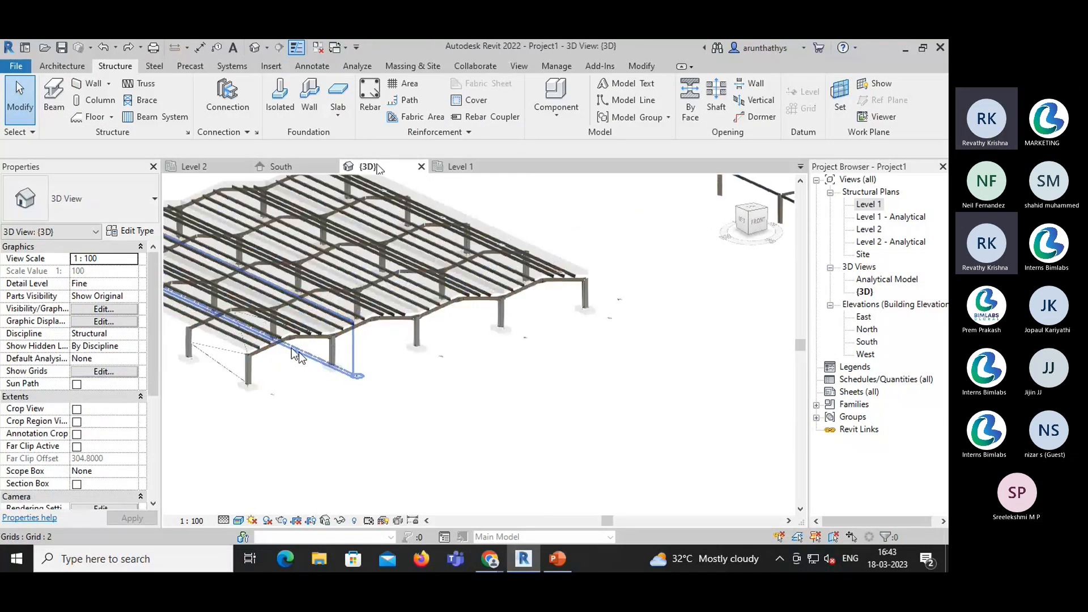
{"action": "scroll", "coordinate": [291, 348], "scroll_direction": "up", "scroll_amount": 5}
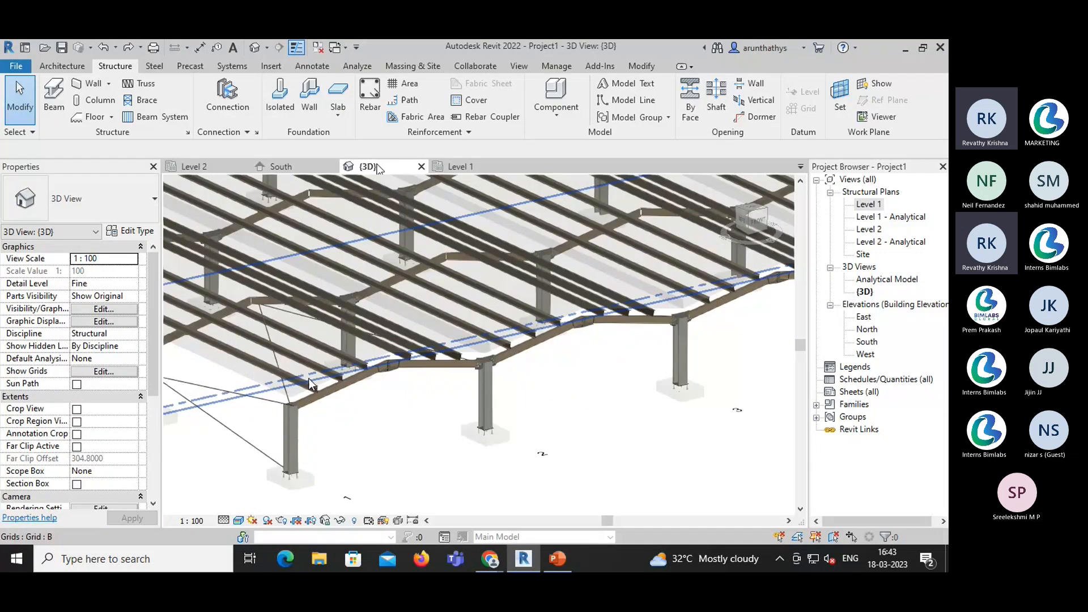
{"action": "scroll", "coordinate": [308, 378], "scroll_direction": "up", "scroll_amount": 2}
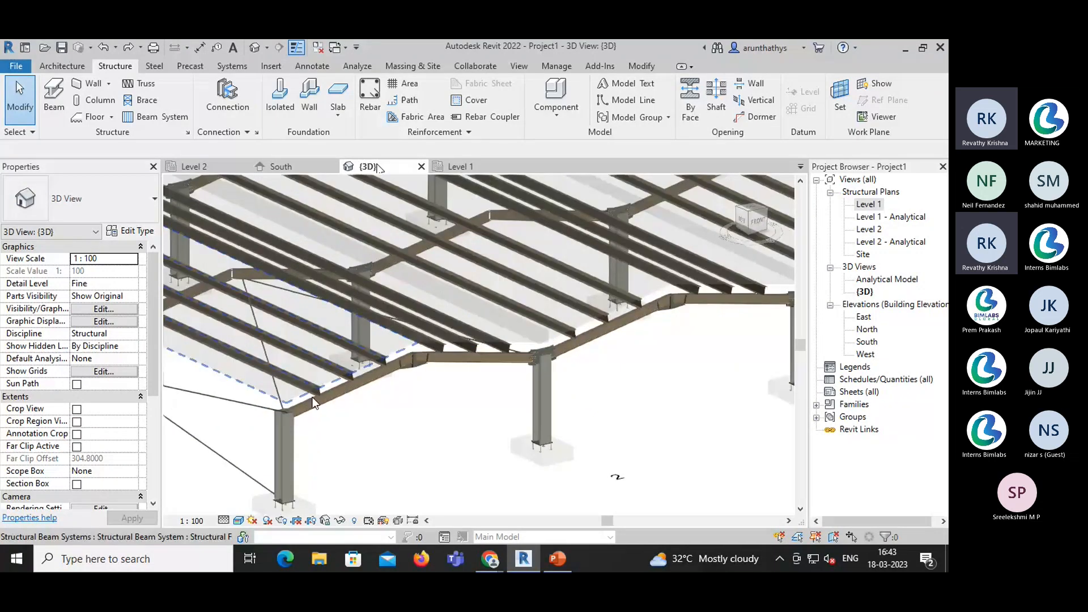
{"action": "scroll", "coordinate": [313, 404], "scroll_direction": "up", "scroll_amount": 2}
- Start a structural steel connection and choose the Clip angle - skewed type from the connection types
{"action": "left_click", "coordinate": [154, 65]}
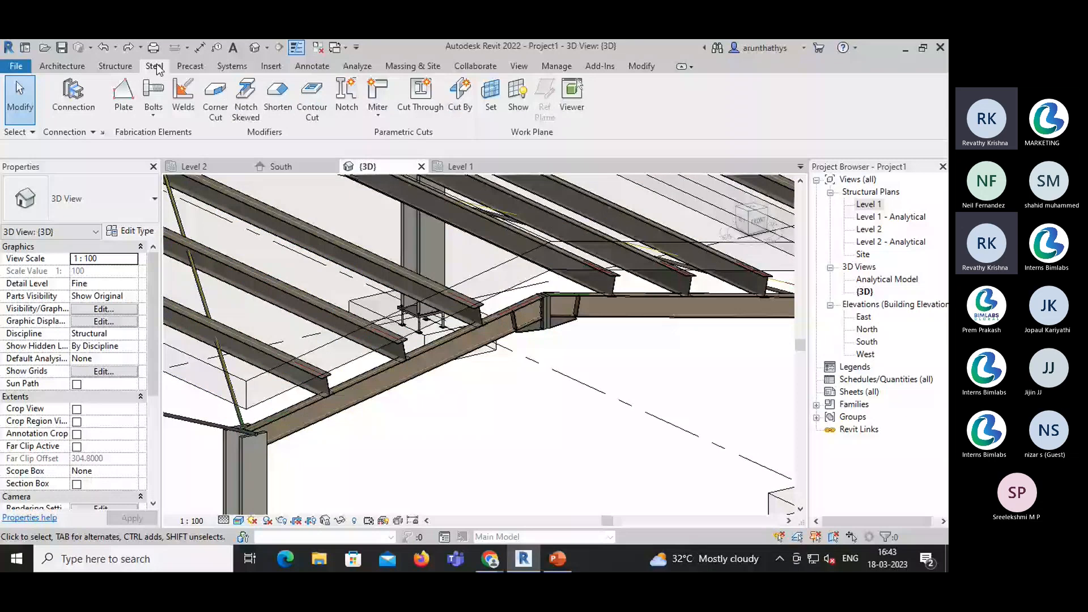
{"action": "left_click", "coordinate": [68, 94]}
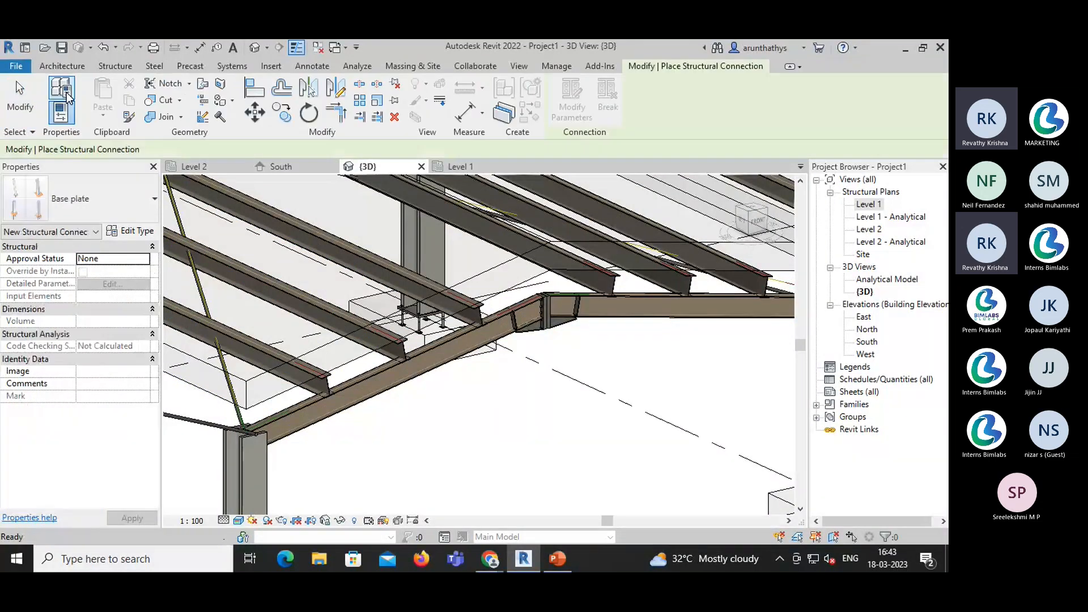
{"action": "left_click", "coordinate": [88, 195]}
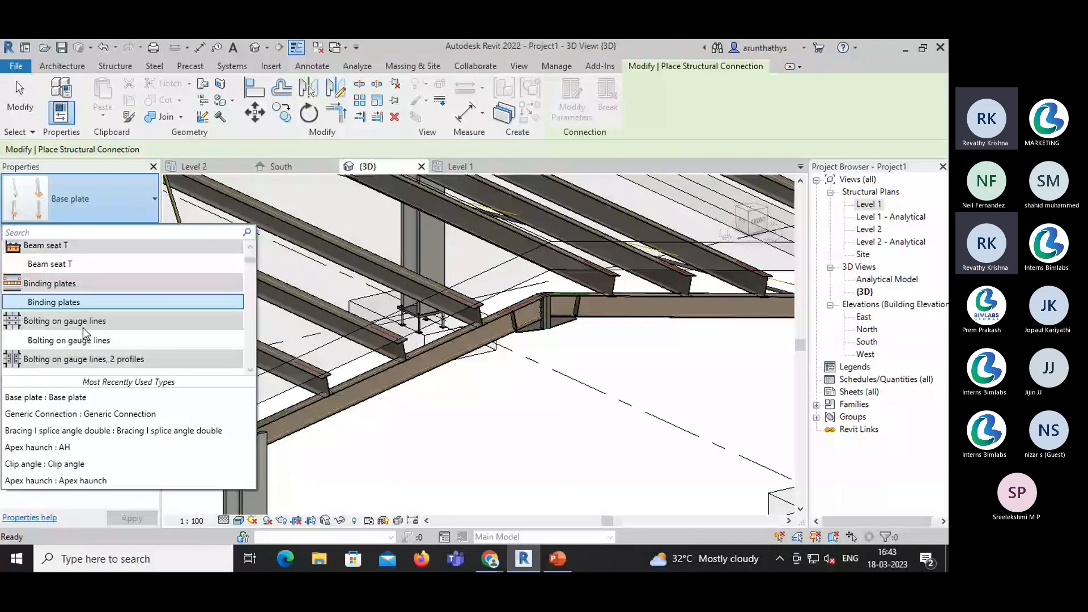
{"action": "scroll", "coordinate": [91, 326], "scroll_direction": "down", "scroll_amount": 2}
{"action": "scroll", "coordinate": [102, 323], "scroll_direction": "down", "scroll_amount": 1}
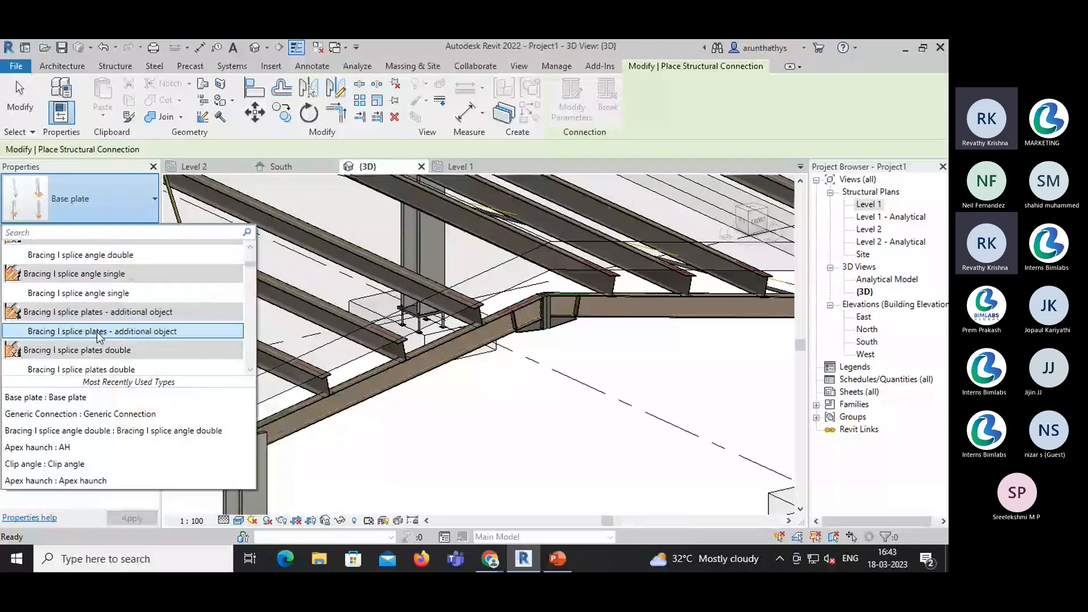
{"action": "scroll", "coordinate": [99, 337], "scroll_direction": "down", "scroll_amount": 1}
{"action": "scroll", "coordinate": [99, 340], "scroll_direction": "down", "scroll_amount": 1}
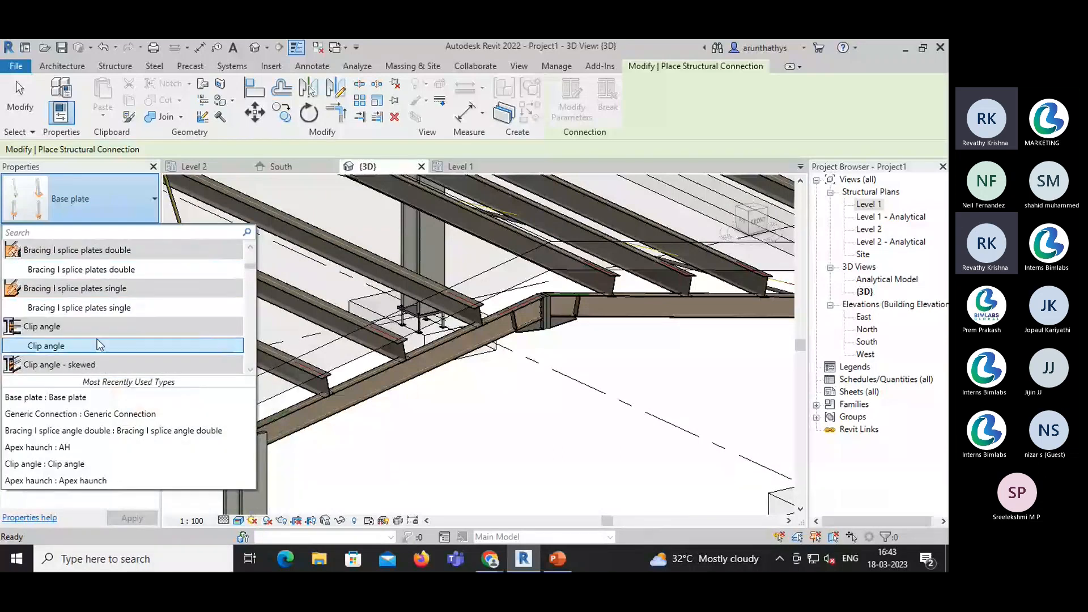
{"action": "scroll", "coordinate": [100, 342], "scroll_direction": "down", "scroll_amount": 1}
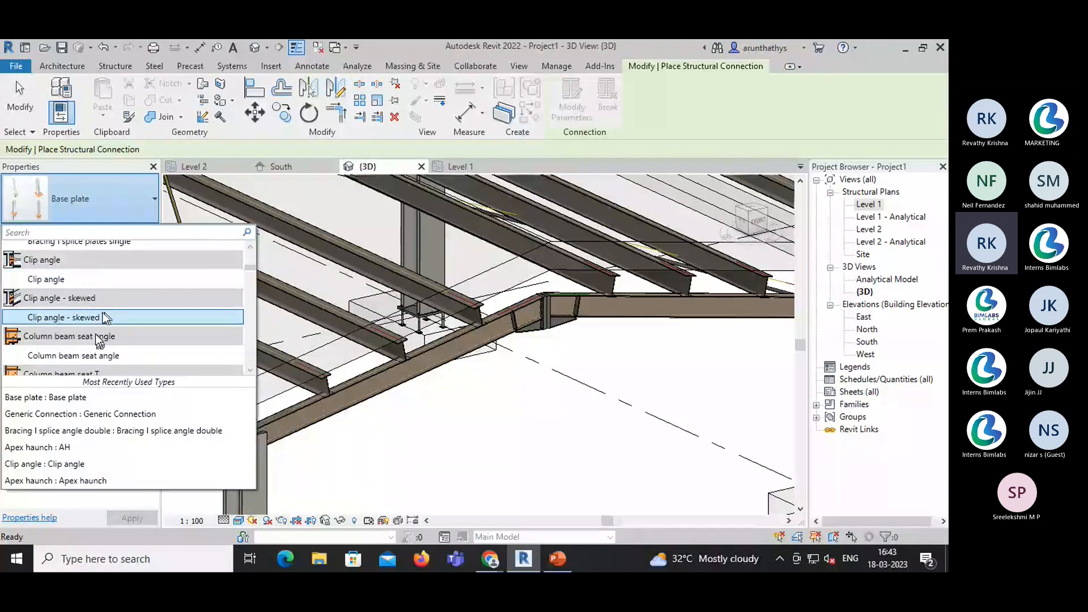
{"action": "scroll", "coordinate": [96, 337], "scroll_direction": "down", "scroll_amount": 3}
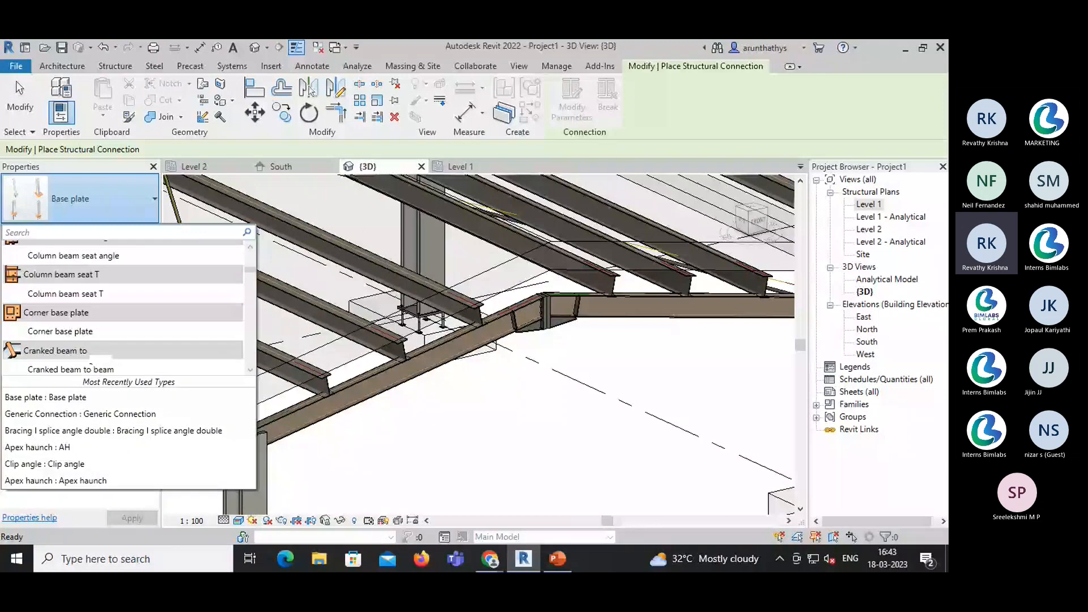
{"action": "scroll", "coordinate": [97, 346], "scroll_direction": "down", "scroll_amount": 2}
{"action": "scroll", "coordinate": [95, 338], "scroll_direction": "down", "scroll_amount": 2}
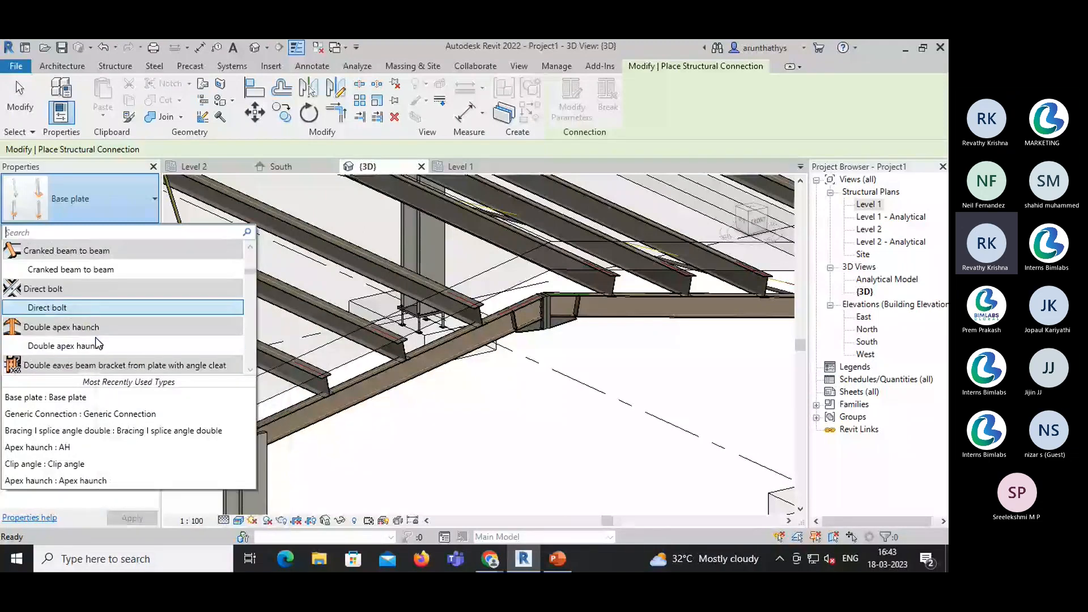
{"action": "scroll", "coordinate": [103, 320], "scroll_direction": "down", "scroll_amount": 1}
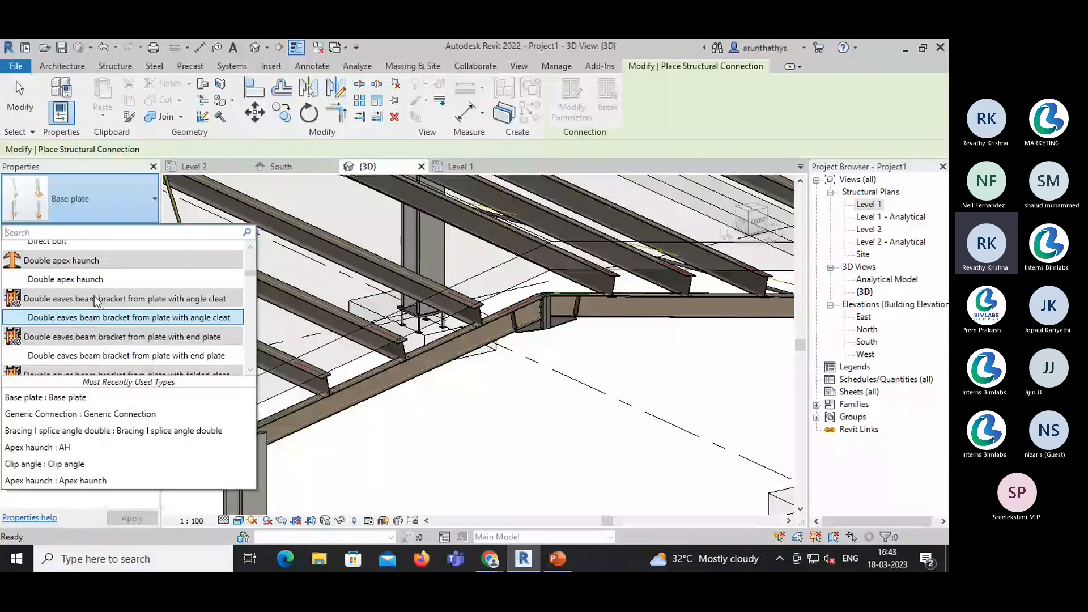
{"action": "scroll", "coordinate": [96, 300], "scroll_direction": "up", "scroll_amount": 4}
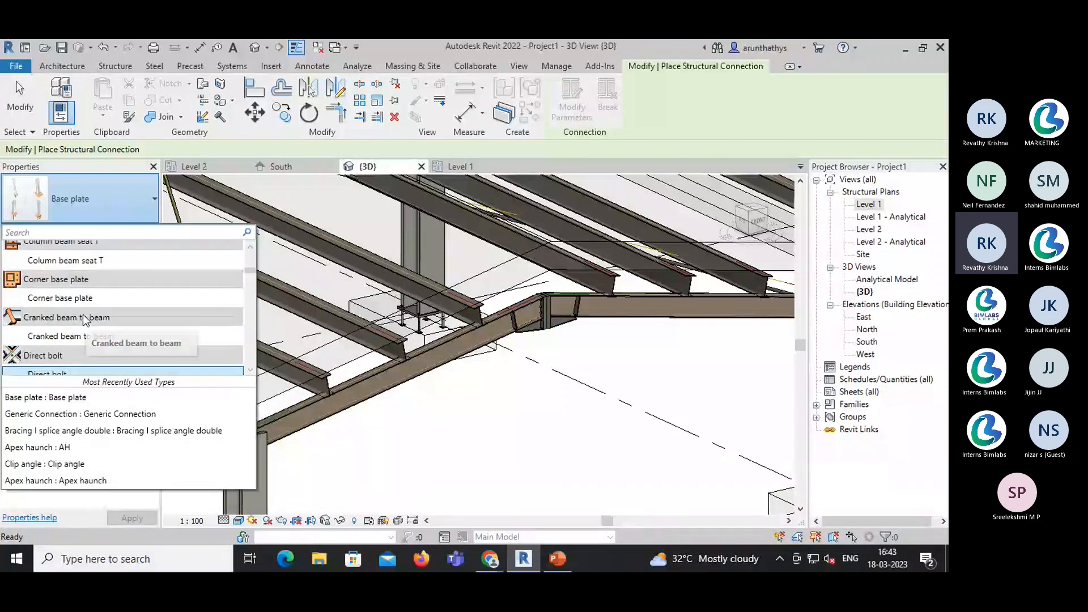
{"action": "scroll", "coordinate": [83, 315], "scroll_direction": "up", "scroll_amount": 2}
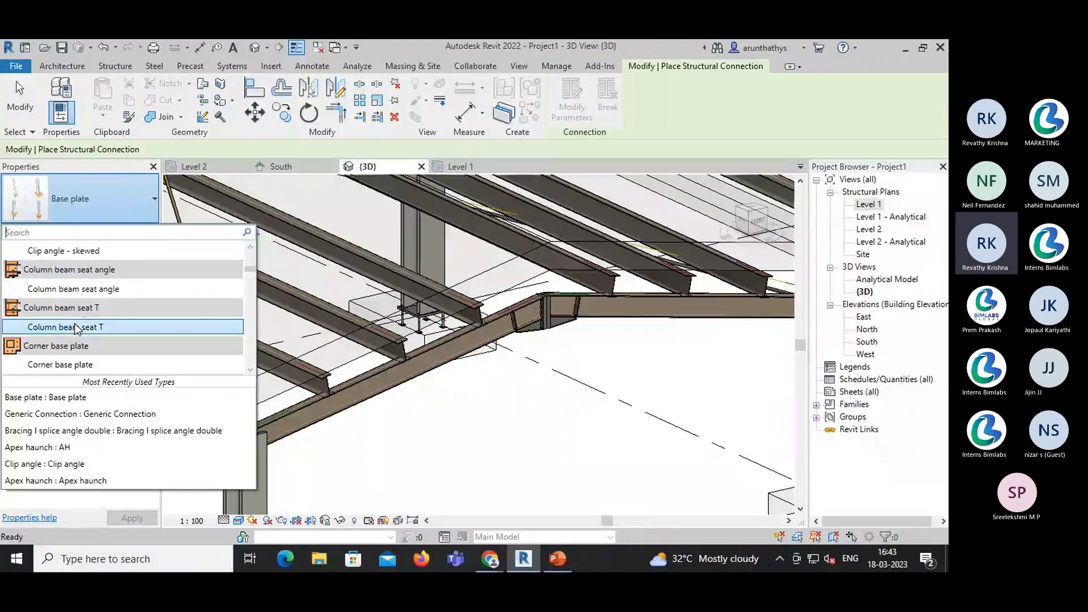
{"action": "scroll", "coordinate": [90, 295], "scroll_direction": "up", "scroll_amount": 1}
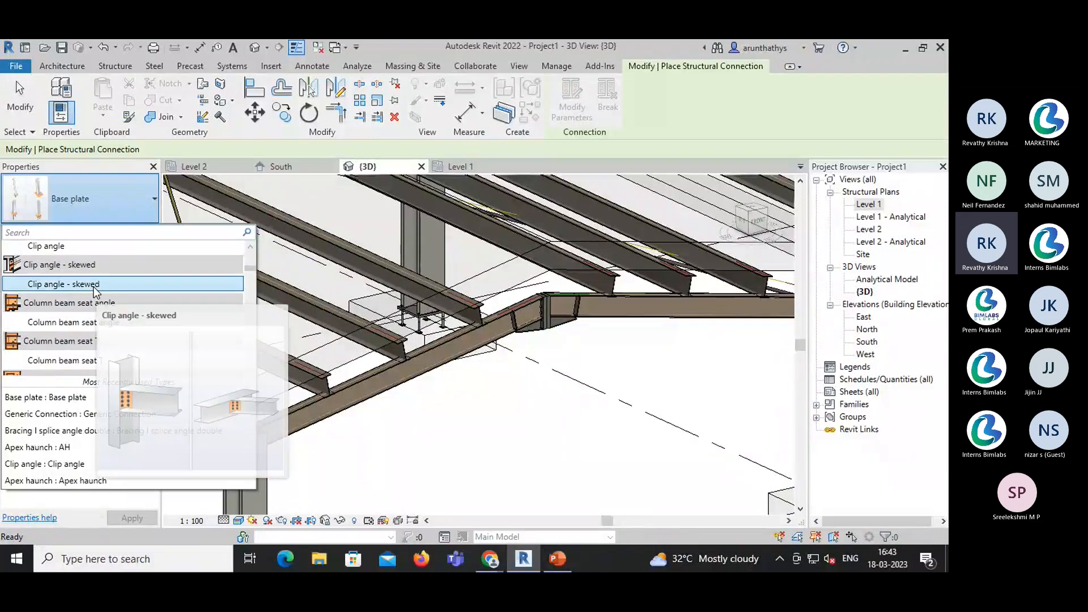
{"action": "mouse_move", "coordinate": [95, 292]}
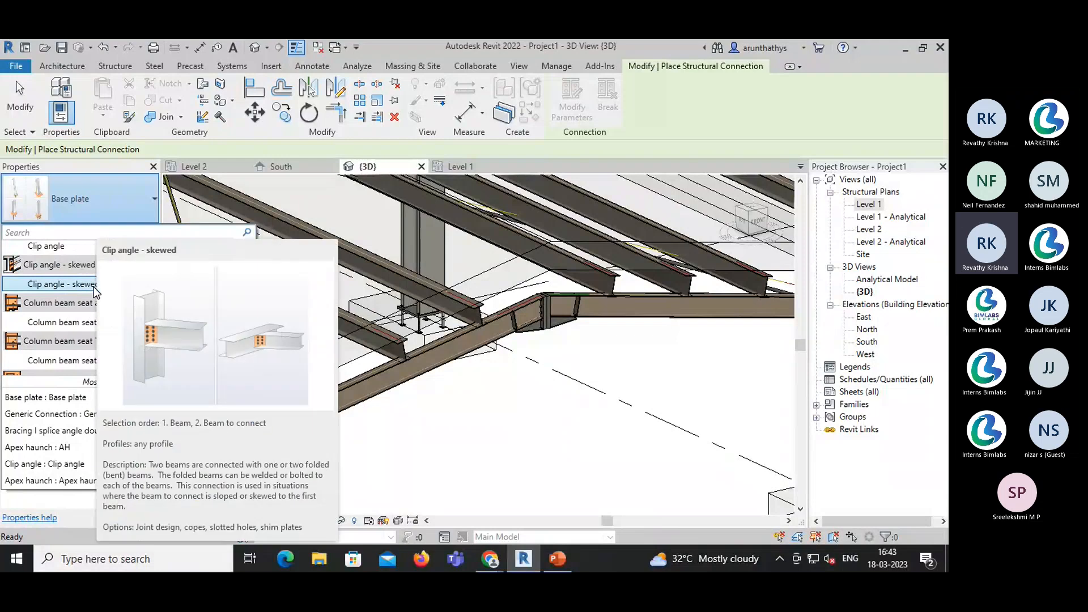
{"action": "left_click", "coordinate": [79, 284]}
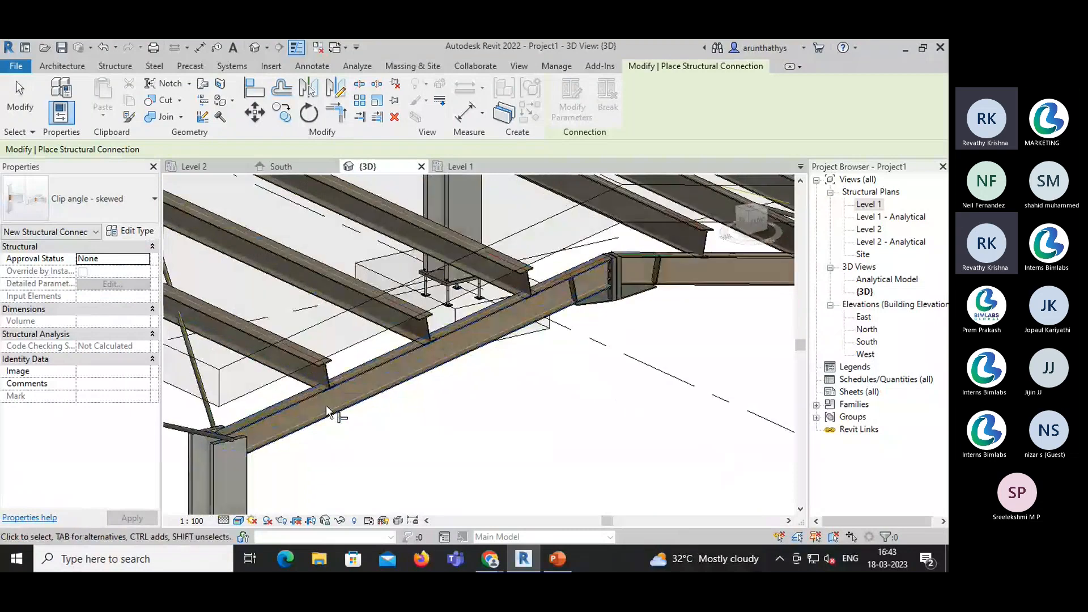
- Try the skewed clip angle connection between the sloped rafter and the purlin nearest the corner column
{"action": "left_click", "coordinate": [324, 386]}
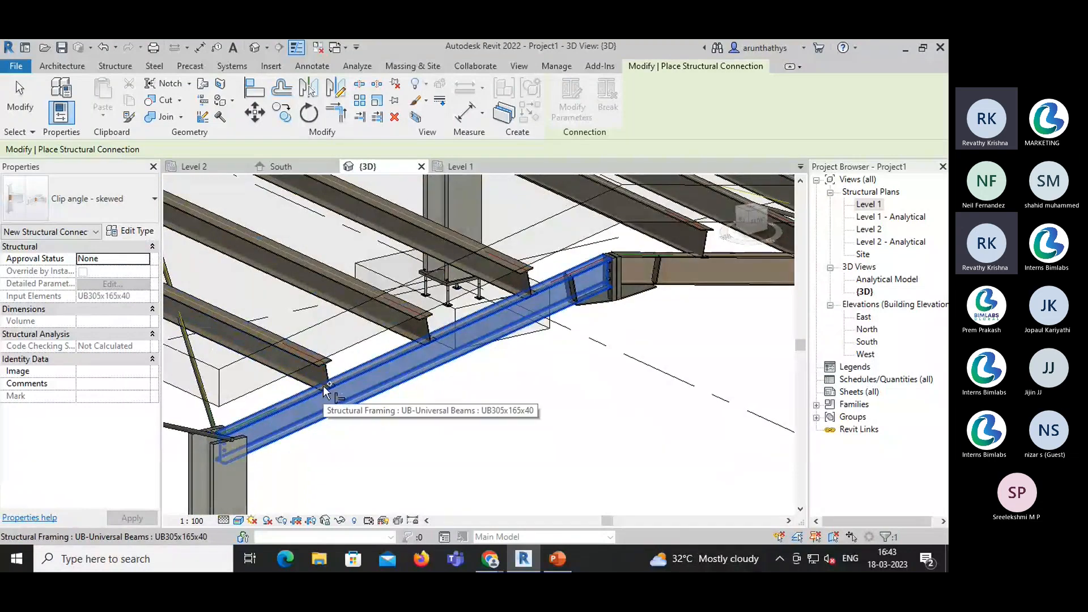
{"action": "left_click", "coordinate": [315, 365]}
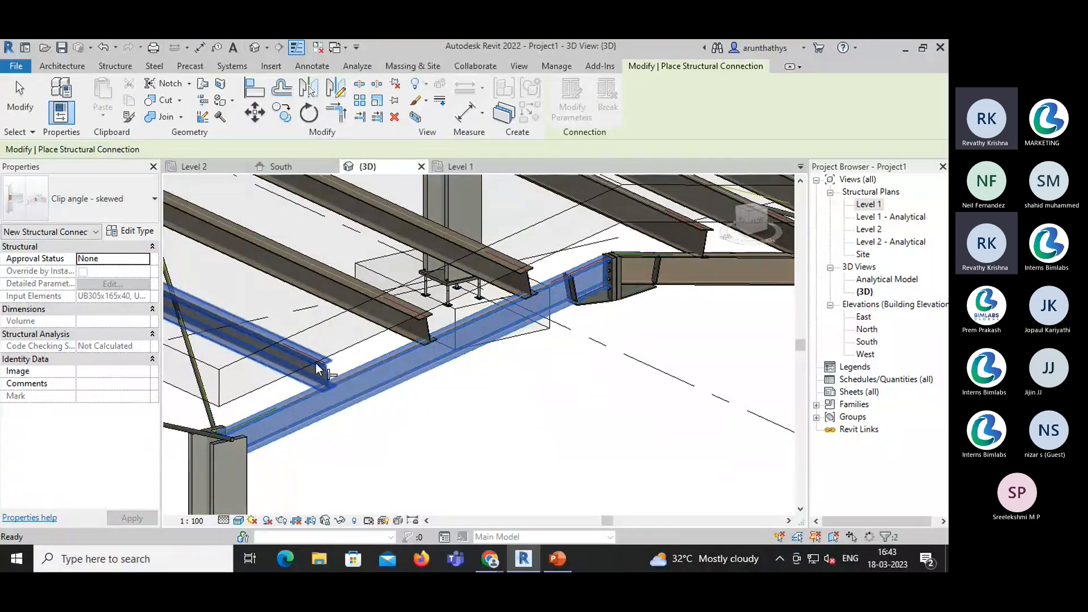
{"action": "key", "text": "Return"}
{"action": "left_click", "coordinate": [375, 454]}
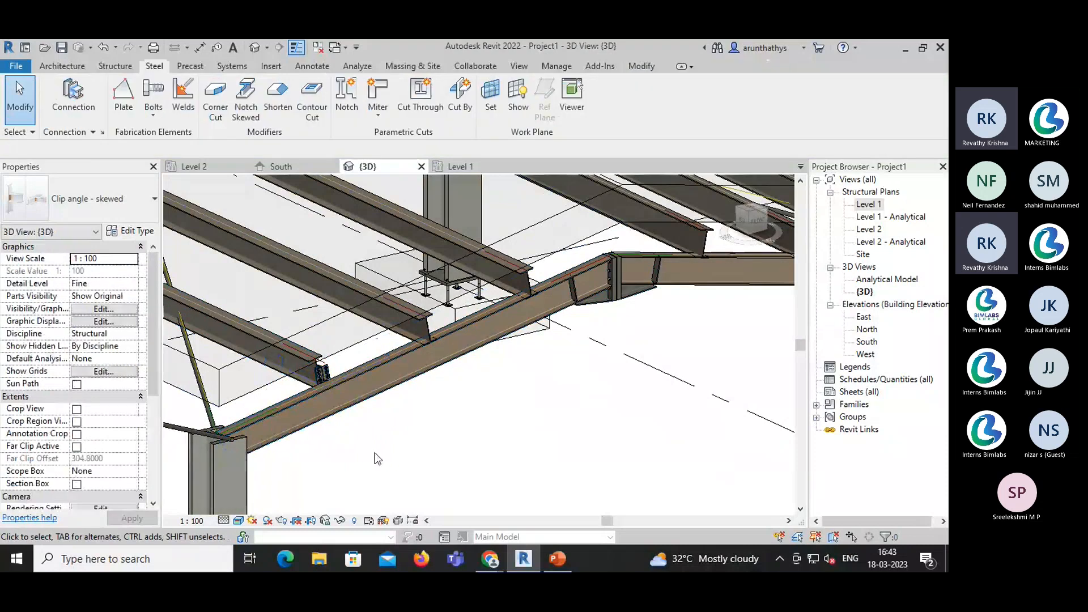
- Inspect the clip angle at the purlin's end up close and undo the connection
{"action": "scroll", "coordinate": [329, 397], "scroll_direction": "up", "scroll_amount": 5}
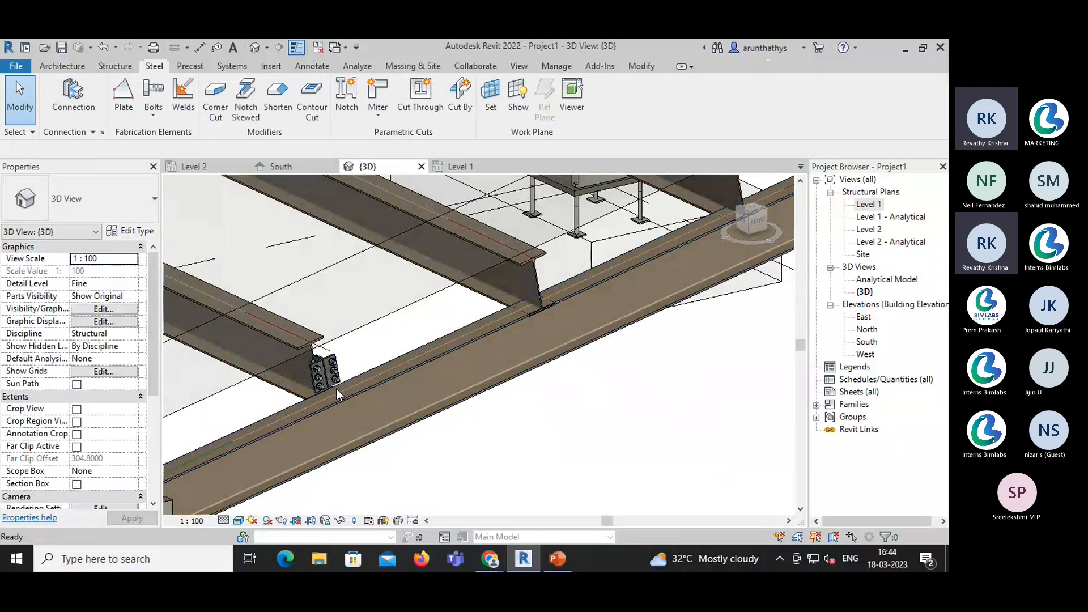
{"action": "scroll", "coordinate": [336, 389], "scroll_direction": "down", "scroll_amount": 5}
{"action": "scroll", "coordinate": [312, 376], "scroll_direction": "up", "scroll_amount": 5}
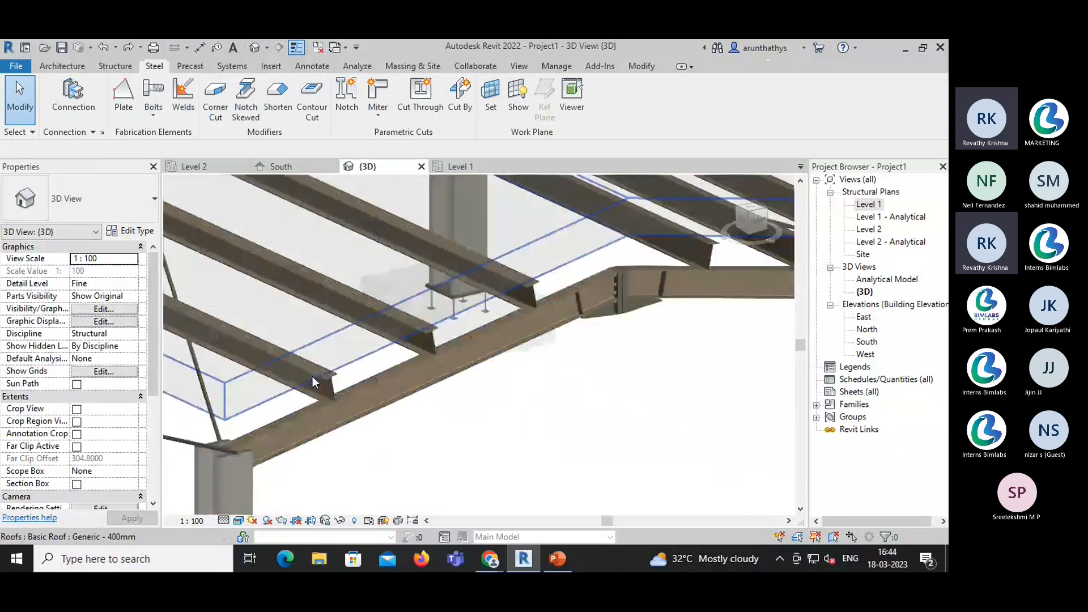
{"action": "scroll", "coordinate": [321, 380], "scroll_direction": "up", "scroll_amount": 2}
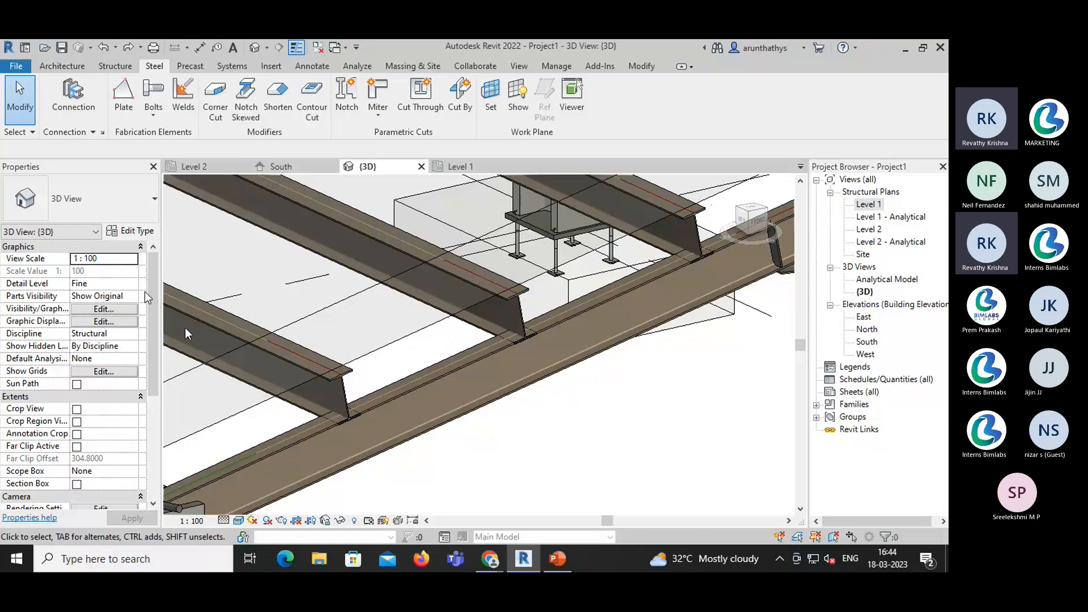
- Look through the structural connection types as far as Binding plates, then leave the connection command without placing anything
{"action": "left_click", "coordinate": [68, 94]}
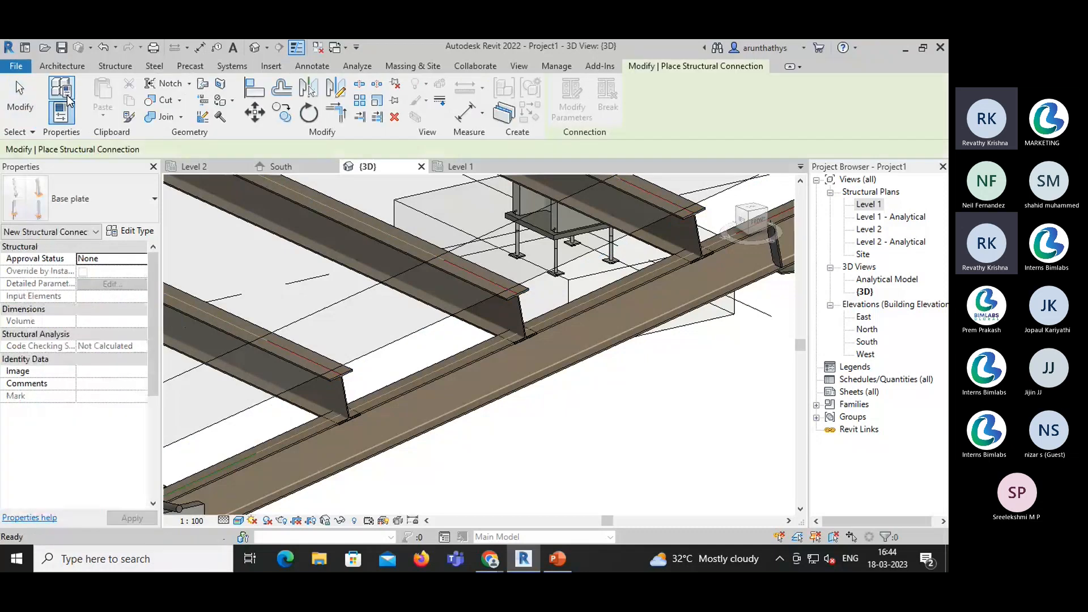
{"action": "left_click", "coordinate": [96, 209]}
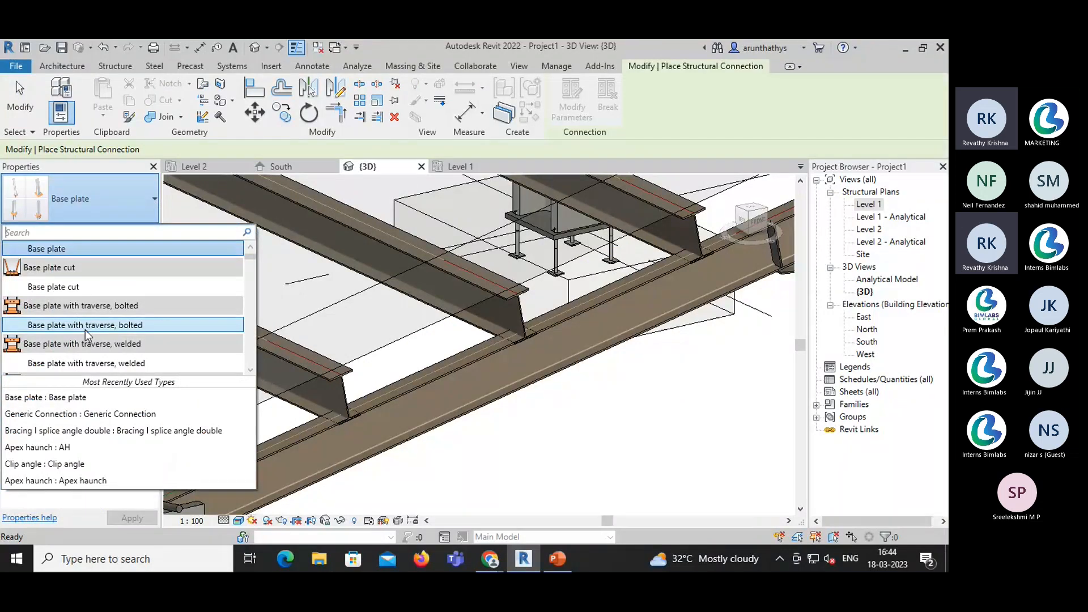
{"action": "scroll", "coordinate": [85, 329], "scroll_direction": "down", "scroll_amount": 2}
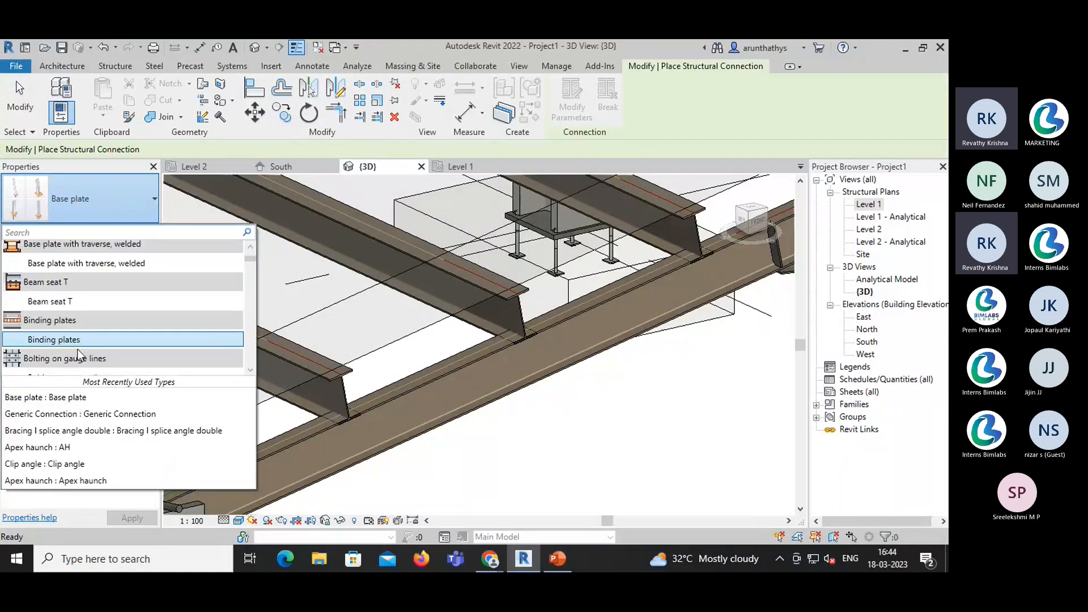
{"action": "scroll", "coordinate": [77, 340], "scroll_direction": "down", "scroll_amount": 1}
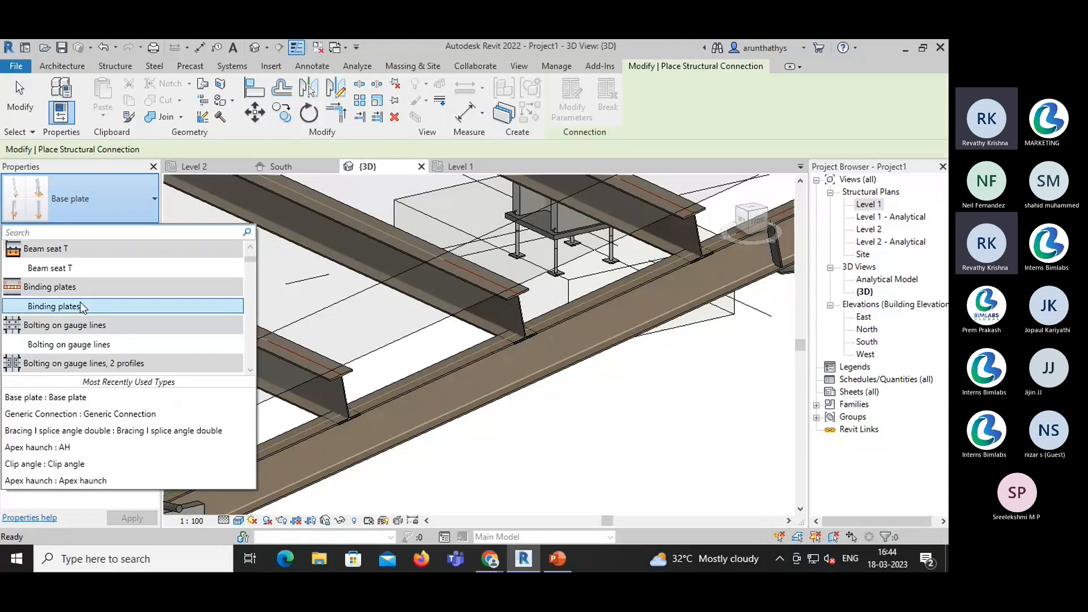
{"action": "mouse_move", "coordinate": [82, 307]}
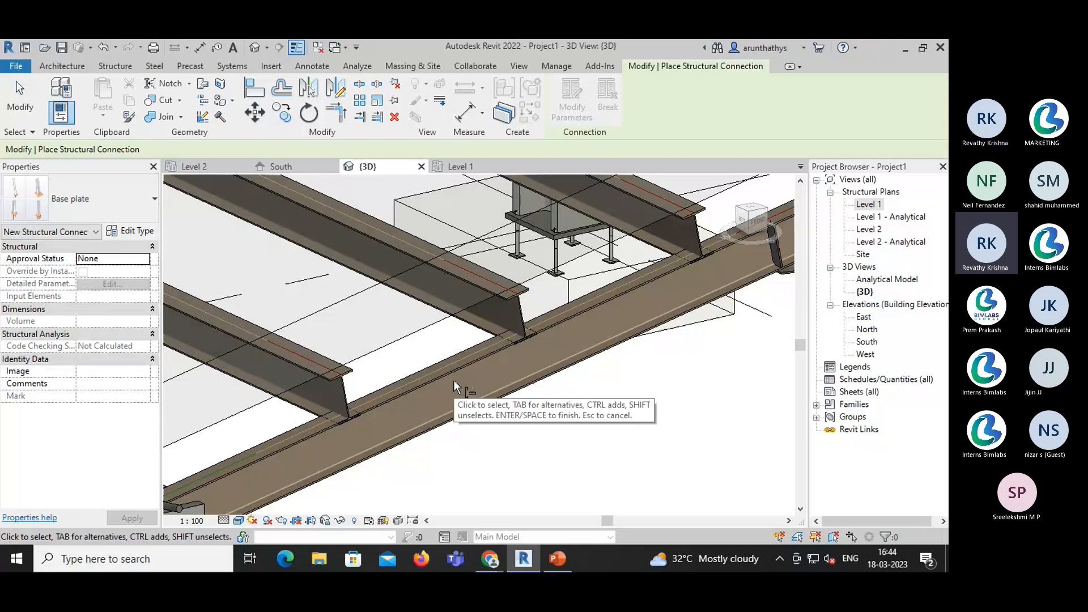
{"action": "key", "text": "Escape"}
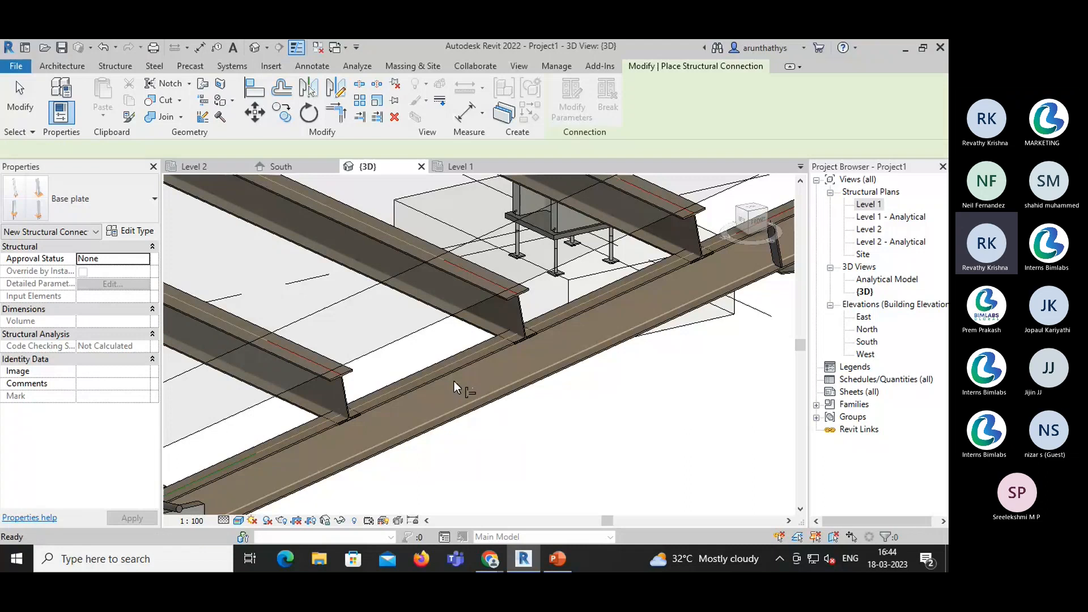
{"action": "key", "text": "Escape"}
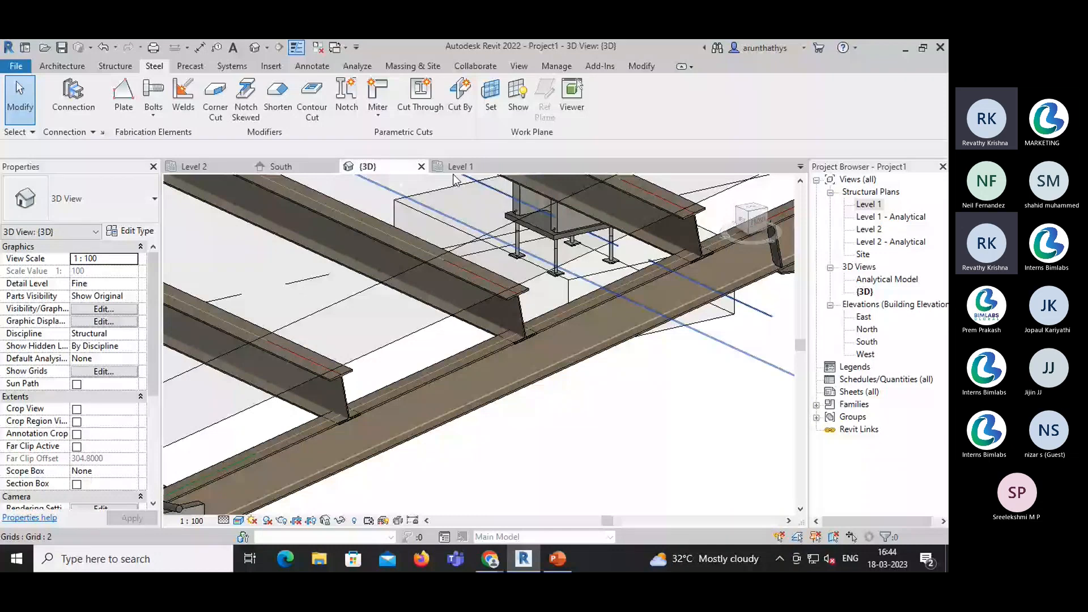
- Open the South elevation and examine how the purlins sit between the rafter and the roof
{"action": "left_click", "coordinate": [281, 166]}
{"action": "scroll", "coordinate": [382, 329], "scroll_direction": "up", "scroll_amount": 1}
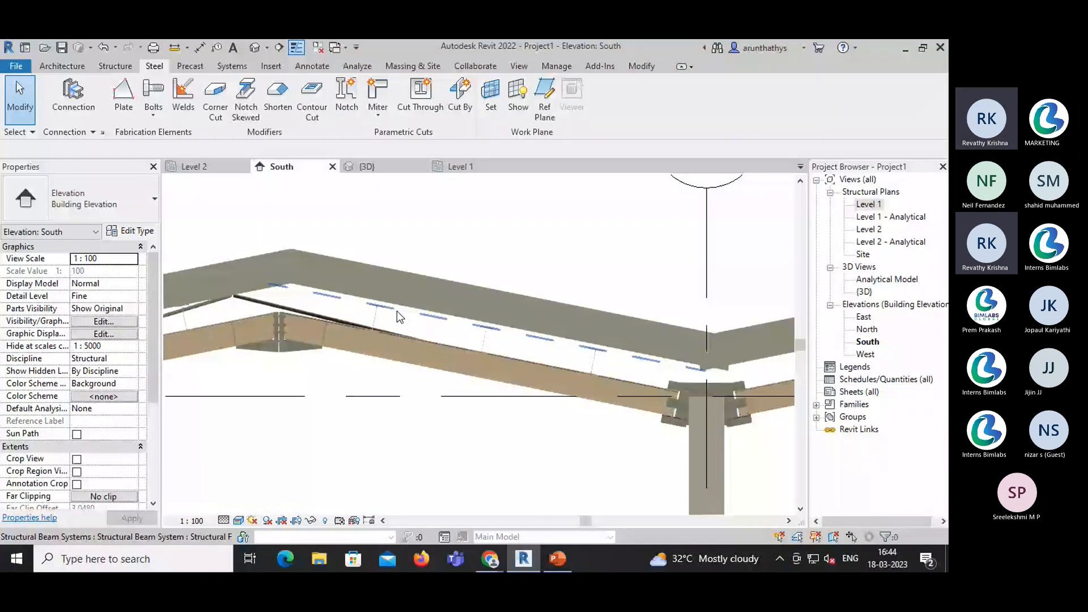
{"action": "scroll", "coordinate": [366, 331], "scroll_direction": "up", "scroll_amount": 2}
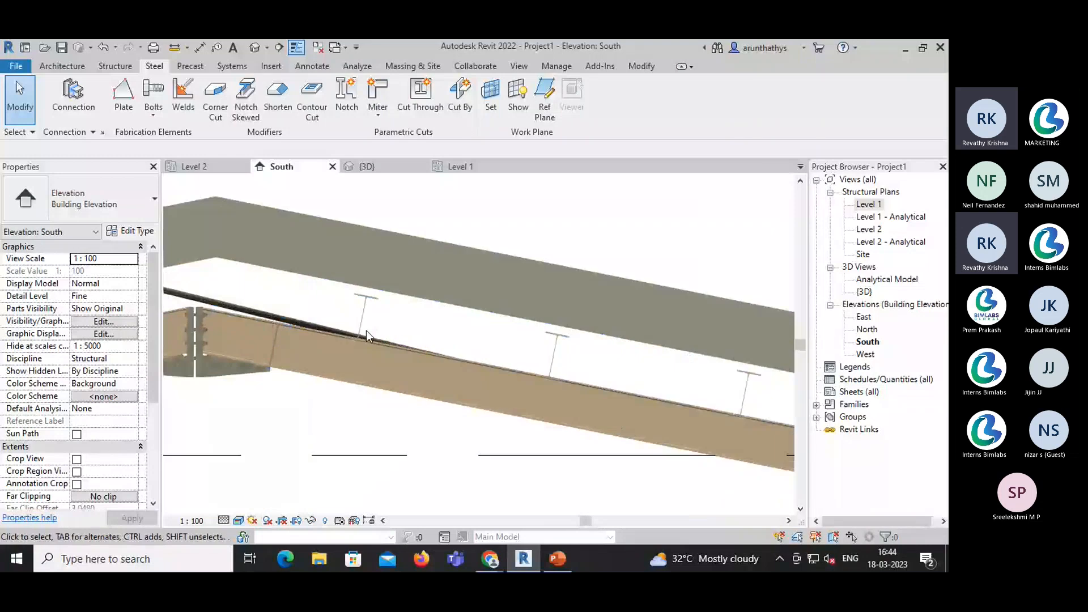
{"action": "scroll", "coordinate": [366, 331], "scroll_direction": "up", "scroll_amount": 1}
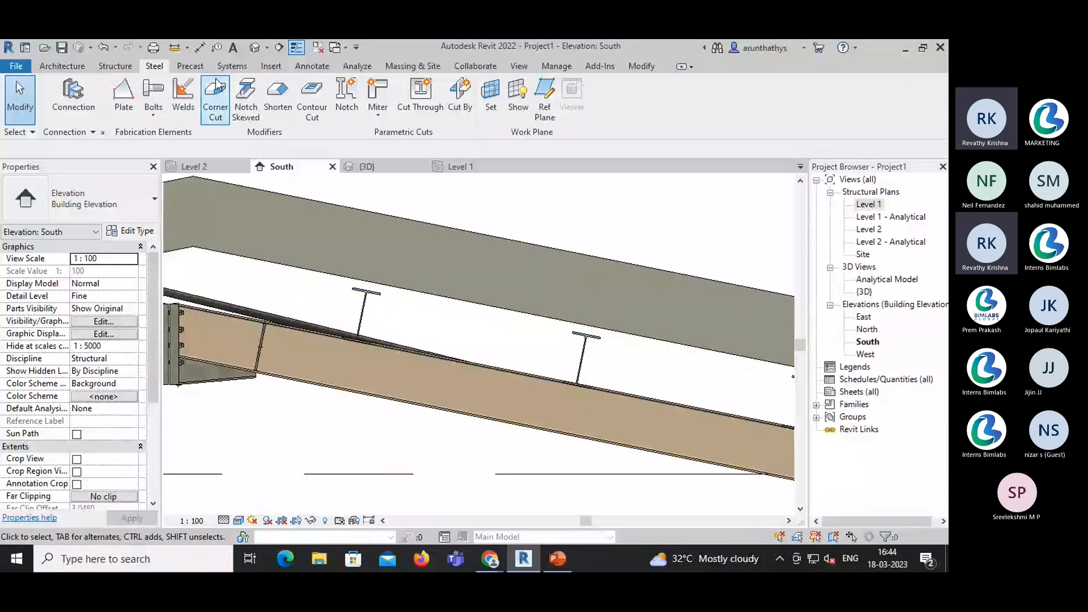
- Measure a purlin's depth from its top flange to the rafter with an aligned dimension, without placing the dimension
{"action": "left_click", "coordinate": [312, 66]}
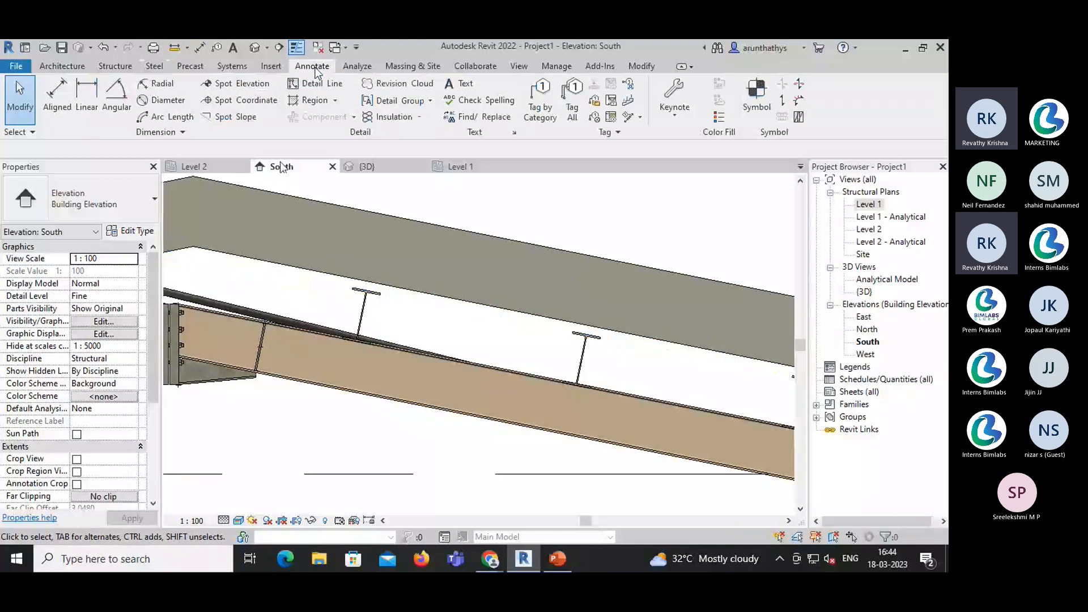
{"action": "left_click", "coordinate": [54, 94]}
{"action": "scroll", "coordinate": [380, 309], "scroll_direction": "up", "scroll_amount": 1}
{"action": "scroll", "coordinate": [379, 303], "scroll_direction": "up", "scroll_amount": 2}
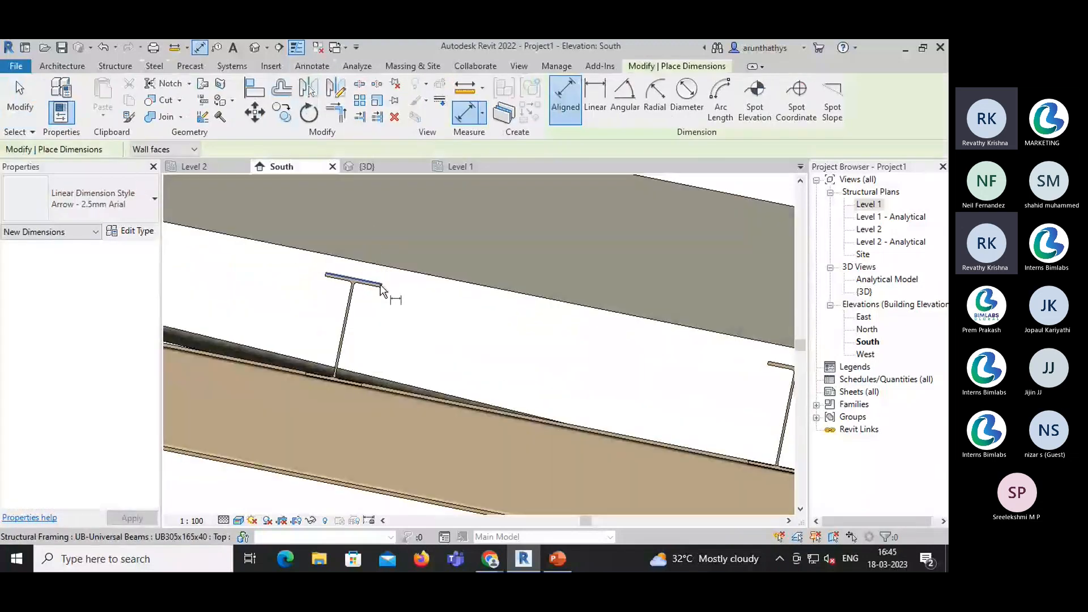
{"action": "left_click", "coordinate": [379, 285]}
{"action": "left_click", "coordinate": [351, 379]}
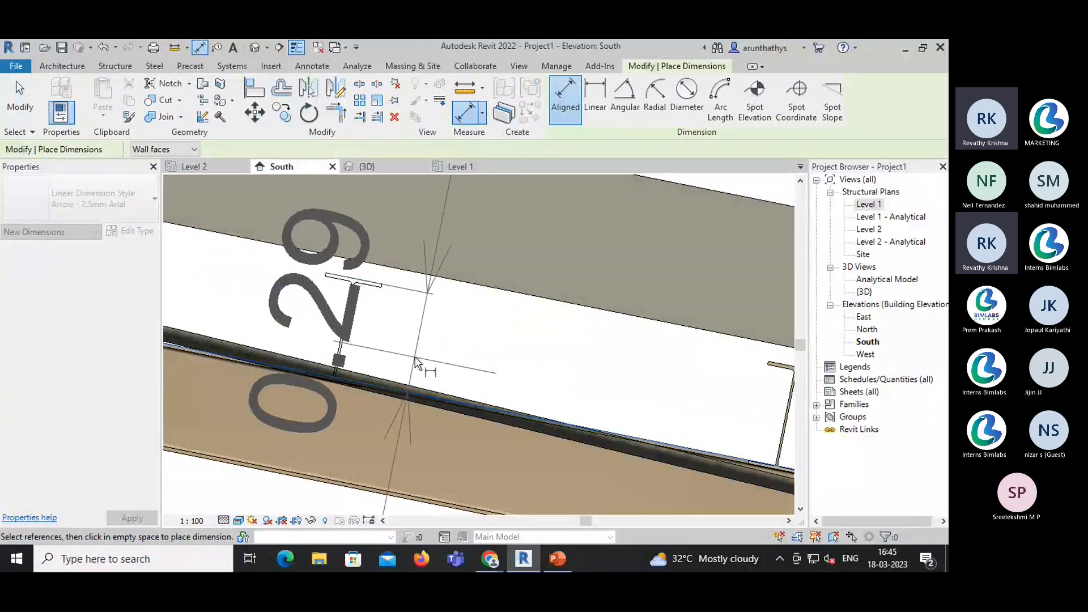
{"action": "key", "text": "Escape"}
{"action": "key", "text": "Escape"}
- Leave the dimension command and set the base offset of the roof between the rafters and grid 2 to 0.2900
{"action": "scroll", "coordinate": [397, 345], "scroll_direction": "down", "scroll_amount": 4}
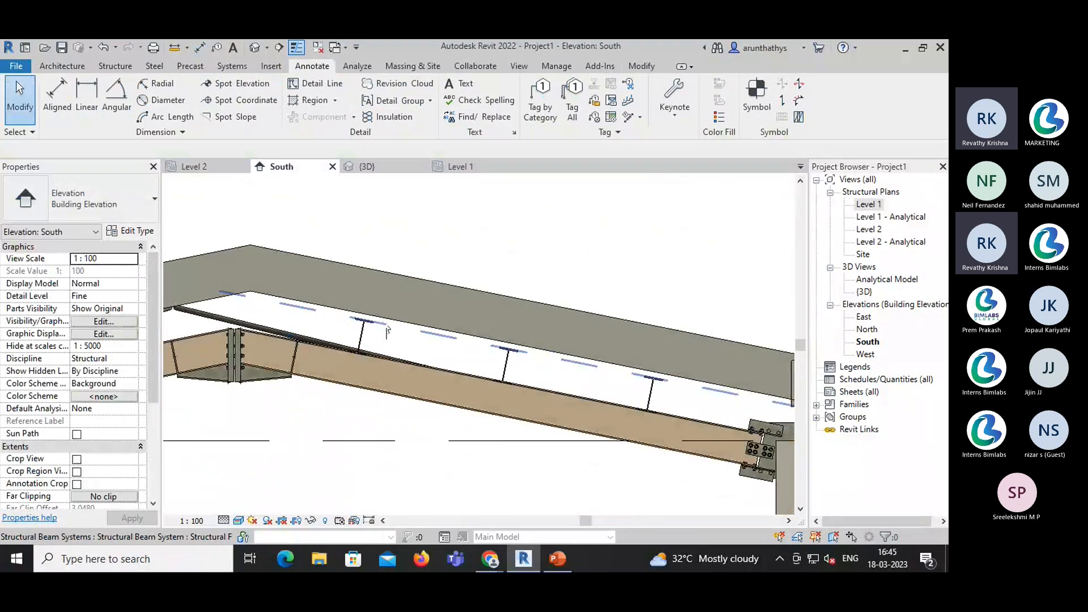
{"action": "scroll", "coordinate": [369, 361], "scroll_direction": "down", "scroll_amount": 3}
{"action": "middle_click_drag", "start_coordinate": [369, 362], "coordinate": [342, 392]}
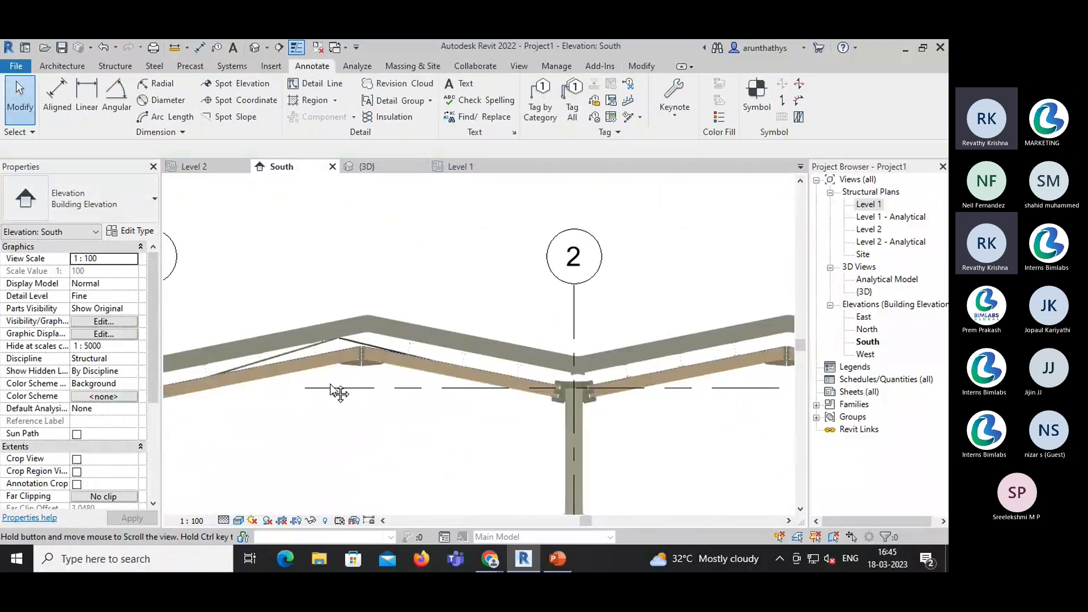
{"action": "left_click", "coordinate": [335, 324]}
{"action": "scroll", "coordinate": [325, 352], "scroll_direction": "up", "scroll_amount": 2}
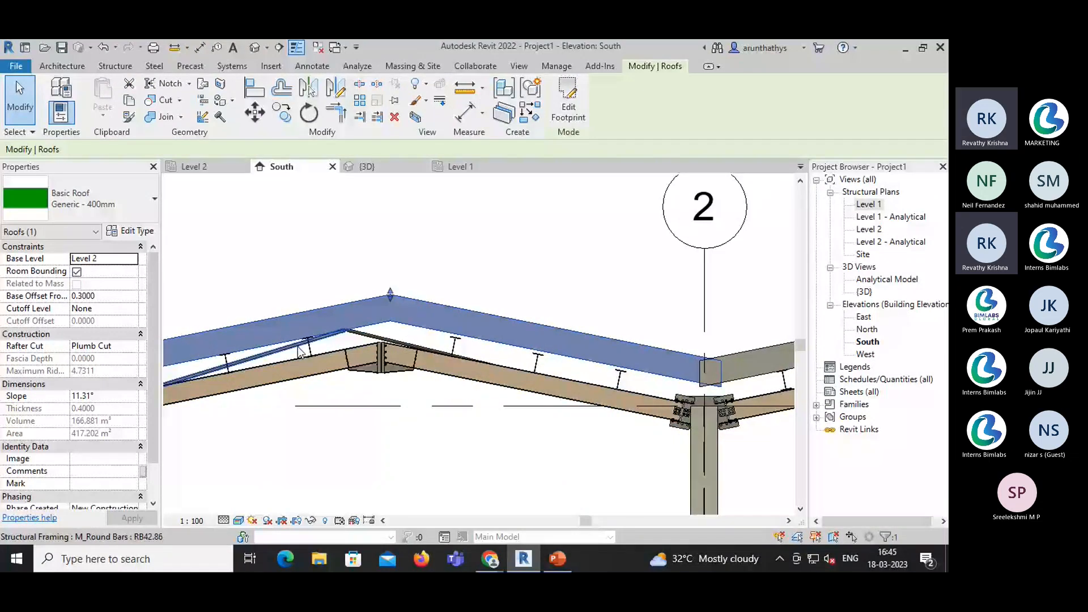
{"action": "scroll", "coordinate": [304, 337], "scroll_direction": "up", "scroll_amount": 2}
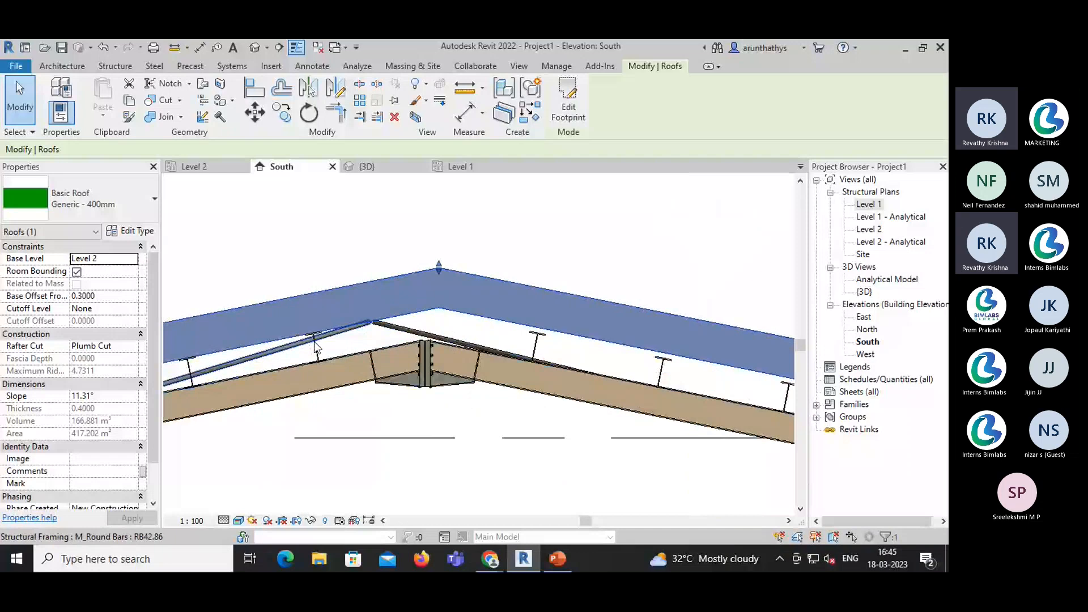
{"action": "scroll", "coordinate": [306, 343], "scroll_direction": "up", "scroll_amount": 3}
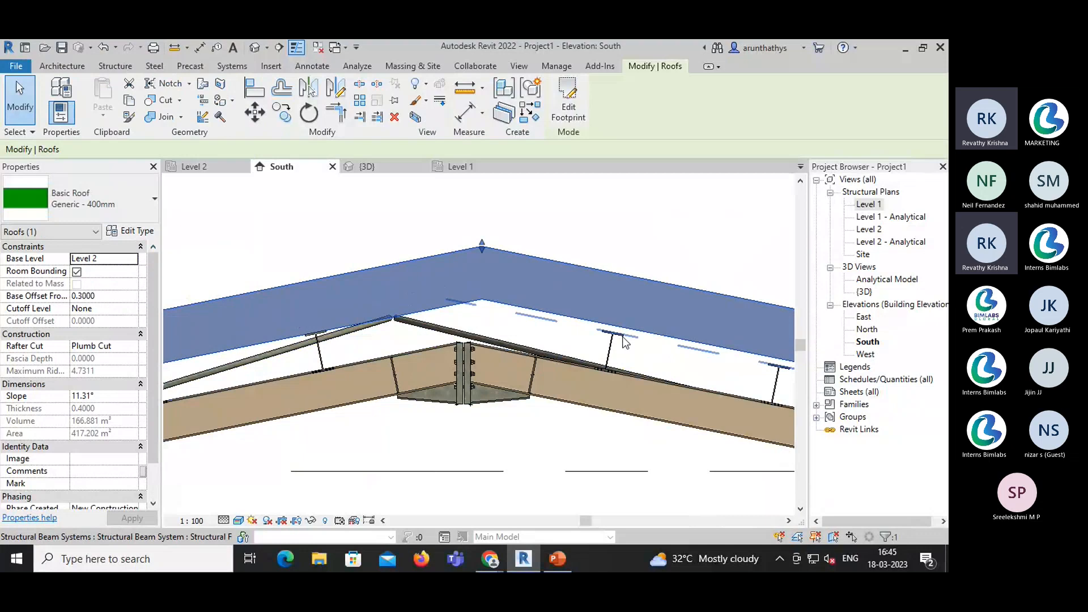
{"action": "left_click", "coordinate": [114, 298]}
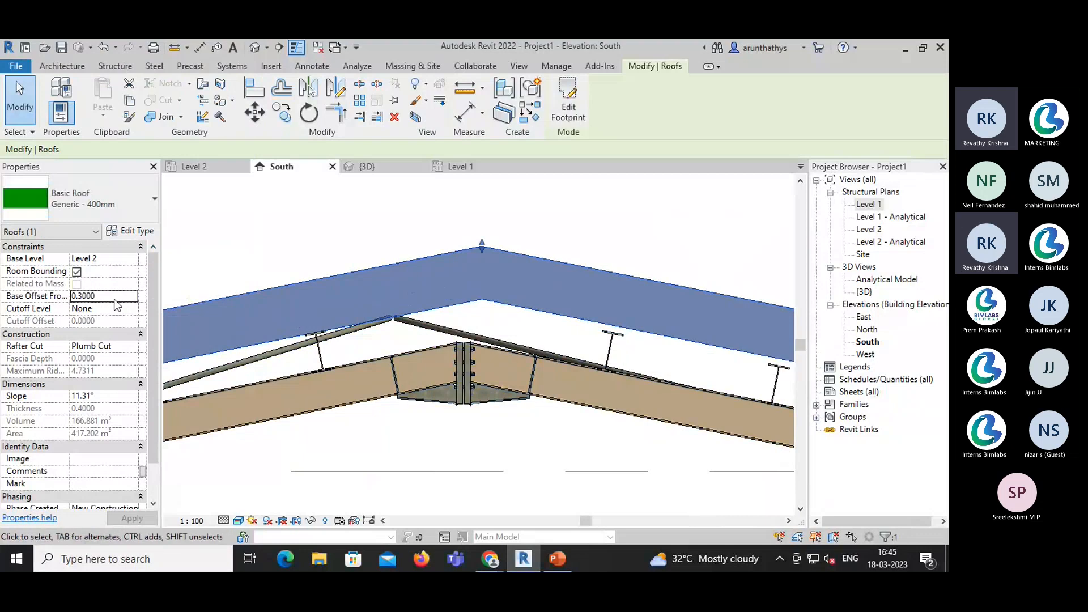
{"action": "double_click", "coordinate": [116, 298]}
{"action": "type", "text": "0."}
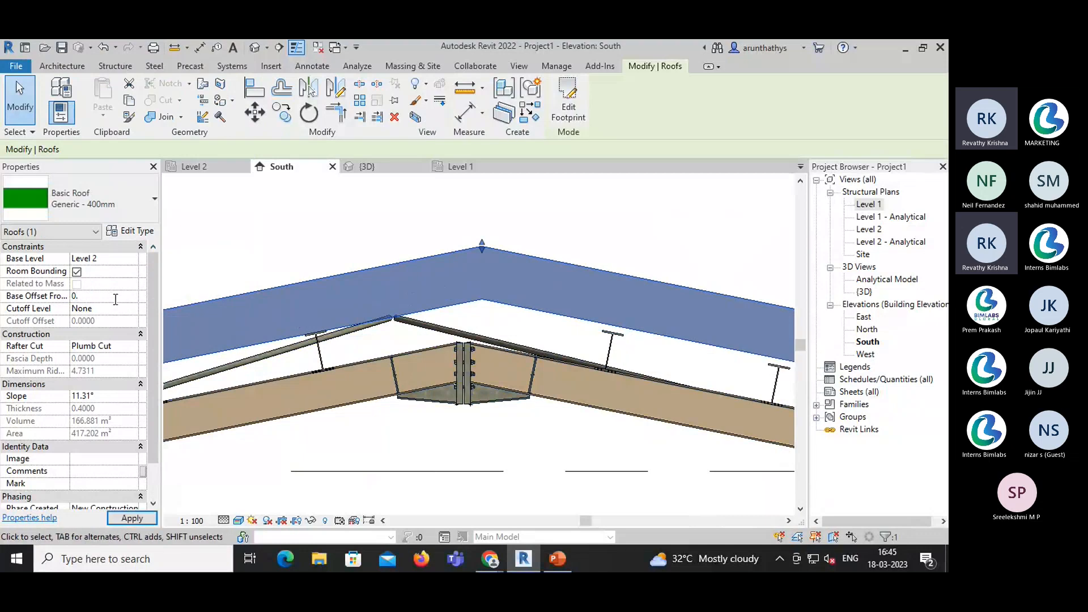
{"action": "type", "text": "2900"}
{"action": "left_click", "coordinate": [307, 229]}
- Check the selected roof's base offset and examine its clearance above the purlins near the ridge
{"action": "scroll", "coordinate": [556, 421], "scroll_direction": "down", "scroll_amount": 2}
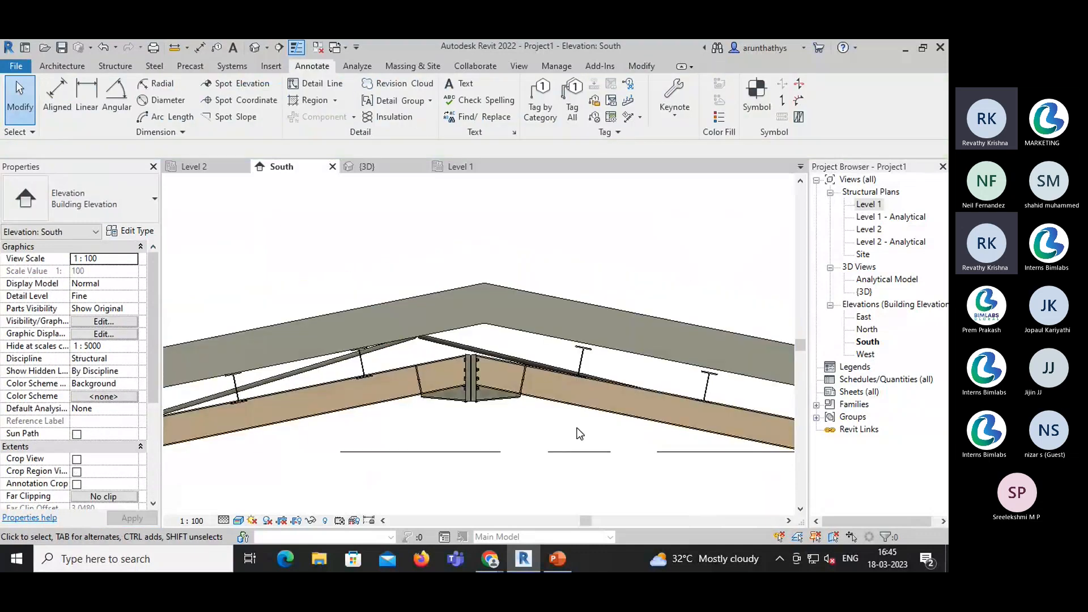
{"action": "middle_click_drag", "start_coordinate": [580, 433], "coordinate": [472, 409]}
{"action": "left_click", "coordinate": [517, 325]}
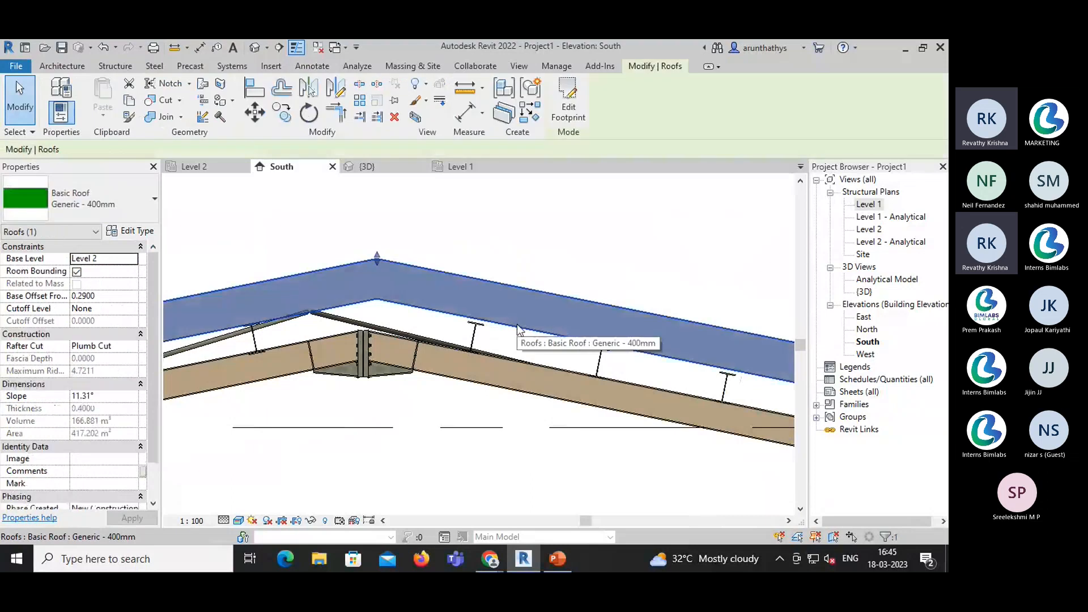
{"action": "left_click", "coordinate": [509, 264]}
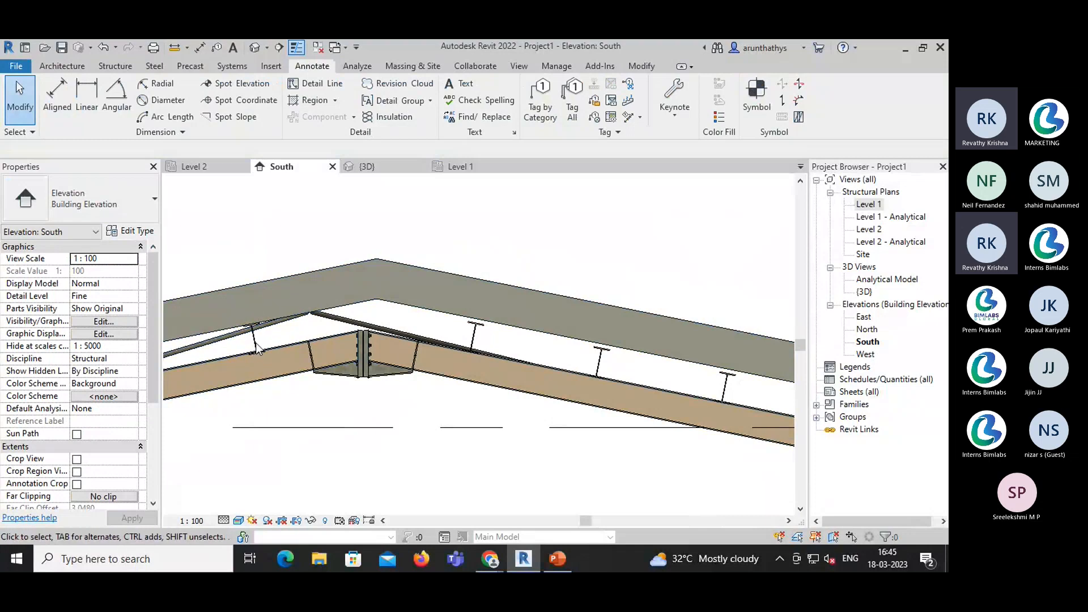
{"action": "scroll", "coordinate": [258, 340], "scroll_direction": "up", "scroll_amount": 3}
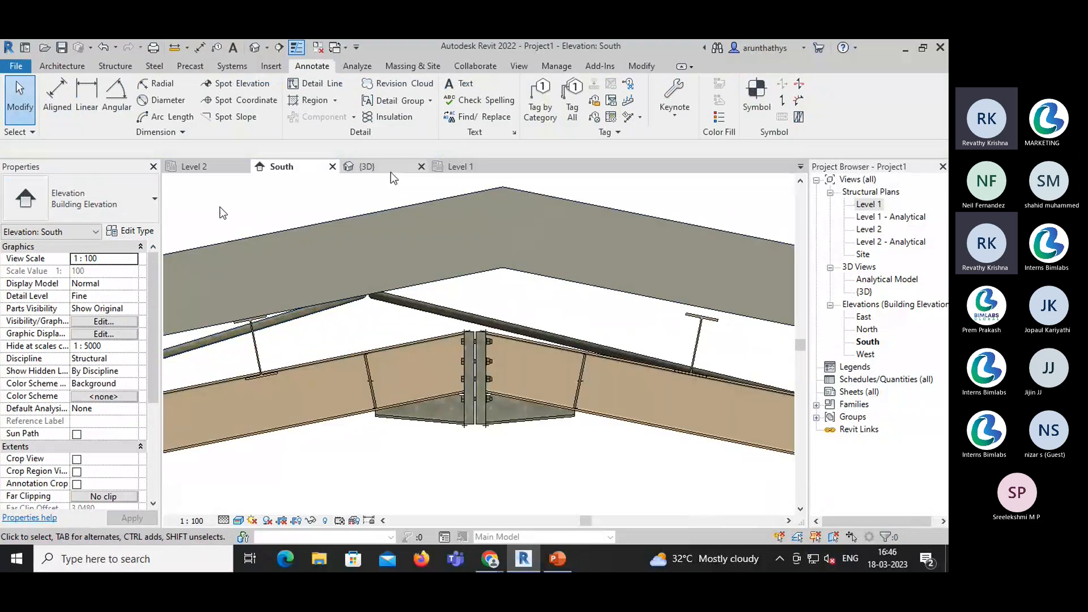
- In the 3D view, connect the lowest purlin to the rafter with a Bolting on gauge lines connection and inspect its bolts
{"action": "left_click", "coordinate": [374, 170]}
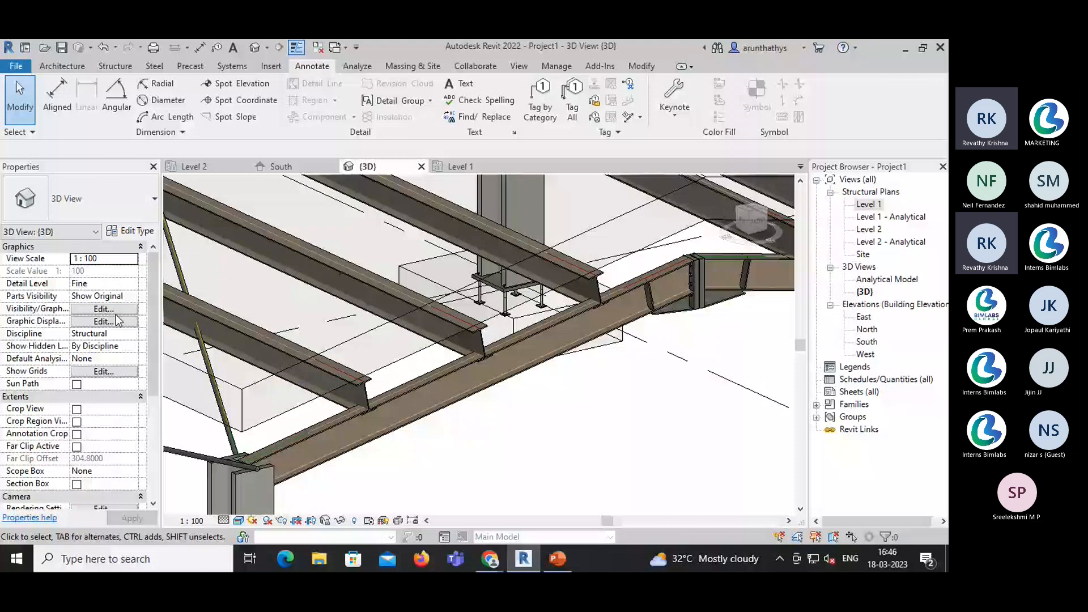
{"action": "left_click", "coordinate": [155, 65]}
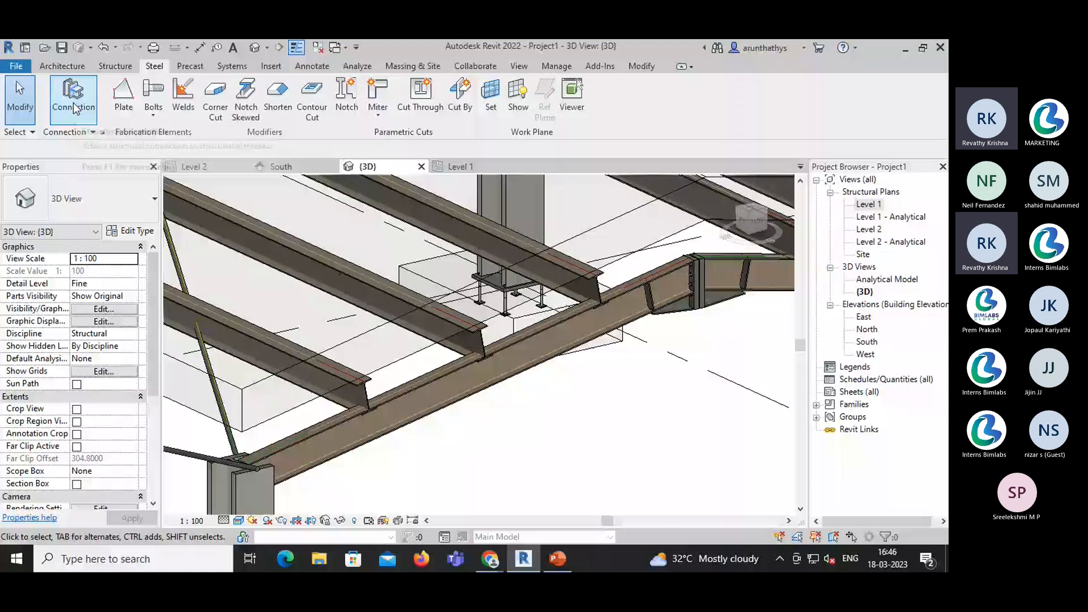
{"action": "left_click", "coordinate": [74, 108]}
{"action": "left_click", "coordinate": [102, 198]}
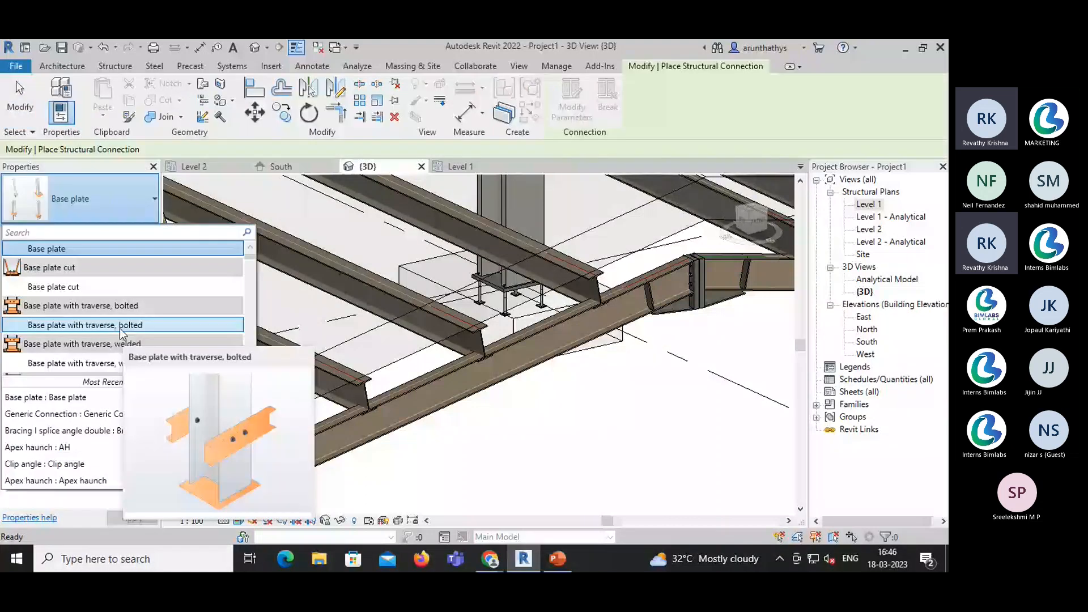
{"action": "scroll", "coordinate": [113, 334], "scroll_direction": "down", "scroll_amount": 3}
{"action": "scroll", "coordinate": [96, 324], "scroll_direction": "down", "scroll_amount": 1}
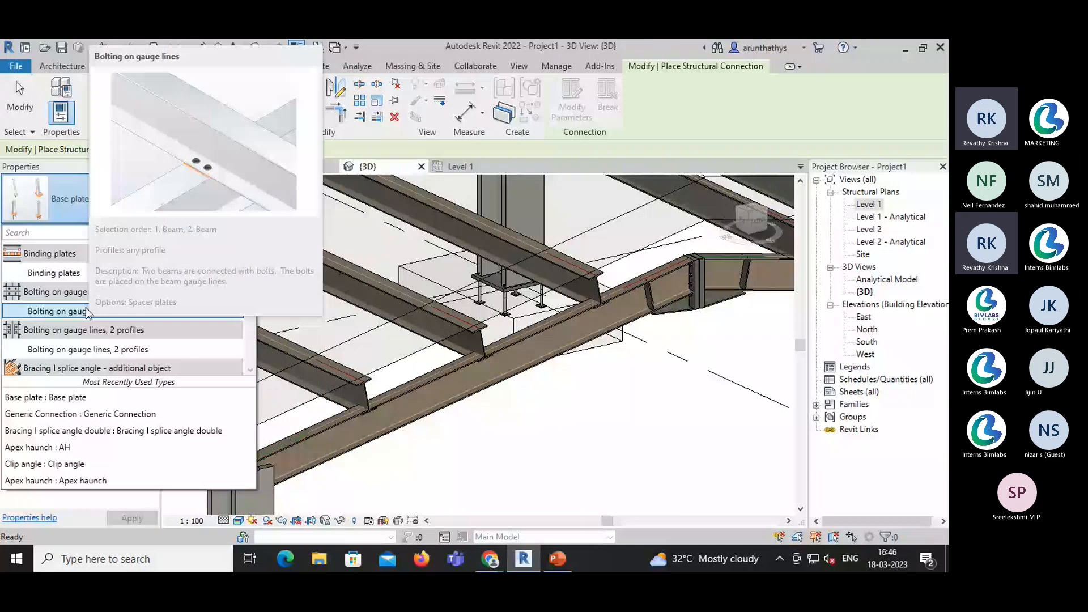
{"action": "left_click", "coordinate": [88, 313]}
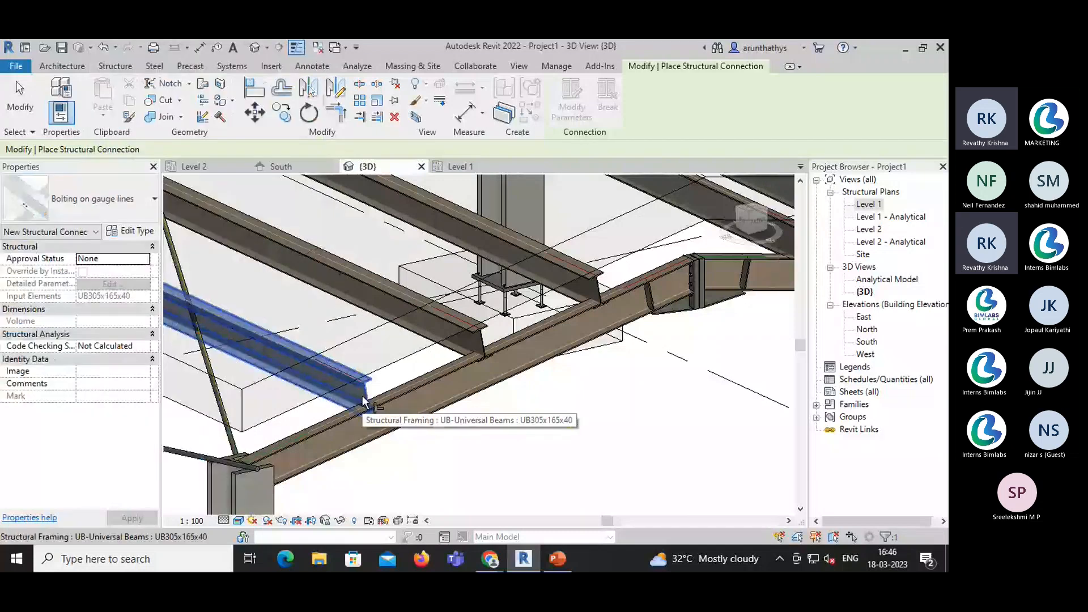
{"action": "left_click", "coordinate": [362, 400]}
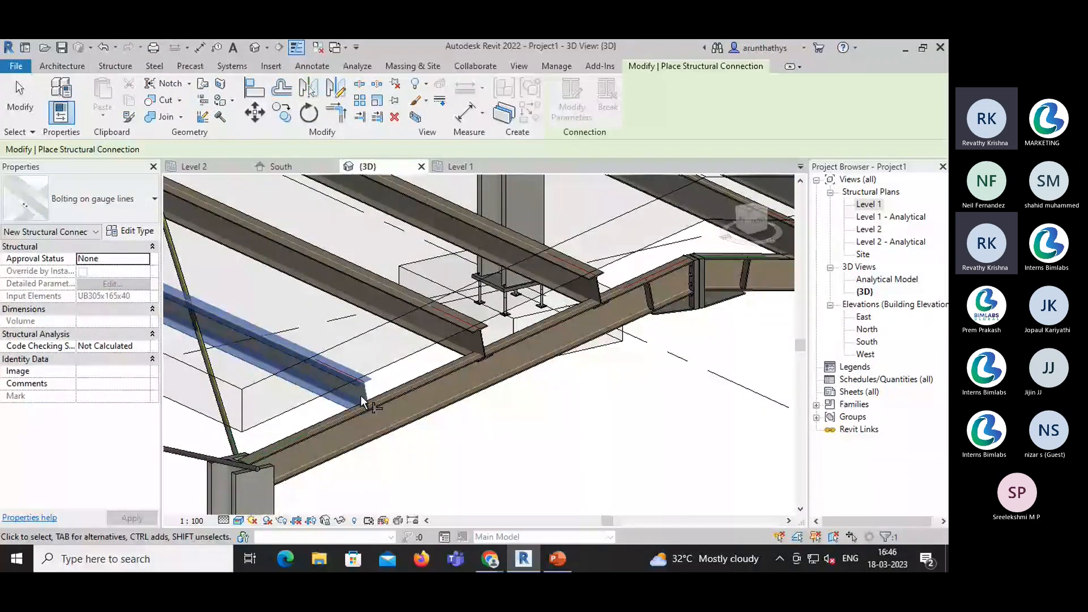
{"action": "left_click", "coordinate": [363, 406]}
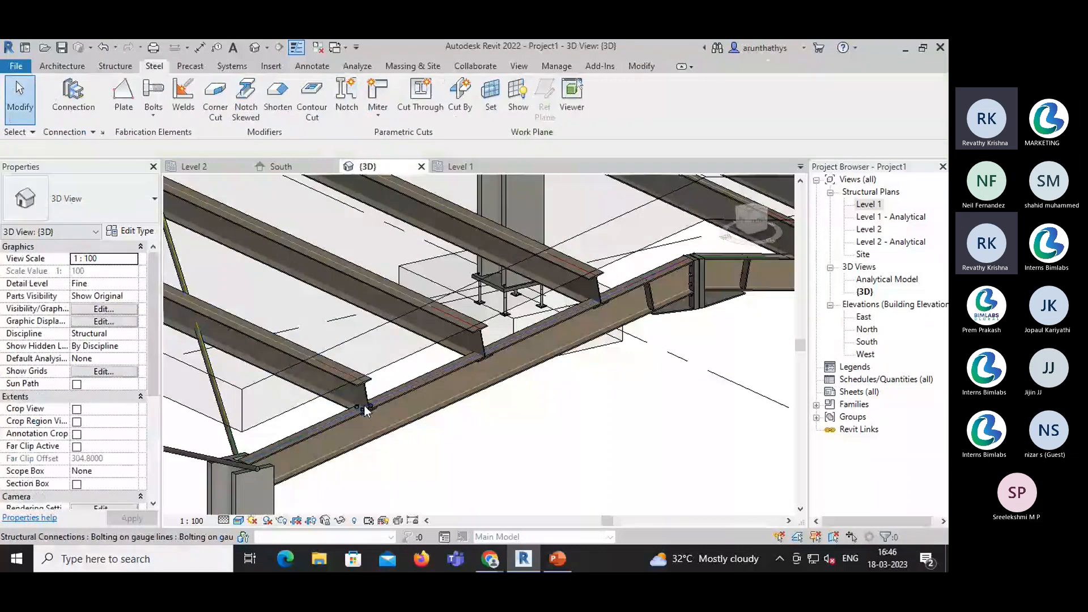
{"action": "scroll", "coordinate": [364, 405], "scroll_direction": "up", "scroll_amount": 5}
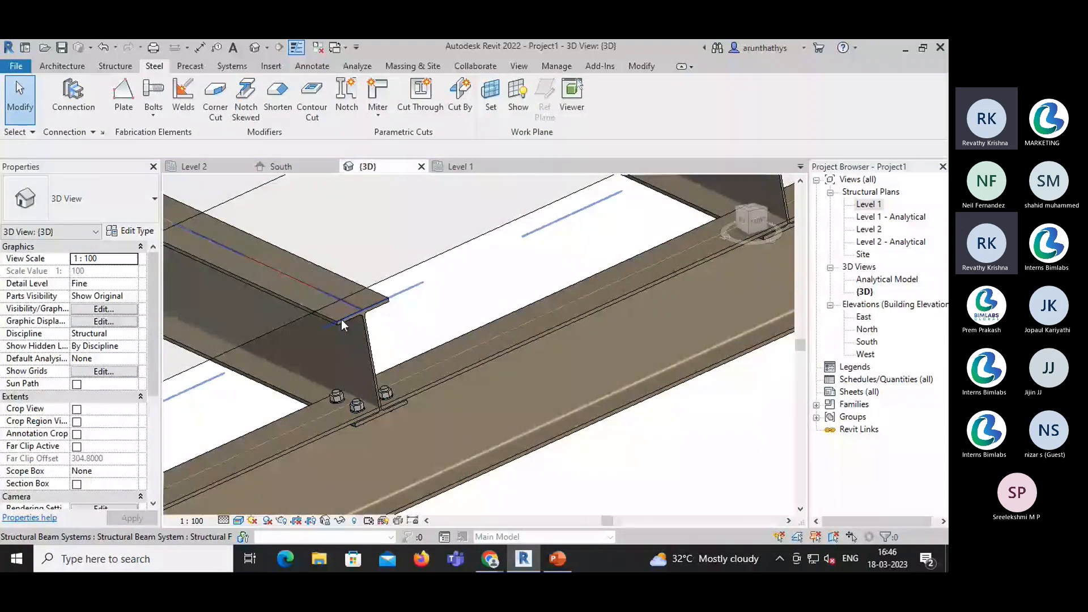
{"action": "left_click", "coordinate": [74, 95]}
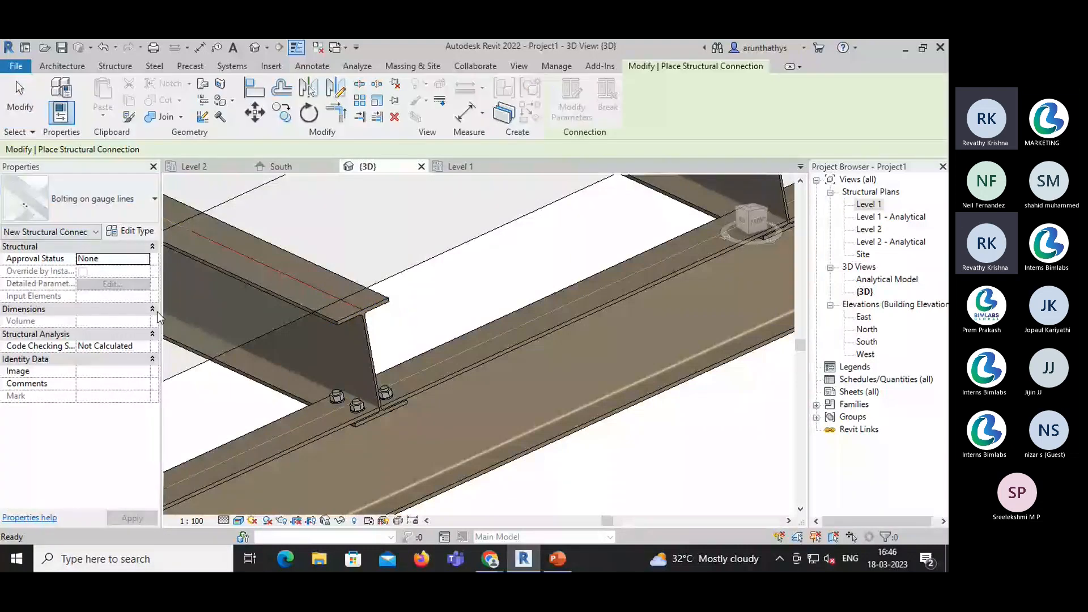
{"action": "left_click", "coordinate": [338, 318]}
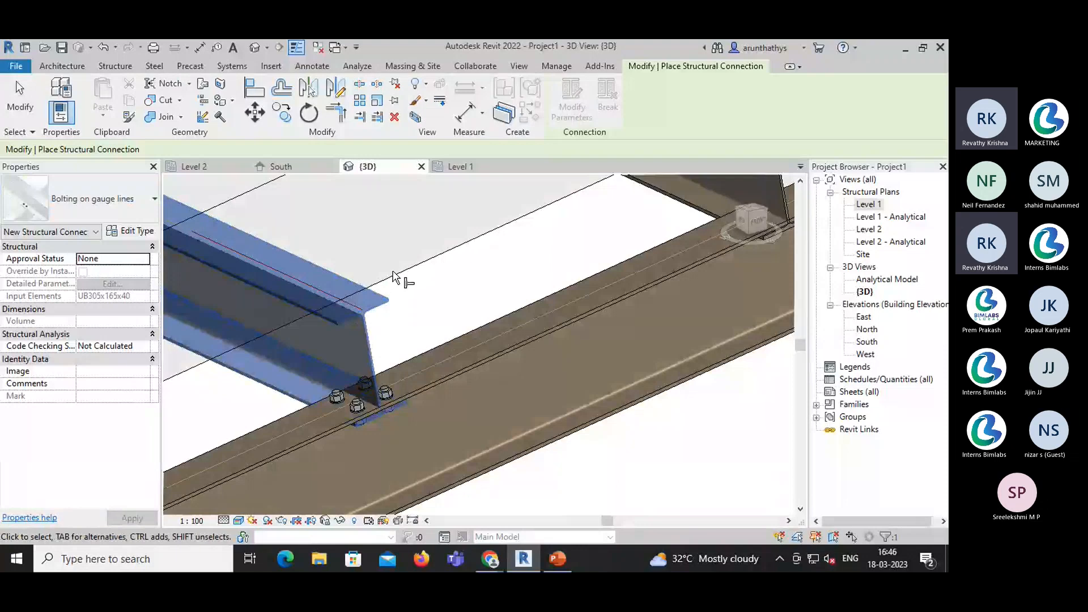
{"action": "scroll", "coordinate": [394, 278], "scroll_direction": "down", "scroll_amount": 2}
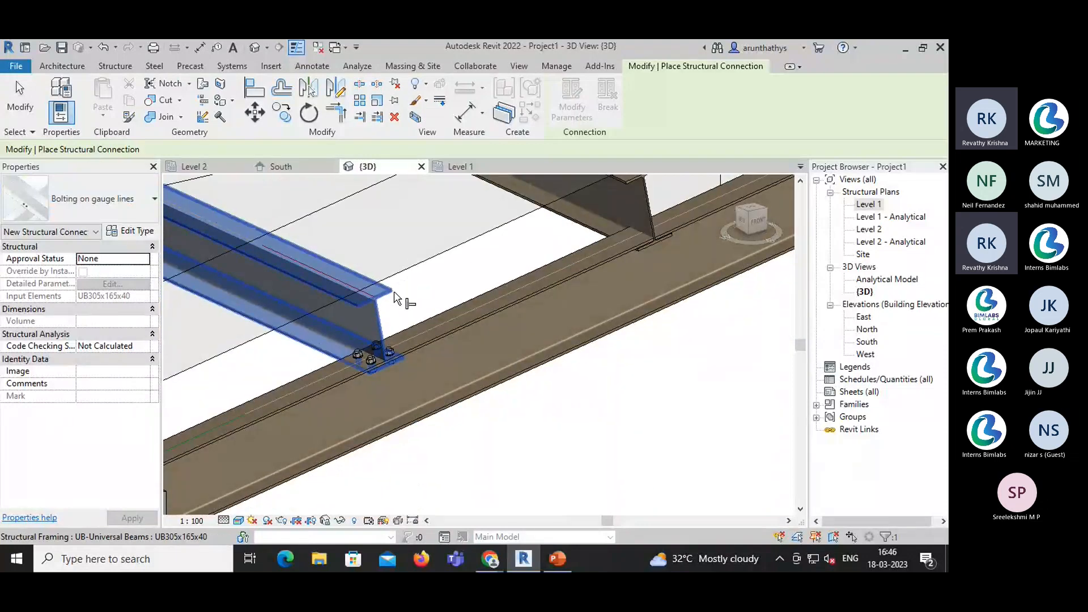
{"action": "scroll", "coordinate": [437, 320], "scroll_direction": "down", "scroll_amount": 1}
{"action": "middle_click_drag", "start_coordinate": [439, 322], "coordinate": [443, 327]}
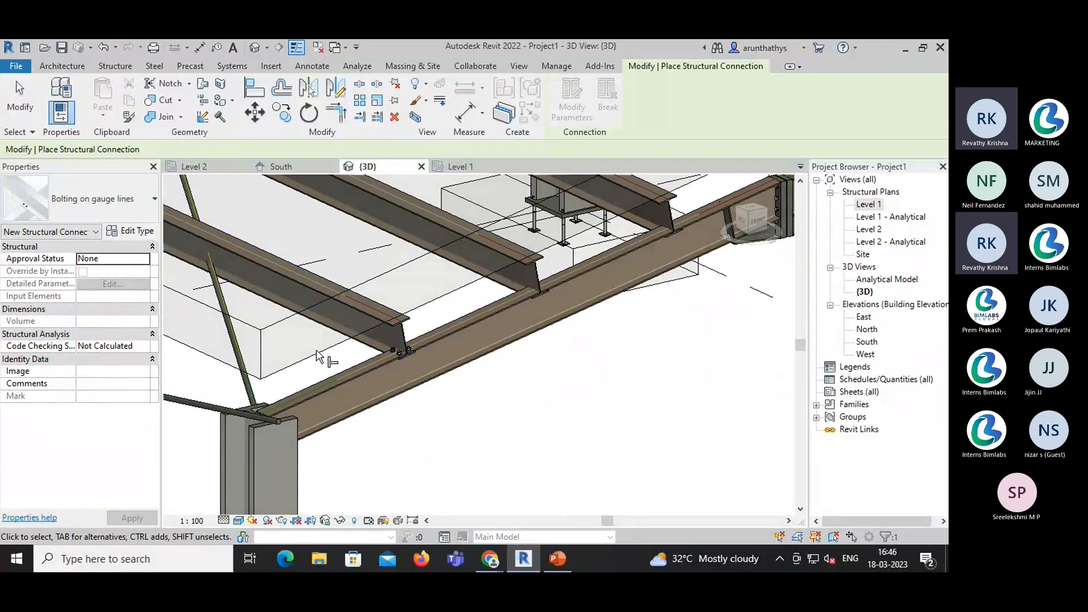
{"action": "scroll", "coordinate": [346, 359], "scroll_direction": "up", "scroll_amount": 2}
{"action": "middle_click_drag", "start_coordinate": [354, 360], "coordinate": [253, 402]}
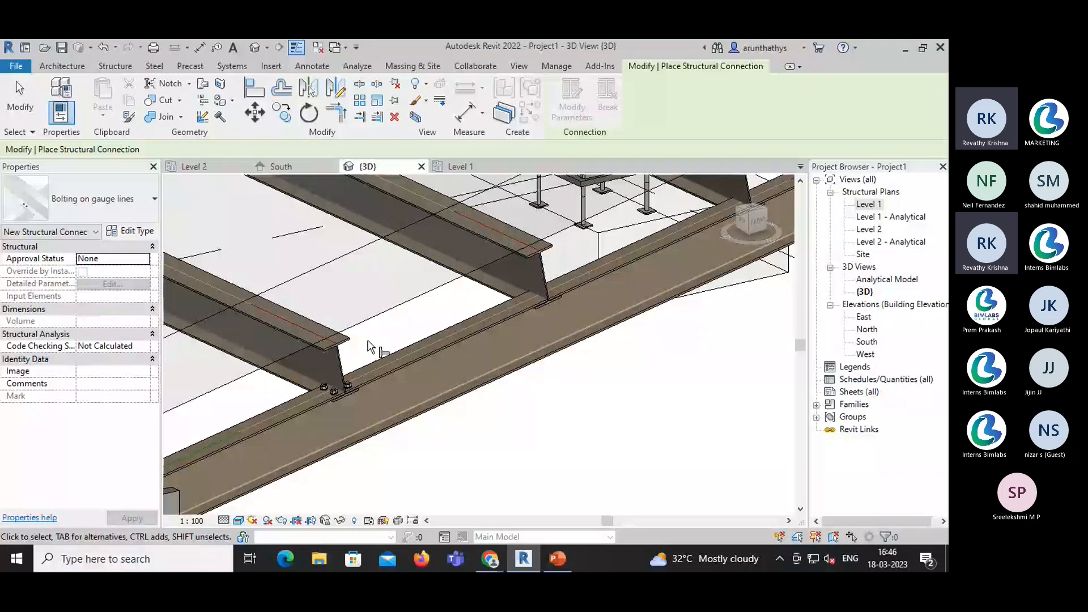
{"action": "key", "text": "Escape"}
- Switch to the Microsoft Teams meeting to read the attendees' chat questions and return to the Revit model
{"action": "scroll", "coordinate": [352, 329], "scroll_direction": "up", "scroll_amount": 2}
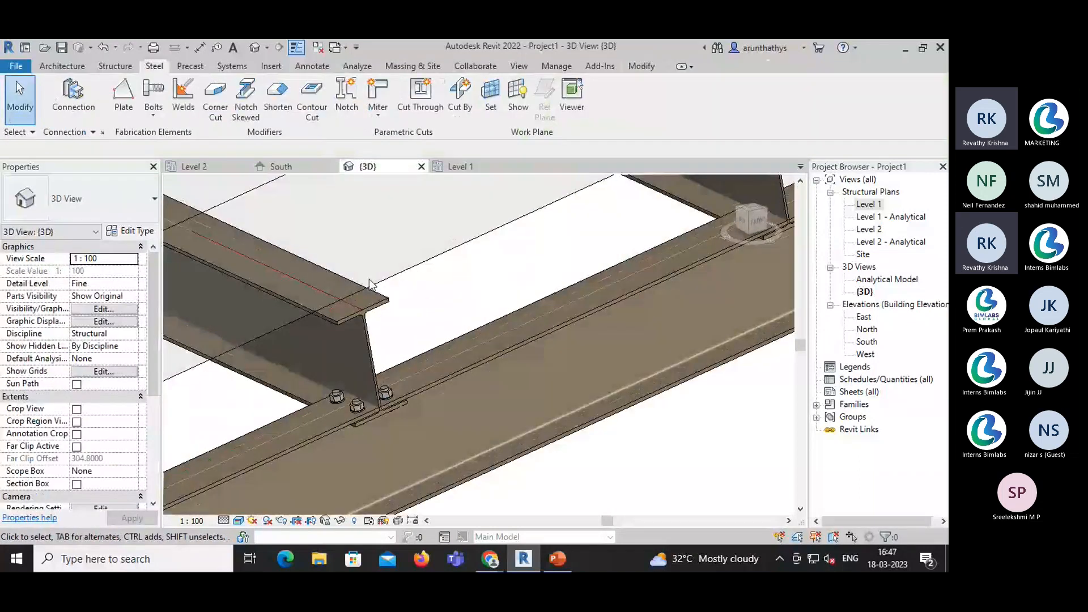
{"action": "scroll", "coordinate": [369, 283], "scroll_direction": "down", "scroll_amount": 2}
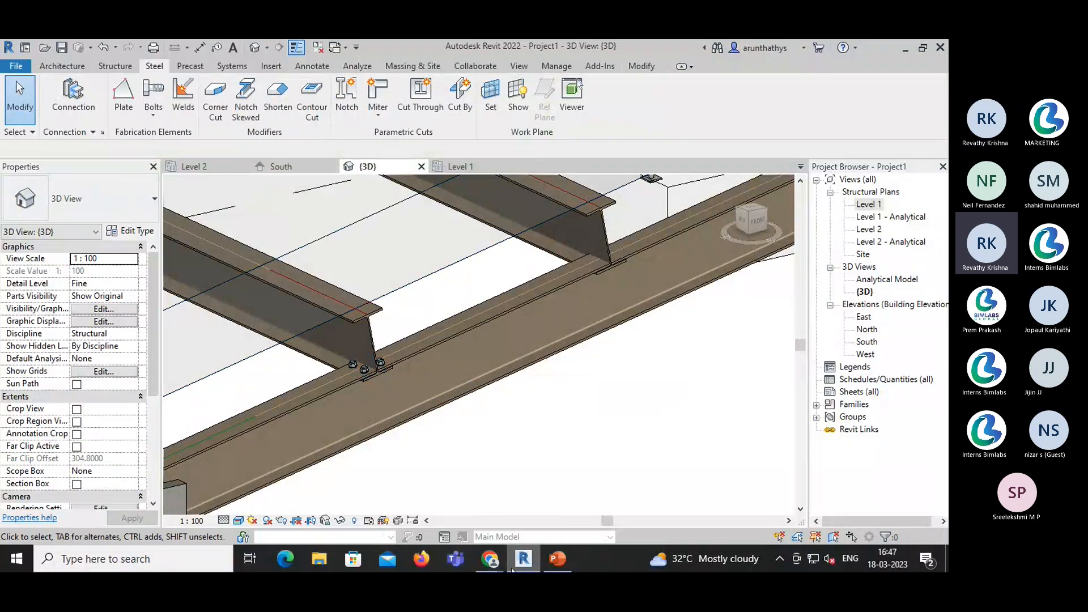
{"action": "mouse_move", "coordinate": [491, 562]}
{"action": "left_click", "coordinate": [444, 505]}
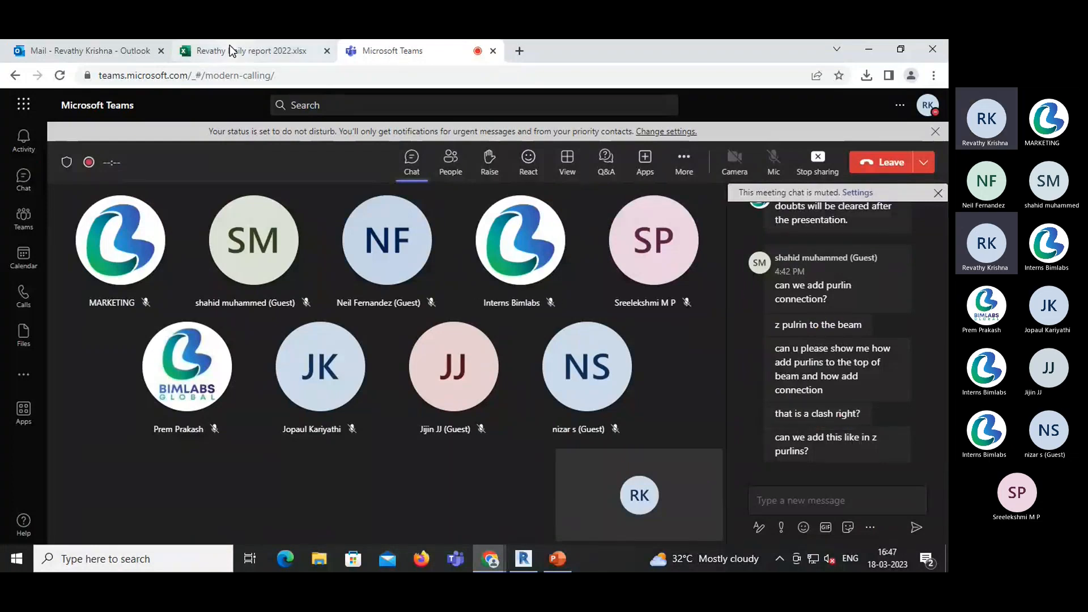
{"action": "left_click", "coordinate": [555, 560]}
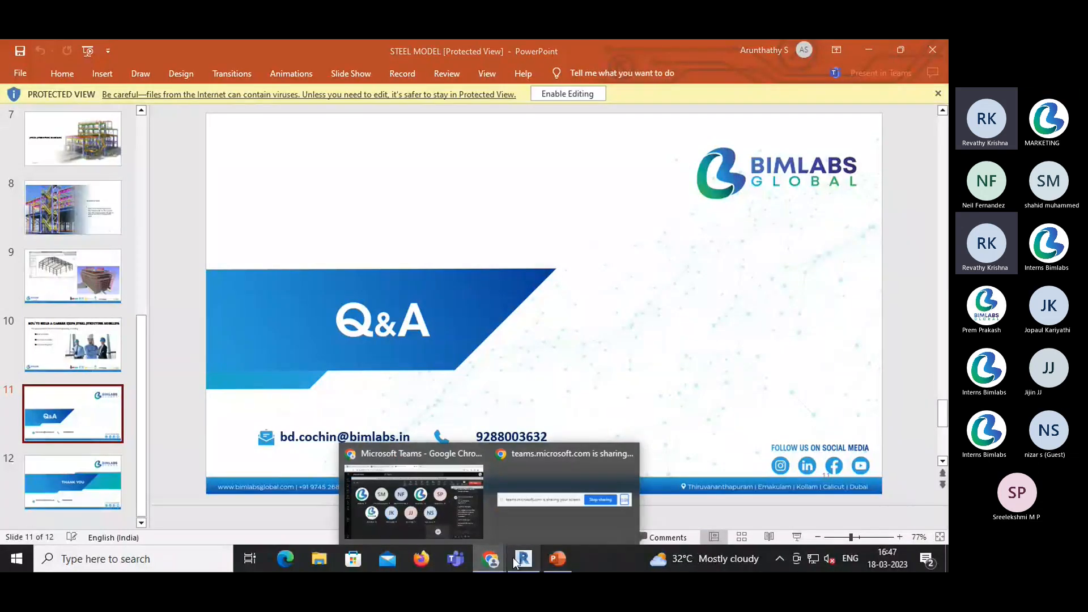
{"action": "left_click", "coordinate": [513, 559]}
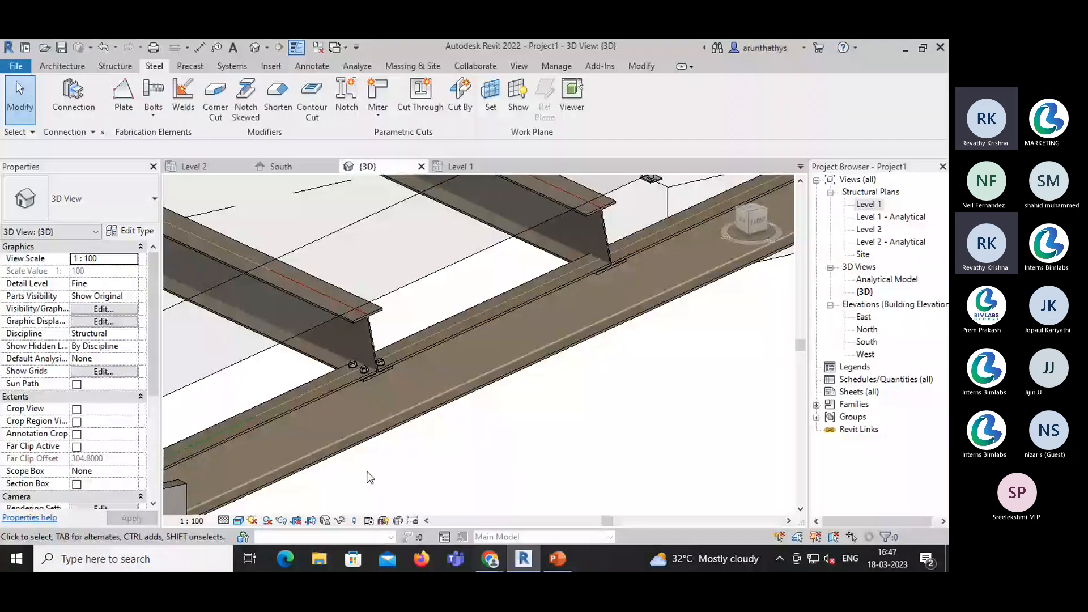
- Open the South elevation and examine how the round-bar bracing runs between the rafters and the roof
{"action": "left_click", "coordinate": [271, 166]}
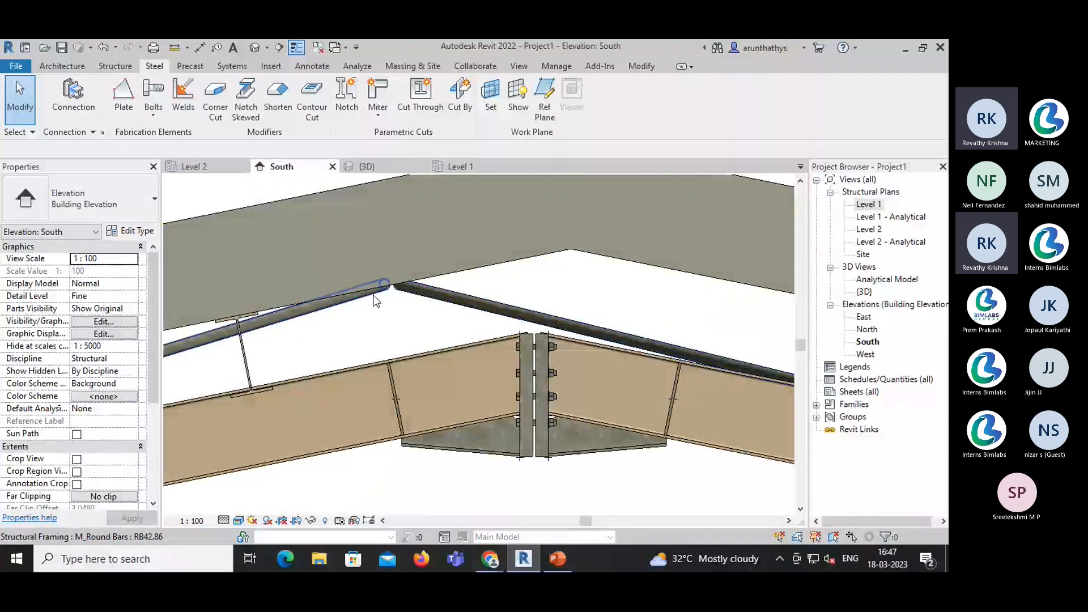
{"action": "scroll", "coordinate": [406, 294], "scroll_direction": "down", "scroll_amount": 5}
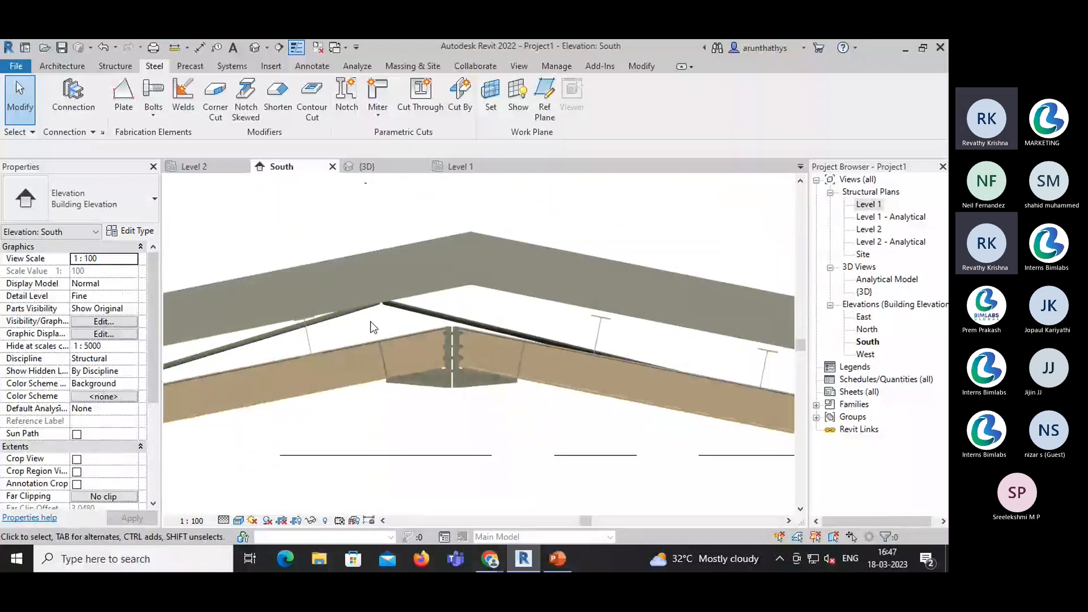
{"action": "scroll", "coordinate": [383, 324], "scroll_direction": "down", "scroll_amount": 3}
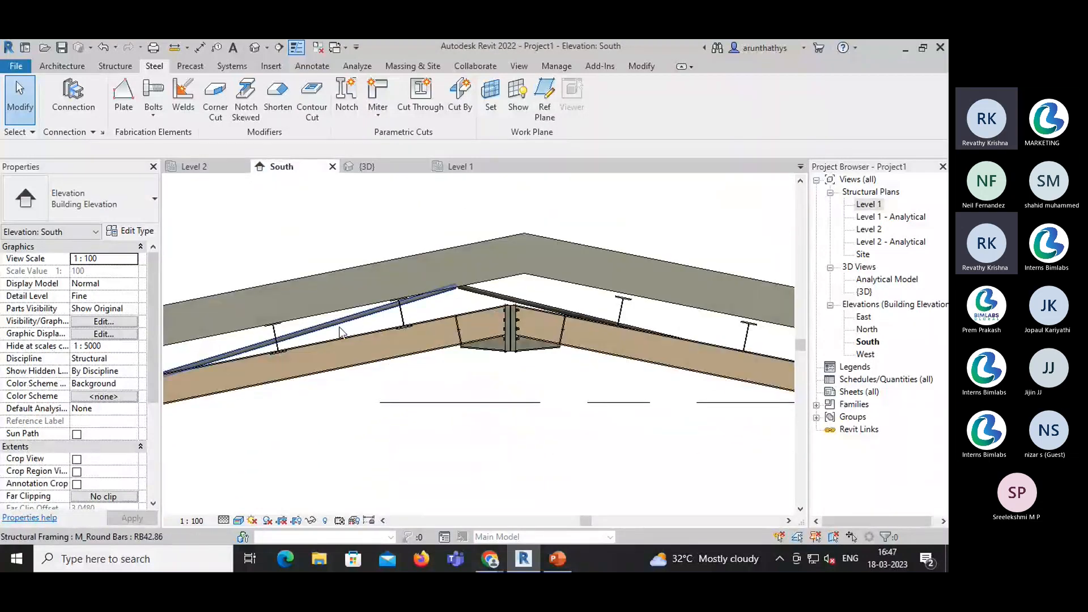
- In the 3D view, delete the RB42.86 round-bar roof braces that meet at the interior frame's ridge
{"action": "left_click", "coordinate": [372, 168]}
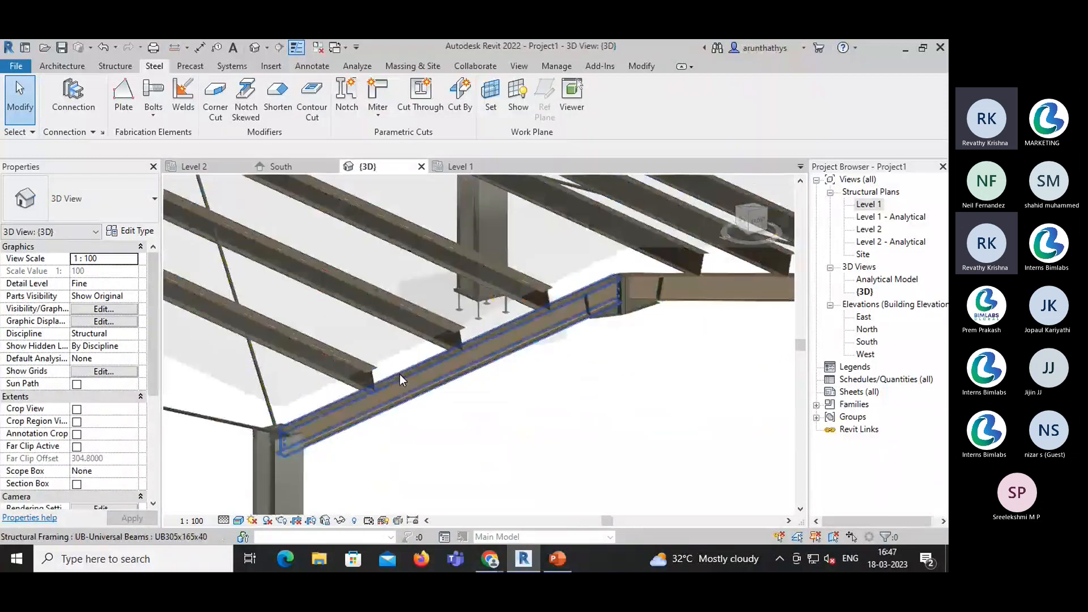
{"action": "middle_click_drag", "start_coordinate": [400, 374], "coordinate": [492, 474]}
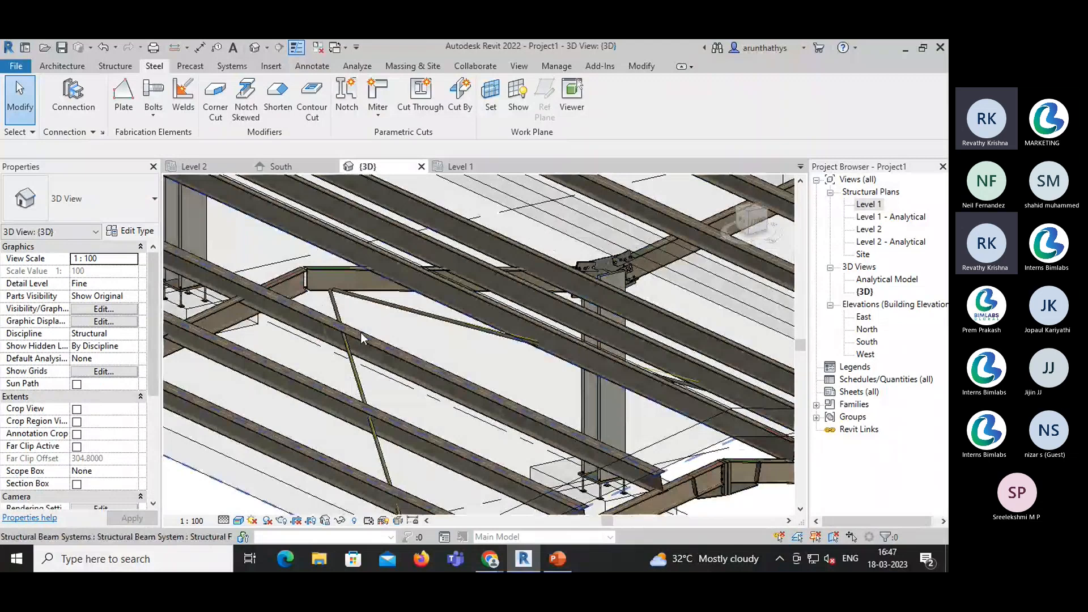
{"action": "scroll", "coordinate": [334, 304], "scroll_direction": "up", "scroll_amount": 3}
{"action": "left_click", "coordinate": [335, 305]}
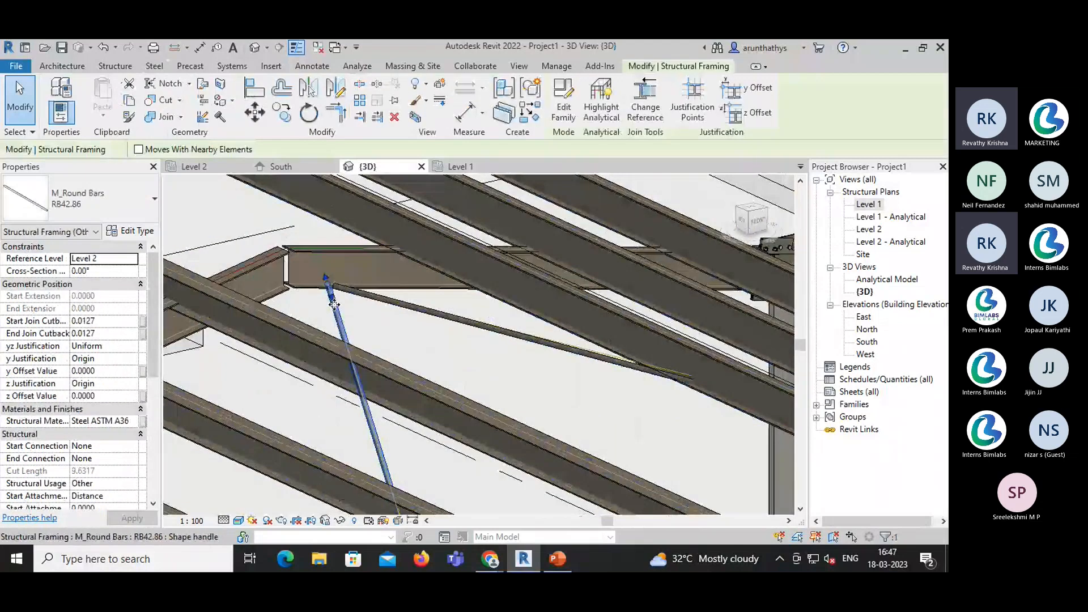
{"action": "key", "text": "Delete"}
{"action": "scroll", "coordinate": [328, 336], "scroll_direction": "down", "scroll_amount": 2}
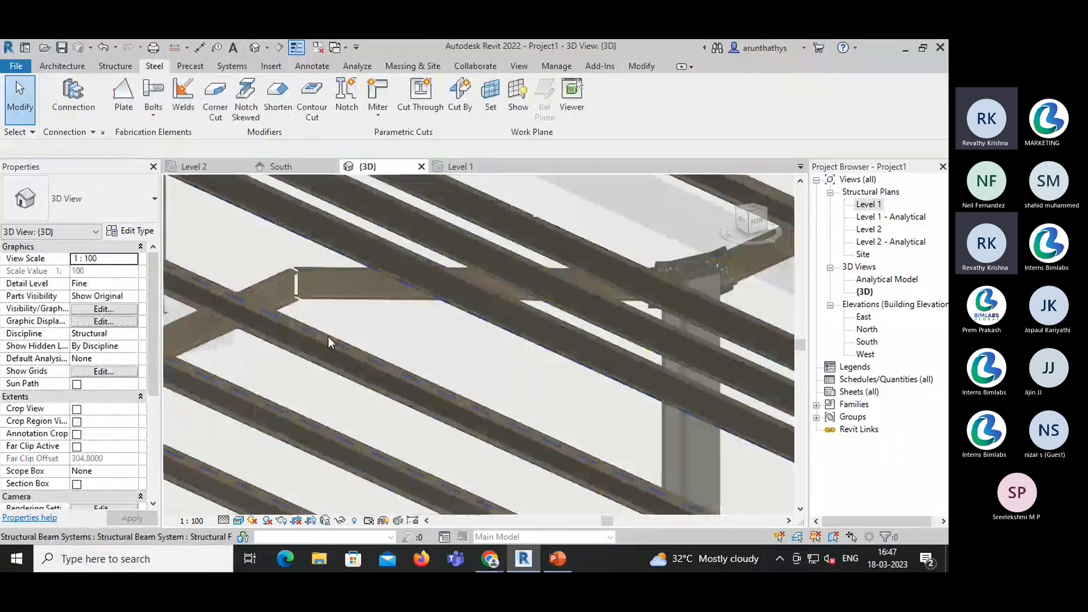
{"action": "middle_click_drag", "start_coordinate": [371, 326], "coordinate": [353, 282]}
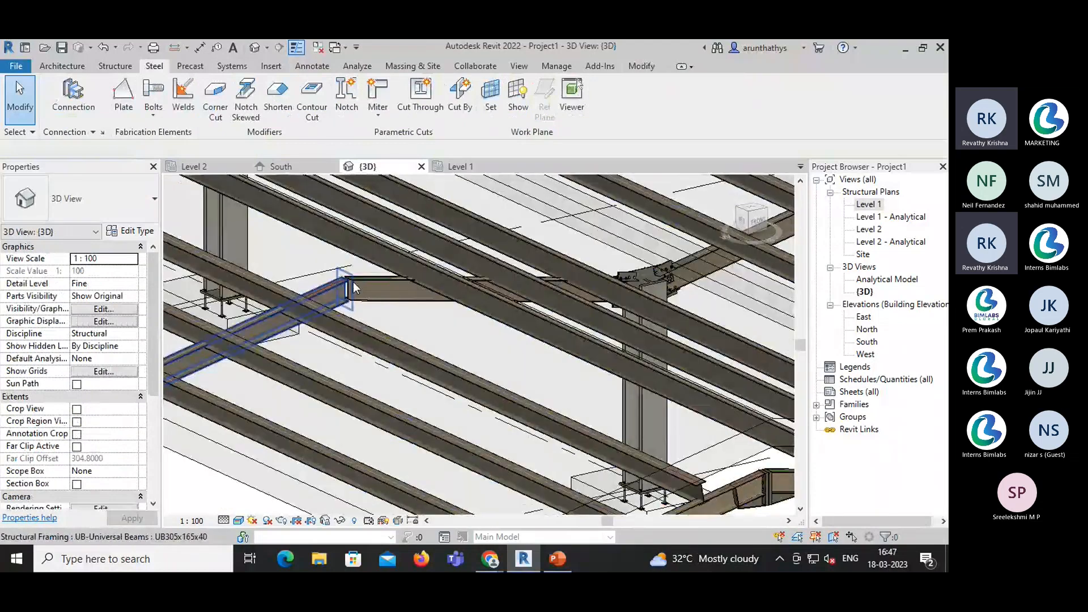
- Connect the interior frame's two rafters at the ridge with the Apex haunch AH structural connection
{"action": "left_click", "coordinate": [72, 100]}
{"action": "left_click", "coordinate": [103, 209]}
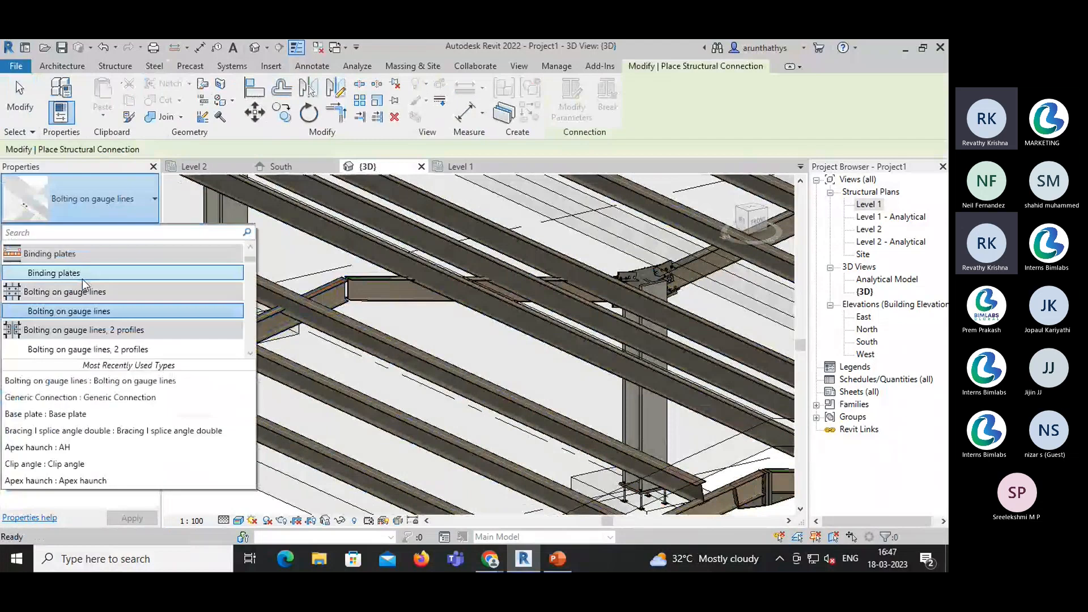
{"action": "scroll", "coordinate": [83, 279], "scroll_direction": "up", "scroll_amount": 4}
{"action": "left_click", "coordinate": [90, 281]}
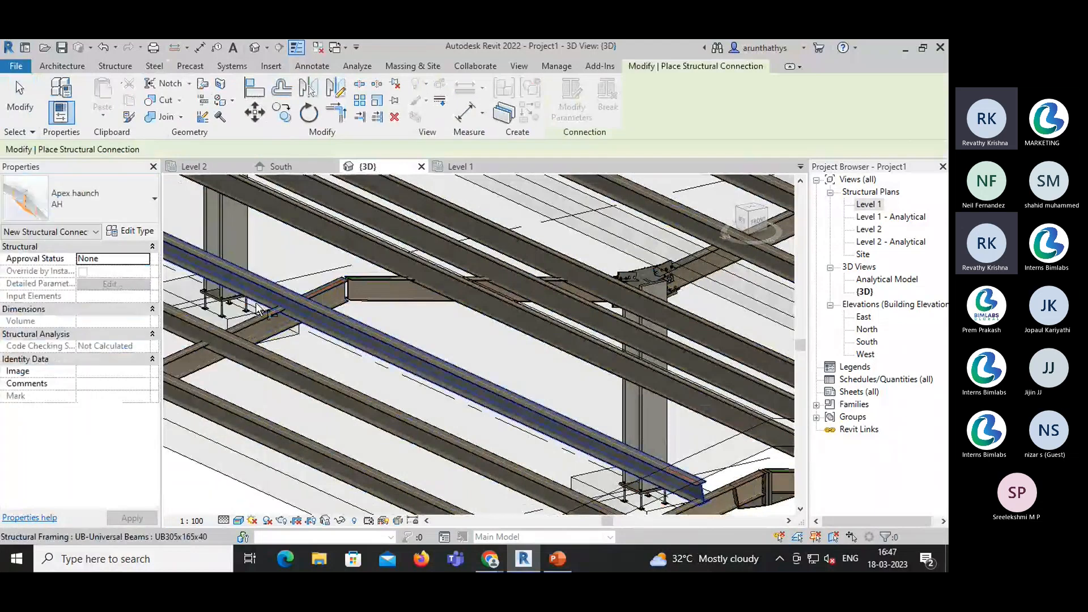
{"action": "left_click", "coordinate": [335, 298]}
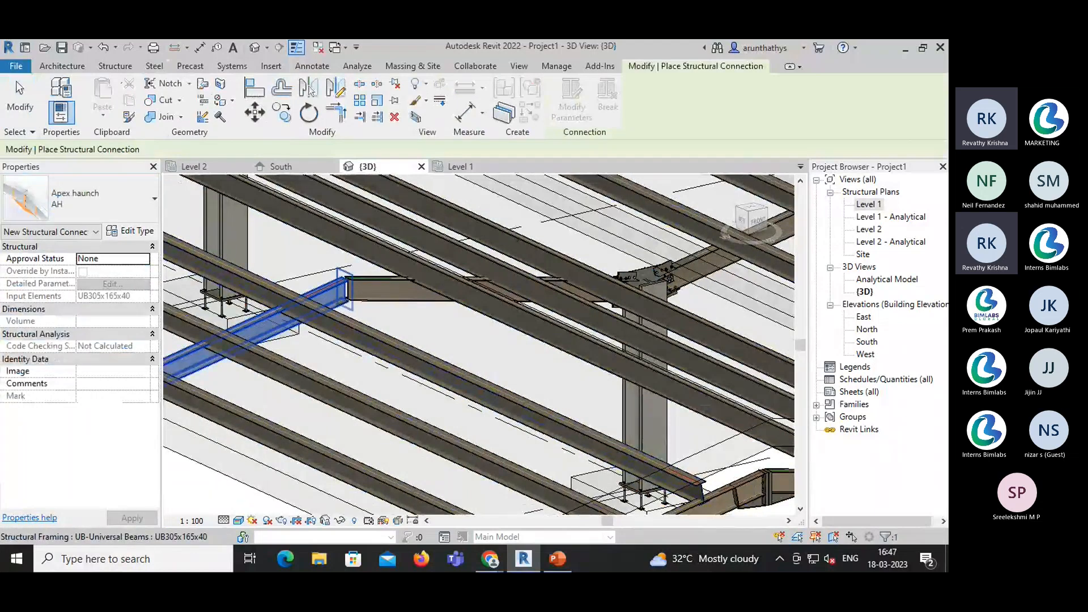
{"action": "left_click", "coordinate": [363, 300]}
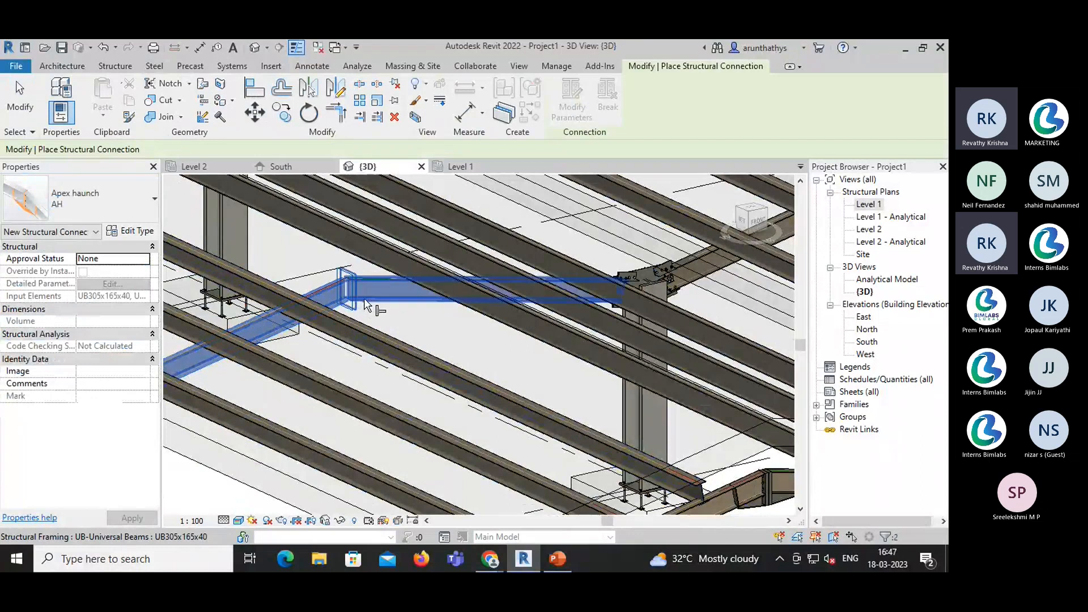
{"action": "key", "text": "Return"}
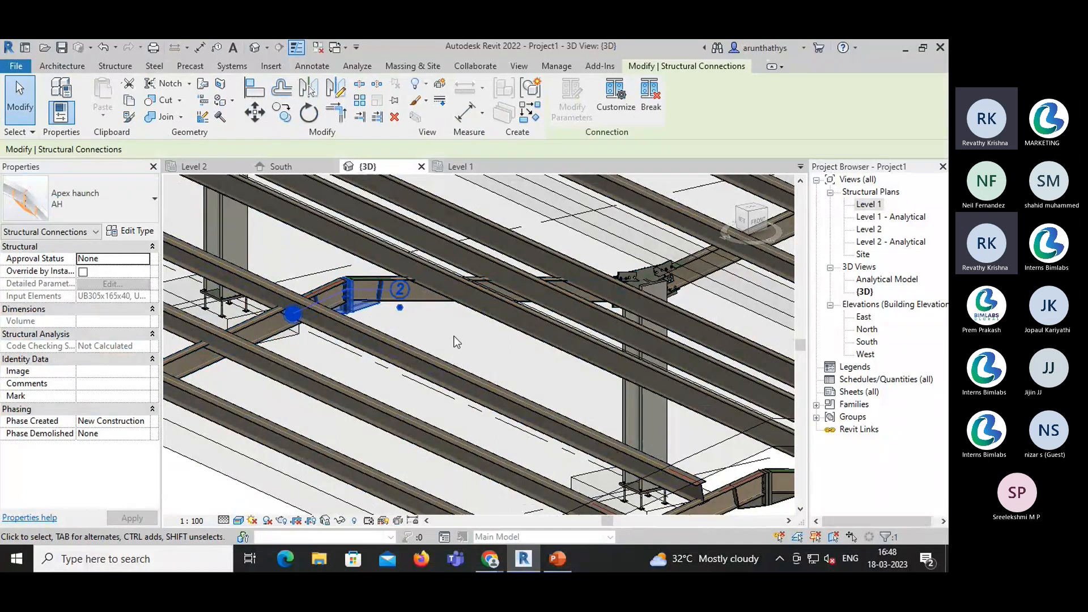
{"action": "left_click", "coordinate": [454, 336]}
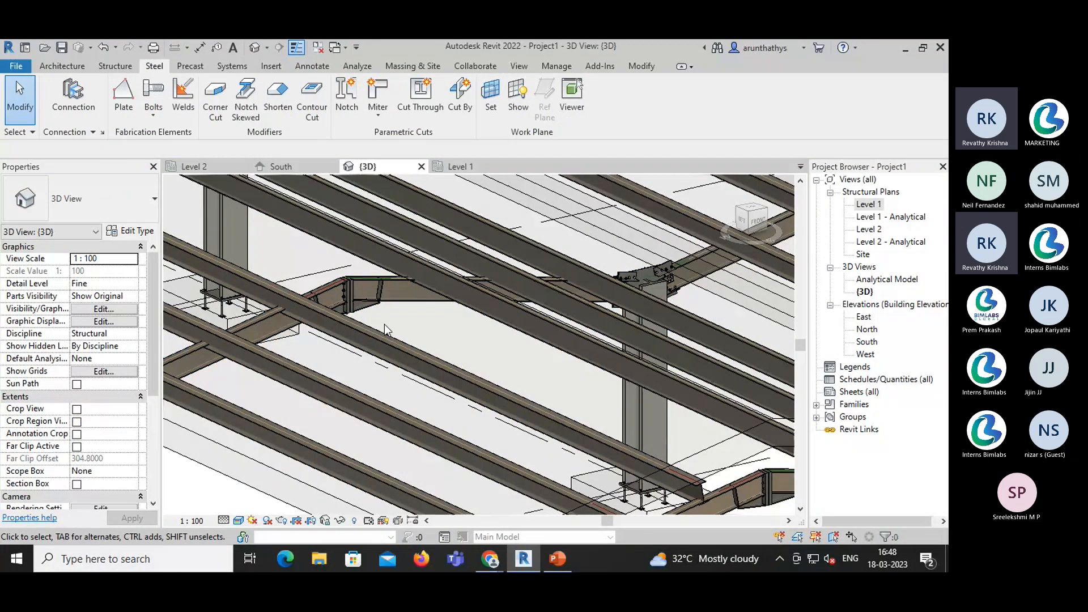
- Place UB254x102x28 roof braces from the interior frame's ridge down to the eaves ends of the front frame's rafters
{"action": "scroll", "coordinate": [384, 324], "scroll_direction": "down", "scroll_amount": 1}
{"action": "middle_click_drag", "start_coordinate": [384, 324], "coordinate": [326, 242]}
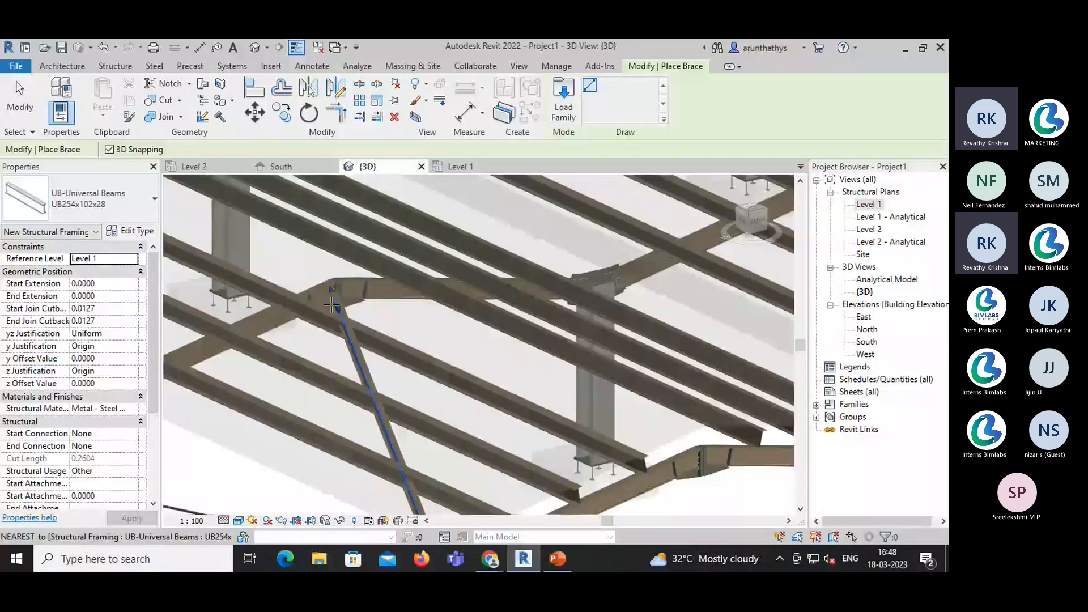
{"action": "left_click", "coordinate": [333, 304]}
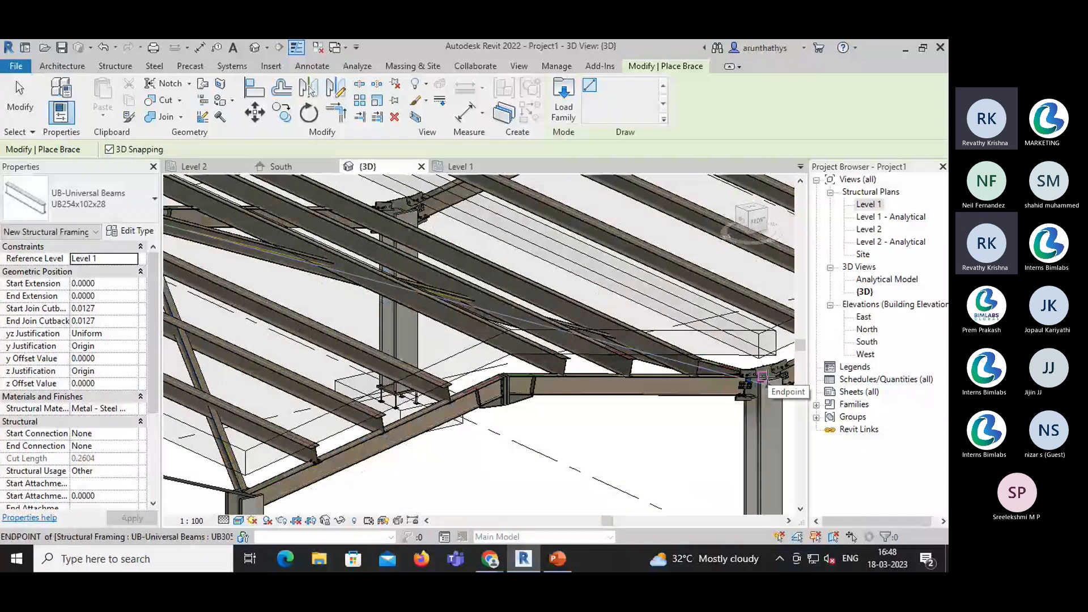
{"action": "left_click", "coordinate": [762, 376]}
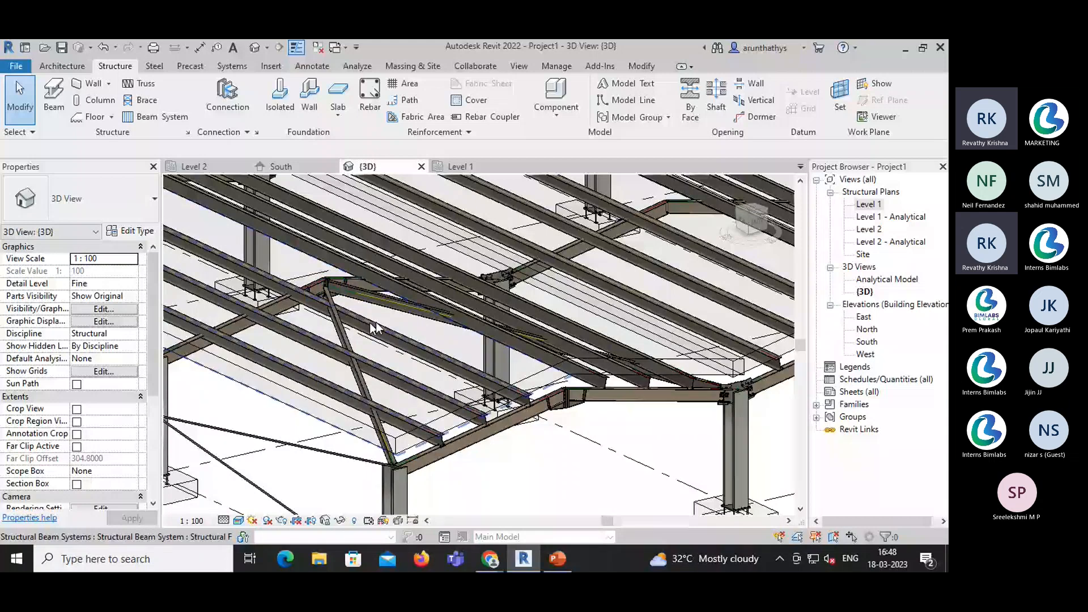
- Examine how the universal-beam braces sit between the rafters and roof in the South elevation, and return to the 3D view
{"action": "left_click", "coordinate": [273, 166]}
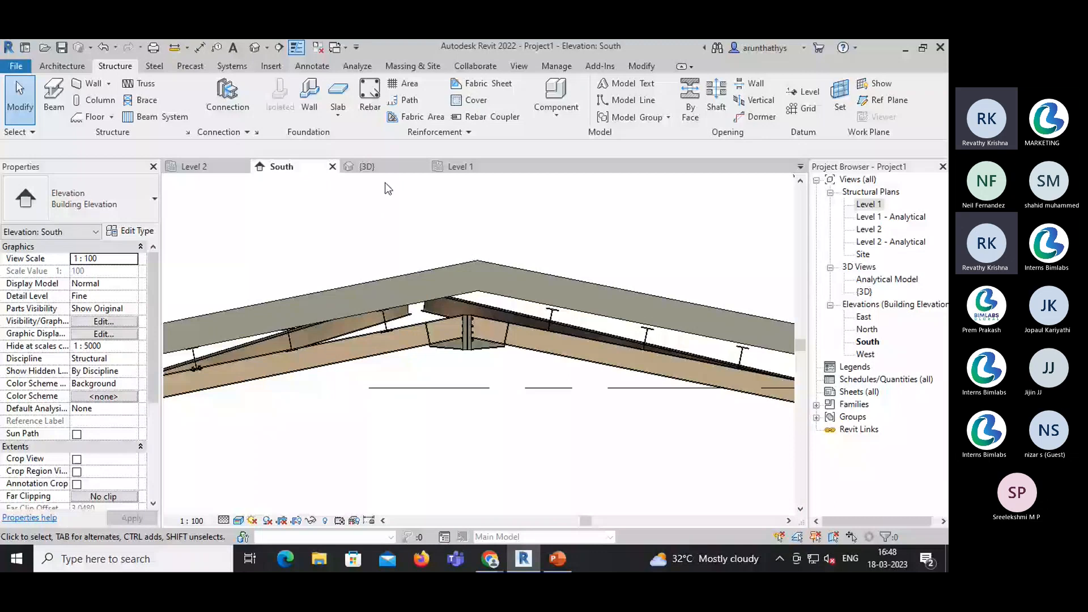
{"action": "key", "text": "ctrl+Tab"}
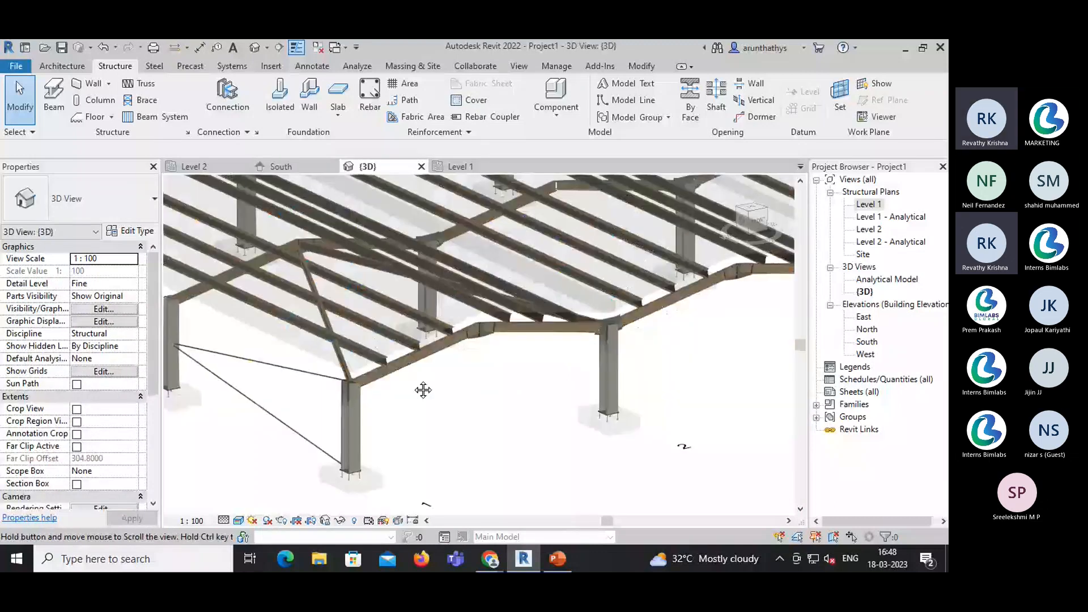
{"action": "middle_click_drag", "start_coordinate": [423, 390], "coordinate": [416, 383]}
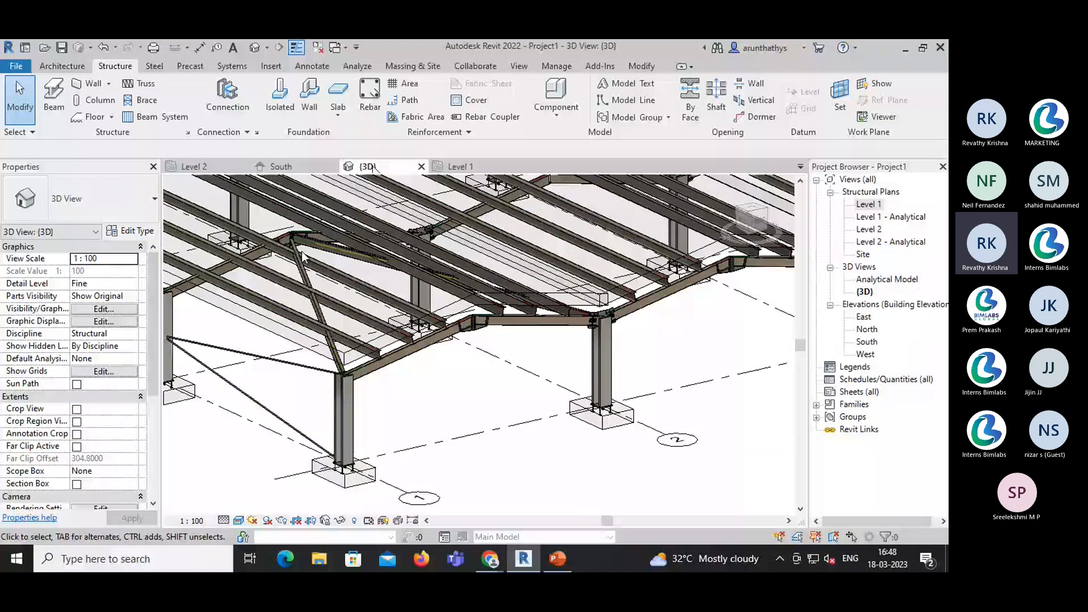
- Switch to the Microsoft Teams meeting, read the new chat questions about the roof sheet, and return to the Revit model
{"action": "key", "text": "alt+Tab"}
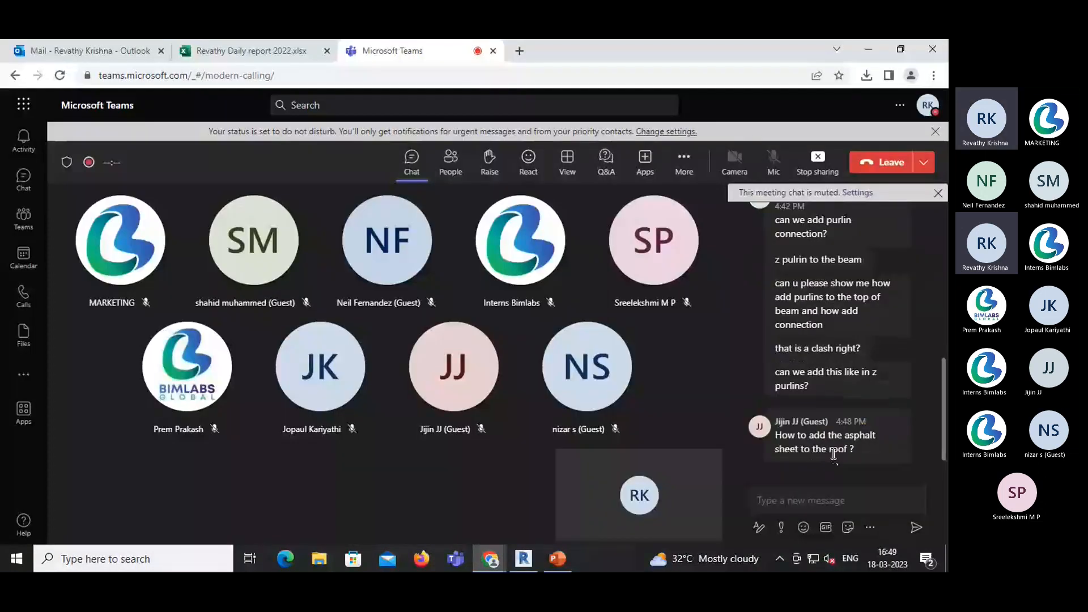
{"action": "mouse_move", "coordinate": [834, 455]}
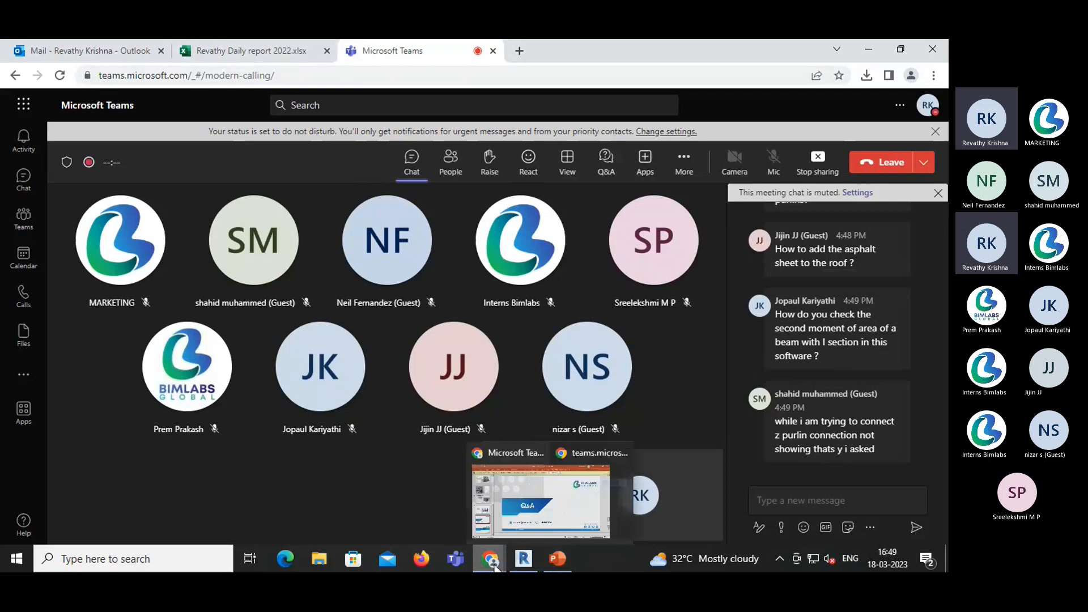
{"action": "left_click", "coordinate": [525, 564]}
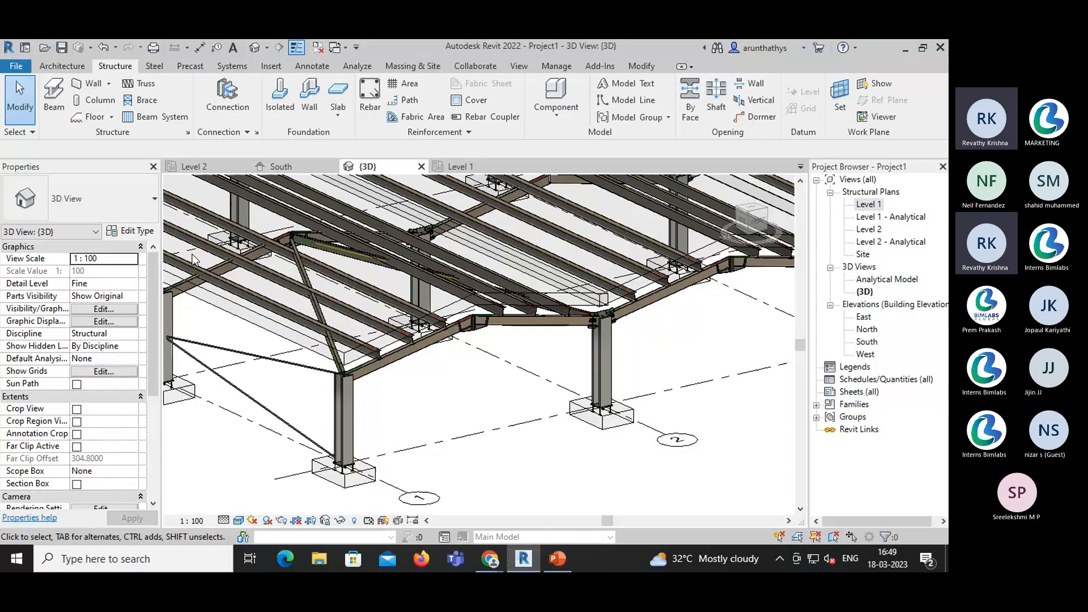
- Assign the Asphalt, Bitumen material to the structure layer of the Generic - 400mm roof type and apply the change
{"action": "left_click", "coordinate": [356, 362]}
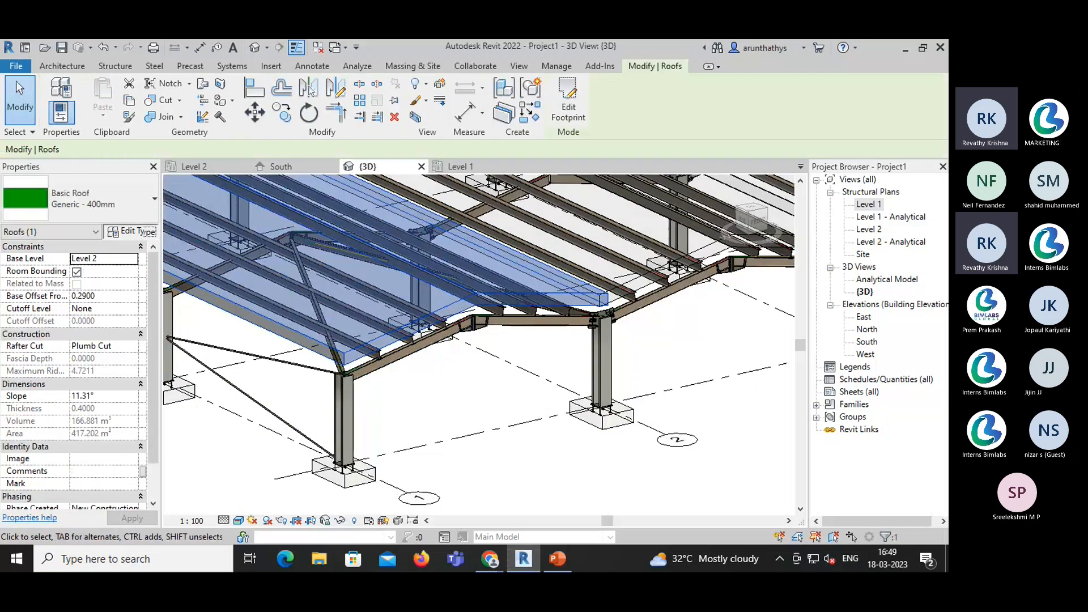
{"action": "left_click", "coordinate": [123, 231]}
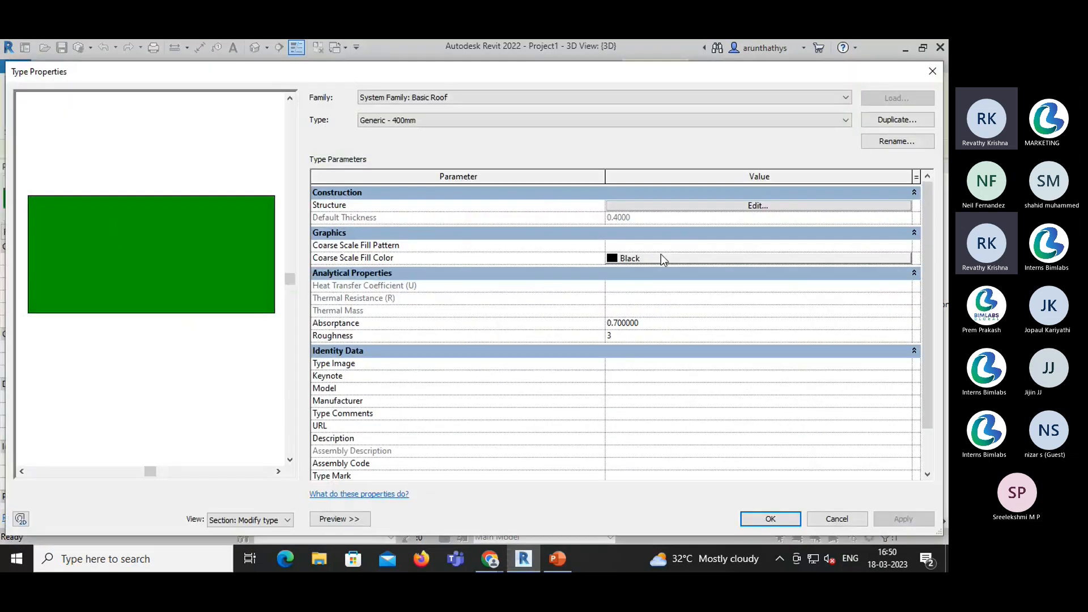
{"action": "left_click", "coordinate": [754, 205]}
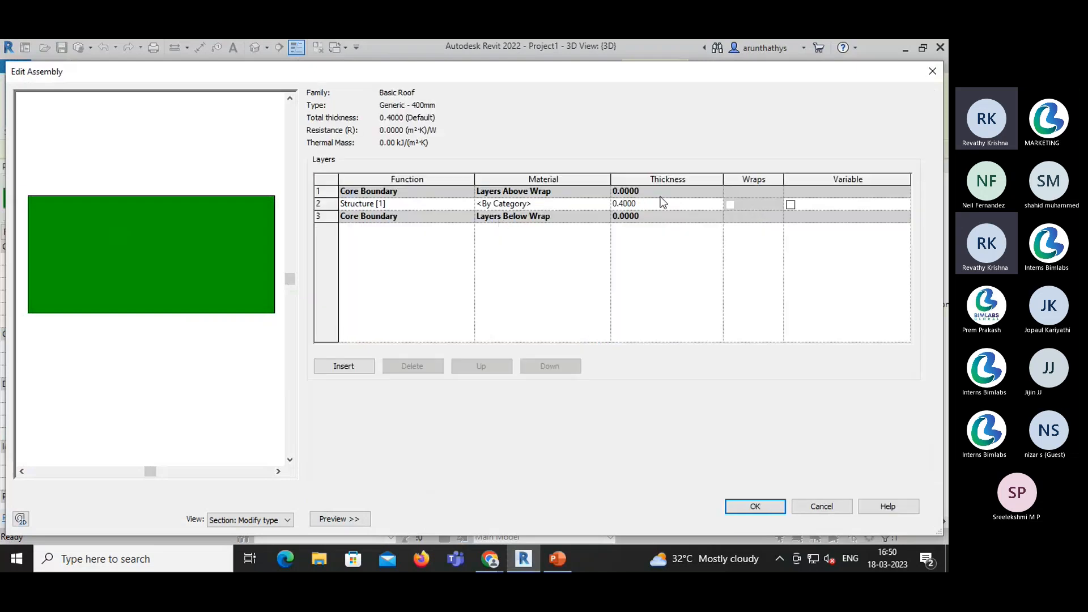
{"action": "left_click", "coordinate": [602, 206]}
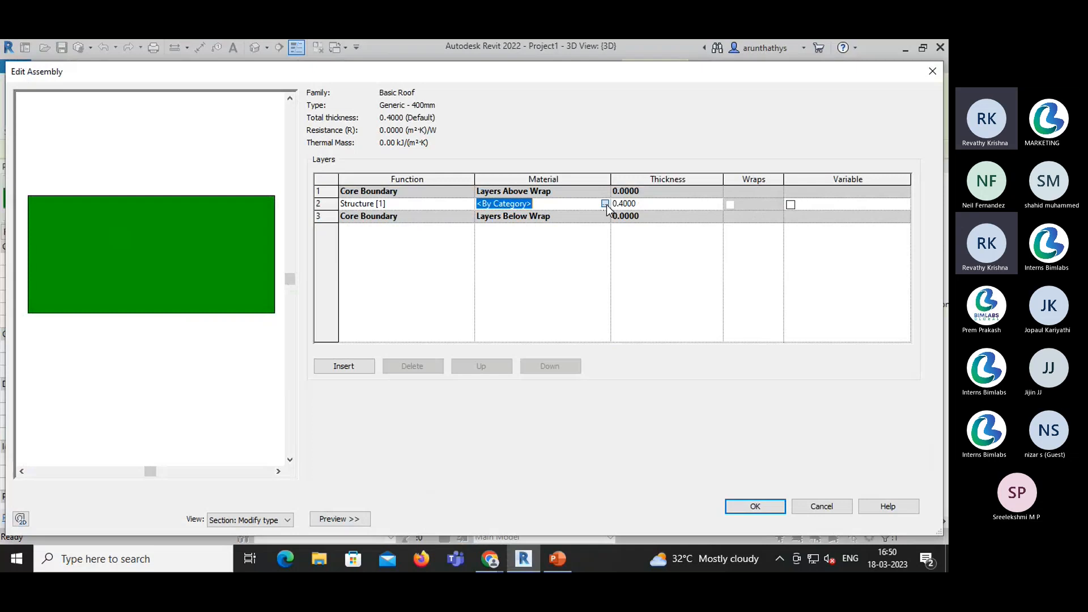
{"action": "left_click", "coordinate": [605, 203]}
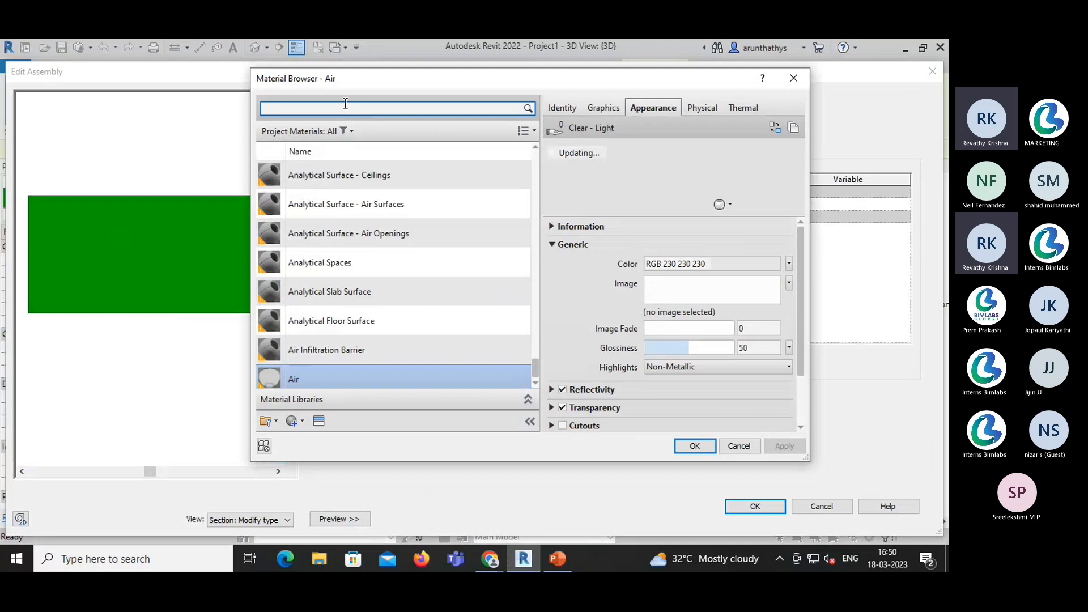
{"action": "type", "text": "ASPH"}
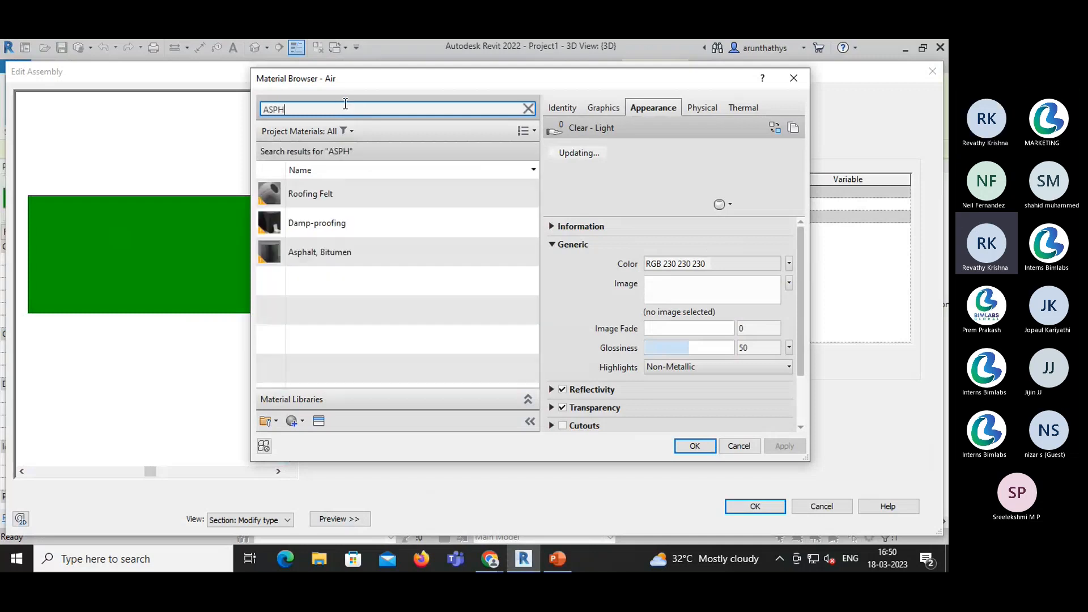
{"action": "left_click", "coordinate": [331, 260]}
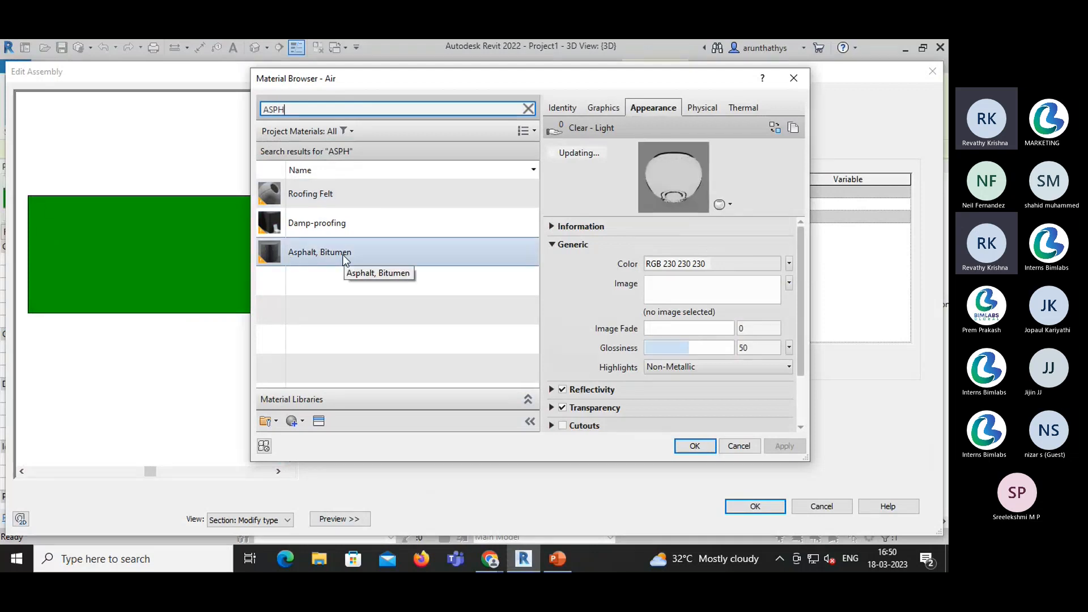
{"action": "left_click", "coordinate": [694, 446]}
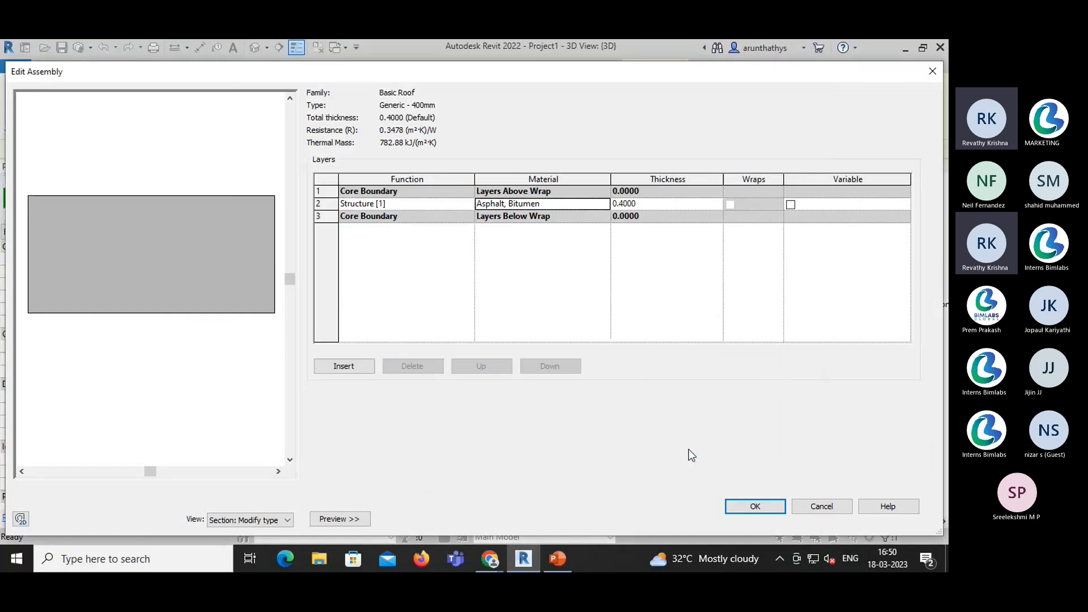
{"action": "left_click", "coordinate": [753, 507]}
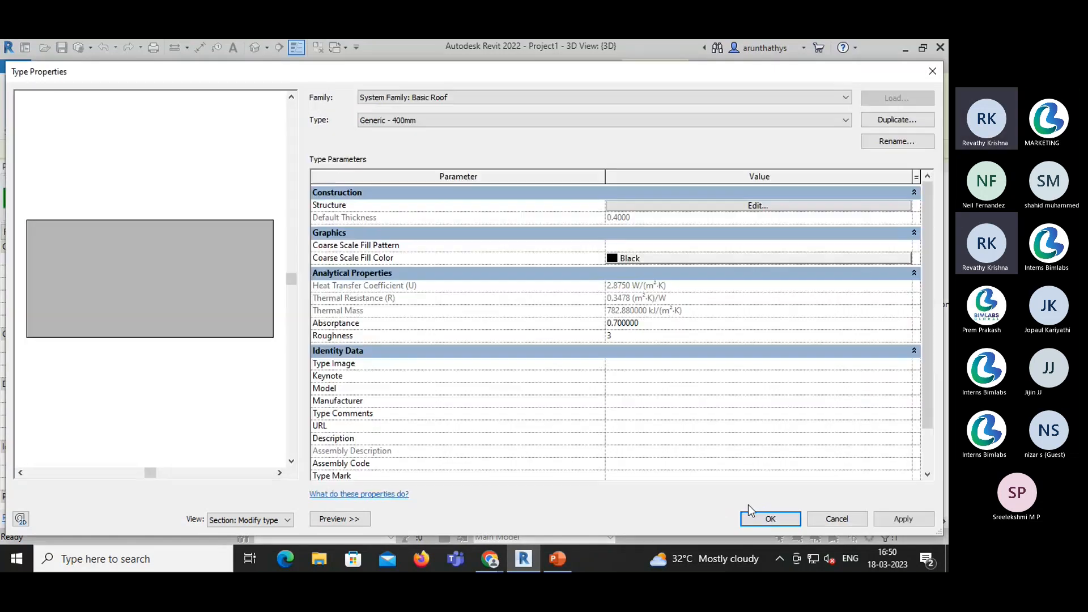
{"action": "left_click", "coordinate": [891, 519]}
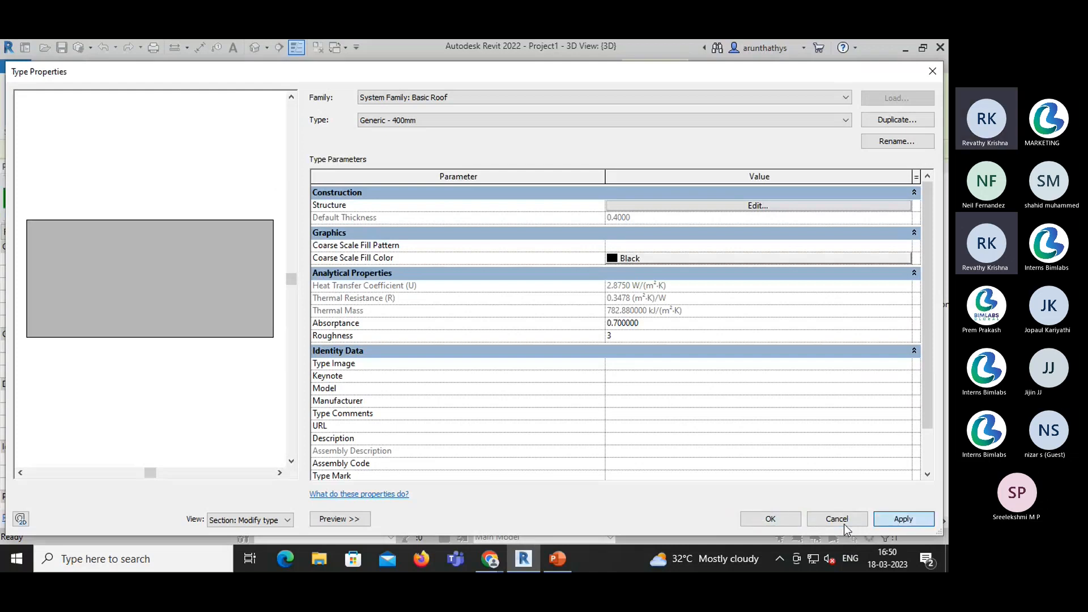
{"action": "left_click", "coordinate": [787, 522]}
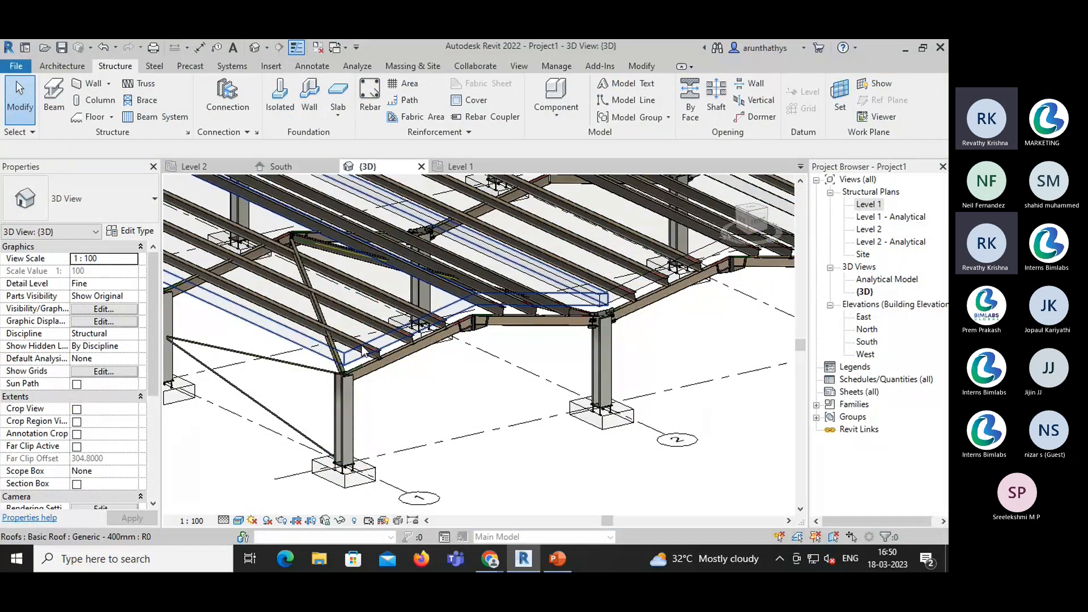
- Review the layer material and thickness in the selected roof's Generic - 400mm type structure, and close the type settings
{"action": "scroll", "coordinate": [380, 340], "scroll_direction": "up", "scroll_amount": 2}
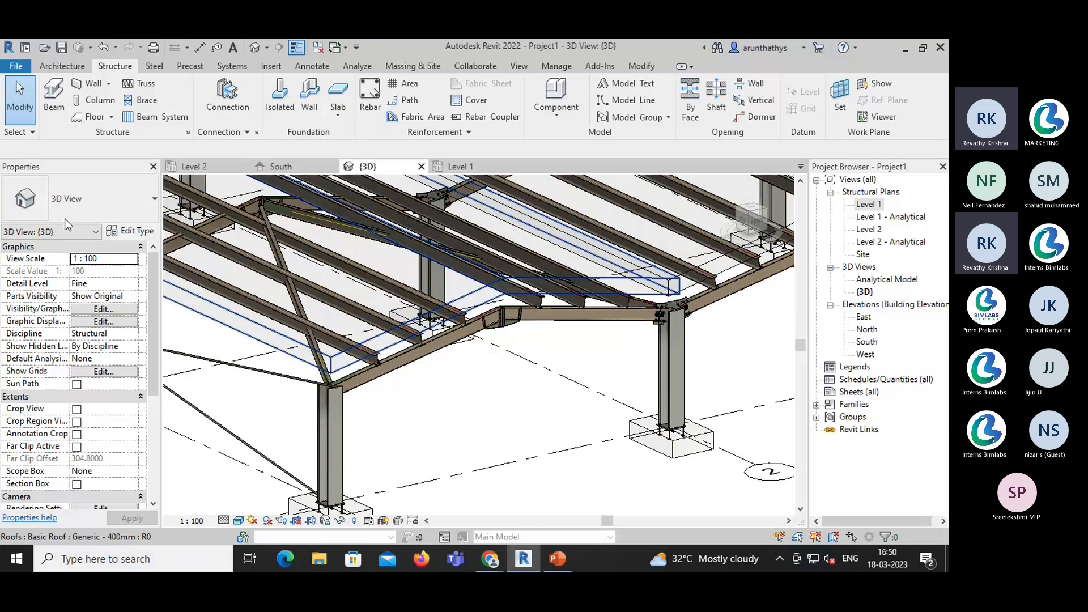
{"action": "left_click", "coordinate": [337, 361]}
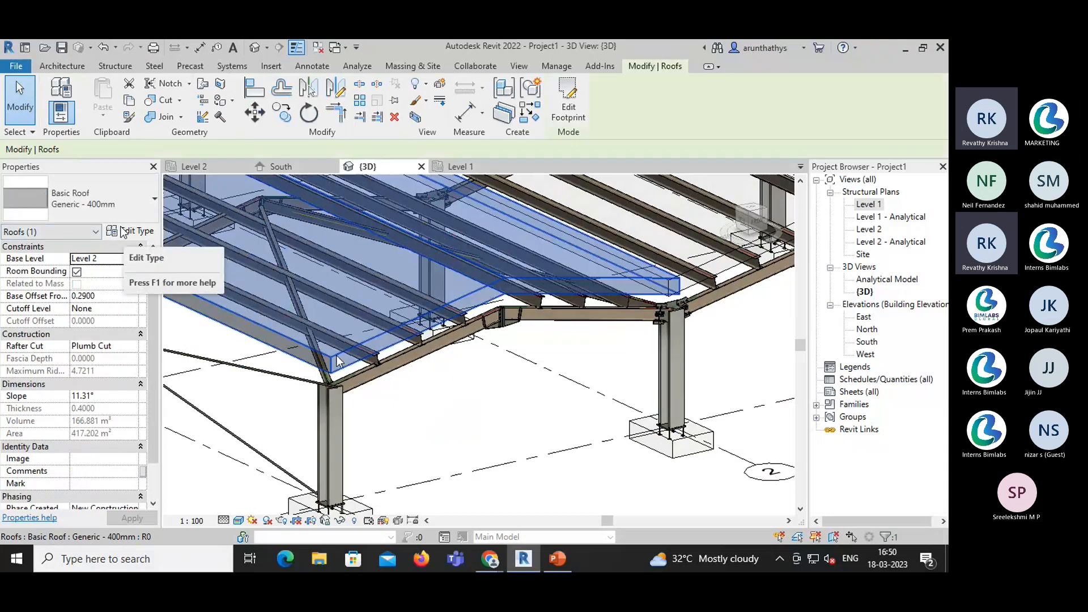
{"action": "left_click", "coordinate": [126, 231]}
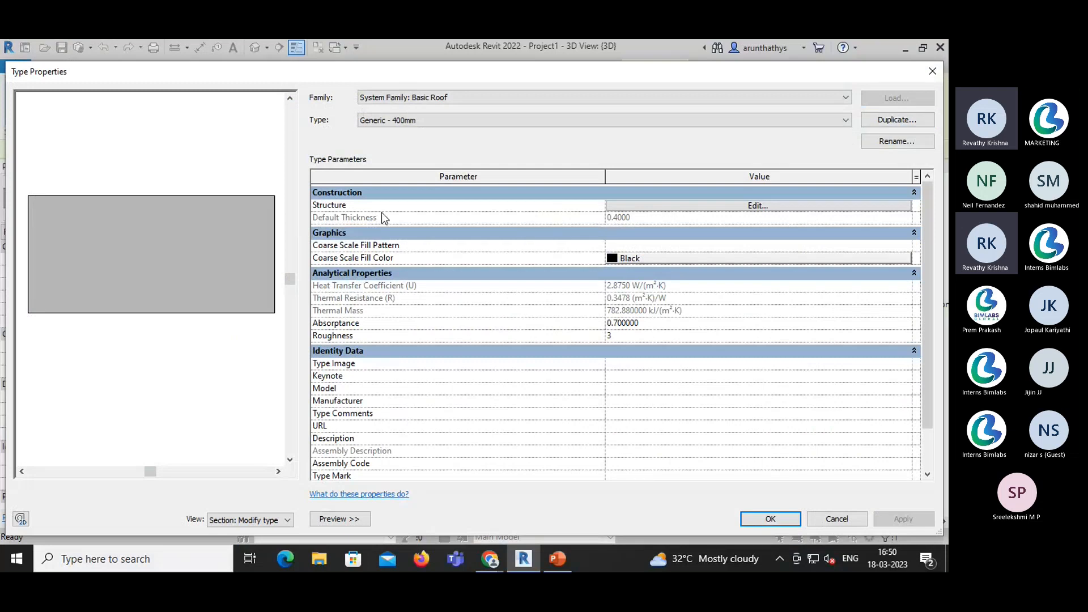
{"action": "left_click", "coordinate": [721, 208]}
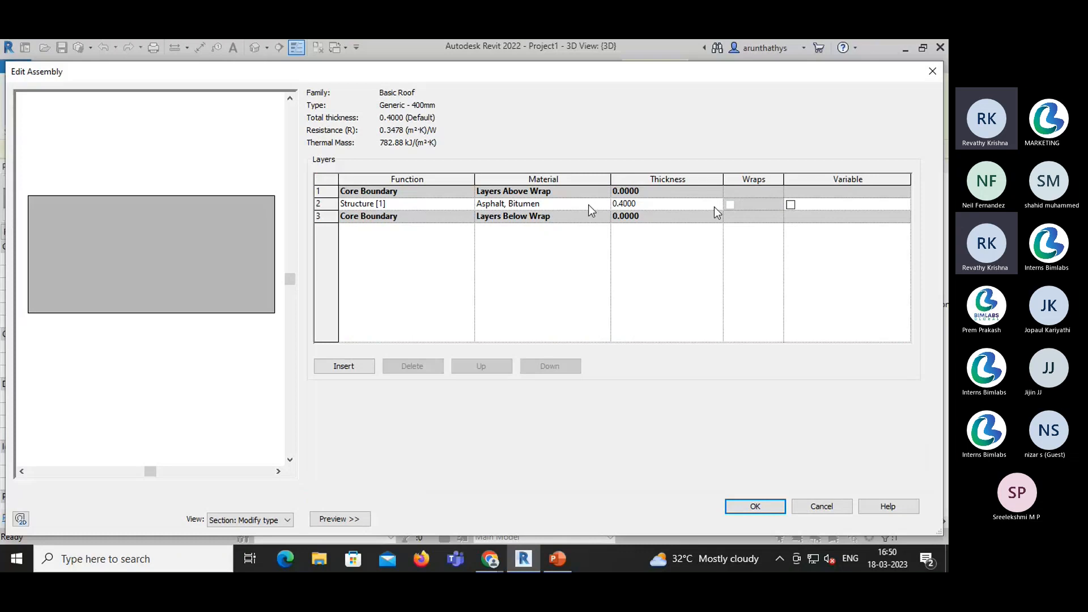
{"action": "left_click", "coordinate": [935, 75]}
{"action": "left_click", "coordinate": [932, 71]}
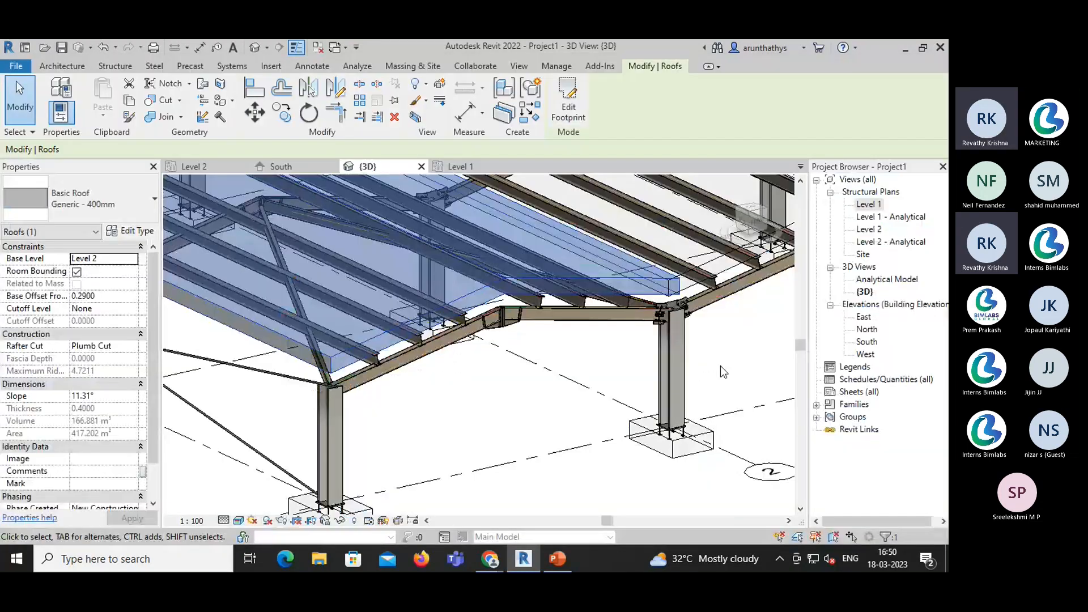
- Switch to the Microsoft Teams meeting and read the new chat messages about section properties, Z purlins and sheet shape
{"action": "mouse_move", "coordinate": [490, 559]}
{"action": "left_click", "coordinate": [448, 512]}
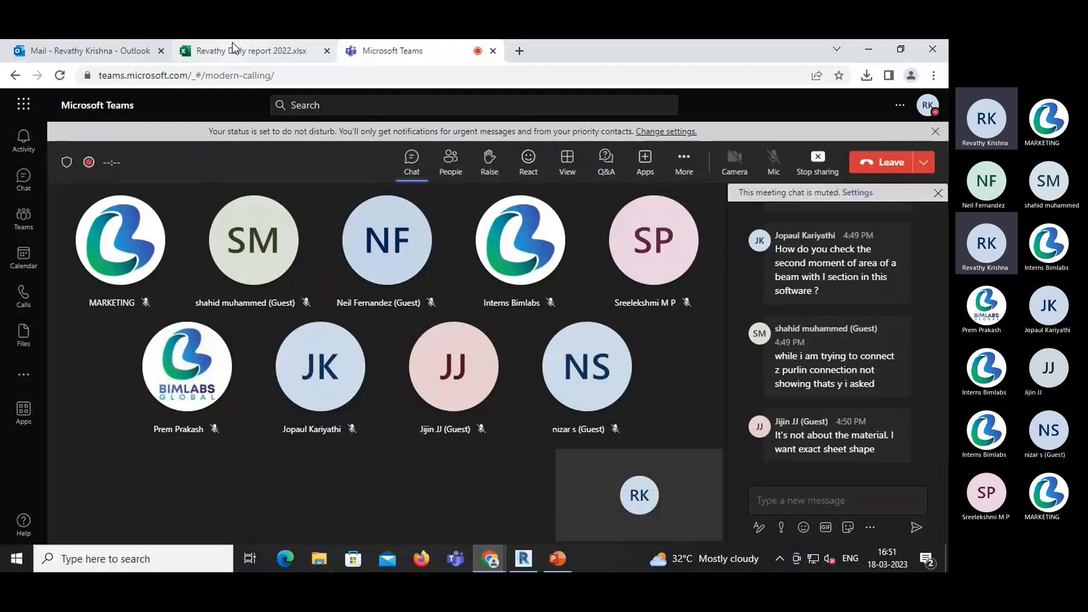
{"action": "mouse_move", "coordinate": [234, 50]}
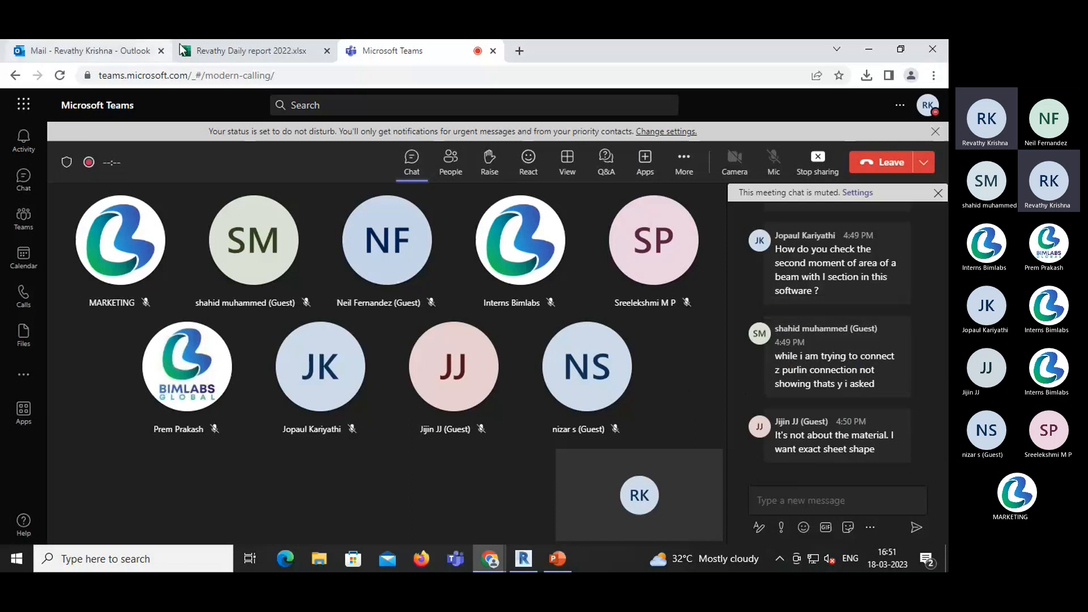
- Return to the Revit model and look through the roof types available for the selected roof
{"action": "left_click", "coordinate": [524, 559]}
{"action": "left_click", "coordinate": [122, 204]}
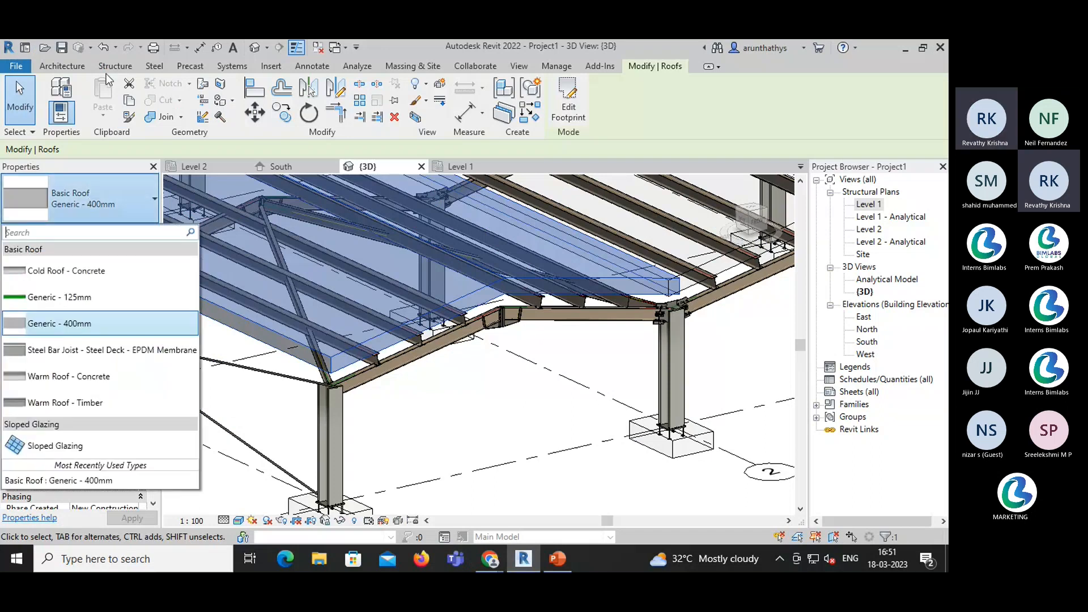
{"action": "left_click", "coordinate": [105, 67]}
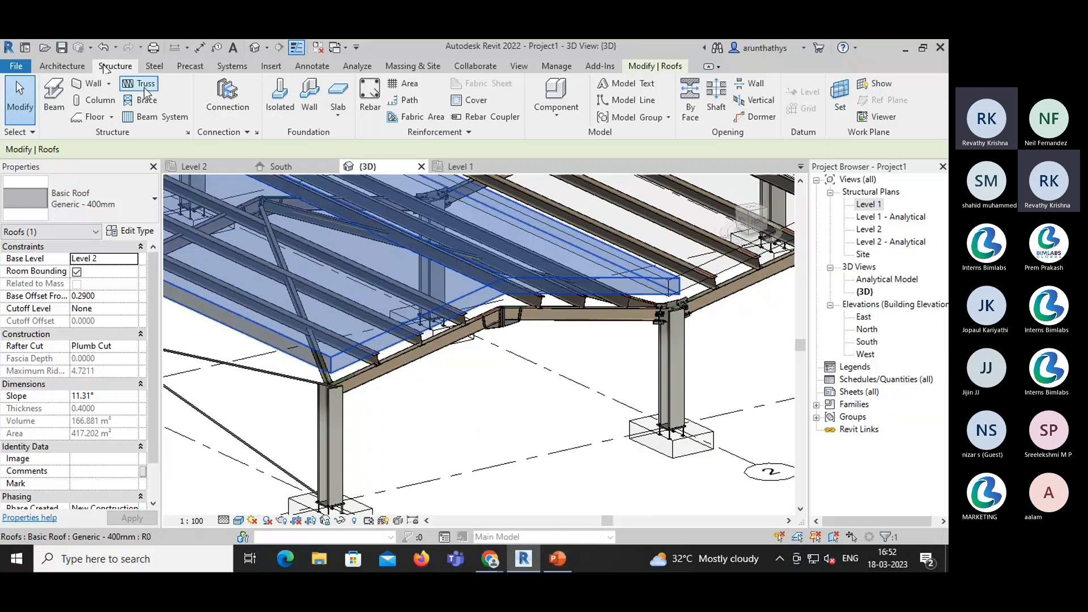
- Start a structural connection, check the purlin connection picture in the Teams meeting chat, and return to the Revit model
{"action": "left_click", "coordinate": [154, 66]}
{"action": "left_click", "coordinate": [74, 95]}
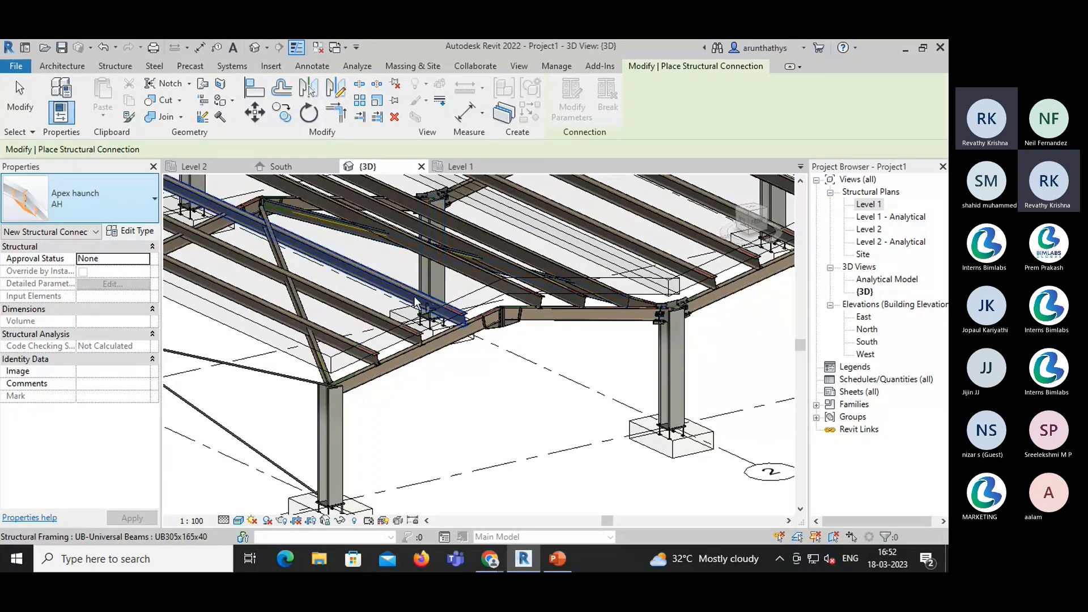
{"action": "mouse_move", "coordinate": [490, 558]}
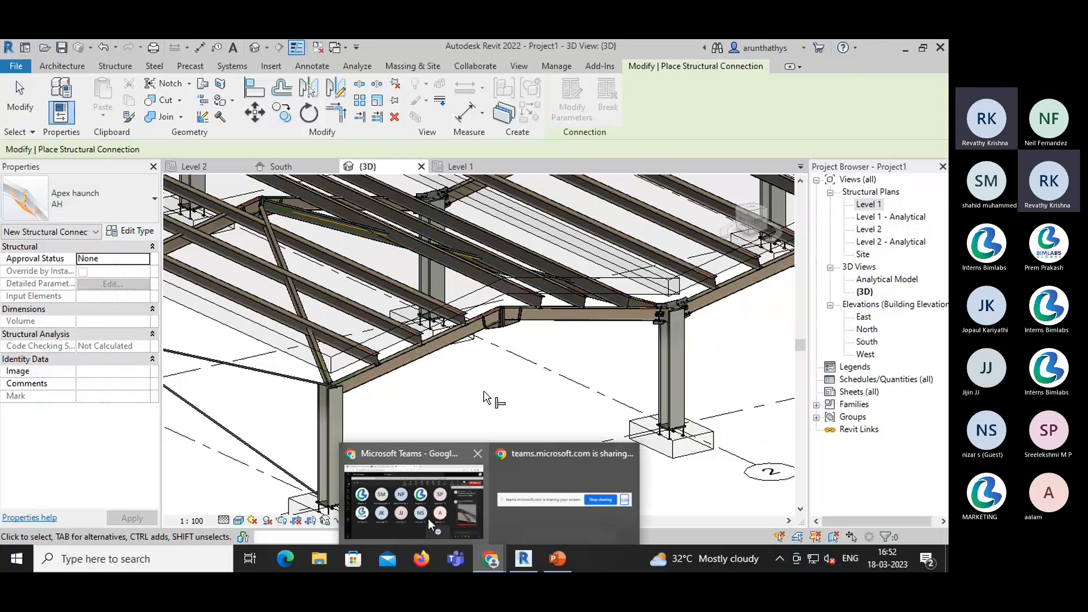
{"action": "left_click", "coordinate": [427, 519]}
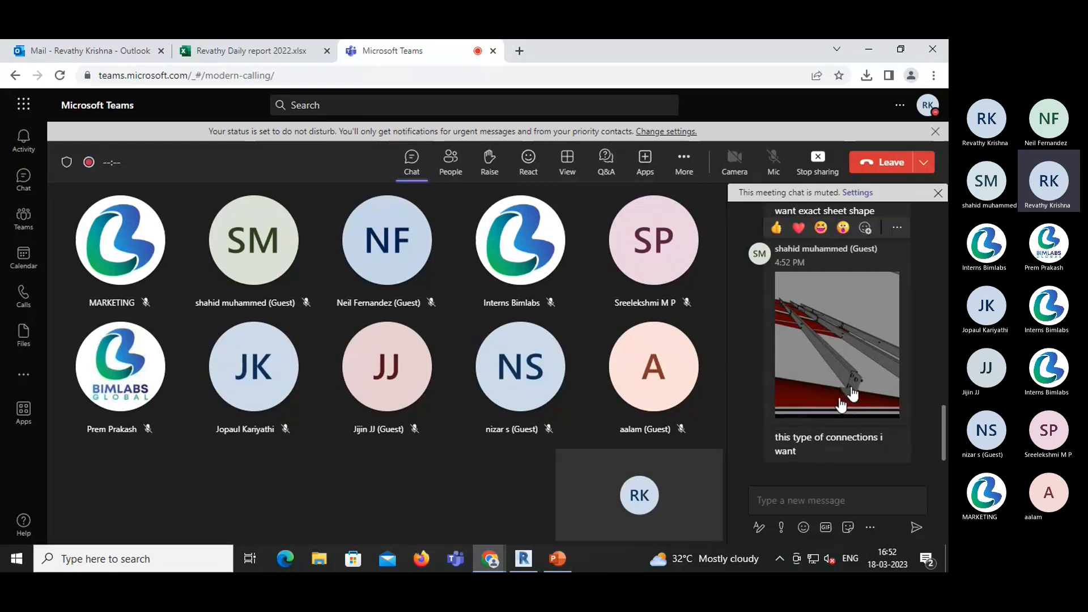
{"action": "left_click", "coordinate": [522, 558]}
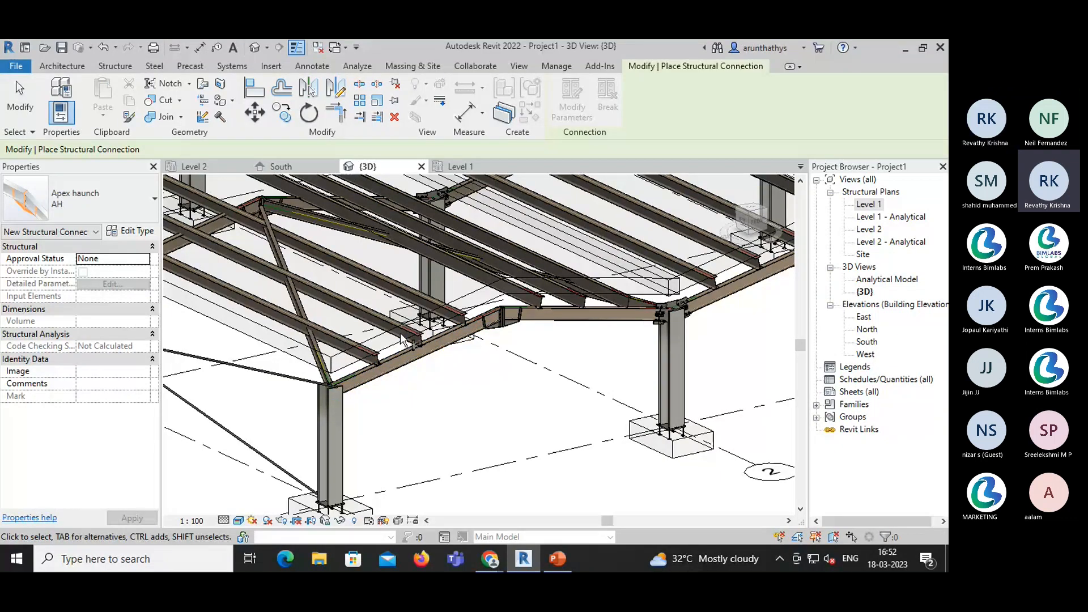
- Browse the steel connection types for a purlin-to-rafter joint and choose Column beam seat T
{"action": "scroll", "coordinate": [401, 338], "scroll_direction": "up", "scroll_amount": 5}
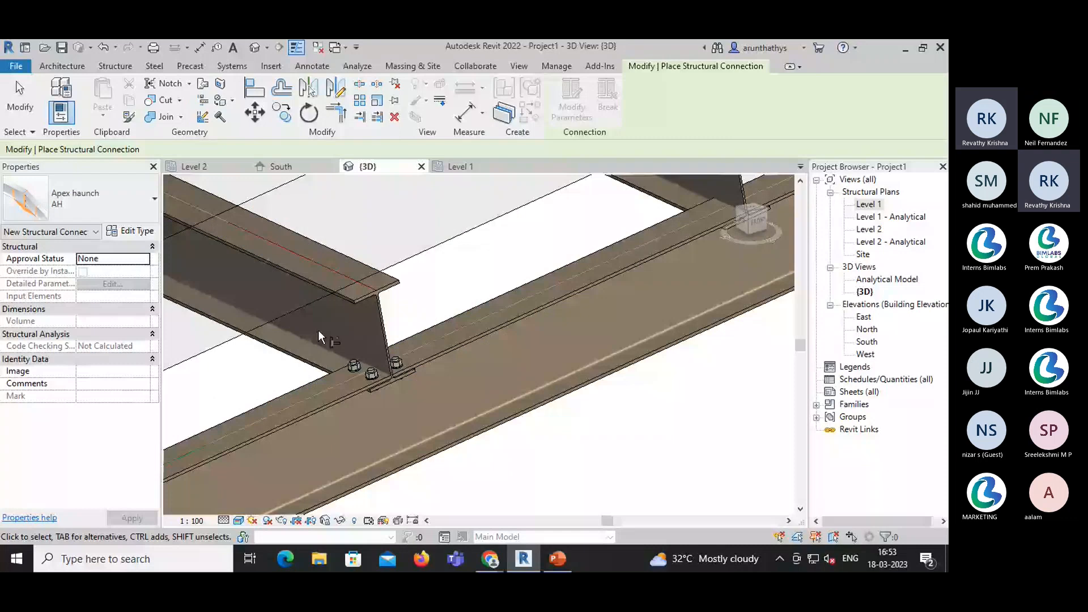
{"action": "left_click", "coordinate": [154, 67]}
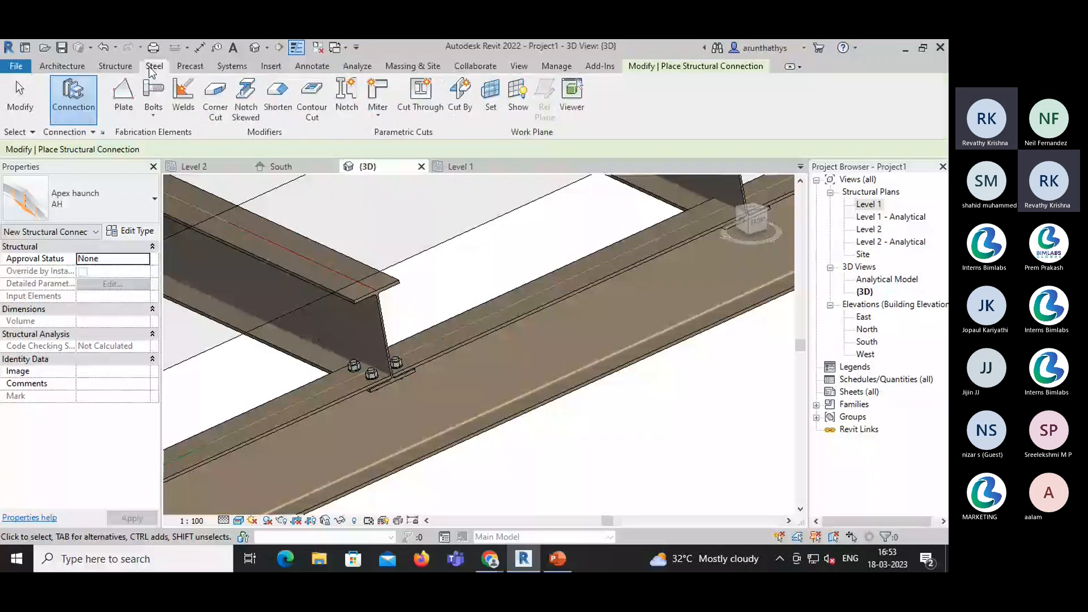
{"action": "left_click", "coordinate": [89, 211]}
{"action": "scroll", "coordinate": [90, 331], "scroll_direction": "down", "scroll_amount": 5}
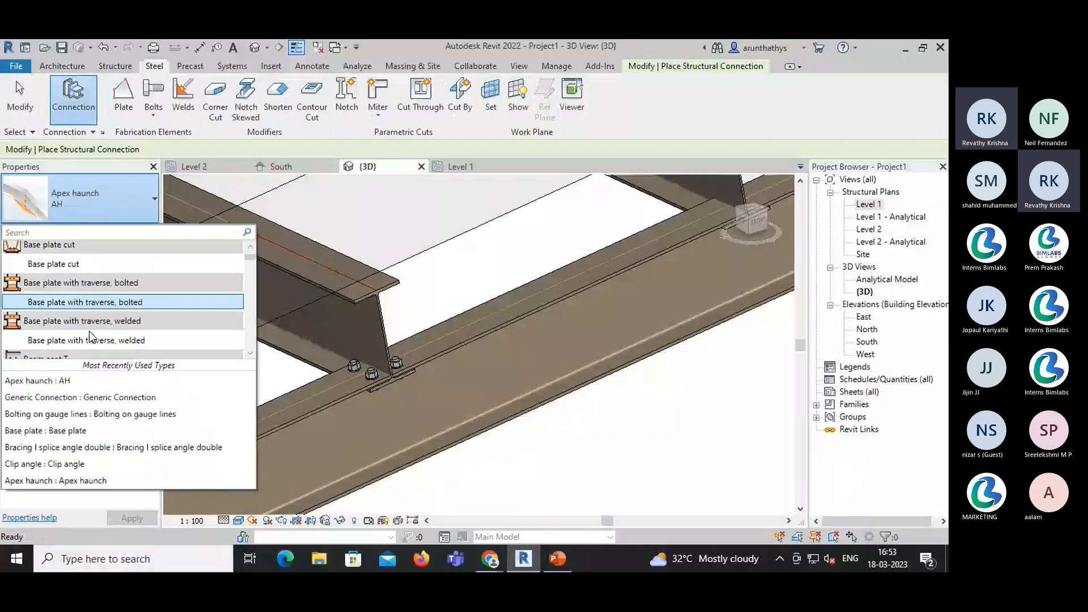
{"action": "scroll", "coordinate": [90, 331], "scroll_direction": "down", "scroll_amount": 4}
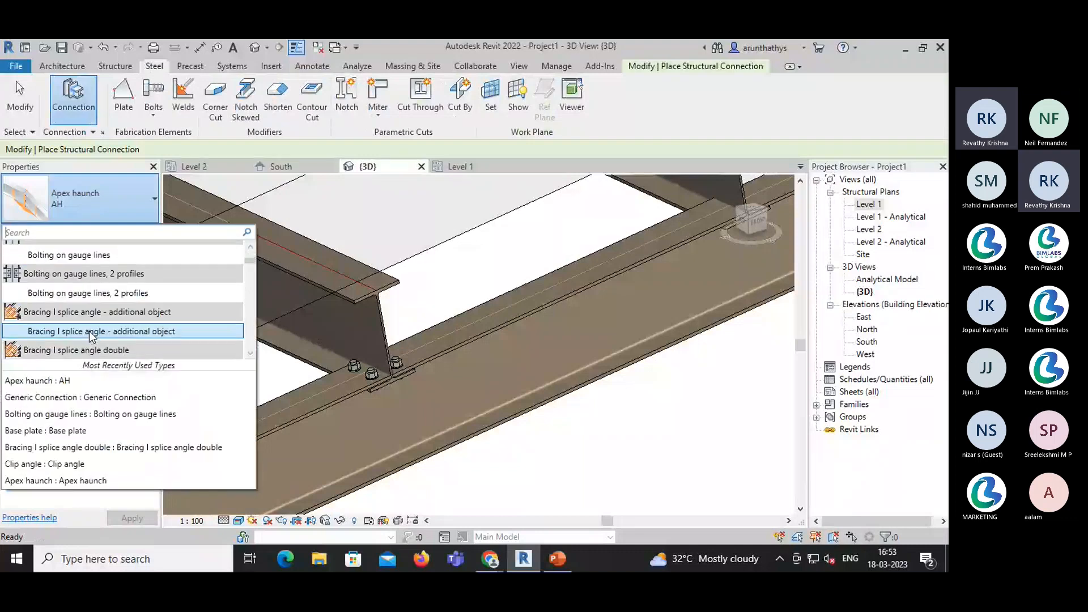
{"action": "scroll", "coordinate": [90, 331], "scroll_direction": "down", "scroll_amount": 3}
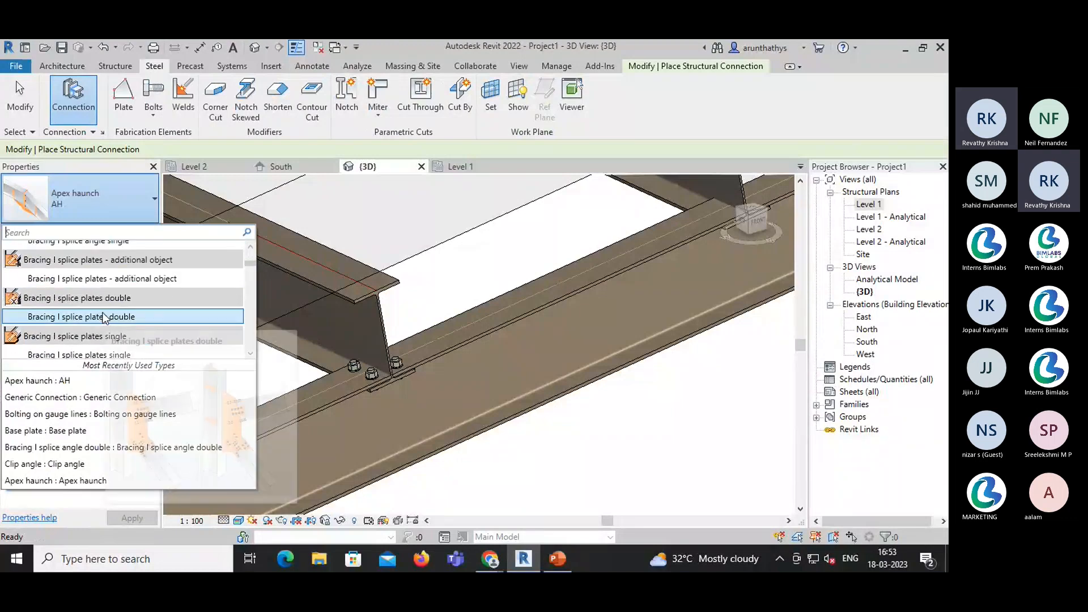
{"action": "scroll", "coordinate": [99, 326], "scroll_direction": "down", "scroll_amount": 3}
{"action": "scroll", "coordinate": [111, 317], "scroll_direction": "down", "scroll_amount": 3}
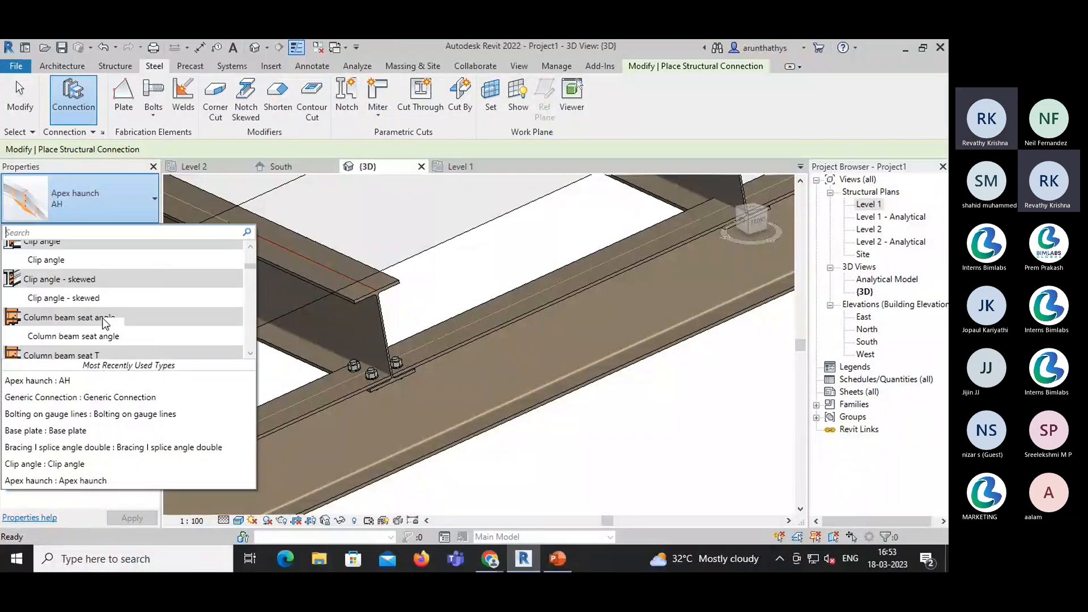
{"action": "mouse_move", "coordinate": [120, 307]}
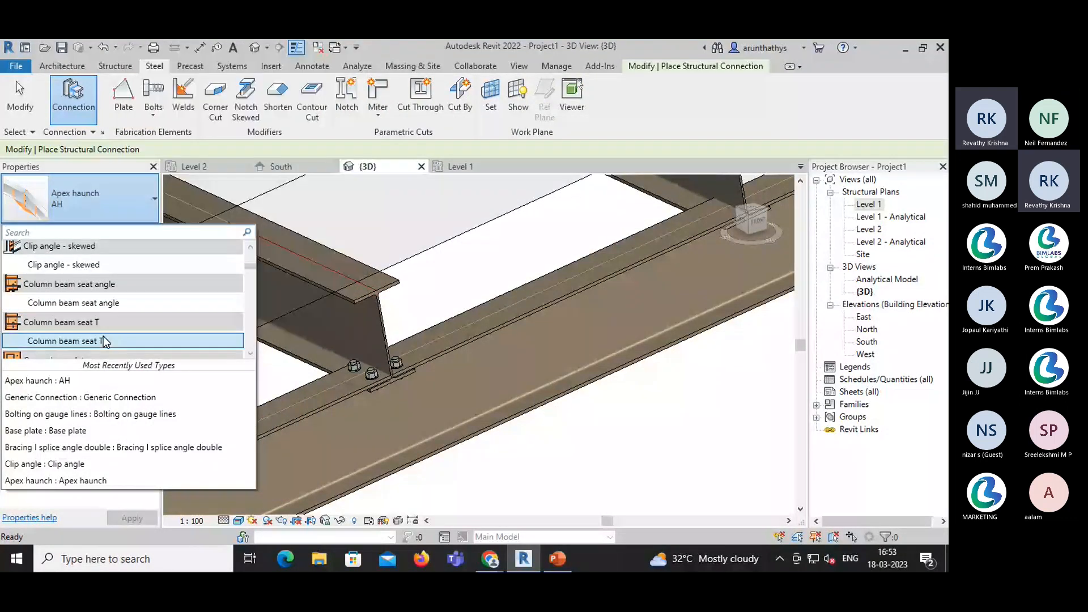
{"action": "mouse_move", "coordinate": [103, 338]}
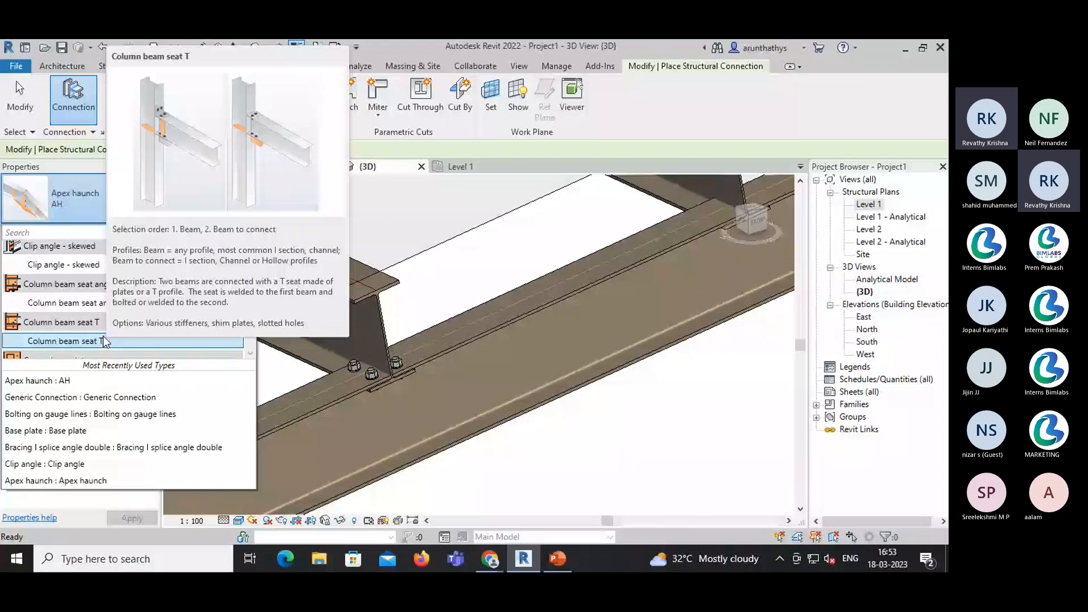
{"action": "left_click", "coordinate": [103, 340]}
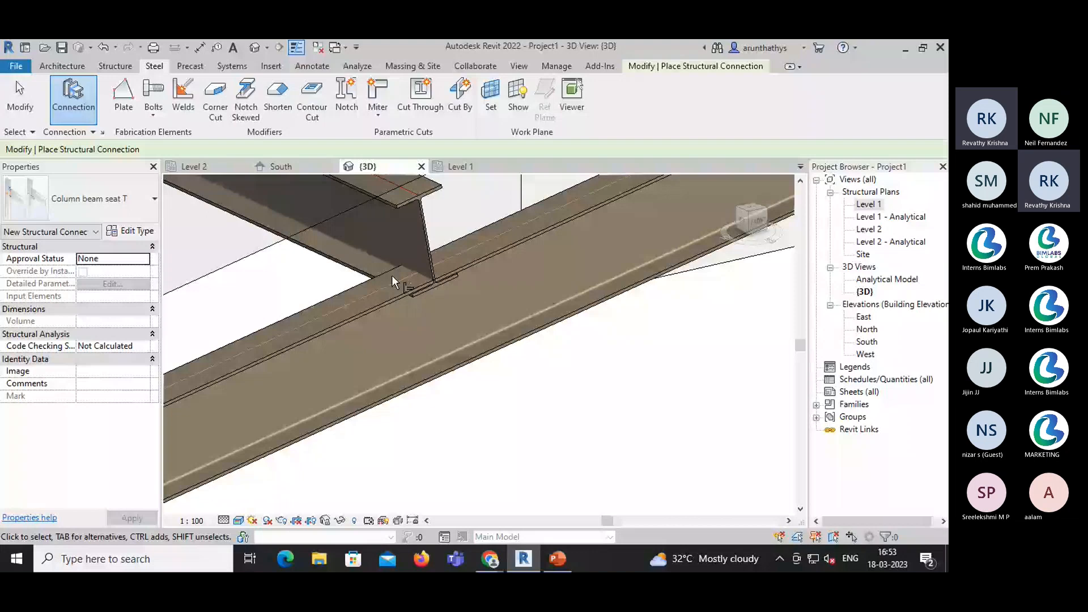
- Try the Column beam seat T connection between the rafter and a purlin end, and inspect its plates up close
{"action": "key", "text": "Return"}
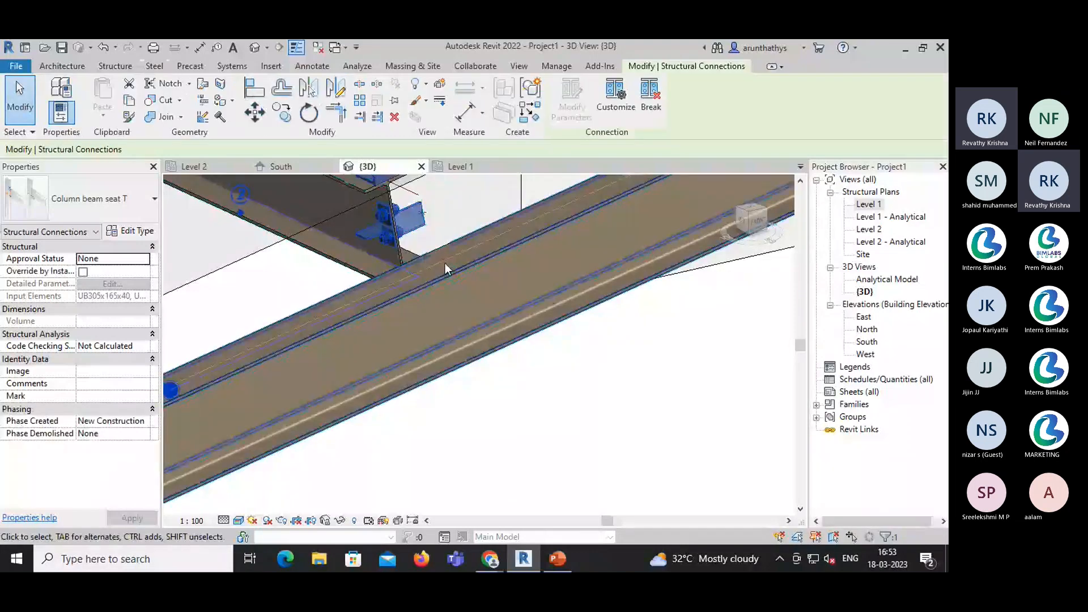
{"action": "middle_click_drag", "start_coordinate": [445, 263], "coordinate": [413, 346]}
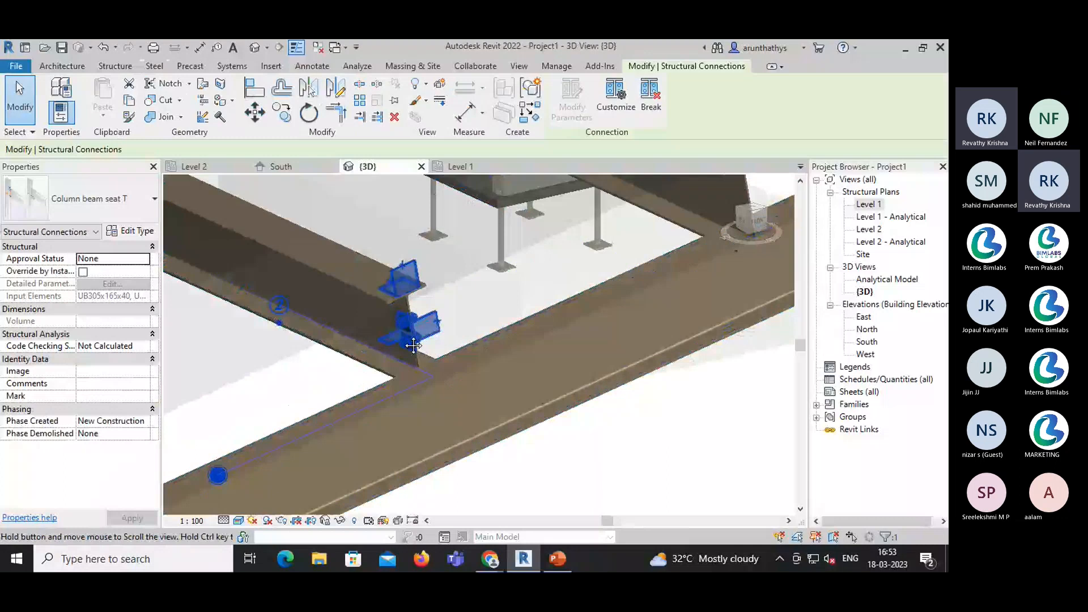
{"action": "key", "text": "Escape"}
{"action": "scroll", "coordinate": [408, 342], "scroll_direction": "down", "scroll_amount": 5}
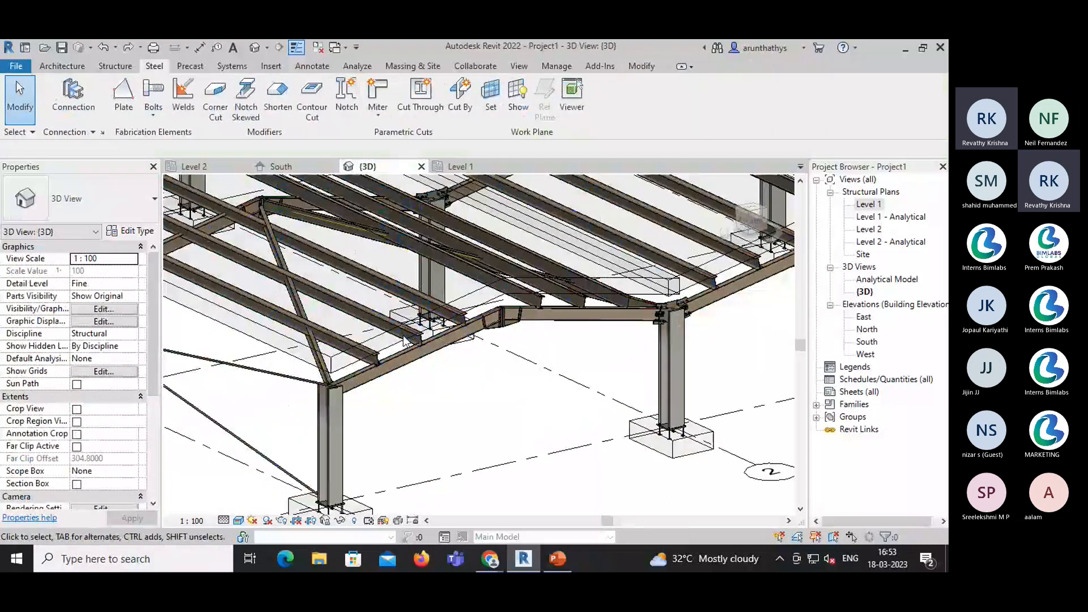
- Start another structural connection, compare the purlin connection types, and choose Double purlin custom cleat connection
{"action": "left_click", "coordinate": [93, 115]}
{"action": "left_click", "coordinate": [91, 198]}
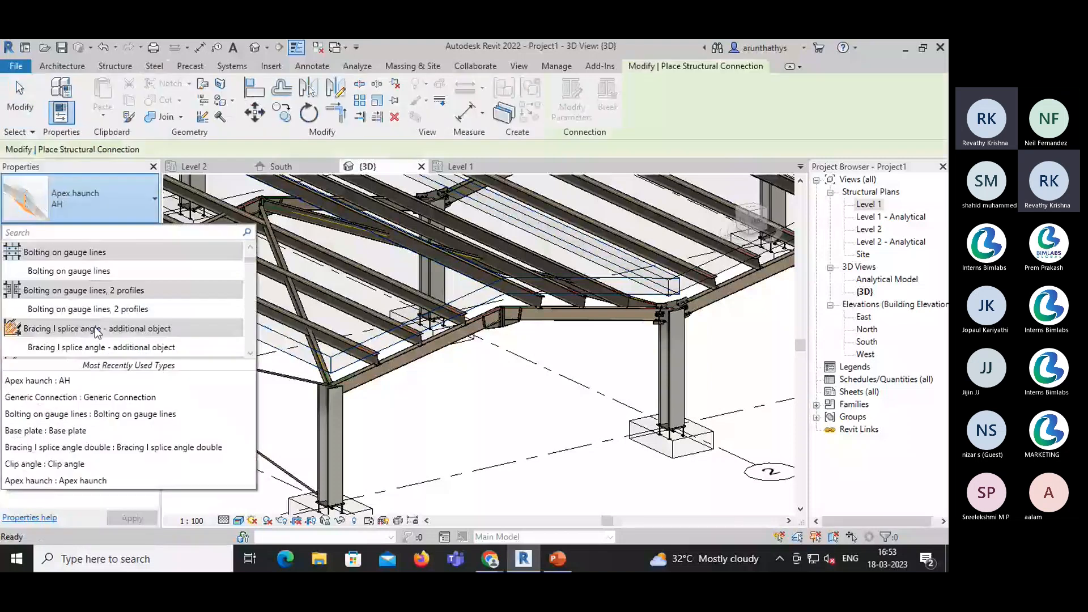
{"action": "scroll", "coordinate": [97, 332], "scroll_direction": "down", "scroll_amount": 3}
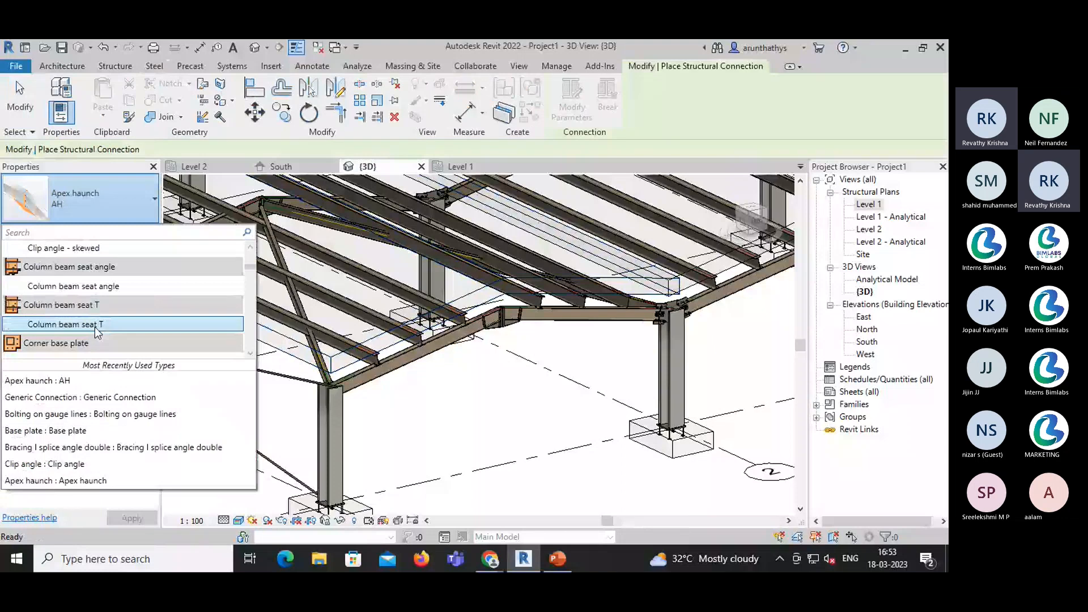
{"action": "mouse_move", "coordinate": [101, 327]}
{"action": "scroll", "coordinate": [99, 330], "scroll_direction": "down", "scroll_amount": 3}
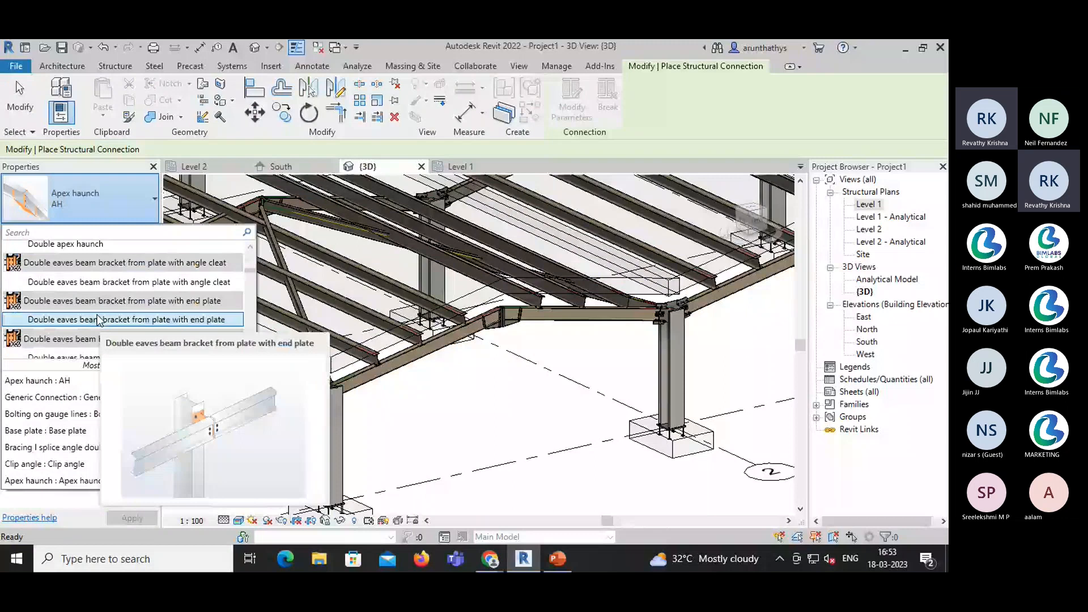
{"action": "scroll", "coordinate": [99, 320], "scroll_direction": "down", "scroll_amount": 1}
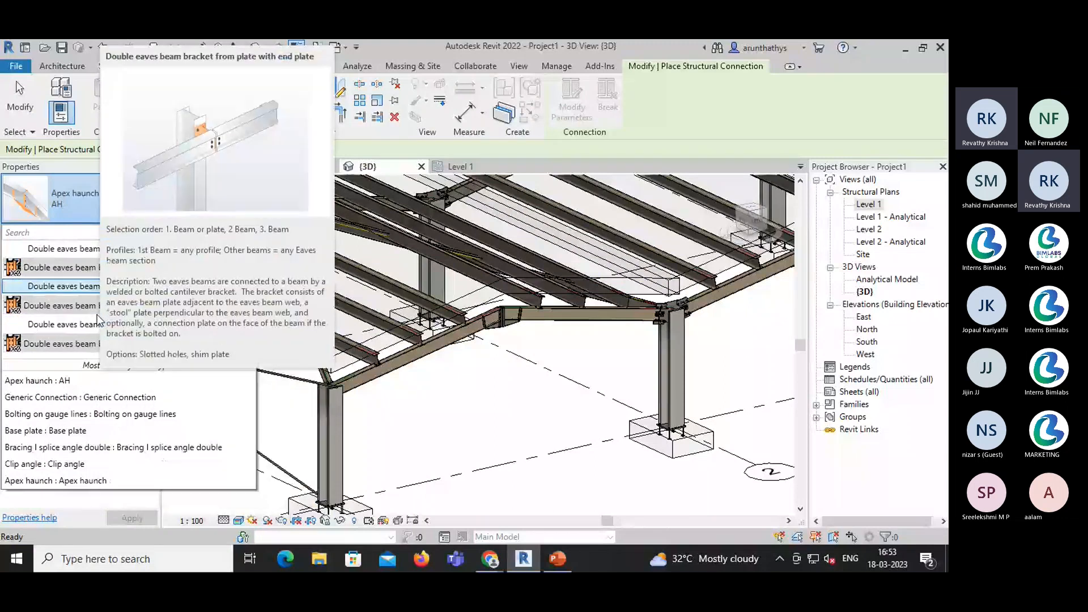
{"action": "scroll", "coordinate": [97, 322], "scroll_direction": "down", "scroll_amount": 1}
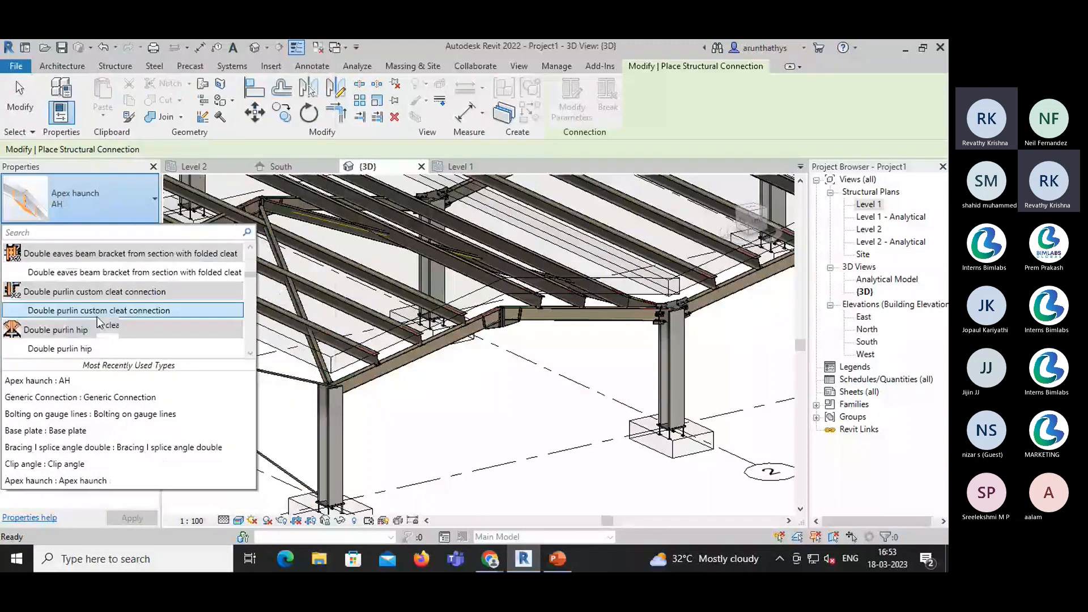
{"action": "mouse_move", "coordinate": [104, 347]}
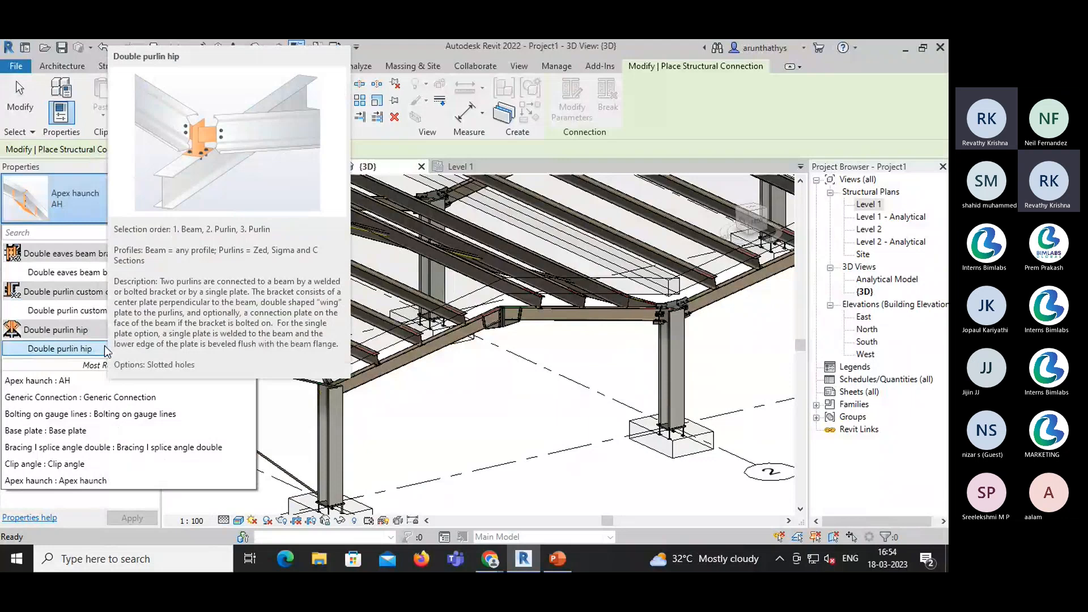
{"action": "mouse_move", "coordinate": [106, 315]}
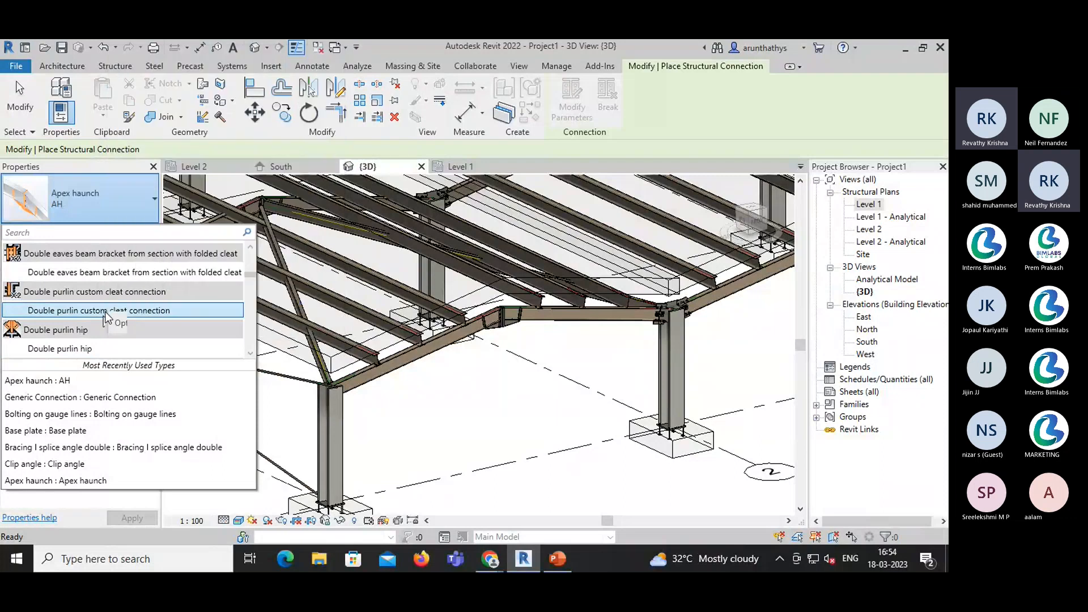
{"action": "left_click", "coordinate": [106, 312]}
- Apply the Double purlin custom cleat connection between the front rafter and the second purlin up from the eaves
{"action": "scroll", "coordinate": [418, 330], "scroll_direction": "up", "scroll_amount": 3}
{"action": "scroll", "coordinate": [419, 330], "scroll_direction": "up", "scroll_amount": 3}
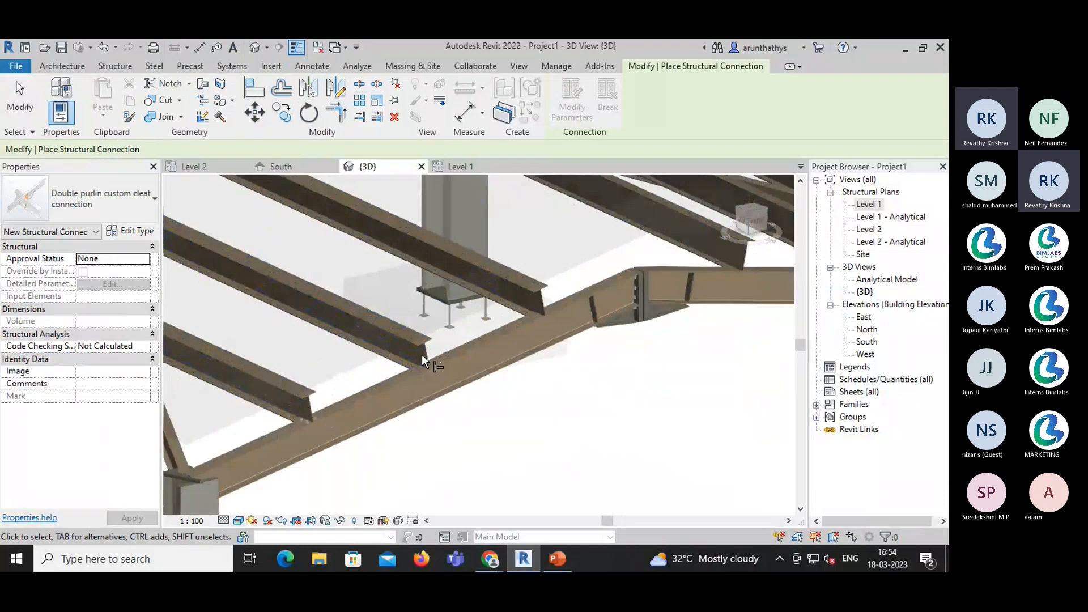
{"action": "left_click", "coordinate": [442, 368]}
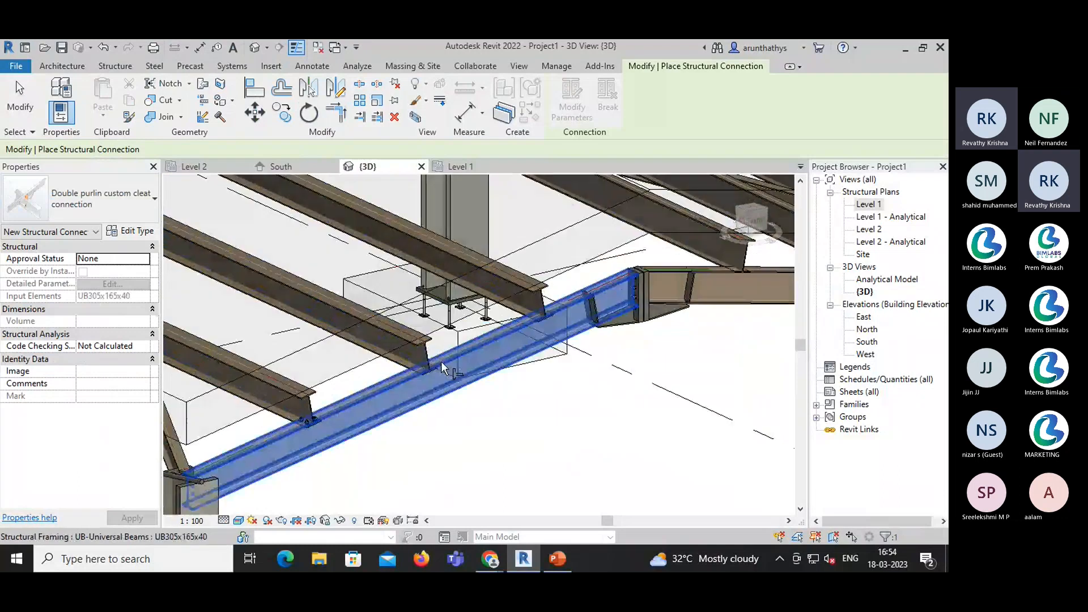
{"action": "left_click", "coordinate": [407, 333]}
{"action": "key", "text": "Return"}
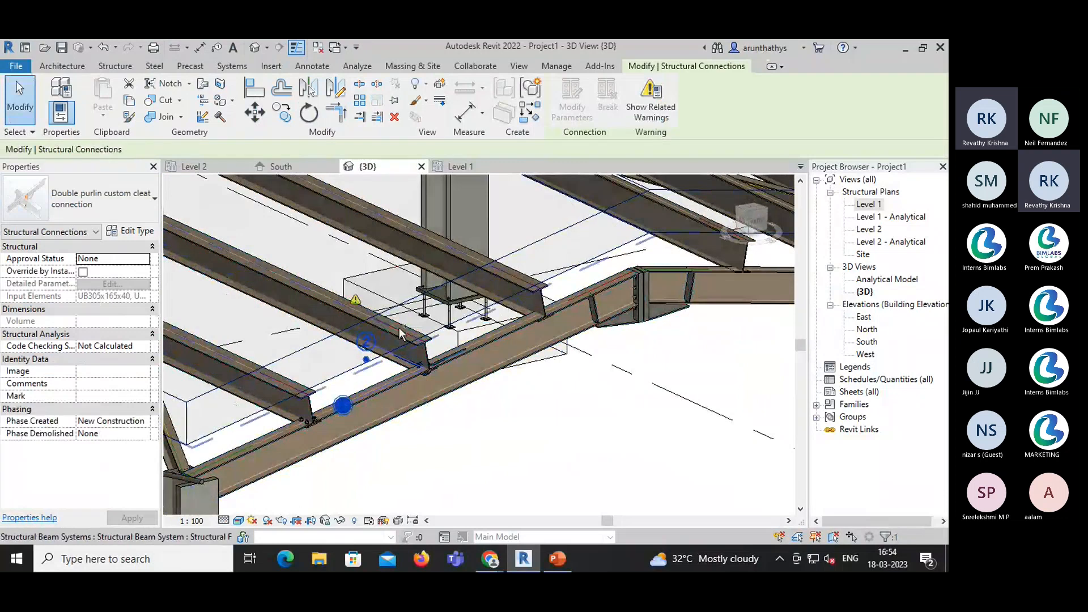
- Start another structural connection and look through the bracing, double purlin, end plate and splice types for a suitable purlin-to-rafter joint
{"action": "scroll", "coordinate": [399, 329], "scroll_direction": "down", "scroll_amount": 3}
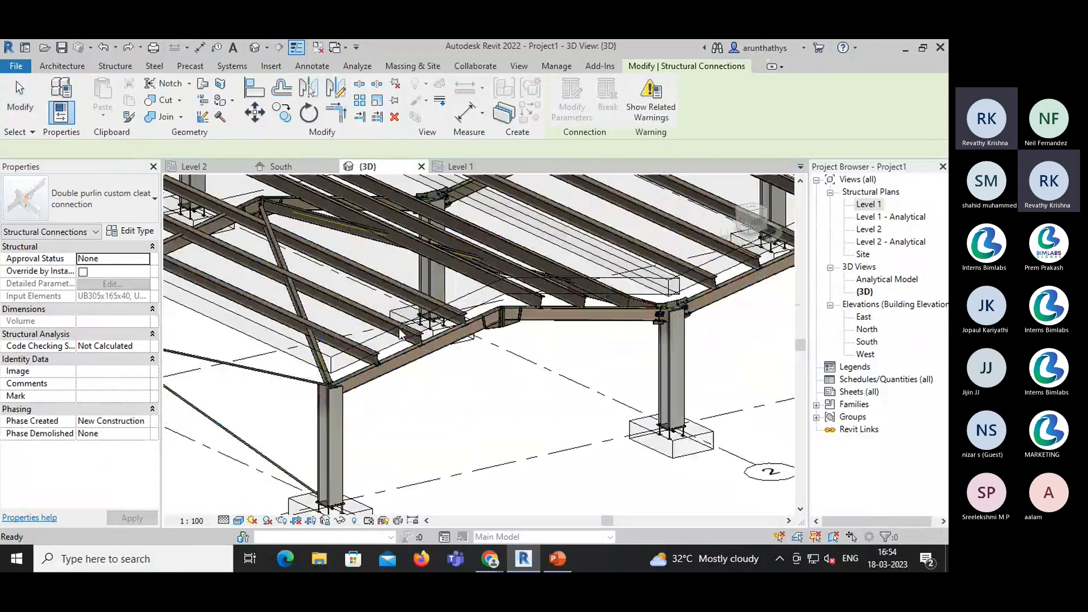
{"action": "key", "text": "Escape"}
{"action": "left_click", "coordinate": [74, 102]}
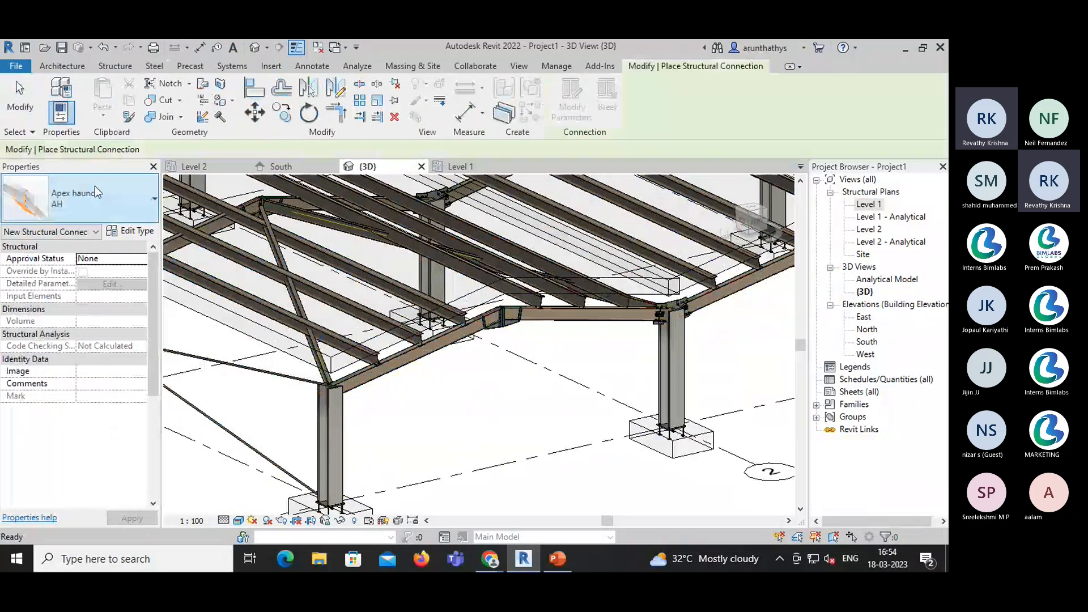
{"action": "left_click", "coordinate": [94, 186]}
{"action": "scroll", "coordinate": [114, 333], "scroll_direction": "down", "scroll_amount": 10}
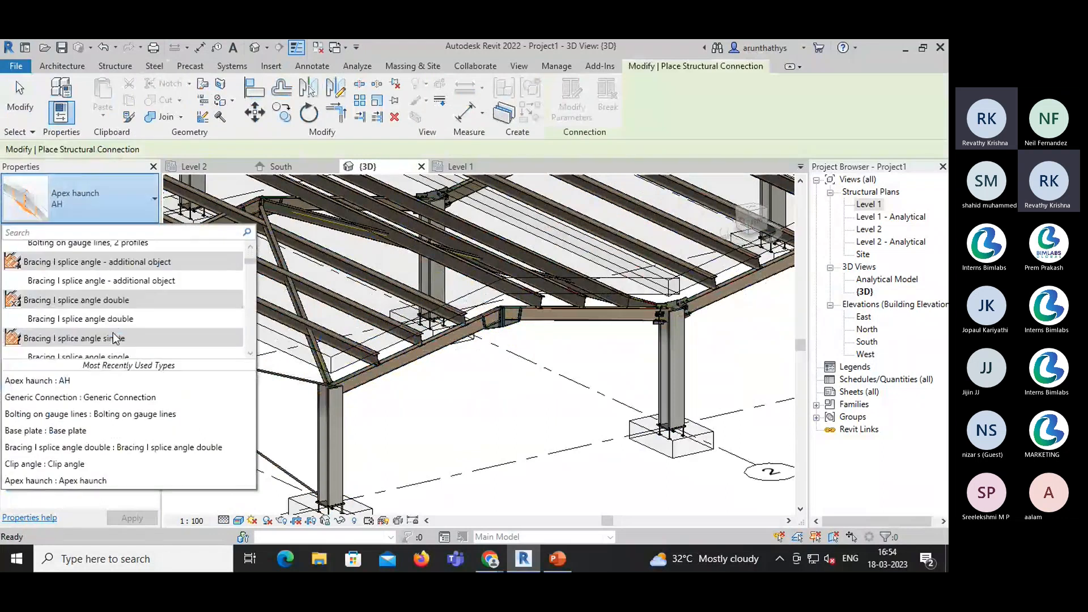
{"action": "scroll", "coordinate": [114, 332], "scroll_direction": "down", "scroll_amount": 5}
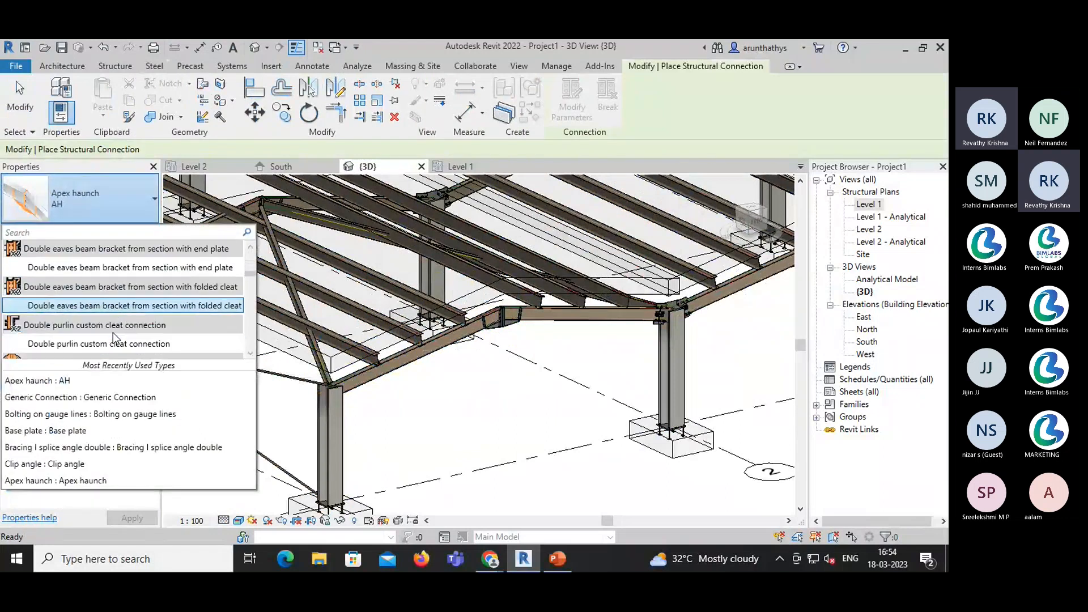
{"action": "scroll", "coordinate": [113, 332], "scroll_direction": "down", "scroll_amount": 1}
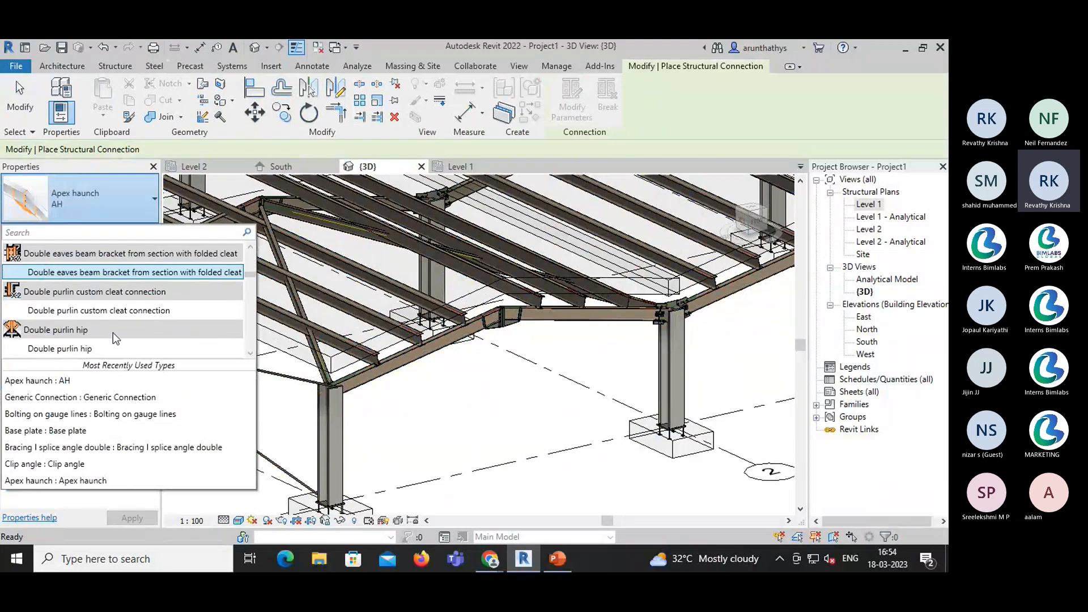
{"action": "scroll", "coordinate": [114, 338], "scroll_direction": "down", "scroll_amount": 1}
{"action": "scroll", "coordinate": [116, 338], "scroll_direction": "down", "scroll_amount": 3}
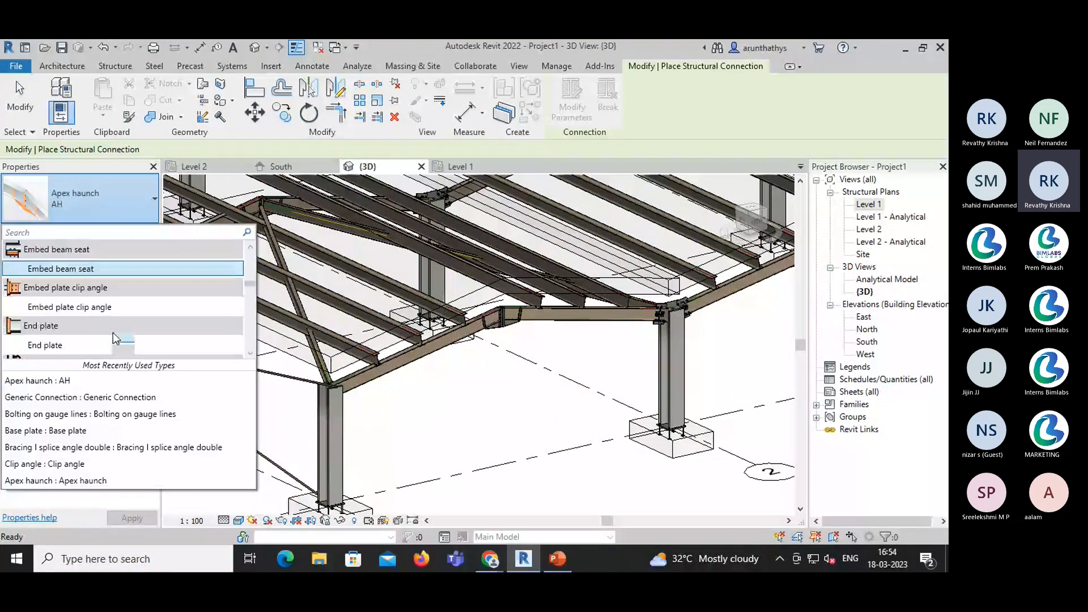
{"action": "scroll", "coordinate": [125, 321], "scroll_direction": "down", "scroll_amount": 2}
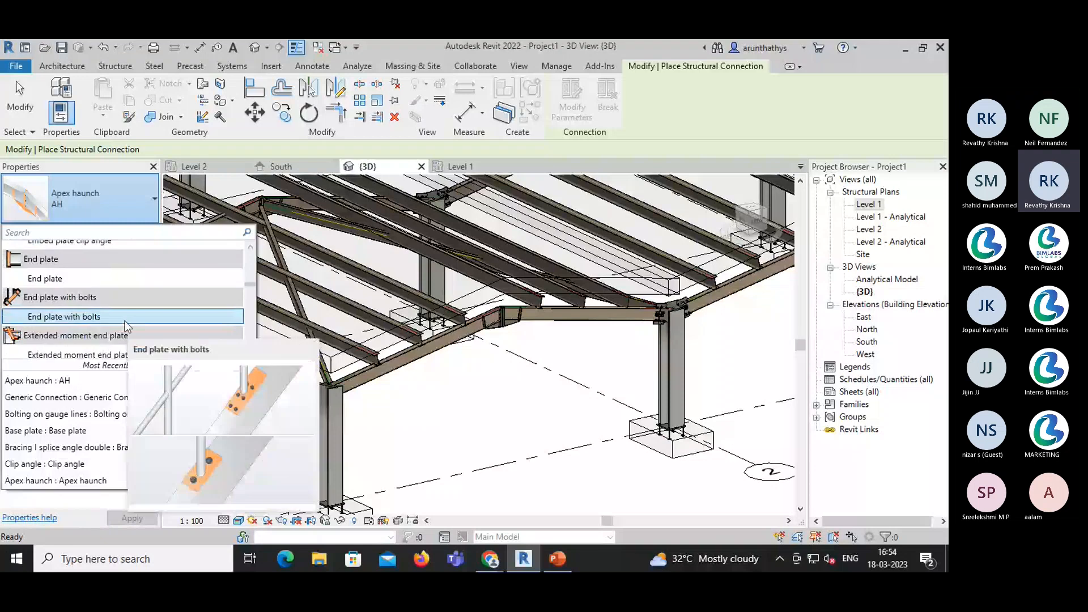
{"action": "scroll", "coordinate": [126, 323], "scroll_direction": "down", "scroll_amount": 2}
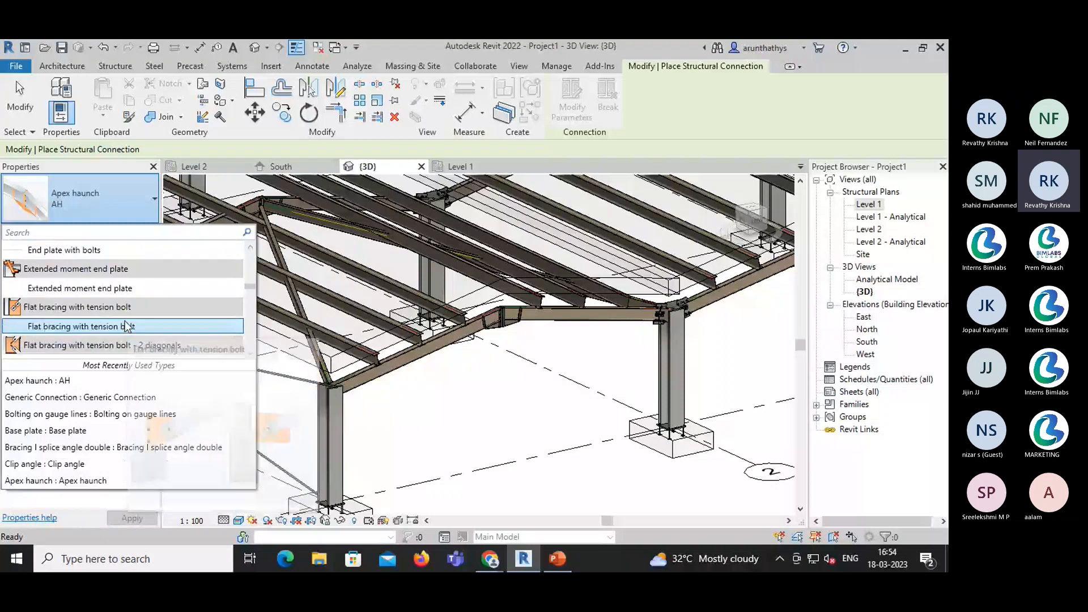
{"action": "scroll", "coordinate": [125, 327], "scroll_direction": "down", "scroll_amount": 2}
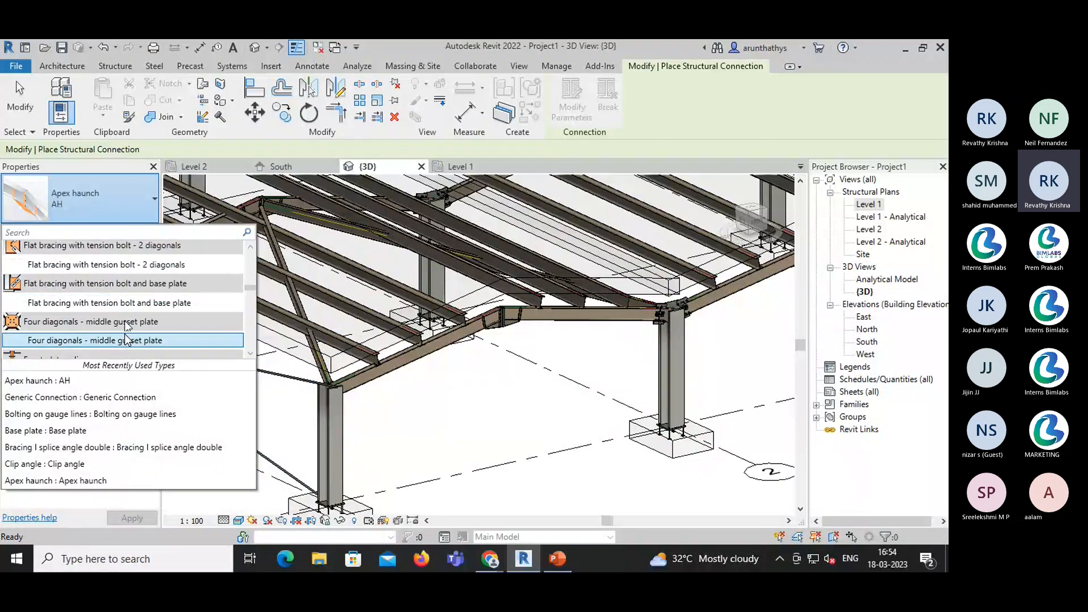
{"action": "scroll", "coordinate": [126, 338], "scroll_direction": "down", "scroll_amount": 2}
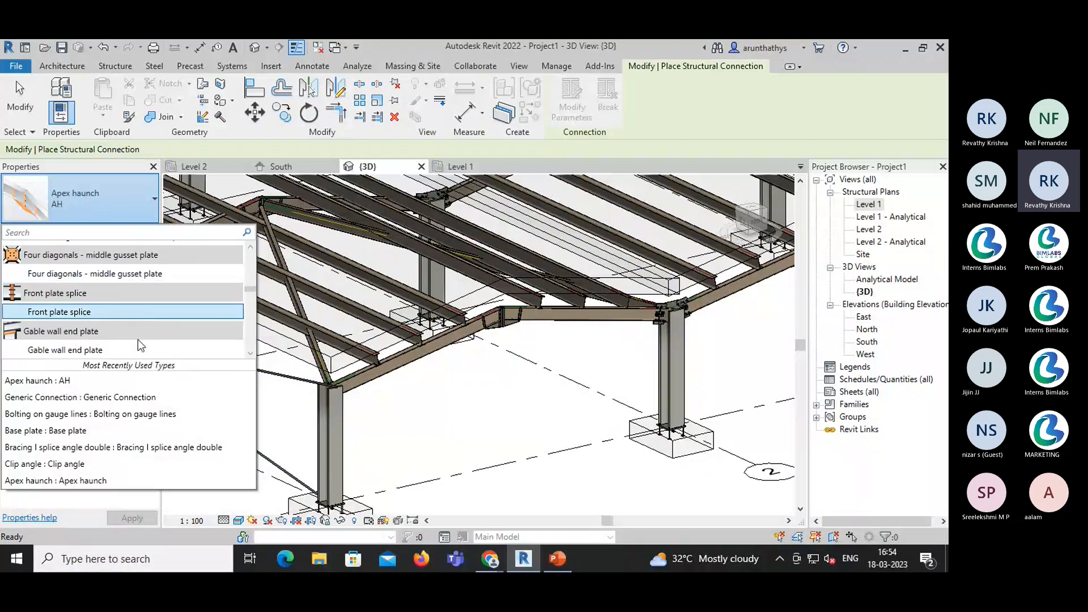
{"action": "scroll", "coordinate": [137, 349], "scroll_direction": "down", "scroll_amount": 2}
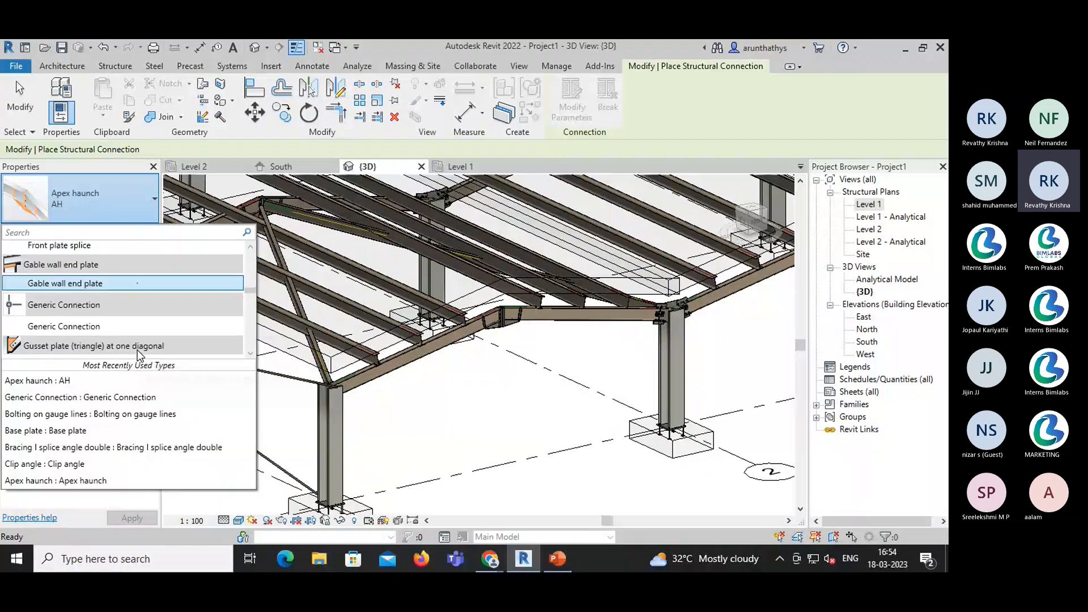
- Compare the gusset plate, bracing splice, knee of frame and lap purlin connection types, and choose Lap purlin plate
{"action": "mouse_move", "coordinate": [145, 333]}
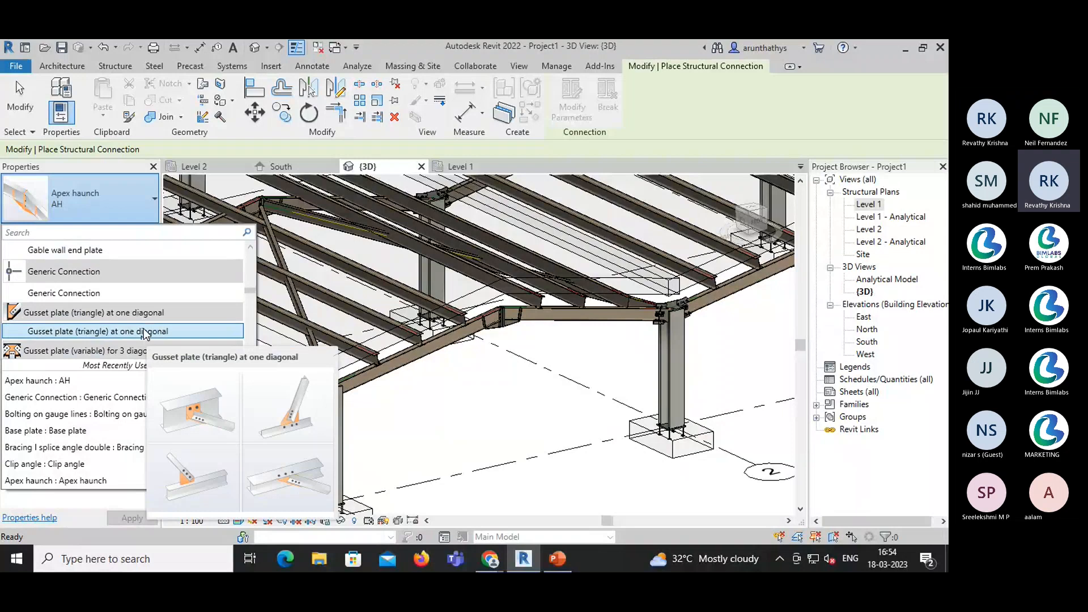
{"action": "scroll", "coordinate": [143, 338], "scroll_direction": "down", "scroll_amount": 1}
{"action": "scroll", "coordinate": [142, 342], "scroll_direction": "down", "scroll_amount": 1}
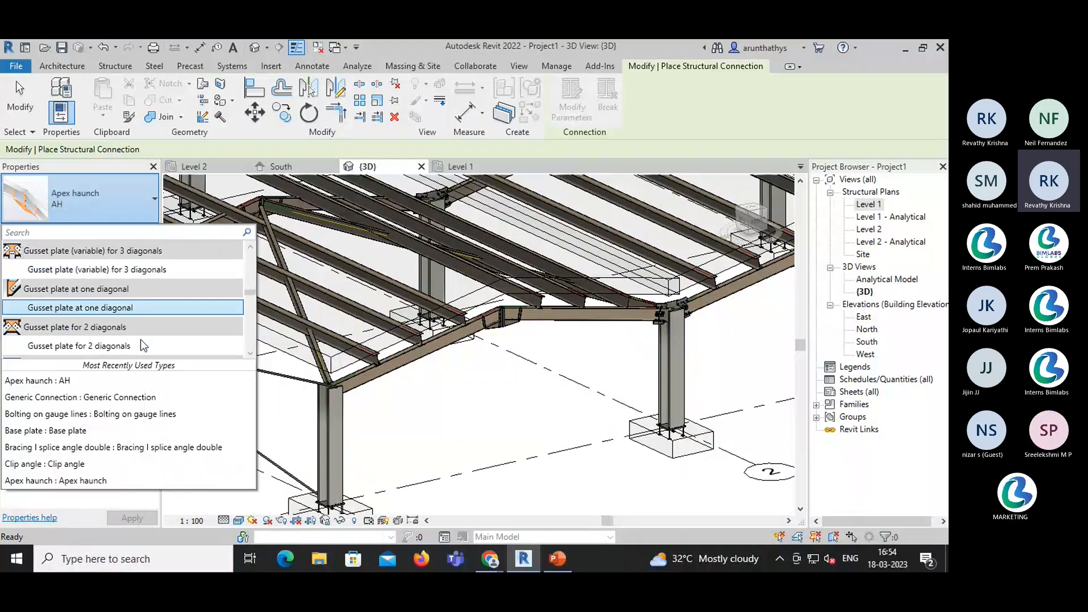
{"action": "scroll", "coordinate": [140, 339], "scroll_direction": "down", "scroll_amount": 1}
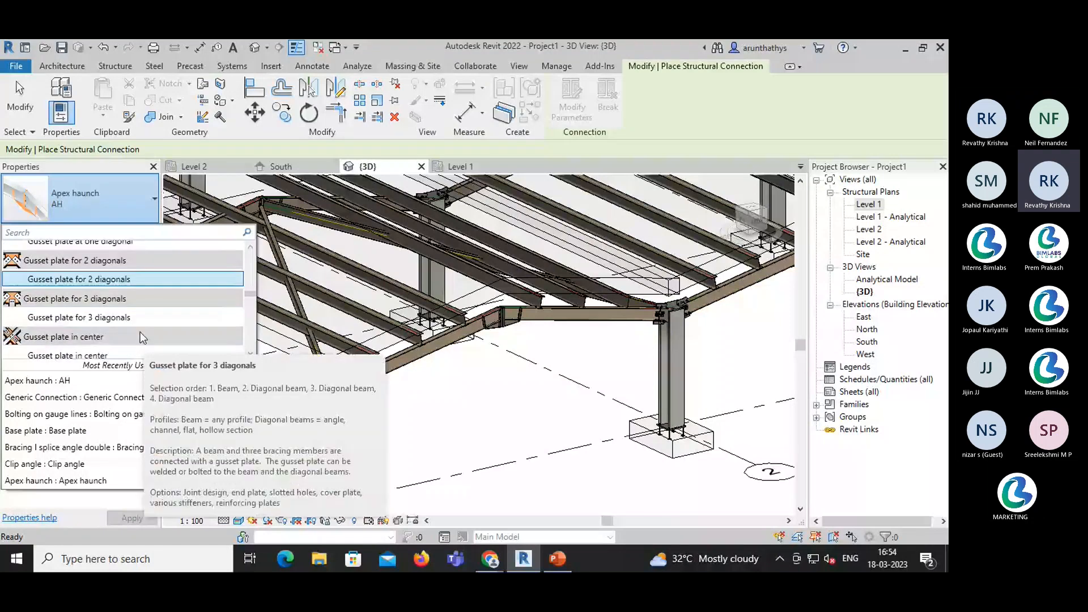
{"action": "scroll", "coordinate": [137, 331], "scroll_direction": "down", "scroll_amount": 2}
{"action": "scroll", "coordinate": [133, 329], "scroll_direction": "down", "scroll_amount": 2}
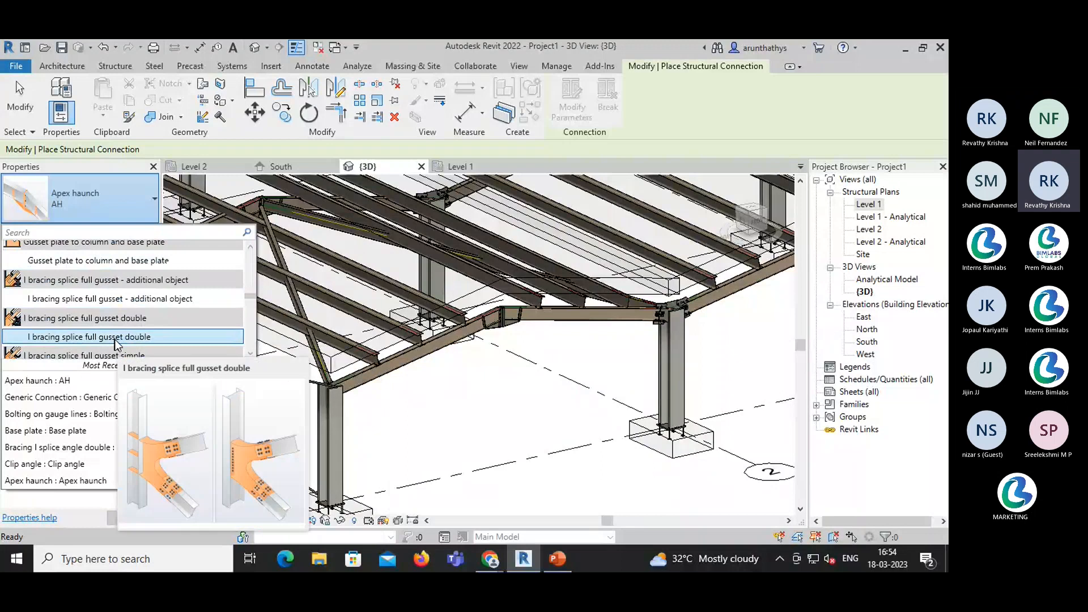
{"action": "scroll", "coordinate": [116, 340], "scroll_direction": "down", "scroll_amount": 2}
{"action": "mouse_move", "coordinate": [117, 310]}
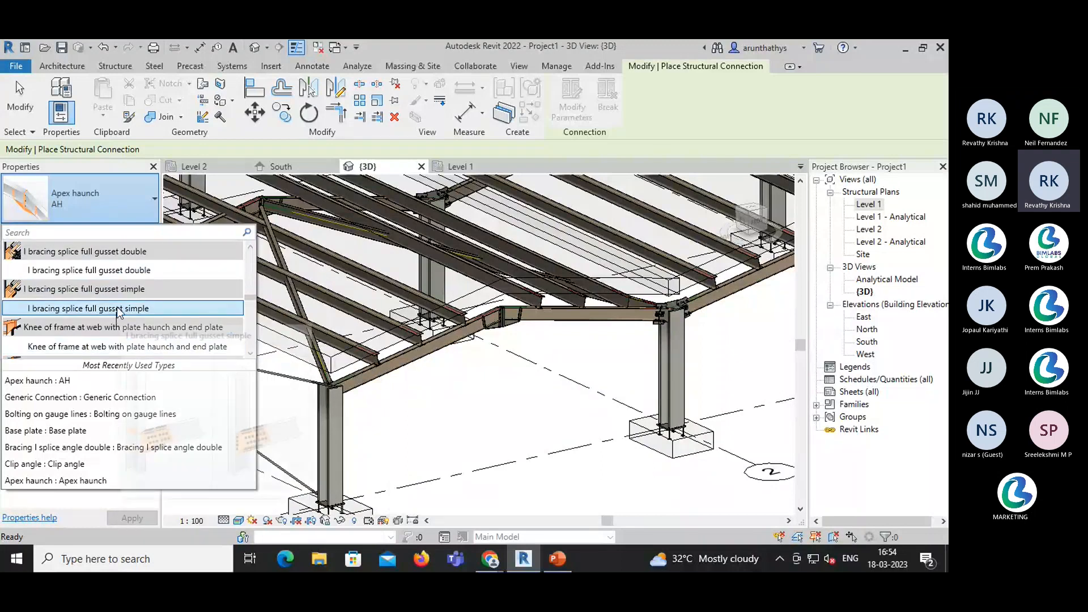
{"action": "scroll", "coordinate": [118, 325], "scroll_direction": "down", "scroll_amount": 1}
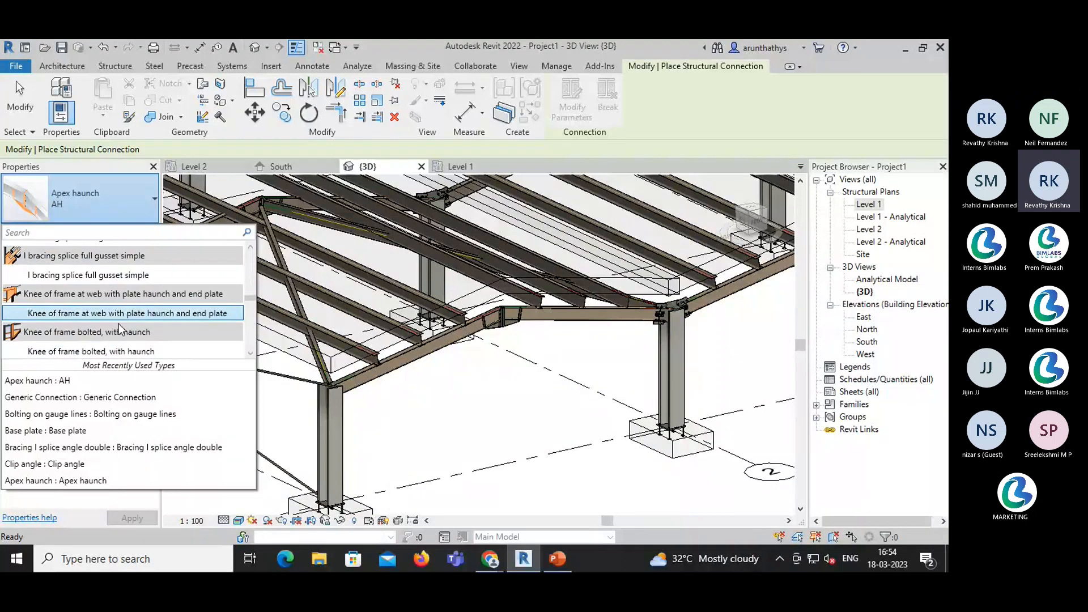
{"action": "scroll", "coordinate": [120, 353], "scroll_direction": "down", "scroll_amount": 2}
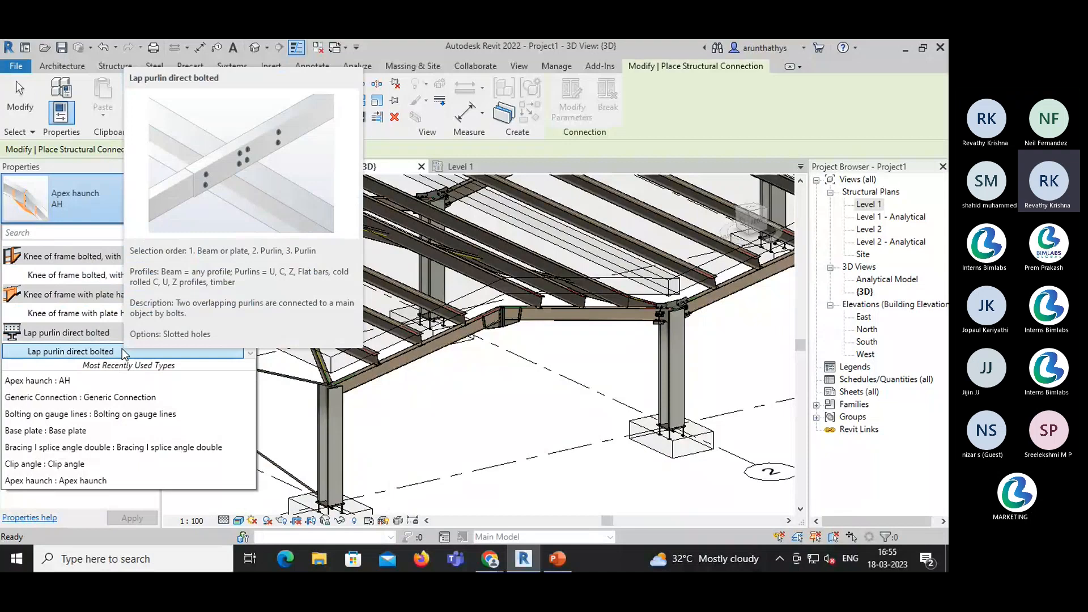
{"action": "scroll", "coordinate": [123, 352], "scroll_direction": "down", "scroll_amount": 2}
{"action": "scroll", "coordinate": [122, 348], "scroll_direction": "down", "scroll_amount": 2}
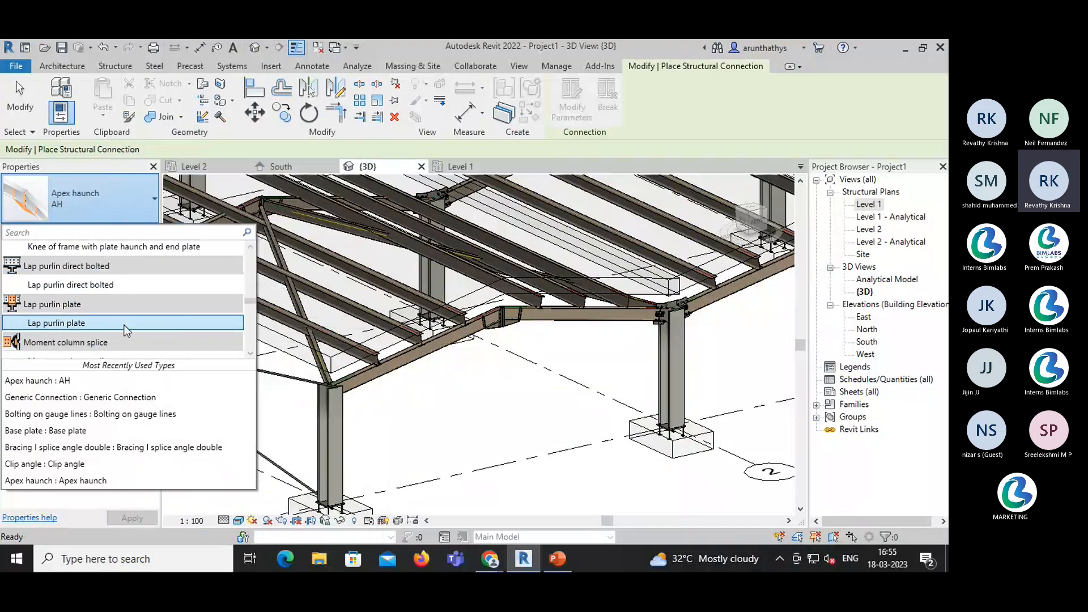
{"action": "left_click", "coordinate": [124, 324]}
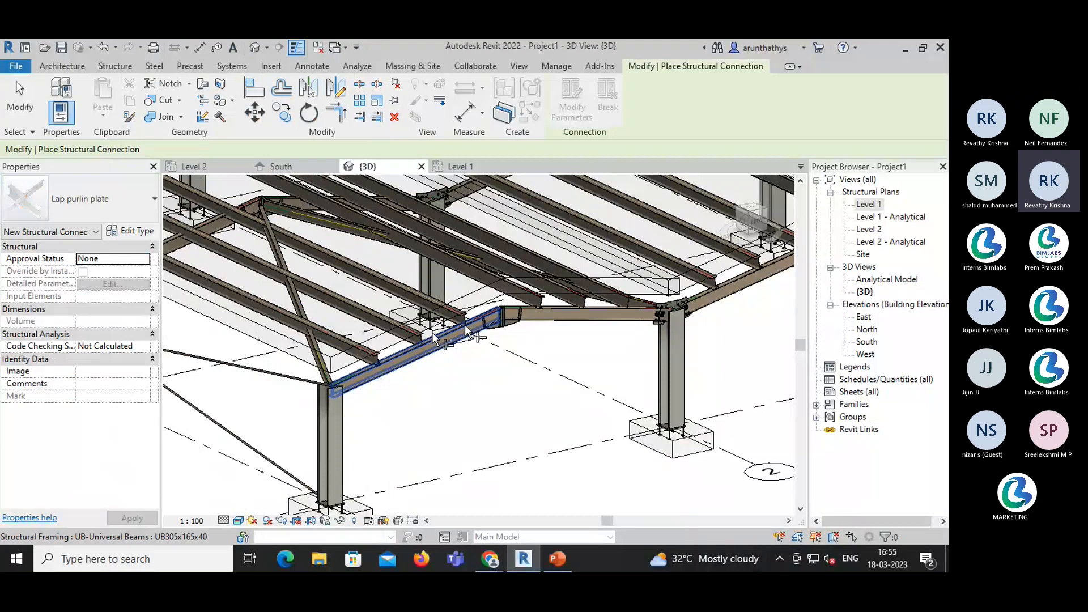
- Try to apply the Lap purlin plate connection between the front rafter and the second purlin up from the eaves
{"action": "scroll", "coordinate": [434, 334], "scroll_direction": "up", "scroll_amount": 5}
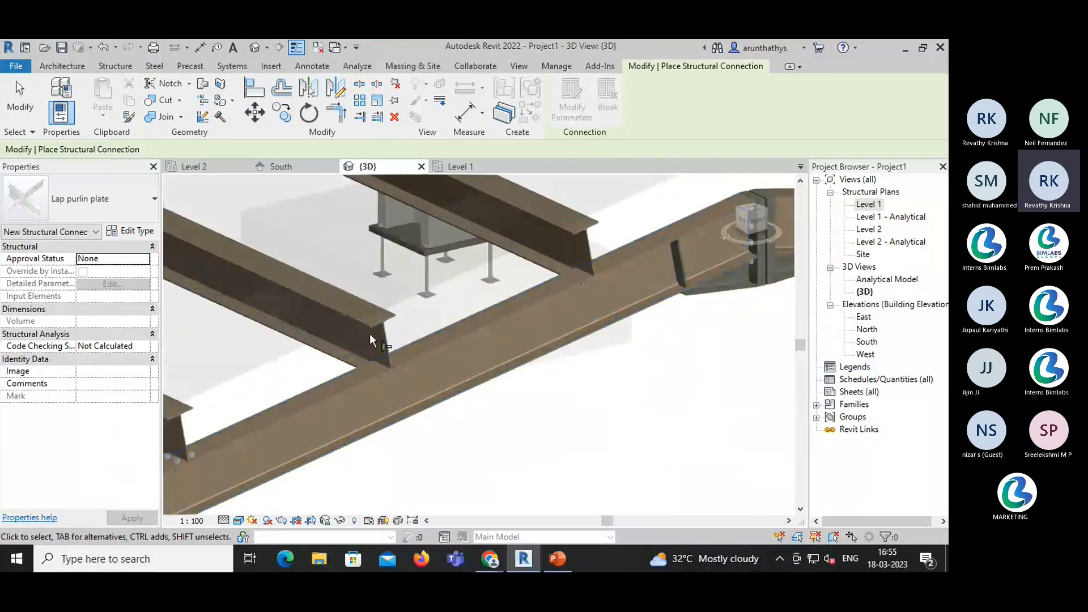
{"action": "left_click", "coordinate": [420, 355]}
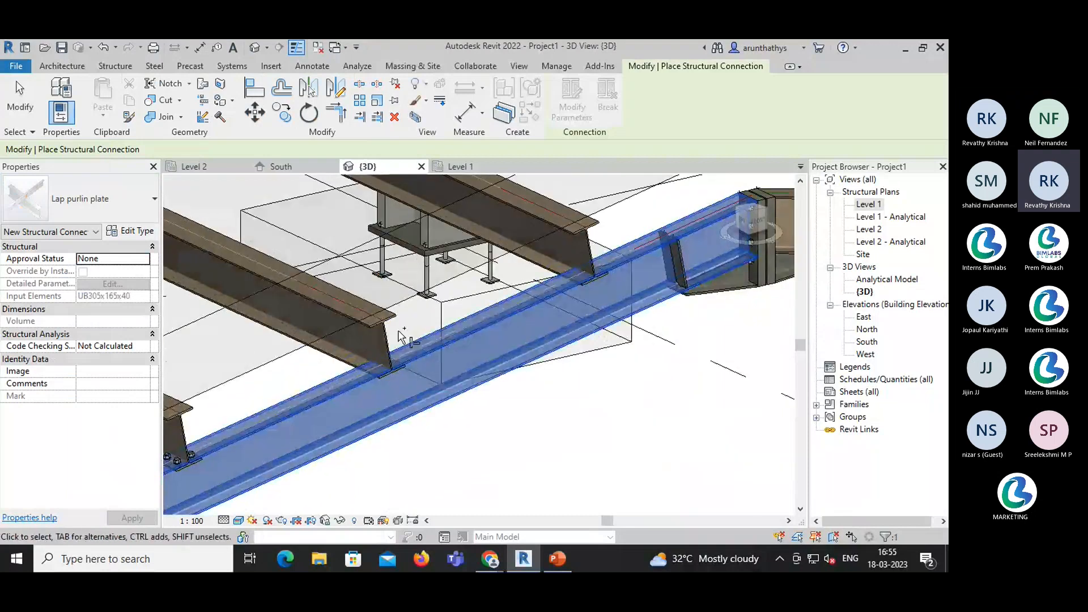
{"action": "left_click", "coordinate": [372, 320]}
{"action": "key", "text": "Return"}
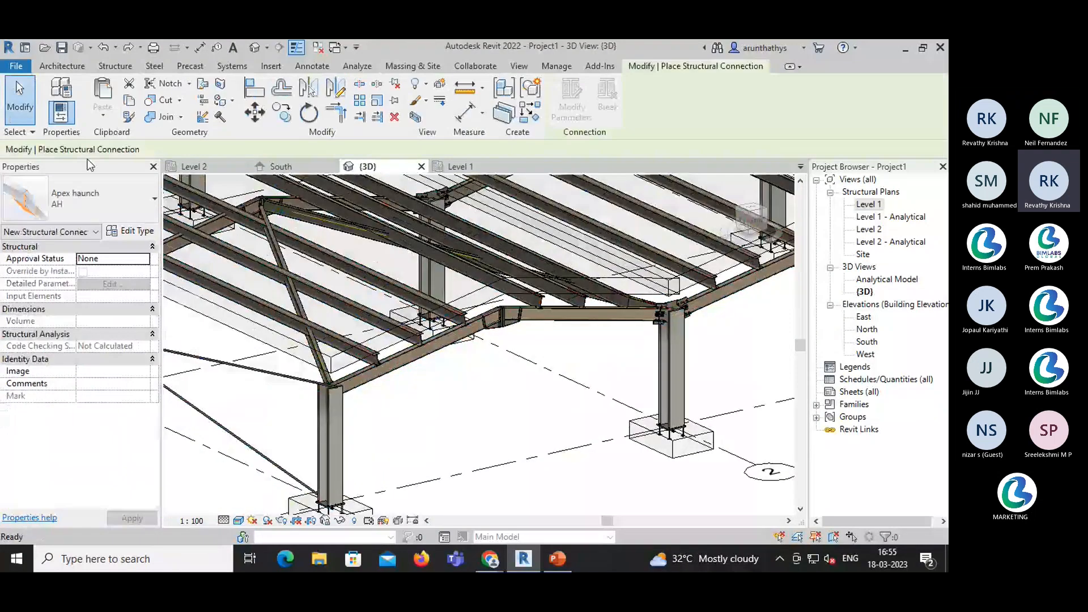
- Start a new structural connection, find the lap purlin types in the list, and choose Lap purlin direct bolted
{"action": "left_click", "coordinate": [94, 198]}
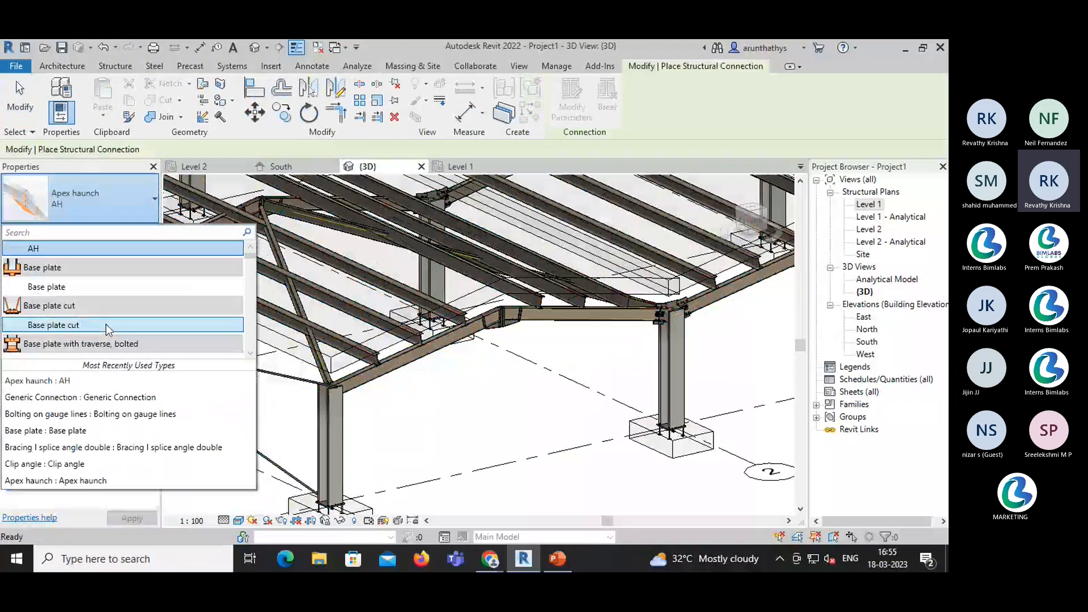
{"action": "scroll", "coordinate": [107, 324], "scroll_direction": "down", "scroll_amount": 10}
{"action": "scroll", "coordinate": [106, 324], "scroll_direction": "down", "scroll_amount": 8}
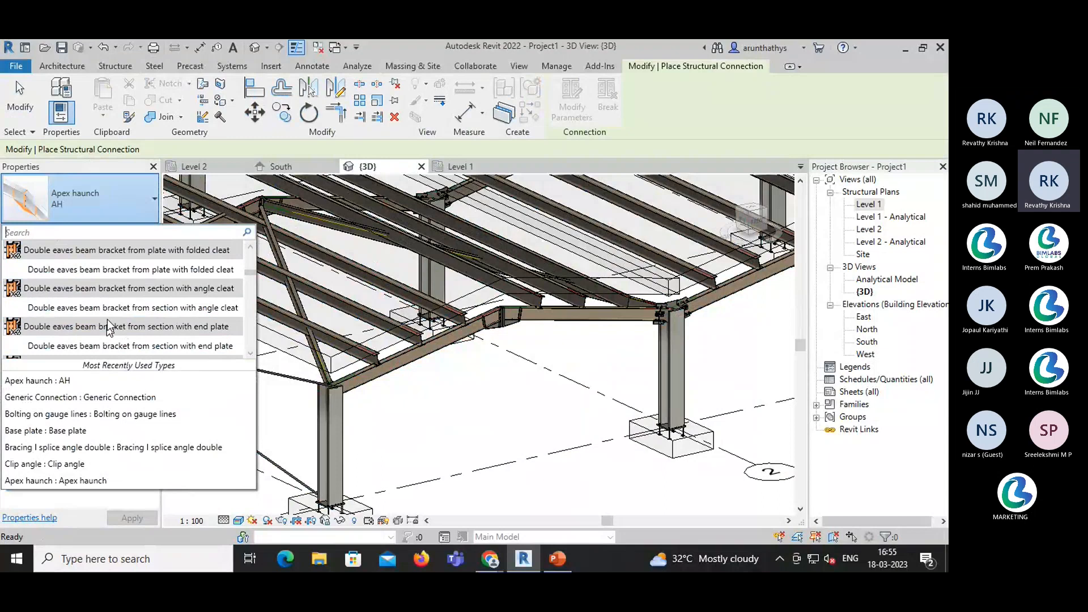
{"action": "scroll", "coordinate": [107, 319], "scroll_direction": "down", "scroll_amount": 2}
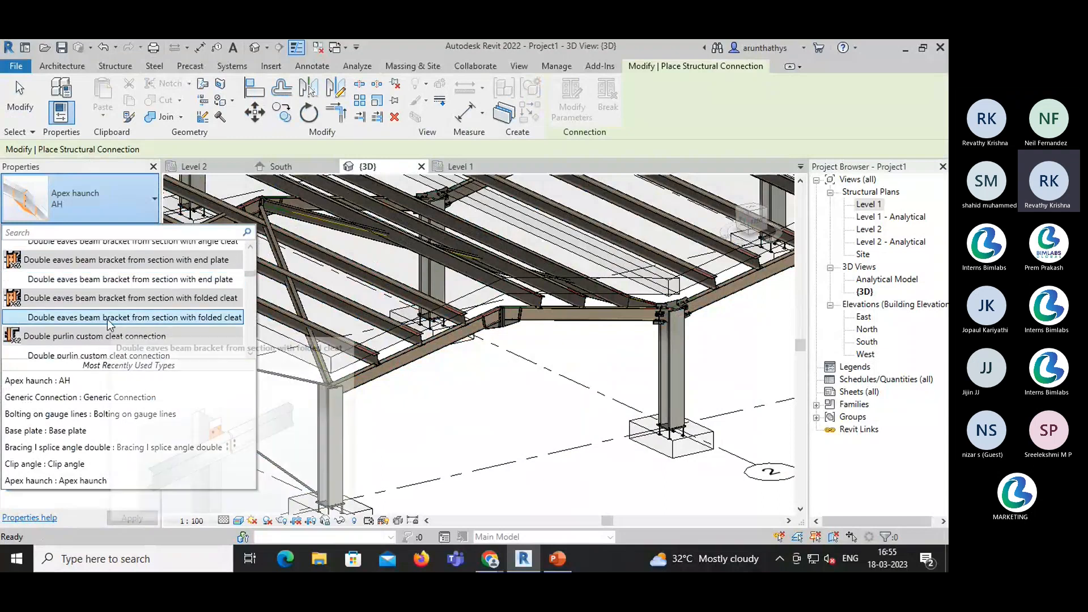
{"action": "scroll", "coordinate": [107, 322], "scroll_direction": "down", "scroll_amount": 8}
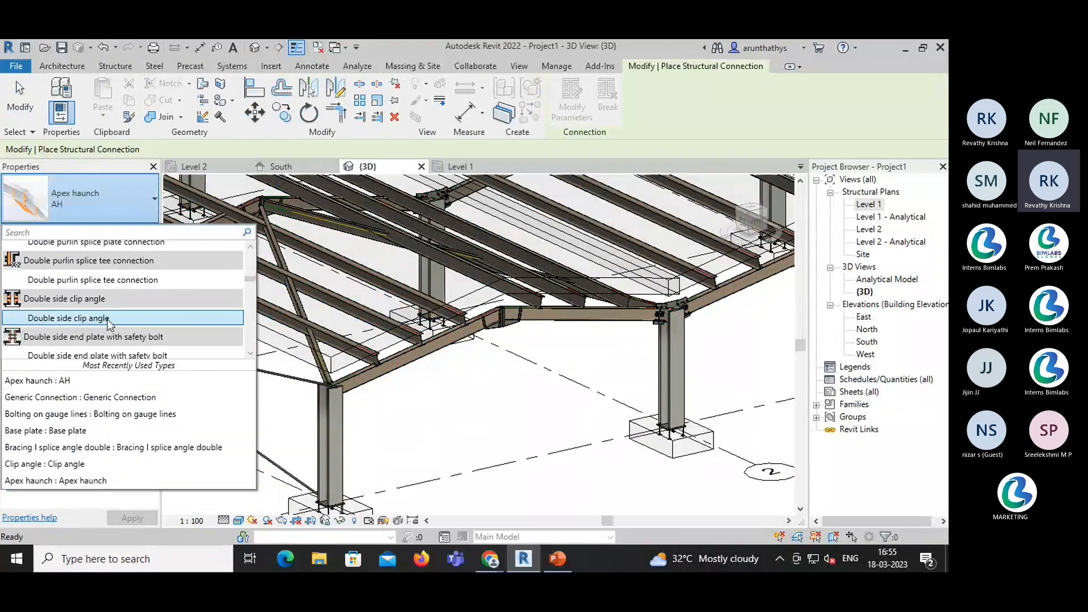
{"action": "scroll", "coordinate": [107, 318], "scroll_direction": "down", "scroll_amount": 5}
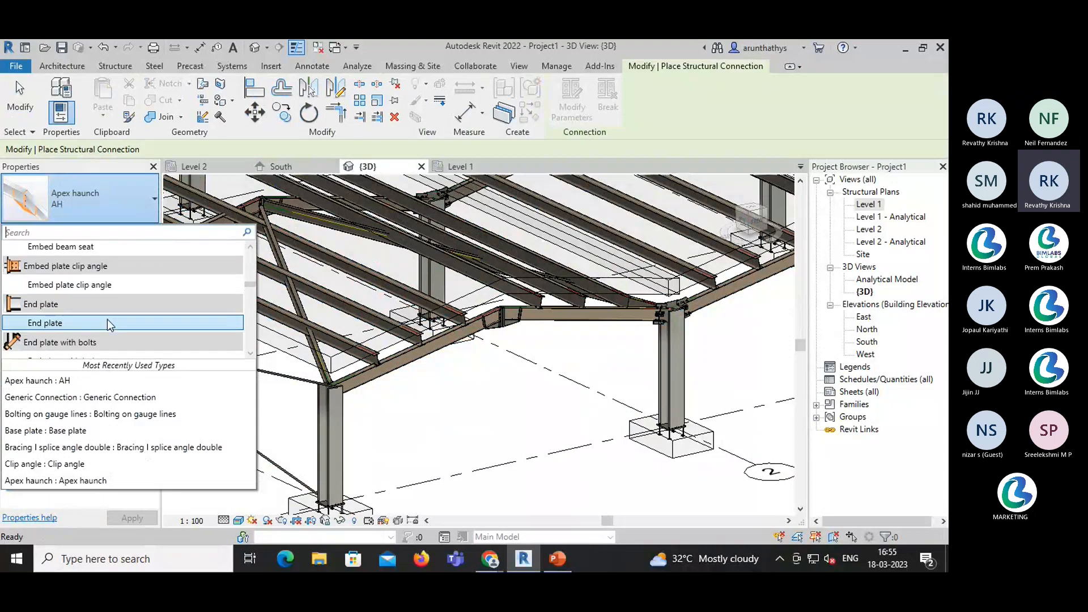
{"action": "scroll", "coordinate": [107, 321], "scroll_direction": "down", "scroll_amount": 5}
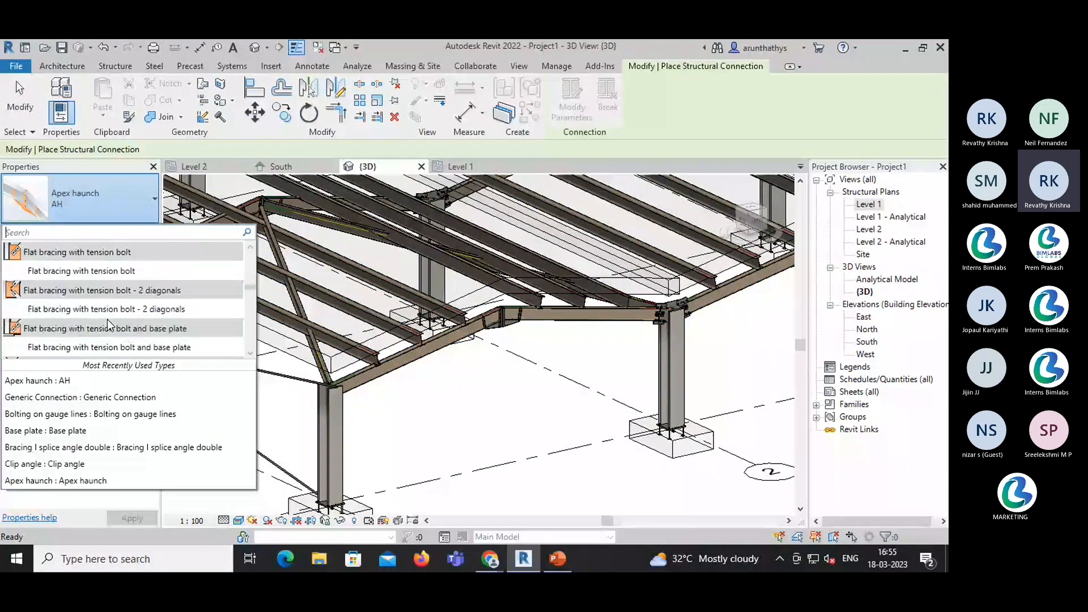
{"action": "scroll", "coordinate": [107, 318], "scroll_direction": "down", "scroll_amount": 10}
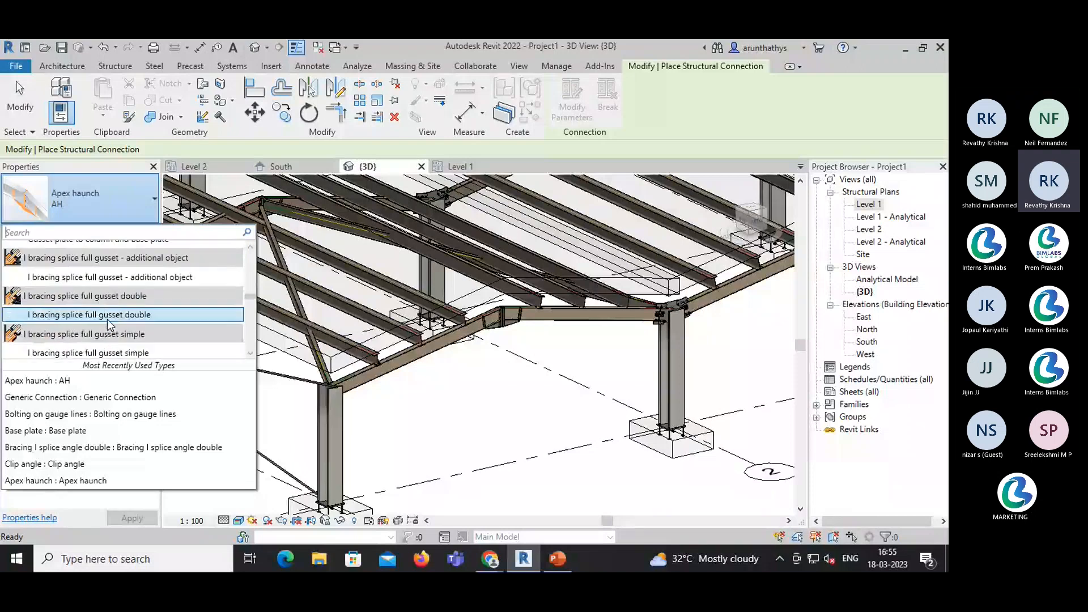
{"action": "scroll", "coordinate": [107, 318], "scroll_direction": "down", "scroll_amount": 5}
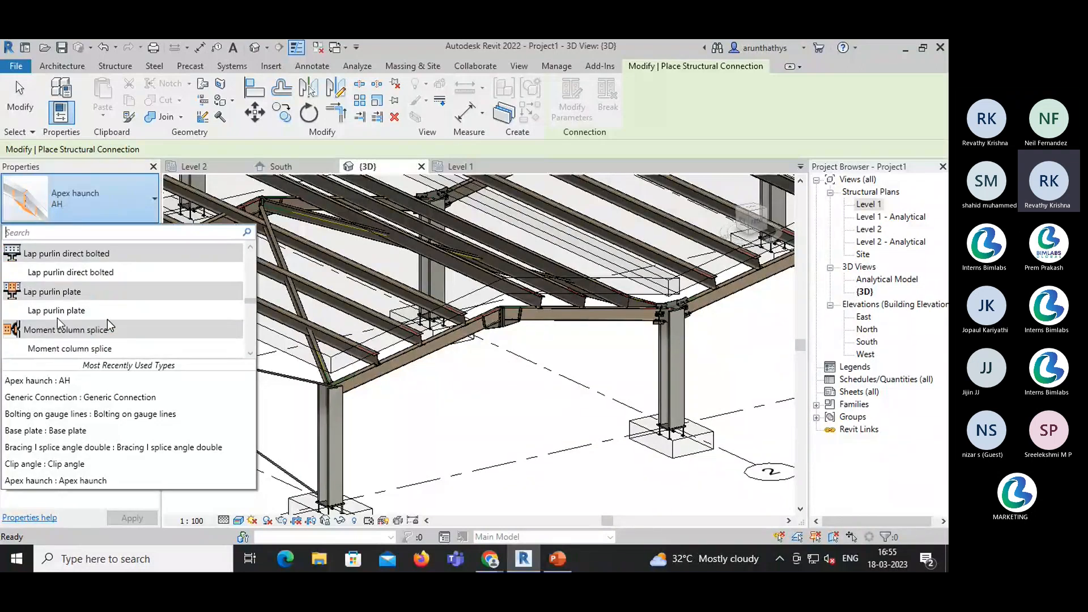
{"action": "scroll", "coordinate": [57, 319], "scroll_direction": "up", "scroll_amount": 1}
{"action": "scroll", "coordinate": [57, 325], "scroll_direction": "down", "scroll_amount": 1}
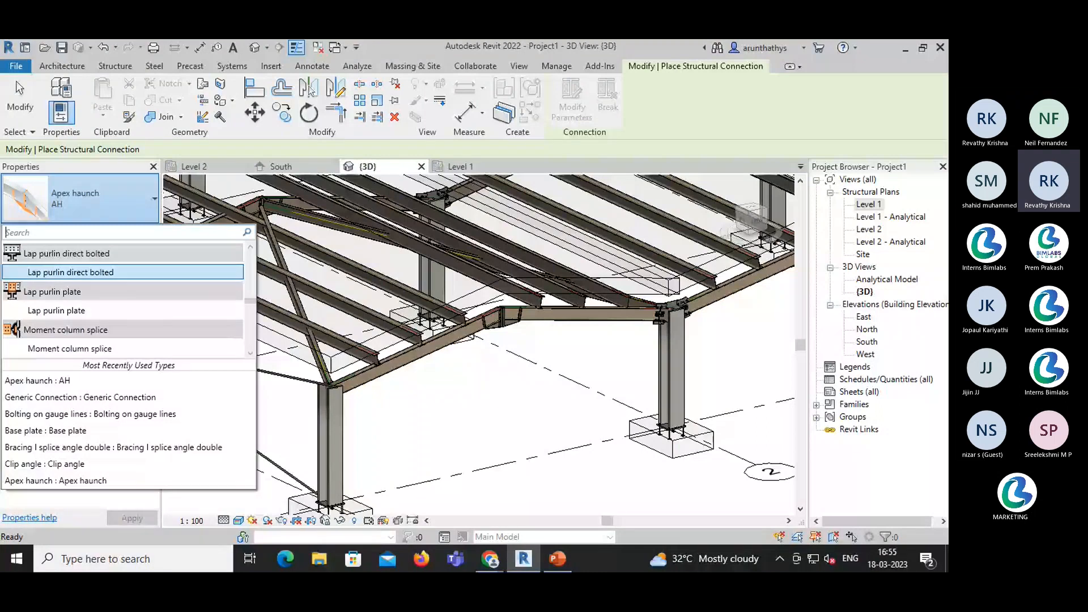
{"action": "scroll", "coordinate": [78, 328], "scroll_direction": "up", "scroll_amount": 1}
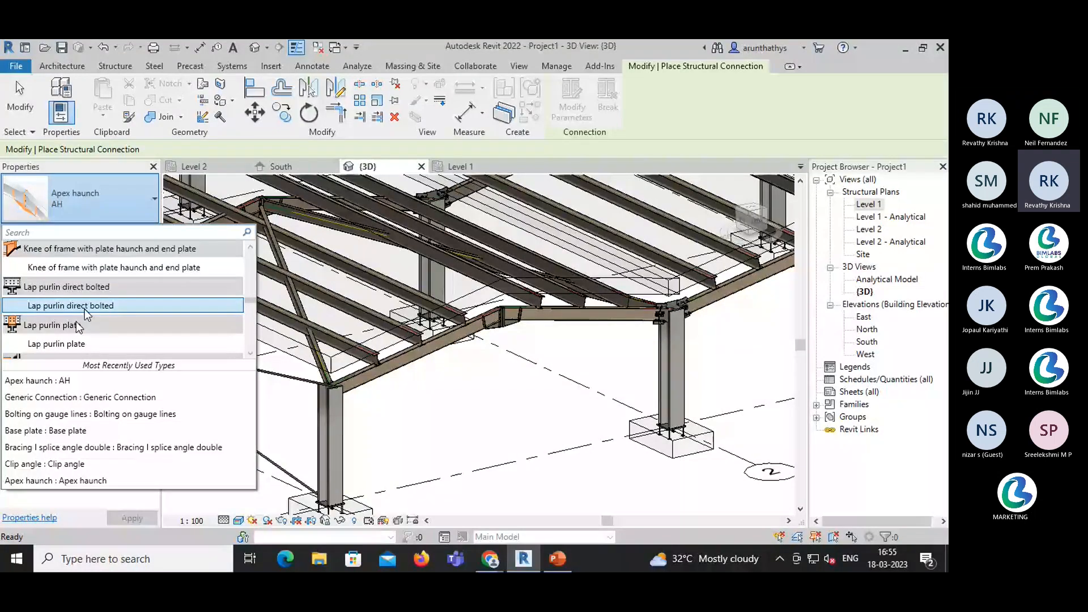
{"action": "left_click", "coordinate": [84, 306]}
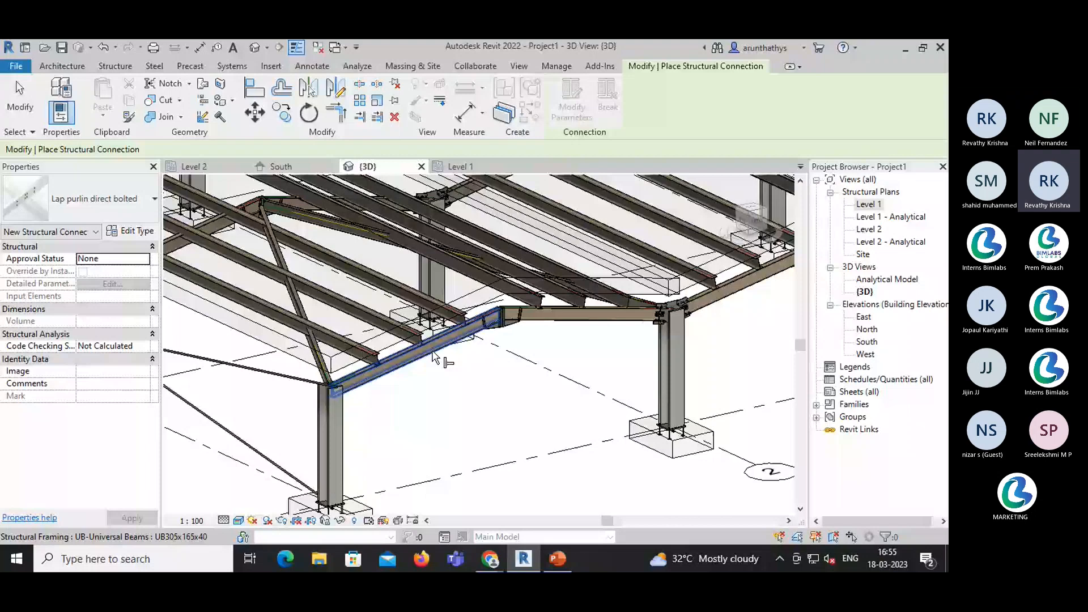
- Try to apply the Lap purlin direct bolted connection between the front rafter and the second purlin up from the eaves, and undo it
{"action": "left_click", "coordinate": [433, 356]}
{"action": "scroll", "coordinate": [439, 349], "scroll_direction": "up", "scroll_amount": 2}
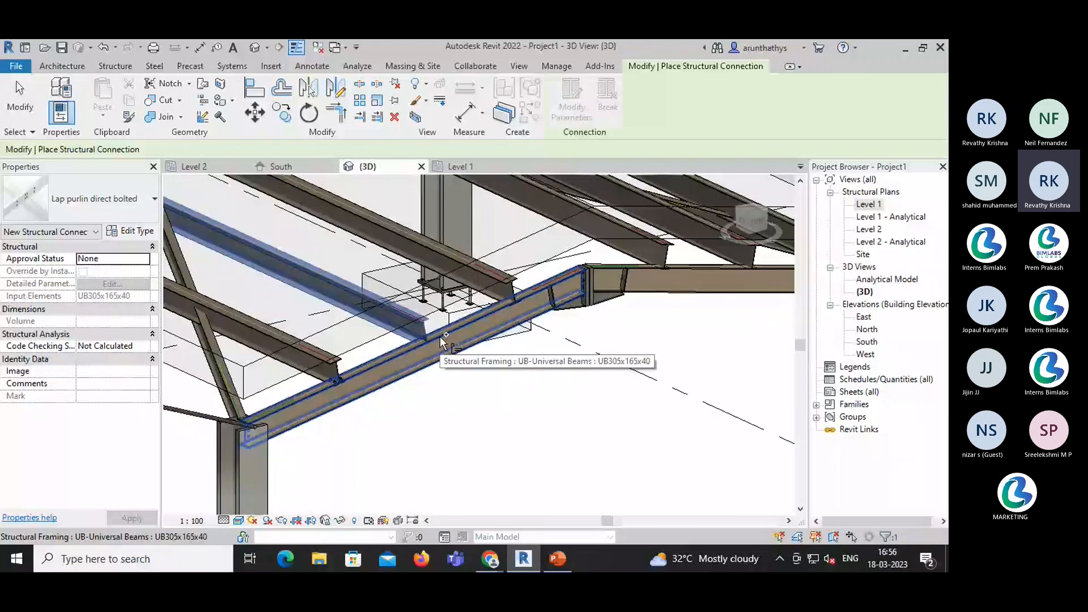
{"action": "left_click", "coordinate": [441, 338]}
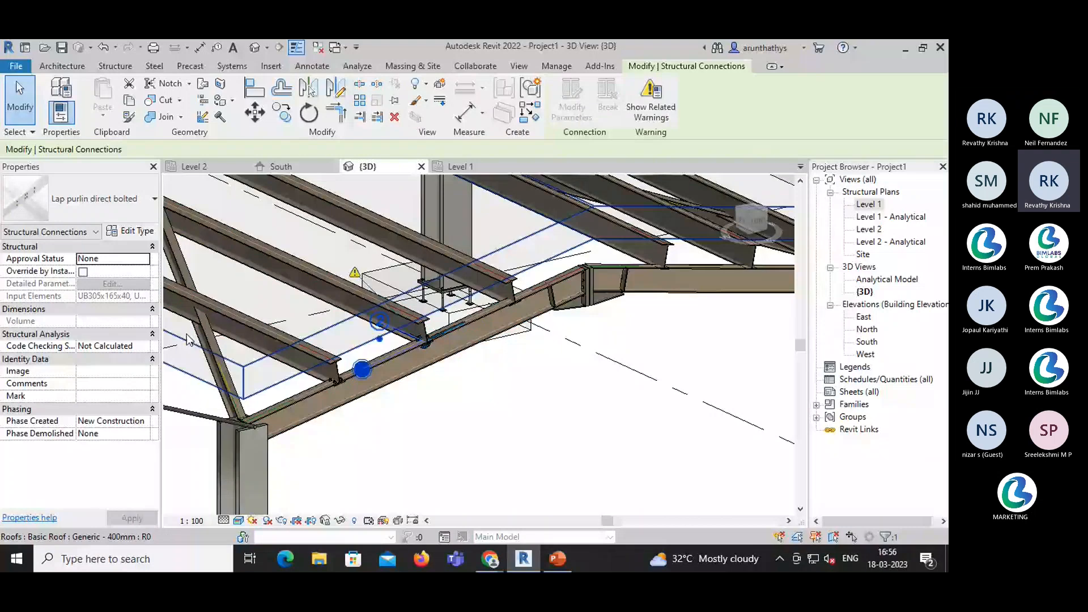
{"action": "left_click", "coordinate": [102, 48]}
{"action": "scroll", "coordinate": [605, 499], "scroll_direction": "down", "scroll_amount": 3}
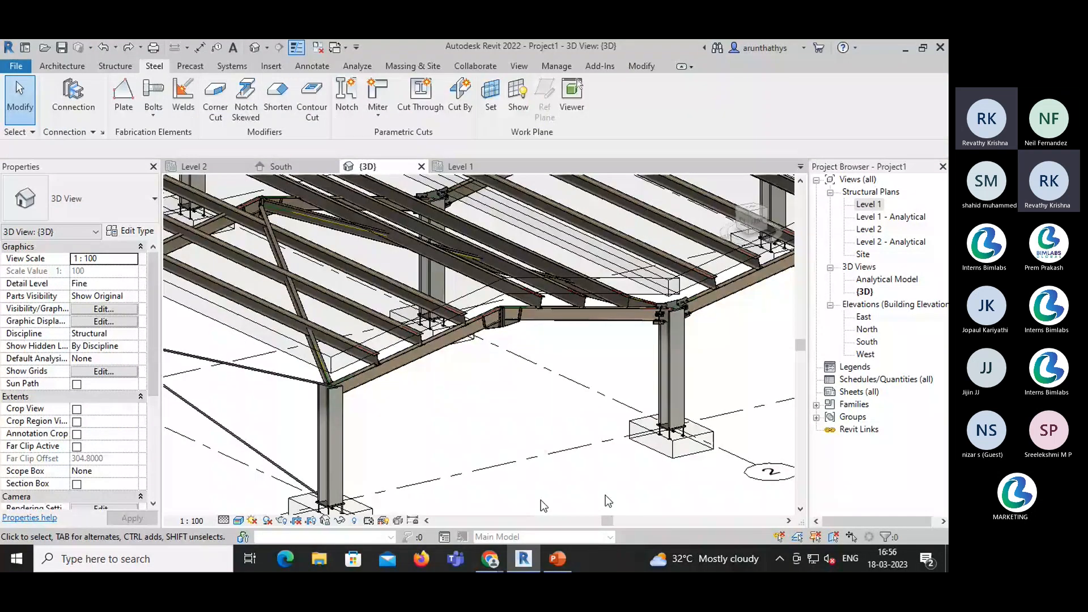
- Switch to the Teams meeting in Chrome to read the chat about the wanted purlin connection, and return to Revit
{"action": "mouse_move", "coordinate": [489, 558]}
{"action": "left_click", "coordinate": [474, 523]}
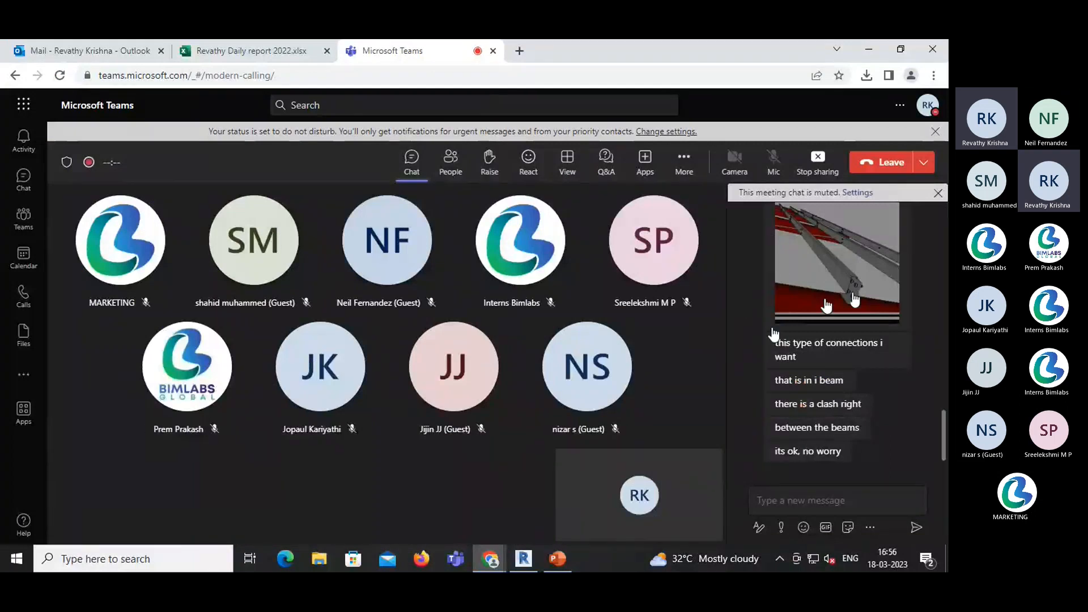
{"action": "left_click", "coordinate": [222, 52]}
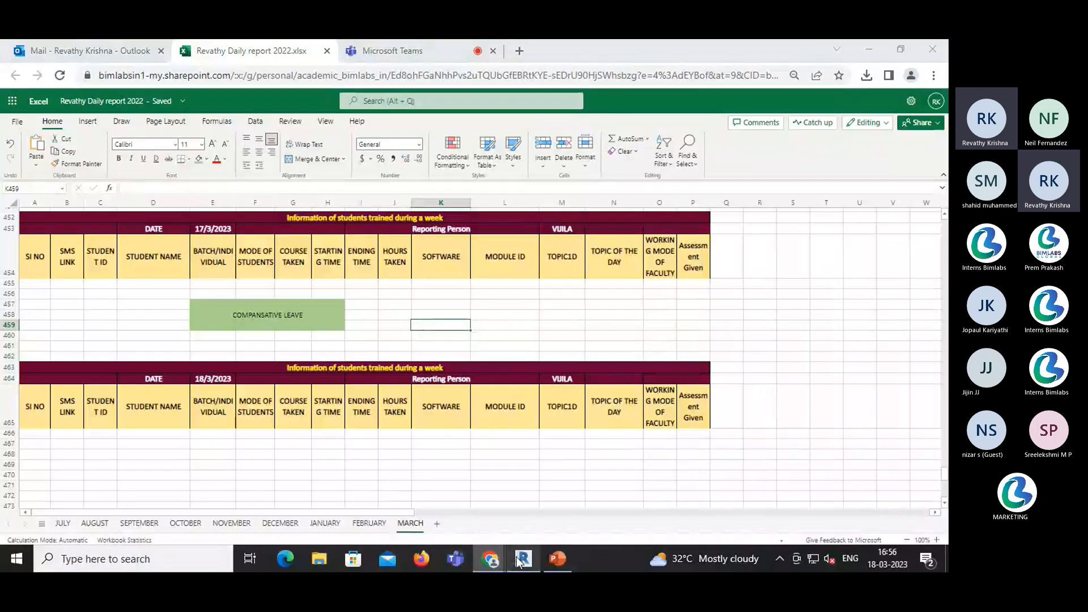
{"action": "left_click", "coordinate": [519, 561]}
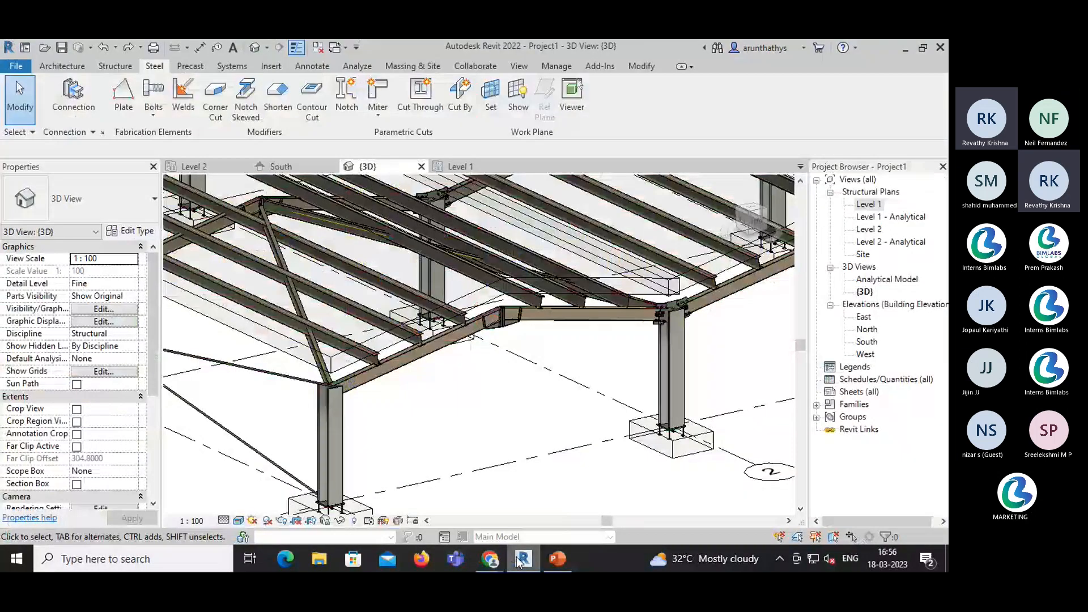
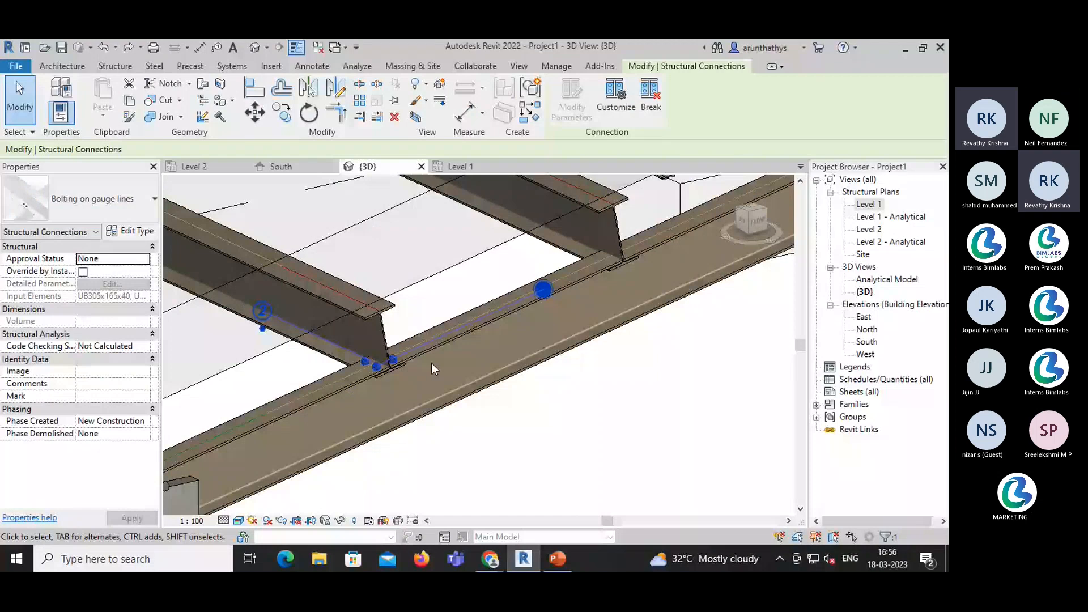
- Change the Bolting on gauge lines connection between the lowest purlin and the front rafter to the Purlin connection type
{"action": "left_click", "coordinate": [68, 217]}
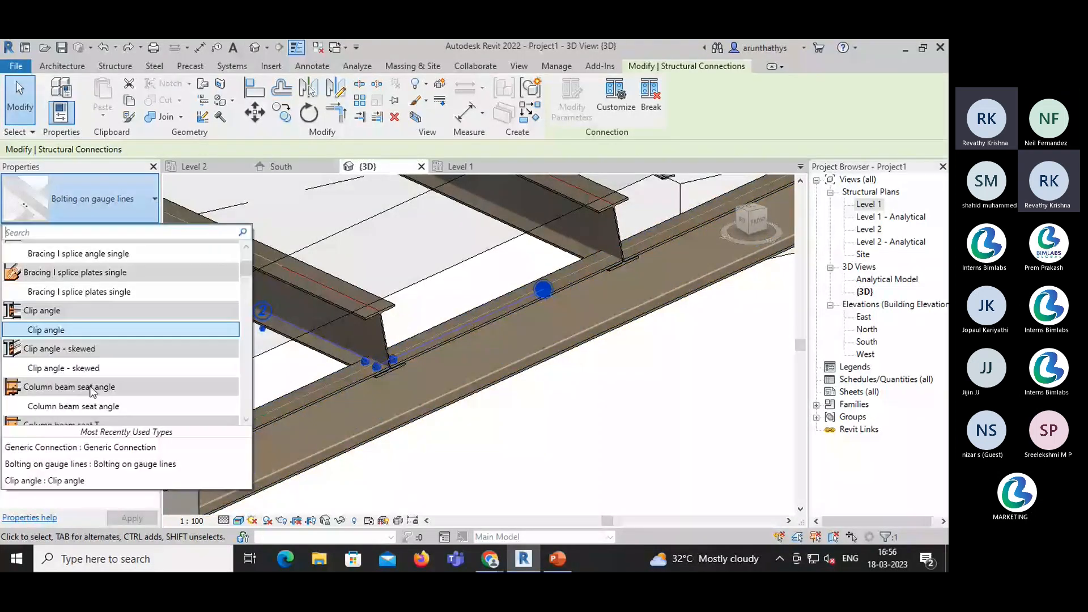
{"action": "scroll", "coordinate": [91, 391], "scroll_direction": "down", "scroll_amount": 5}
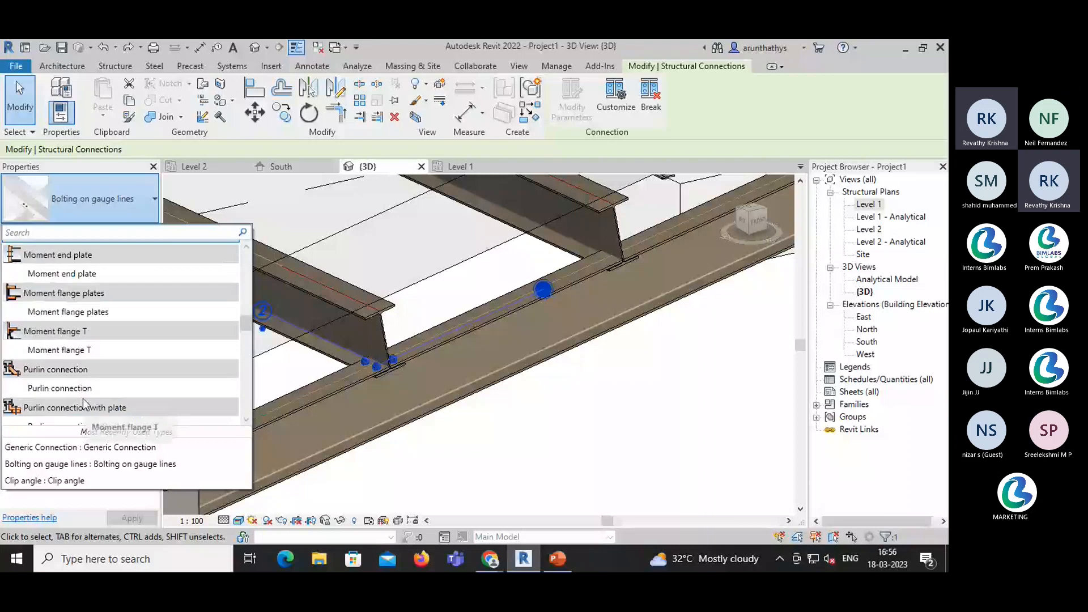
{"action": "scroll", "coordinate": [84, 398], "scroll_direction": "down", "scroll_amount": 1}
{"action": "mouse_move", "coordinate": [85, 360]}
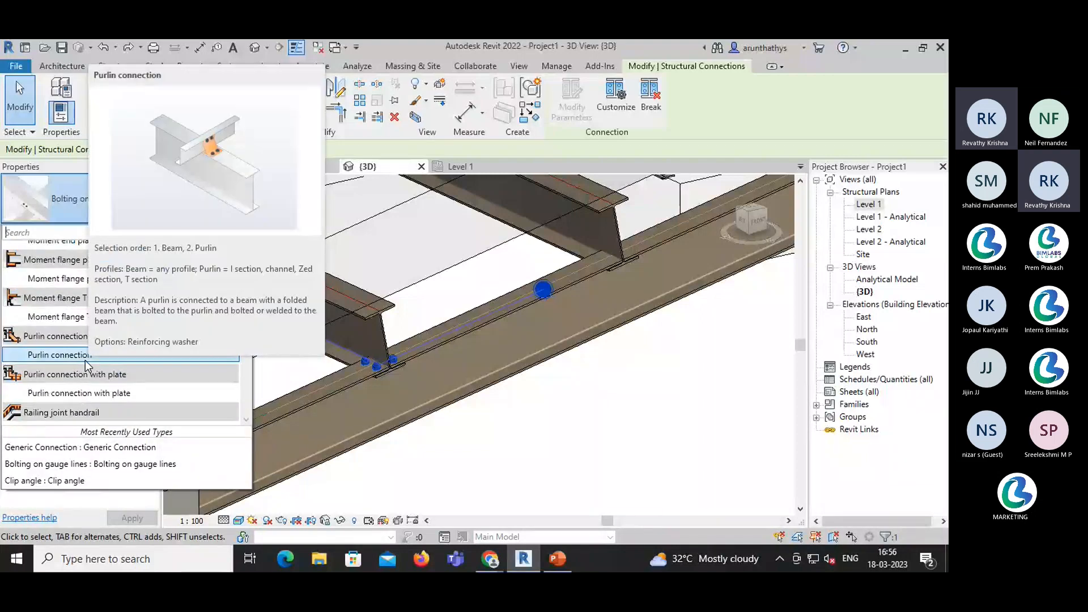
{"action": "left_click", "coordinate": [85, 361]}
{"action": "middle_click_drag", "start_coordinate": [467, 390], "coordinate": [306, 447]}
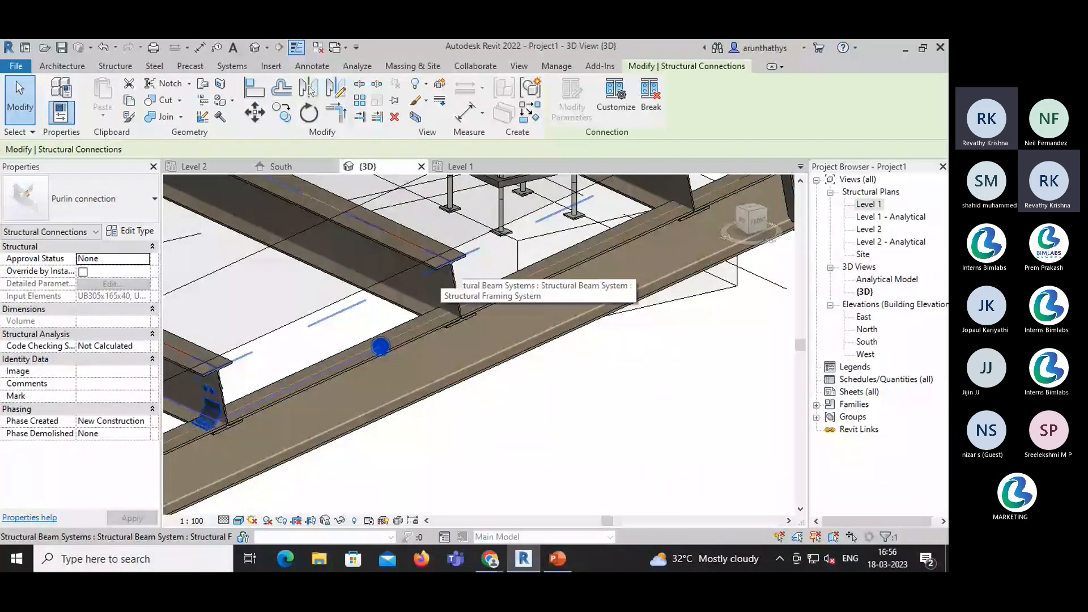
{"action": "left_click", "coordinate": [441, 268]}
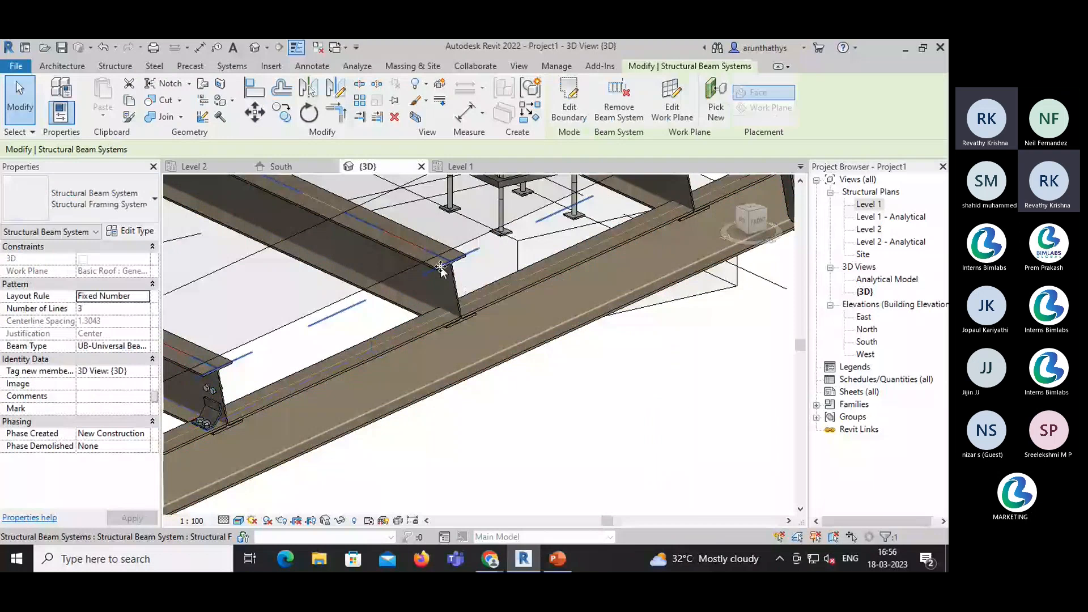
{"action": "key", "text": "Escape"}
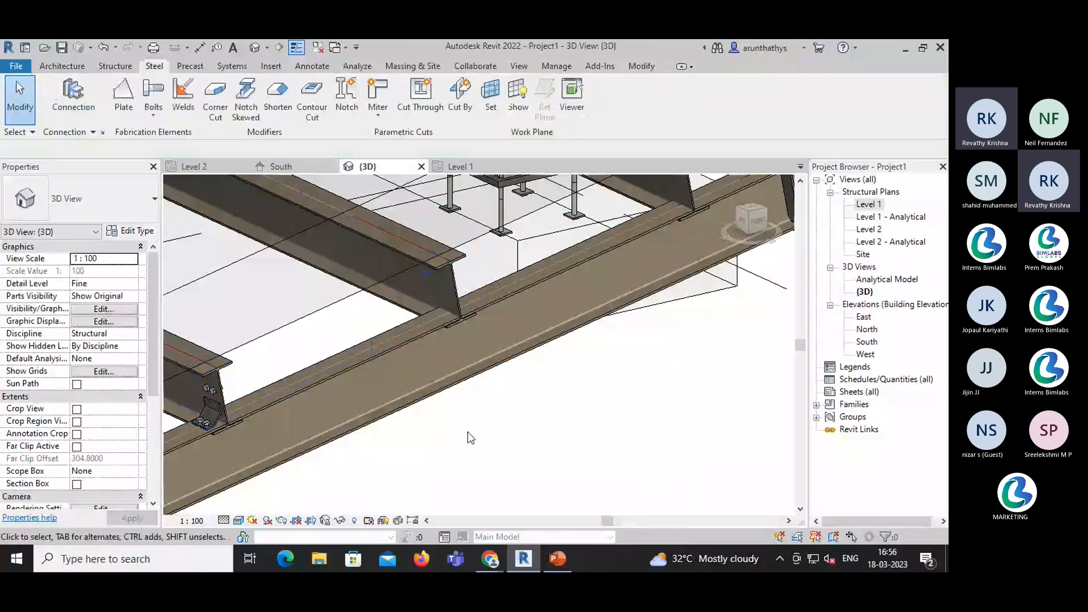
- Place a structural connection of type Purlin connection between the second purlin up from the eaves and the front rafter
{"action": "left_click", "coordinate": [72, 94]}
{"action": "left_click", "coordinate": [92, 209]}
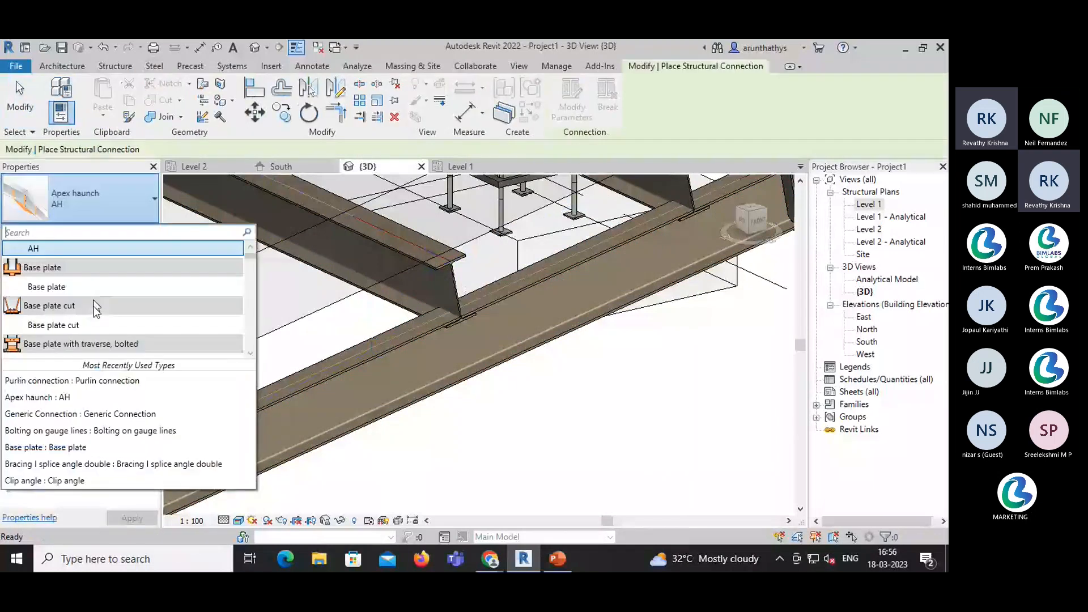
{"action": "scroll", "coordinate": [92, 318], "scroll_direction": "down", "scroll_amount": 2}
{"action": "scroll", "coordinate": [90, 319], "scroll_direction": "down", "scroll_amount": 10}
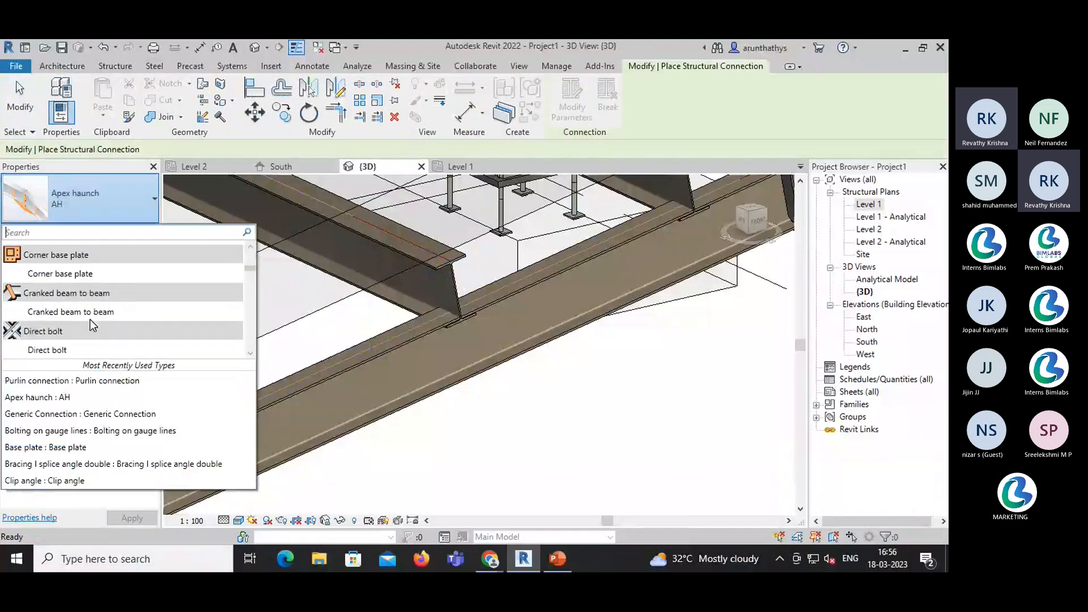
{"action": "scroll", "coordinate": [89, 319], "scroll_direction": "down", "scroll_amount": 10}
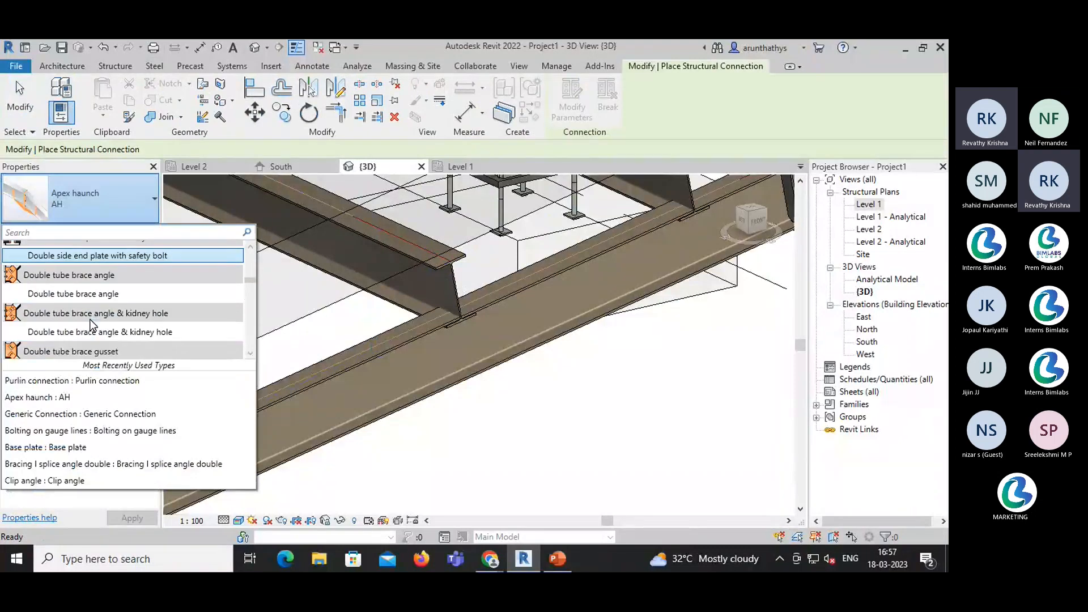
{"action": "scroll", "coordinate": [90, 321], "scroll_direction": "down", "scroll_amount": 10}
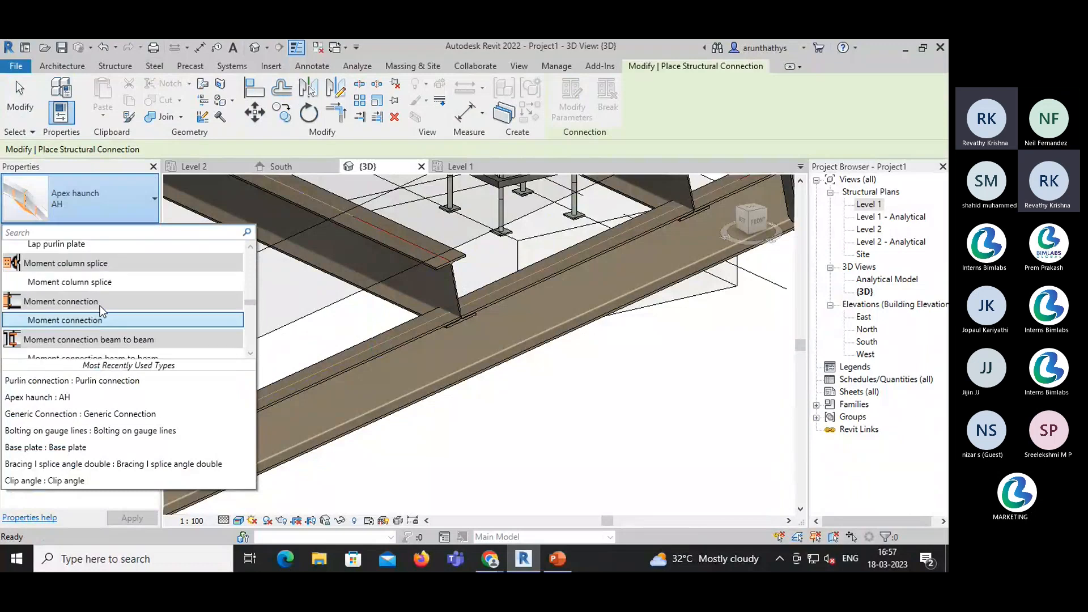
{"action": "scroll", "coordinate": [100, 307], "scroll_direction": "down", "scroll_amount": 5}
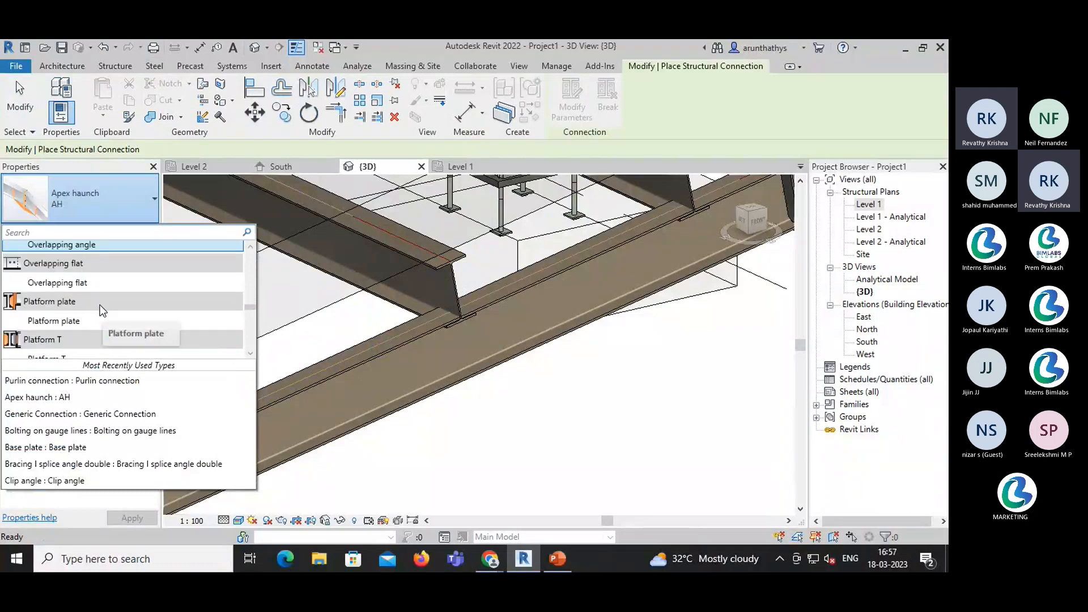
{"action": "scroll", "coordinate": [101, 310], "scroll_direction": "down", "scroll_amount": 3}
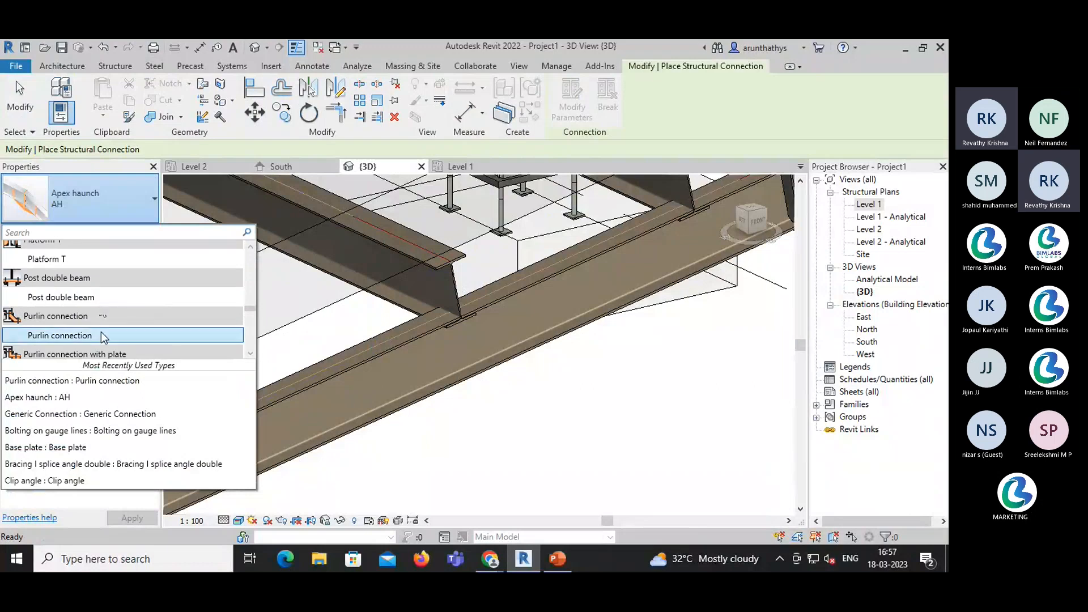
{"action": "left_click", "coordinate": [102, 335]}
{"action": "left_click", "coordinate": [416, 302]}
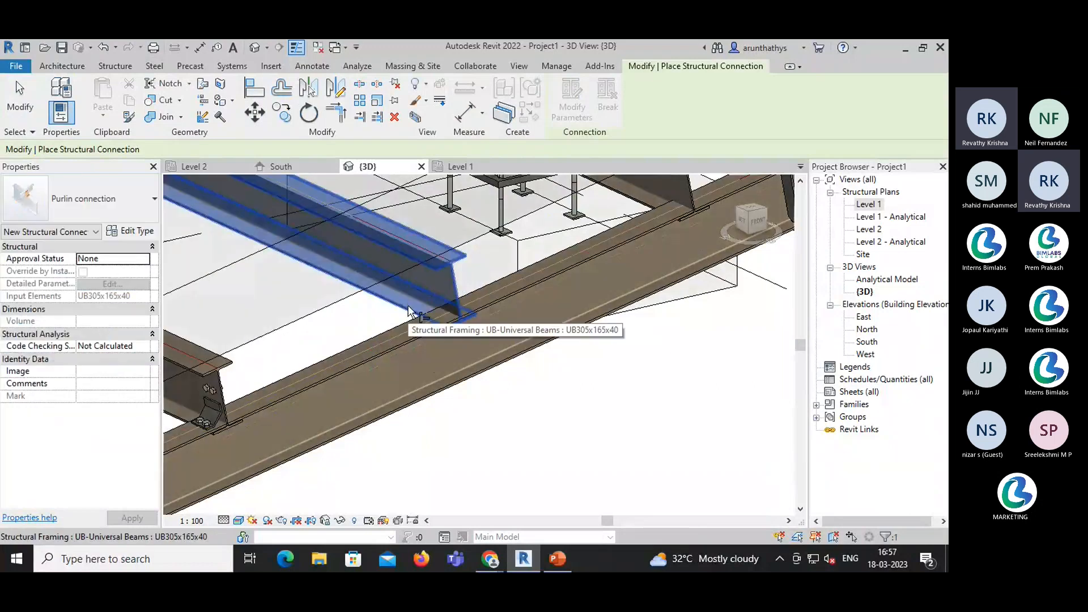
{"action": "left_click", "coordinate": [474, 303]}
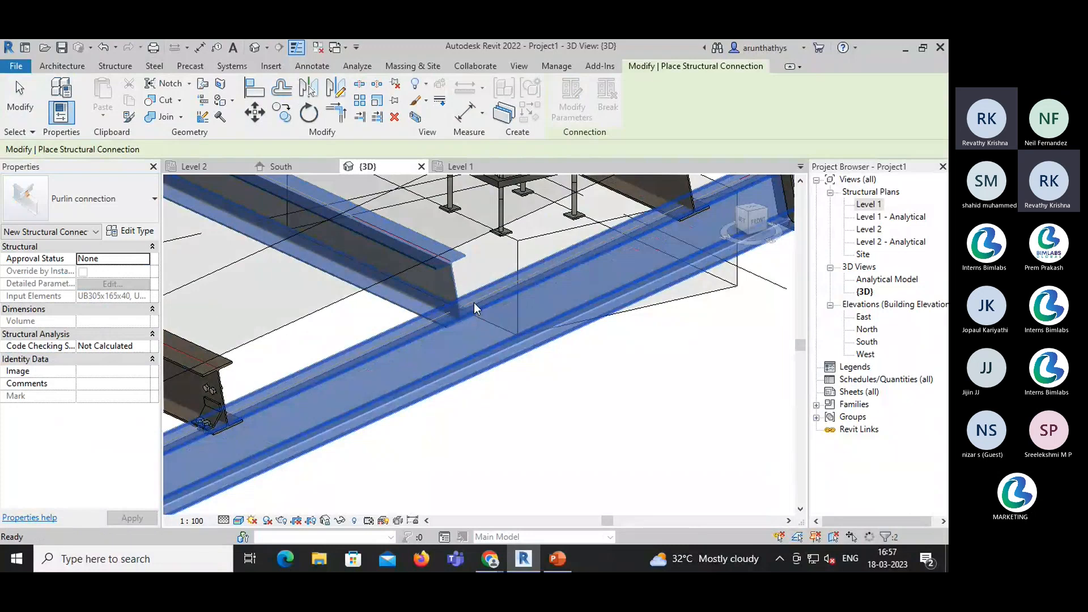
{"action": "key", "text": "Return"}
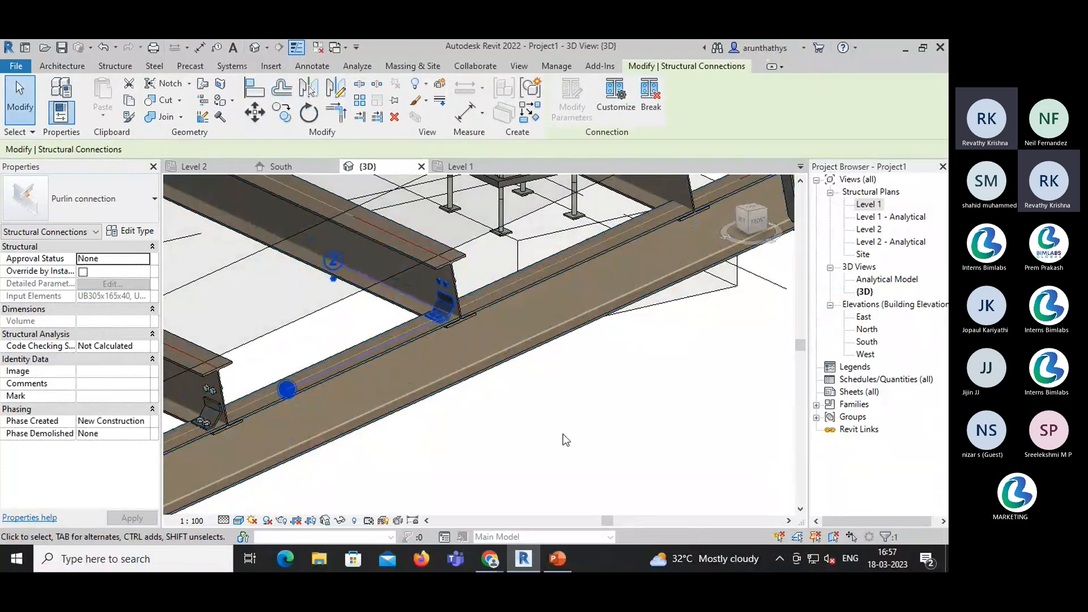
{"action": "key", "text": "Escape"}
- Examine the bolted cleat at the second purlin closely, check the Teams meeting chat for replies, and return to Revit
{"action": "scroll", "coordinate": [448, 314], "scroll_direction": "up", "scroll_amount": 3}
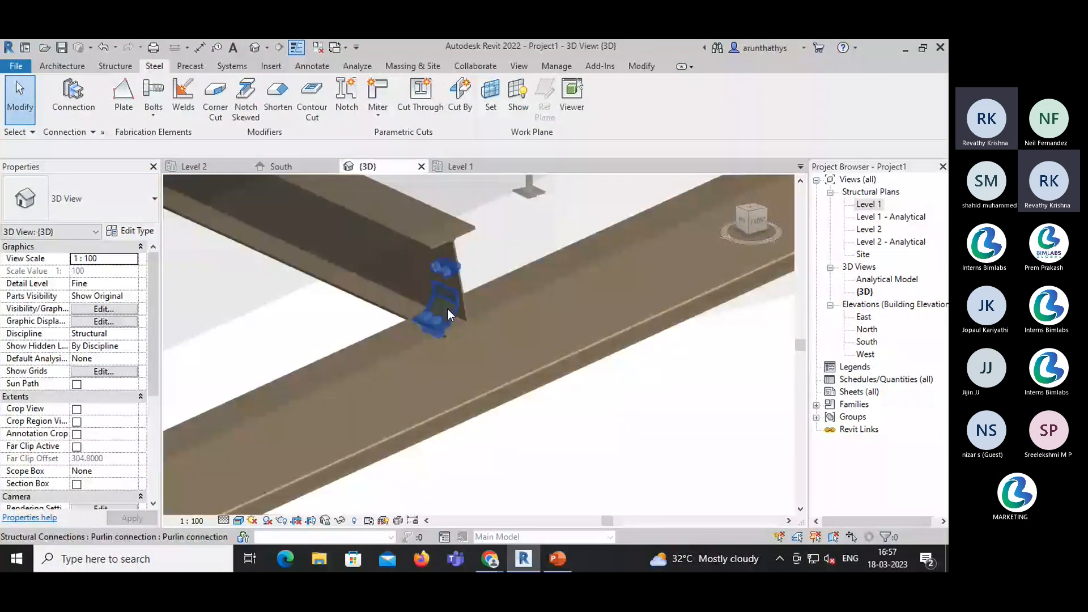
{"action": "scroll", "coordinate": [448, 308], "scroll_direction": "up", "scroll_amount": 2}
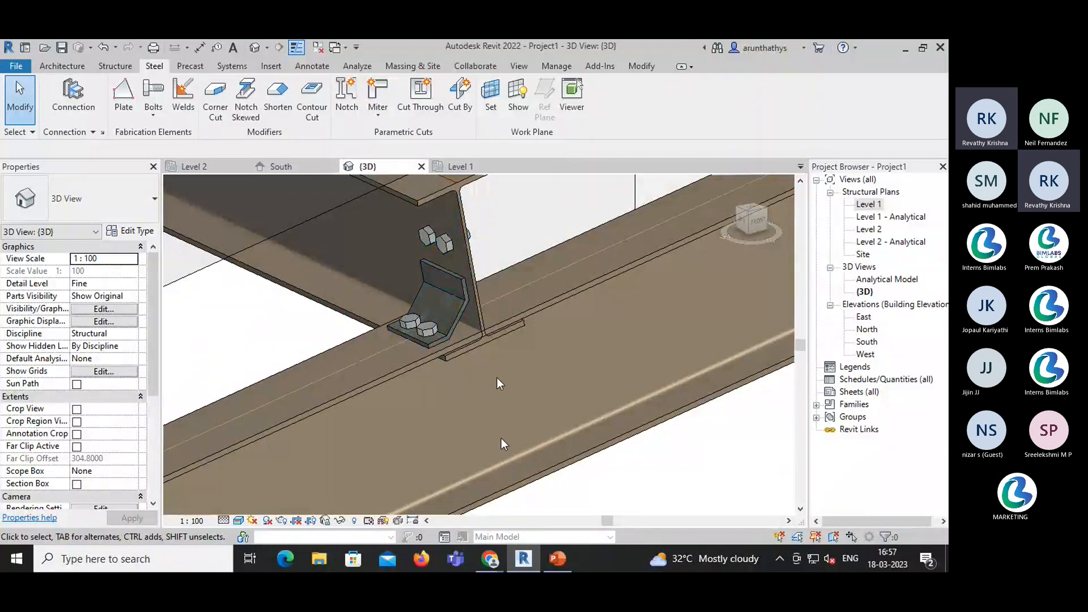
{"action": "mouse_move", "coordinate": [488, 560]}
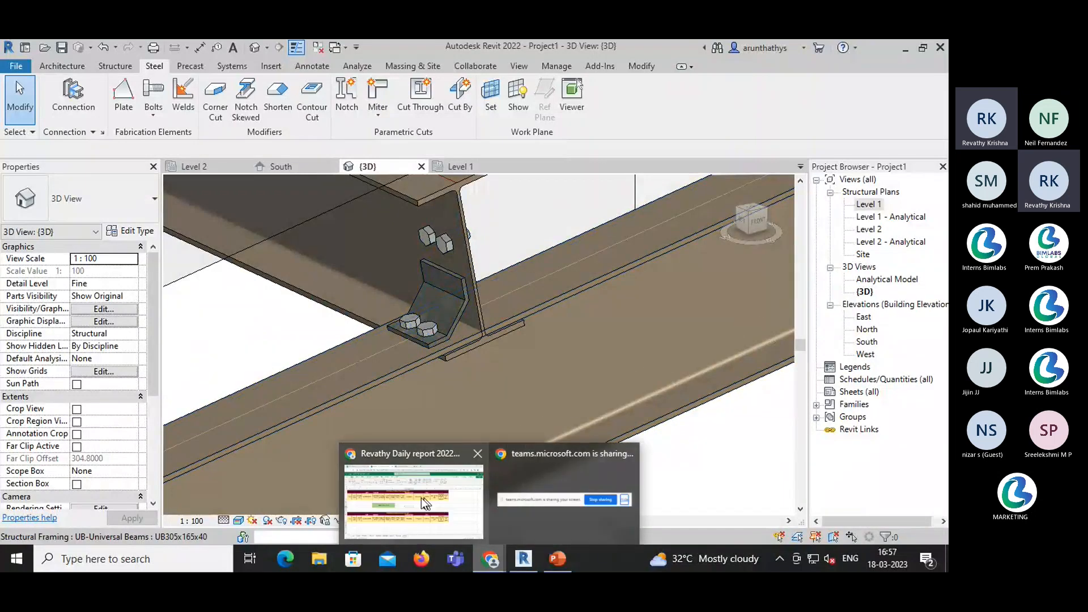
{"action": "left_click", "coordinate": [422, 499]}
{"action": "left_click", "coordinate": [424, 60]}
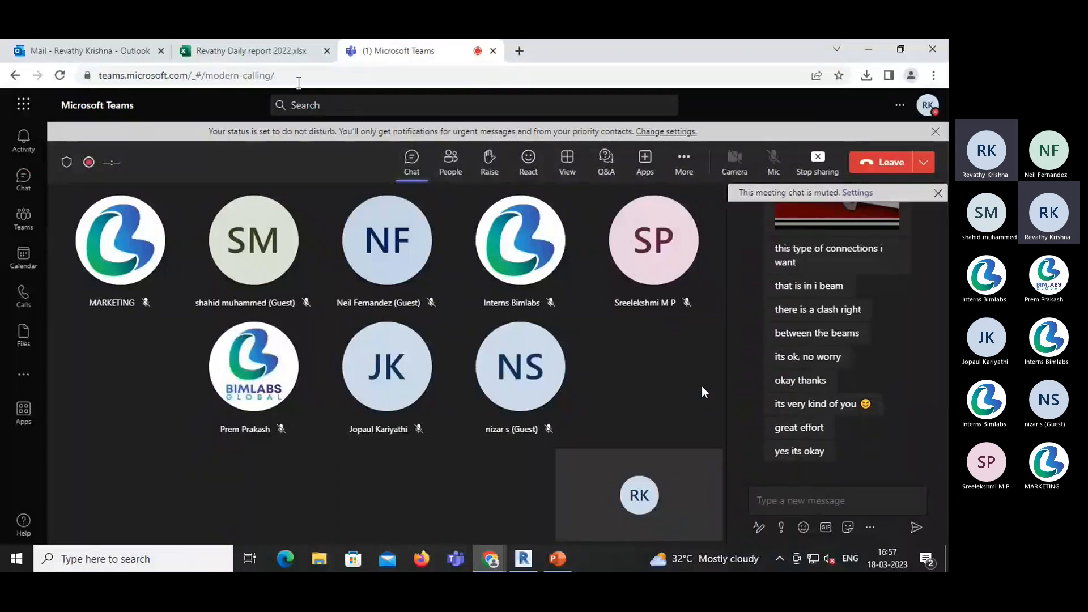
{"action": "left_click", "coordinate": [519, 568]}
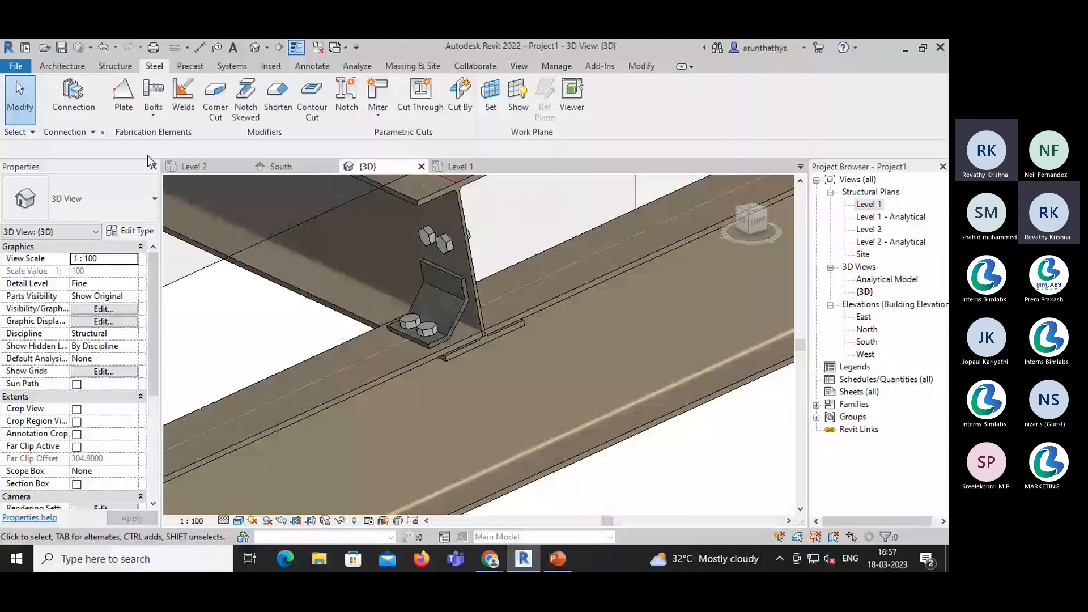
- Start another structural connection to look at the Purlin connection with plate type, and view the cleats at the two purlins
{"action": "left_click", "coordinate": [73, 95]}
{"action": "left_click", "coordinate": [102, 199]}
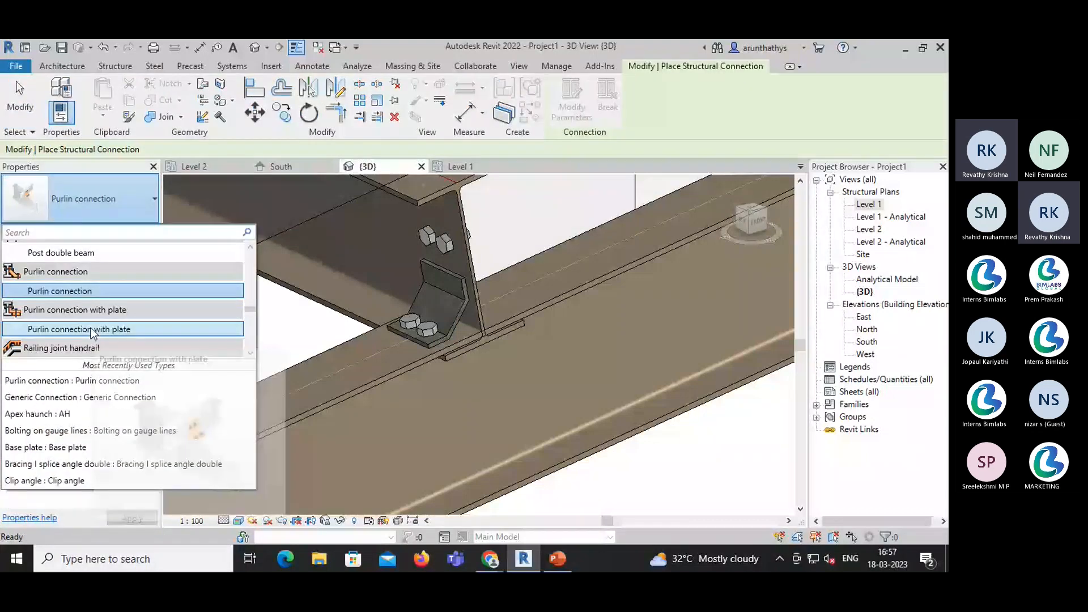
{"action": "left_click", "coordinate": [423, 263]}
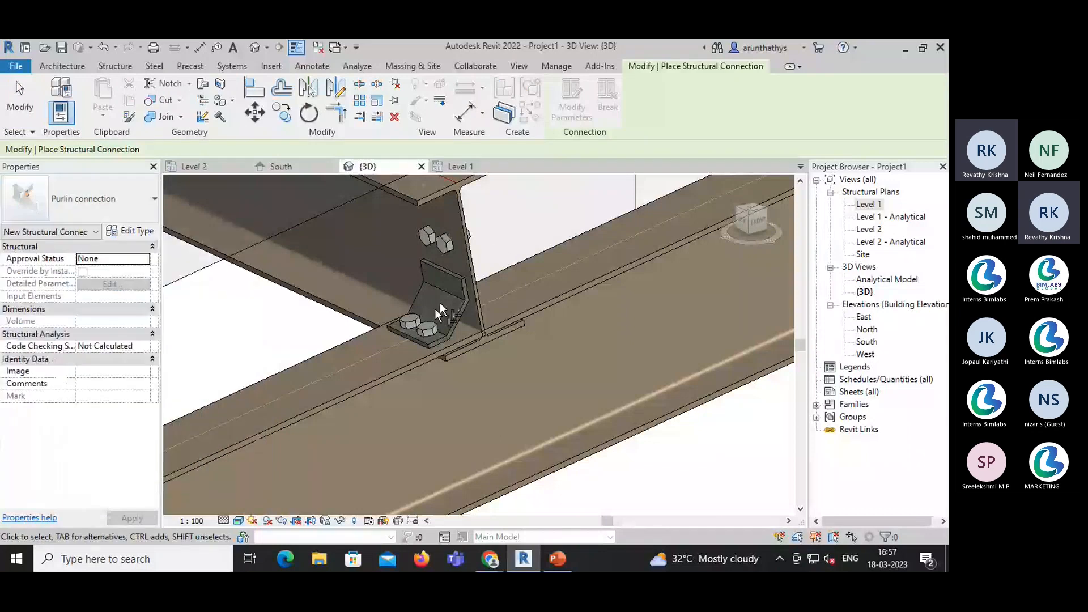
{"action": "middle_click_drag", "start_coordinate": [439, 301], "coordinate": [427, 318], "text": "shift"}
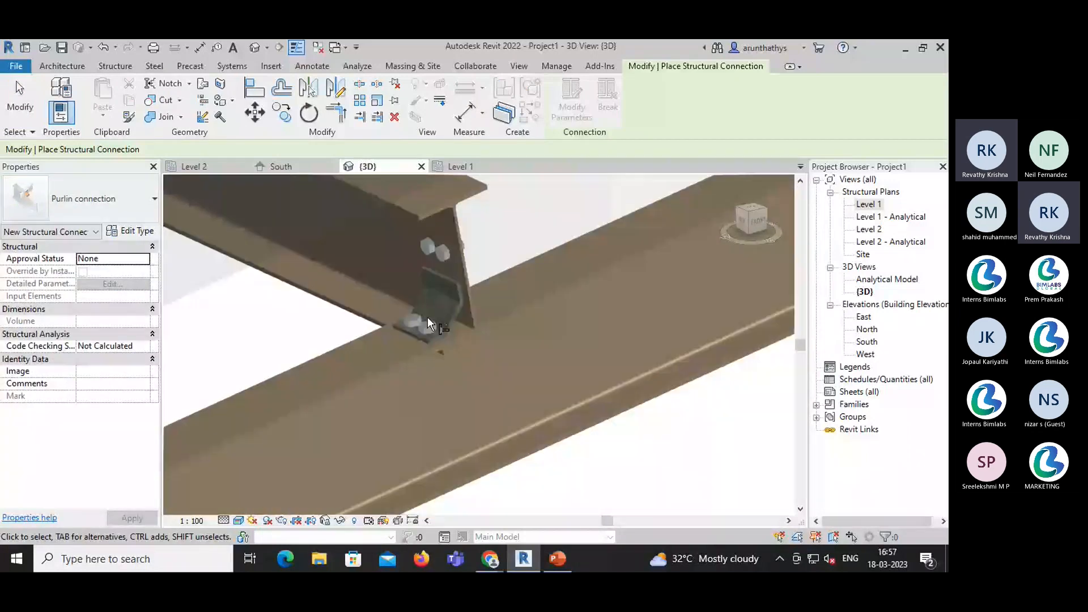
{"action": "scroll", "coordinate": [428, 321], "scroll_direction": "down", "scroll_amount": 3}
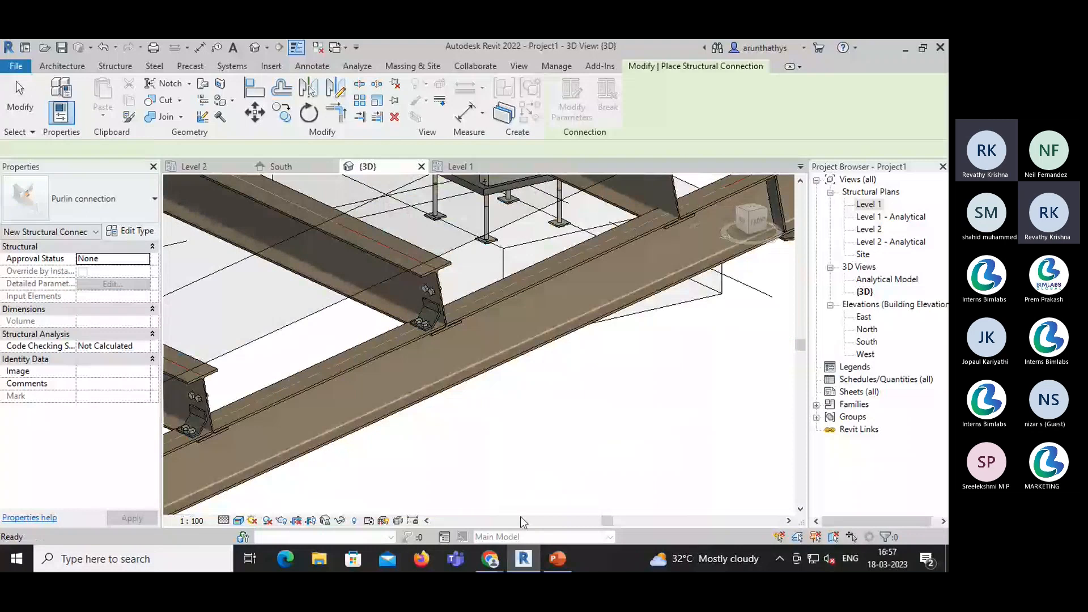
- Switch to the Teams meeting again to check the participants and the latest chat messages, and go back to Revit
{"action": "mouse_move", "coordinate": [490, 558]}
{"action": "left_click", "coordinate": [453, 504]}
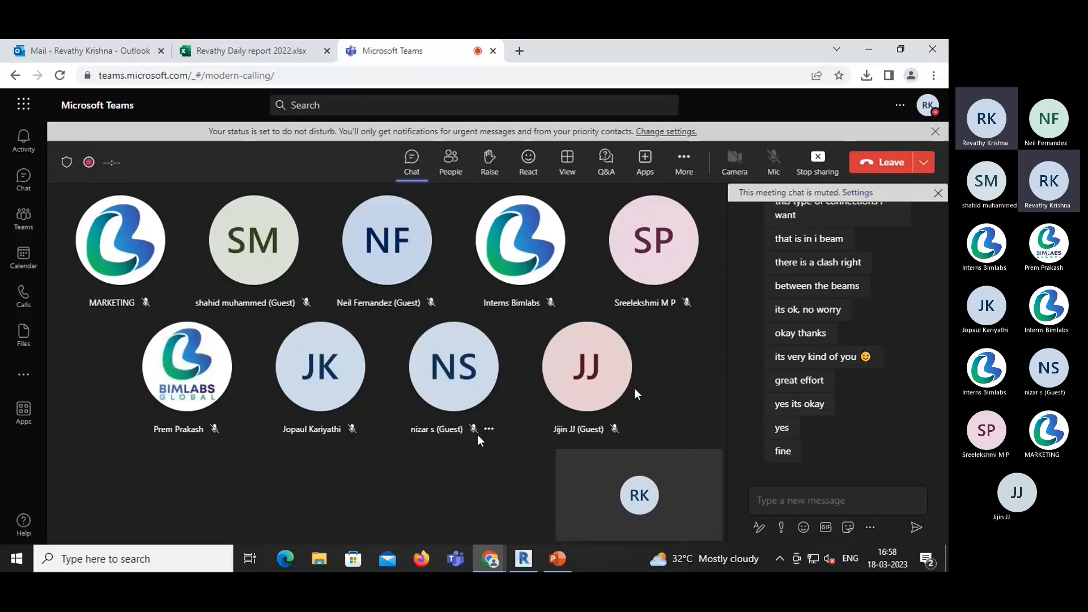
{"action": "left_click", "coordinate": [615, 252]}
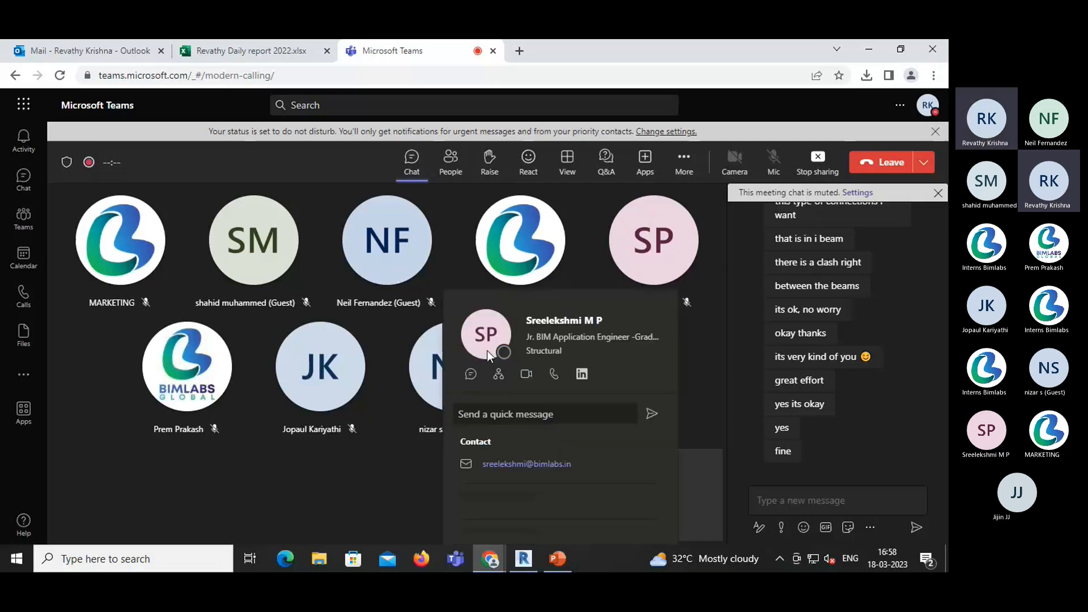
{"action": "left_click", "coordinate": [367, 481]}
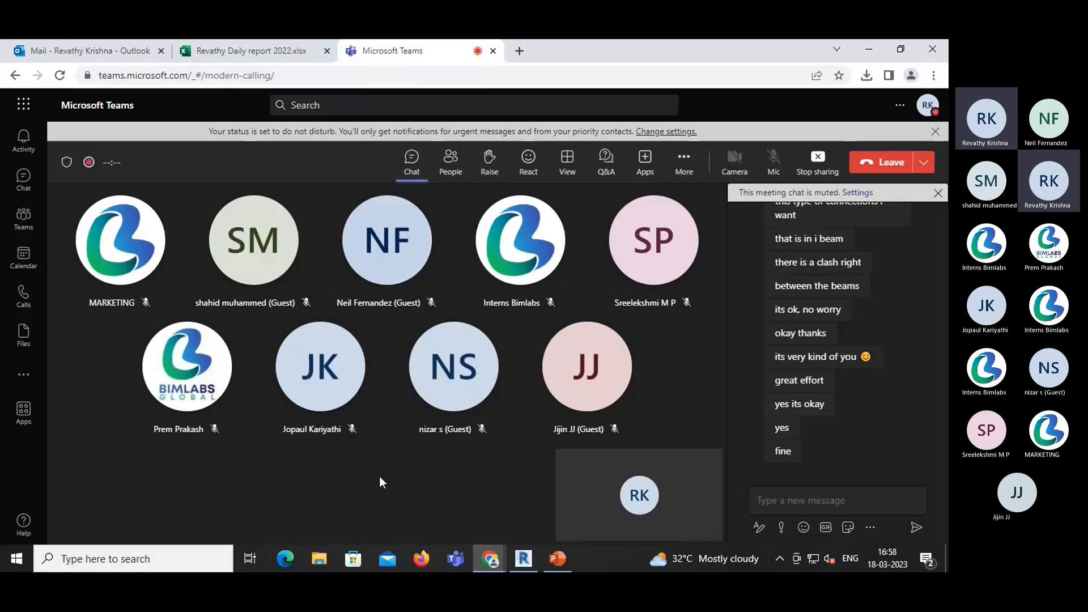
{"action": "left_click", "coordinate": [524, 560]}
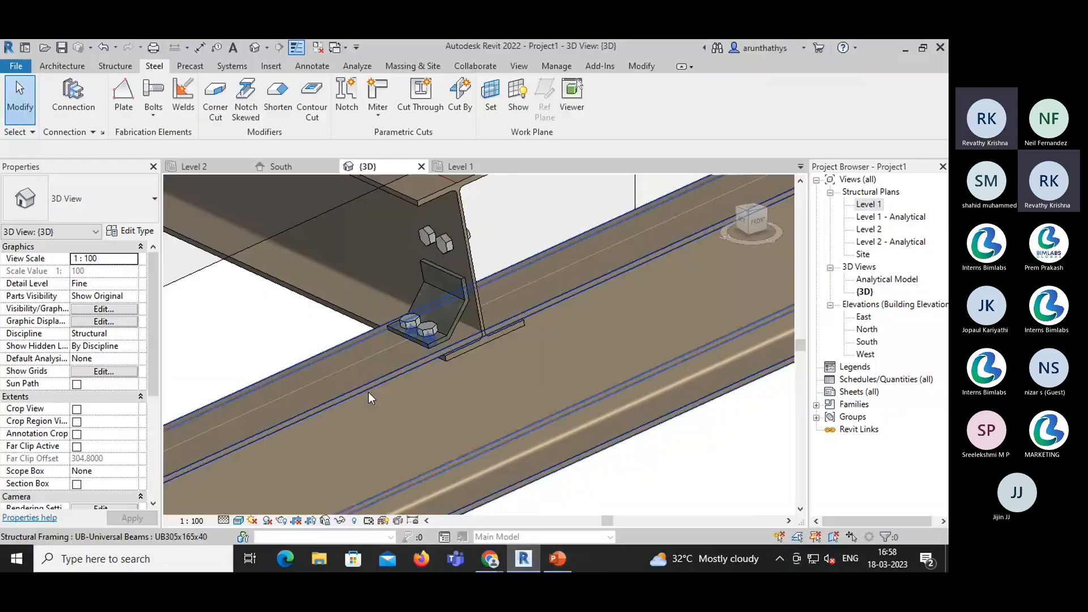
{"action": "scroll", "coordinate": [368, 392], "scroll_direction": "up", "scroll_amount": 2}
{"action": "scroll", "coordinate": [368, 392], "scroll_direction": "up", "scroll_amount": 2}
{"action": "scroll", "coordinate": [368, 392], "scroll_direction": "down", "scroll_amount": 4}
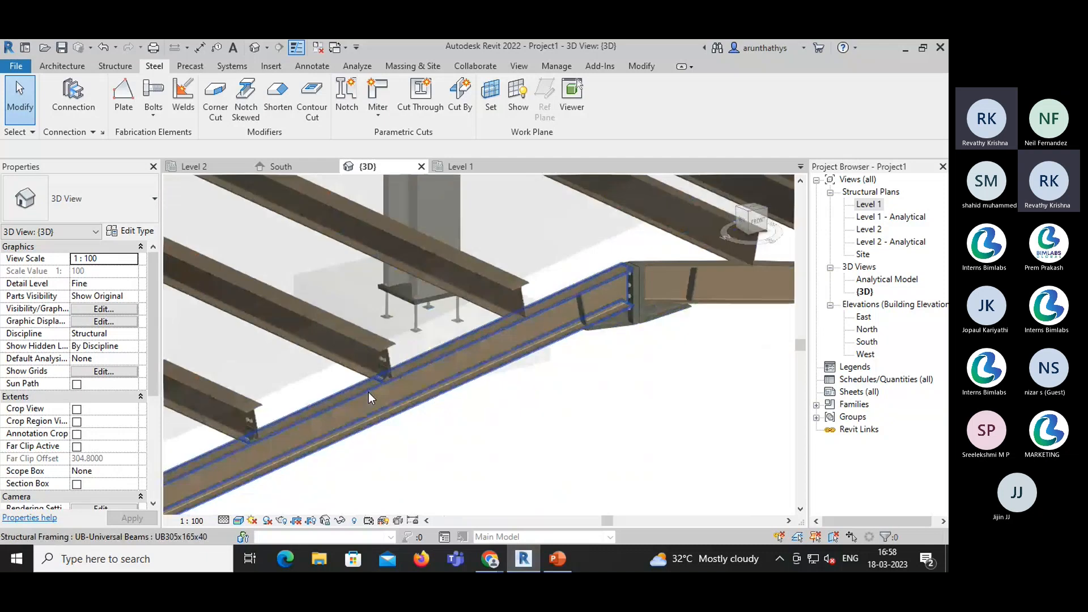
{"action": "scroll", "coordinate": [467, 427], "scroll_direction": "down", "scroll_amount": 3}
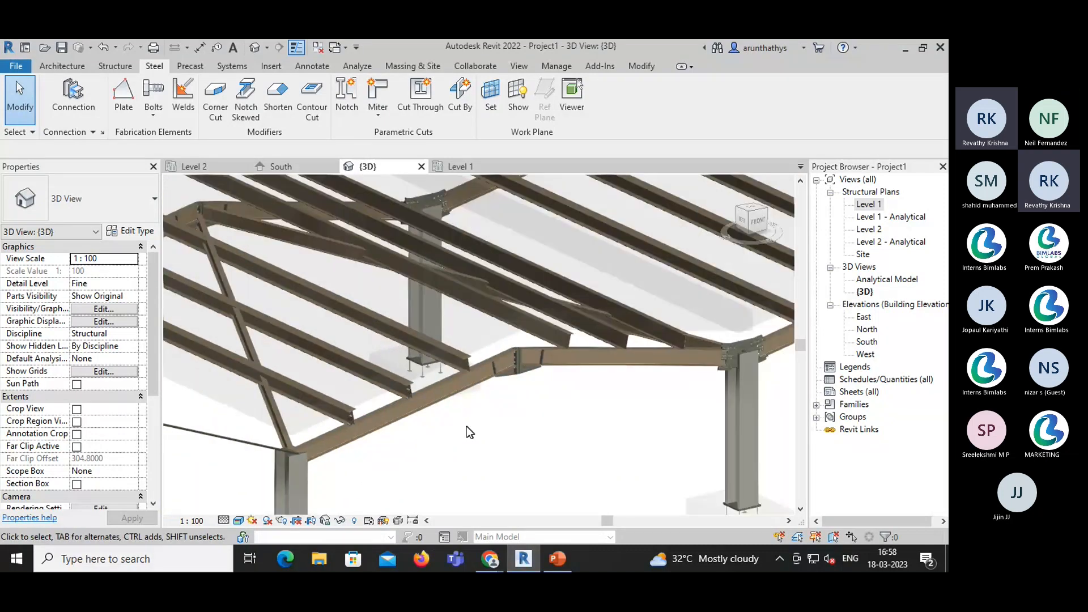
{"action": "middle_click_drag", "start_coordinate": [467, 426], "coordinate": [446, 423]}
{"action": "scroll", "coordinate": [447, 424], "scroll_direction": "down", "scroll_amount": 1}
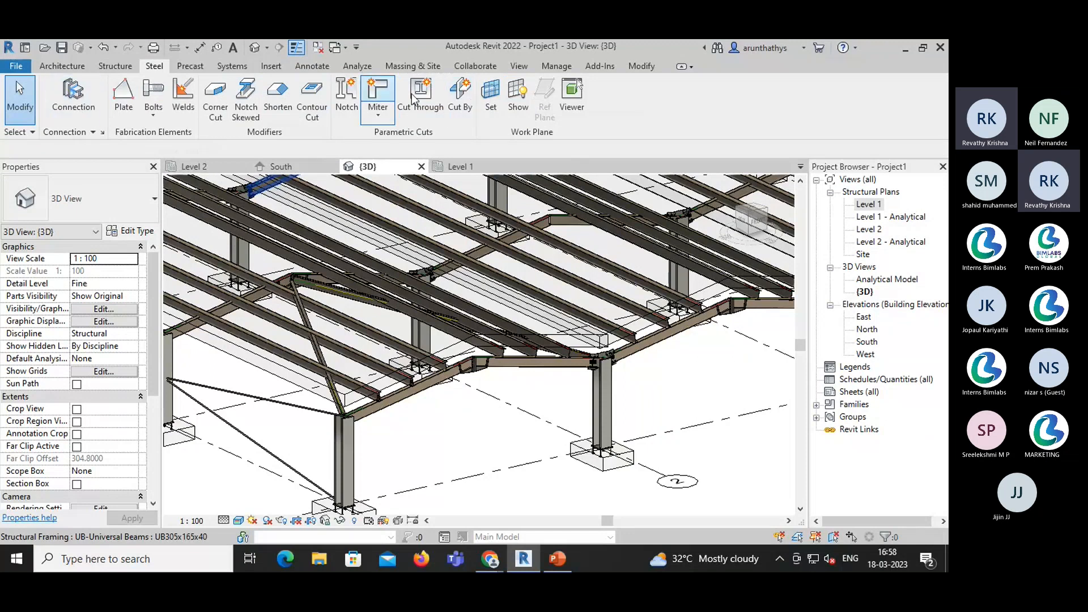
{"action": "left_click", "coordinate": [115, 66]}
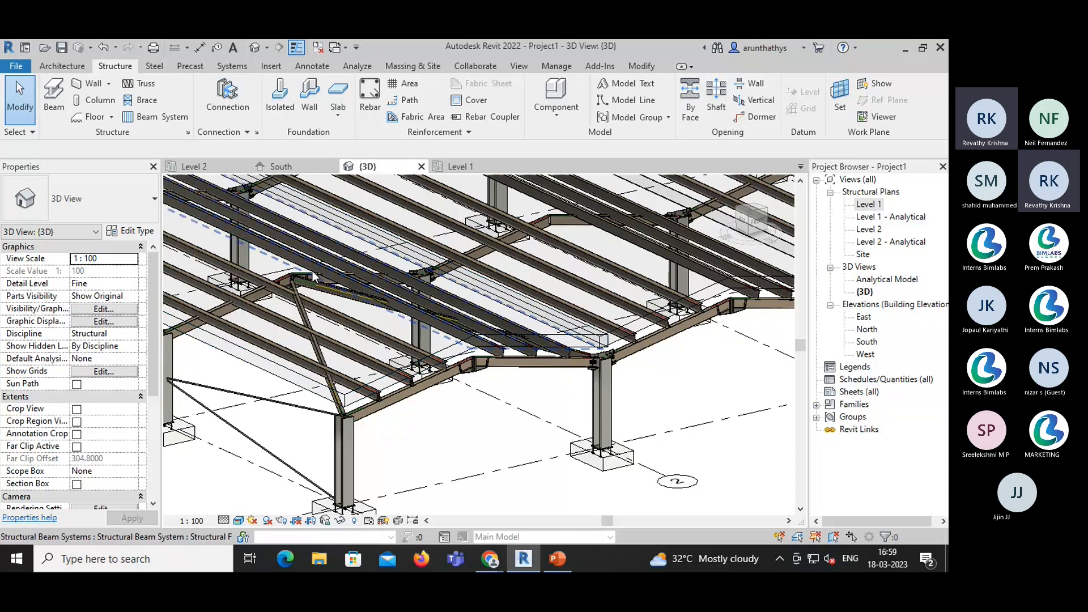
{"action": "scroll", "coordinate": [312, 271], "scroll_direction": "down", "scroll_amount": 3}
- Switch to the Teams meeting to read the new chat question about U bolt connections to the footings, and return to Revit
{"action": "mouse_move", "coordinate": [490, 559]}
{"action": "left_click", "coordinate": [423, 515]}
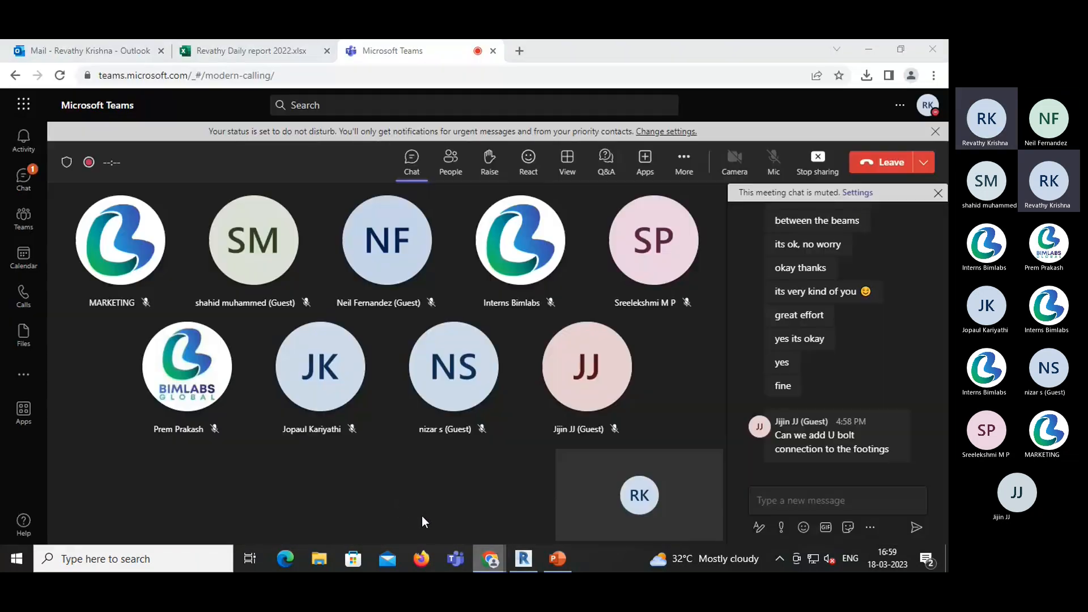
{"action": "mouse_move", "coordinate": [802, 433]}
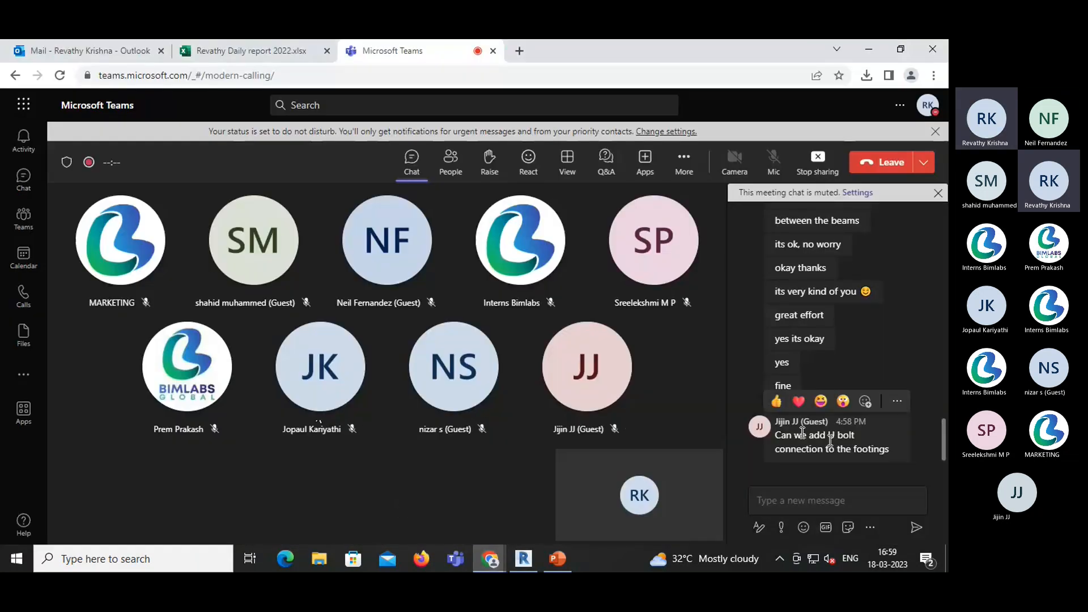
{"action": "left_click", "coordinate": [523, 559]}
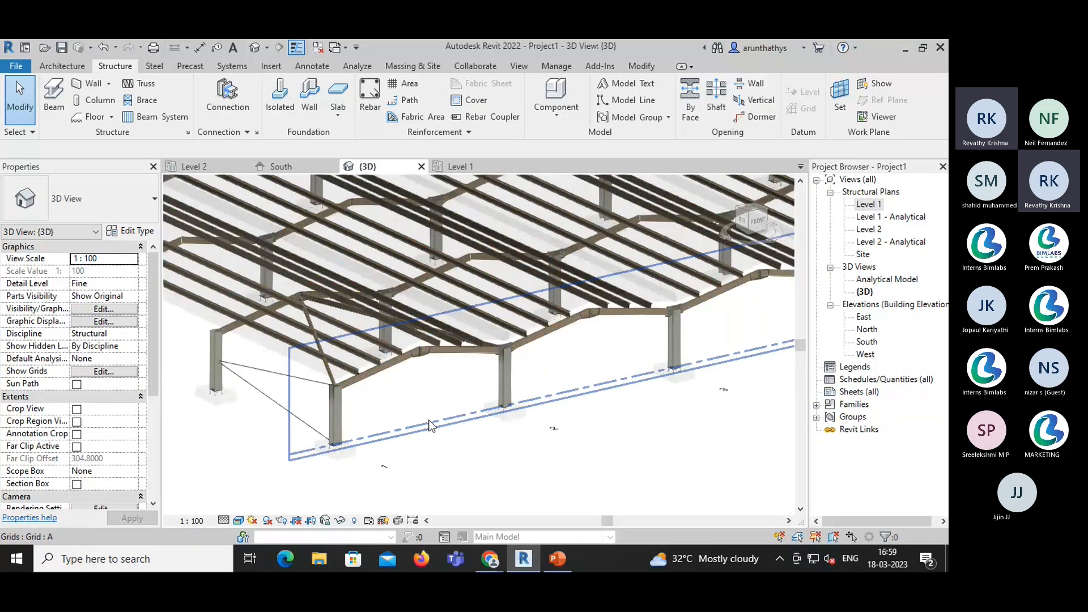
- Duplicate the base plate connection type at the front column near grid 2 as BS and open its connection parameters for editing
{"action": "scroll", "coordinate": [429, 425], "scroll_direction": "up", "scroll_amount": 10}
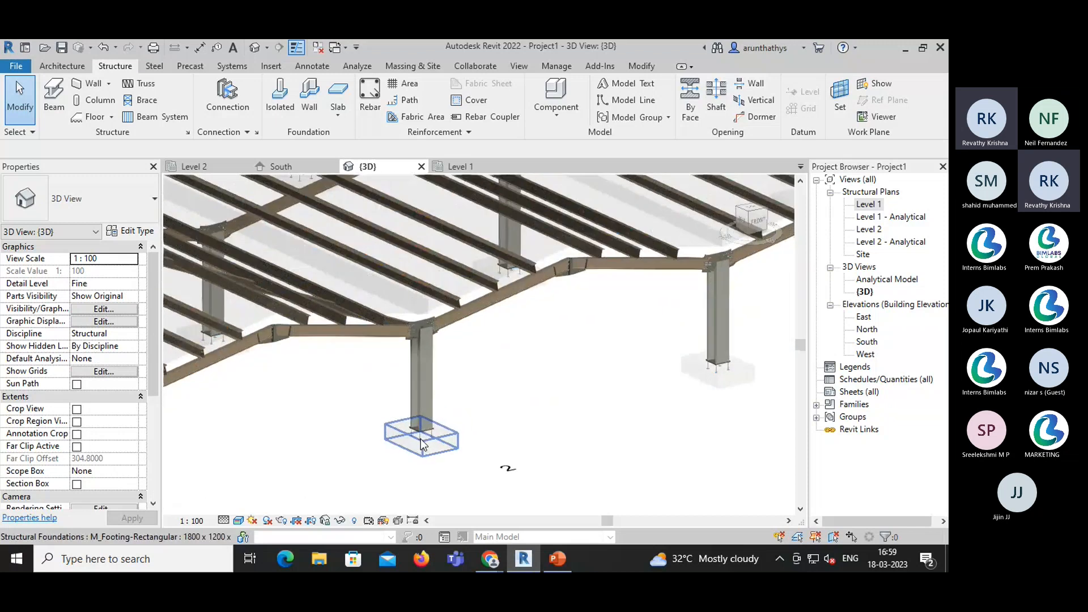
{"action": "scroll", "coordinate": [421, 438], "scroll_direction": "up", "scroll_amount": 4}
{"action": "left_click", "coordinate": [421, 438]}
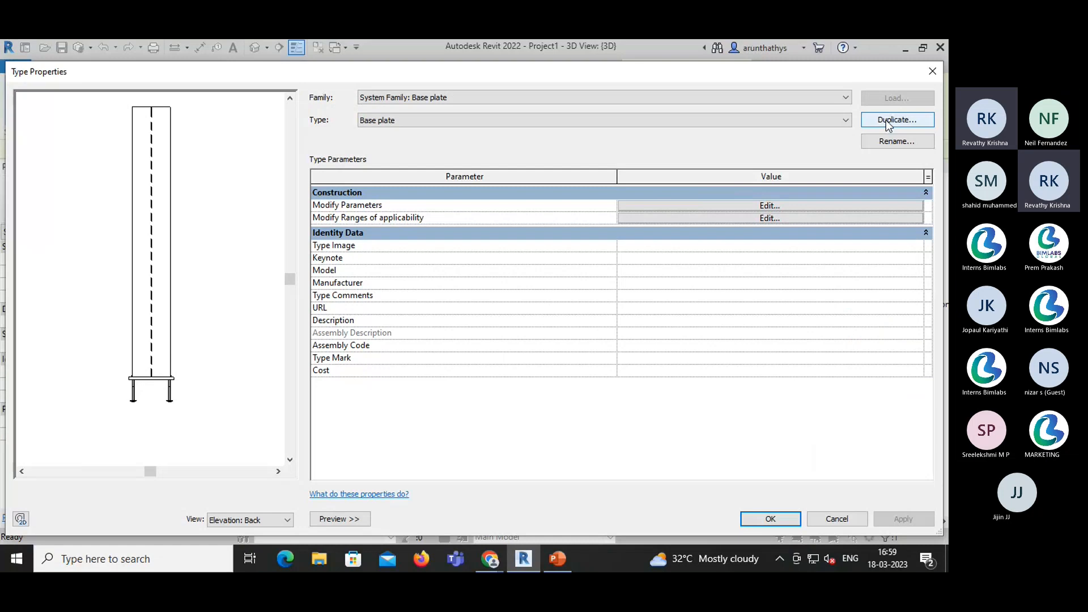
{"action": "left_click", "coordinate": [888, 125]}
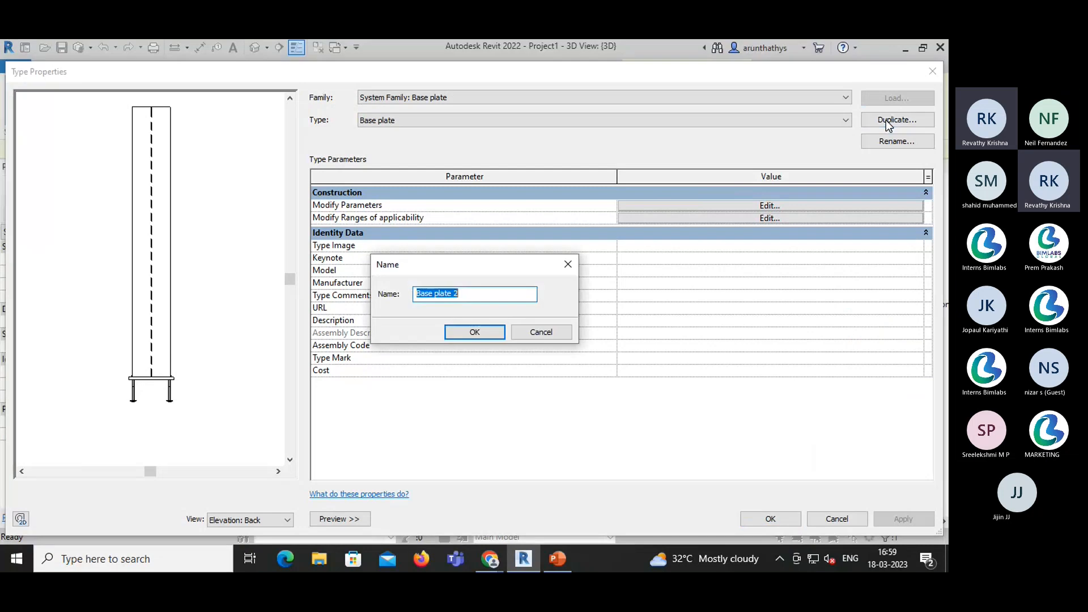
{"action": "type", "text": "BS"}
{"action": "left_click", "coordinate": [483, 333]}
{"action": "left_click", "coordinate": [801, 205]}
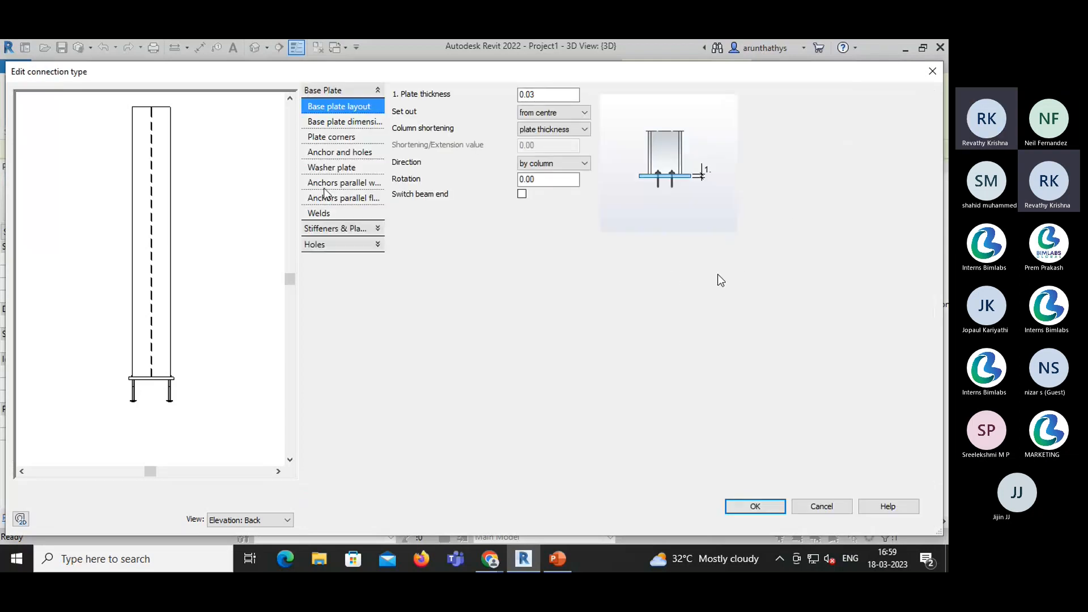
- Open the base plate's anchor and hole settings and look through the available anchor types
{"action": "left_click", "coordinate": [330, 155]}
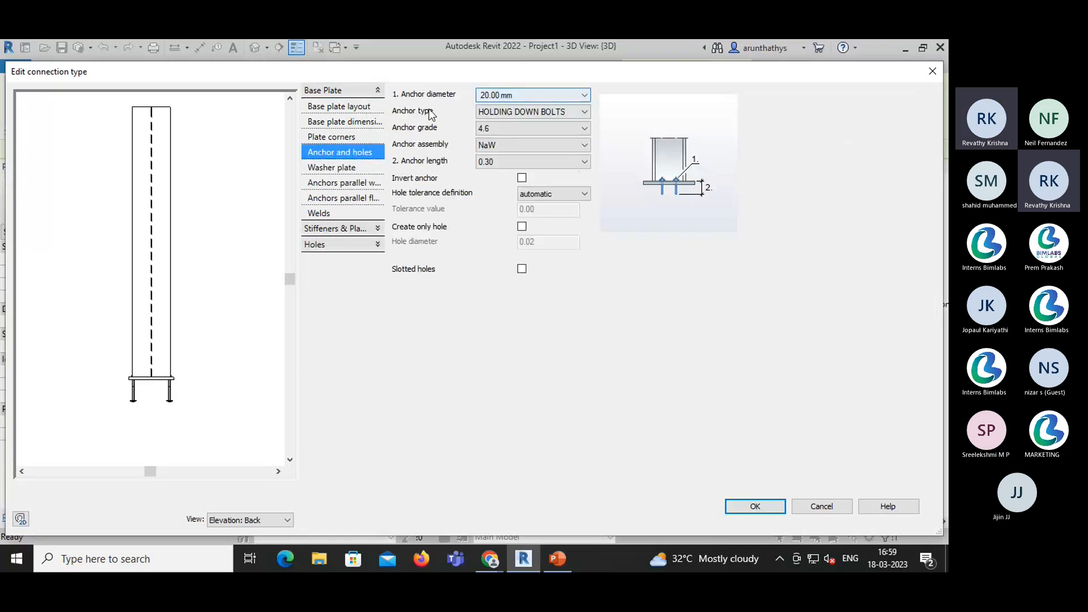
{"action": "left_click", "coordinate": [515, 116]}
{"action": "scroll", "coordinate": [527, 339], "scroll_direction": "down", "scroll_amount": 1}
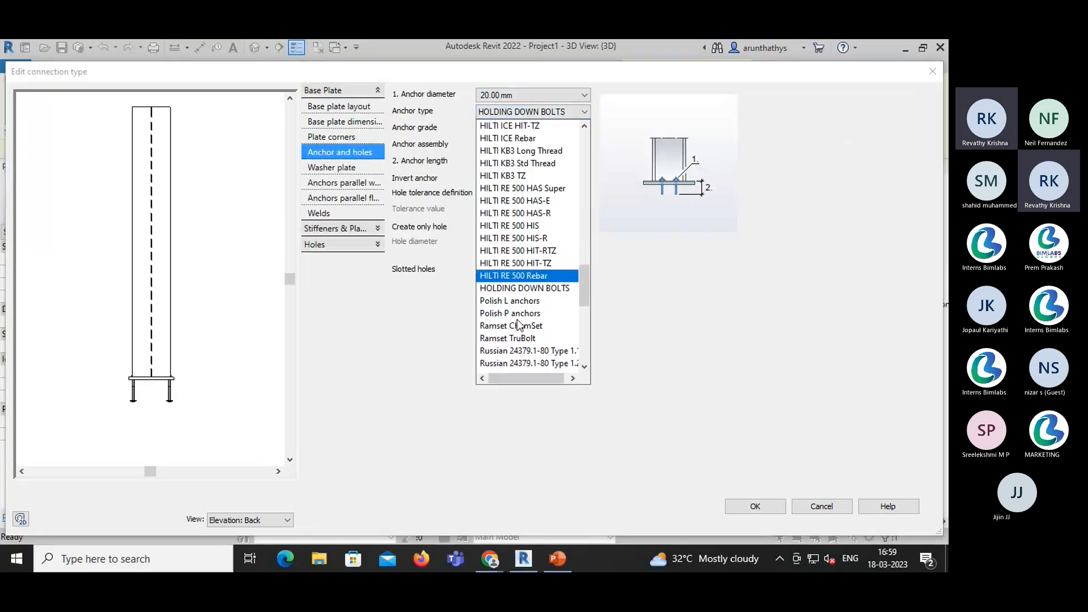
{"action": "scroll", "coordinate": [528, 339], "scroll_direction": "down", "scroll_amount": 4}
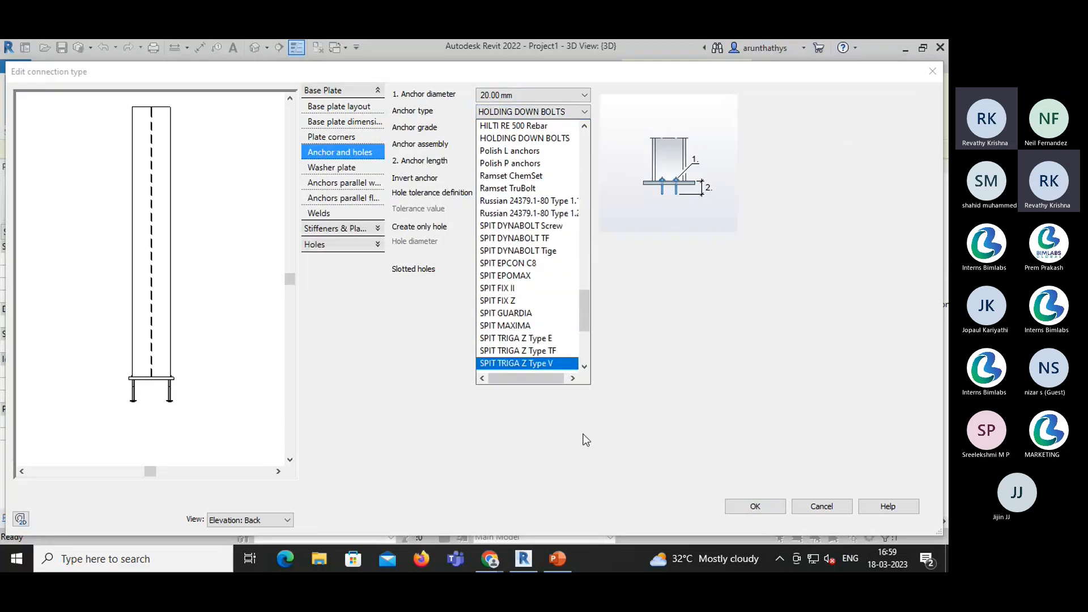
- Reread the U bolt question in the Teams meeting chat and go back to the connection settings in Revit
{"action": "left_click", "coordinate": [491, 560]}
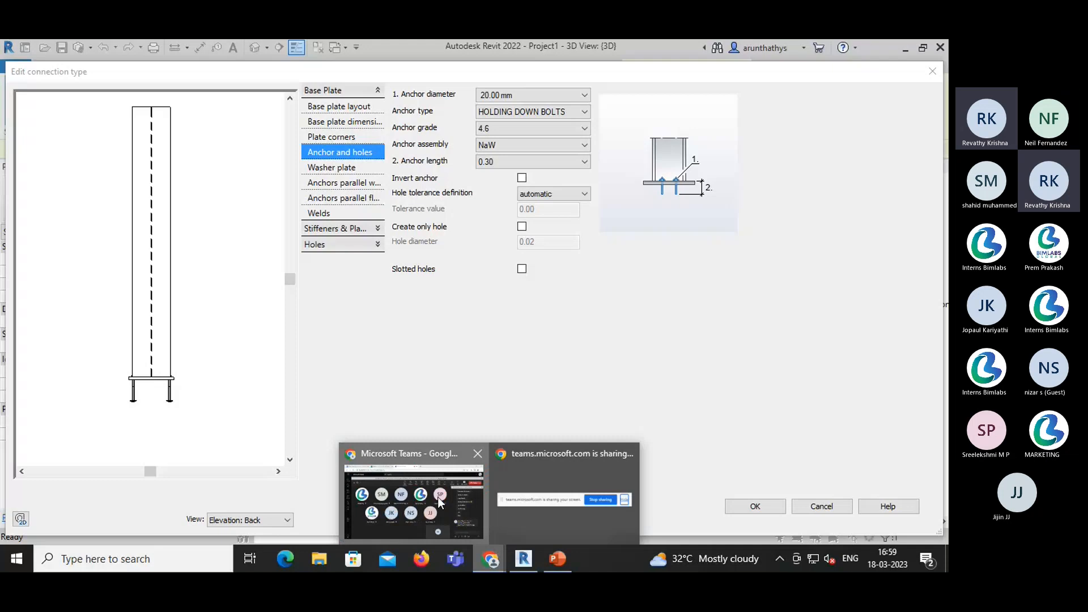
{"action": "left_click", "coordinate": [440, 503]}
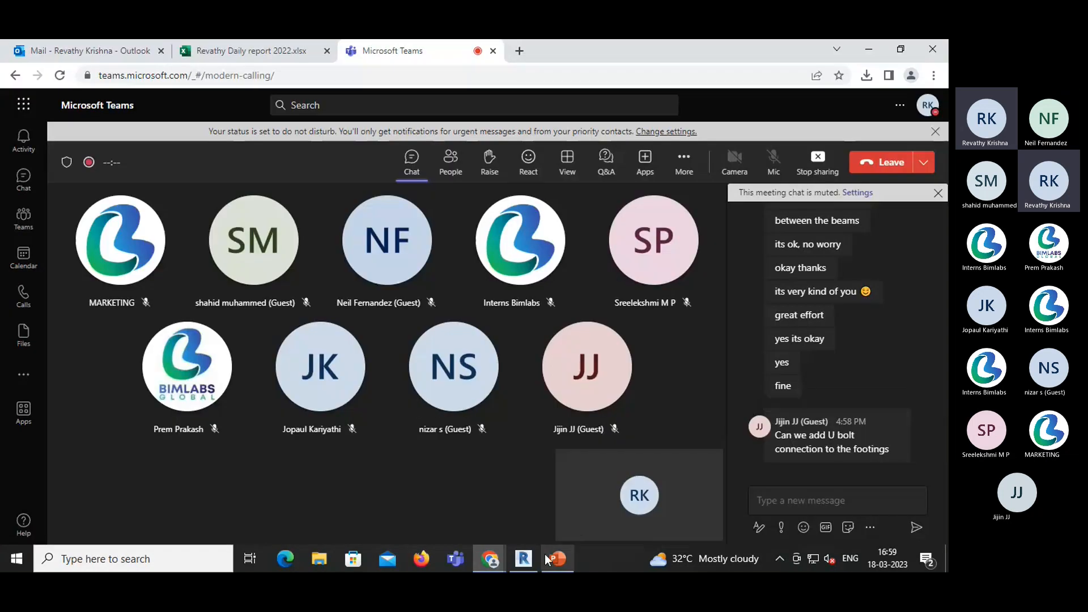
{"action": "left_click", "coordinate": [524, 560]}
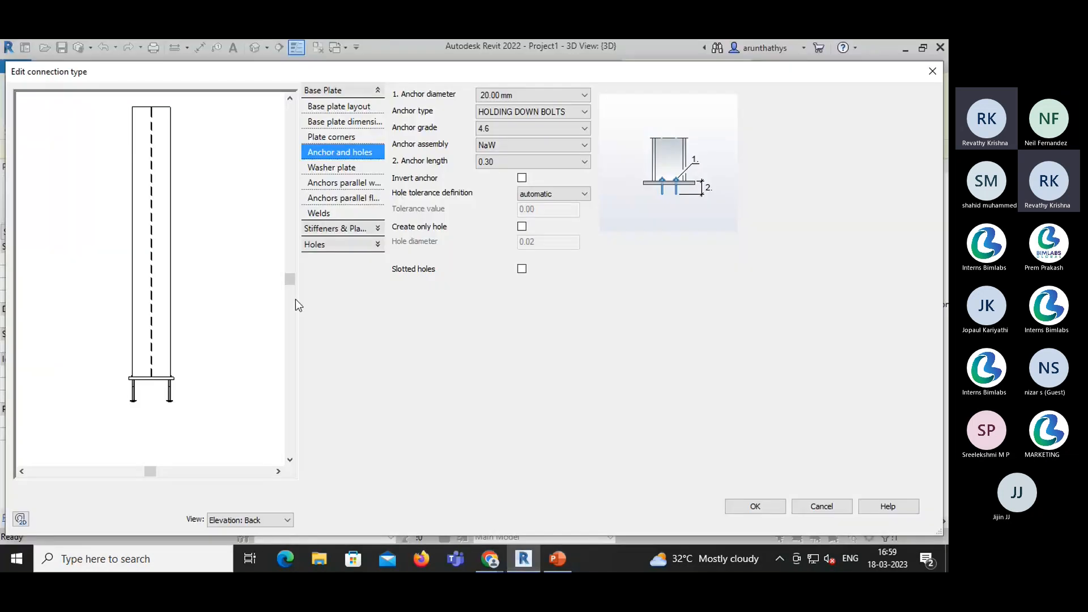
- Search the available anchor types for a U bolt option and set the base plate's anchor type to US Headed Anchors
{"action": "left_click", "coordinate": [510, 112]}
{"action": "scroll", "coordinate": [511, 290], "scroll_direction": "down", "scroll_amount": 4}
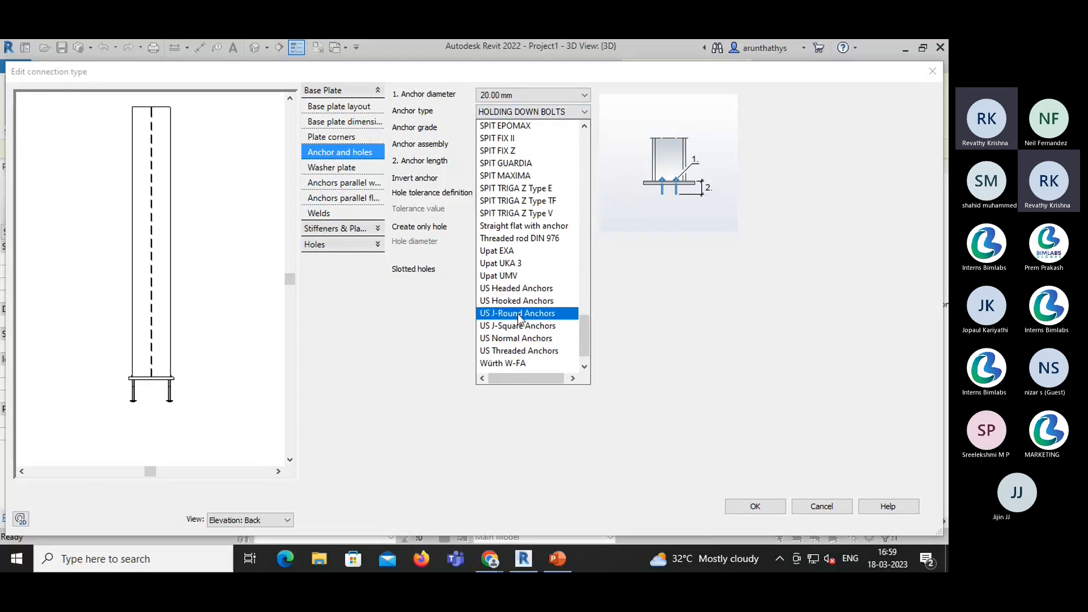
{"action": "scroll", "coordinate": [520, 330], "scroll_direction": "down", "scroll_amount": 1}
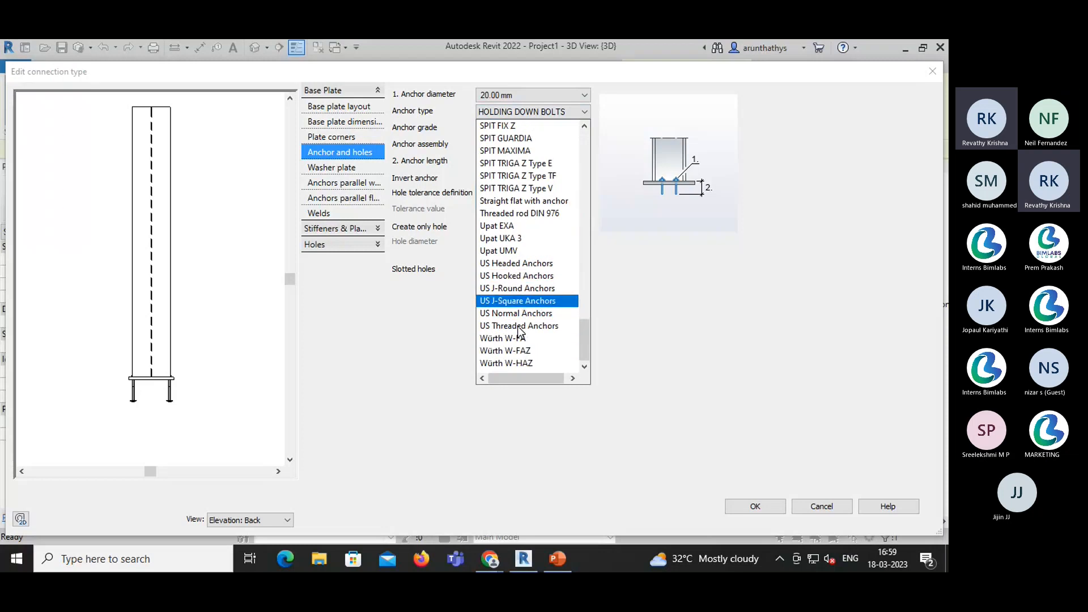
{"action": "scroll", "coordinate": [520, 330], "scroll_direction": "up", "scroll_amount": 5}
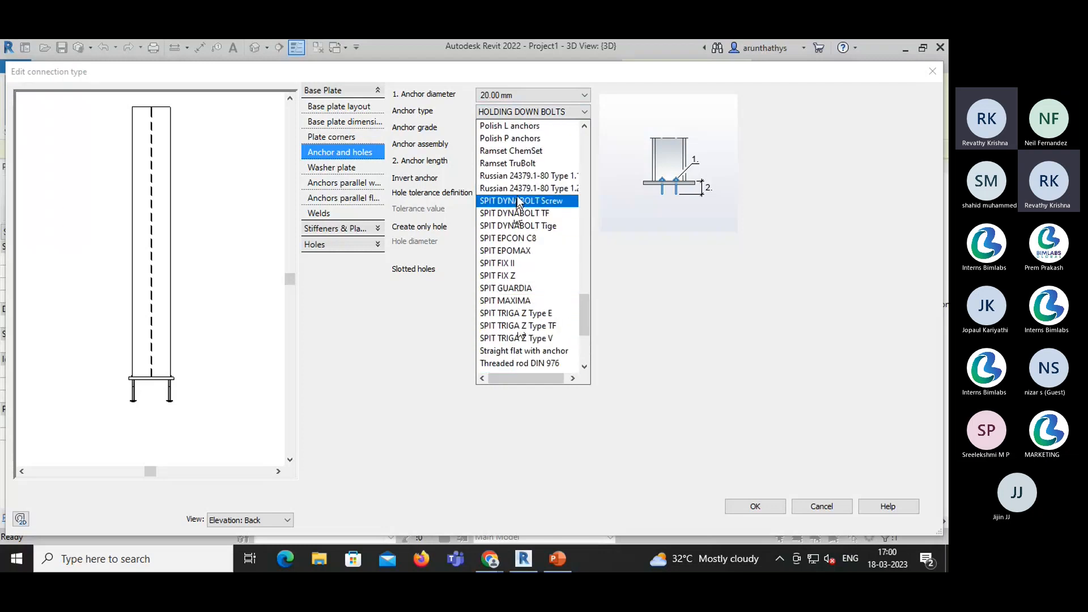
{"action": "scroll", "coordinate": [519, 201], "scroll_direction": "up", "scroll_amount": 1}
{"action": "scroll", "coordinate": [519, 200], "scroll_direction": "up", "scroll_amount": 1}
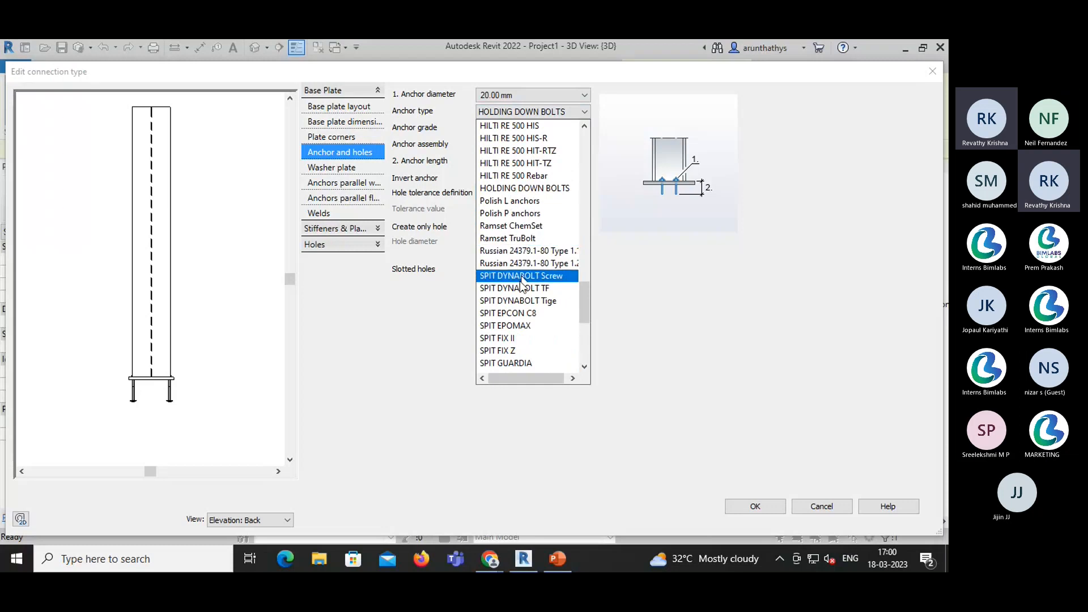
{"action": "scroll", "coordinate": [517, 303], "scroll_direction": "up", "scroll_amount": 3}
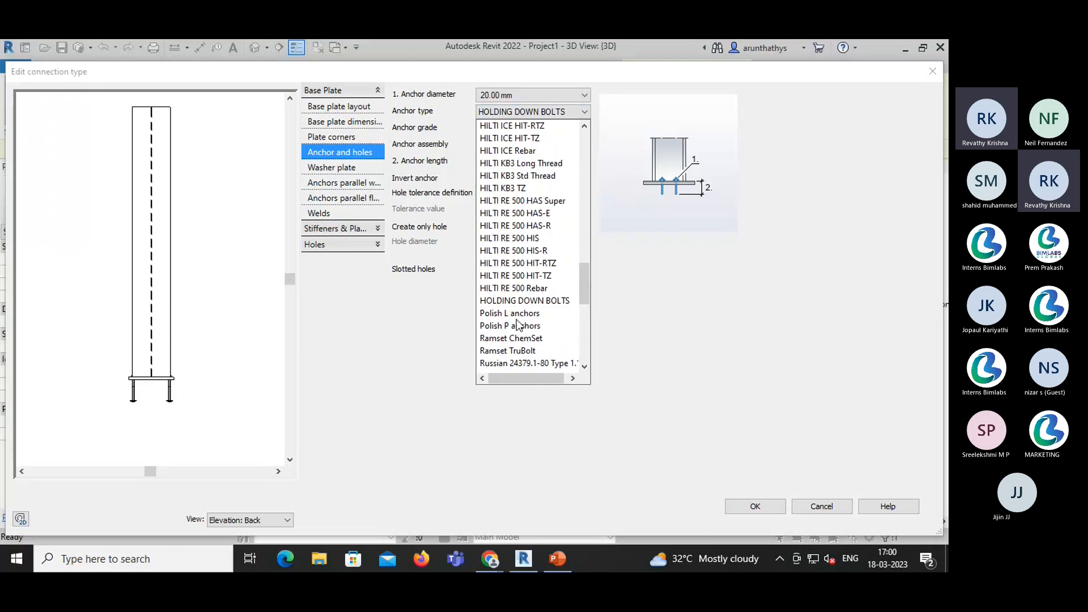
{"action": "scroll", "coordinate": [516, 292], "scroll_direction": "up", "scroll_amount": 4}
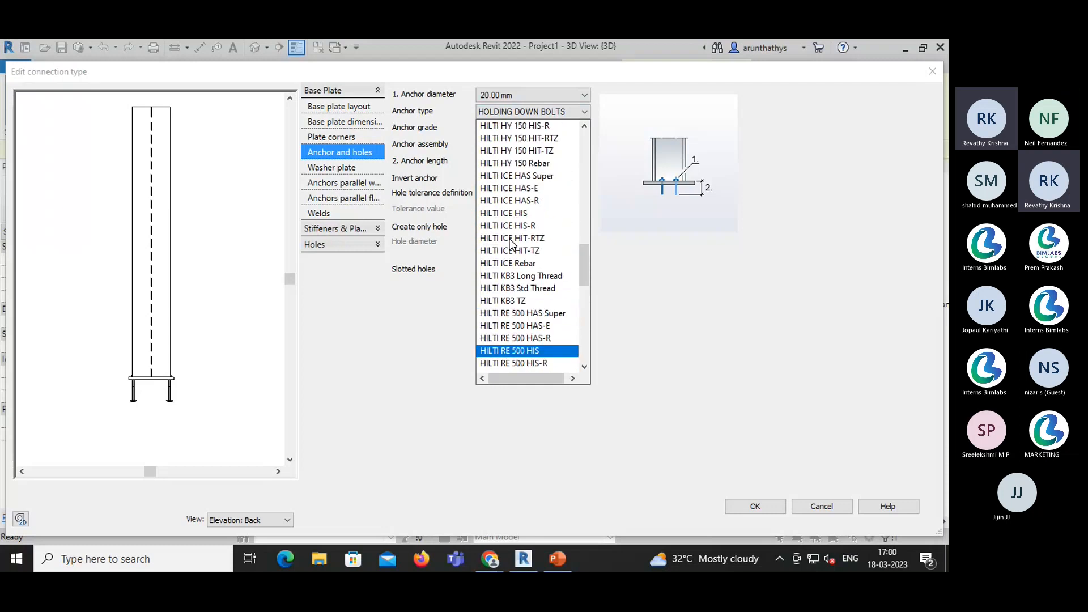
{"action": "scroll", "coordinate": [512, 245], "scroll_direction": "up", "scroll_amount": 12}
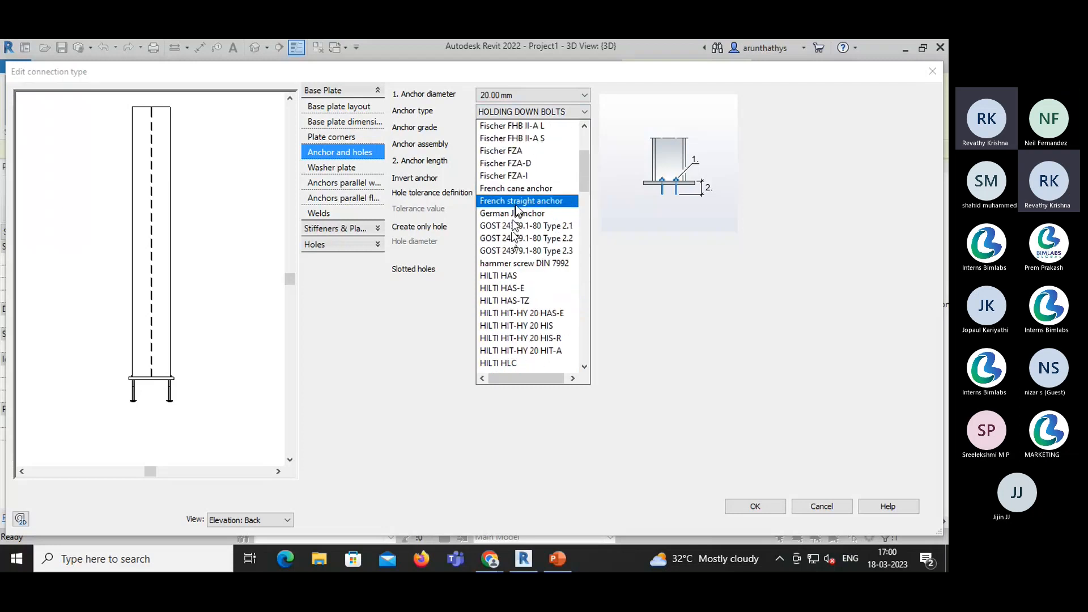
{"action": "scroll", "coordinate": [518, 213], "scroll_direction": "up", "scroll_amount": 3}
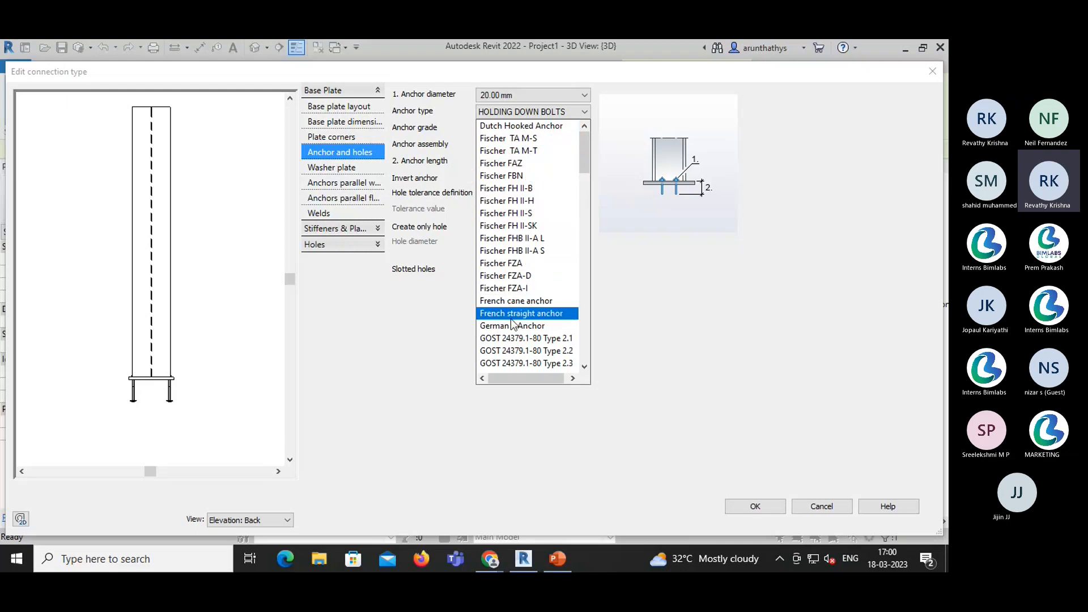
{"action": "scroll", "coordinate": [523, 326], "scroll_direction": "down", "scroll_amount": 1}
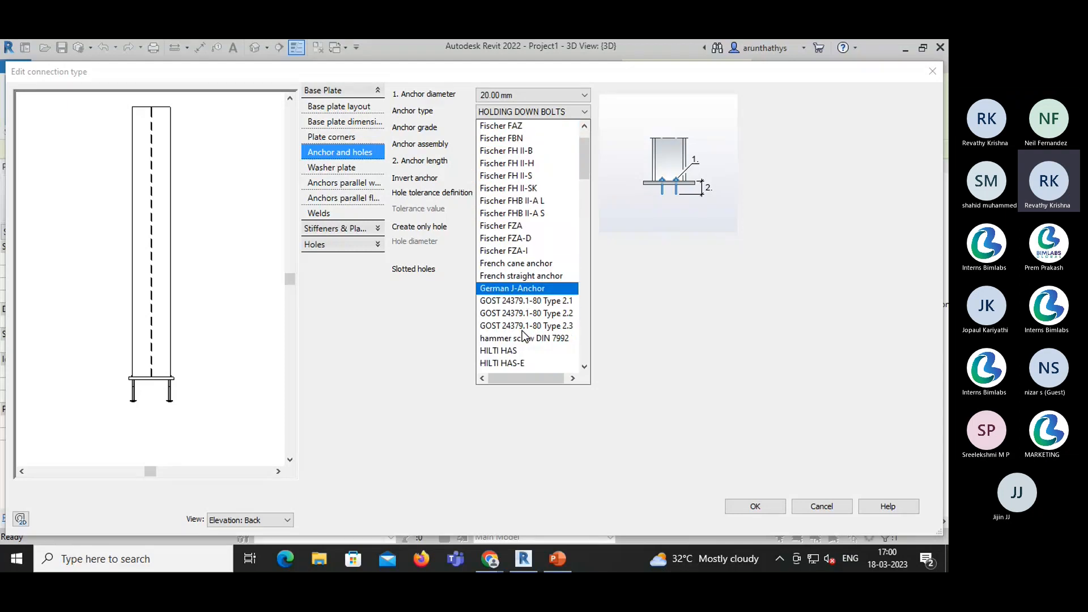
{"action": "scroll", "coordinate": [533, 309], "scroll_direction": "down", "scroll_amount": 2}
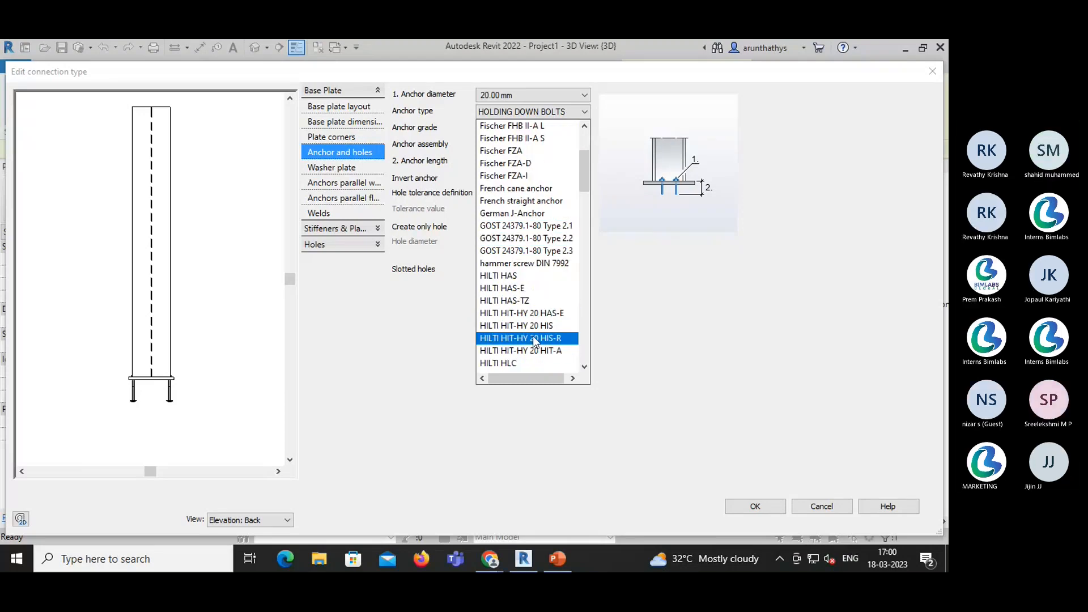
{"action": "scroll", "coordinate": [510, 327], "scroll_direction": "down", "scroll_amount": 6}
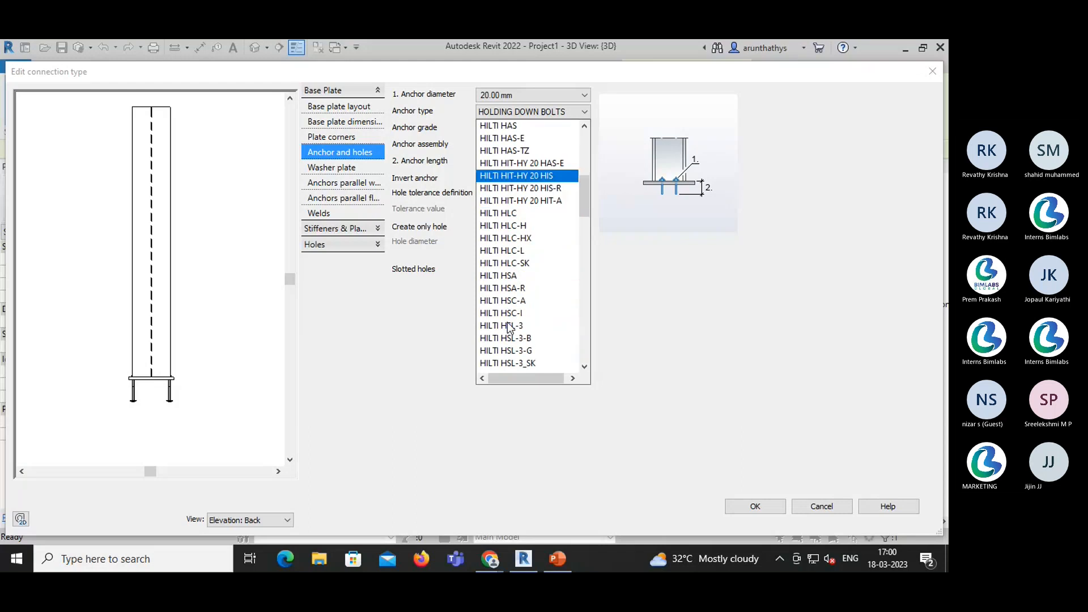
{"action": "scroll", "coordinate": [509, 327], "scroll_direction": "down", "scroll_amount": 5}
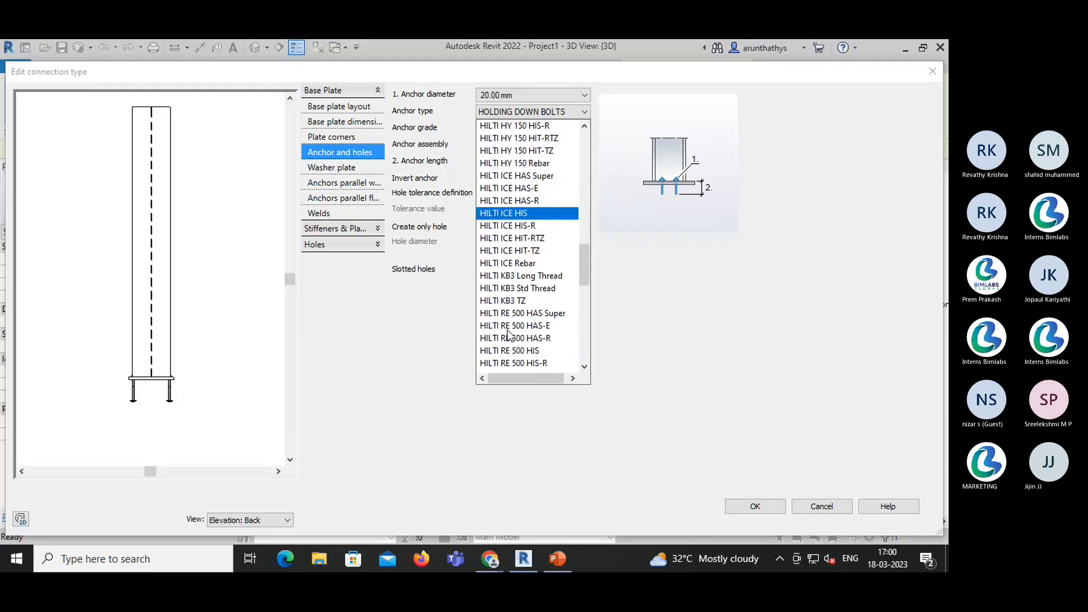
{"action": "scroll", "coordinate": [509, 334], "scroll_direction": "down", "scroll_amount": 4}
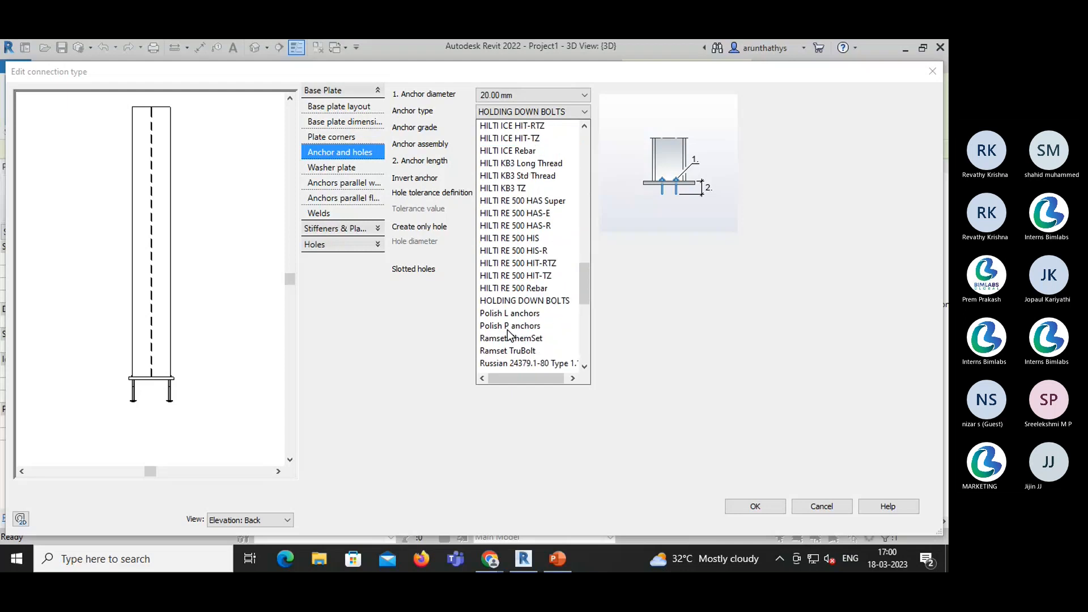
{"action": "scroll", "coordinate": [529, 339], "scroll_direction": "down", "scroll_amount": 4}
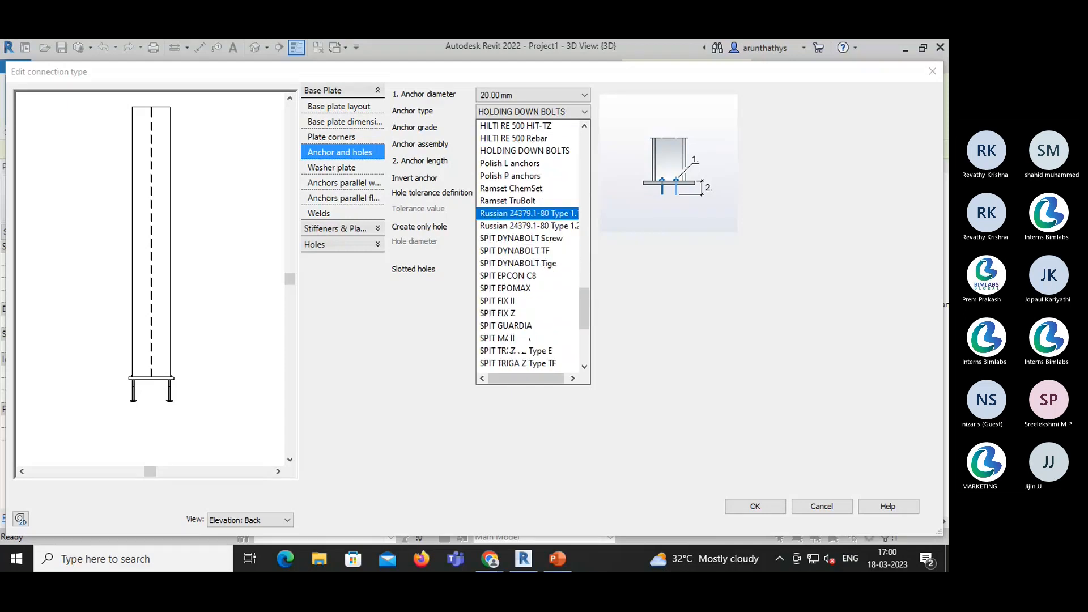
{"action": "scroll", "coordinate": [529, 338], "scroll_direction": "down", "scroll_amount": 1}
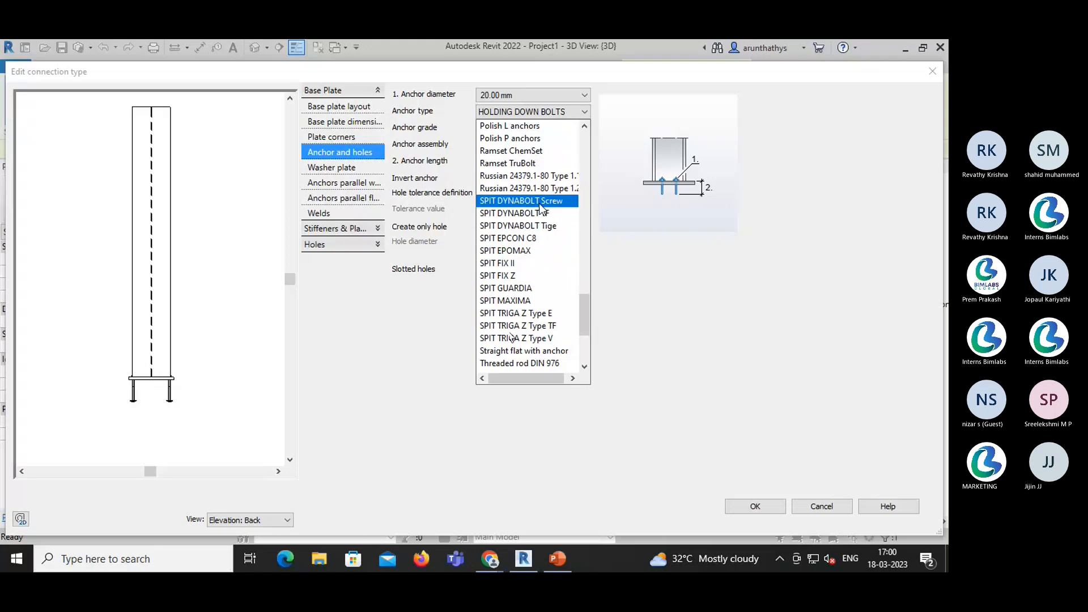
{"action": "scroll", "coordinate": [522, 328], "scroll_direction": "down", "scroll_amount": 1}
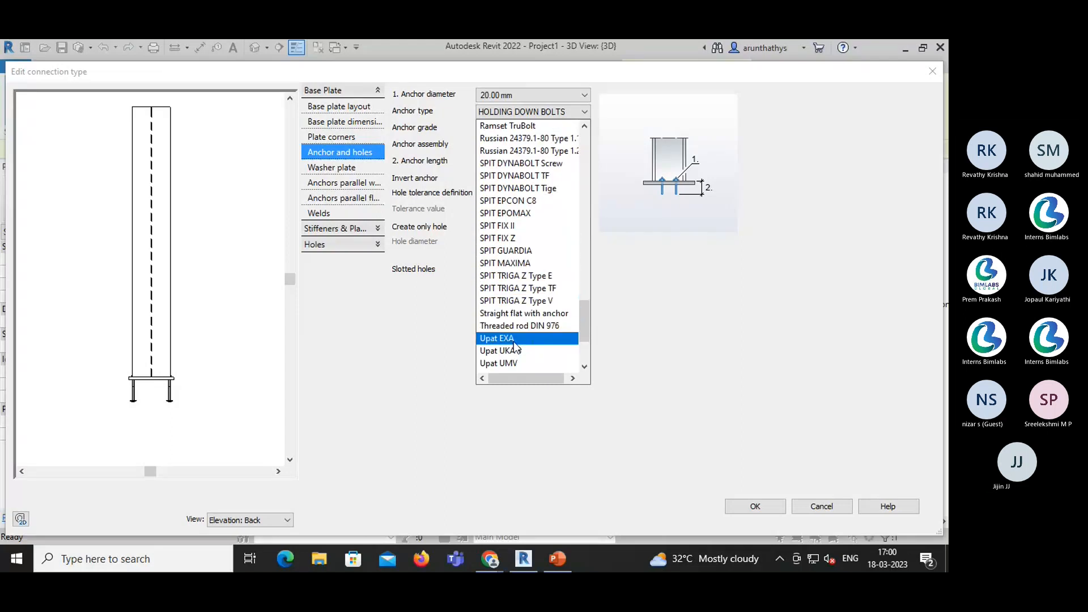
{"action": "scroll", "coordinate": [514, 341], "scroll_direction": "down", "scroll_amount": 1}
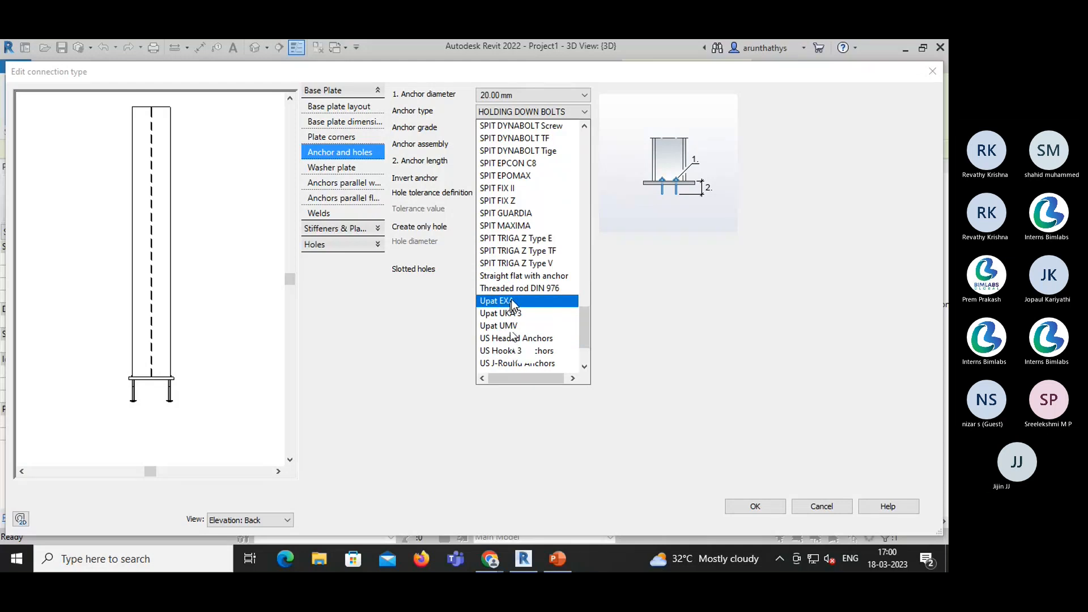
{"action": "left_click", "coordinate": [514, 339]}
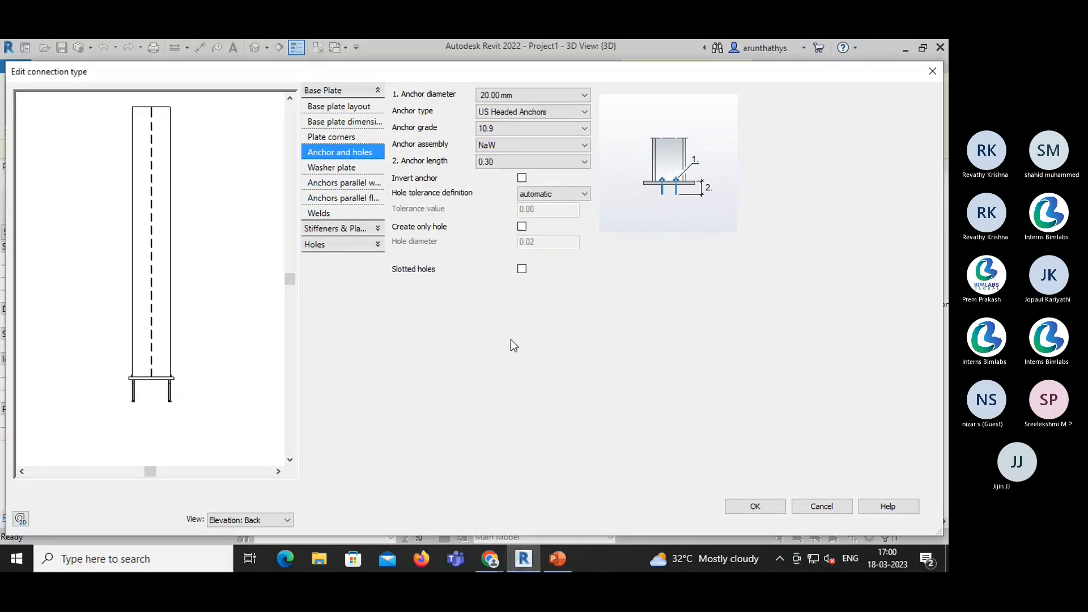
- Try US J-Square Anchors as the base plate's anchor type, and close the BS type settings without applying the change
{"action": "left_click", "coordinate": [511, 115]}
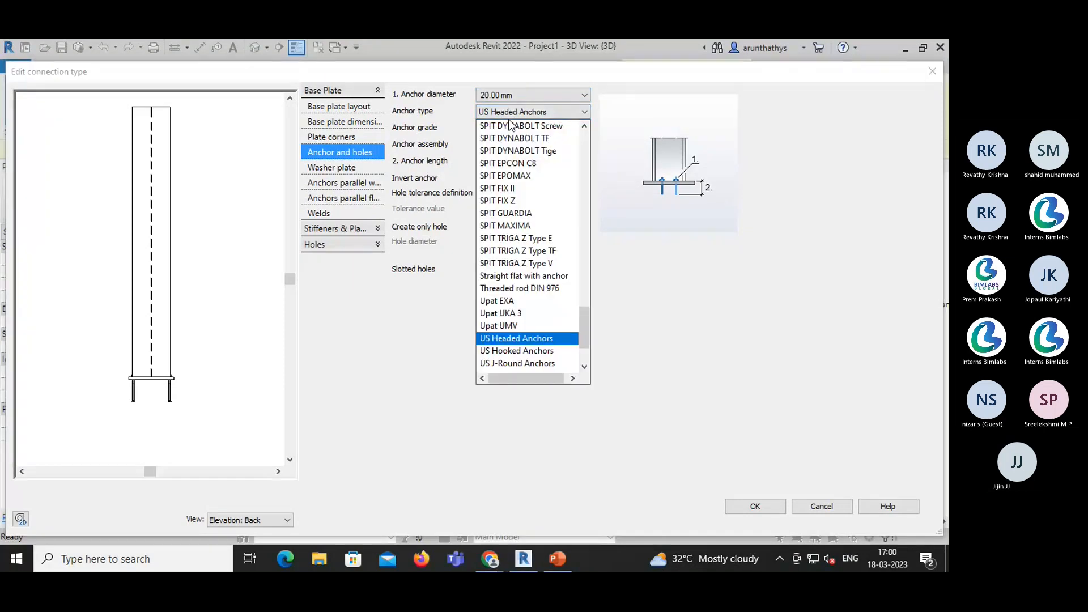
{"action": "scroll", "coordinate": [507, 340], "scroll_direction": "down", "scroll_amount": 2}
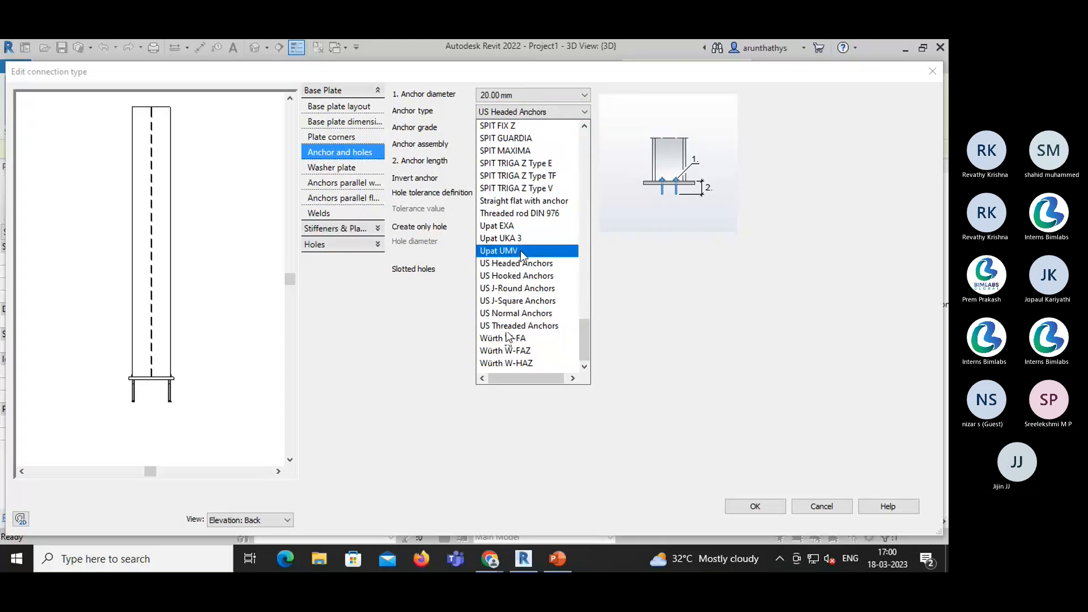
{"action": "left_click", "coordinate": [525, 301]}
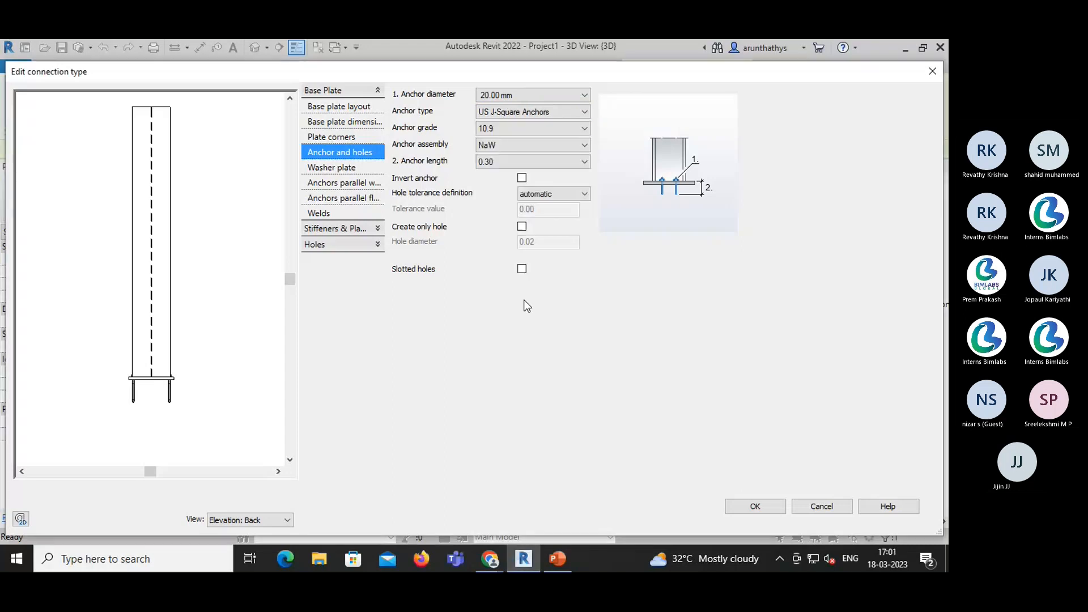
{"action": "left_click", "coordinate": [517, 113]}
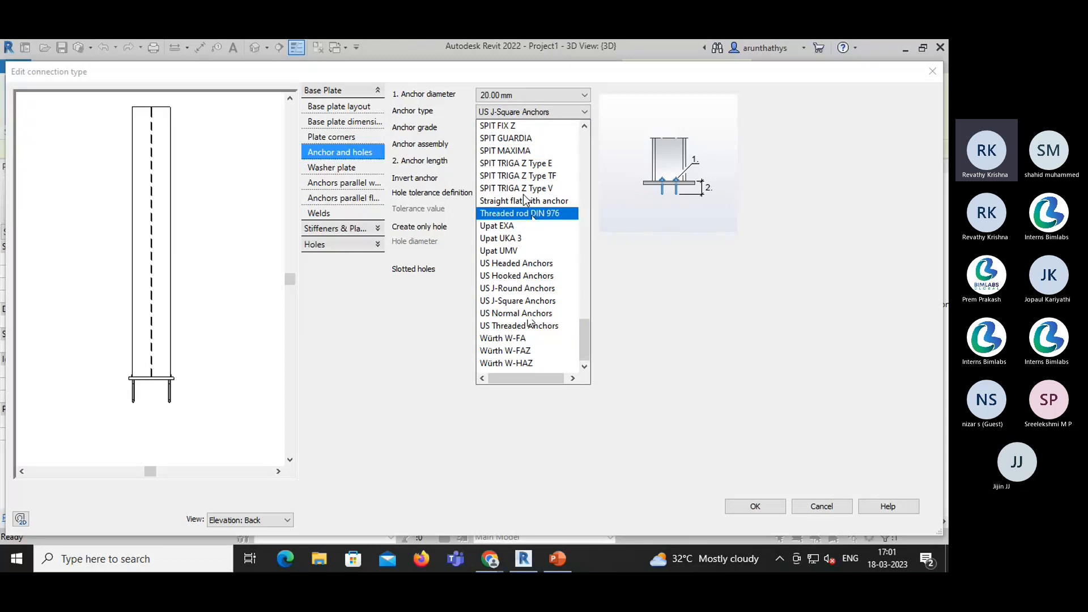
{"action": "left_click", "coordinate": [715, 316]}
{"action": "left_click", "coordinate": [927, 75]}
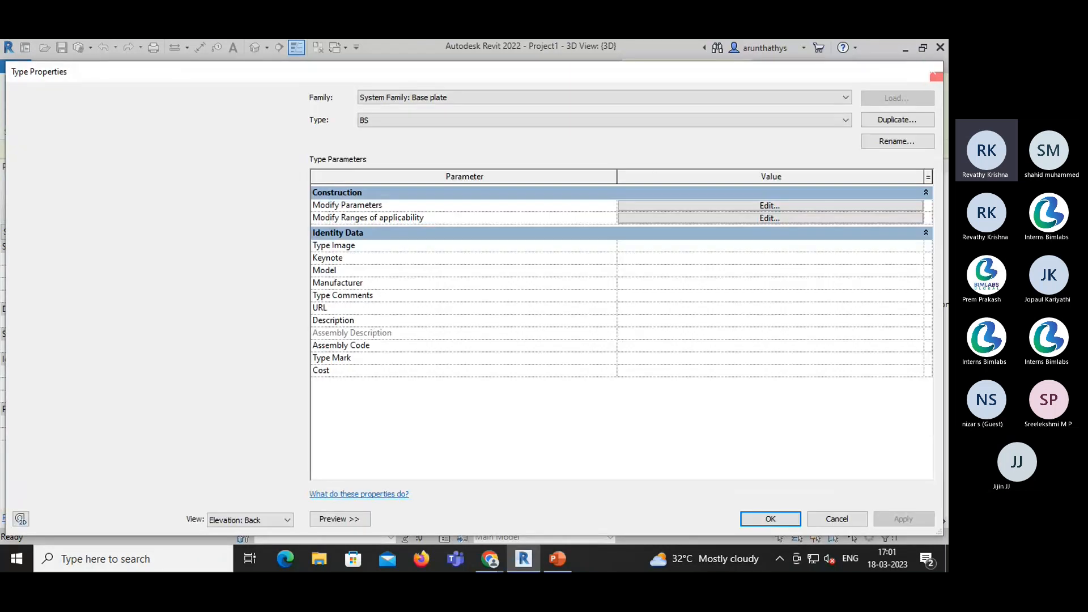
{"action": "left_click", "coordinate": [930, 71]}
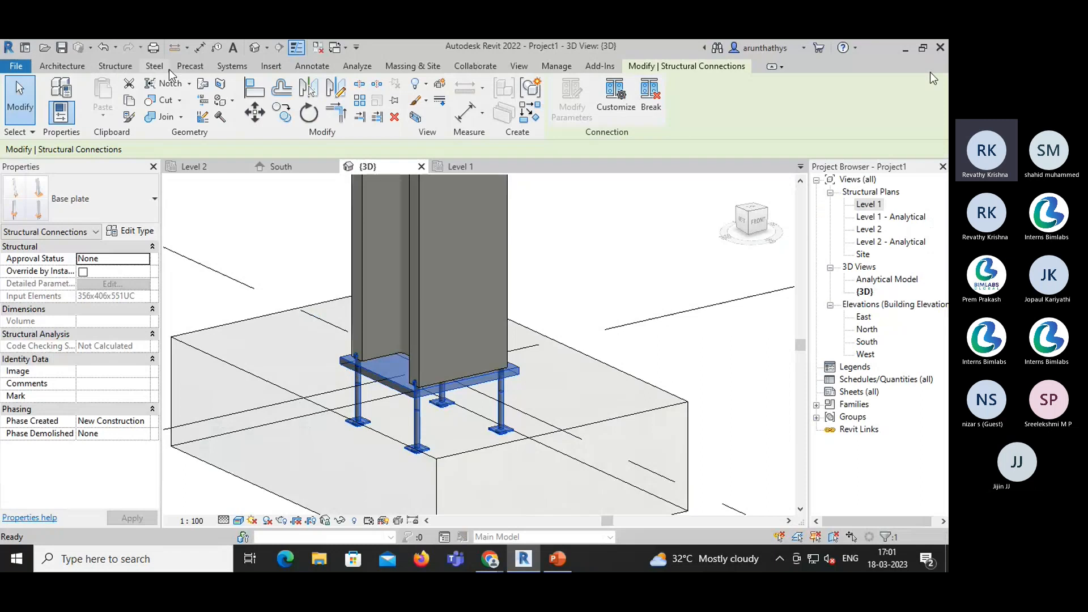
- Look at the steel bolt fabrication tools for the separate Anchors option
{"action": "left_click", "coordinate": [158, 67]}
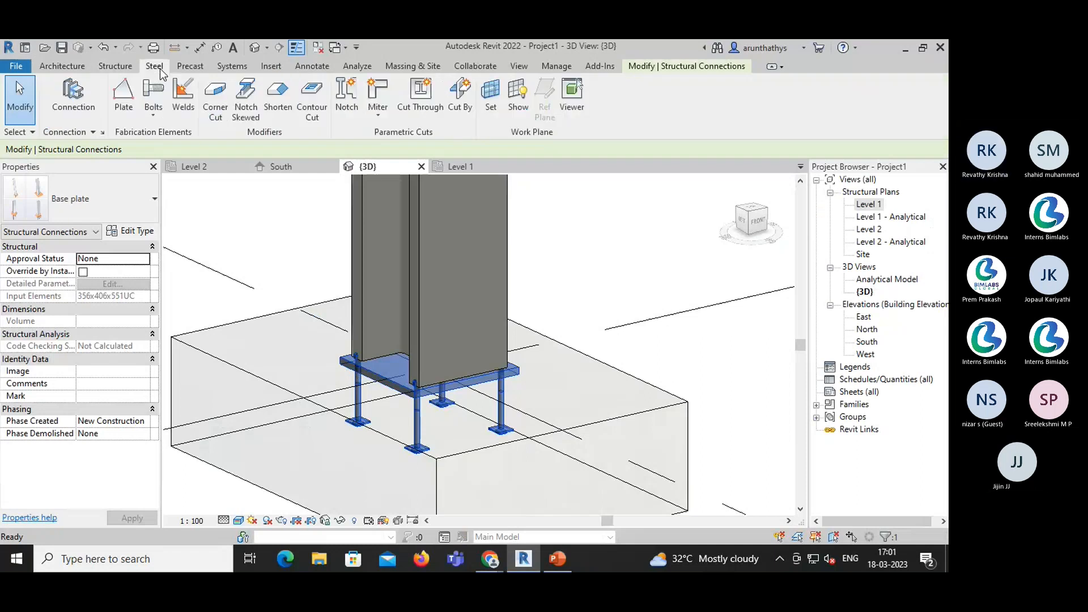
{"action": "left_click", "coordinate": [153, 116]}
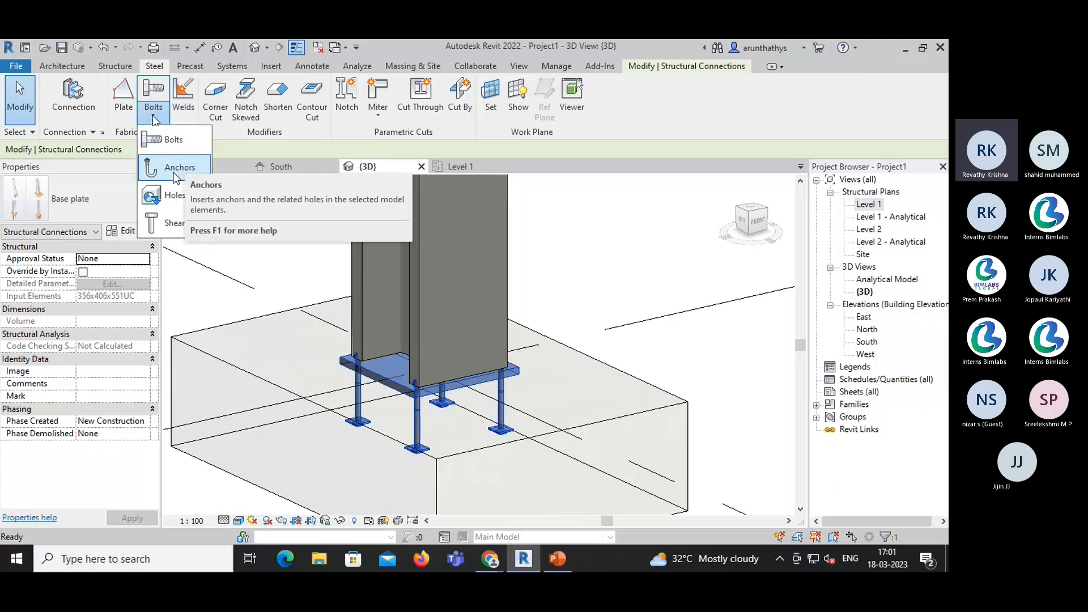
{"action": "left_click", "coordinate": [576, 276]}
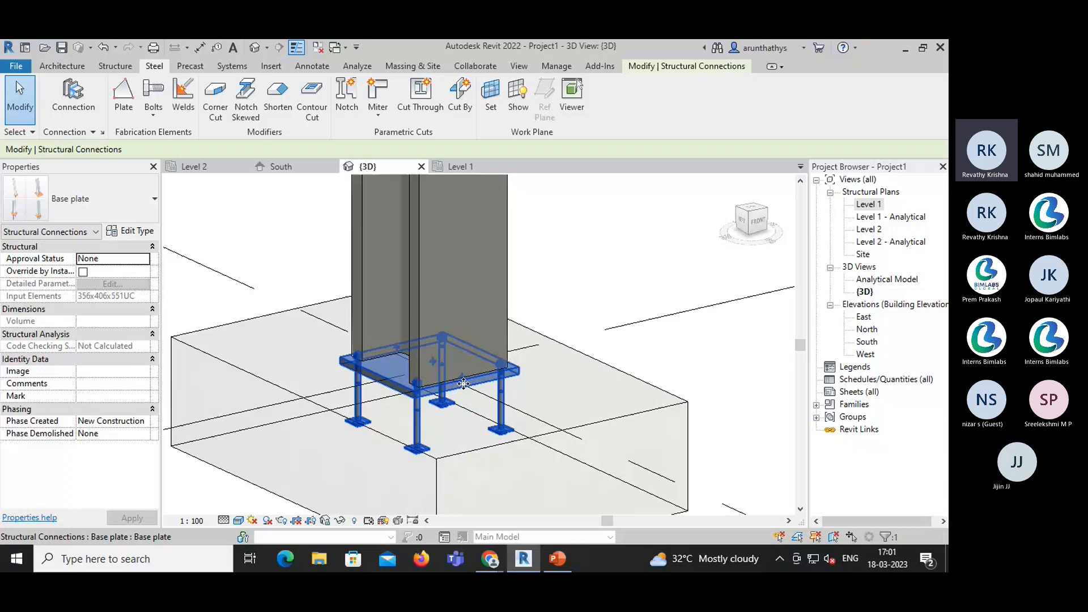
- Read the roof truss question in the Teams meeting chat and return to Revit to view the roof framing
{"action": "mouse_move", "coordinate": [489, 559]}
{"action": "left_click", "coordinate": [442, 513]}
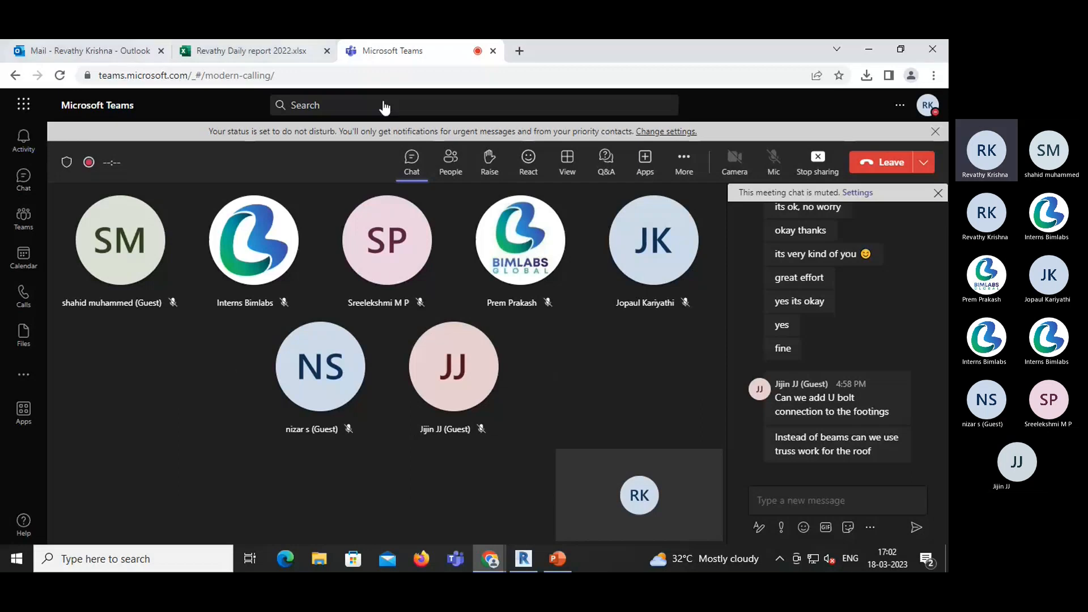
{"action": "left_click", "coordinate": [522, 555]}
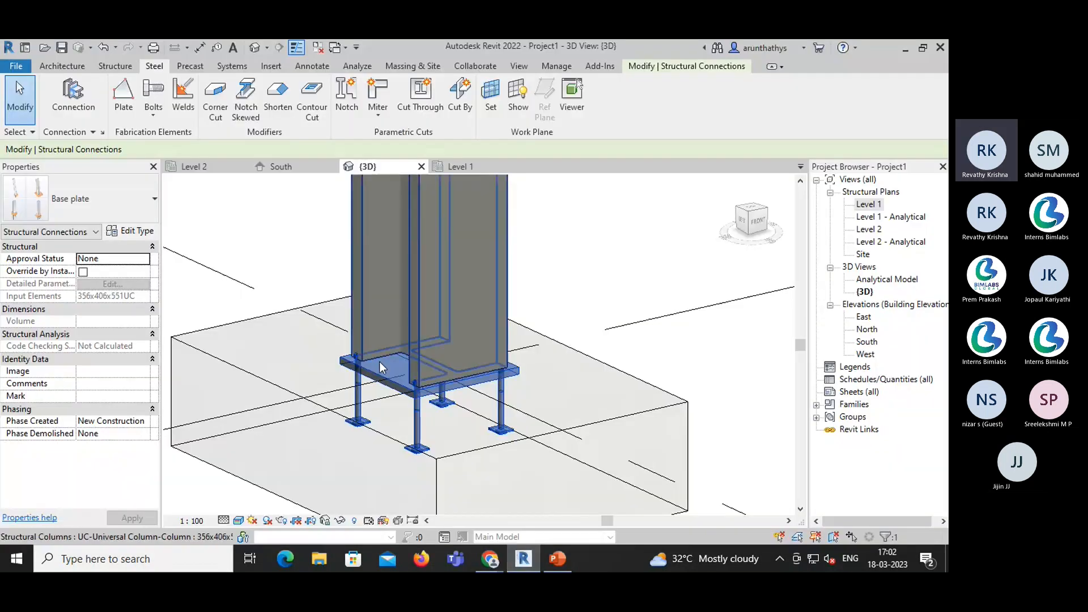
{"action": "scroll", "coordinate": [379, 361], "scroll_direction": "down", "scroll_amount": 6}
{"action": "middle_click_drag", "start_coordinate": [238, 341], "coordinate": [328, 335]}
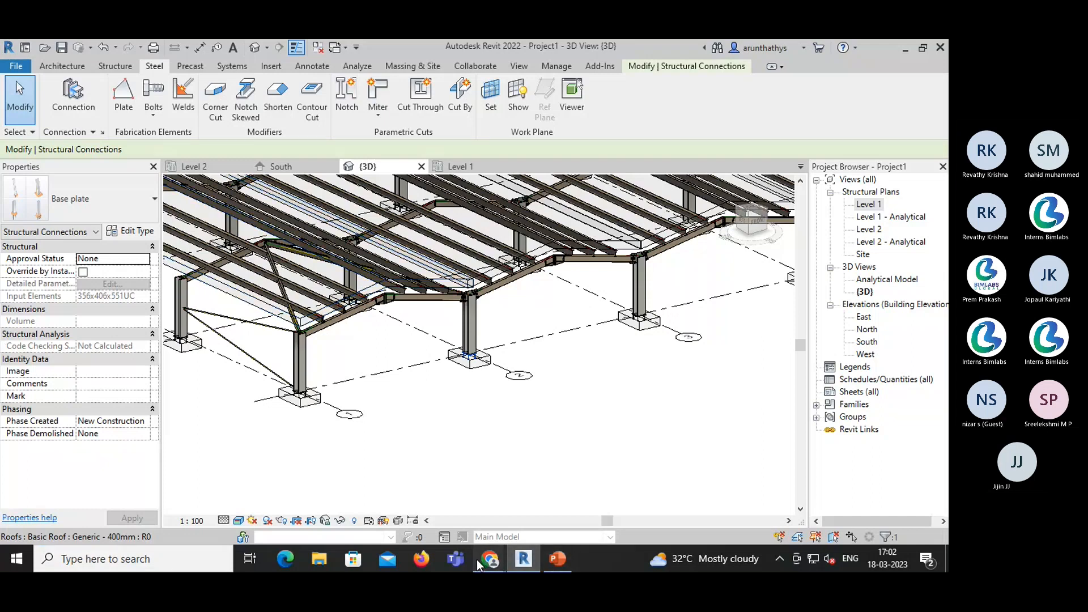
- Check the Teams meeting chat for the question on changing the I section beam size and go back to Revit
{"action": "mouse_move", "coordinate": [482, 559]}
{"action": "left_click", "coordinate": [427, 512]}
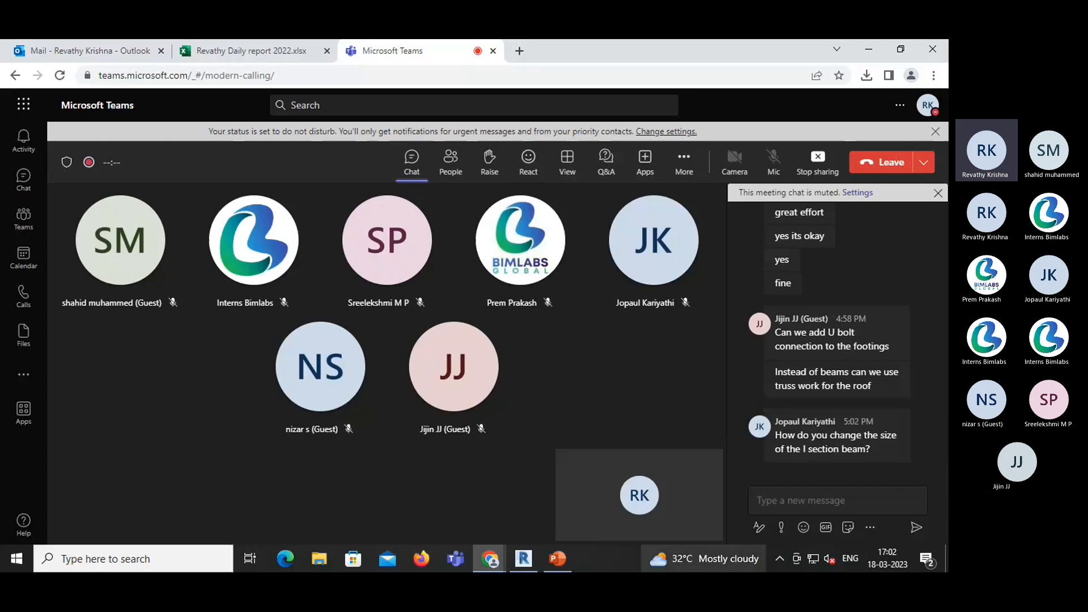
{"action": "left_click", "coordinate": [524, 559]}
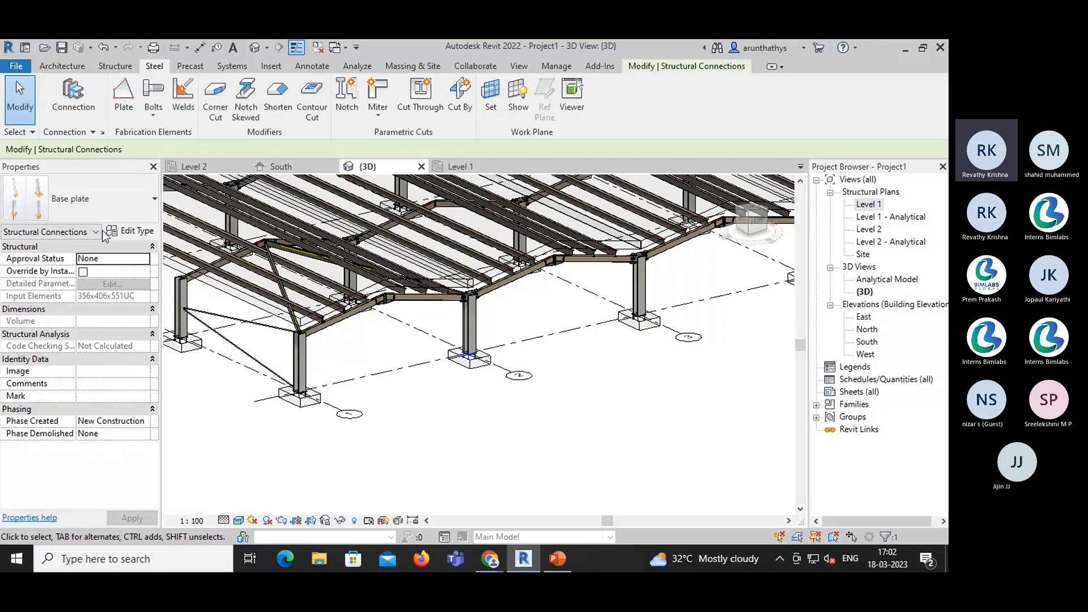
- Start a UC305x305x97 structural column, look at its type properties, and leave the column command
{"action": "left_click", "coordinate": [115, 66]}
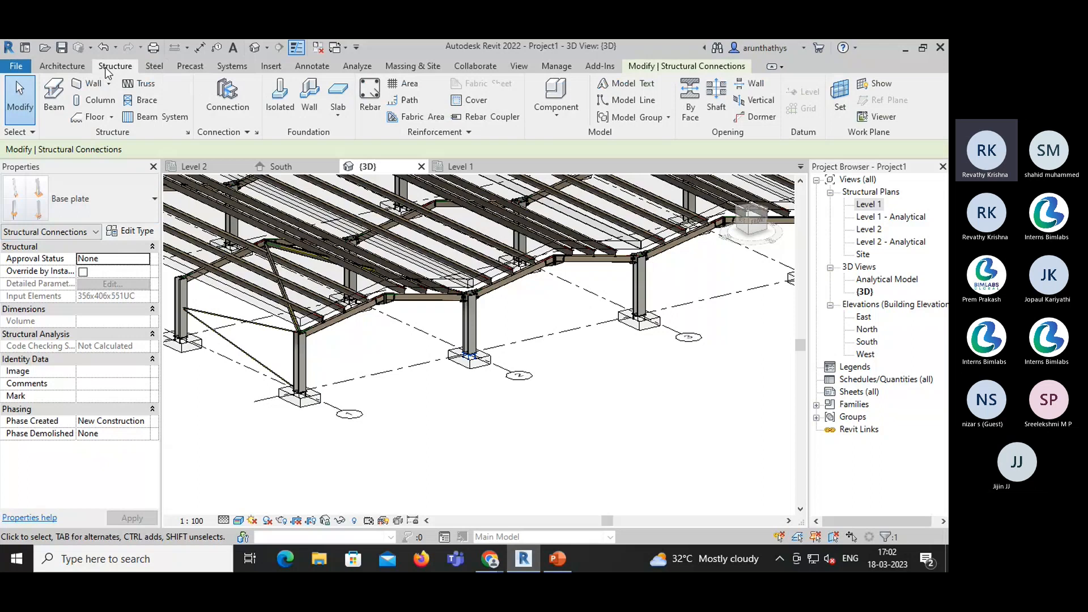
{"action": "left_click", "coordinate": [85, 101]}
{"action": "left_click", "coordinate": [111, 204]}
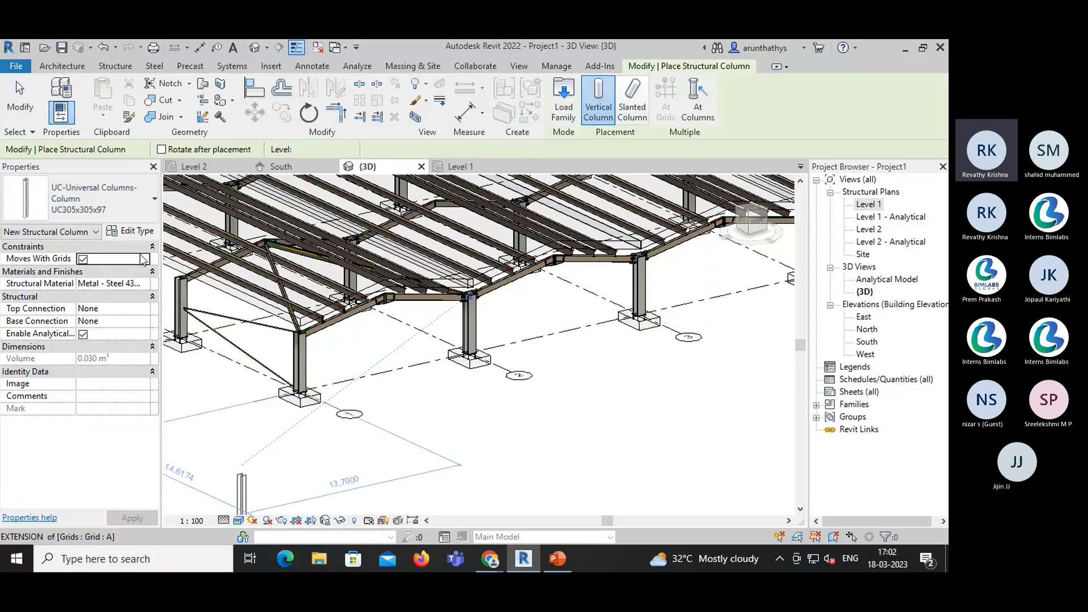
{"action": "left_click", "coordinate": [136, 231]}
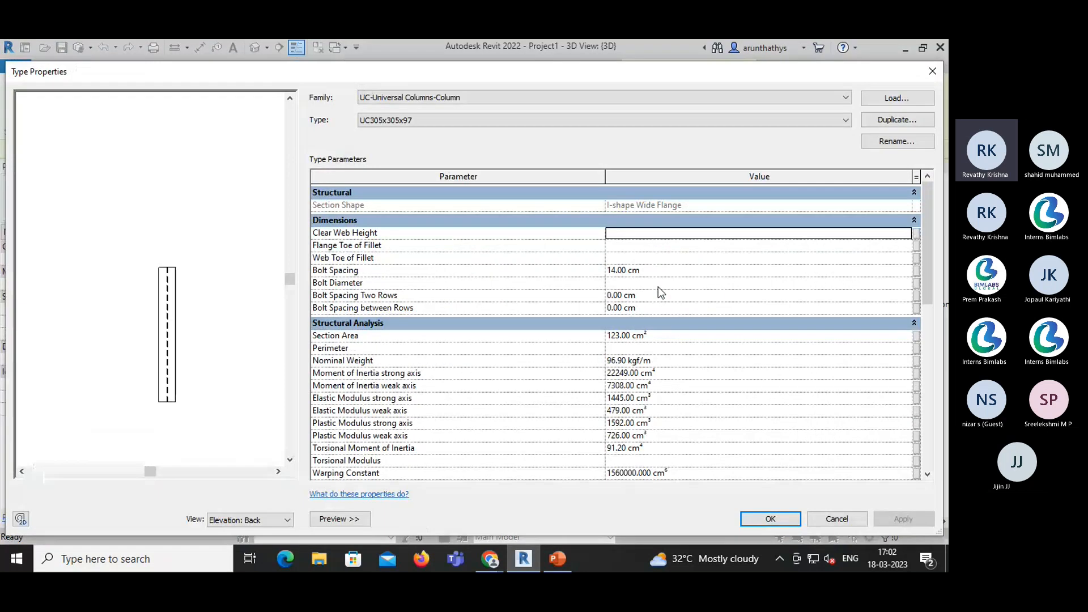
{"action": "left_click", "coordinate": [938, 69]}
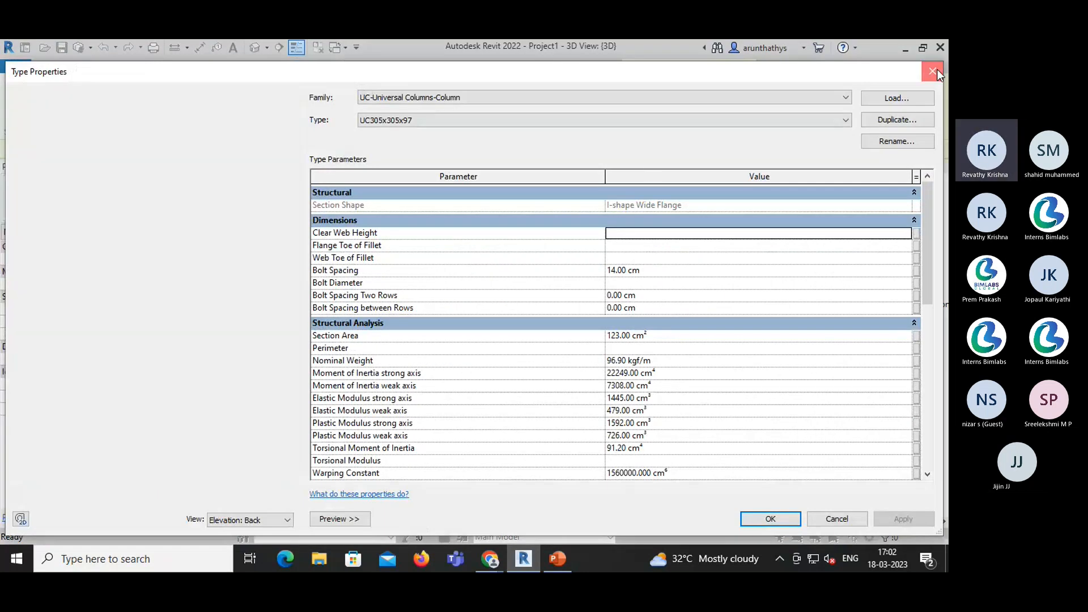
{"action": "key", "text": "Escape"}
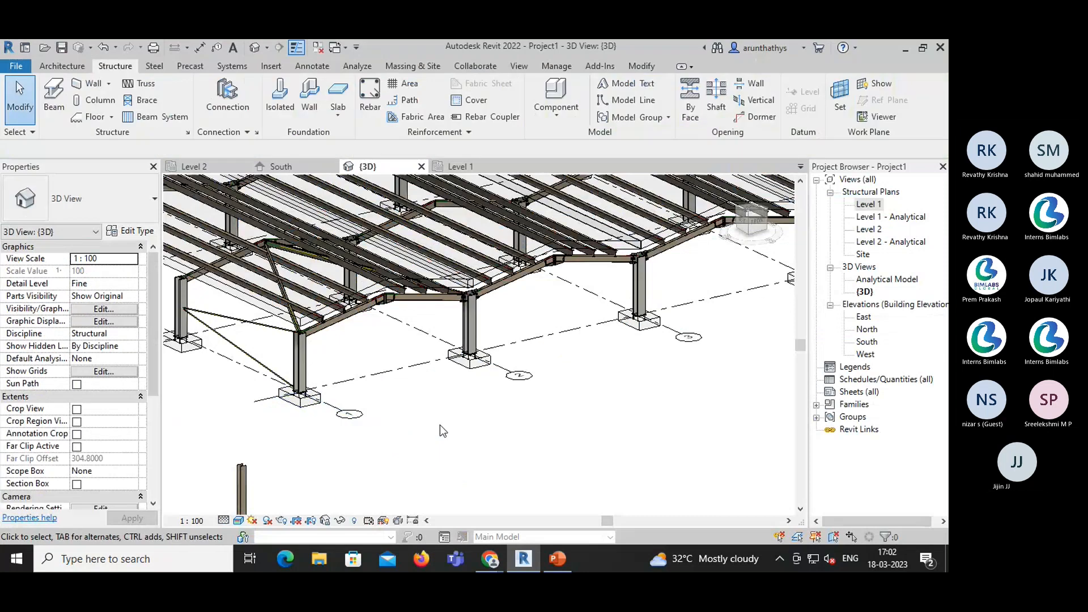
- Delete the stray column standing in front of the building near grid 1
{"action": "left_click", "coordinate": [241, 471]}
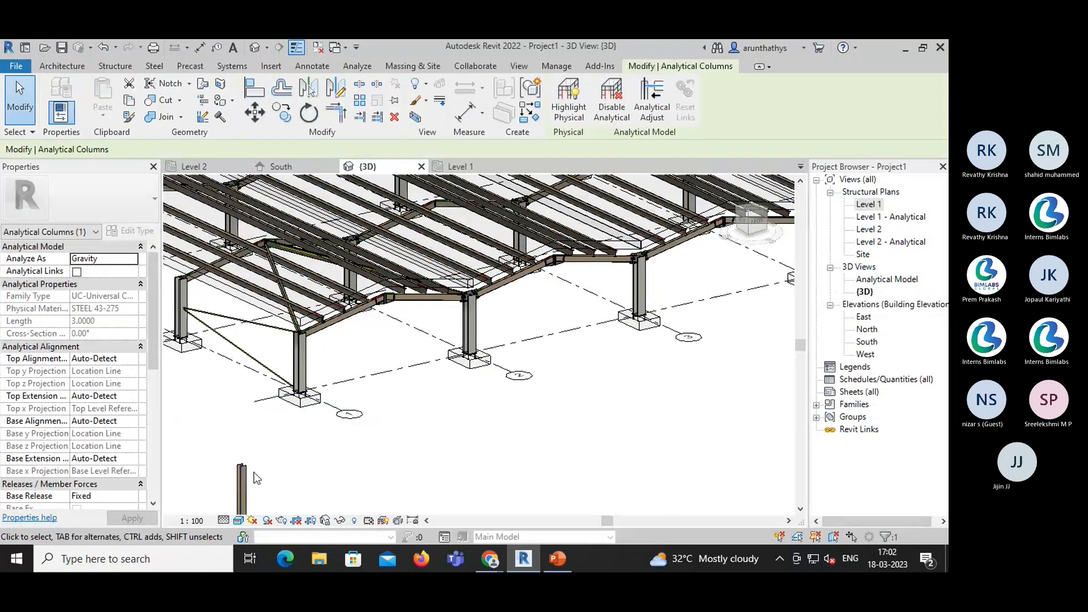
{"action": "left_click", "coordinate": [254, 472]}
{"action": "left_click", "coordinate": [240, 475]}
{"action": "key", "text": "Delete"}
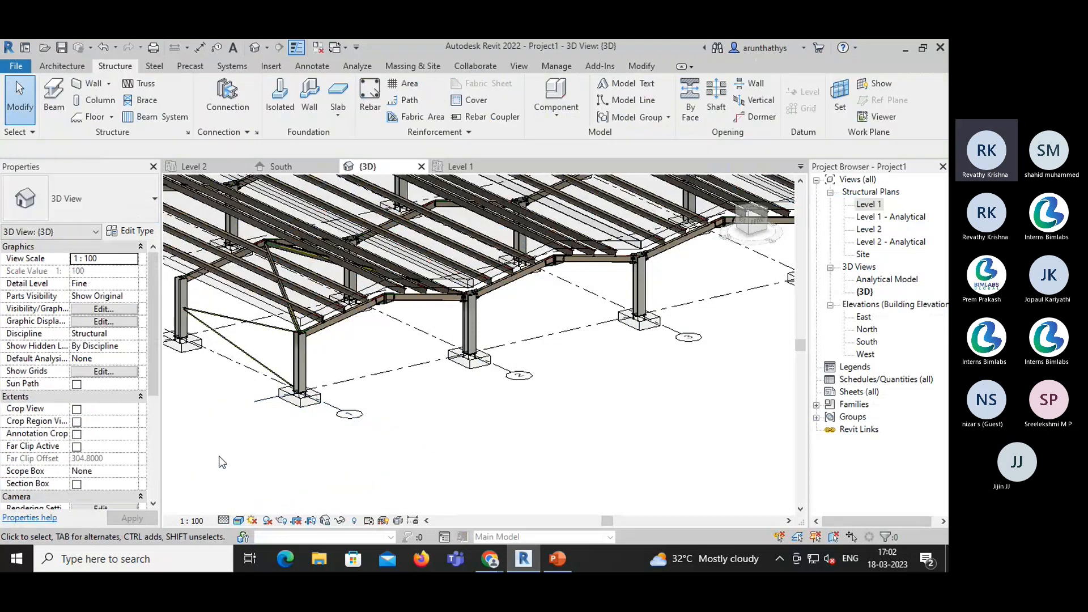
- Restart the structural column command, examine the UC305x305x97 type properties and the loaded column sizes, and cancel the placement
{"action": "left_click", "coordinate": [100, 95]}
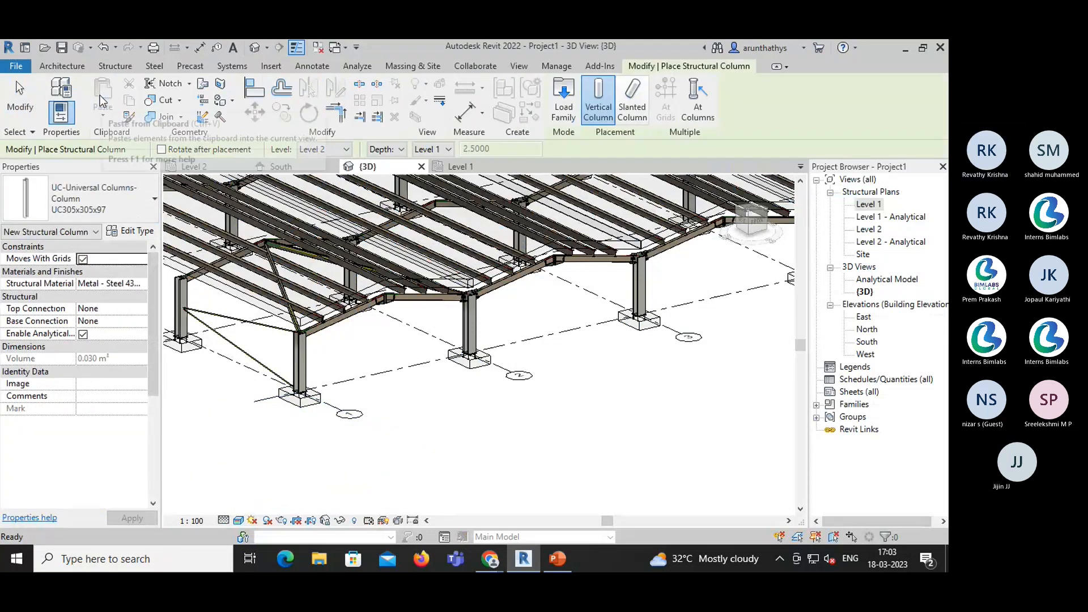
{"action": "left_click", "coordinate": [134, 231]}
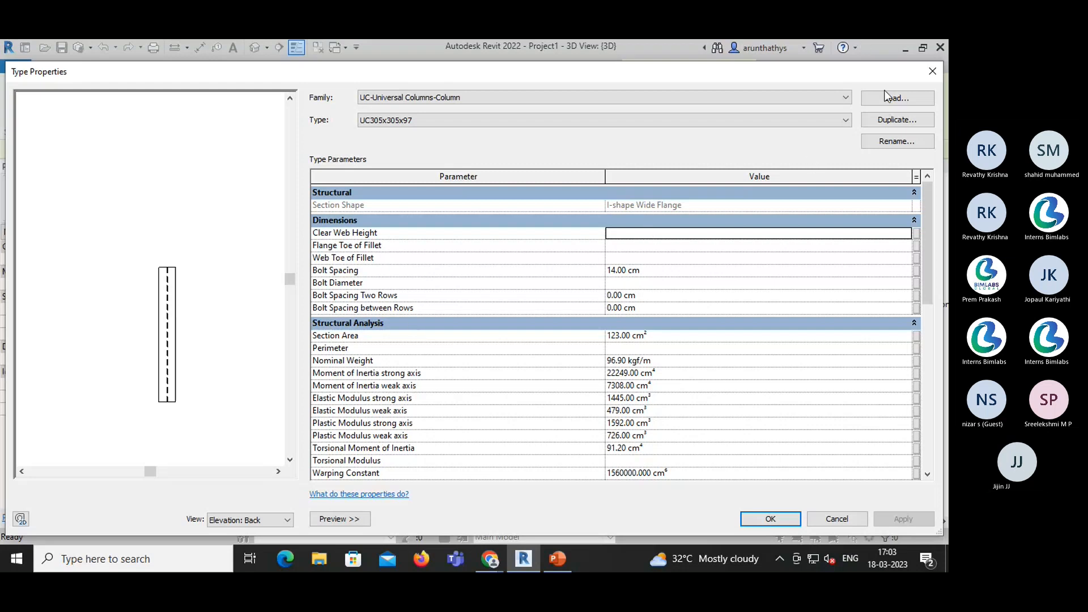
{"action": "left_click", "coordinate": [931, 73]}
{"action": "left_click", "coordinate": [115, 66]}
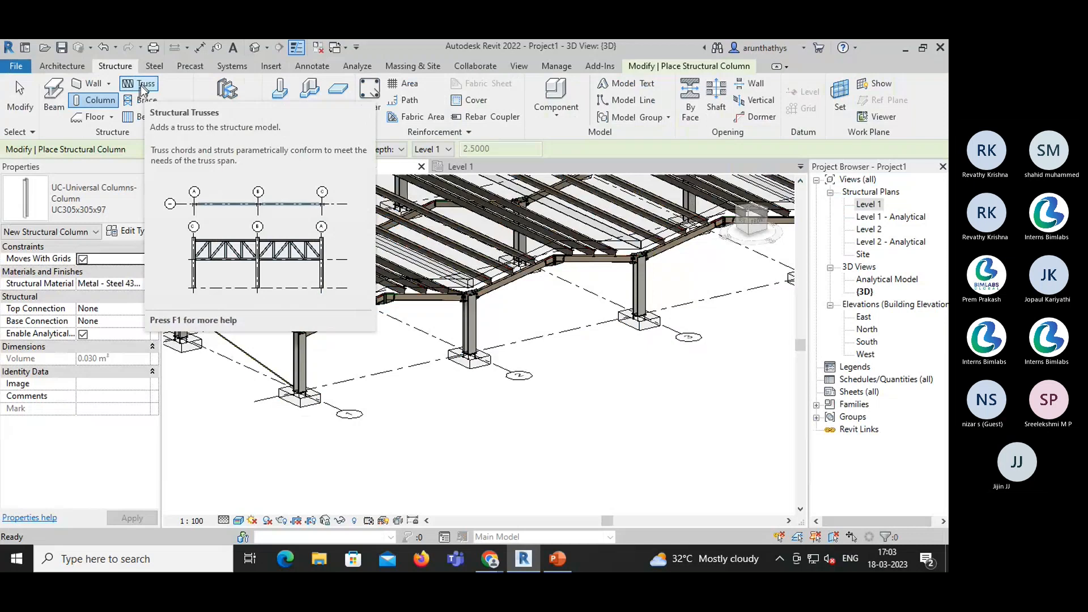
{"action": "left_click", "coordinate": [126, 231]}
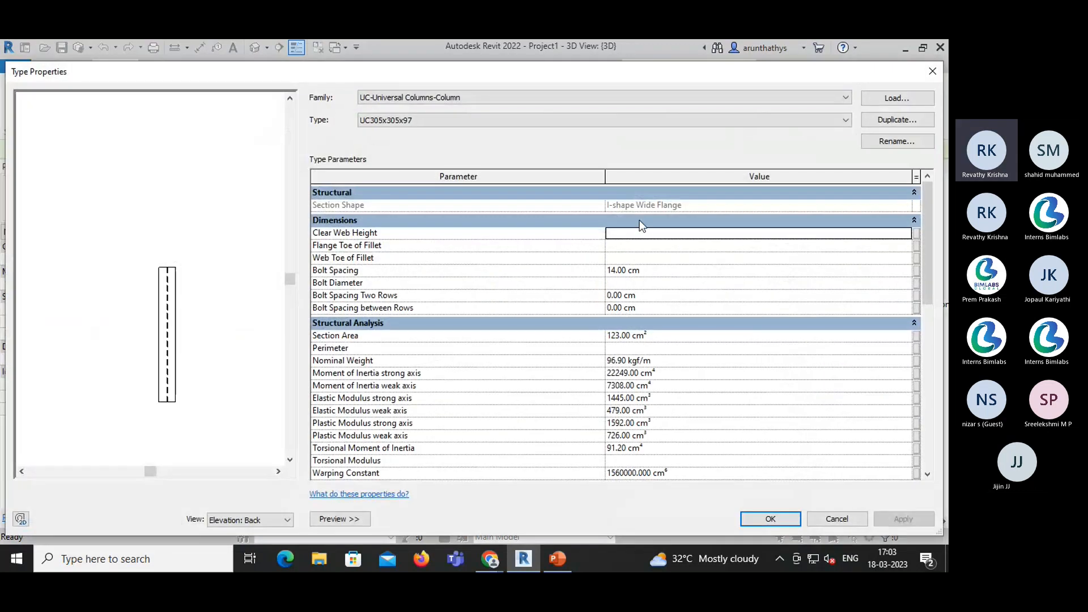
{"action": "left_click", "coordinate": [933, 71]}
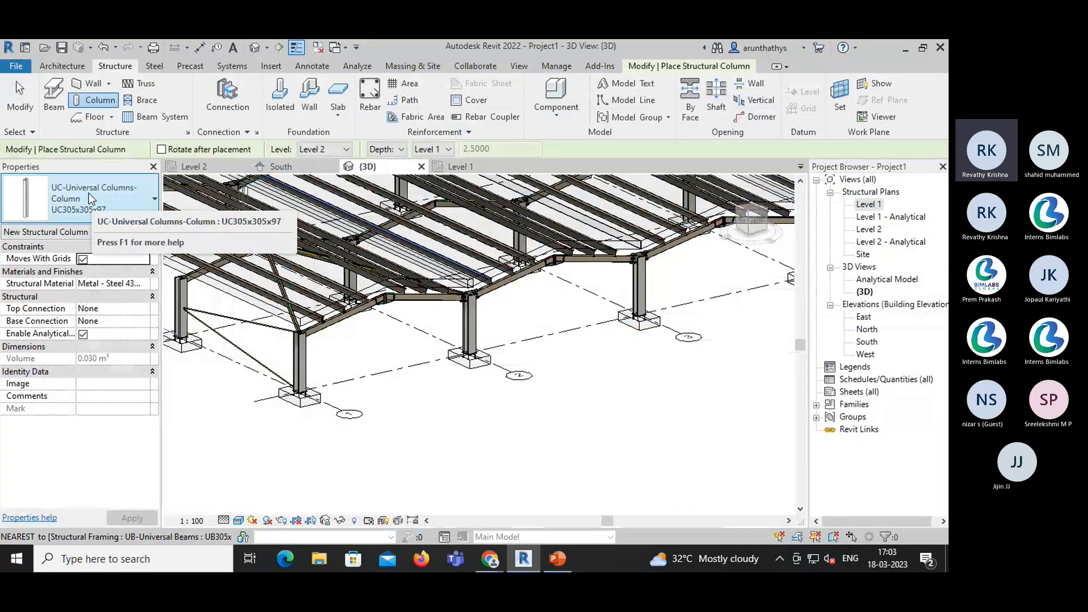
{"action": "left_click", "coordinate": [82, 205]}
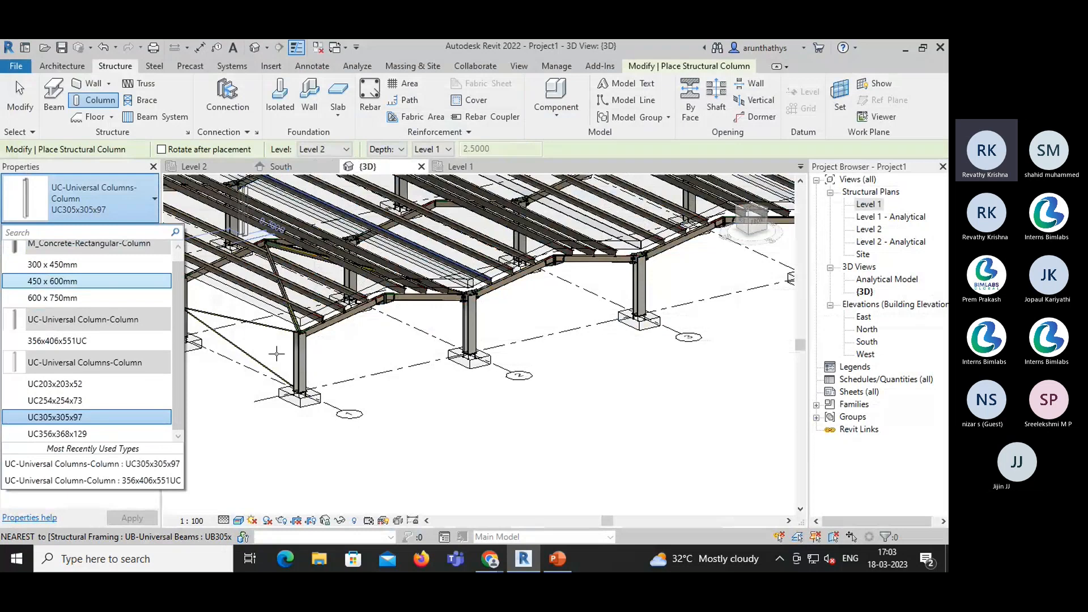
{"action": "key", "text": "Escape"}
{"action": "key", "text": "Escape"}
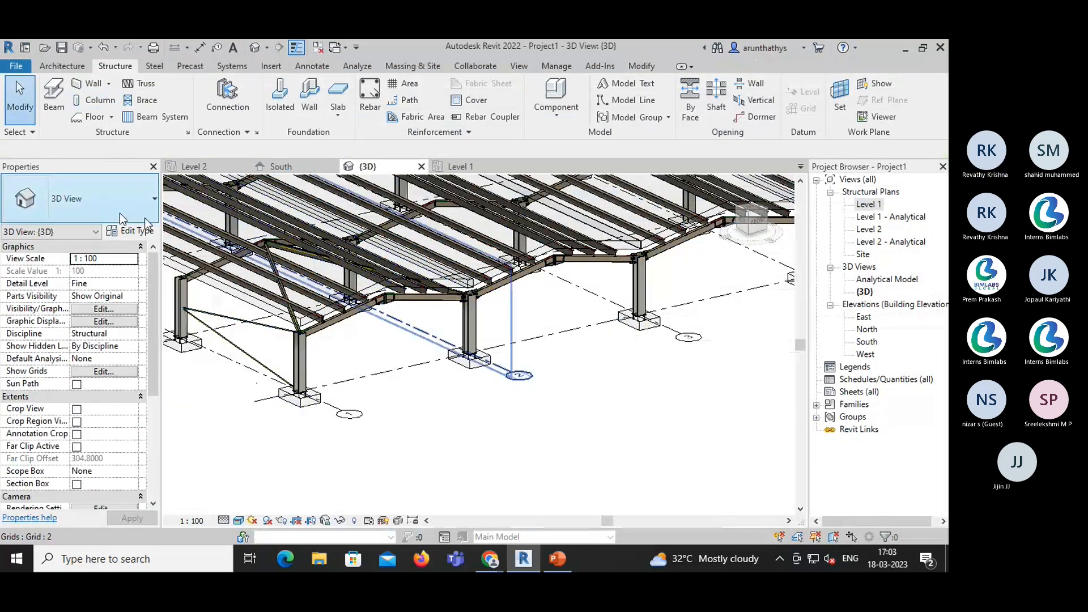
- Start a structural column and open the UC-Universal Column-Column family from the US library's Structural Columns Steel folder for loading
{"action": "left_click", "coordinate": [89, 102]}
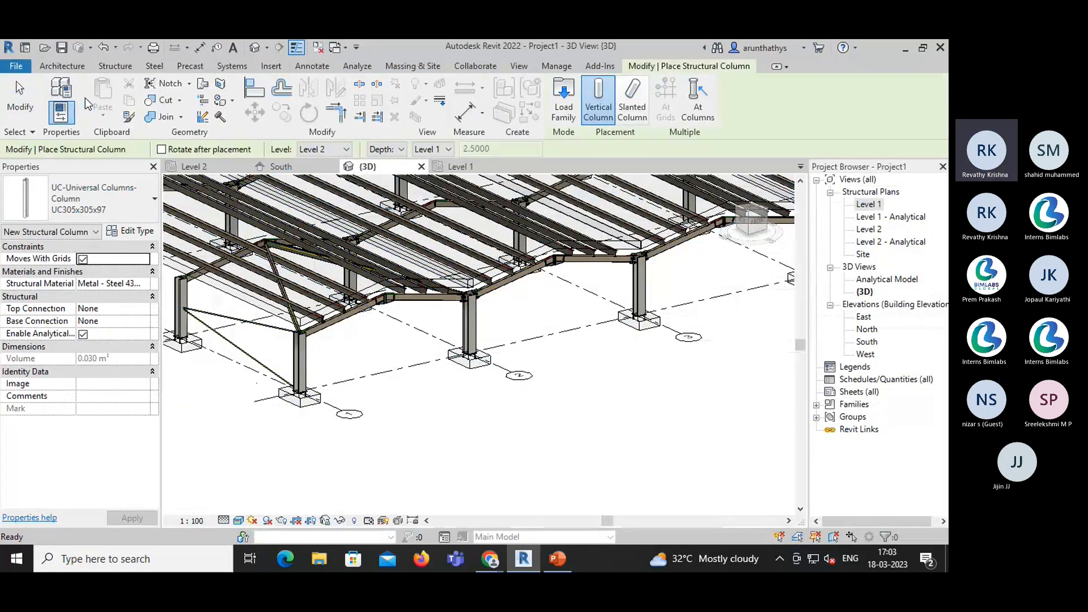
{"action": "left_click", "coordinate": [563, 111]}
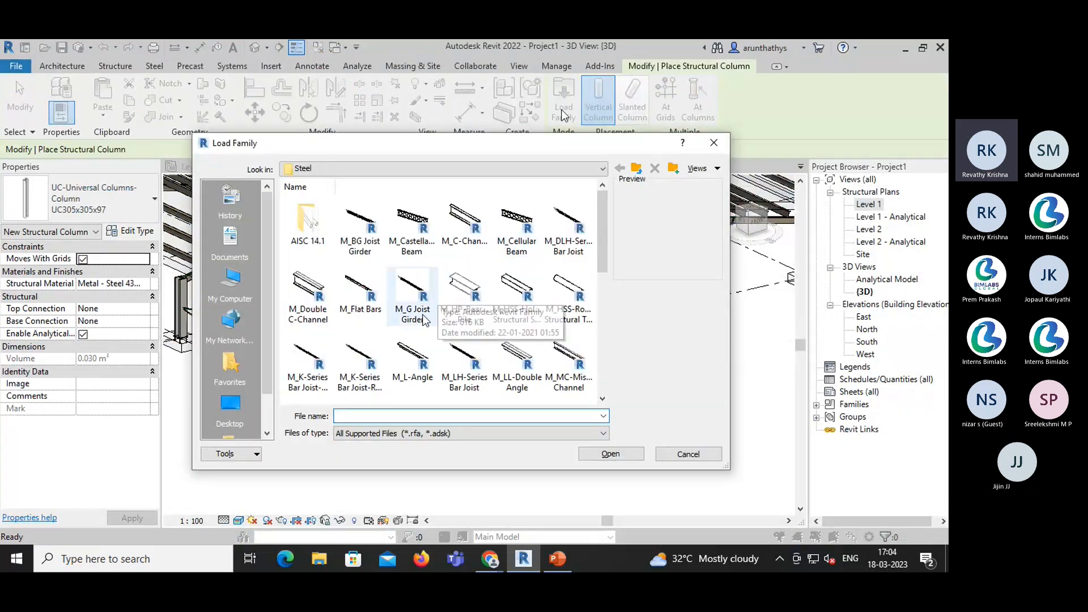
{"action": "left_click", "coordinate": [334, 168]}
{"action": "left_click", "coordinate": [374, 260]}
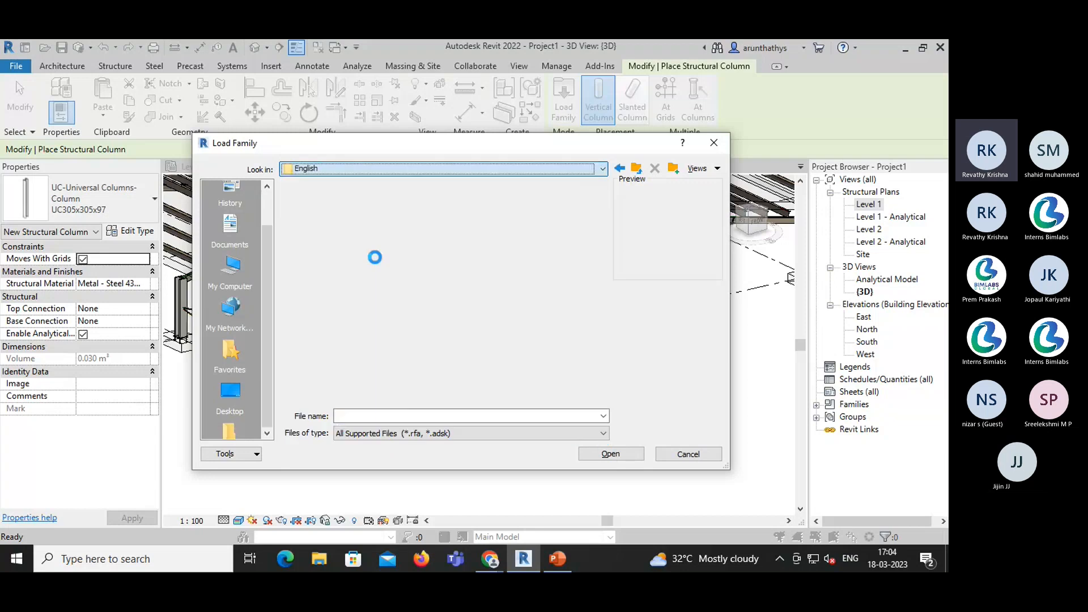
{"action": "double_click", "coordinate": [409, 228]}
{"action": "scroll", "coordinate": [421, 355], "scroll_direction": "down", "scroll_amount": 3}
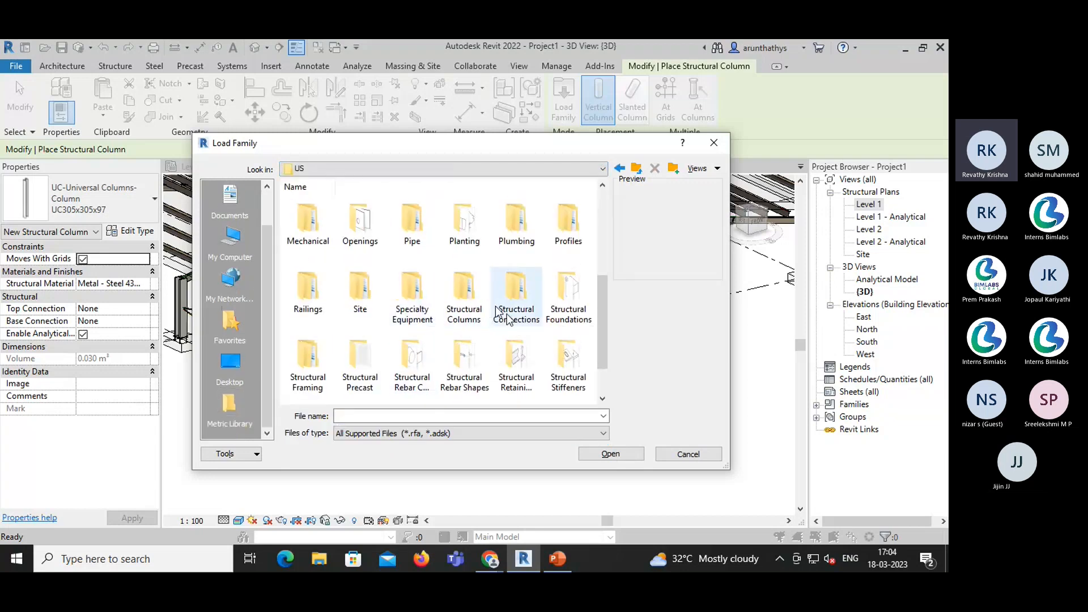
{"action": "double_click", "coordinate": [462, 301]}
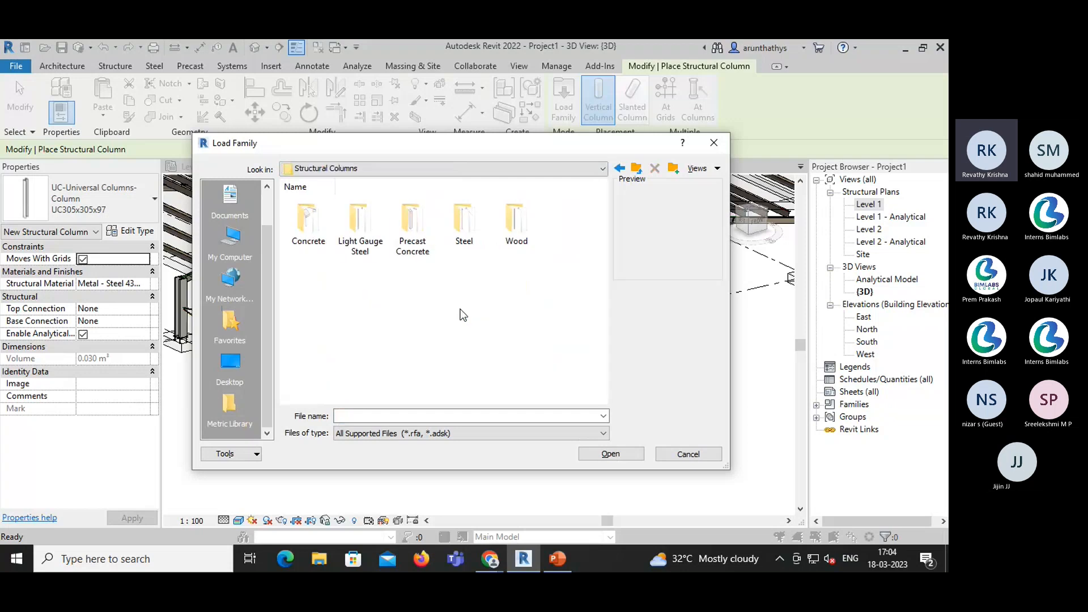
{"action": "double_click", "coordinate": [462, 238]}
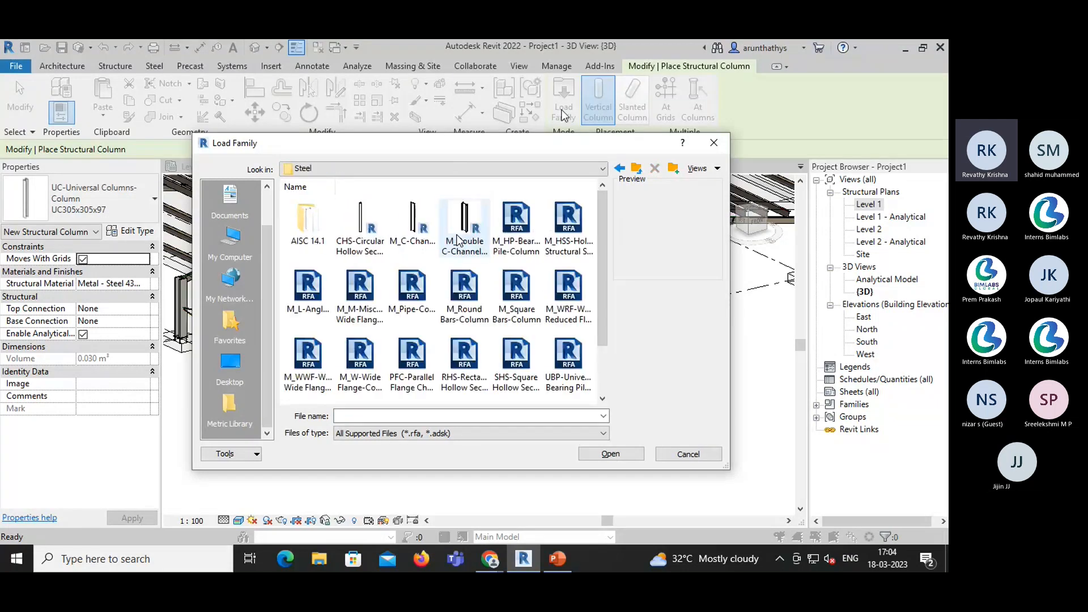
{"action": "scroll", "coordinate": [347, 301], "scroll_direction": "down", "scroll_amount": 1}
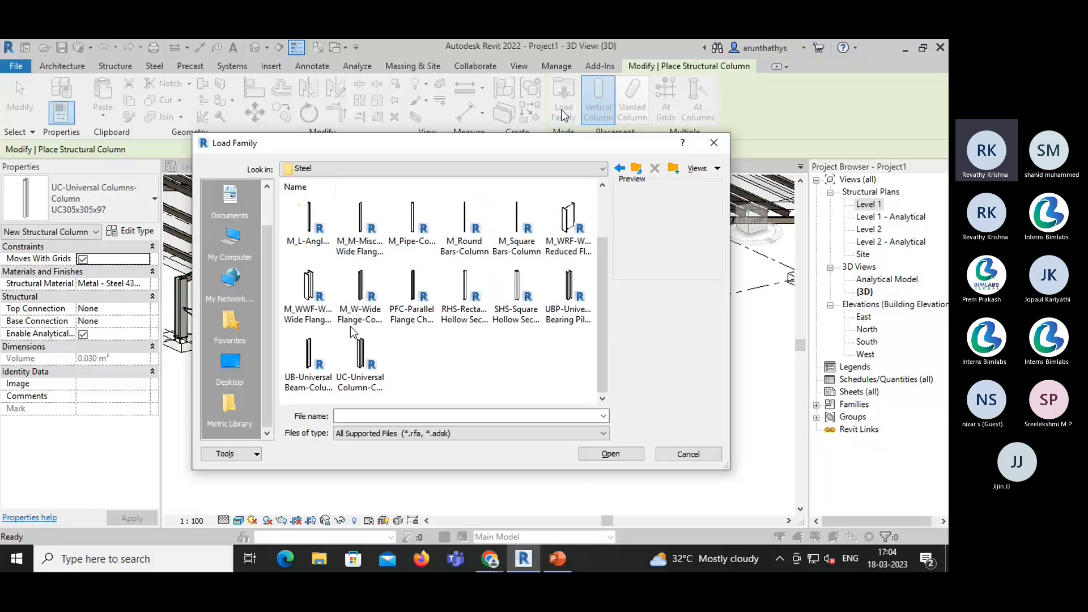
{"action": "left_click", "coordinate": [362, 371]}
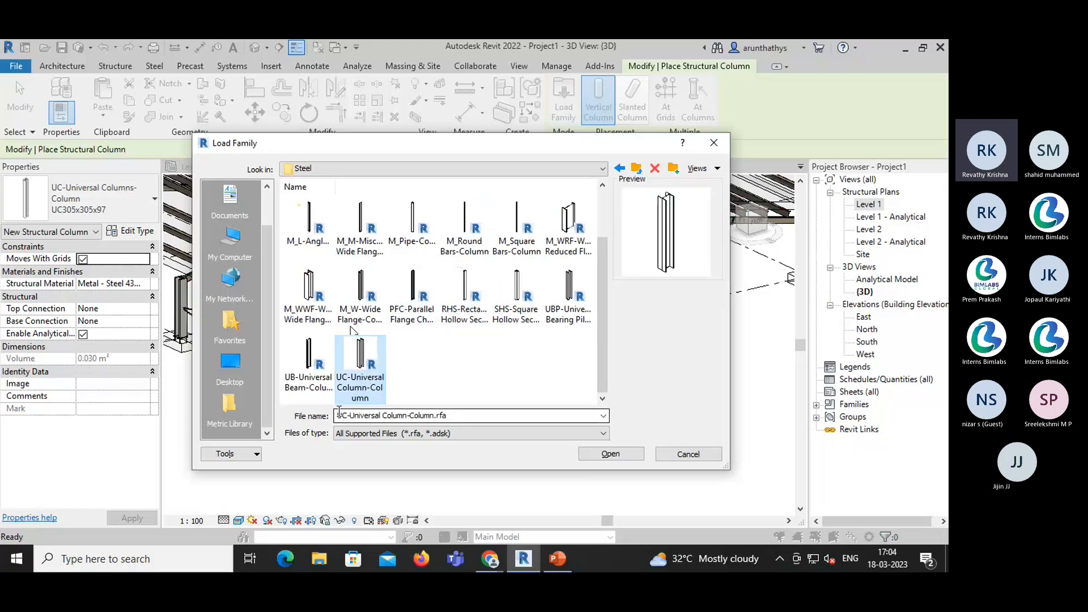
{"action": "left_click", "coordinate": [602, 460]}
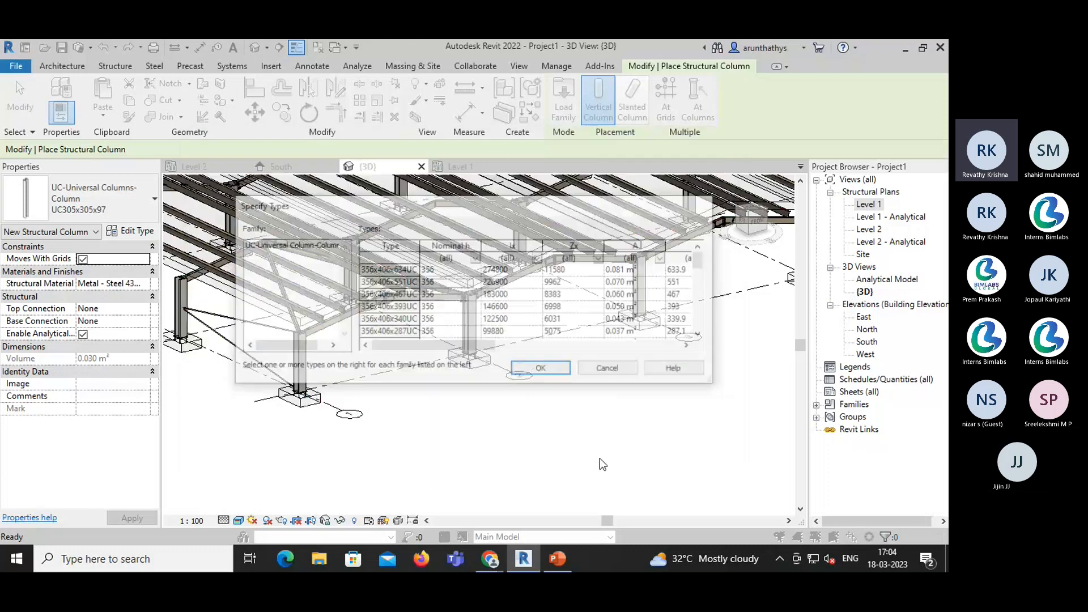
- Load the 254x254x89UC type of the universal column family and leave the column command without placing a column
{"action": "scroll", "coordinate": [383, 296], "scroll_direction": "down", "scroll_amount": 10}
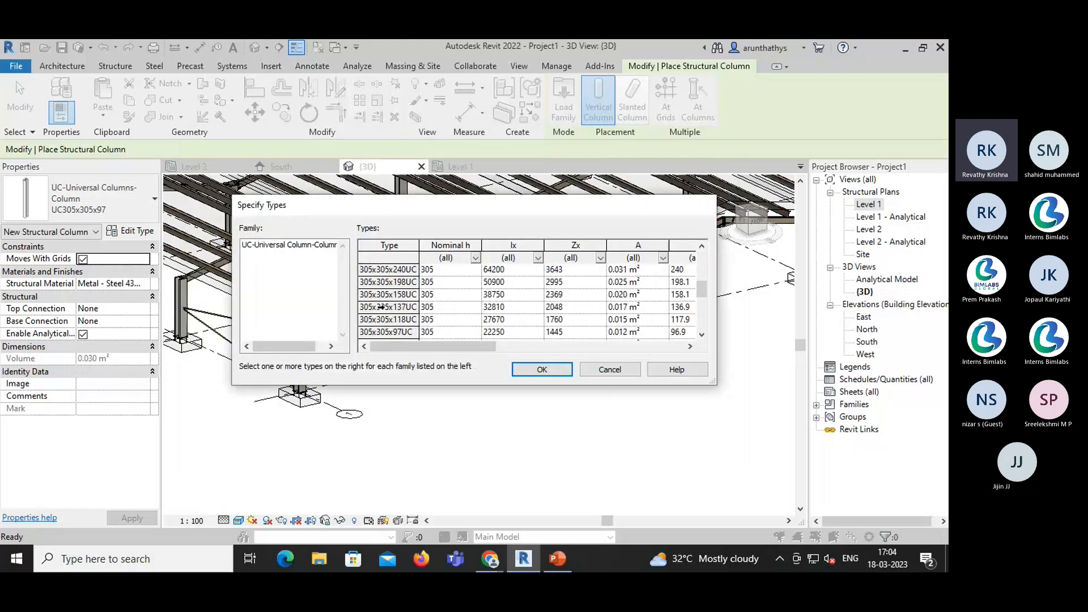
{"action": "scroll", "coordinate": [381, 314], "scroll_direction": "up", "scroll_amount": 3}
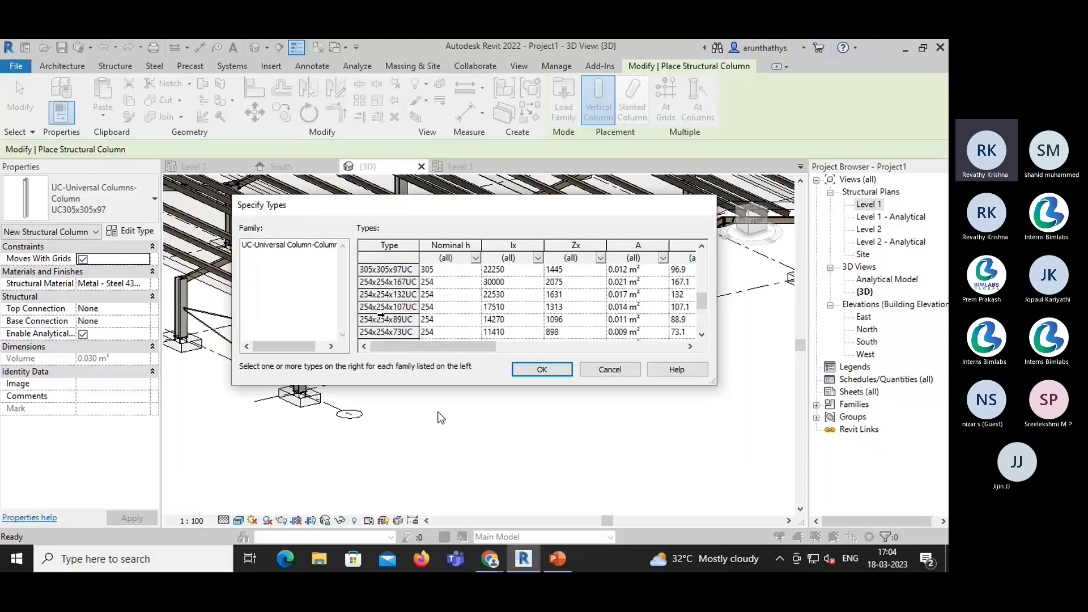
{"action": "scroll", "coordinate": [381, 315], "scroll_direction": "up", "scroll_amount": 5}
{"action": "scroll", "coordinate": [381, 314], "scroll_direction": "down", "scroll_amount": 5}
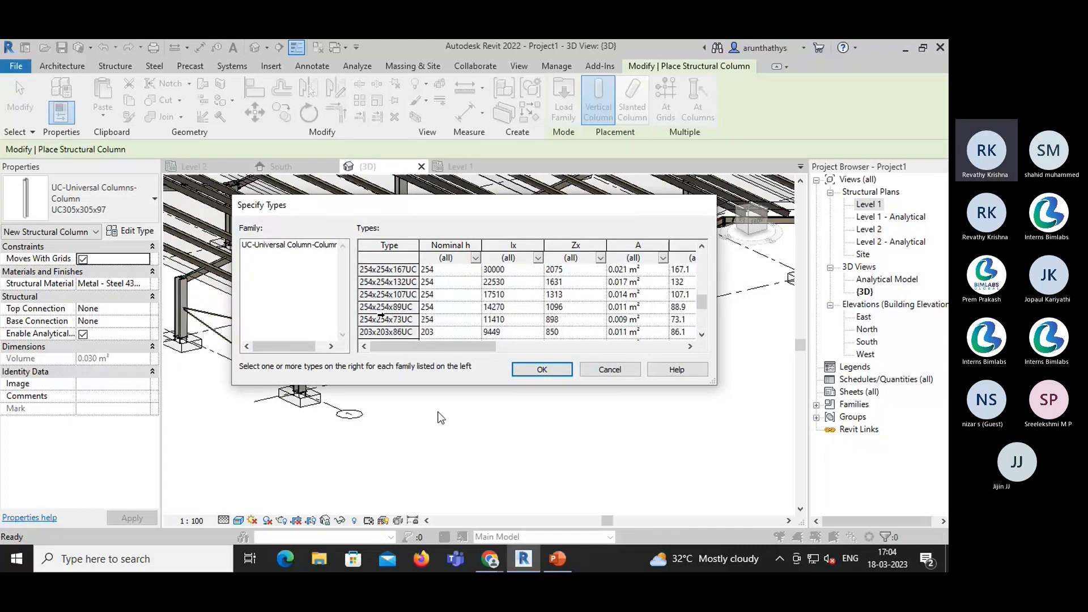
{"action": "left_click", "coordinate": [370, 309]}
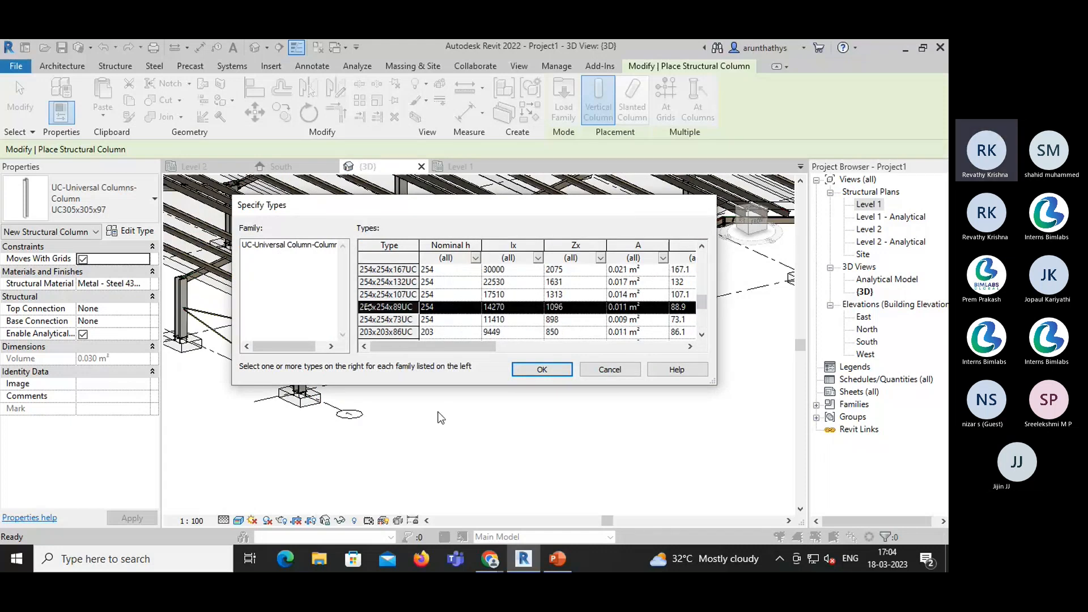
{"action": "left_click", "coordinate": [526, 370]}
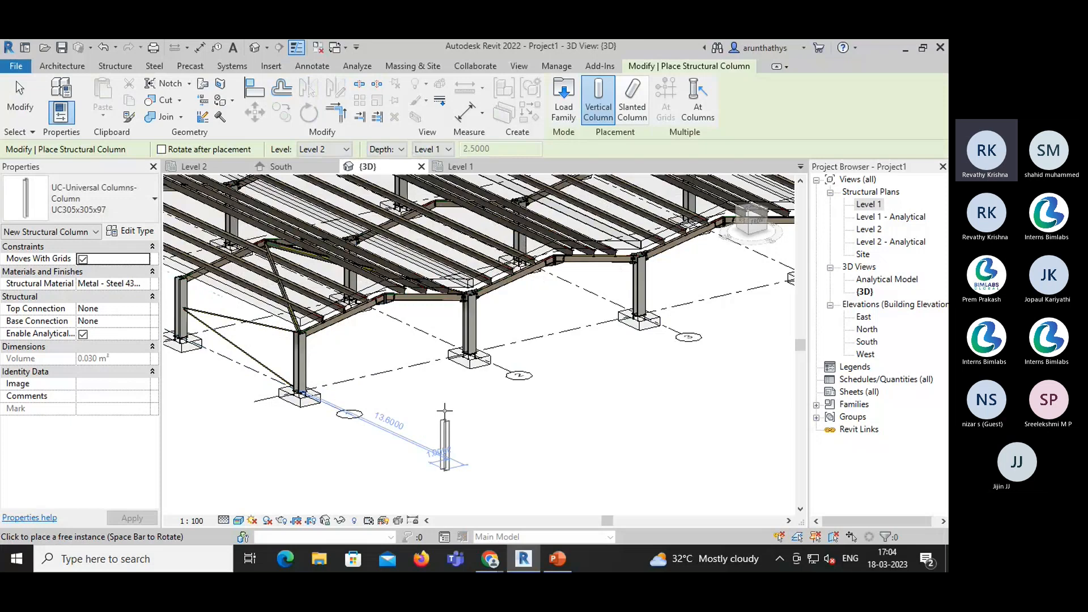
{"action": "key", "text": "Escape"}
{"action": "key", "text": "Escape"}
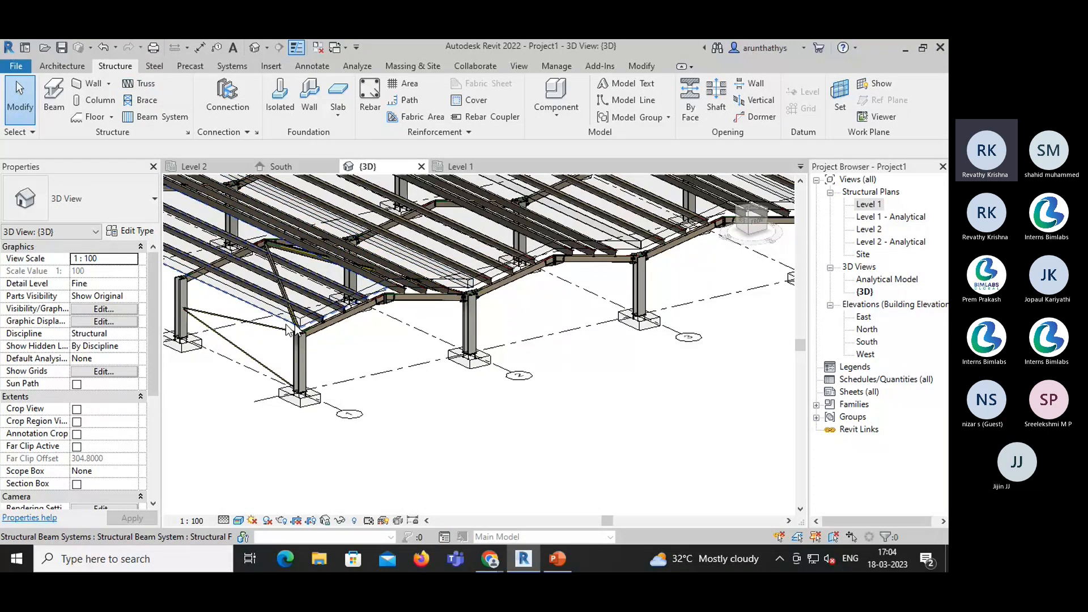
- Switch to the Teams meeting, admit both guests waiting in the lobby, and read the attendees' questions in the chat
{"action": "left_click", "coordinate": [490, 560]}
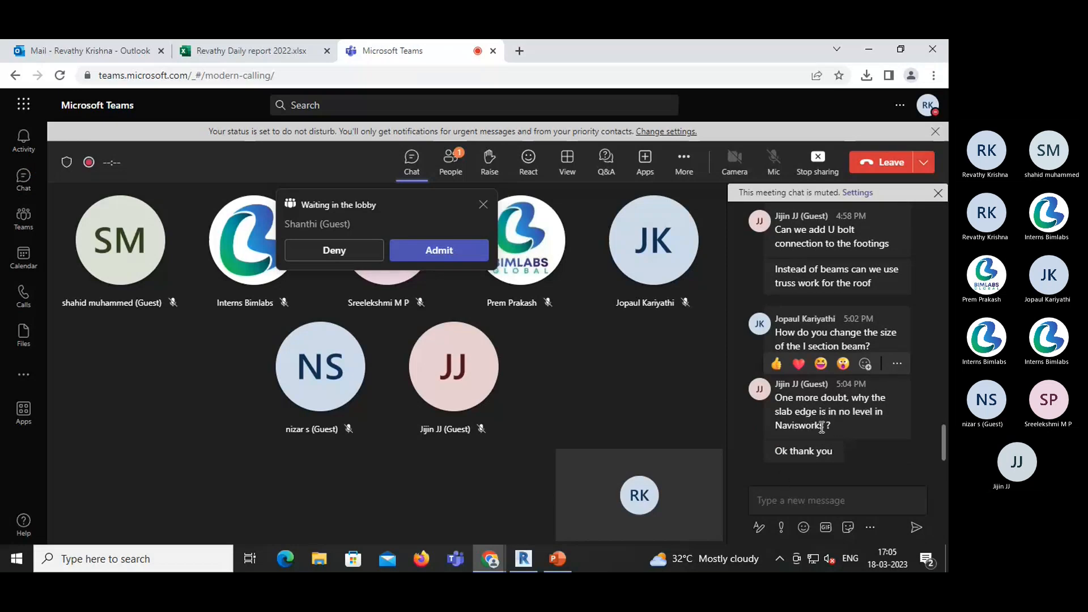
{"action": "left_click", "coordinate": [454, 256]}
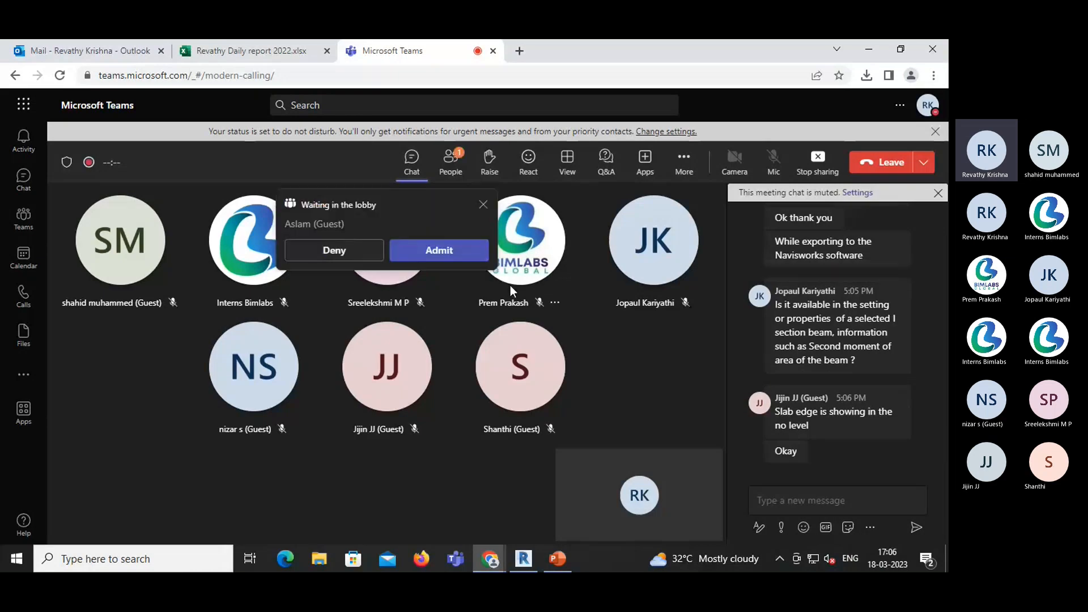
{"action": "left_click", "coordinate": [439, 254]}
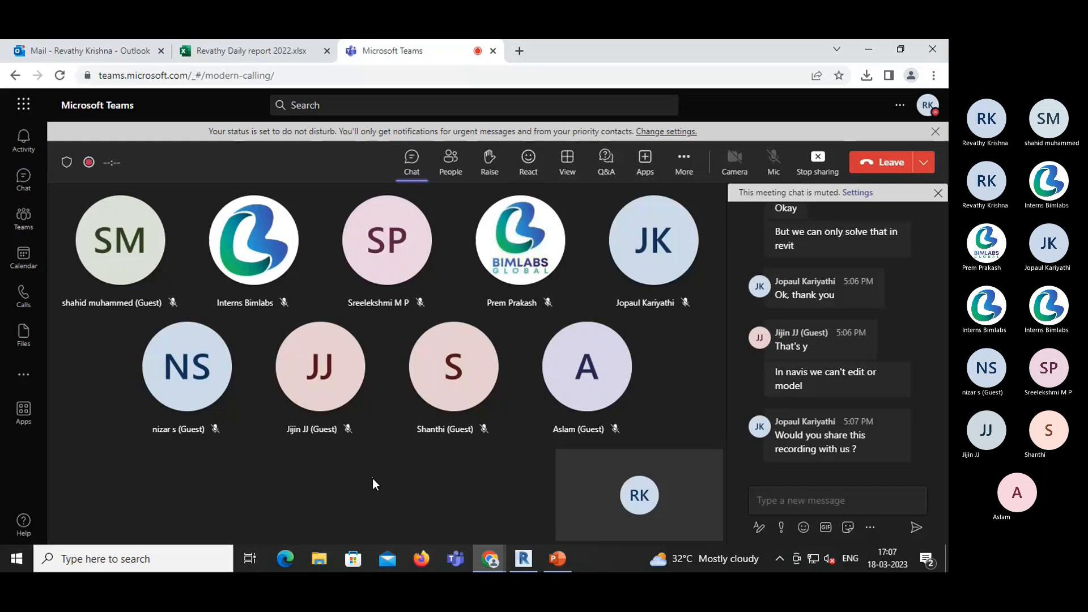
{"action": "scroll", "coordinate": [816, 330], "scroll_direction": "up", "scroll_amount": 3}
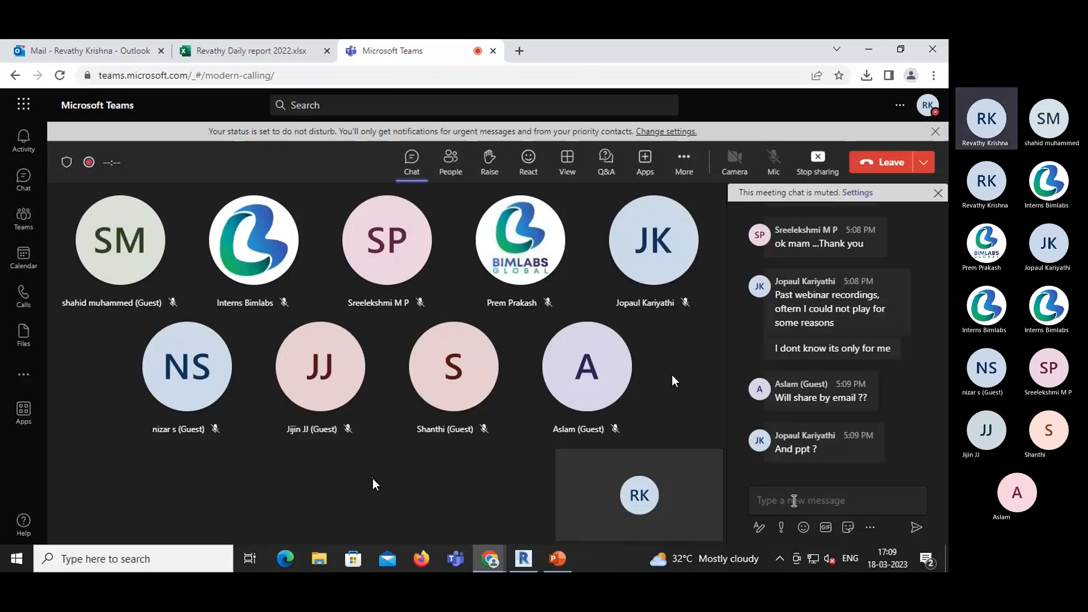
{"action": "mouse_move", "coordinate": [832, 402]}
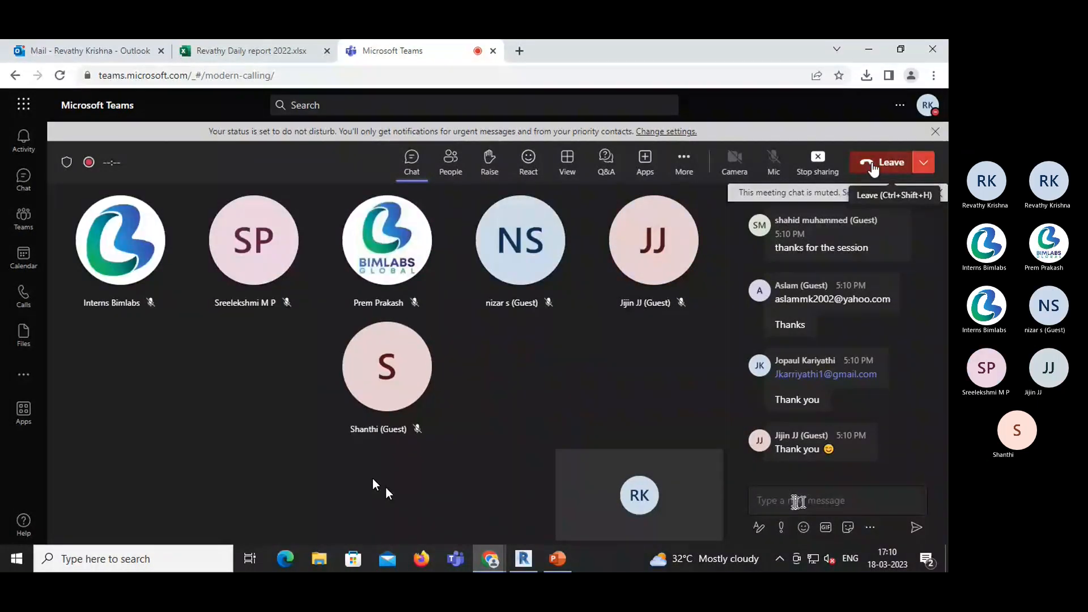
- Open the meeting's record and transcribe options
{"action": "left_click", "coordinate": [684, 161]}
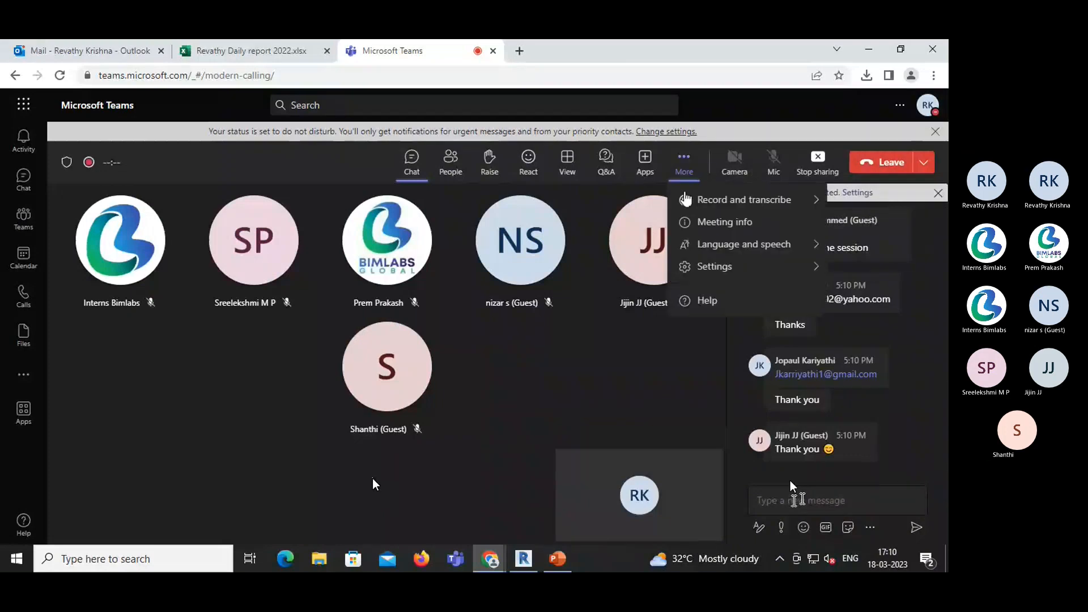
{"action": "mouse_move", "coordinate": [687, 203]}
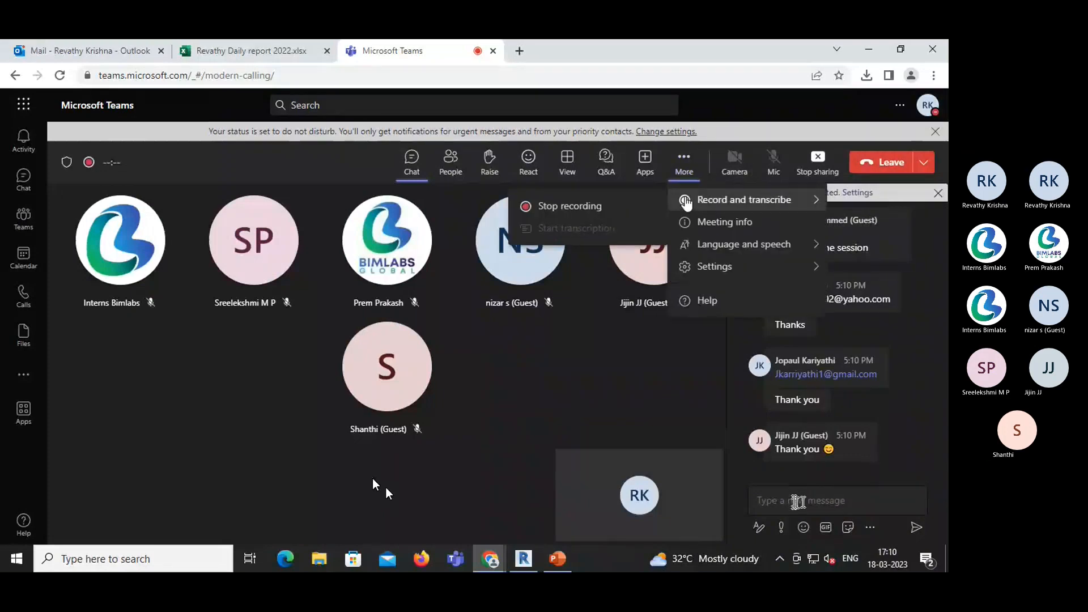